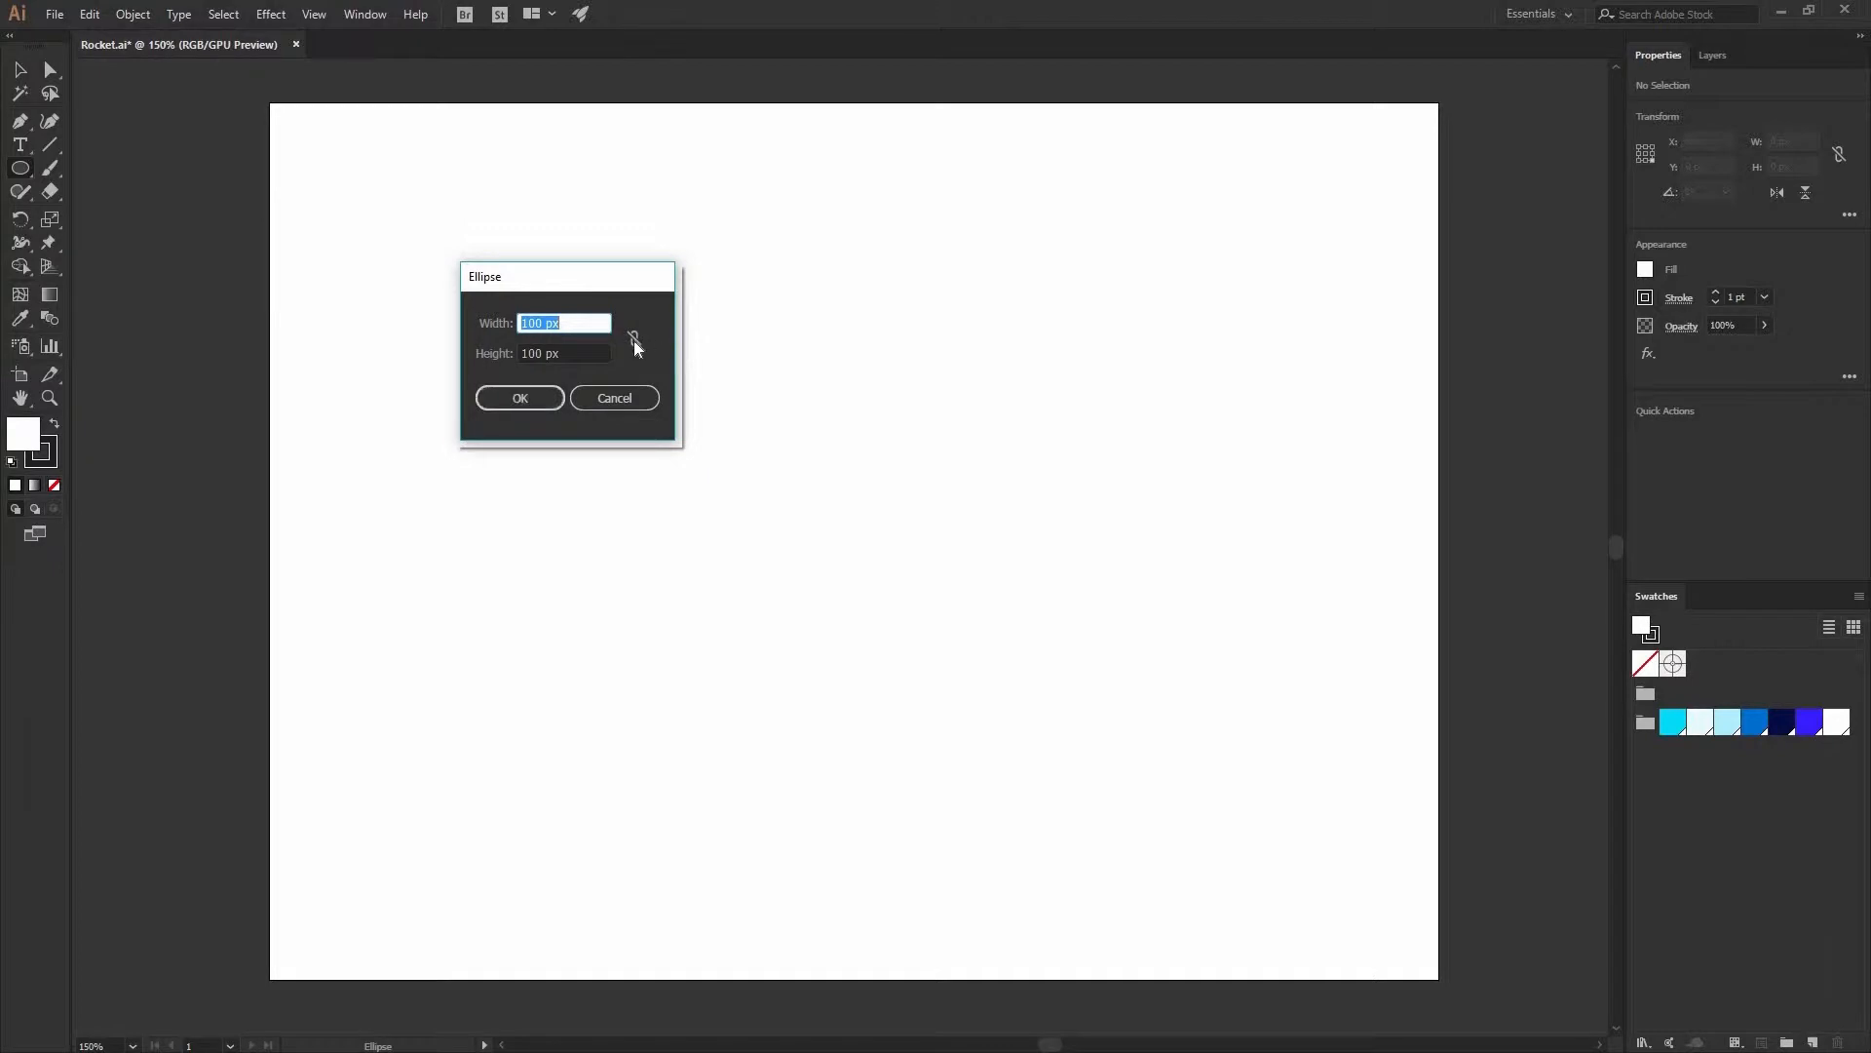
- Create a 29 px circle with its width and height proportions linked
{"action": "left_click", "coordinate": [633, 339]}
{"action": "left_click", "coordinate": [580, 323]}
{"action": "type", "text": "29"}
{"action": "key", "text": "Return"}
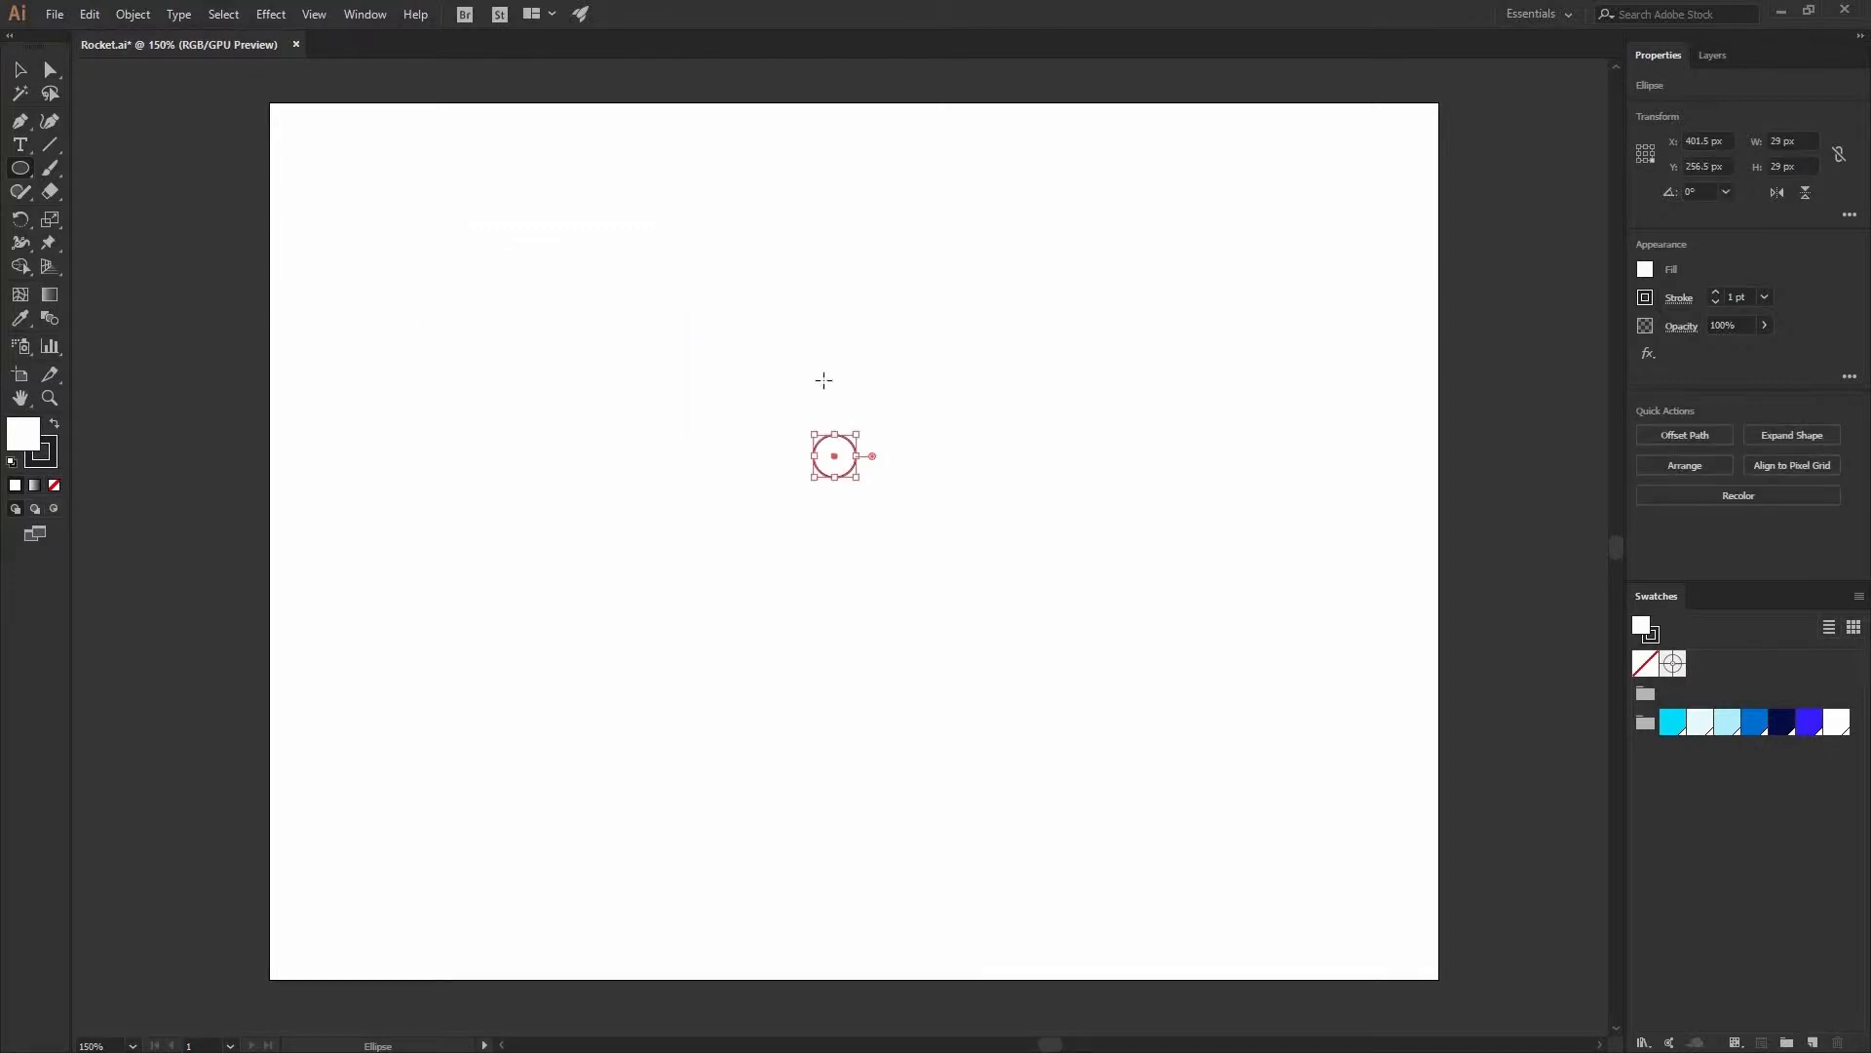
- Create a second circle of 21 px above the 29 px circle
{"action": "left_click", "coordinate": [705, 395]}
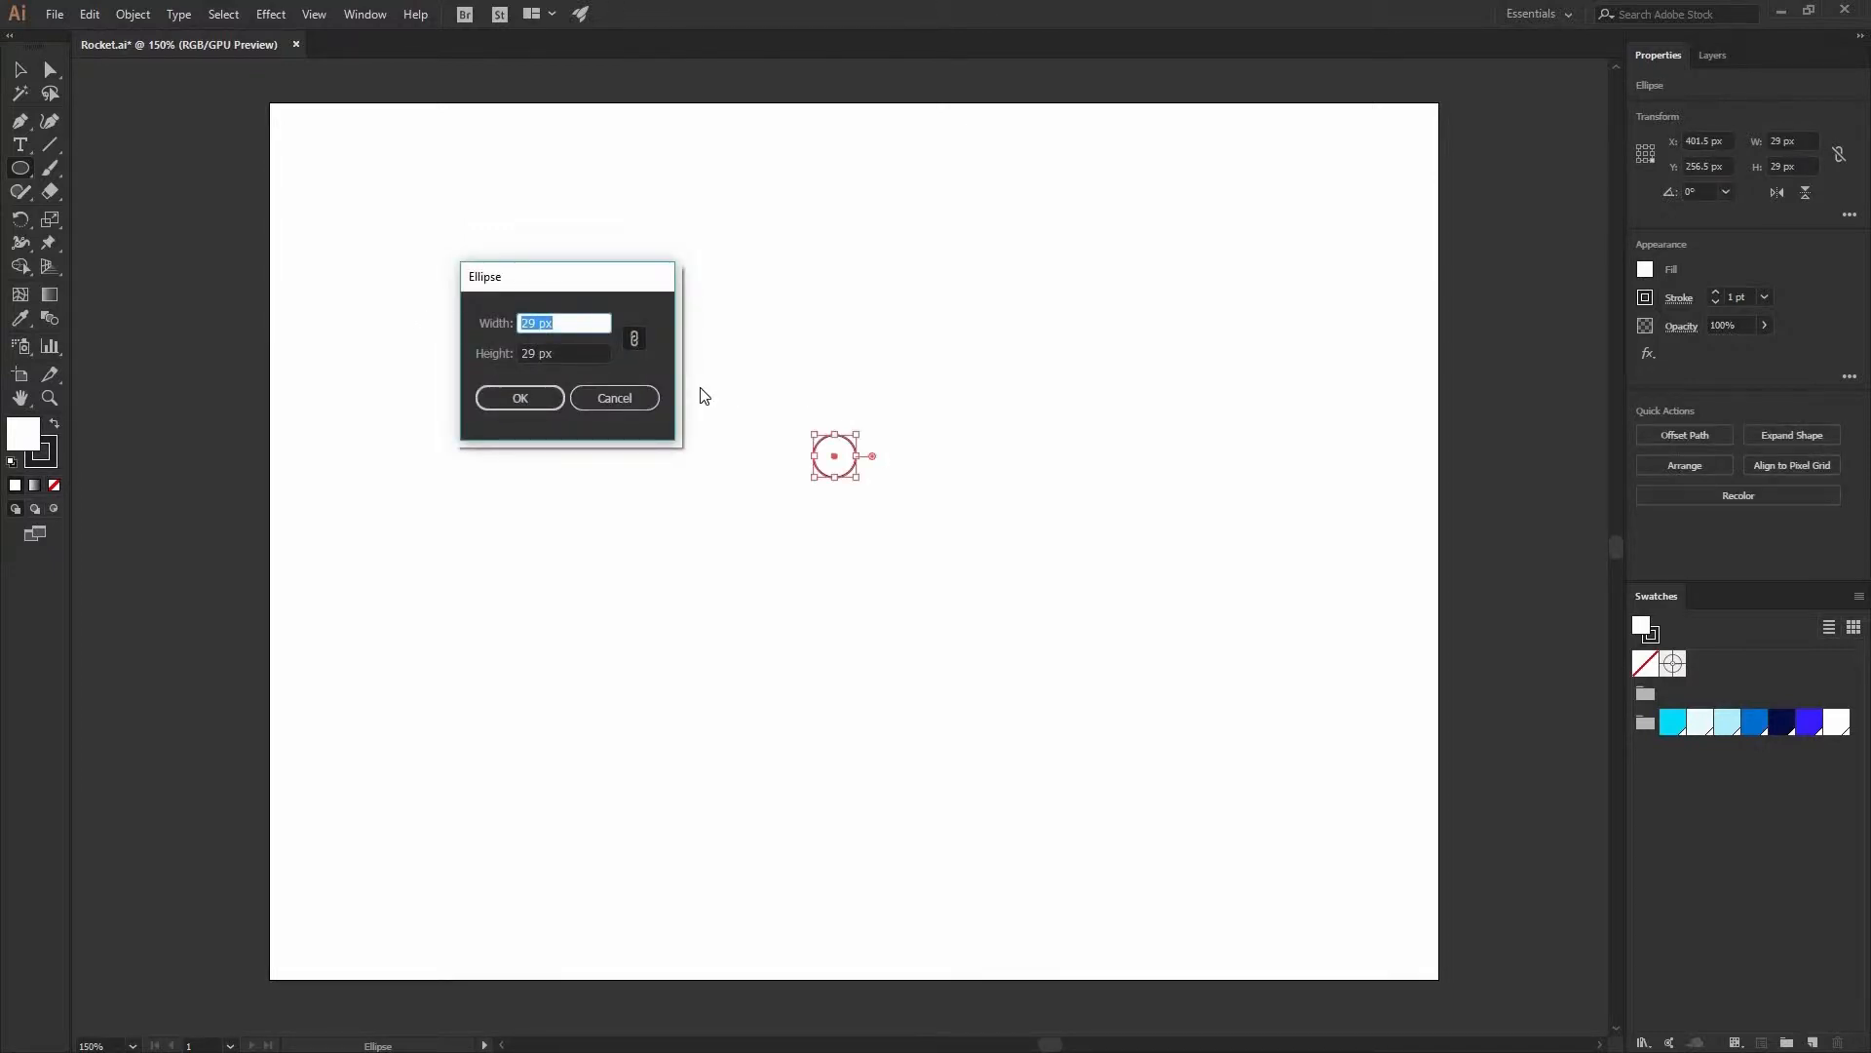
{"action": "type", "text": "21"}
{"action": "key", "text": "Return"}
{"action": "key", "text": "v"}
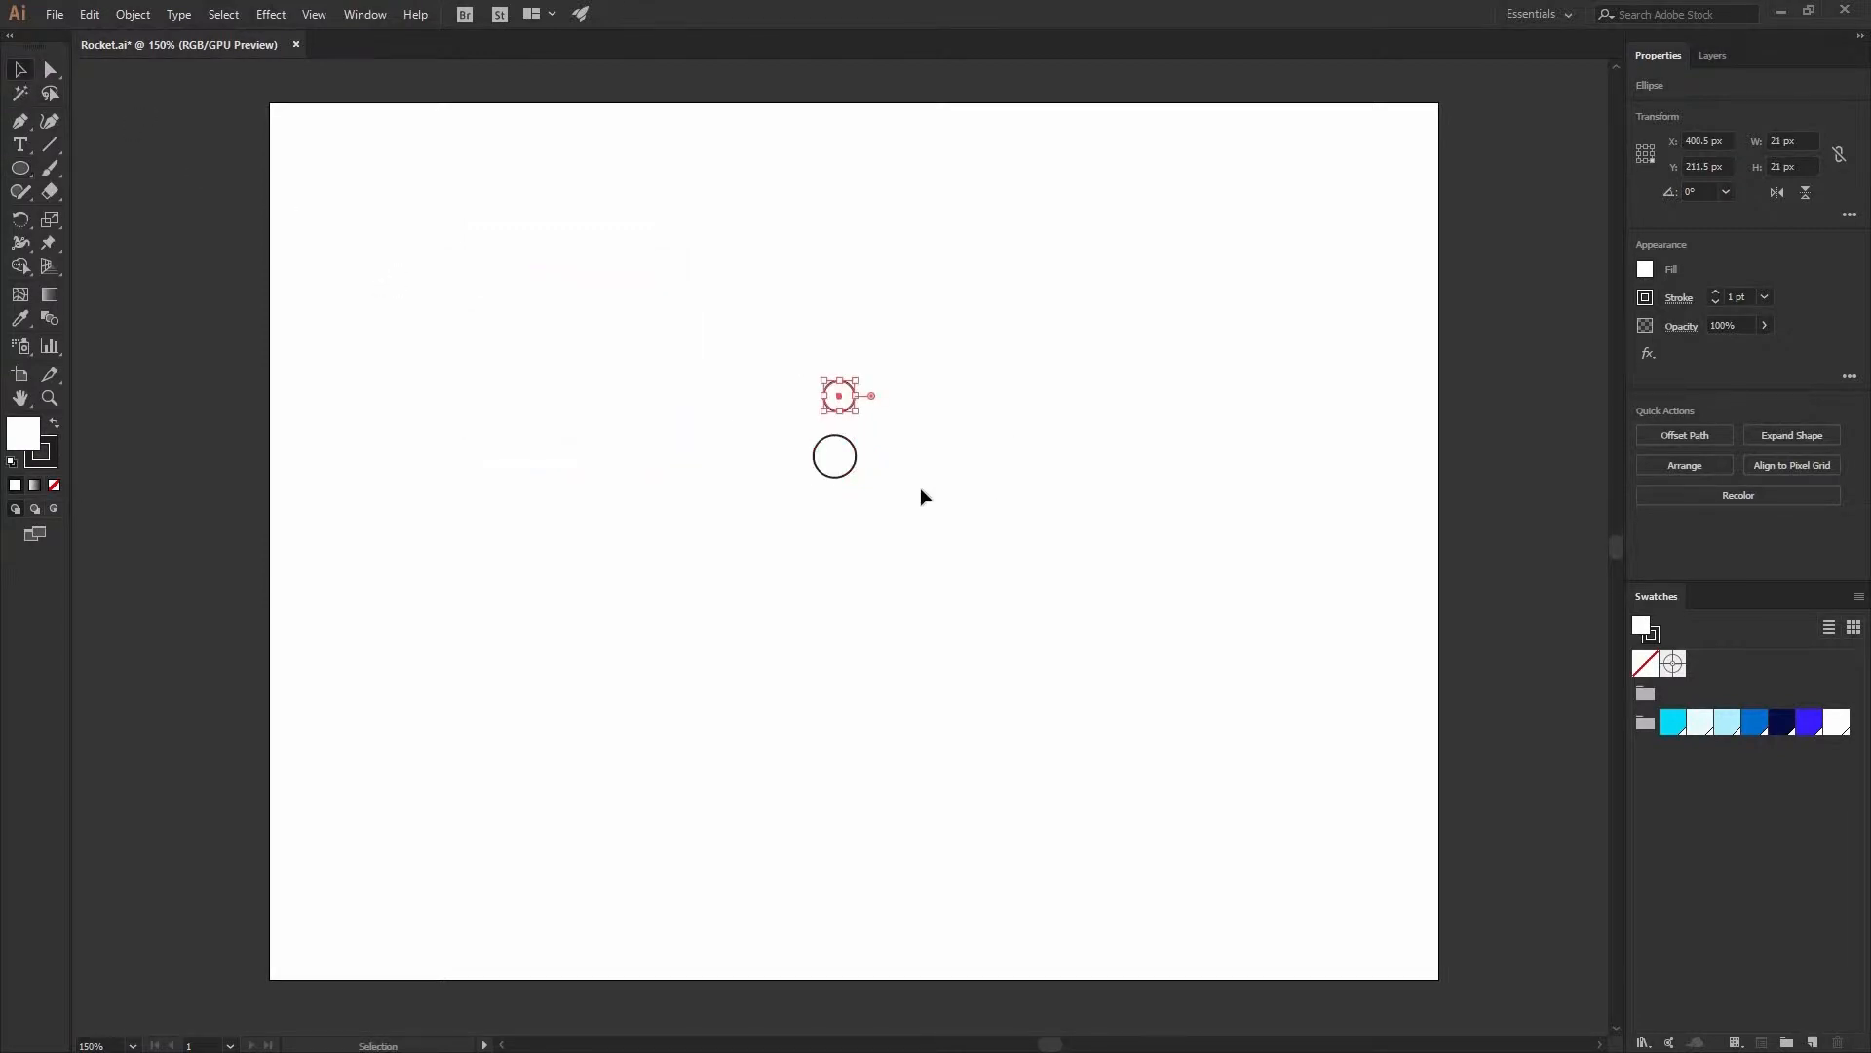
{"action": "left_click", "coordinate": [885, 497]}
- Select both circles and center them on each other vertically and horizontally, aligned to the selection
{"action": "key", "text": "ctrl+plus"}
{"action": "key", "text": "ctrl+plus"}
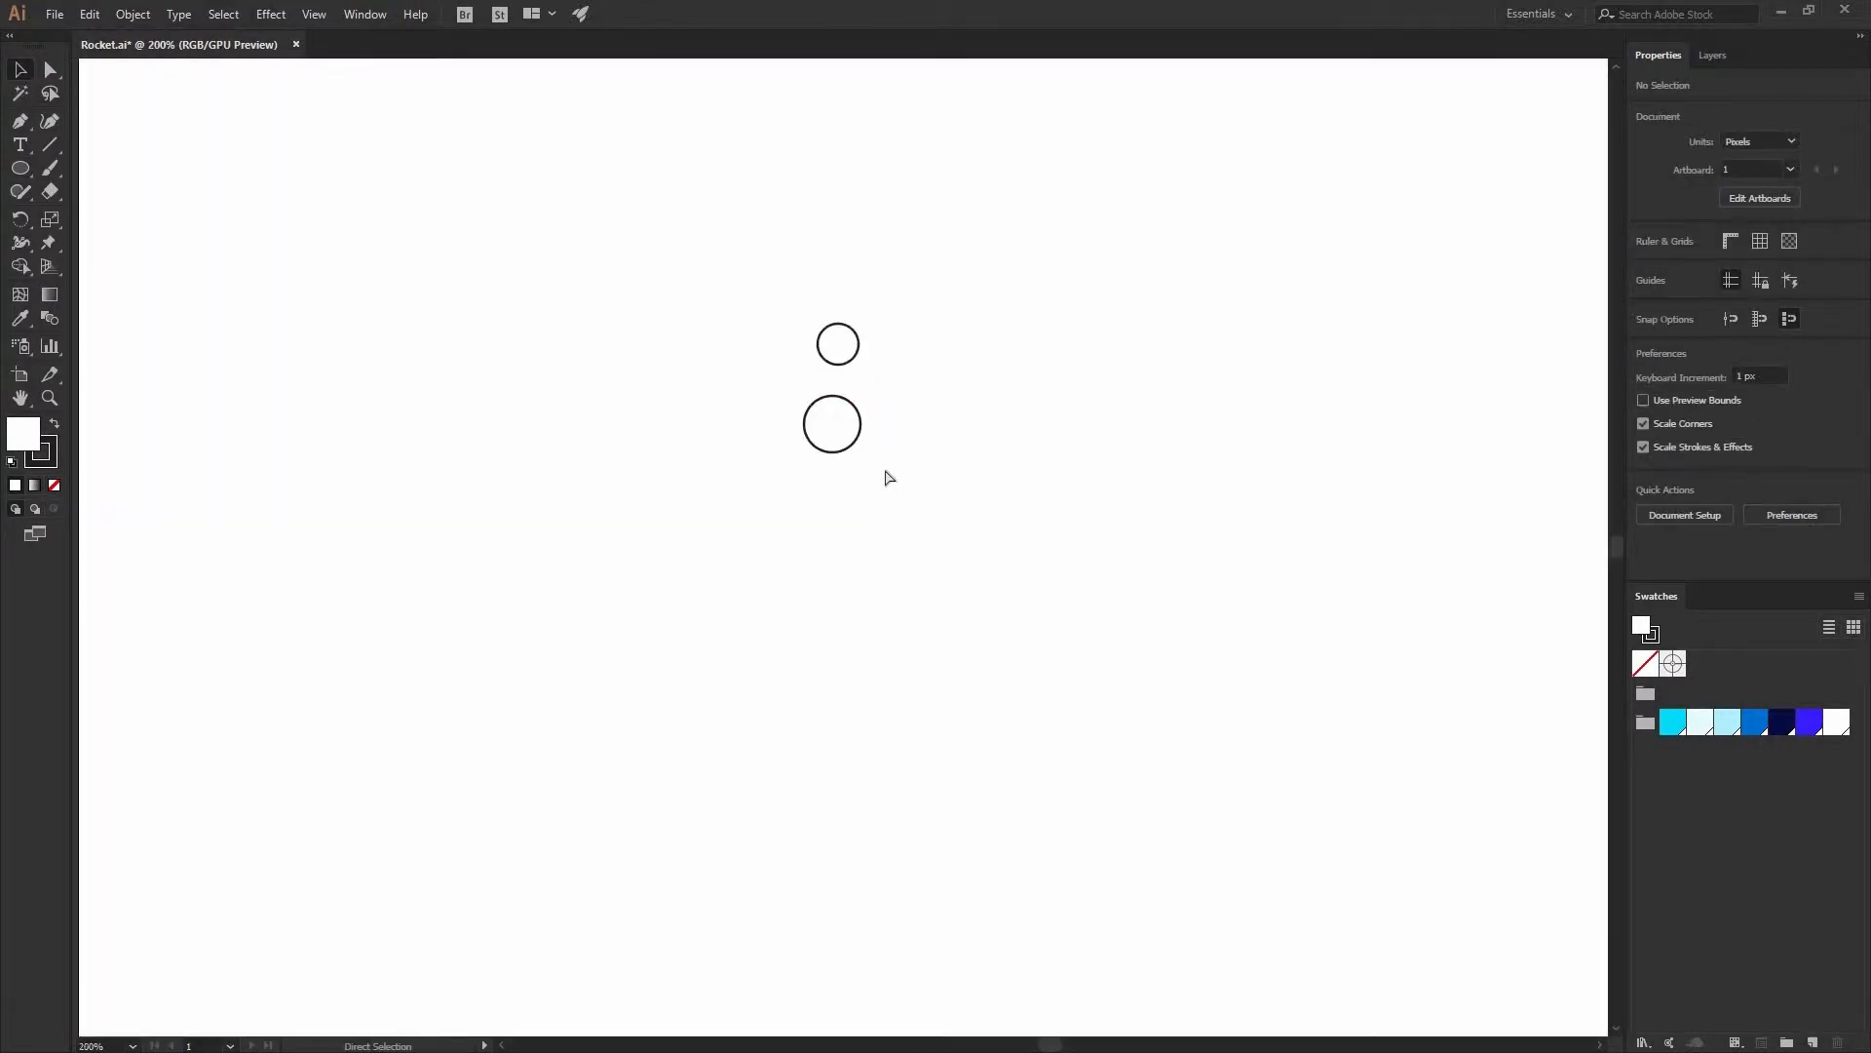
{"action": "left_click_drag", "start_coordinate": [936, 510], "coordinate": [958, 630]}
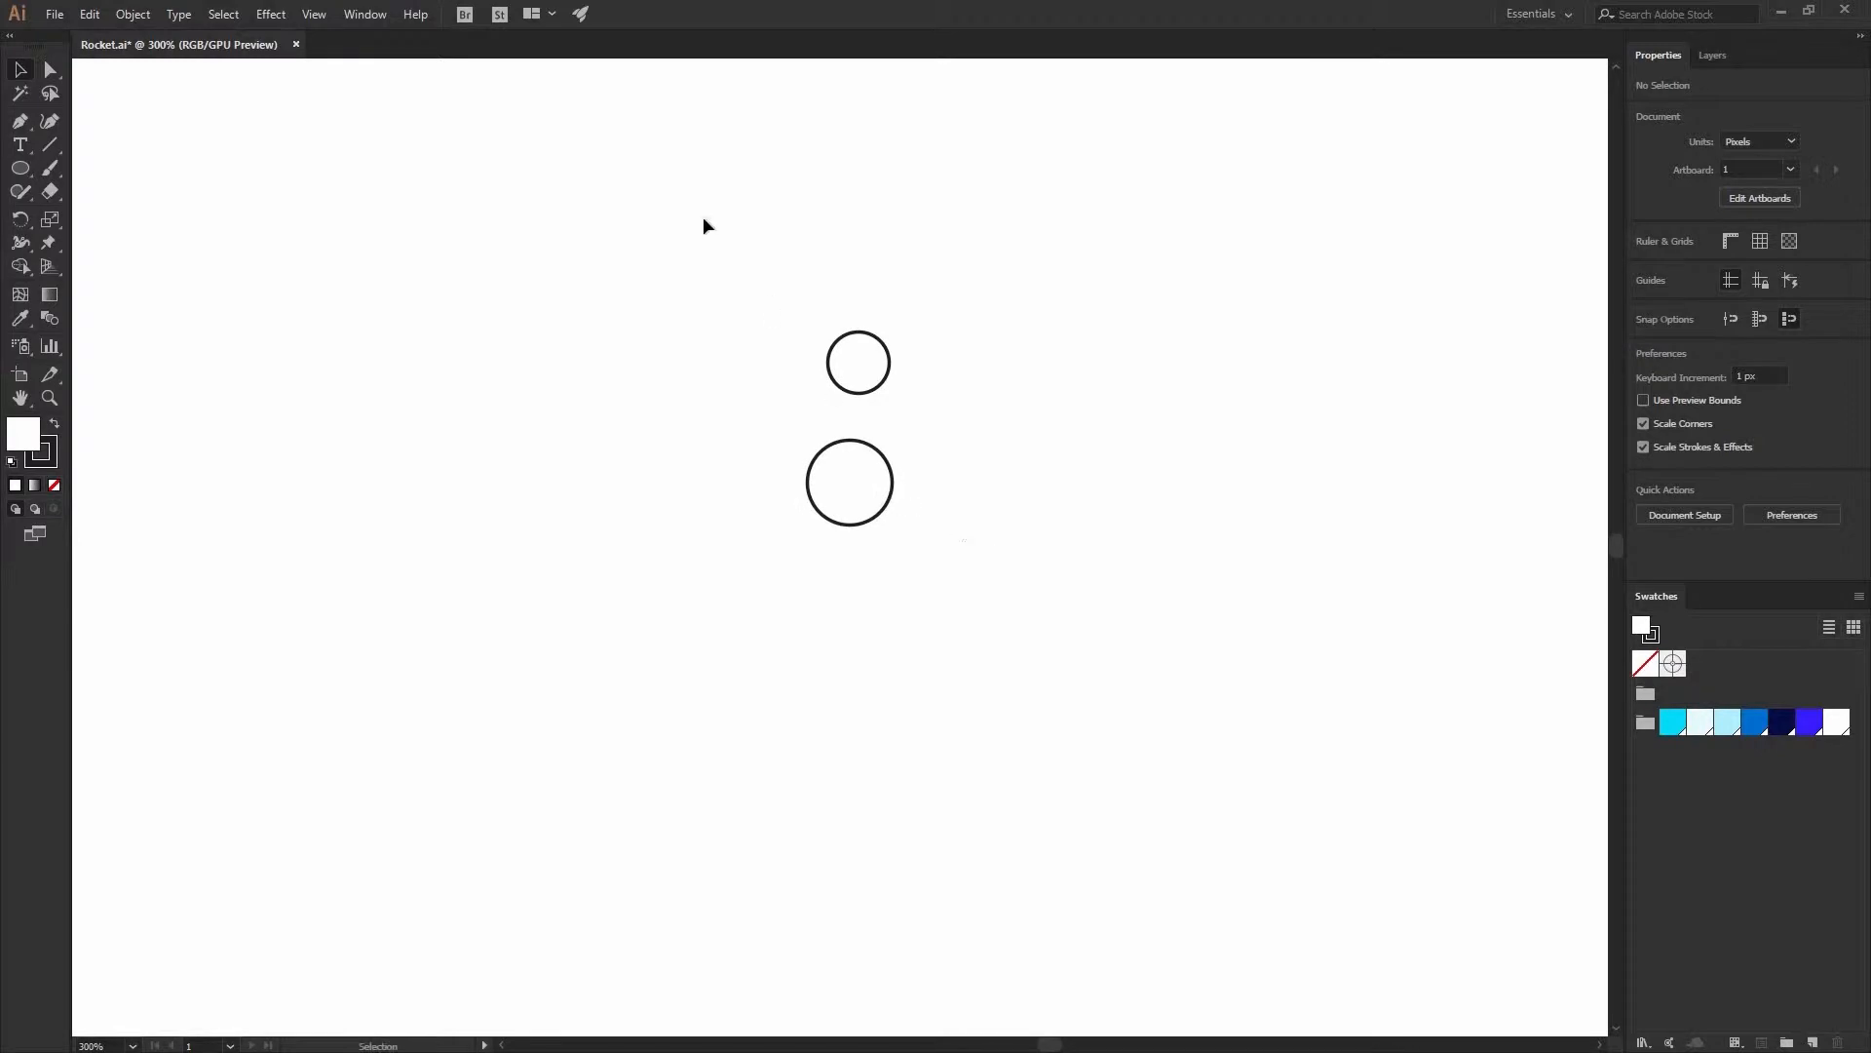
{"action": "left_click_drag", "start_coordinate": [706, 226], "coordinate": [970, 541]}
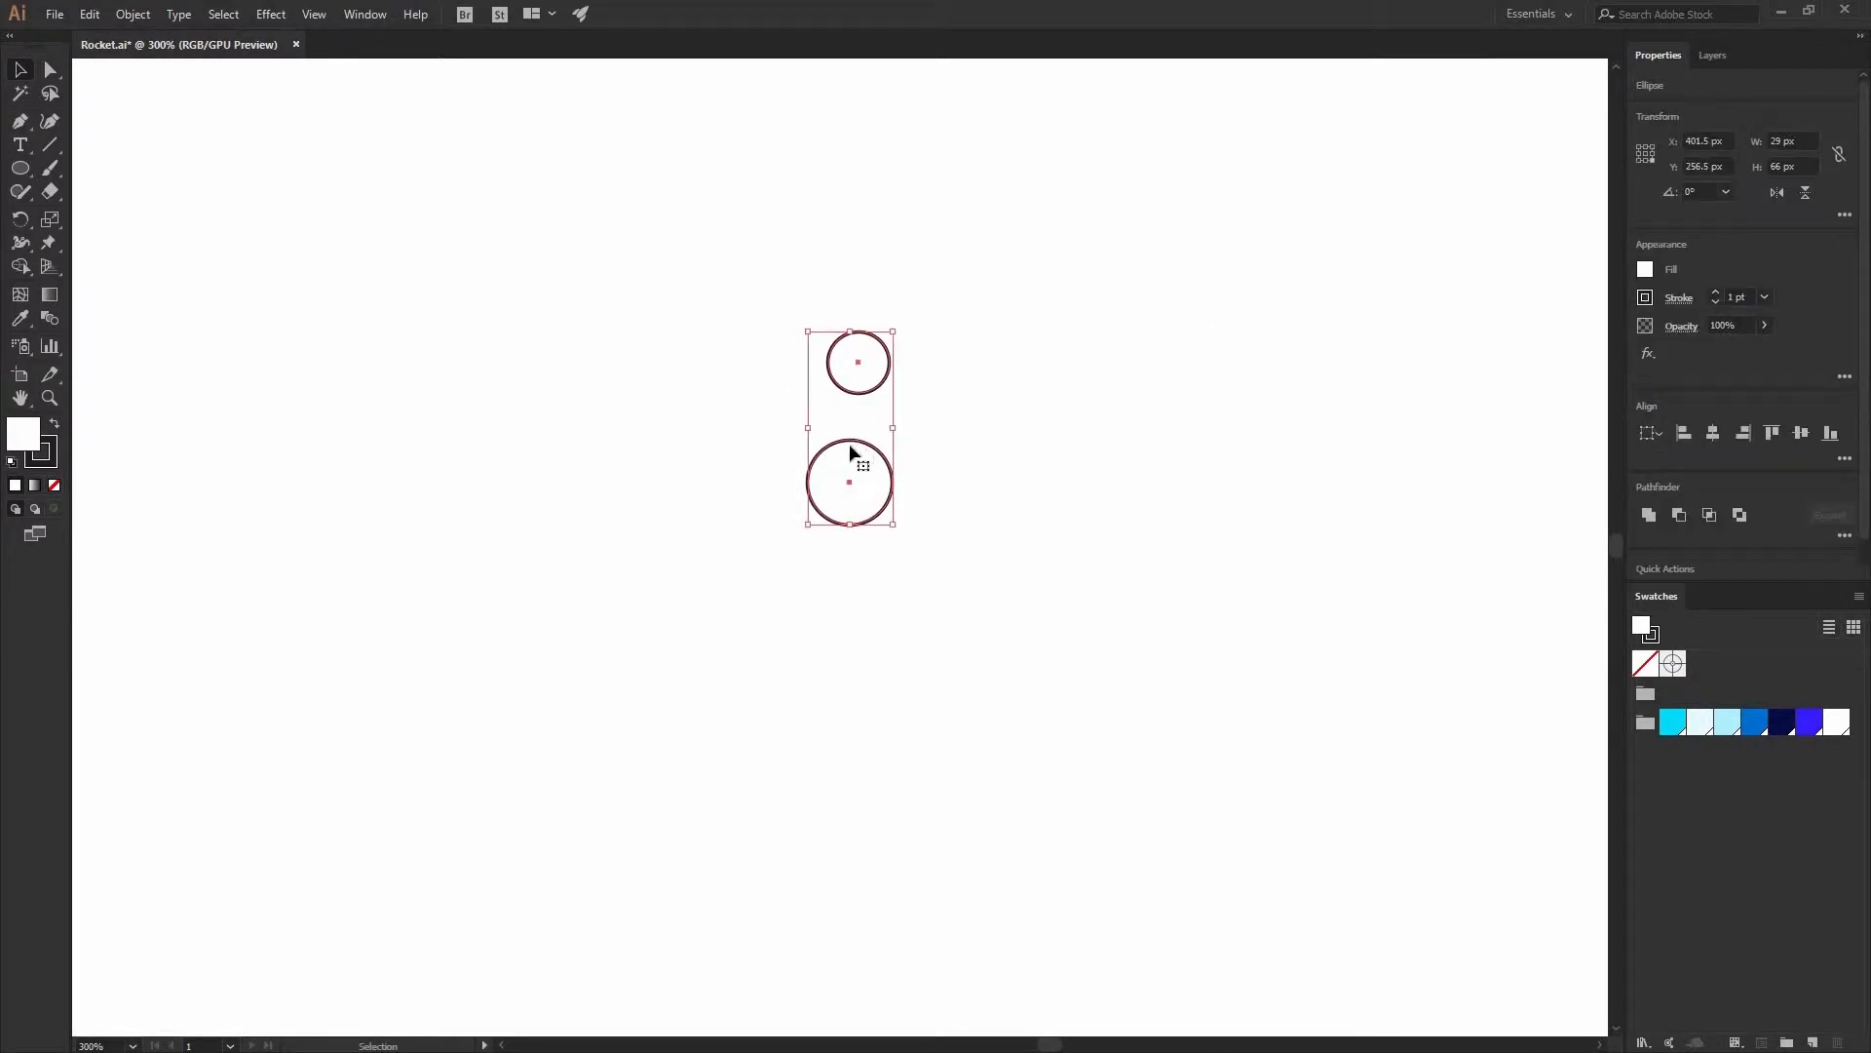
{"action": "left_click_drag", "start_coordinate": [739, 304], "coordinate": [944, 441]}
{"action": "left_click", "coordinate": [1845, 459]}
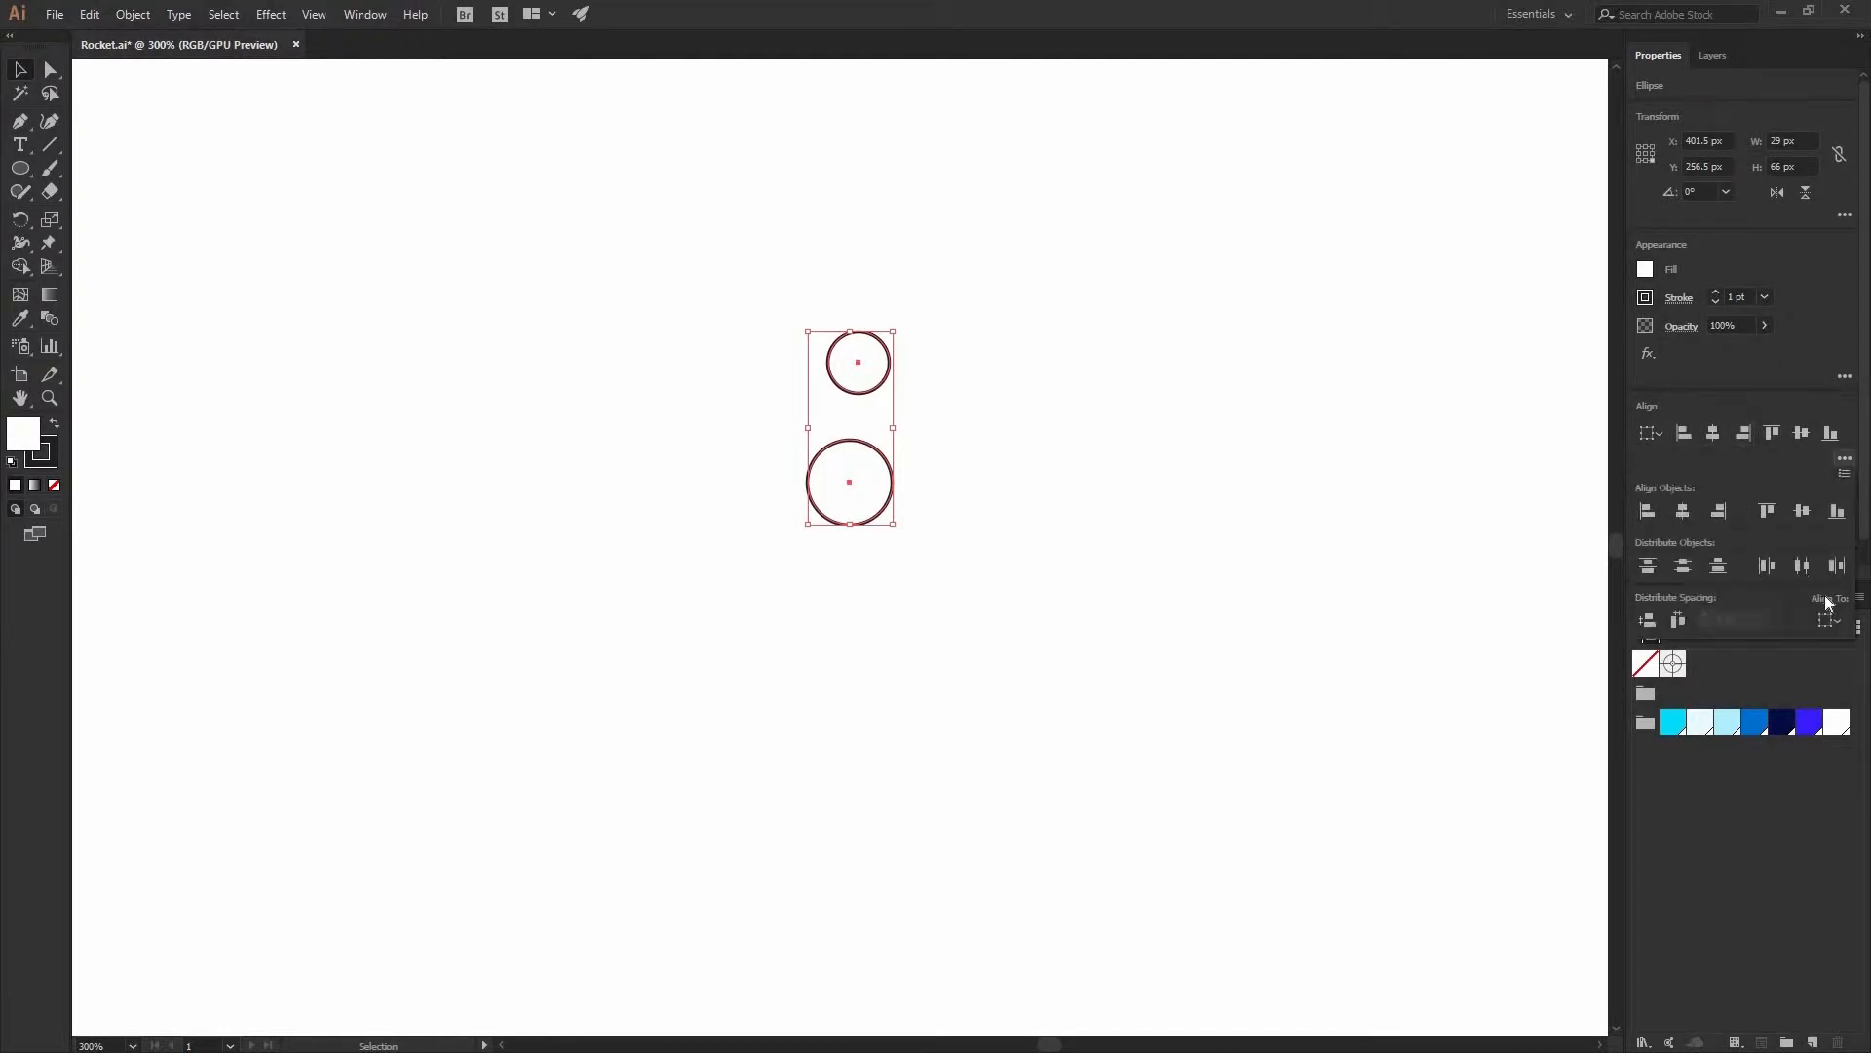
{"action": "left_click", "coordinate": [1829, 620]}
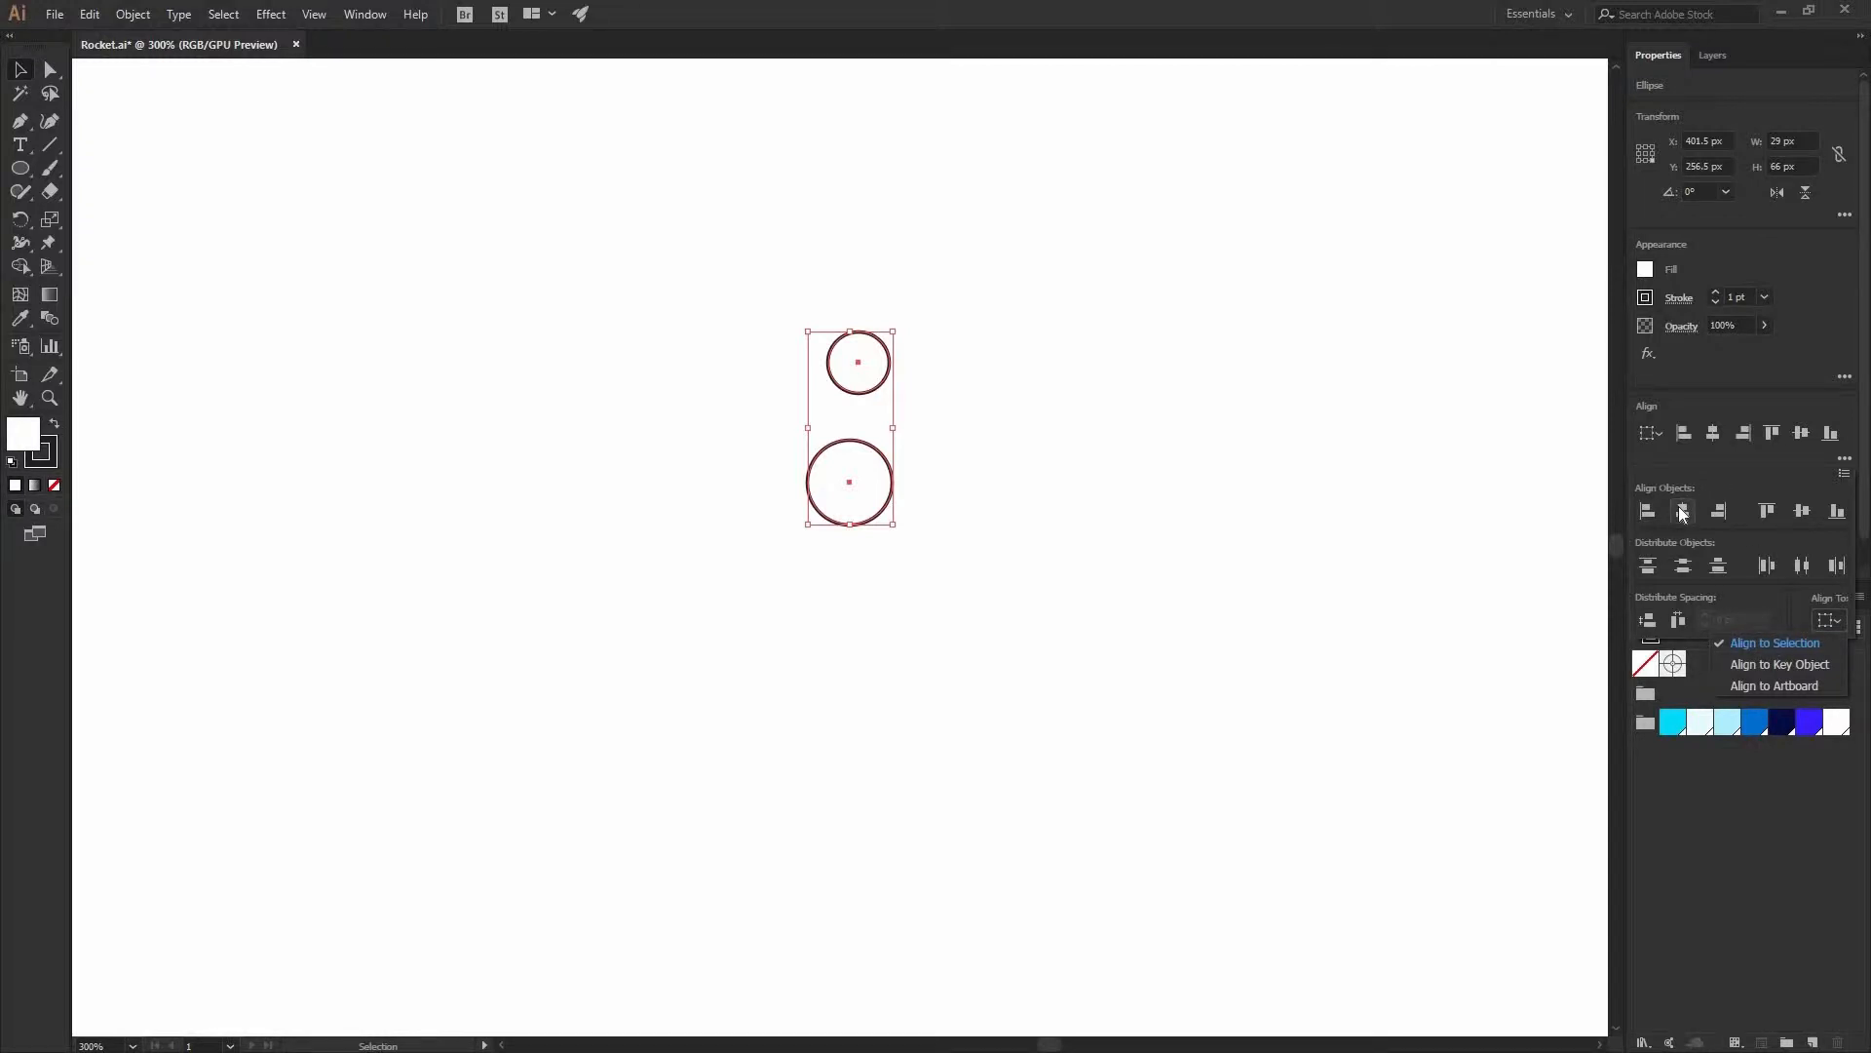
{"action": "left_click", "coordinate": [1792, 506]}
{"action": "left_click", "coordinate": [1794, 506]}
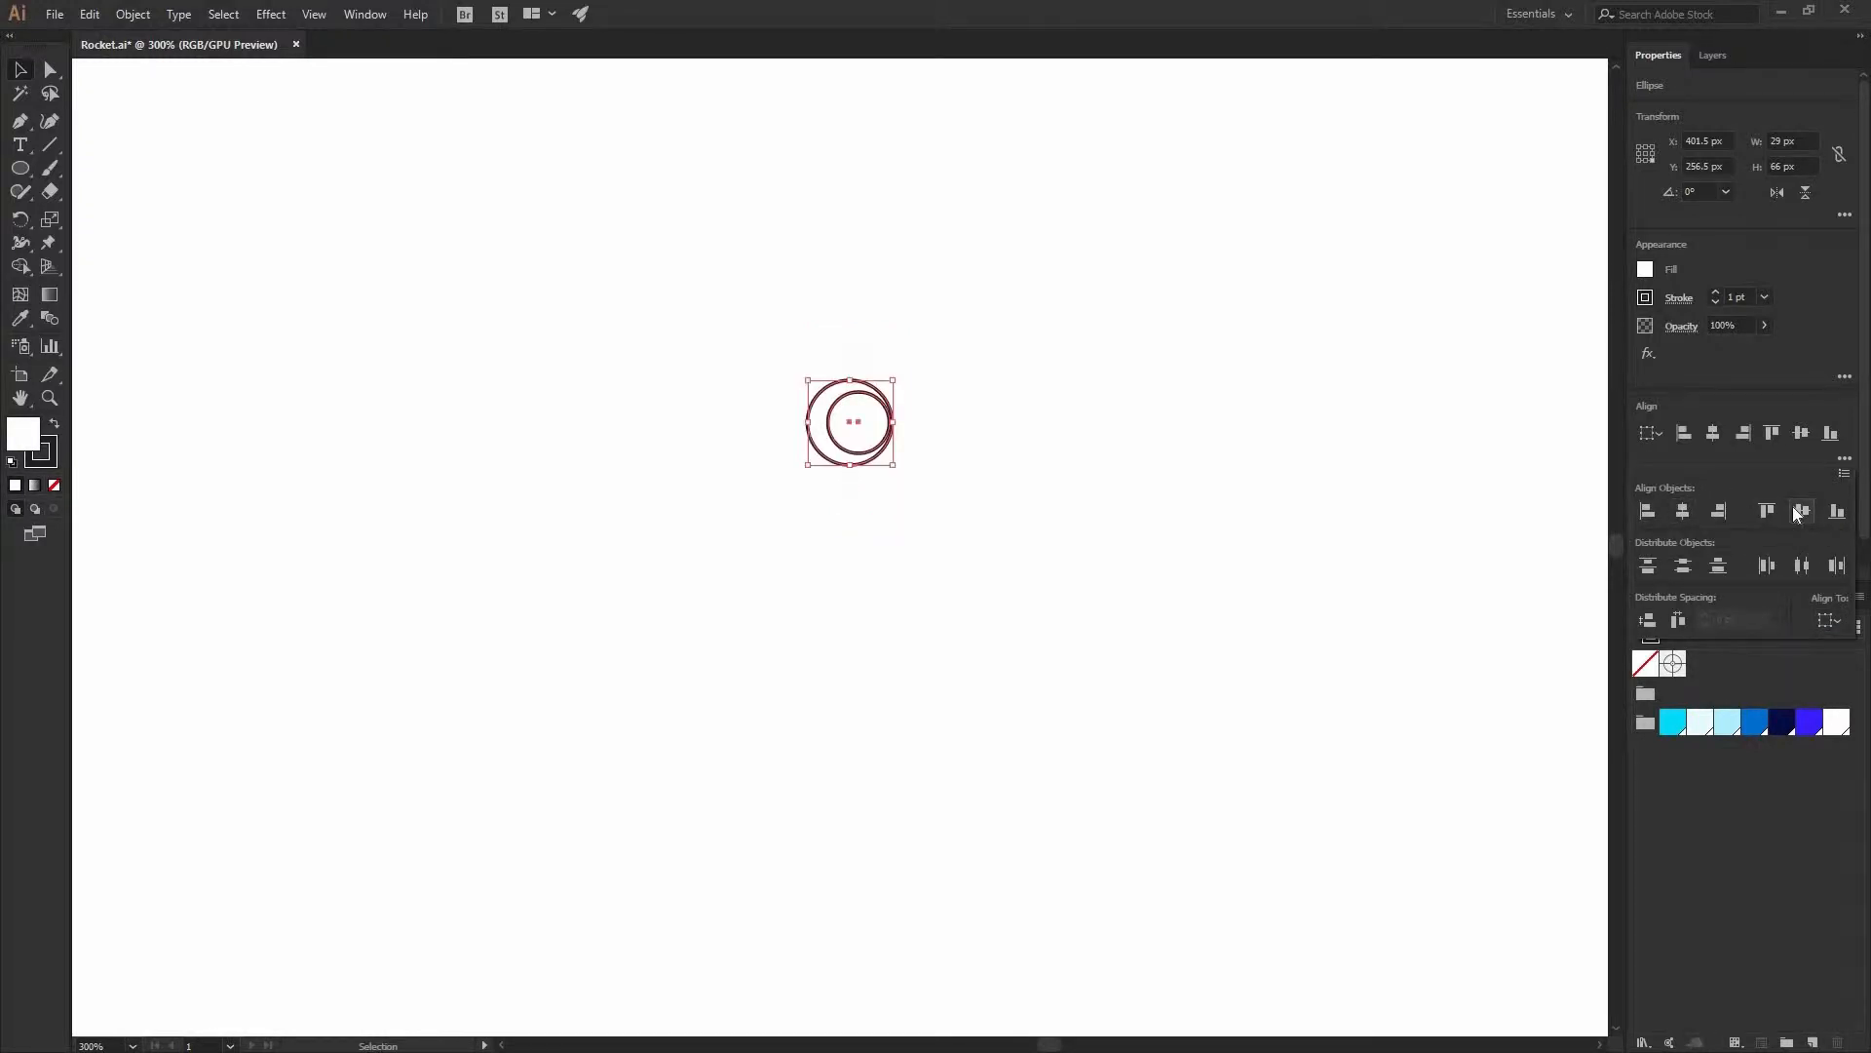
{"action": "left_click", "coordinate": [1683, 508]}
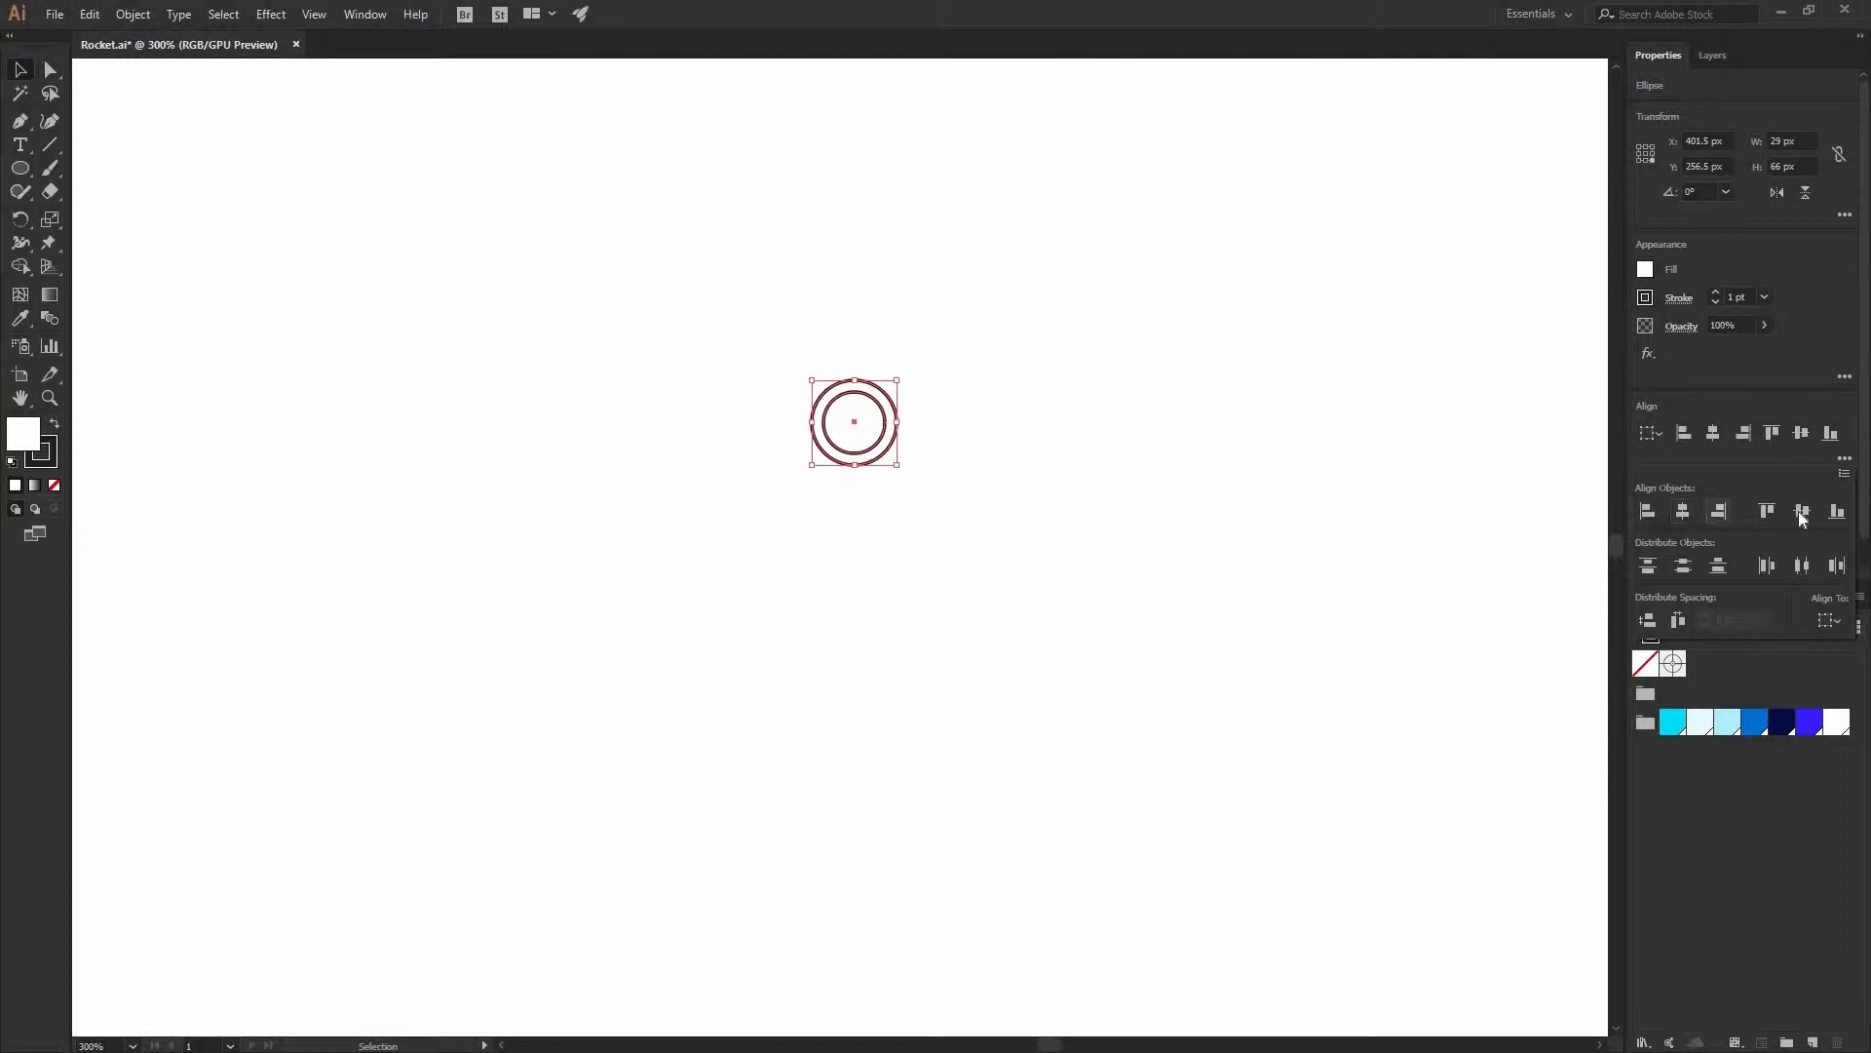
{"action": "left_click", "coordinate": [1681, 512]}
- Show the floating Align panel and deselect the circles
{"action": "left_click", "coordinate": [367, 14]}
{"action": "left_click", "coordinate": [213, 249]}
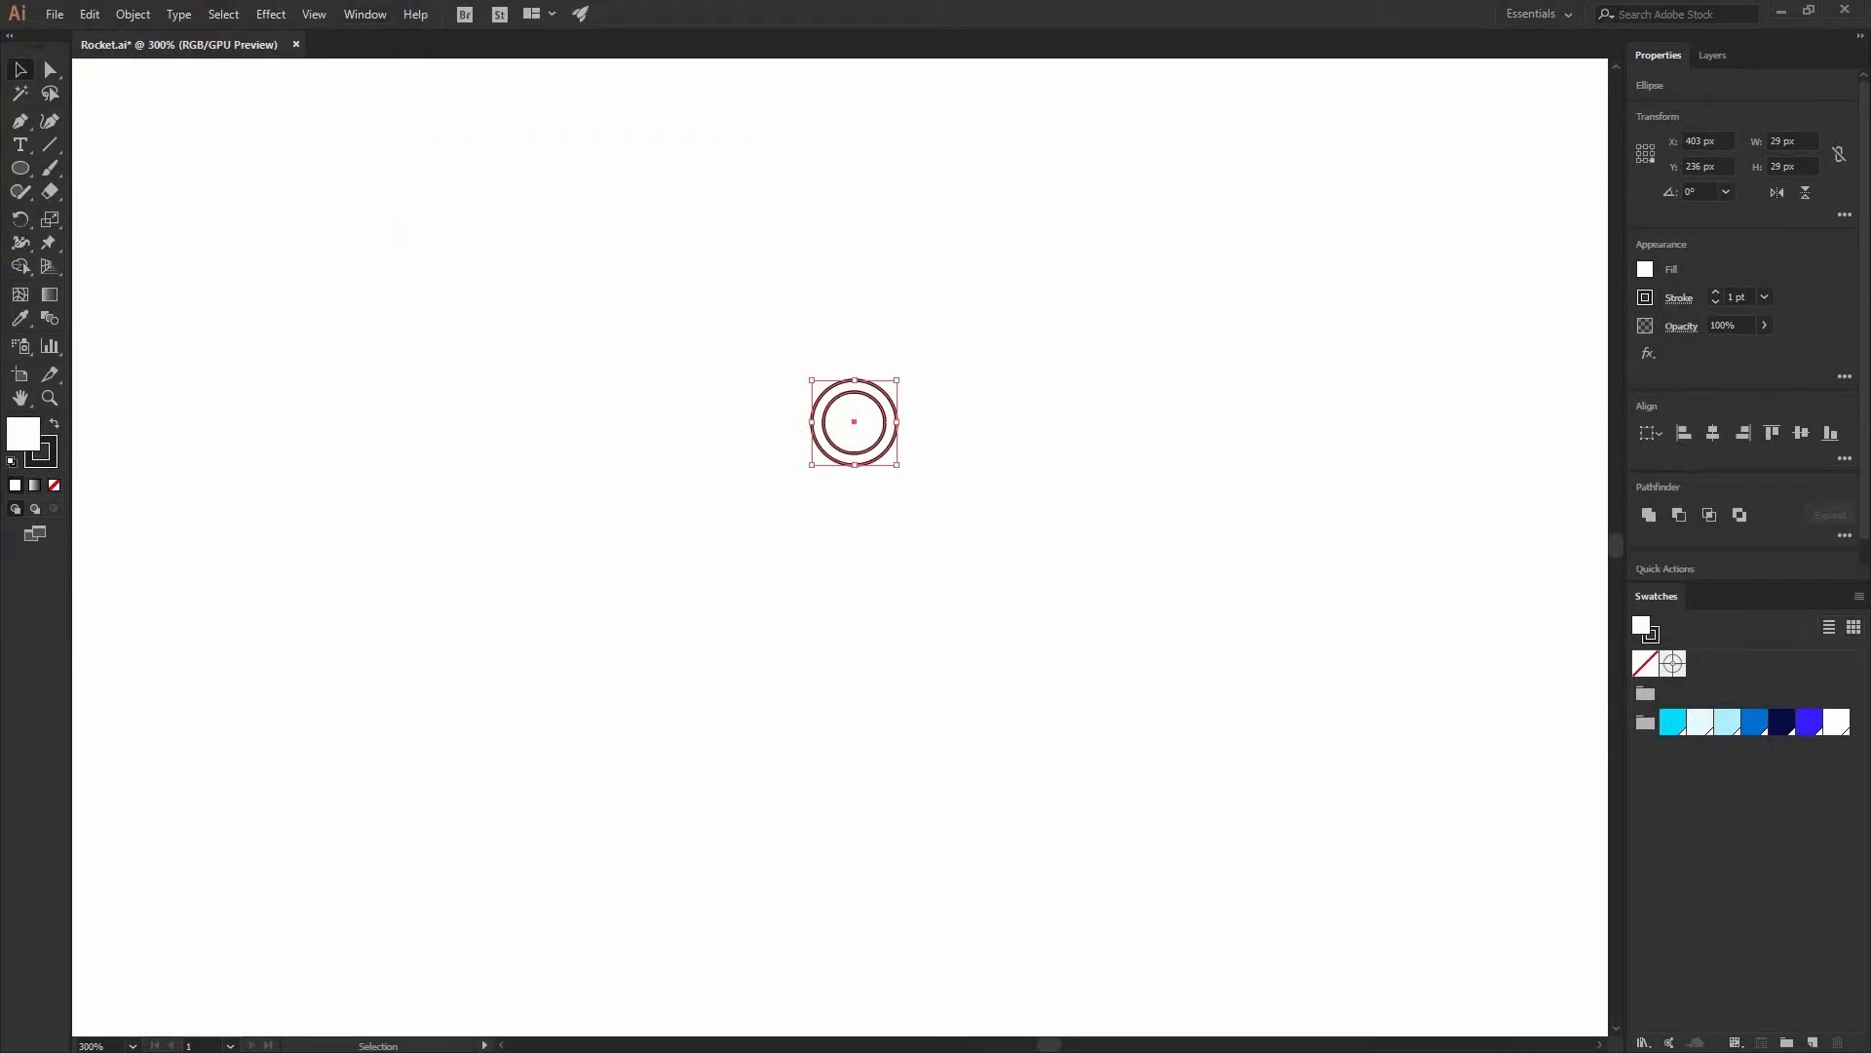
{"action": "key", "text": "shift+F7"}
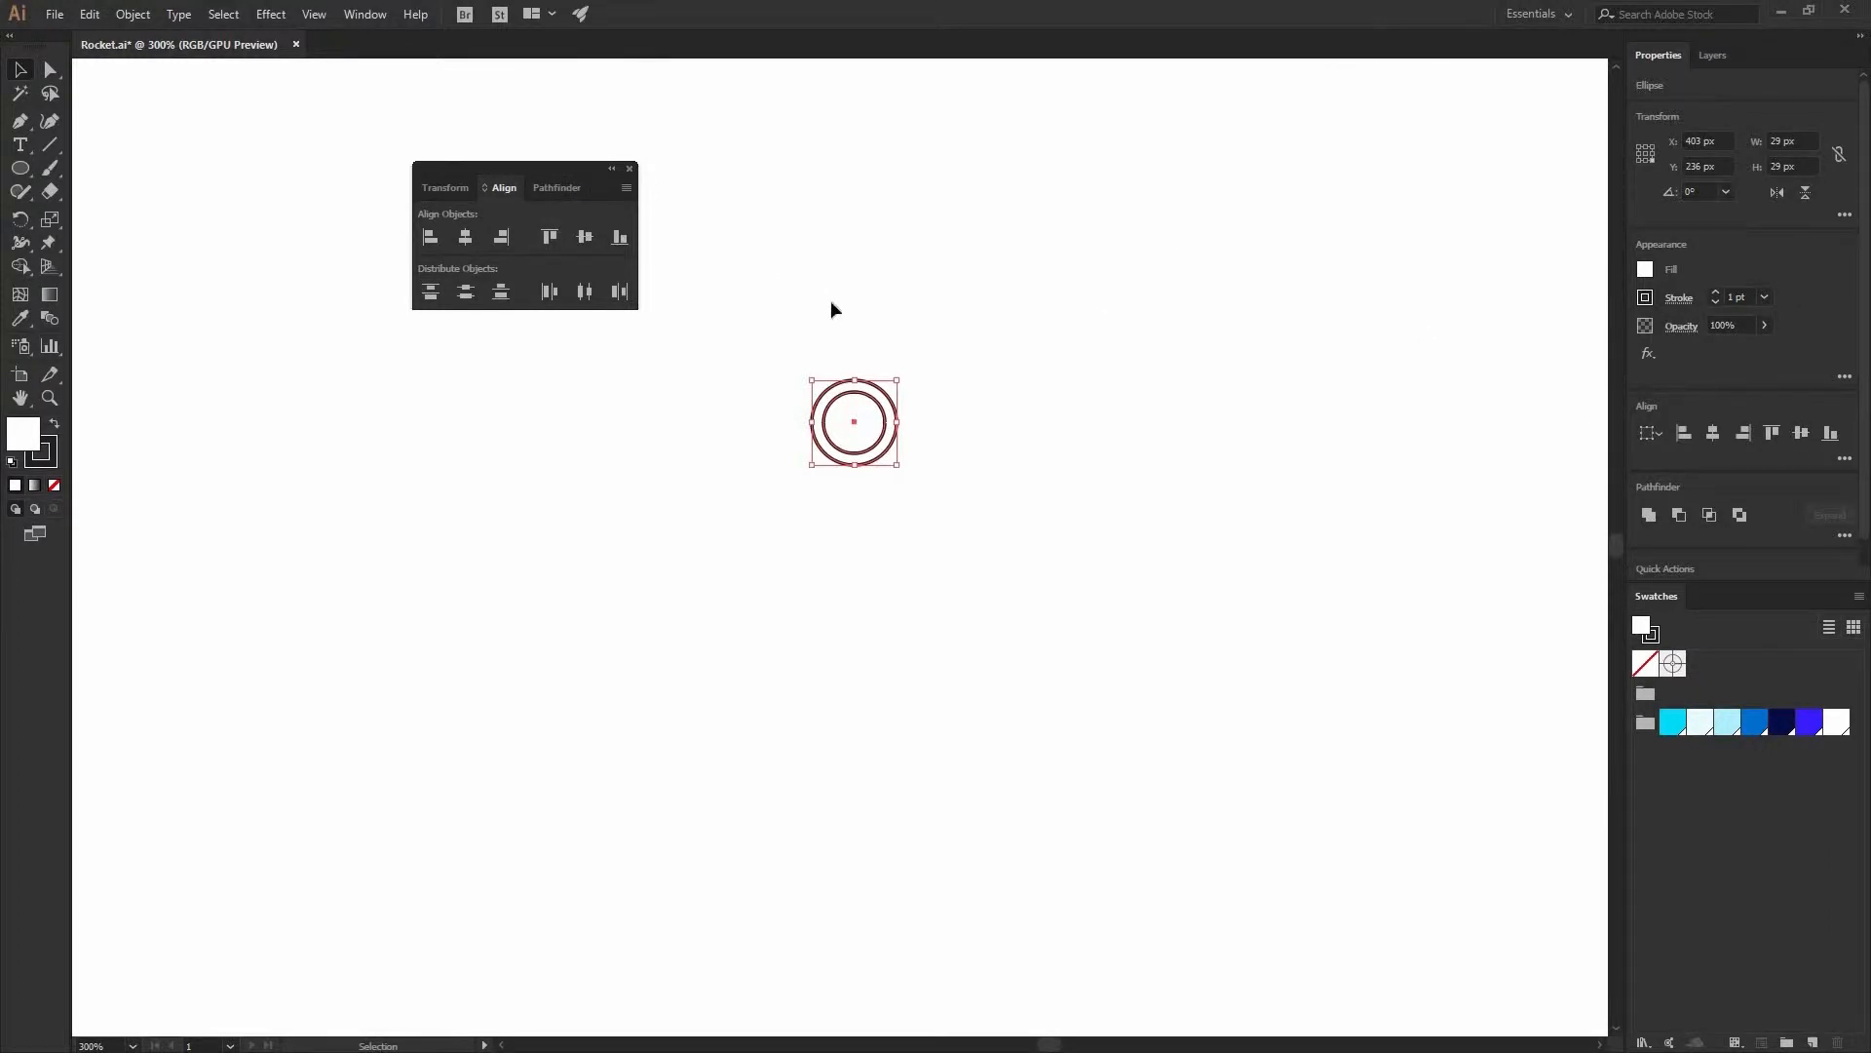
{"action": "left_click", "coordinate": [682, 279]}
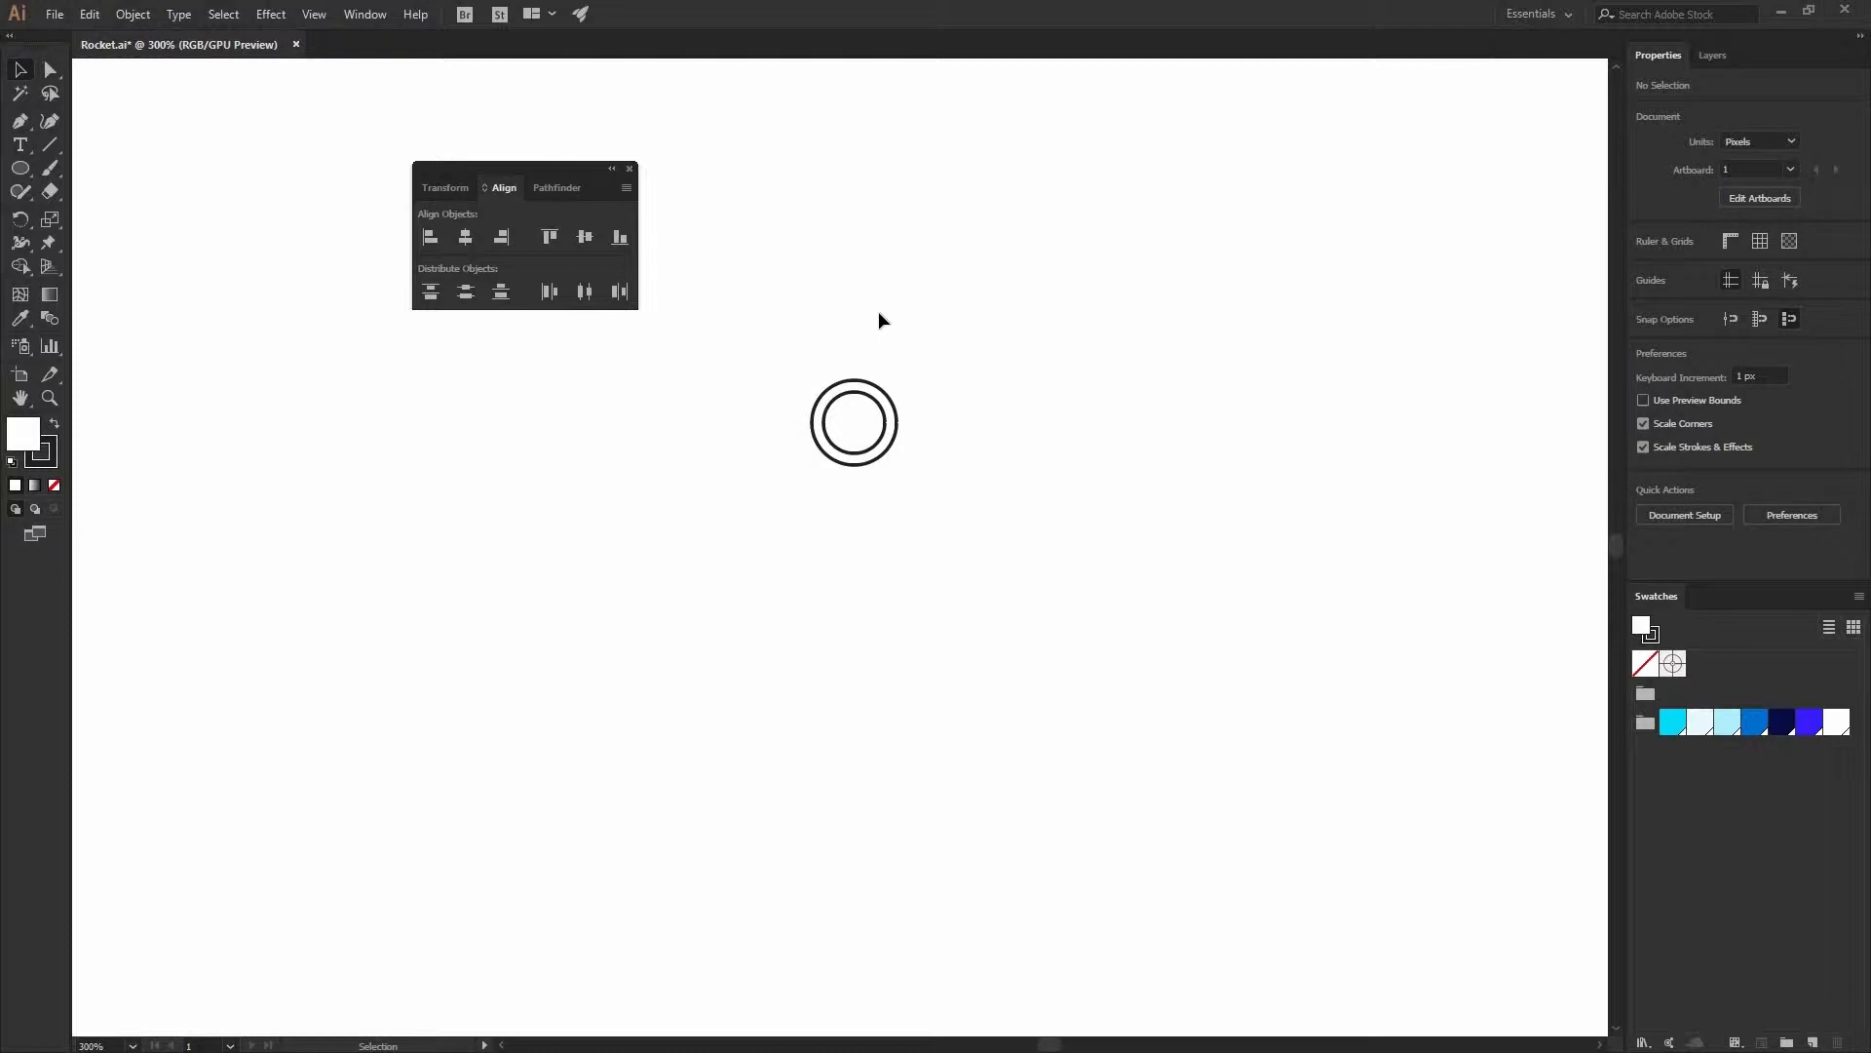
- Draw an open curved Pen path about 30 px wide and 136 px high, from above the circles' center down past their left side
{"action": "left_click", "coordinate": [21, 123]}
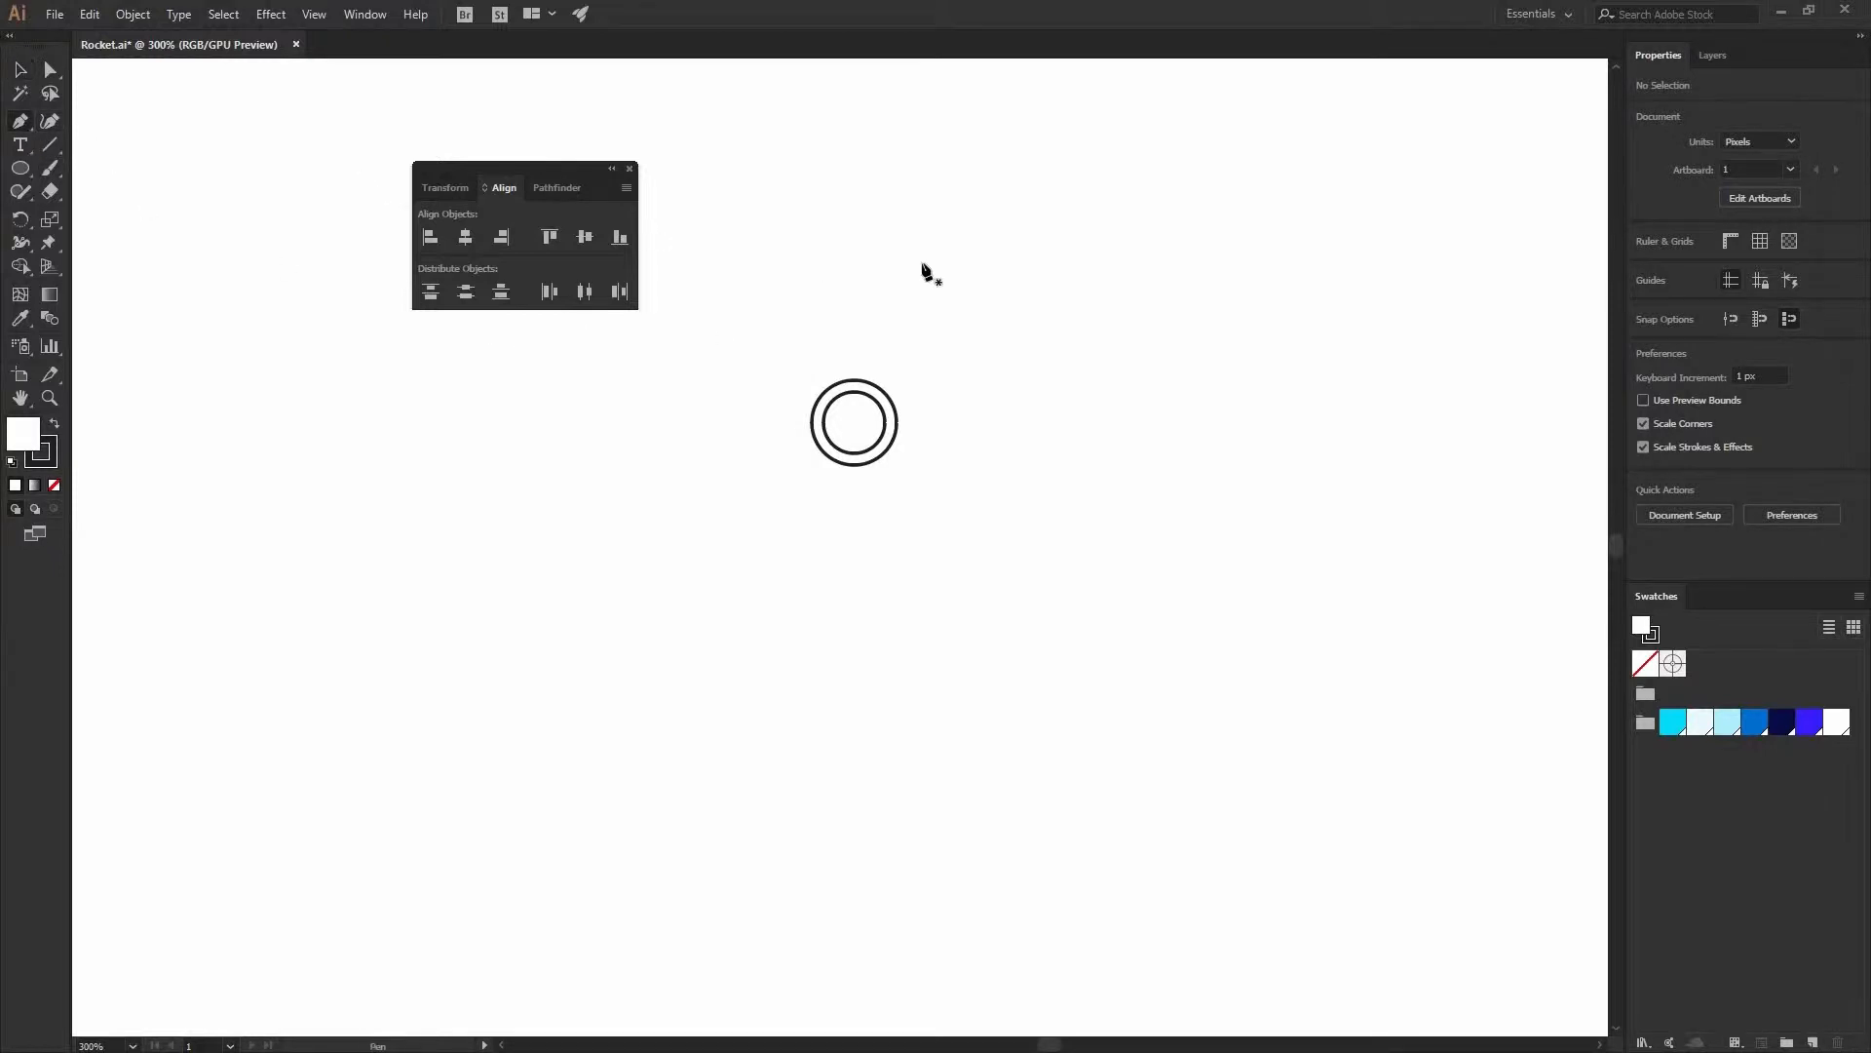
{"action": "left_click", "coordinate": [854, 225]}
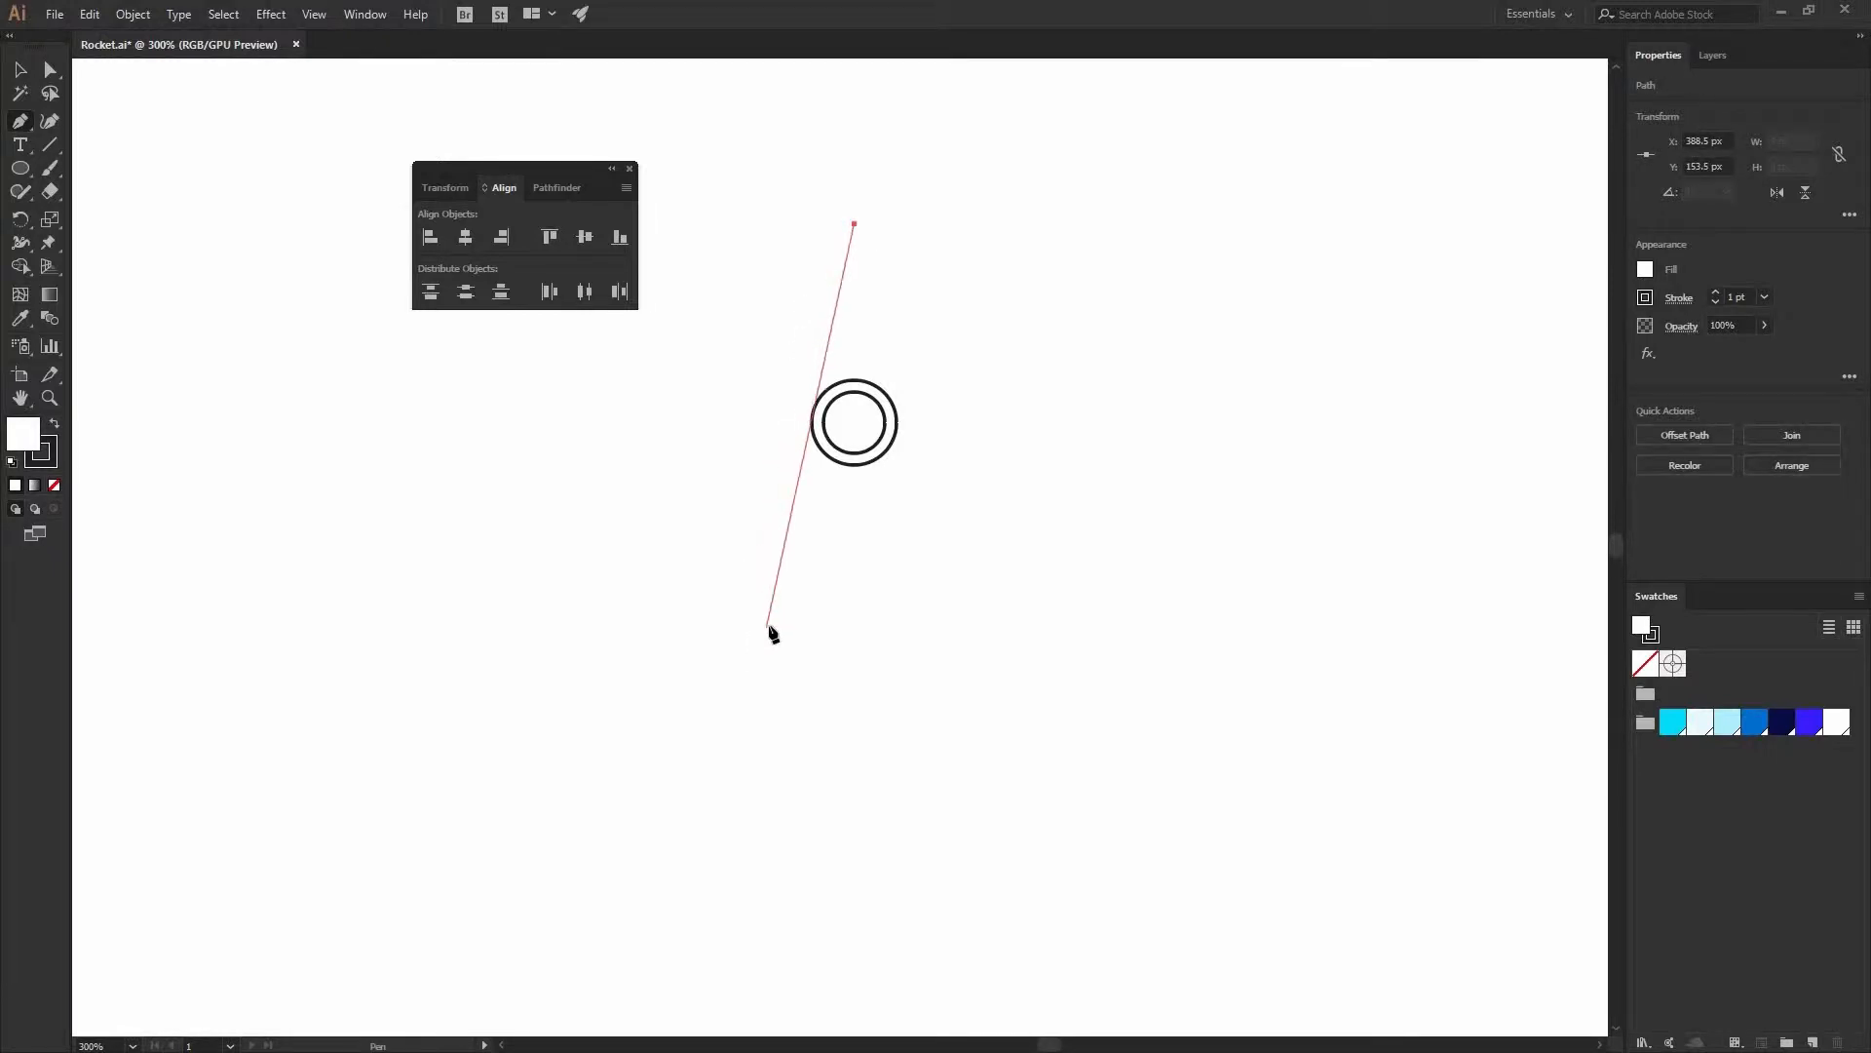
{"action": "left_click_drag", "start_coordinate": [769, 625], "coordinate": [789, 927]}
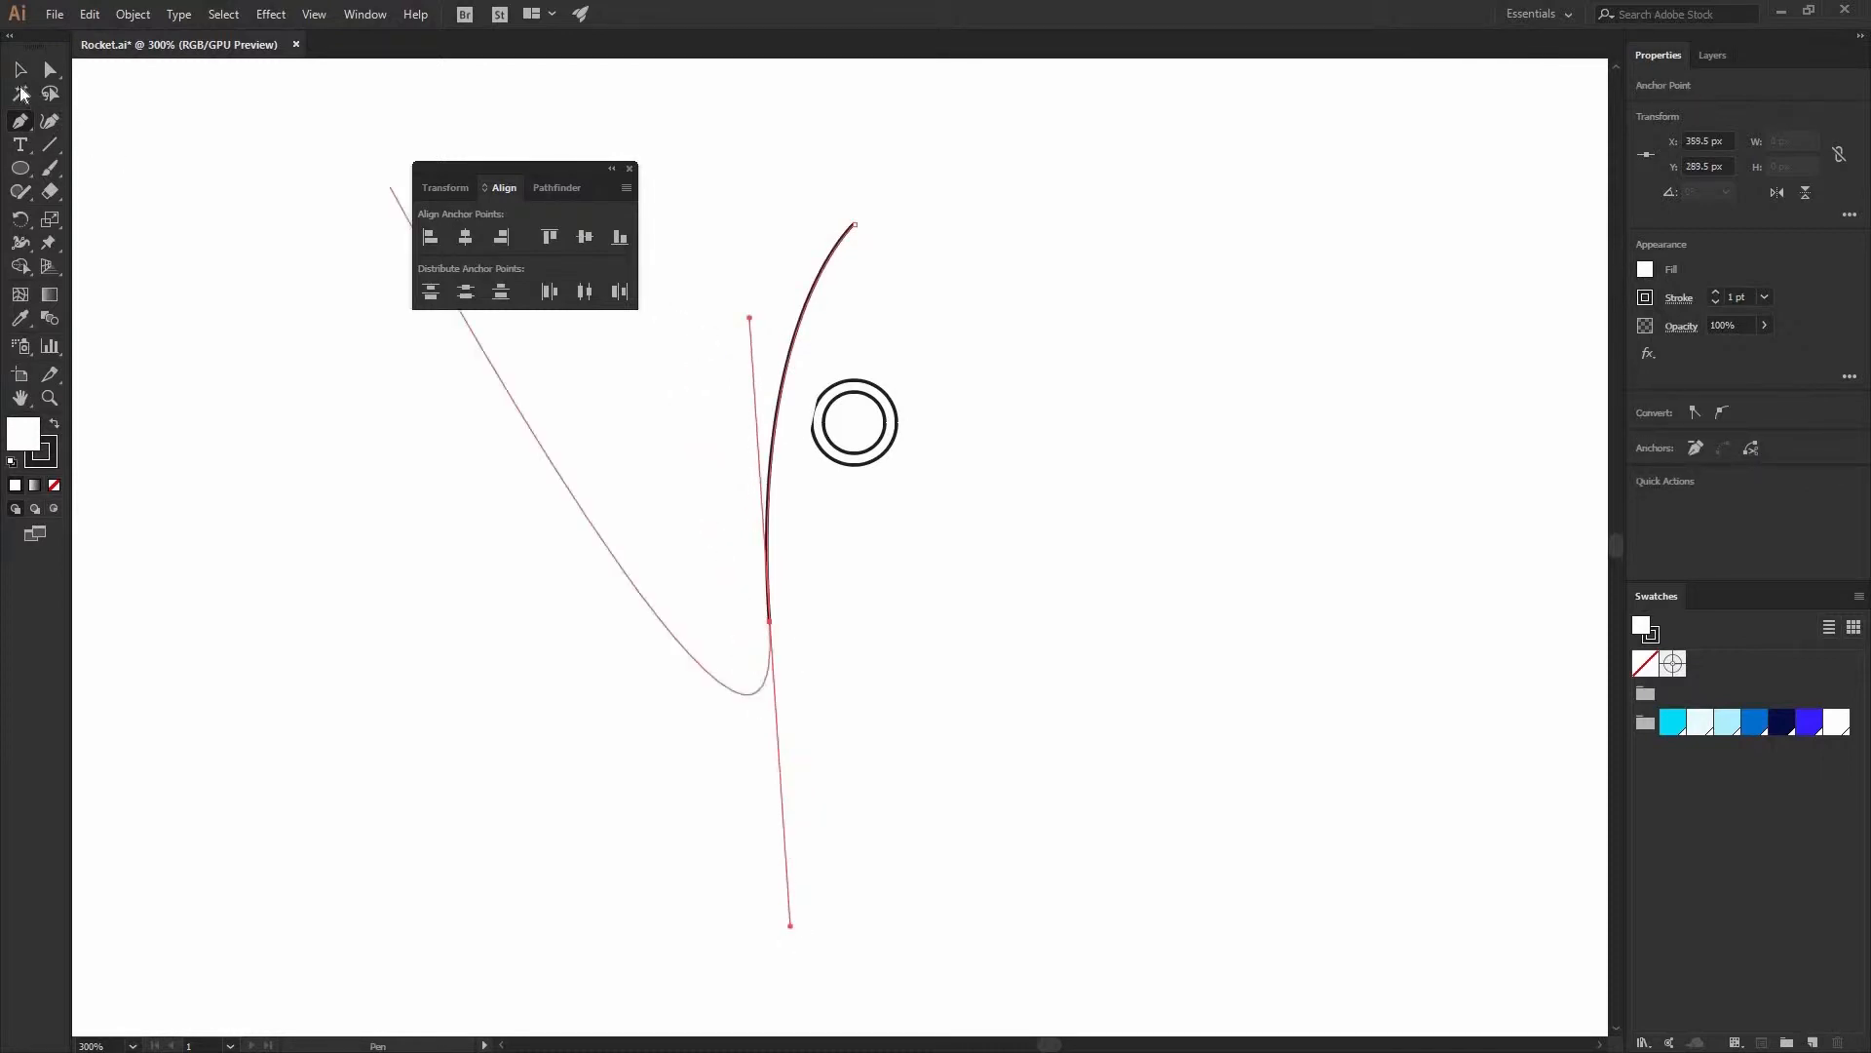
{"action": "key", "text": "v"}
{"action": "left_click", "coordinate": [882, 341]}
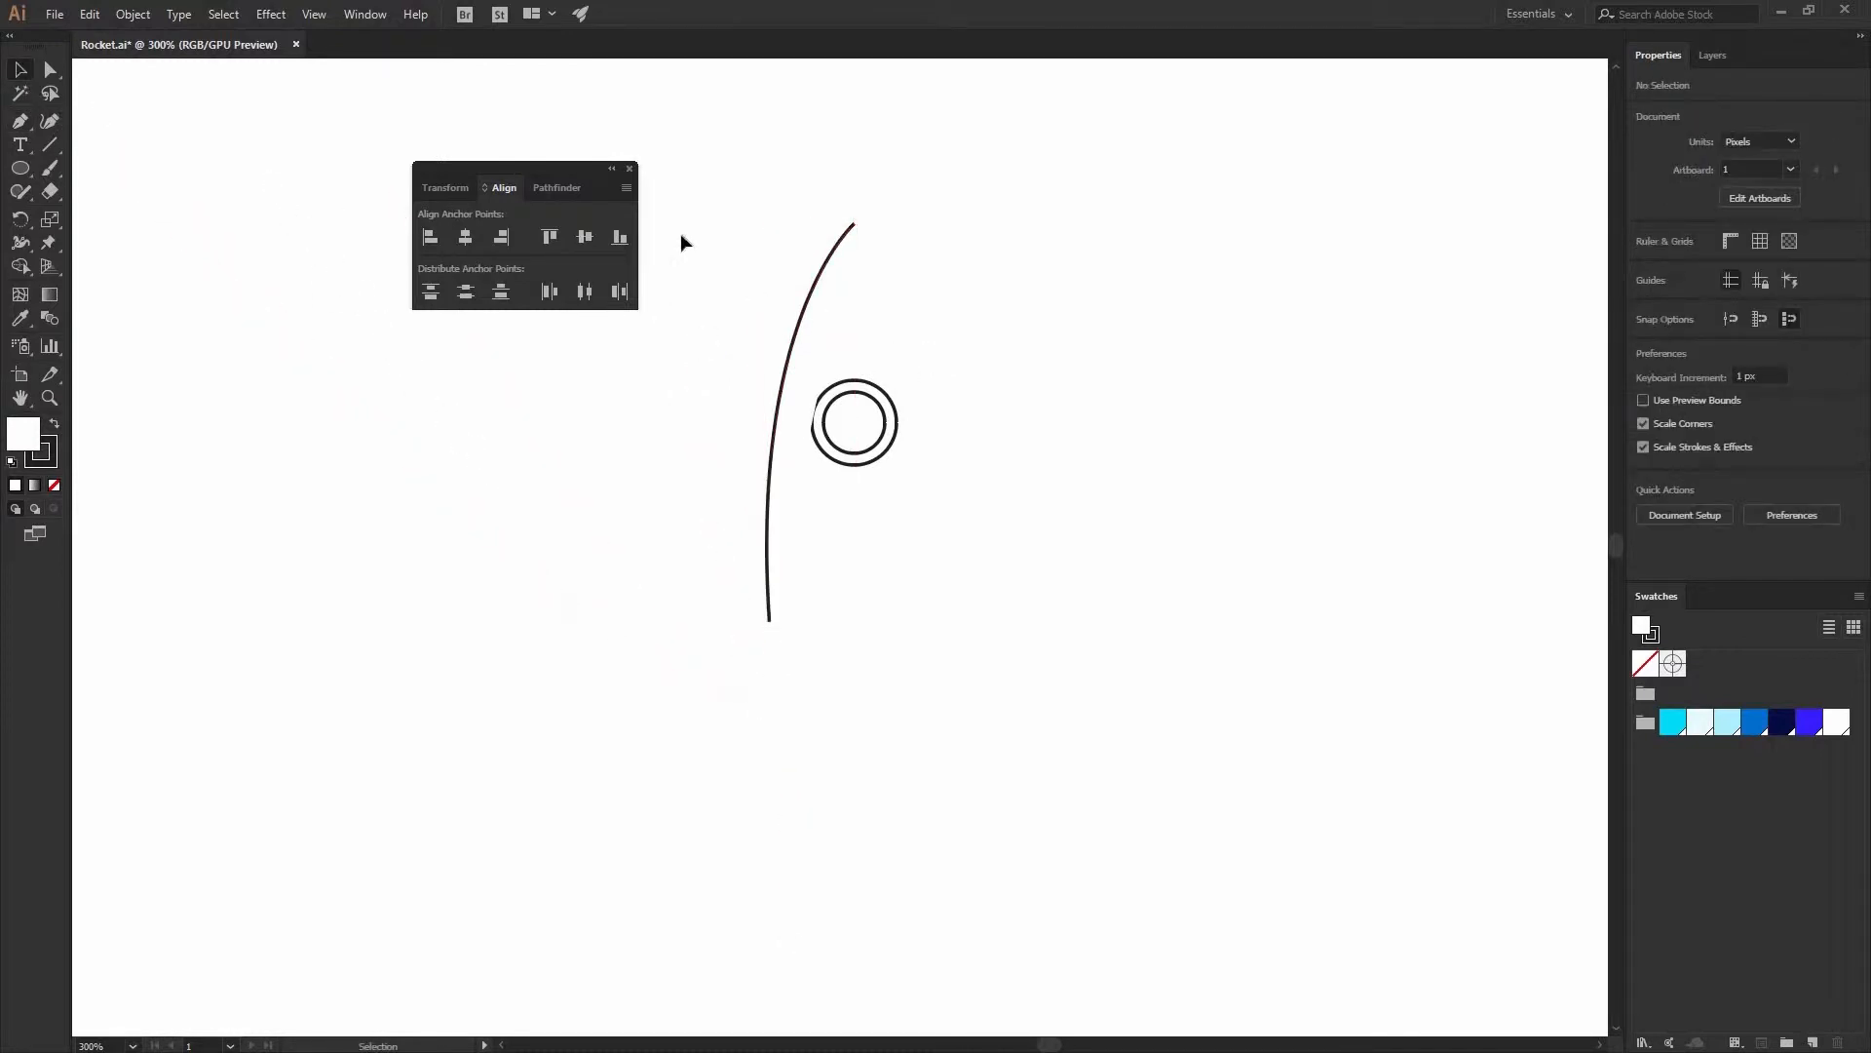
{"action": "left_click_drag", "start_coordinate": [809, 322], "coordinate": [687, 239]}
{"action": "key", "text": "a"}
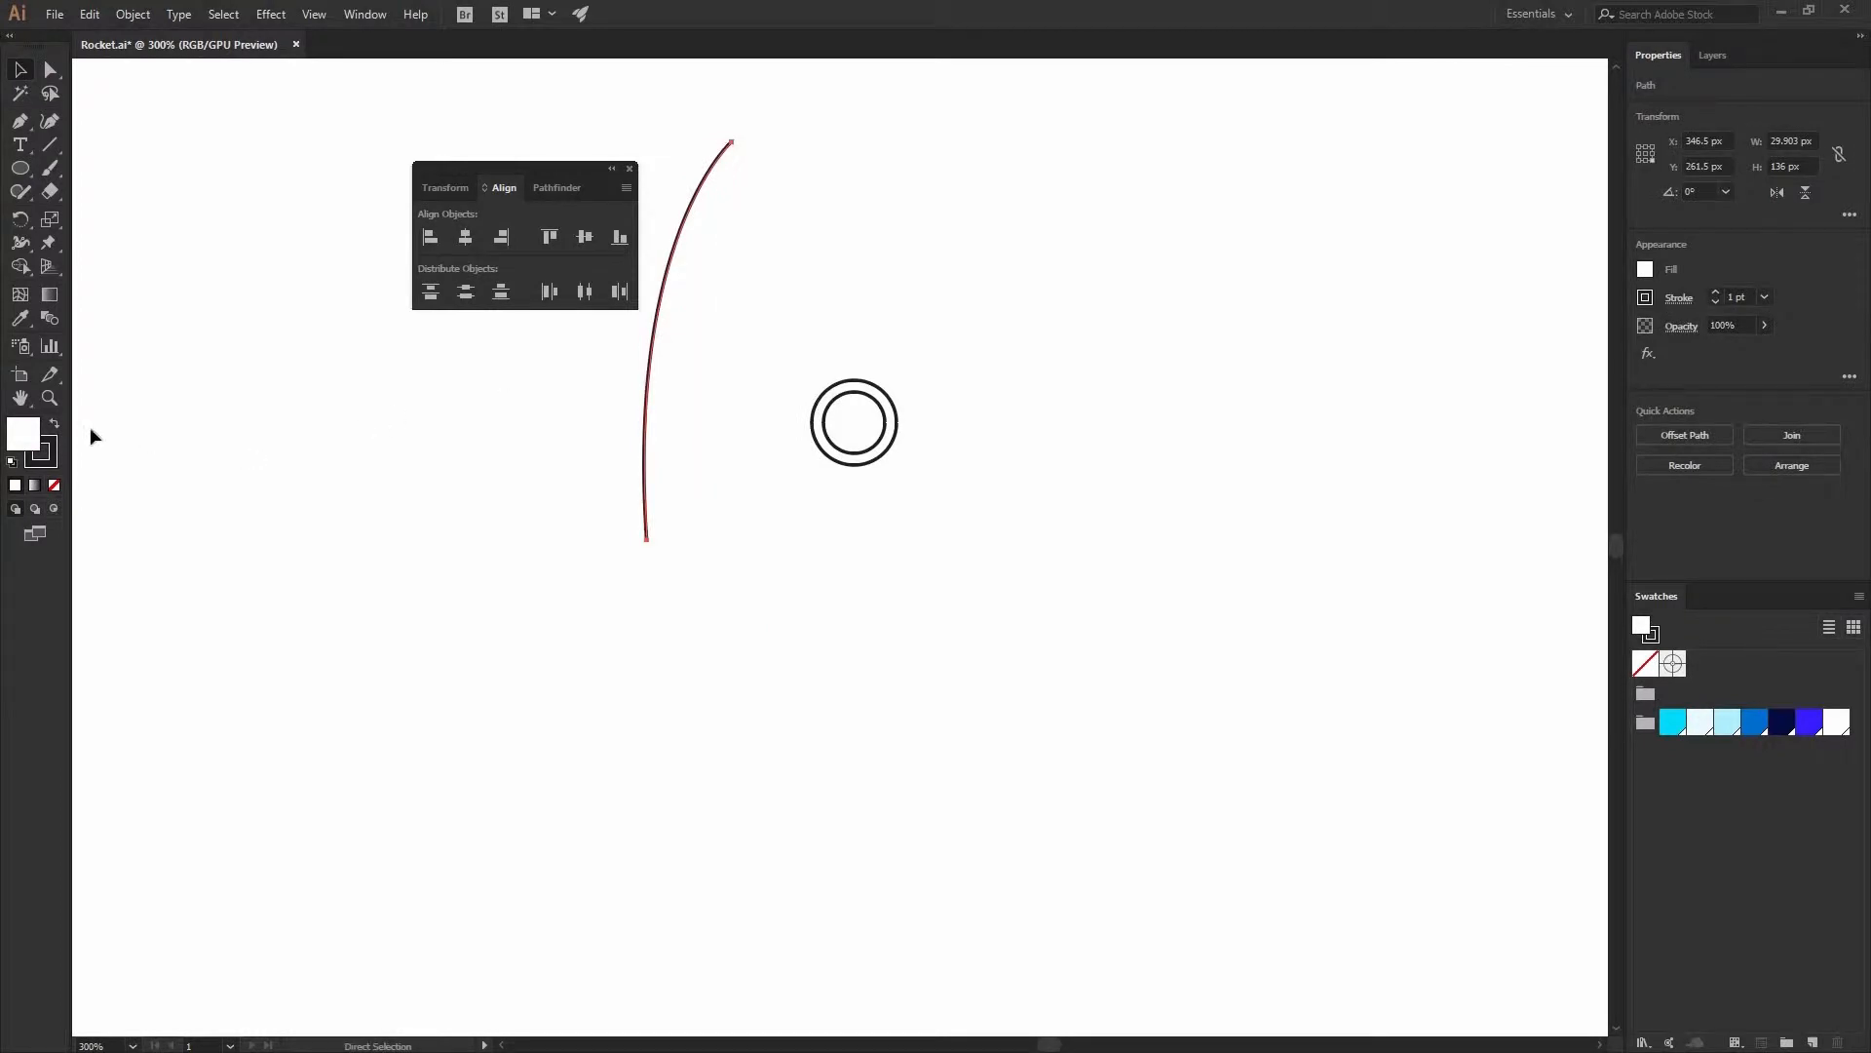
{"action": "key", "text": "ctrl+z"}
- Remove the curved path's fill, keeping only its stroke, and deselect it
{"action": "key", "text": "v"}
{"action": "key", "text": "slash"}
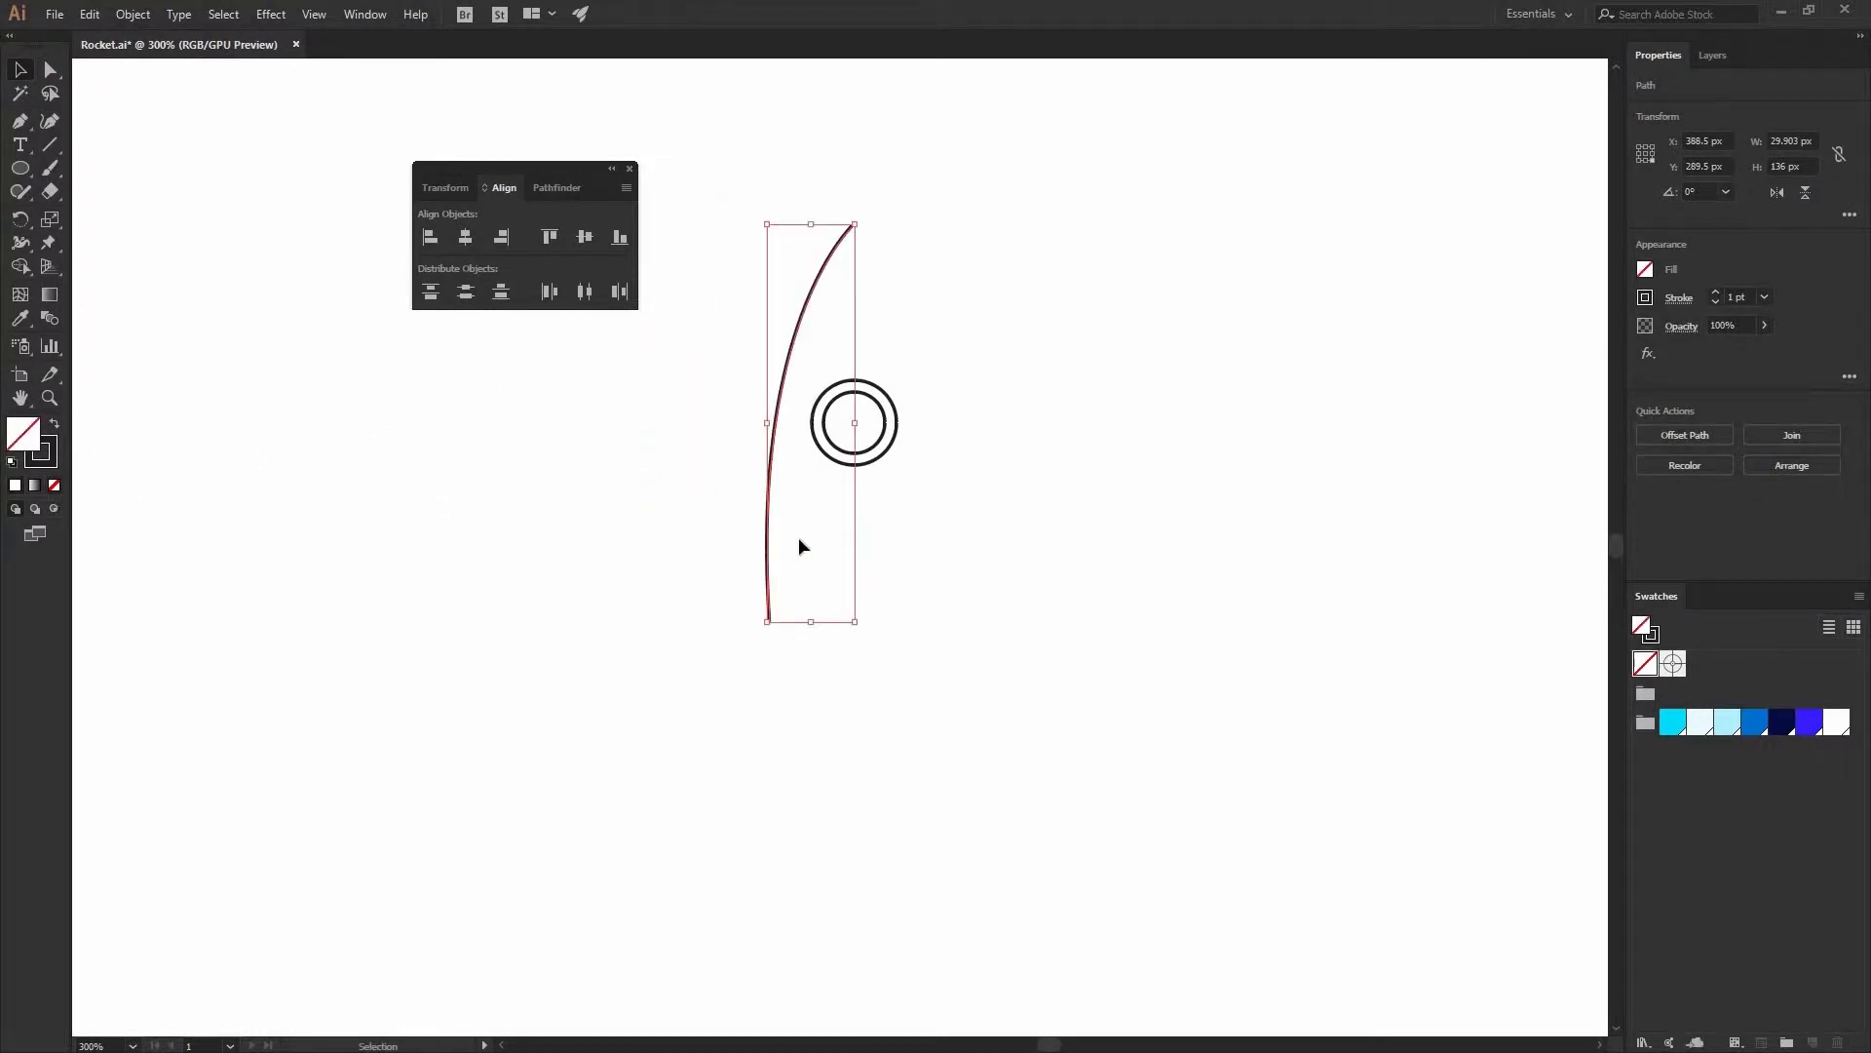
{"action": "left_click", "coordinate": [813, 567]}
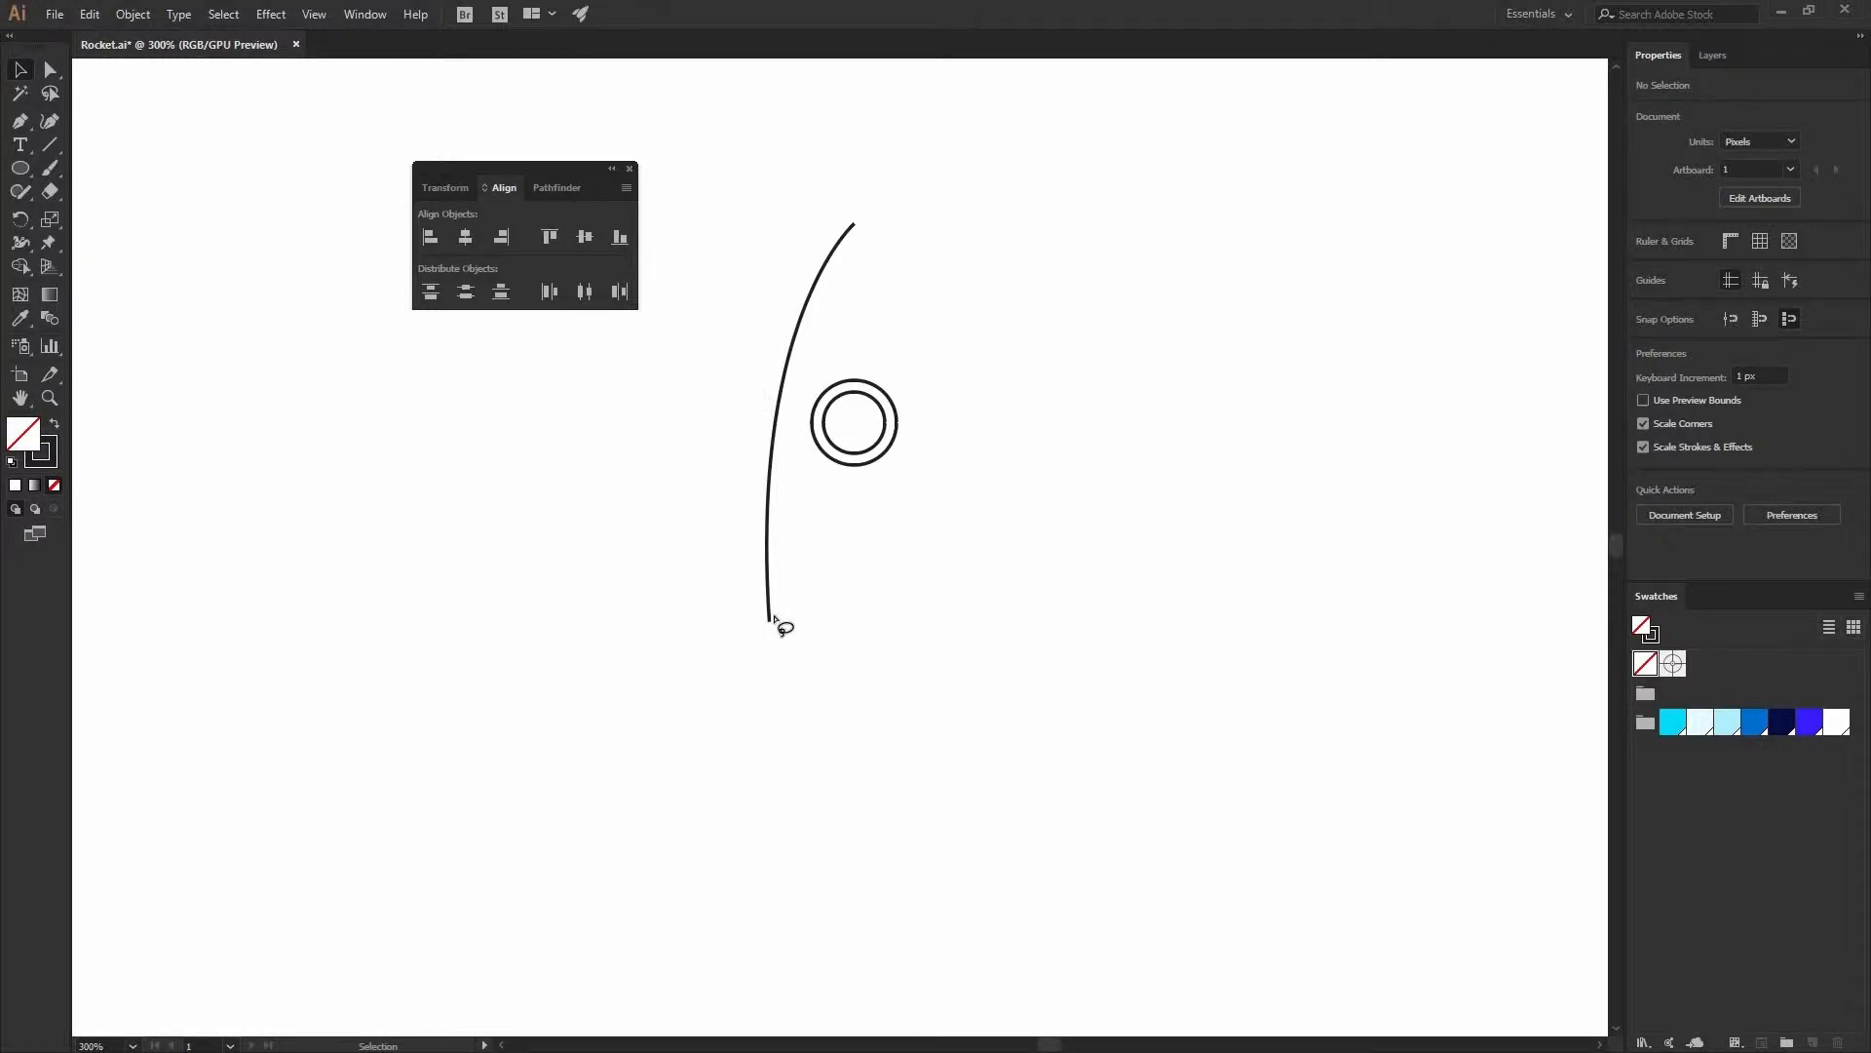
- Shift the curved path's lower end slightly inward, narrowing the path to about 26.5 px
{"action": "key", "text": "q"}
{"action": "key", "text": "a"}
{"action": "mouse_move", "coordinate": [770, 619]}
{"action": "left_mouse_down"}
{"action": "mouse_move", "coordinate": [799, 313]}
{"action": "mouse_move", "coordinate": [747, 273]}
{"action": "mouse_move", "coordinate": [756, 318]}
{"action": "left_mouse_up"}
{"action": "left_click", "coordinate": [908, 277]}
{"action": "left_click", "coordinate": [794, 349]}
{"action": "left_click", "coordinate": [857, 336]}
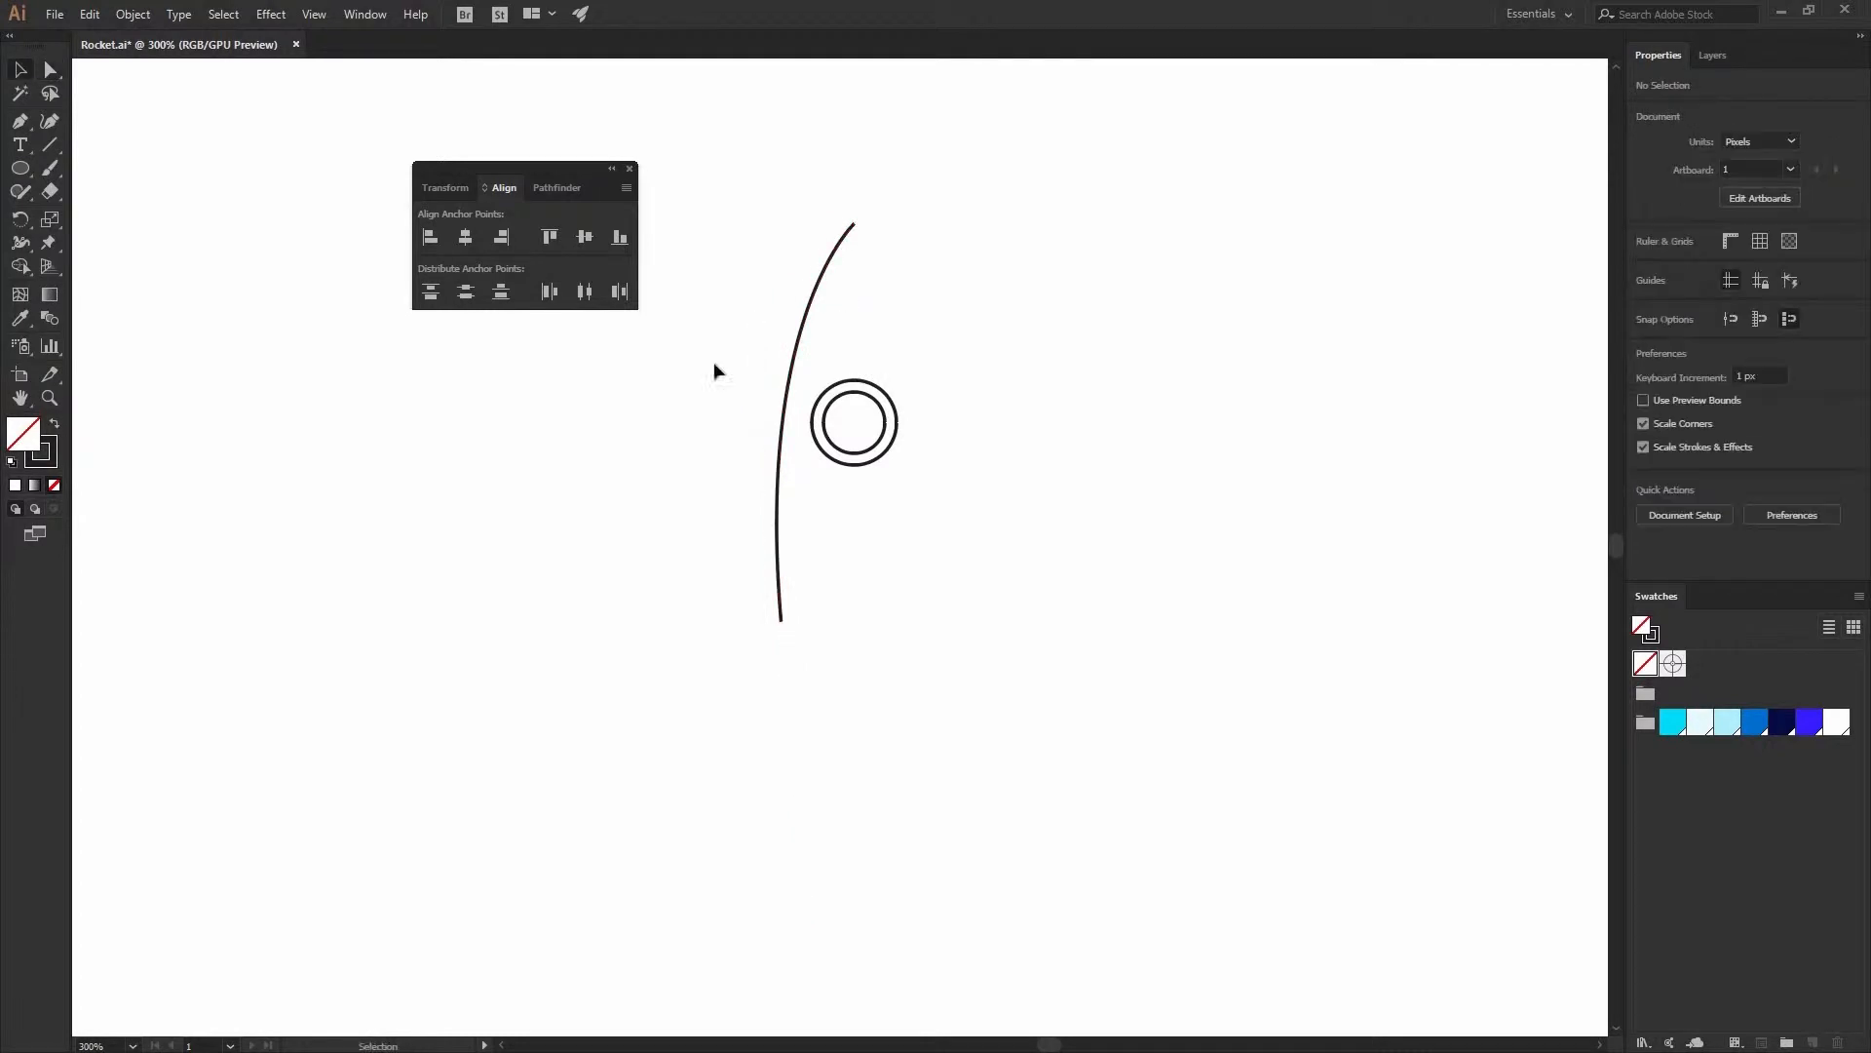
- Reflect the curved path across the vertical axis as a copy
{"action": "key", "text": "v"}
{"action": "left_click", "coordinate": [797, 305]}
{"action": "right_click", "coordinate": [806, 310]}
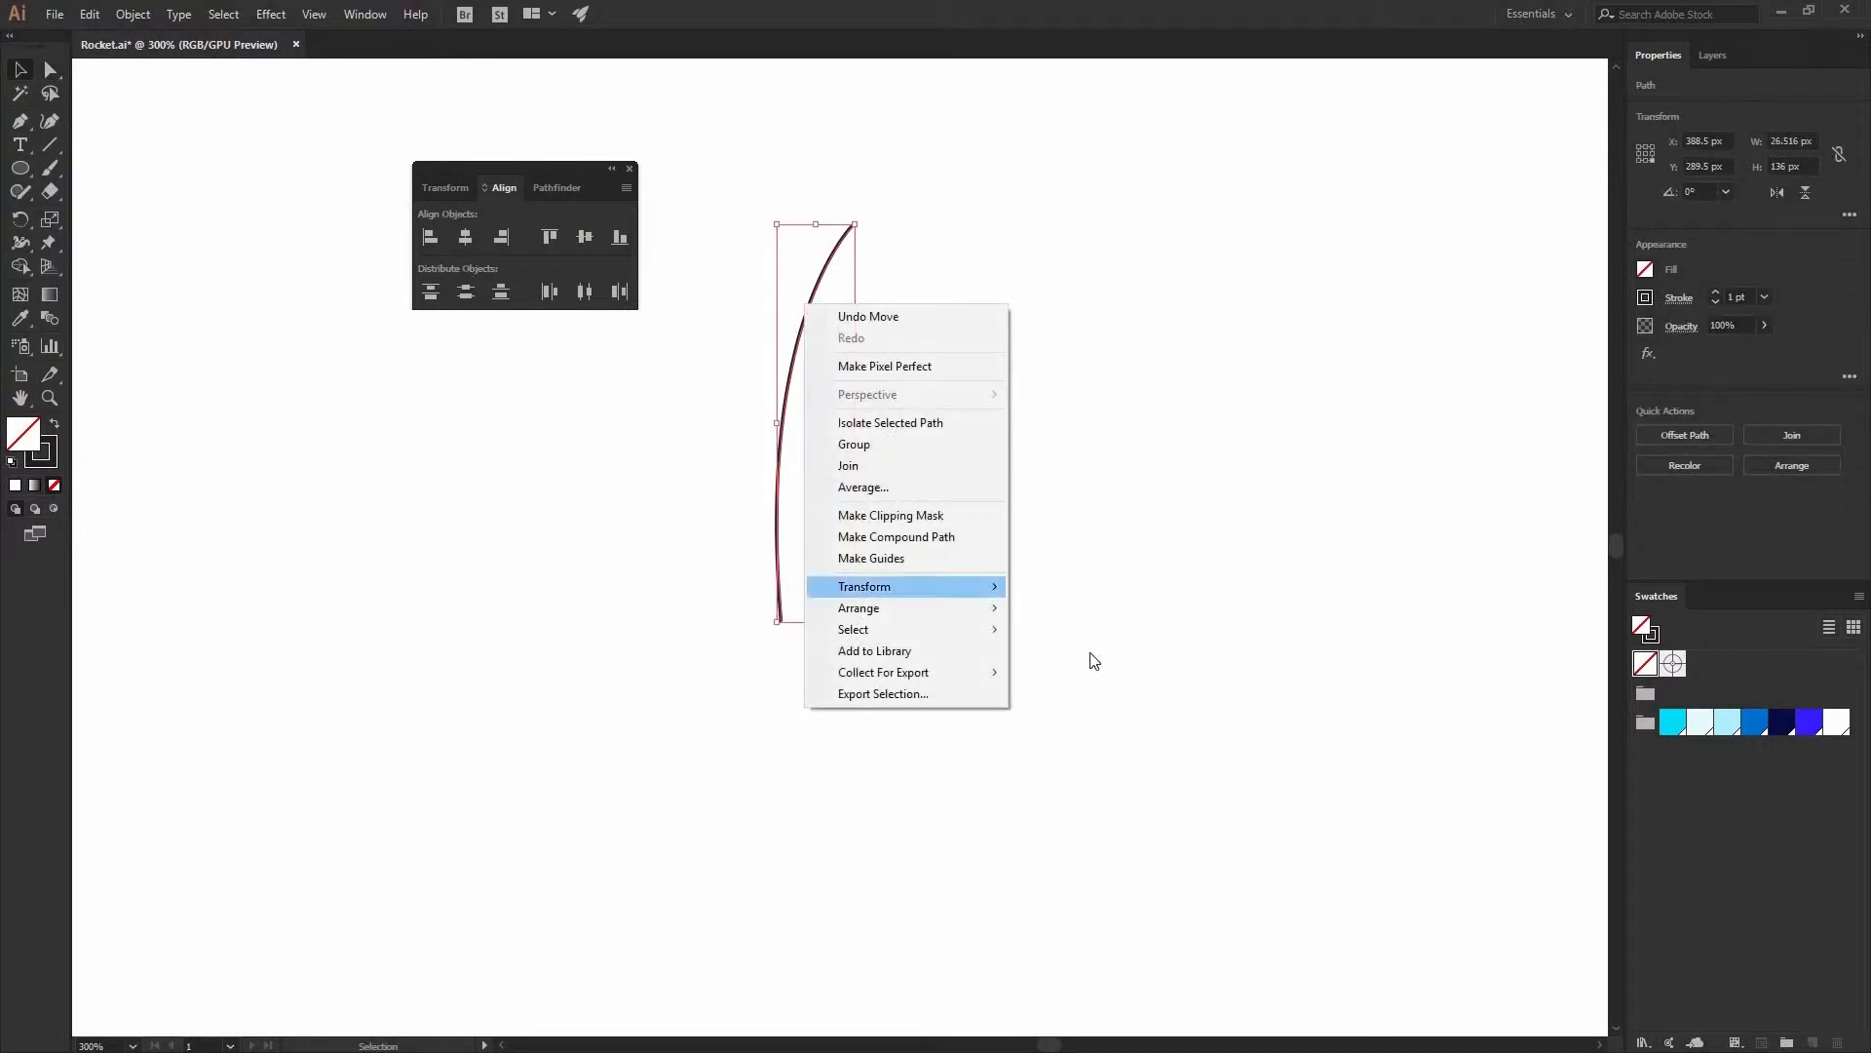
{"action": "mouse_move", "coordinate": [877, 586]}
{"action": "left_click", "coordinate": [1059, 658]}
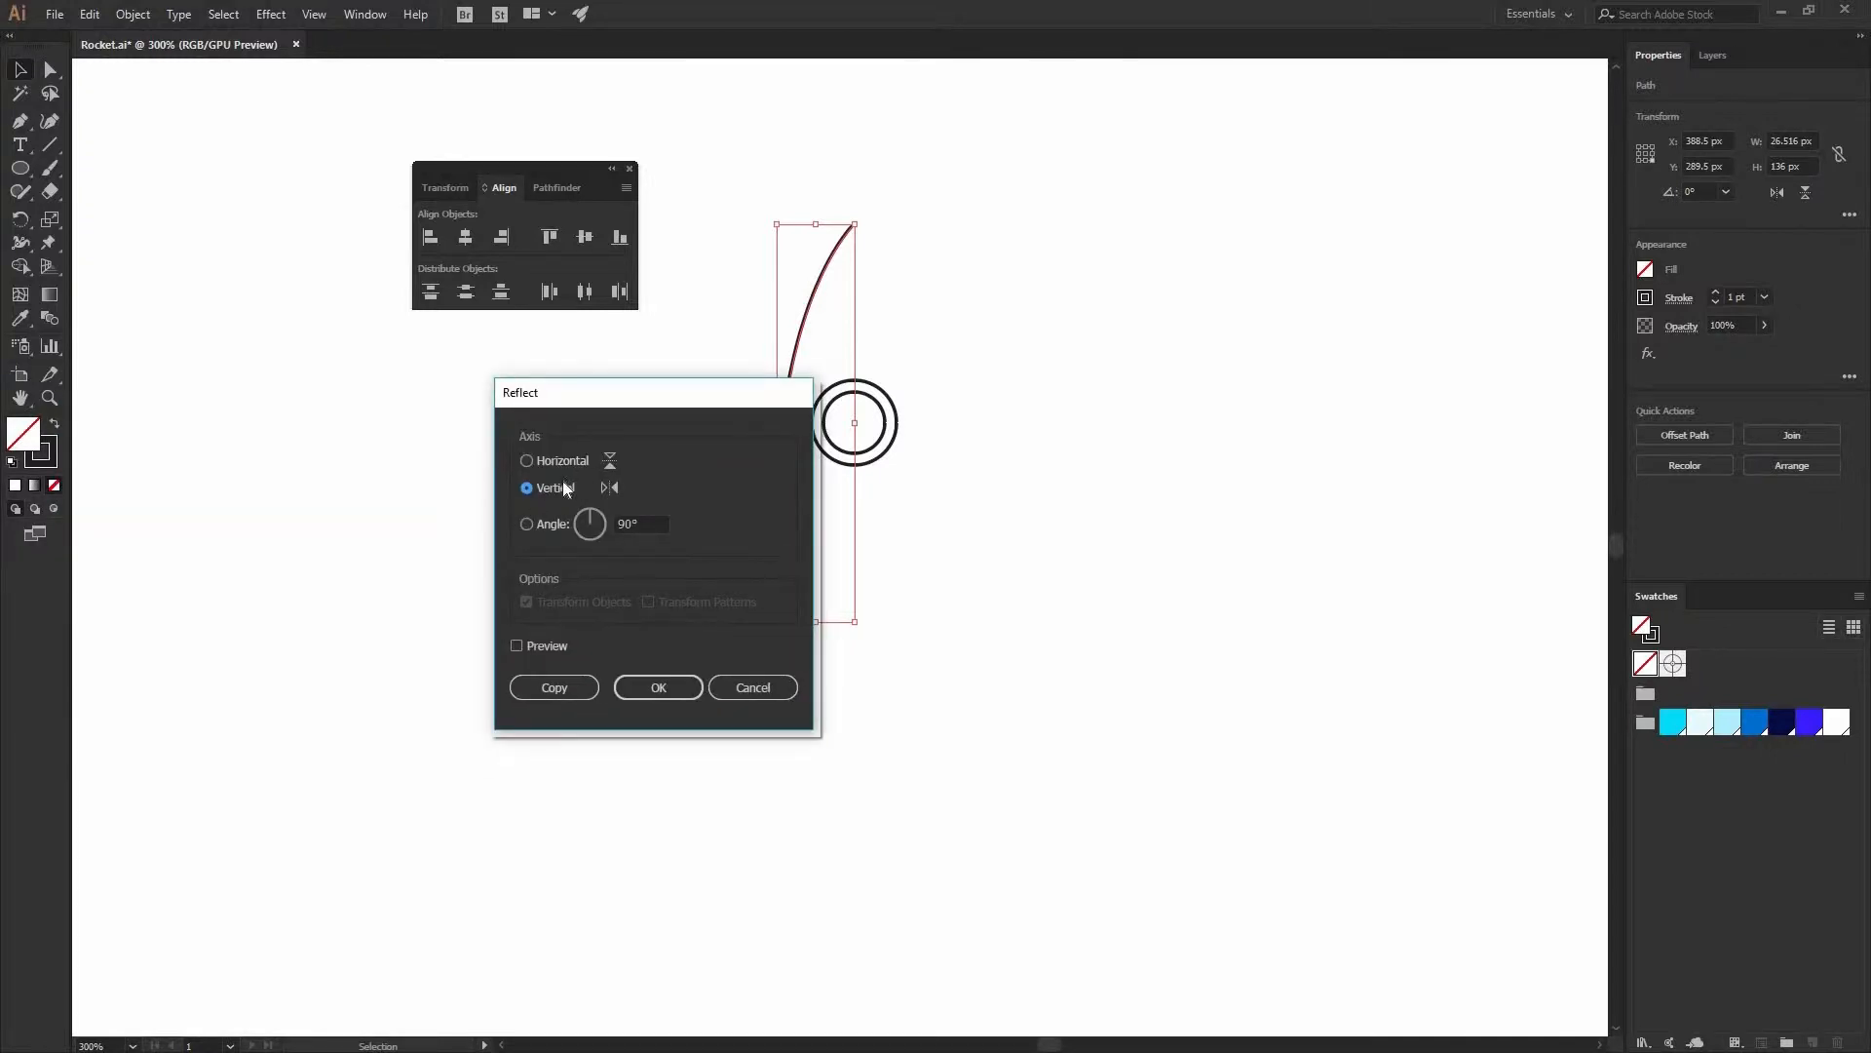
{"action": "left_click", "coordinate": [554, 647]}
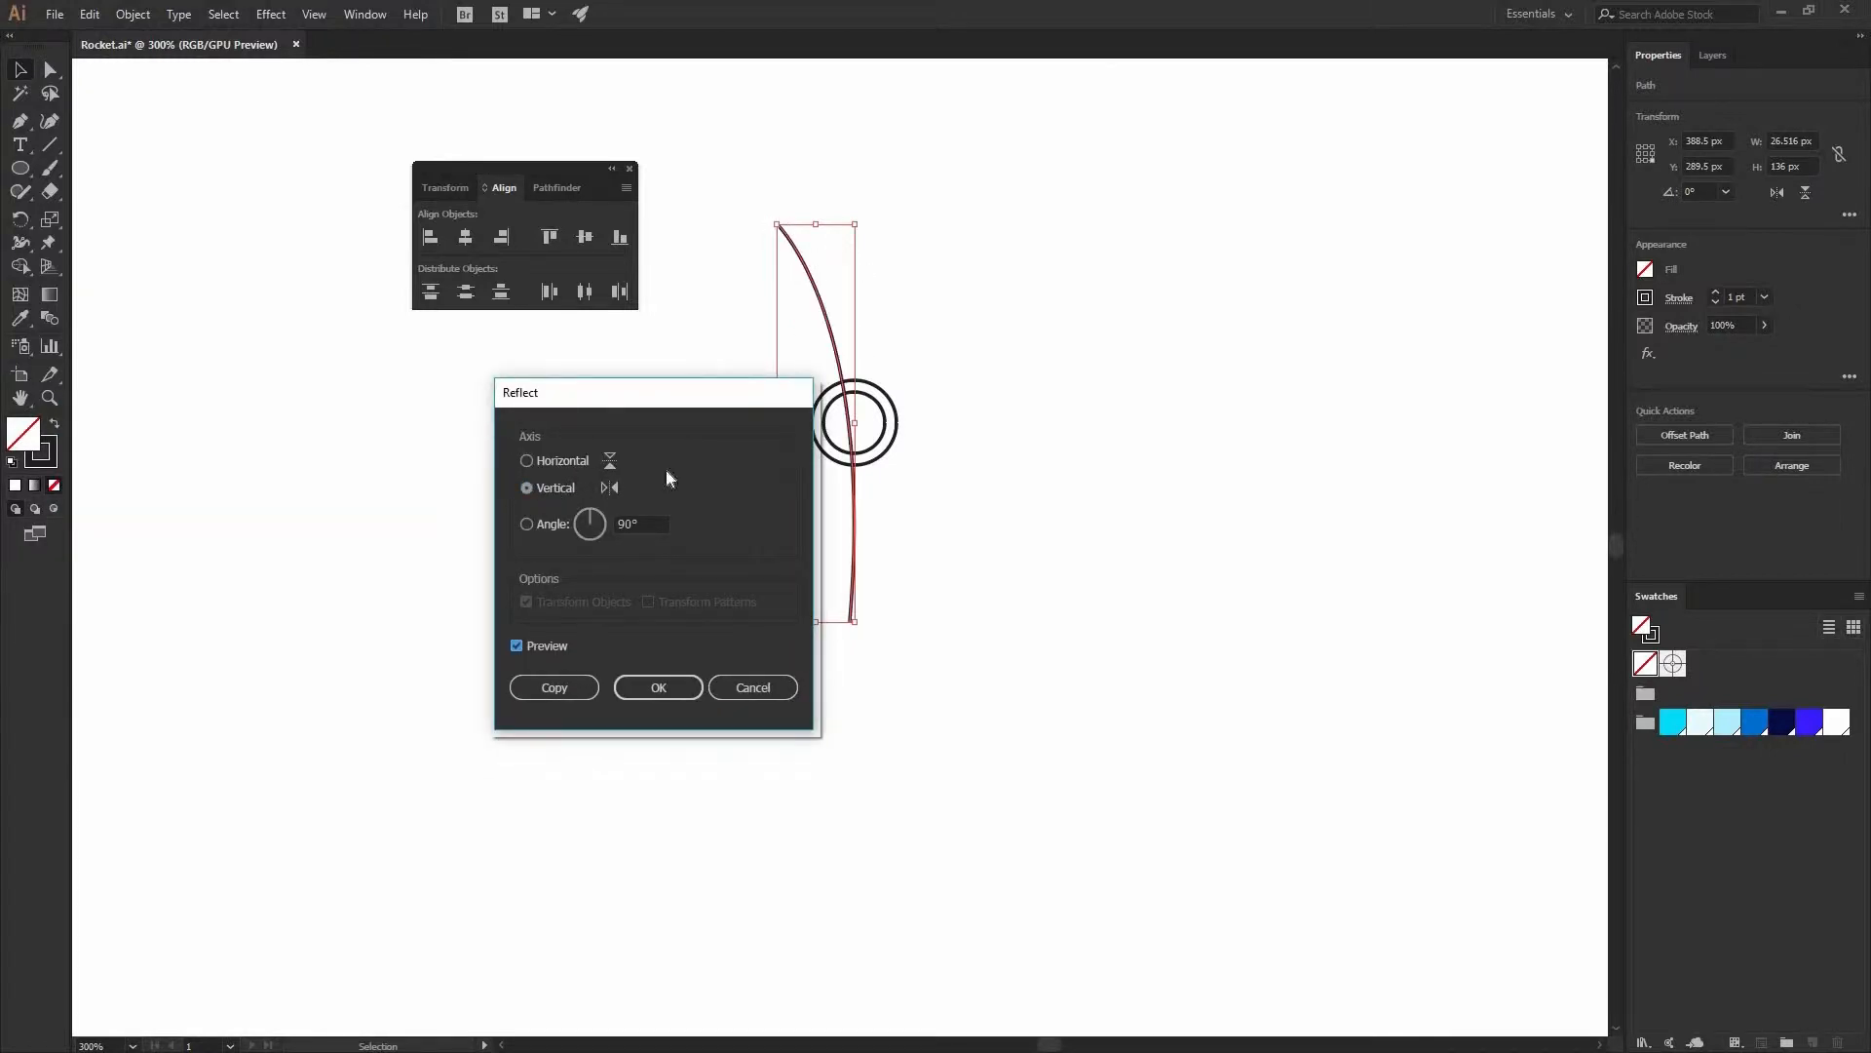
{"action": "left_click", "coordinate": [542, 687]}
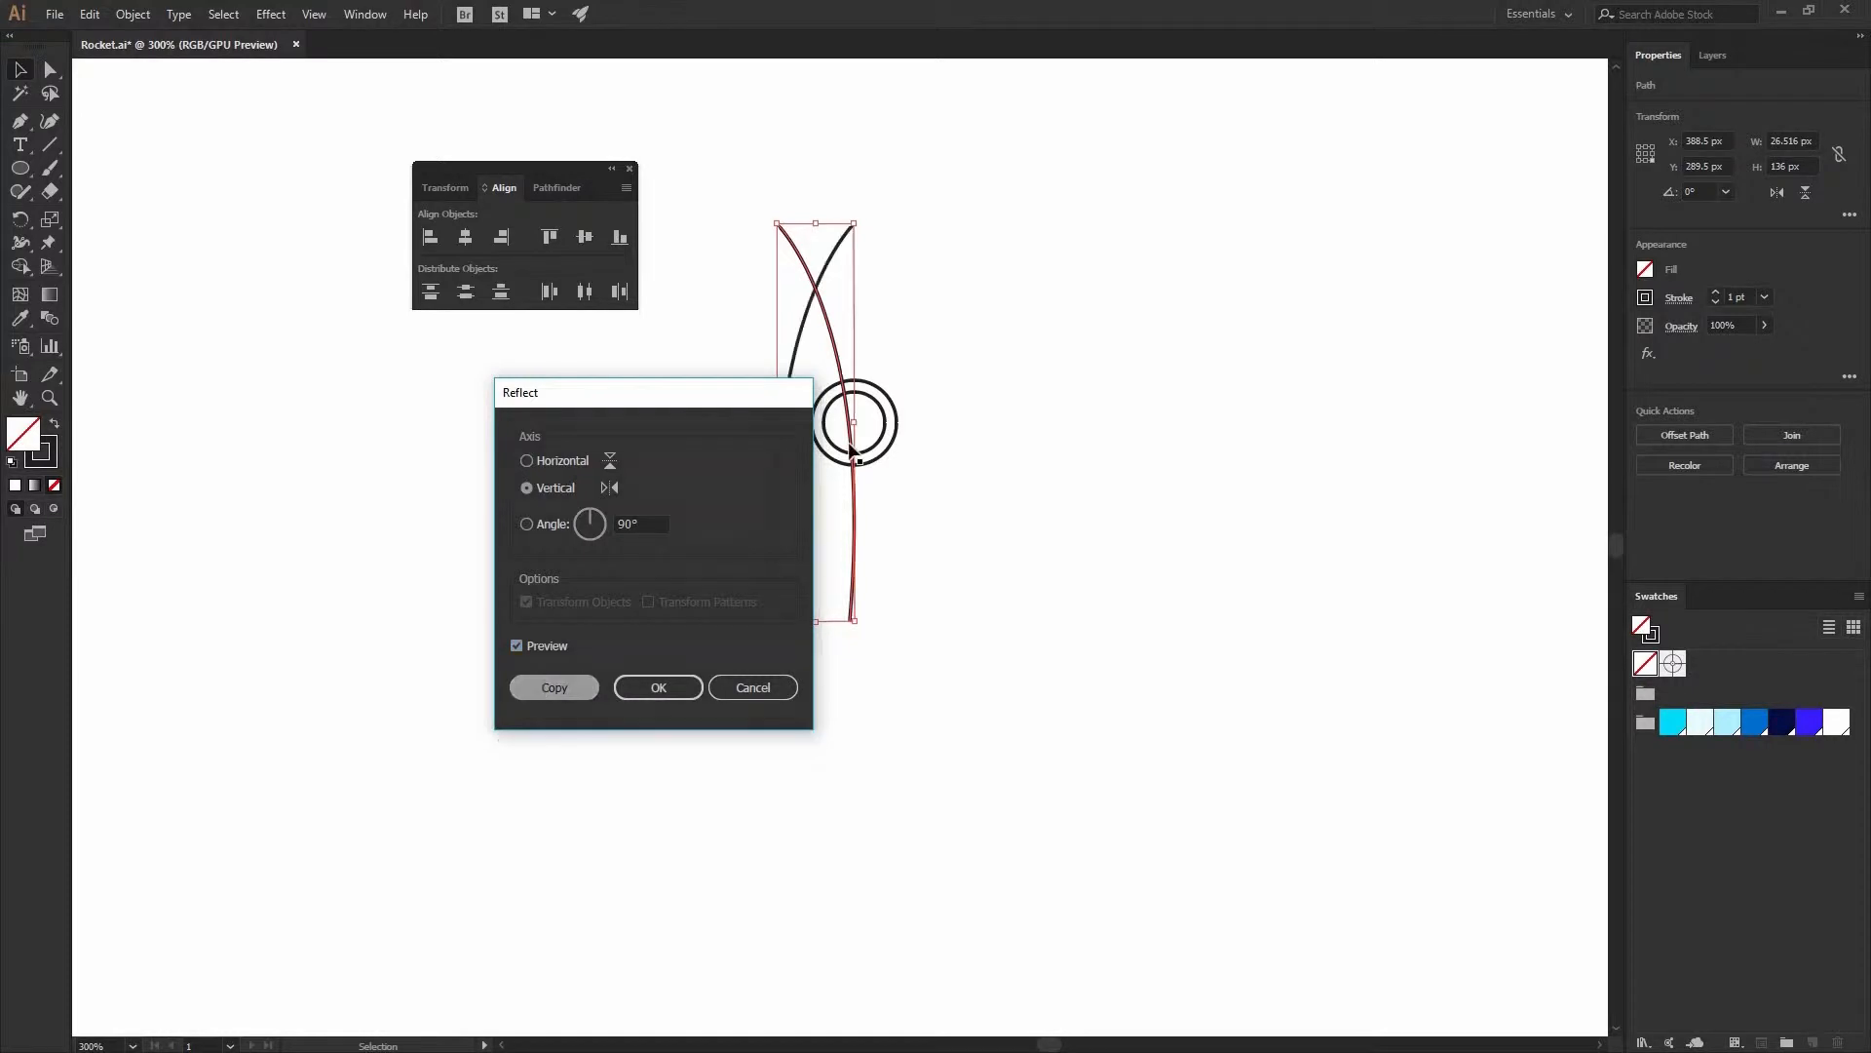
- Move the reflected copy to the right of the circles, level with the original curve
{"action": "left_click", "coordinate": [856, 317]}
{"action": "left_click_drag", "start_coordinate": [833, 343], "coordinate": [1114, 366]}
{"action": "left_click", "coordinate": [1114, 367]}
- Distribute the two curves horizontally with 0 px spacing, using the left curve as the key object, so their upper ends meet
{"action": "left_click_drag", "start_coordinate": [642, 260], "coordinate": [1095, 328]}
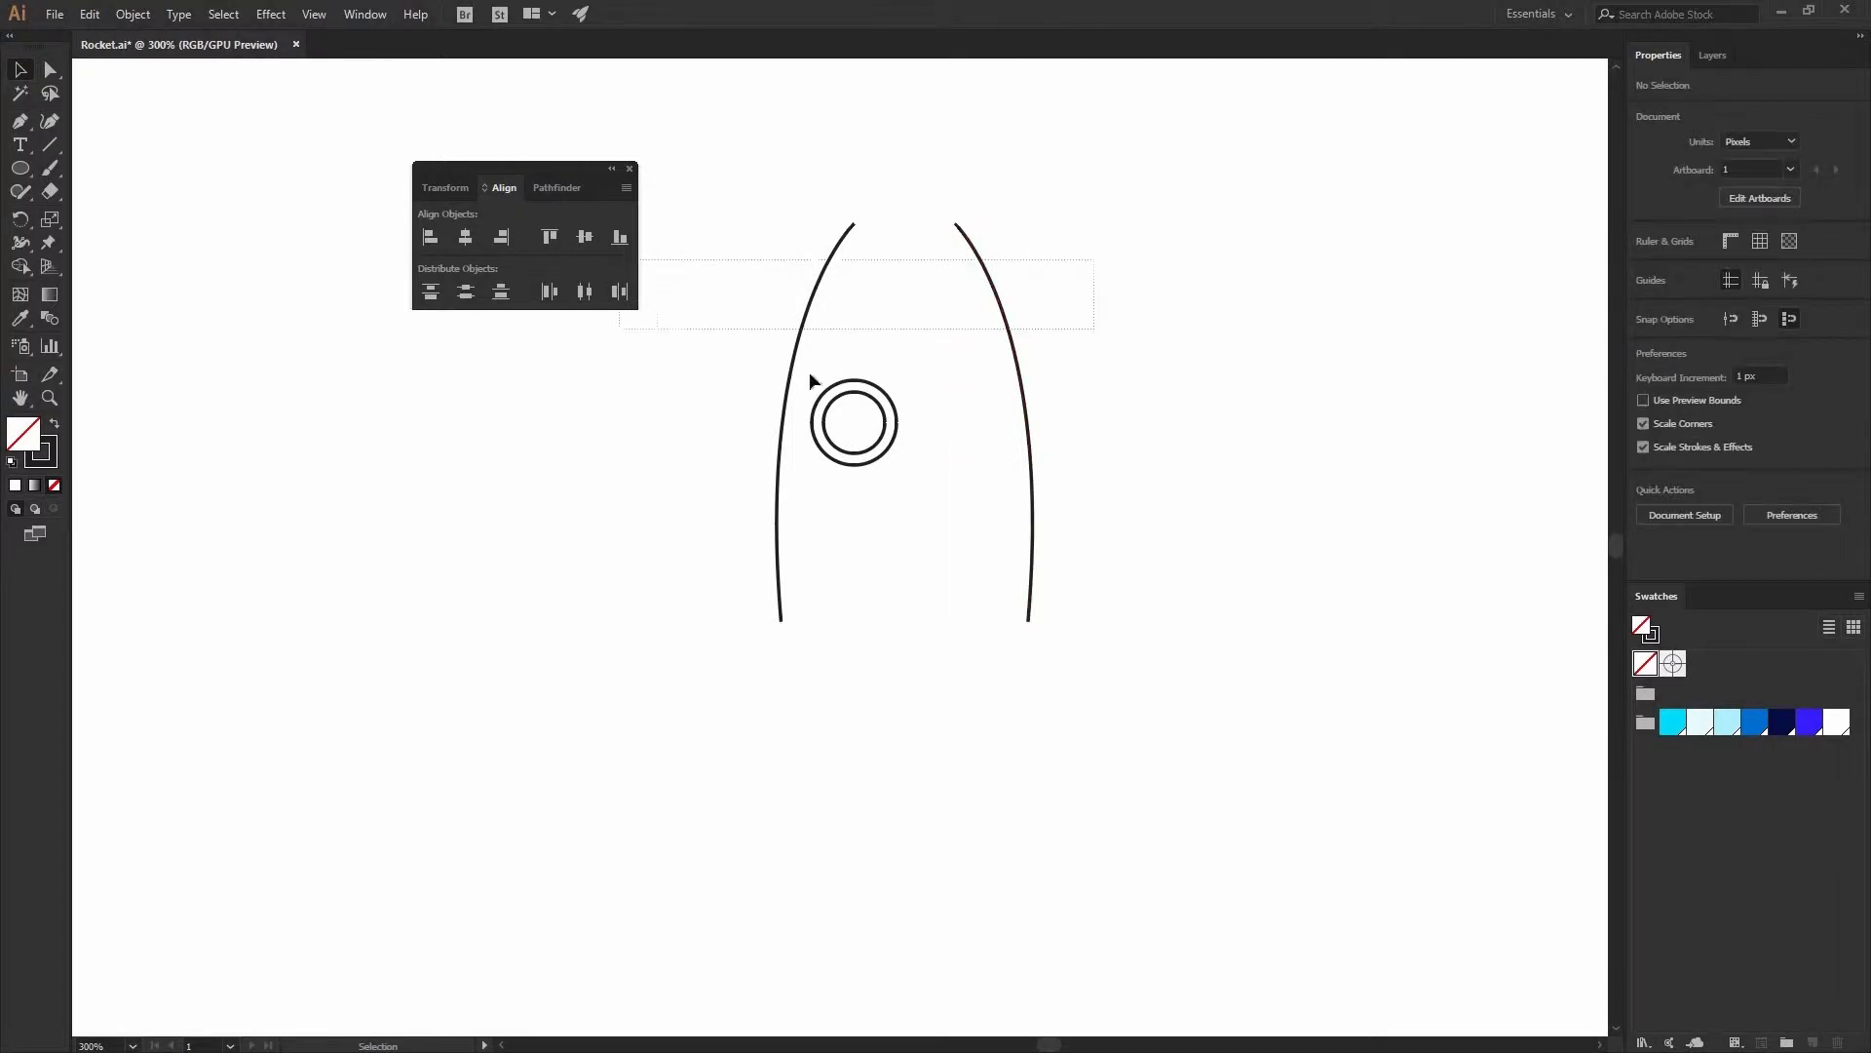
{"action": "left_click", "coordinate": [977, 291]}
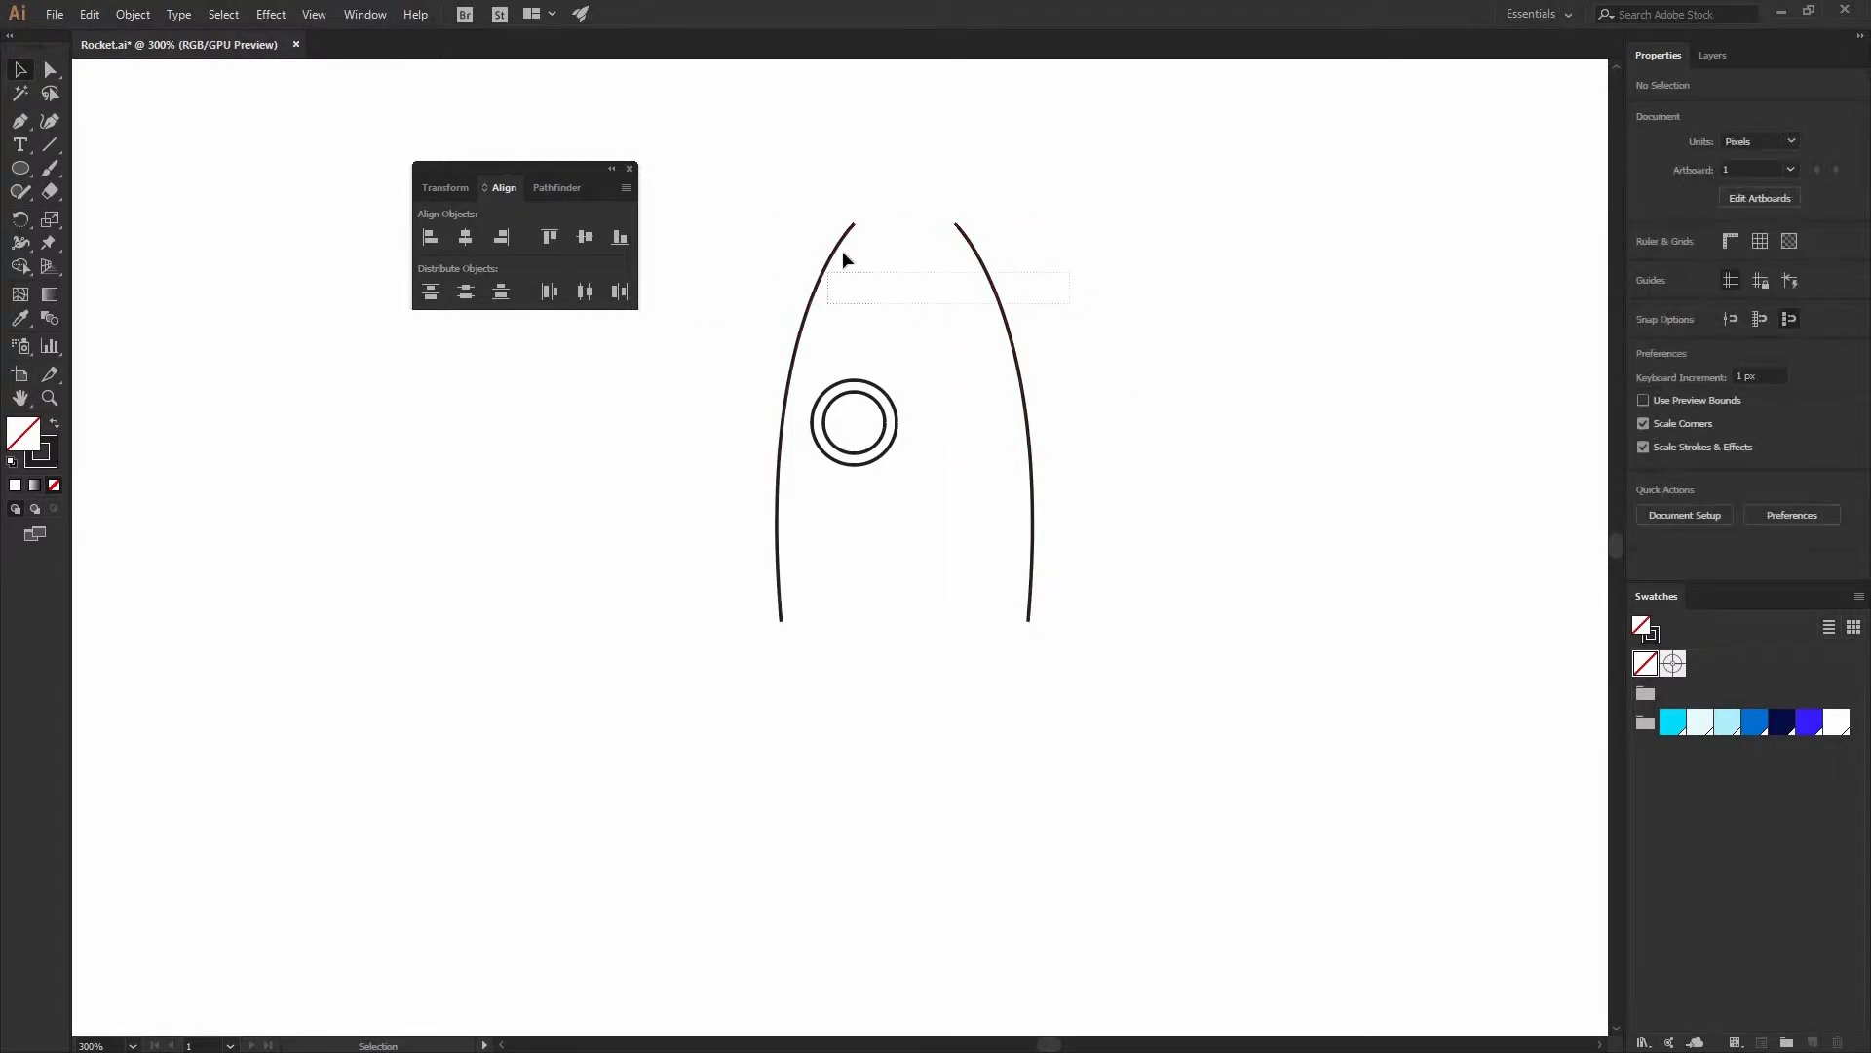
{"action": "left_click_drag", "start_coordinate": [842, 249], "coordinate": [838, 249]}
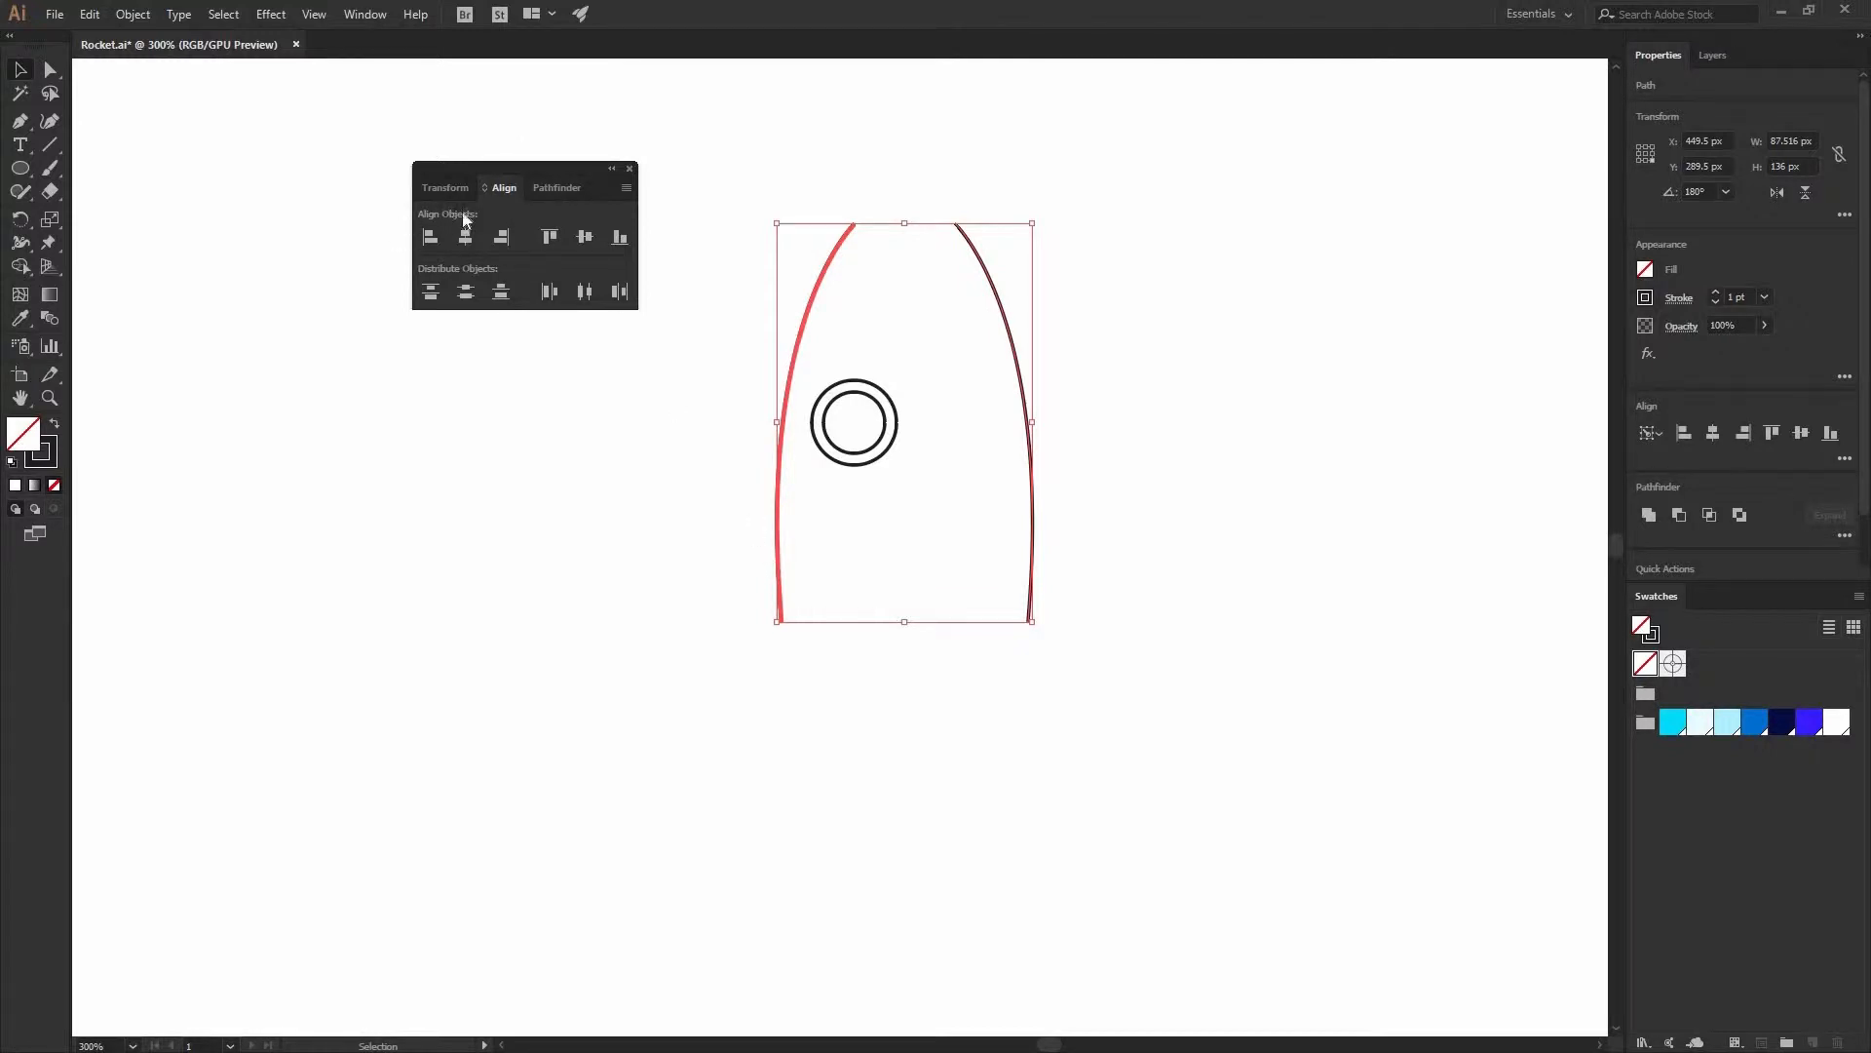
{"action": "left_click", "coordinate": [626, 188]}
{"action": "left_click", "coordinate": [686, 193]}
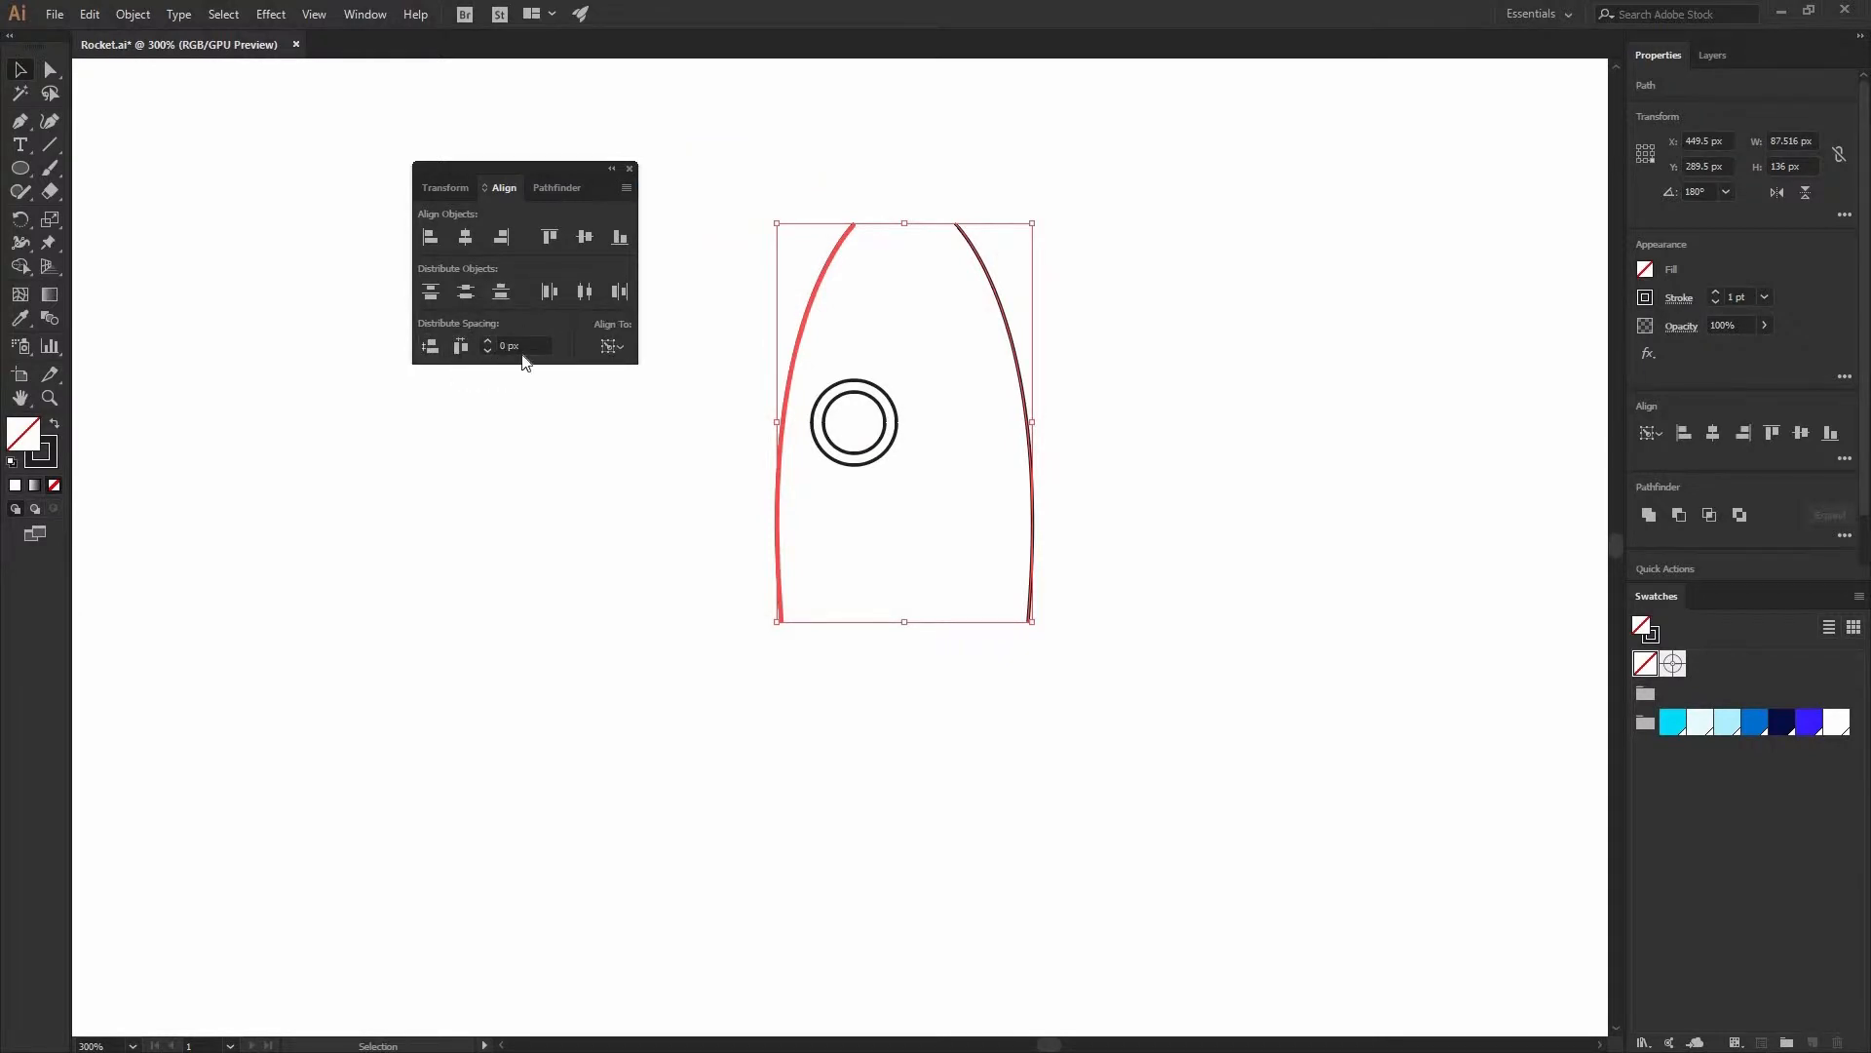
{"action": "left_click", "coordinate": [462, 352]}
{"action": "left_click", "coordinate": [965, 260]}
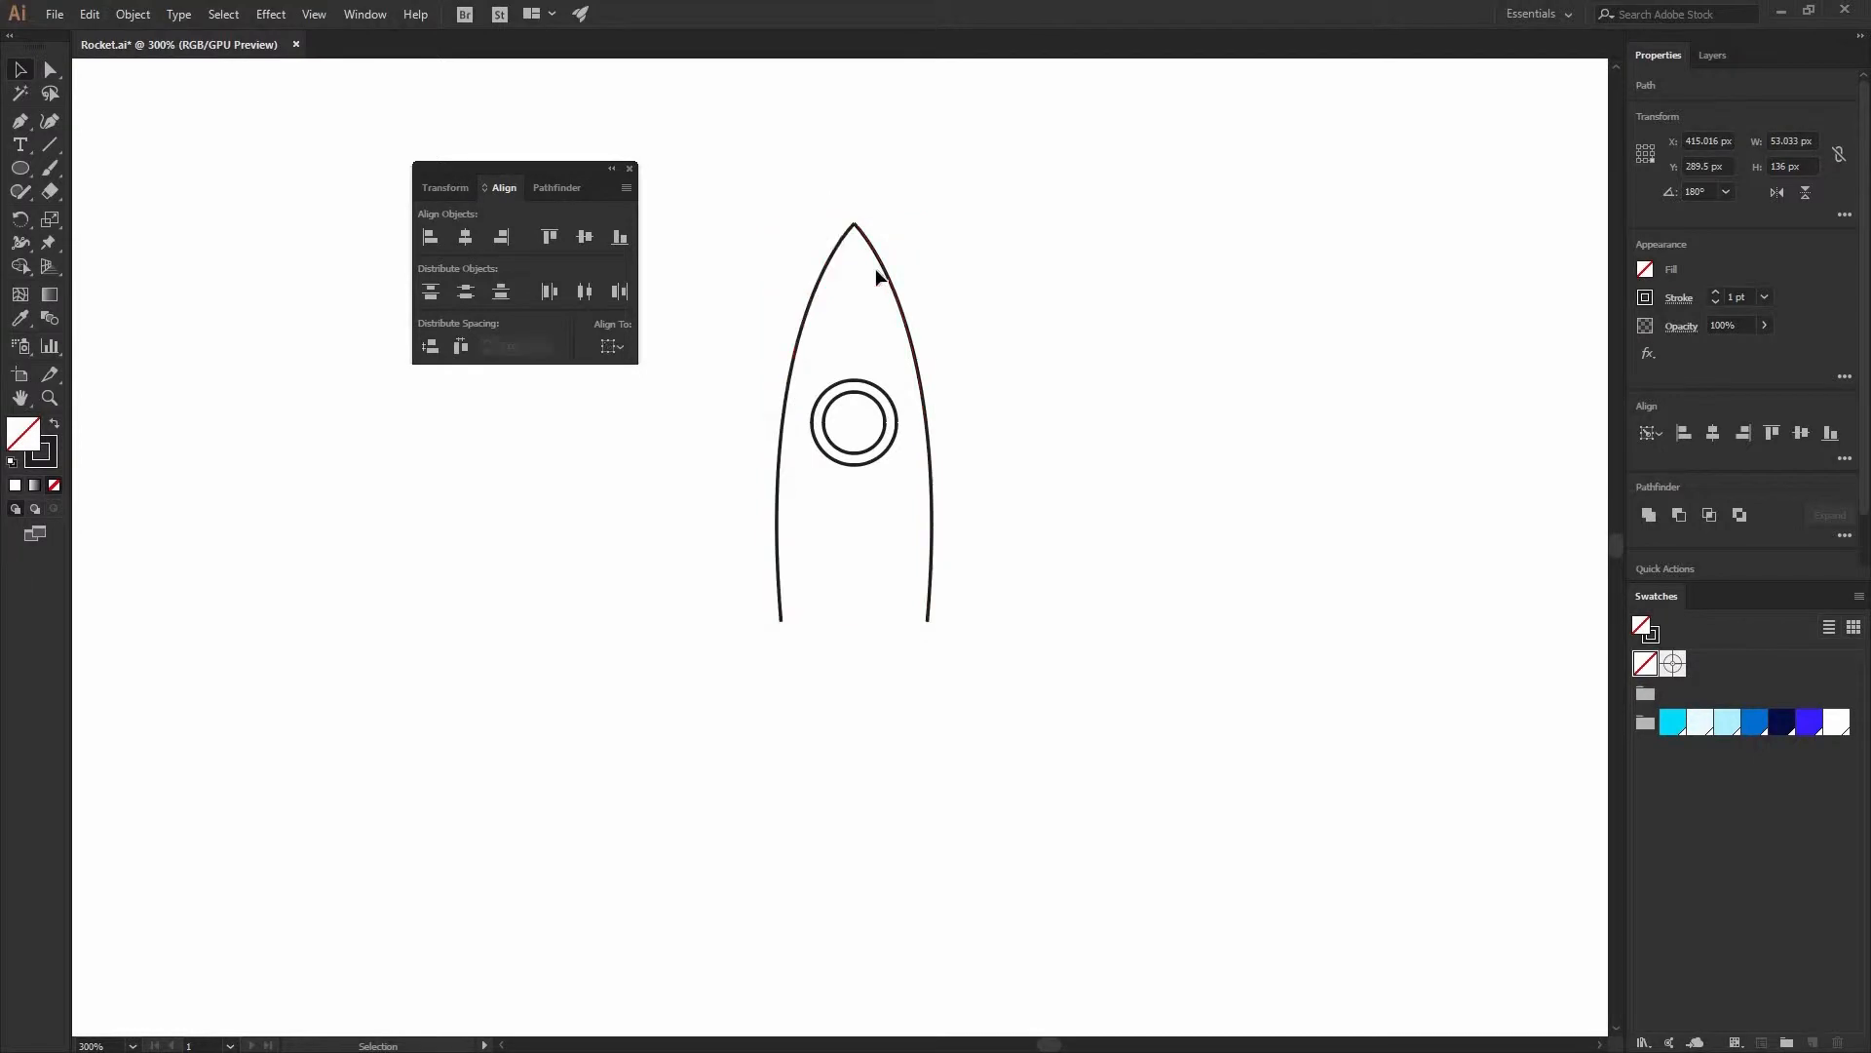
- Join the two curves into a closed rocket body by connecting their endpoints at the tip and along the base
{"action": "left_click", "coordinate": [49, 71]}
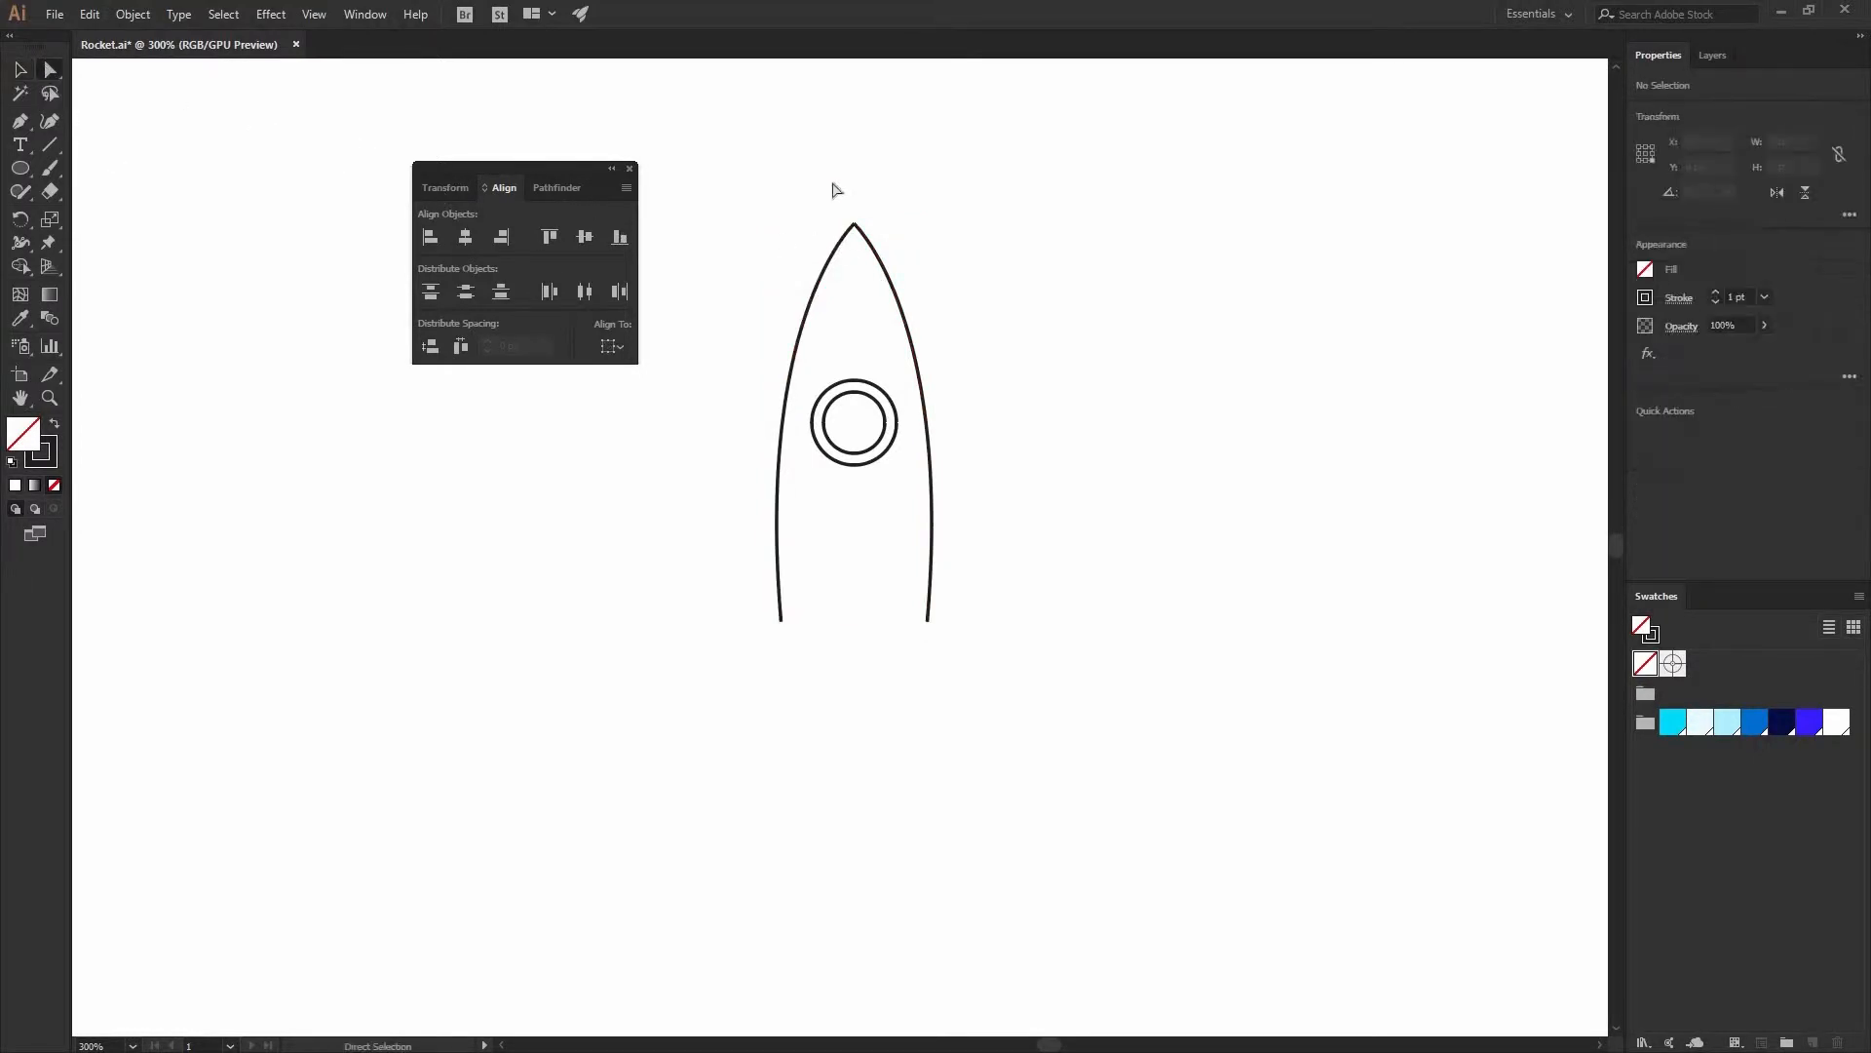
{"action": "left_click", "coordinate": [906, 289]}
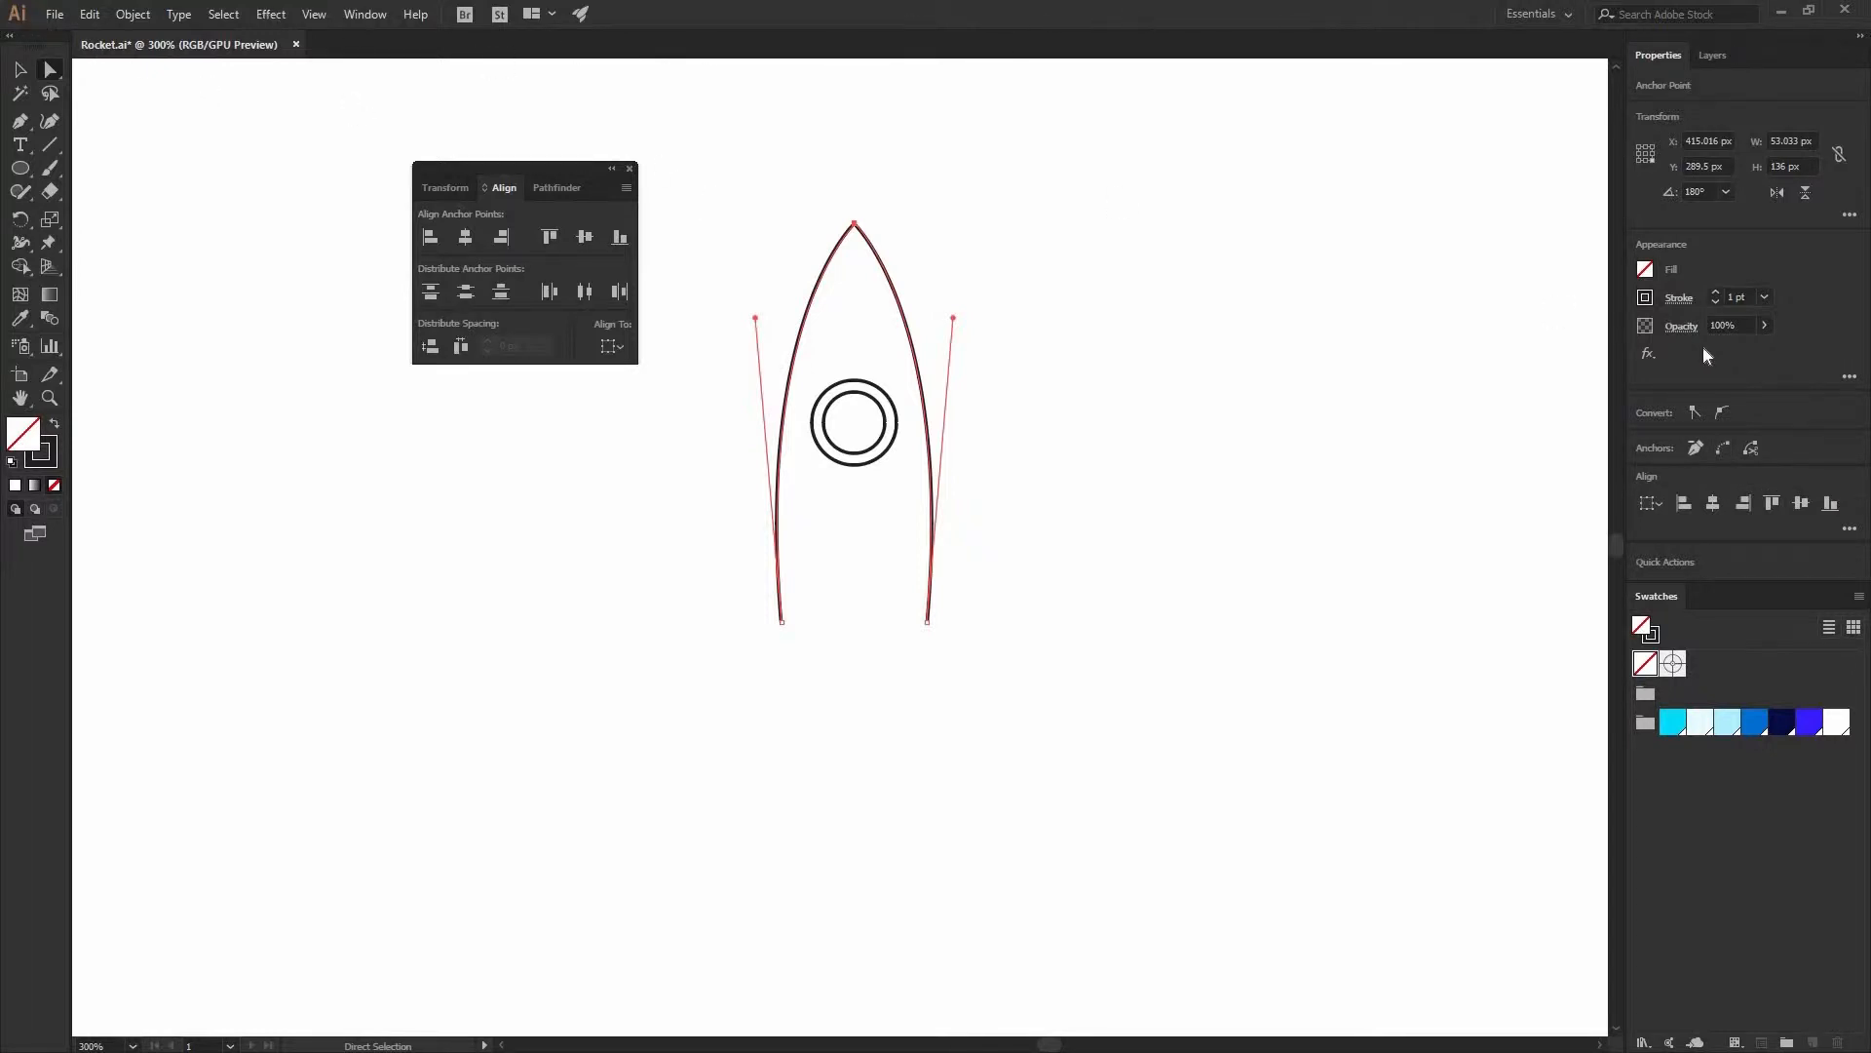
{"action": "left_click", "coordinate": [989, 575]}
{"action": "left_click_drag", "start_coordinate": [749, 584], "coordinate": [1003, 667]}
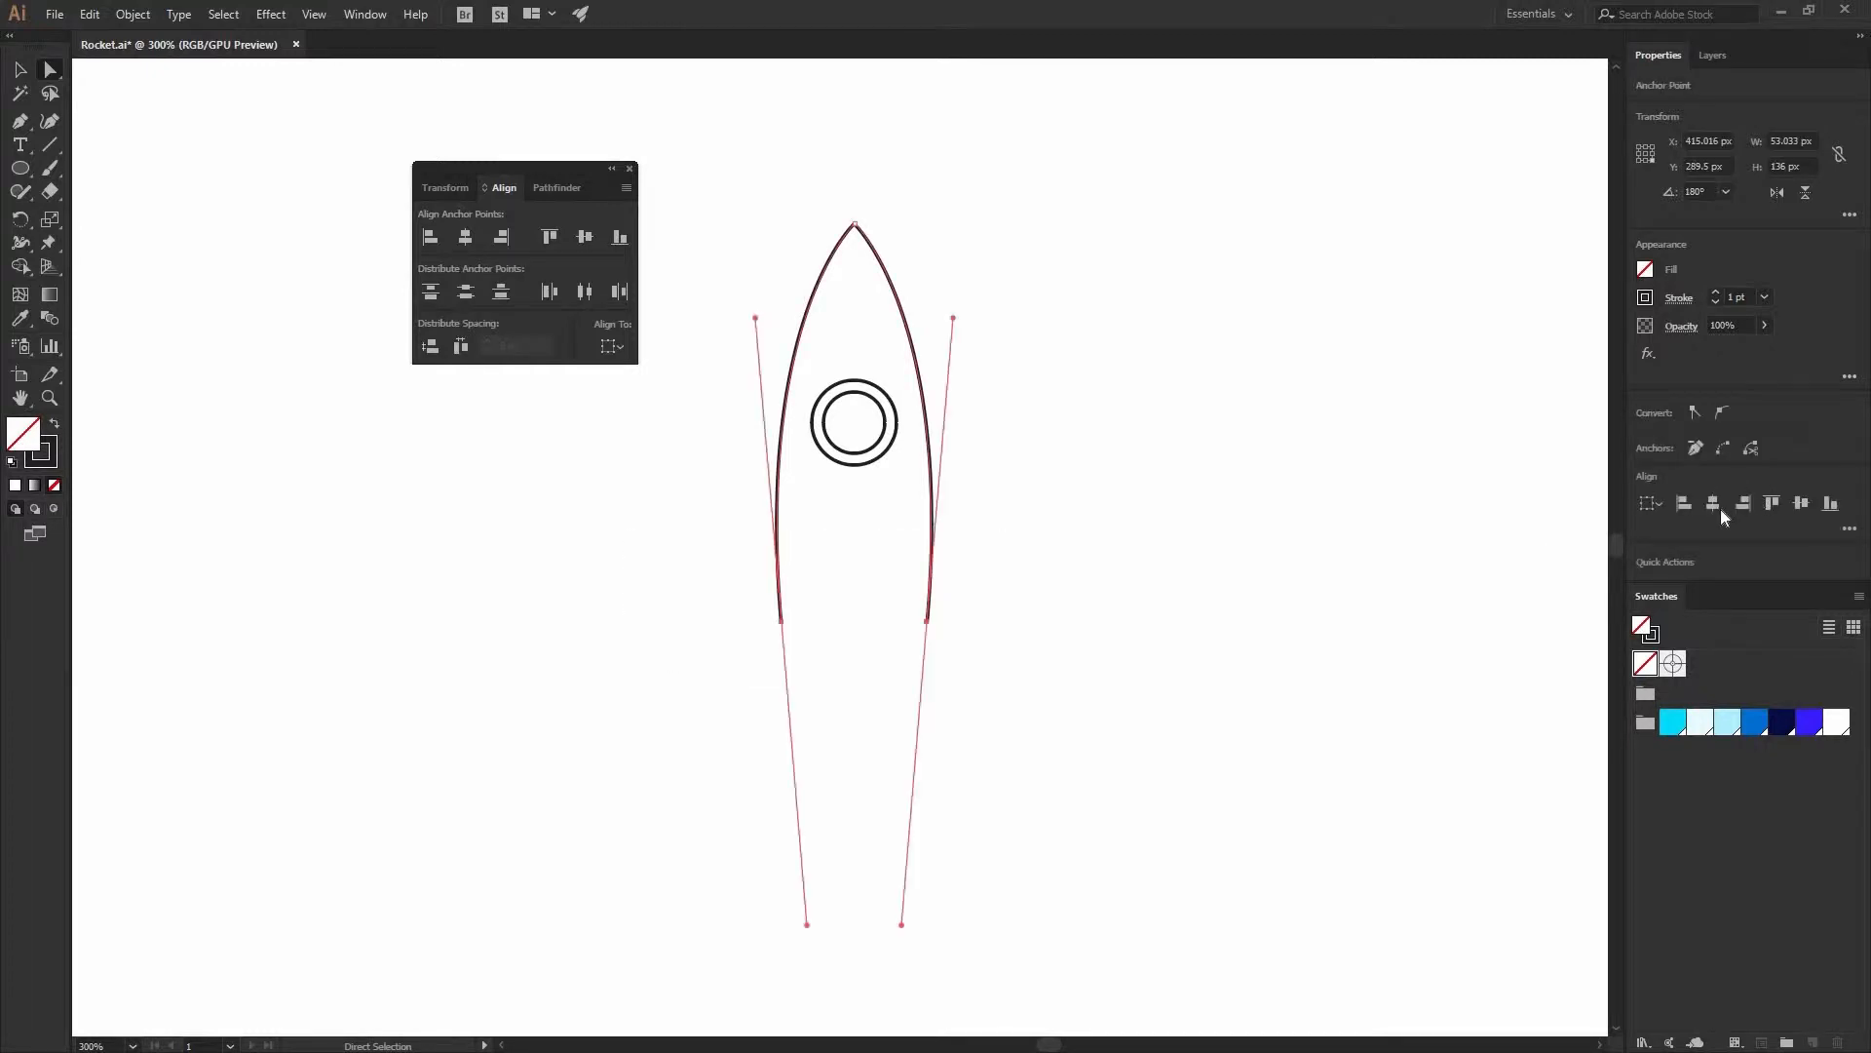
{"action": "left_click", "coordinate": [1723, 447]}
{"action": "left_click", "coordinate": [702, 414]}
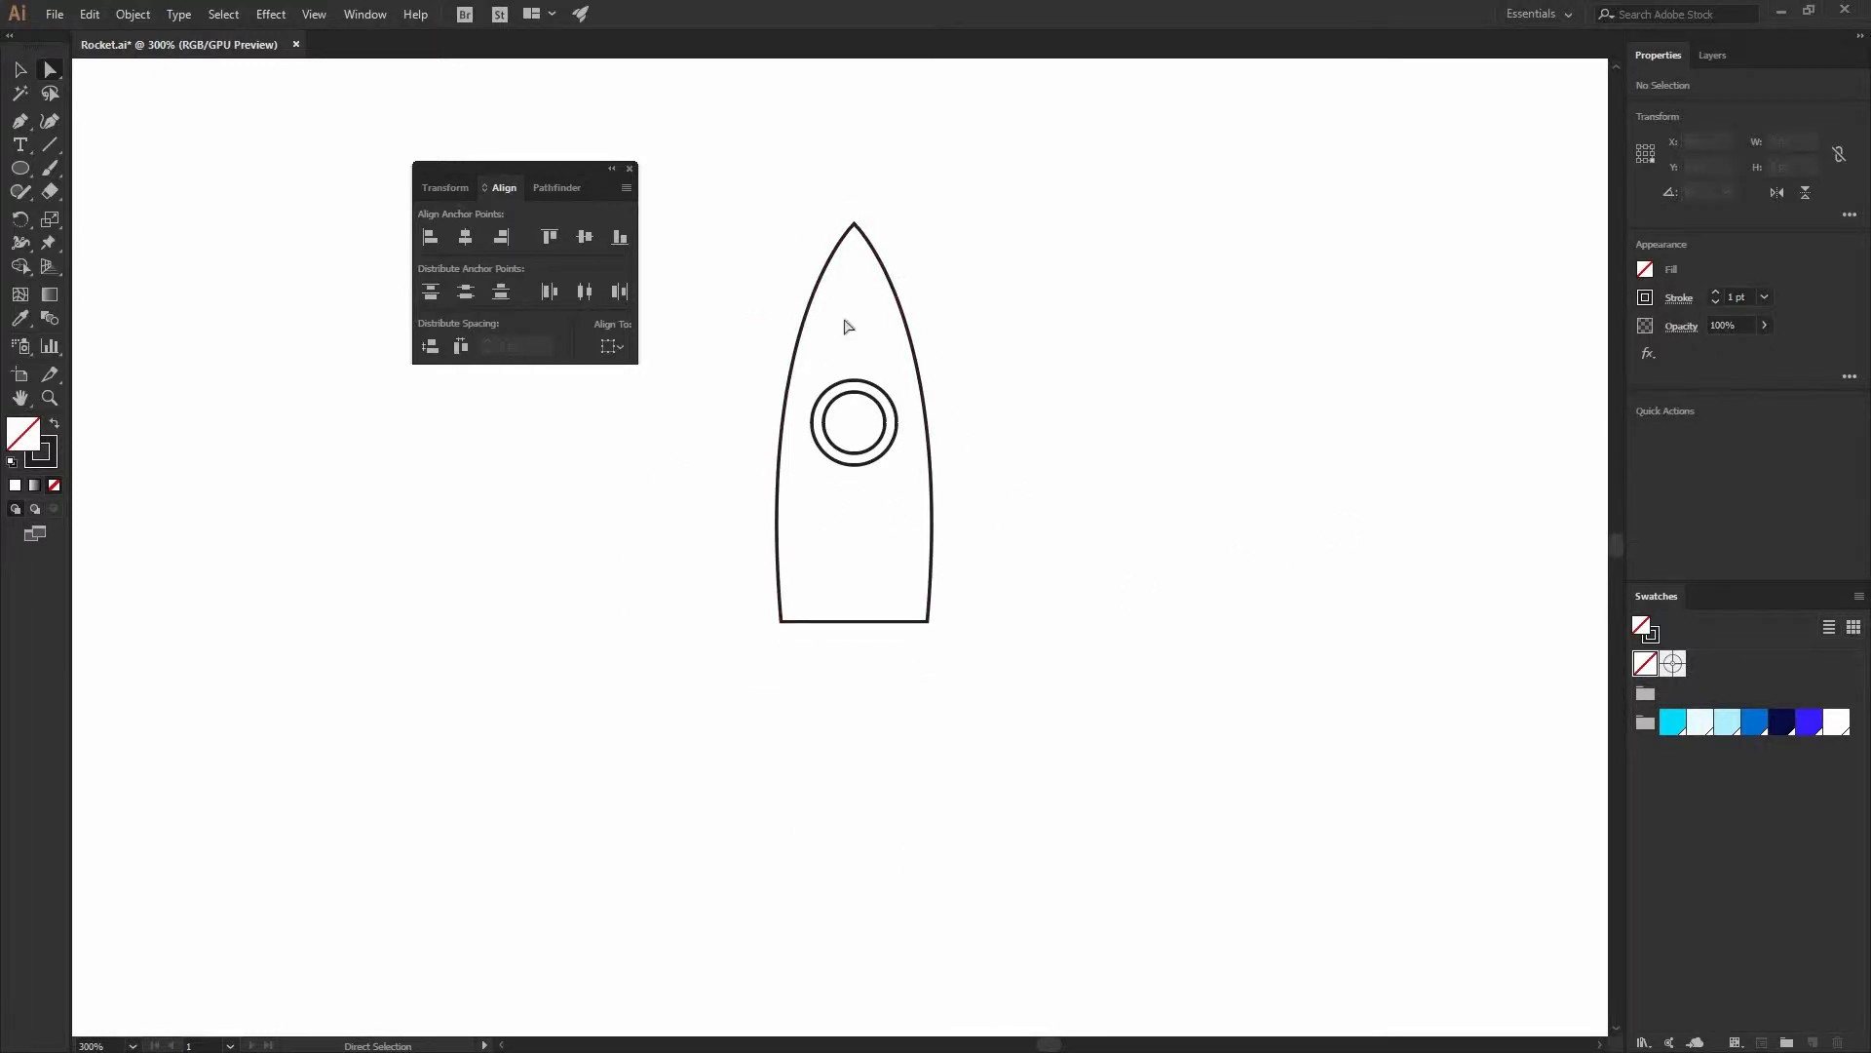
- Draw a straight horizontal Pen line across the rocket's nose above the window, extending past both sides of the body
{"action": "key", "text": "p"}
{"action": "left_click", "coordinate": [757, 305]}
{"action": "left_click", "coordinate": [985, 305]}
{"action": "left_click", "coordinate": [962, 353], "text": "ctrl"}
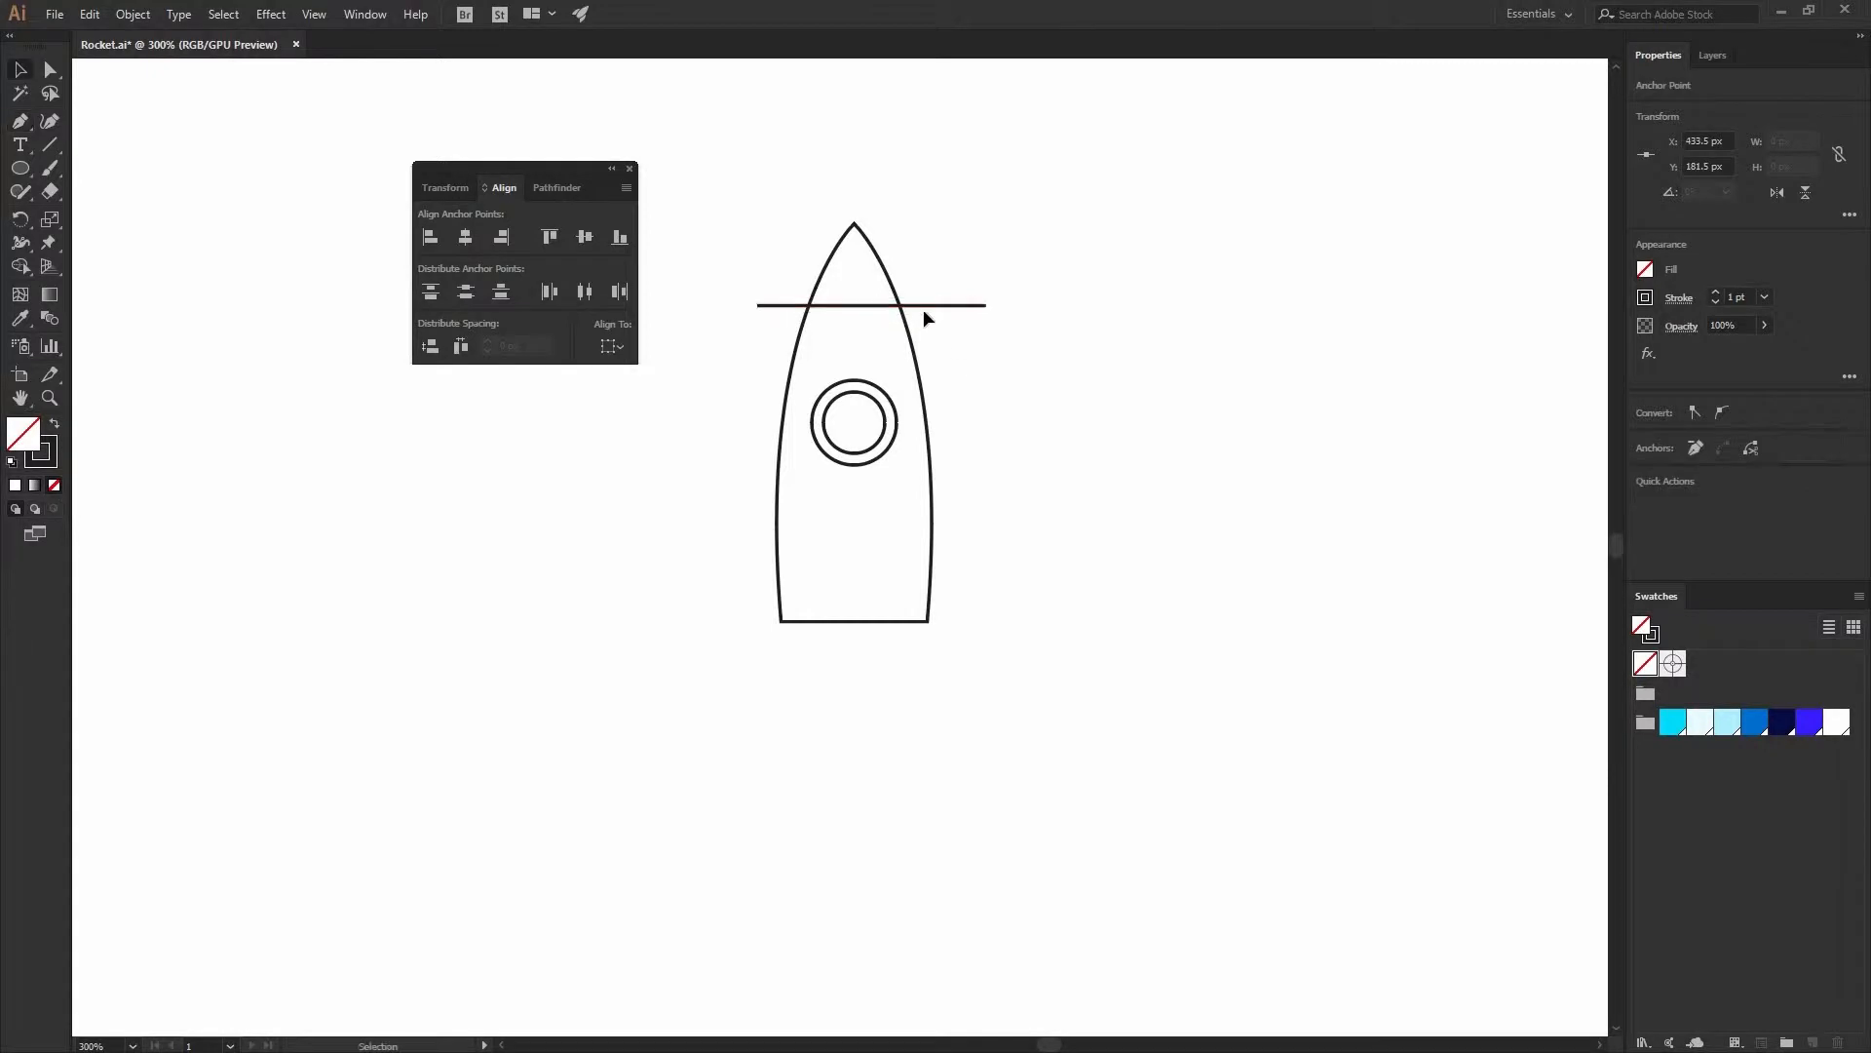
- Move the horizontal nose line slightly lower so it still crosses both sides of the body, and include the body in the selection
{"action": "key", "text": "v"}
{"action": "left_click_drag", "start_coordinate": [923, 307], "coordinate": [782, 343]}
{"action": "left_click", "coordinate": [990, 432]}
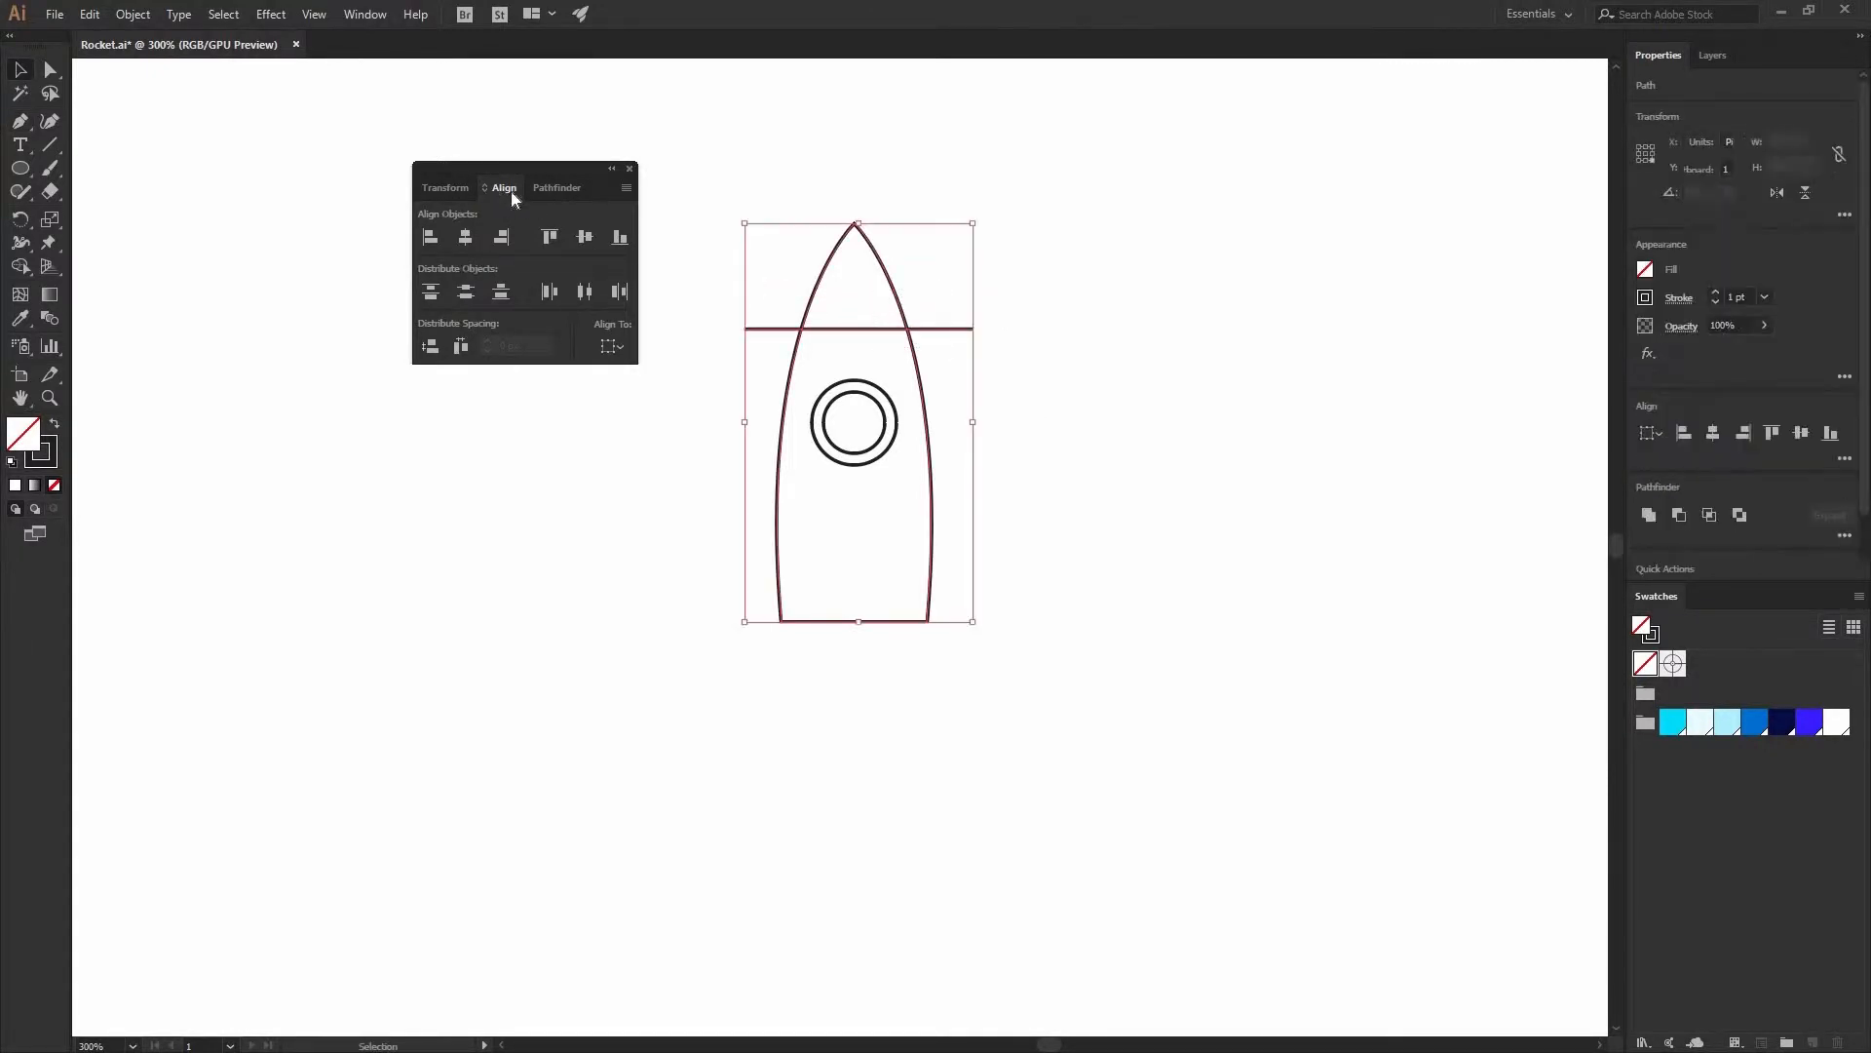
- Split the rocket body along the nose line with Pathfinder Divide and ungroup the resulting pieces
{"action": "left_click", "coordinate": [556, 186]}
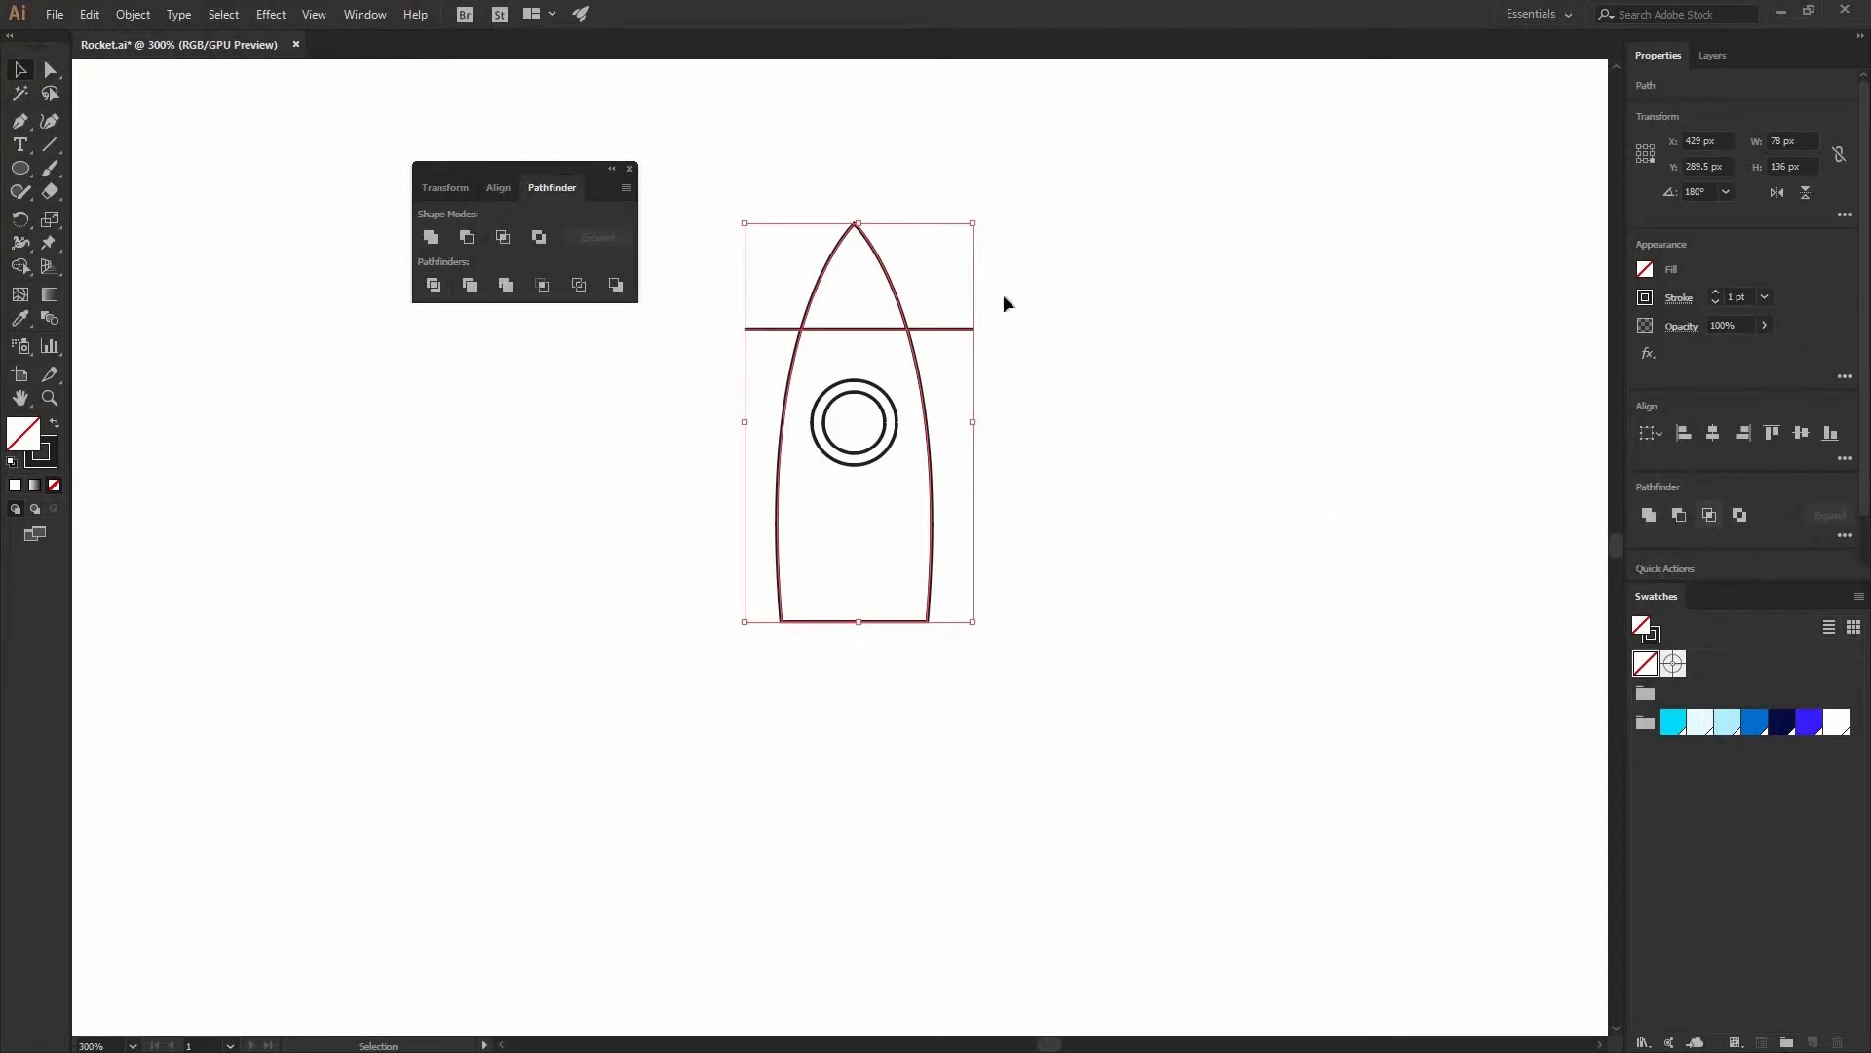
{"action": "left_click", "coordinate": [366, 15]}
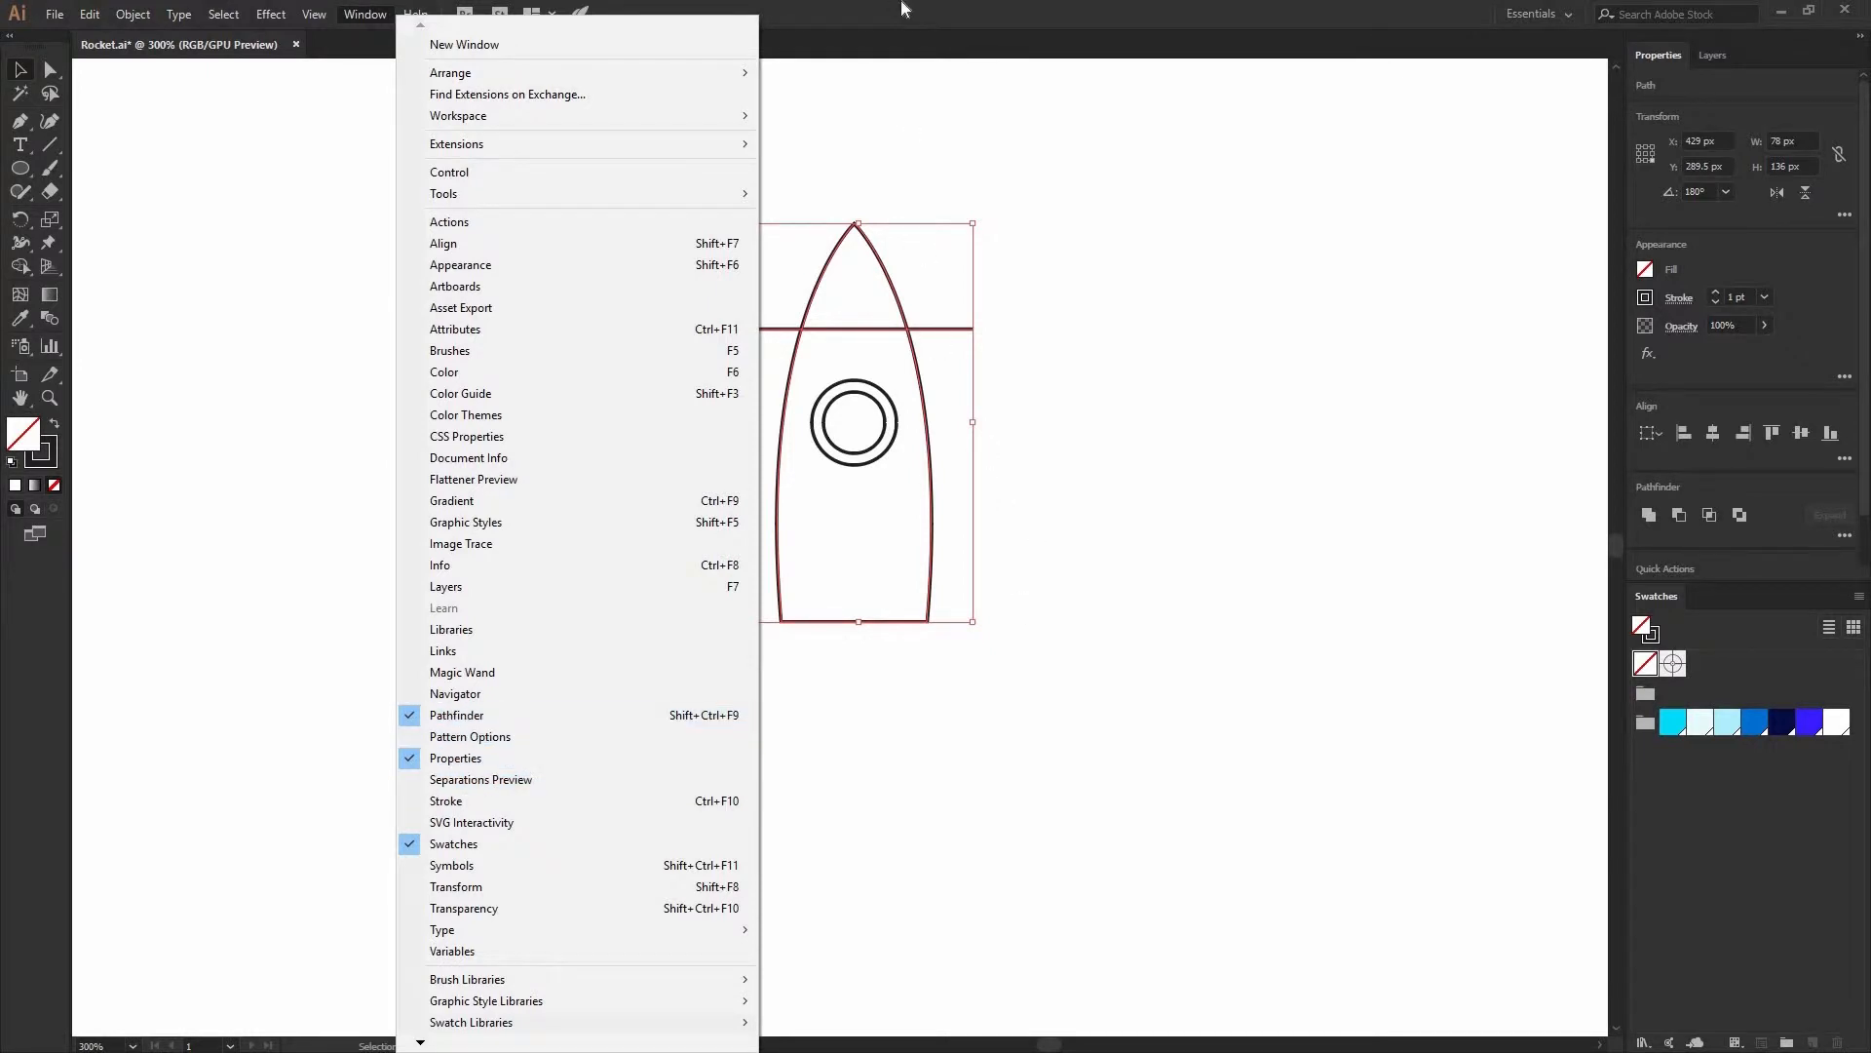
{"action": "left_click", "coordinate": [456, 714]}
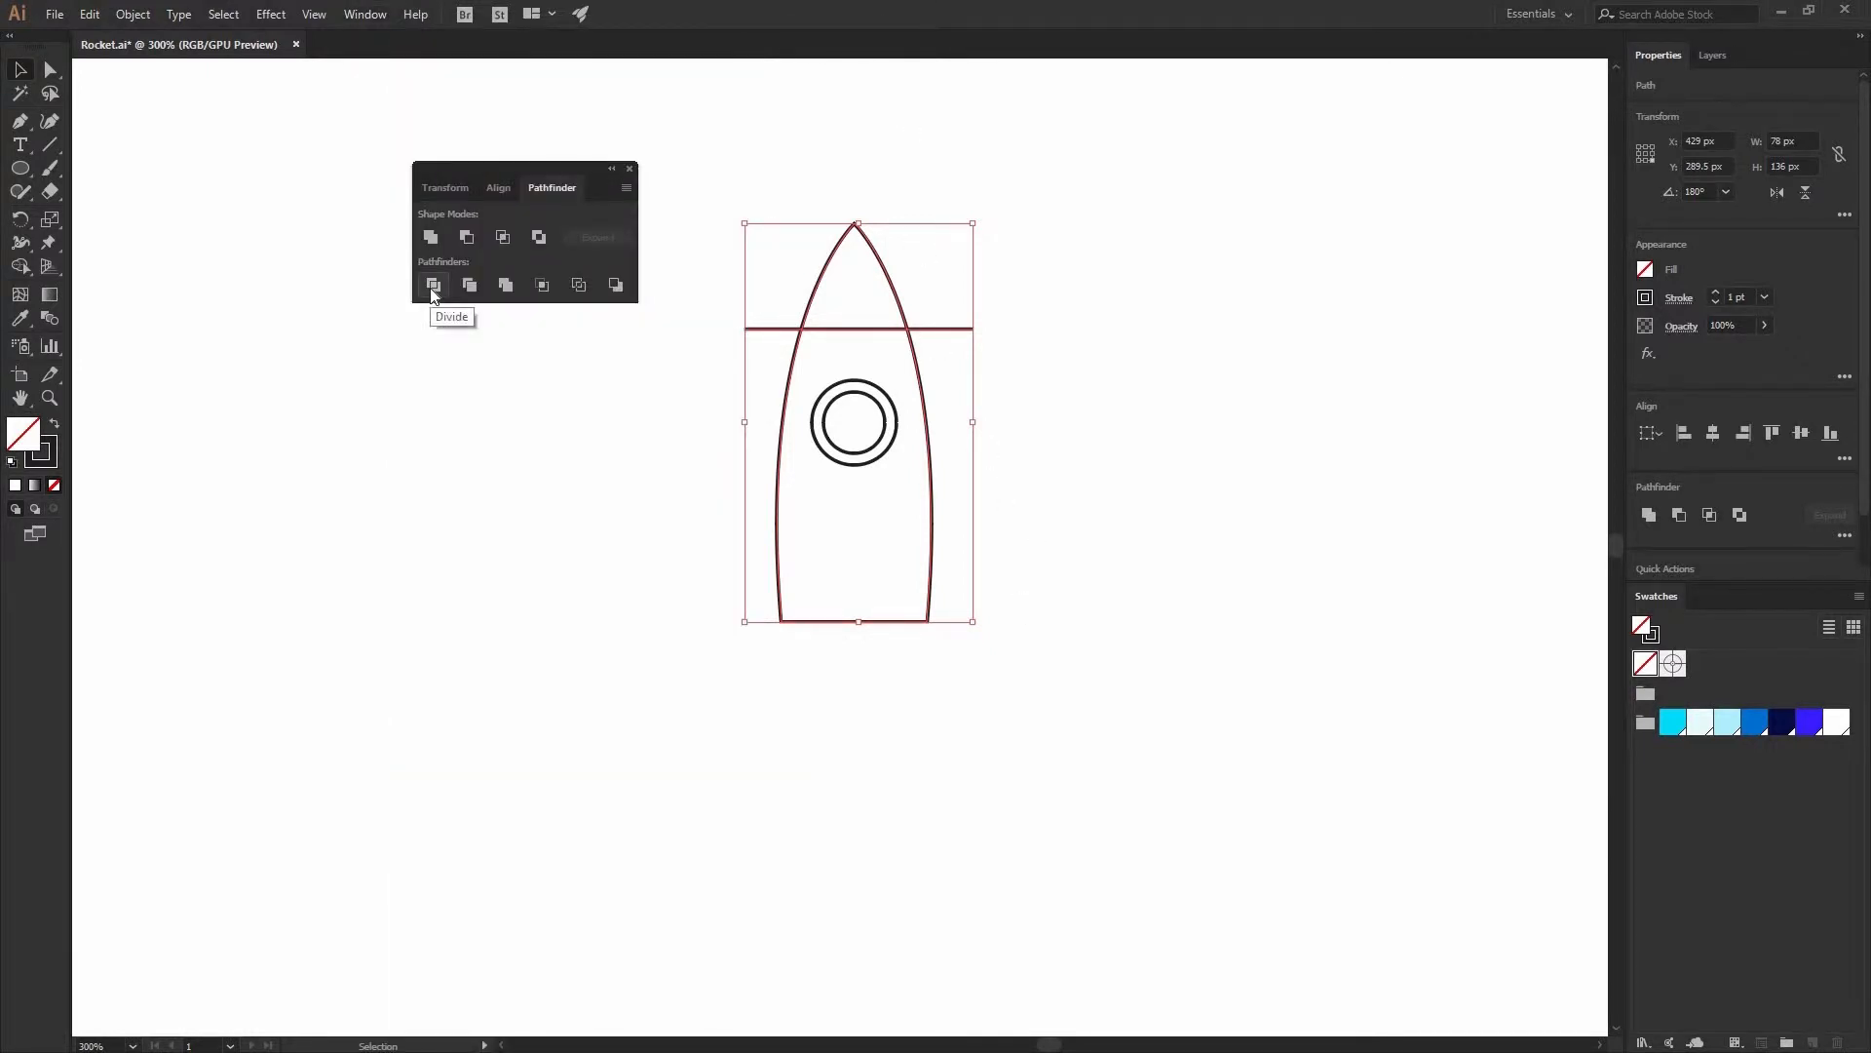
{"action": "left_click", "coordinate": [434, 289]}
{"action": "right_click", "coordinate": [860, 326]}
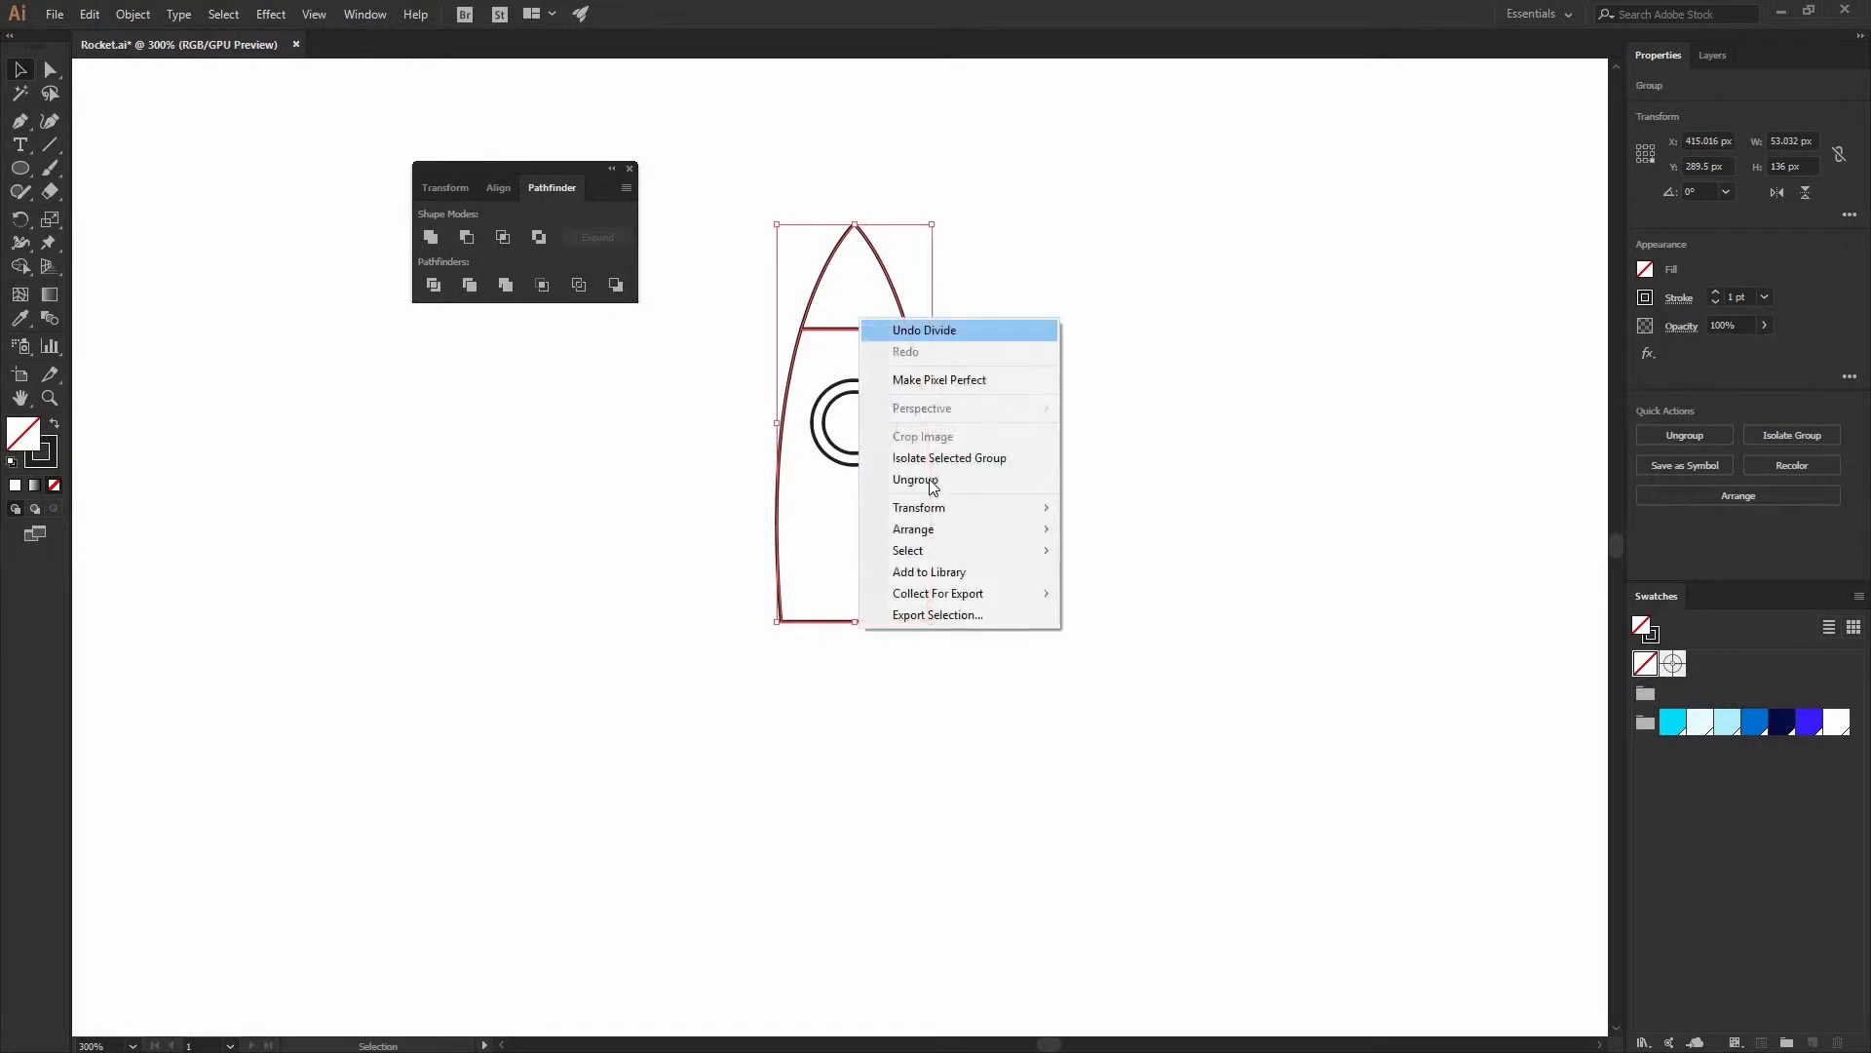
{"action": "left_click", "coordinate": [936, 481]}
- Test the split by moving the nose section up away from the body, and undo the move
{"action": "left_click", "coordinate": [898, 299]}
{"action": "left_click_drag", "start_coordinate": [898, 299], "coordinate": [920, 138]}
{"action": "key", "text": "ctrl+z"}
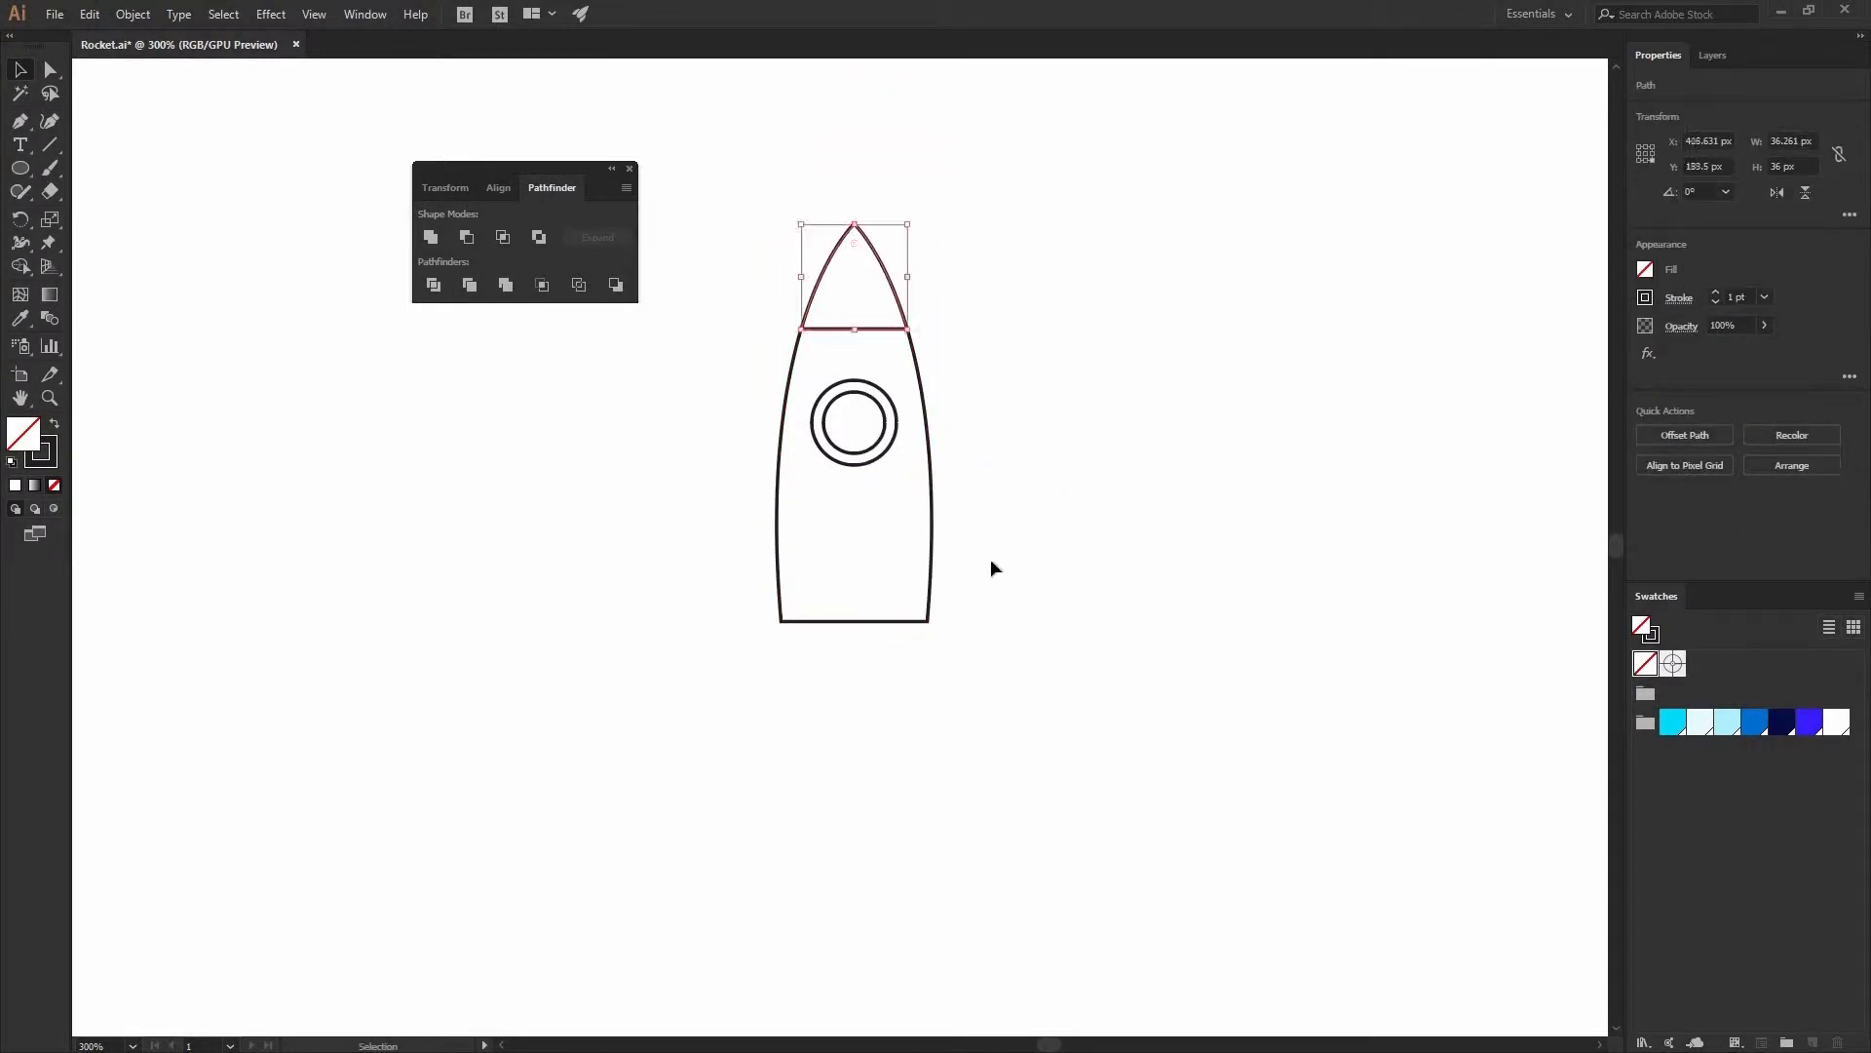
{"action": "left_click", "coordinate": [808, 549]}
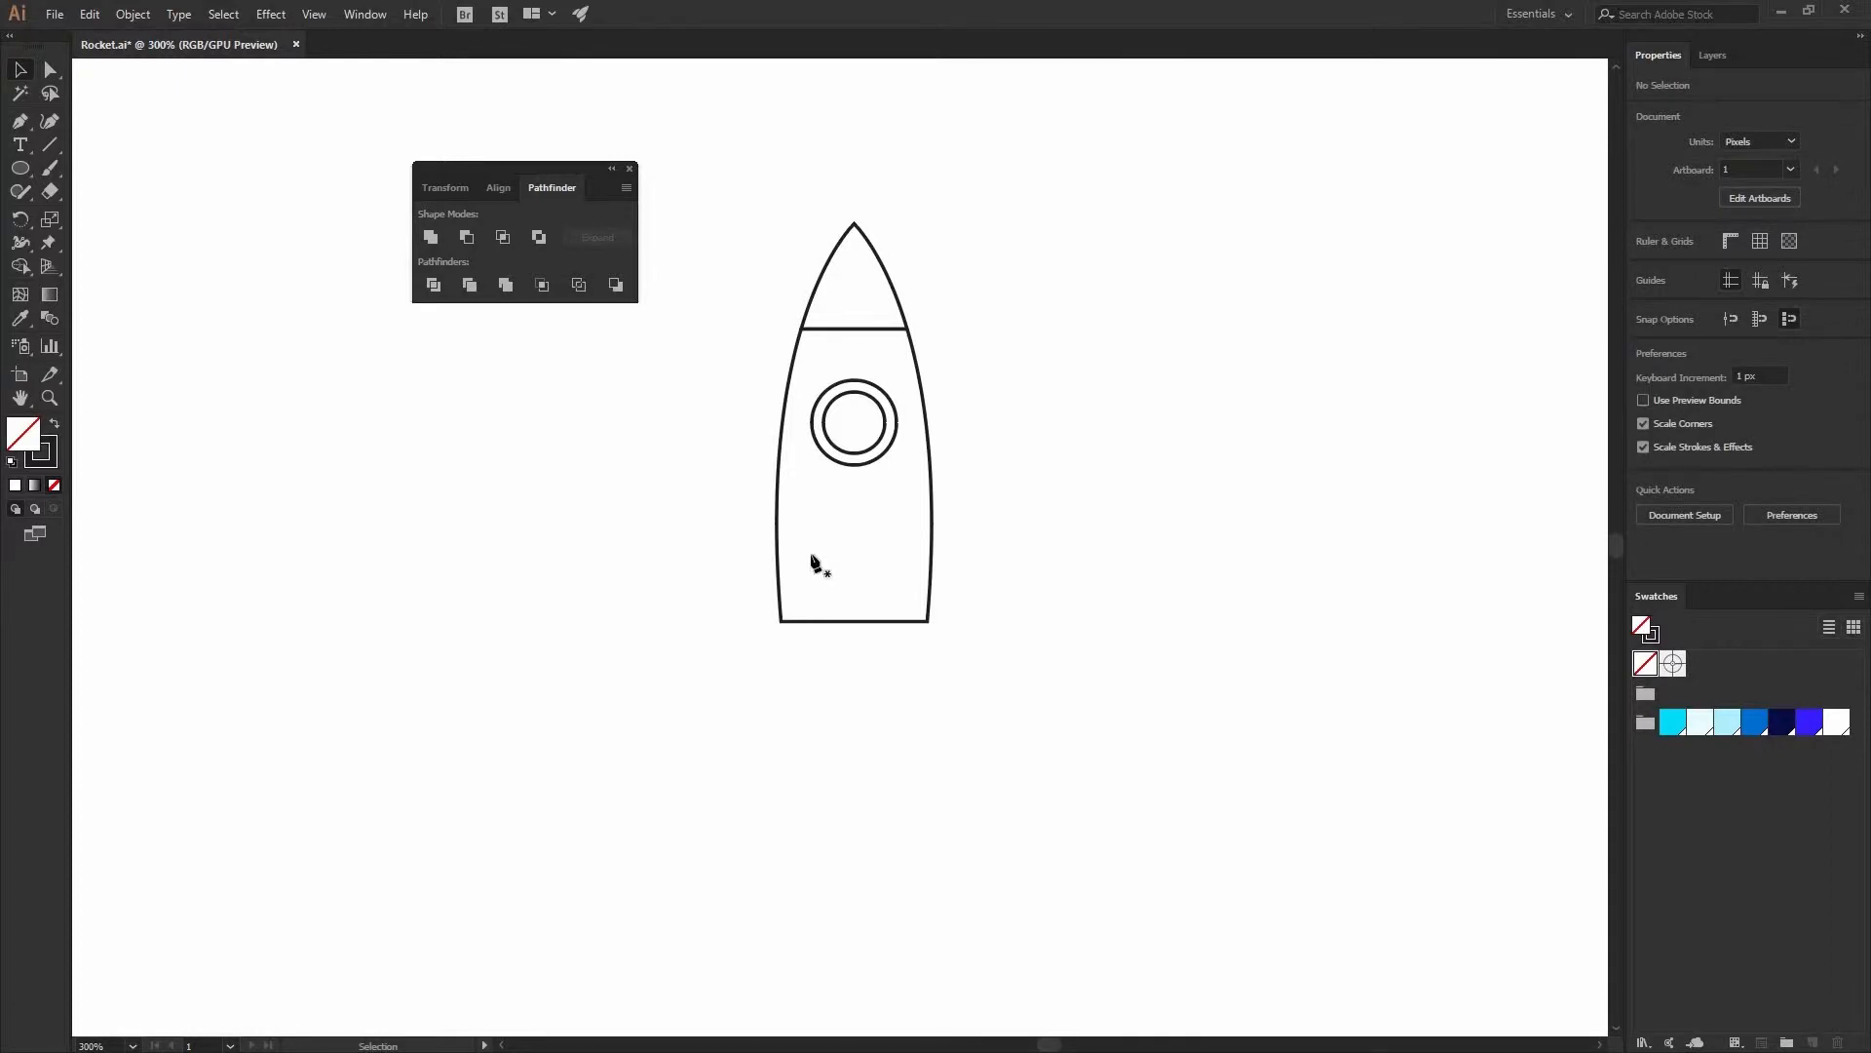
- Draw a closed Pen fin about 25 by 32 px overlapping the body's lower left side, with a curved outer edge and flat base
{"action": "key", "text": "p"}
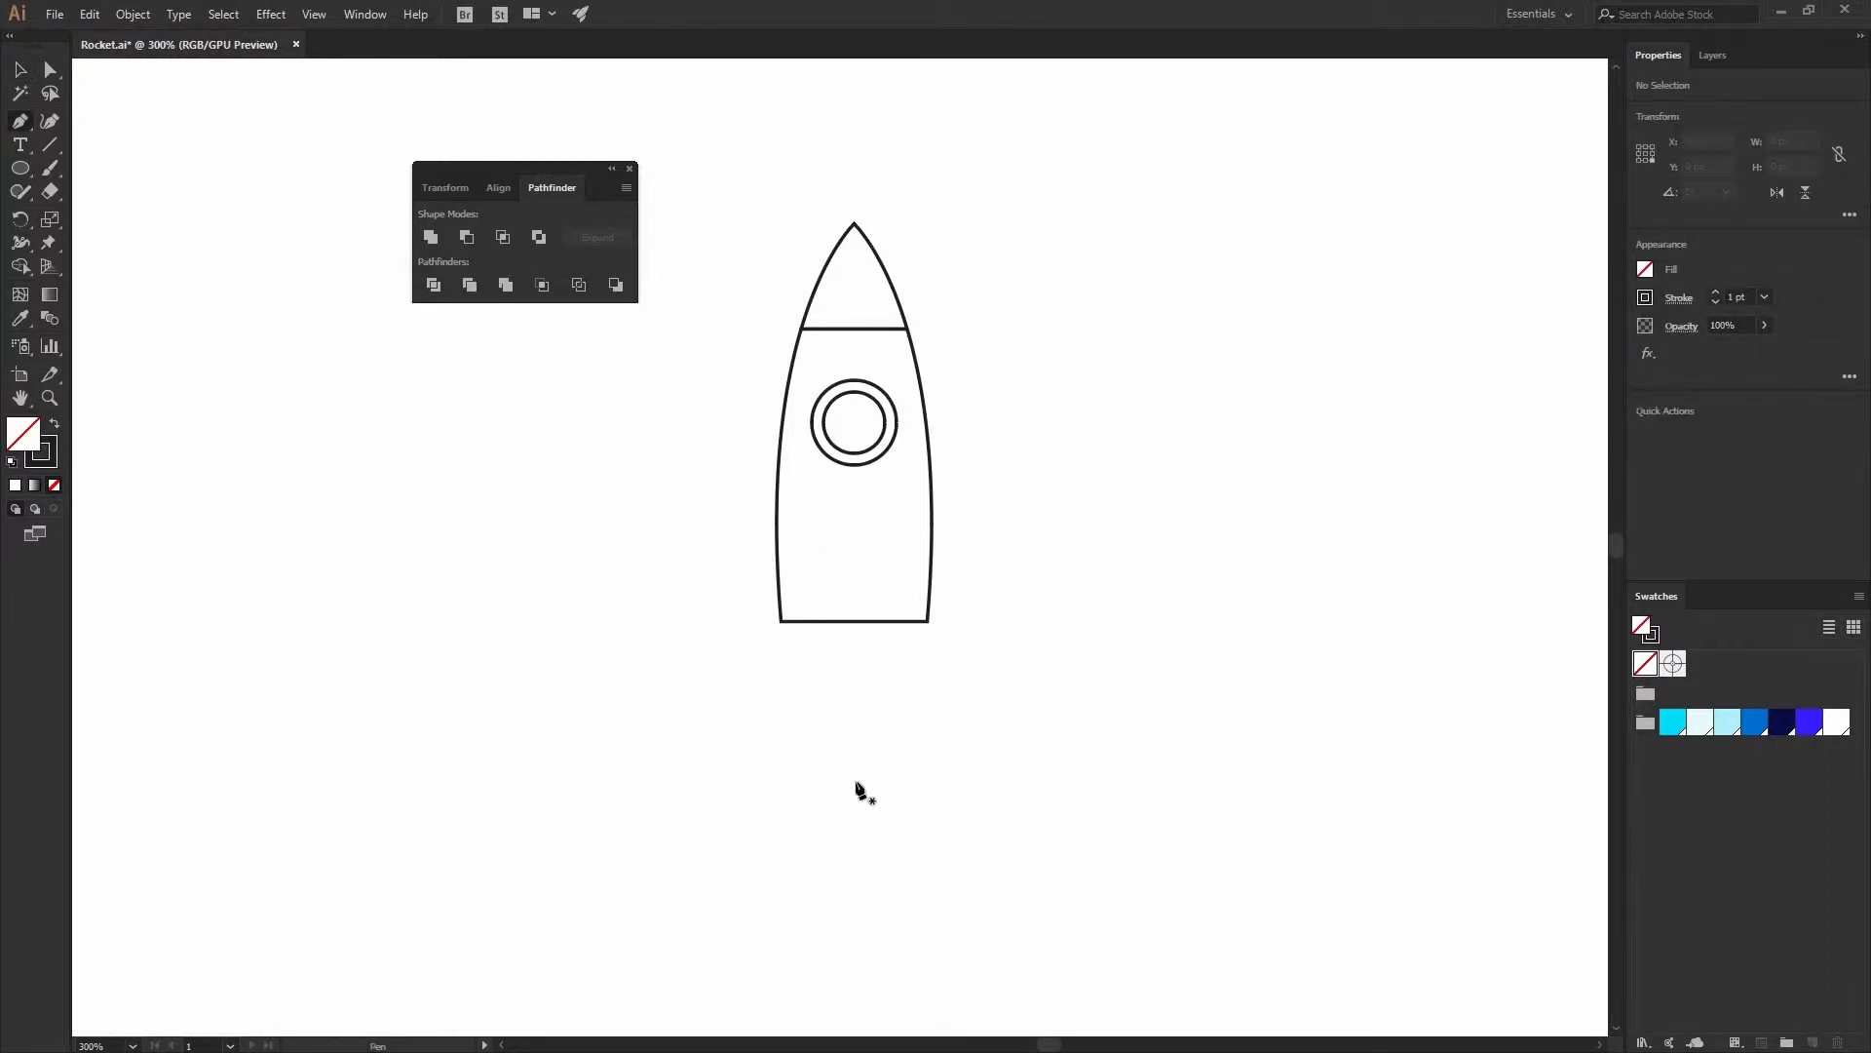
{"action": "left_click", "coordinate": [796, 594]}
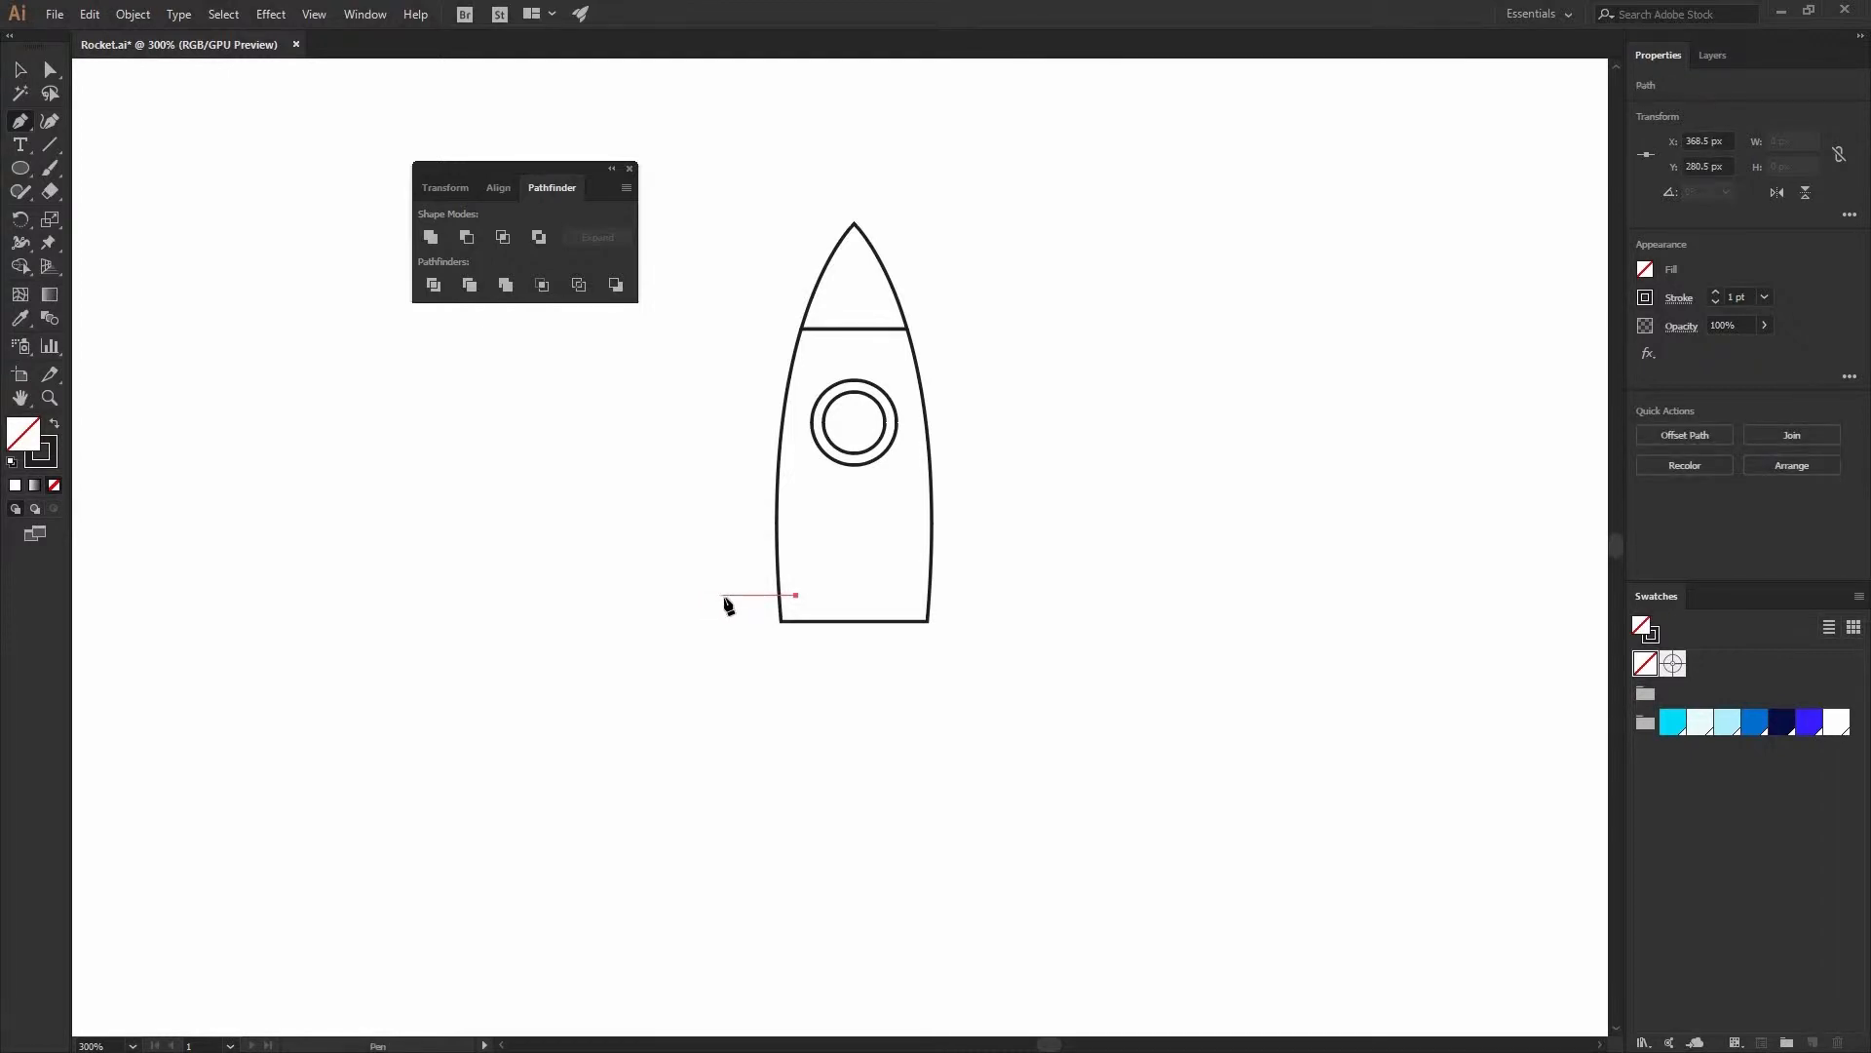
{"action": "left_click", "coordinate": [722, 595]}
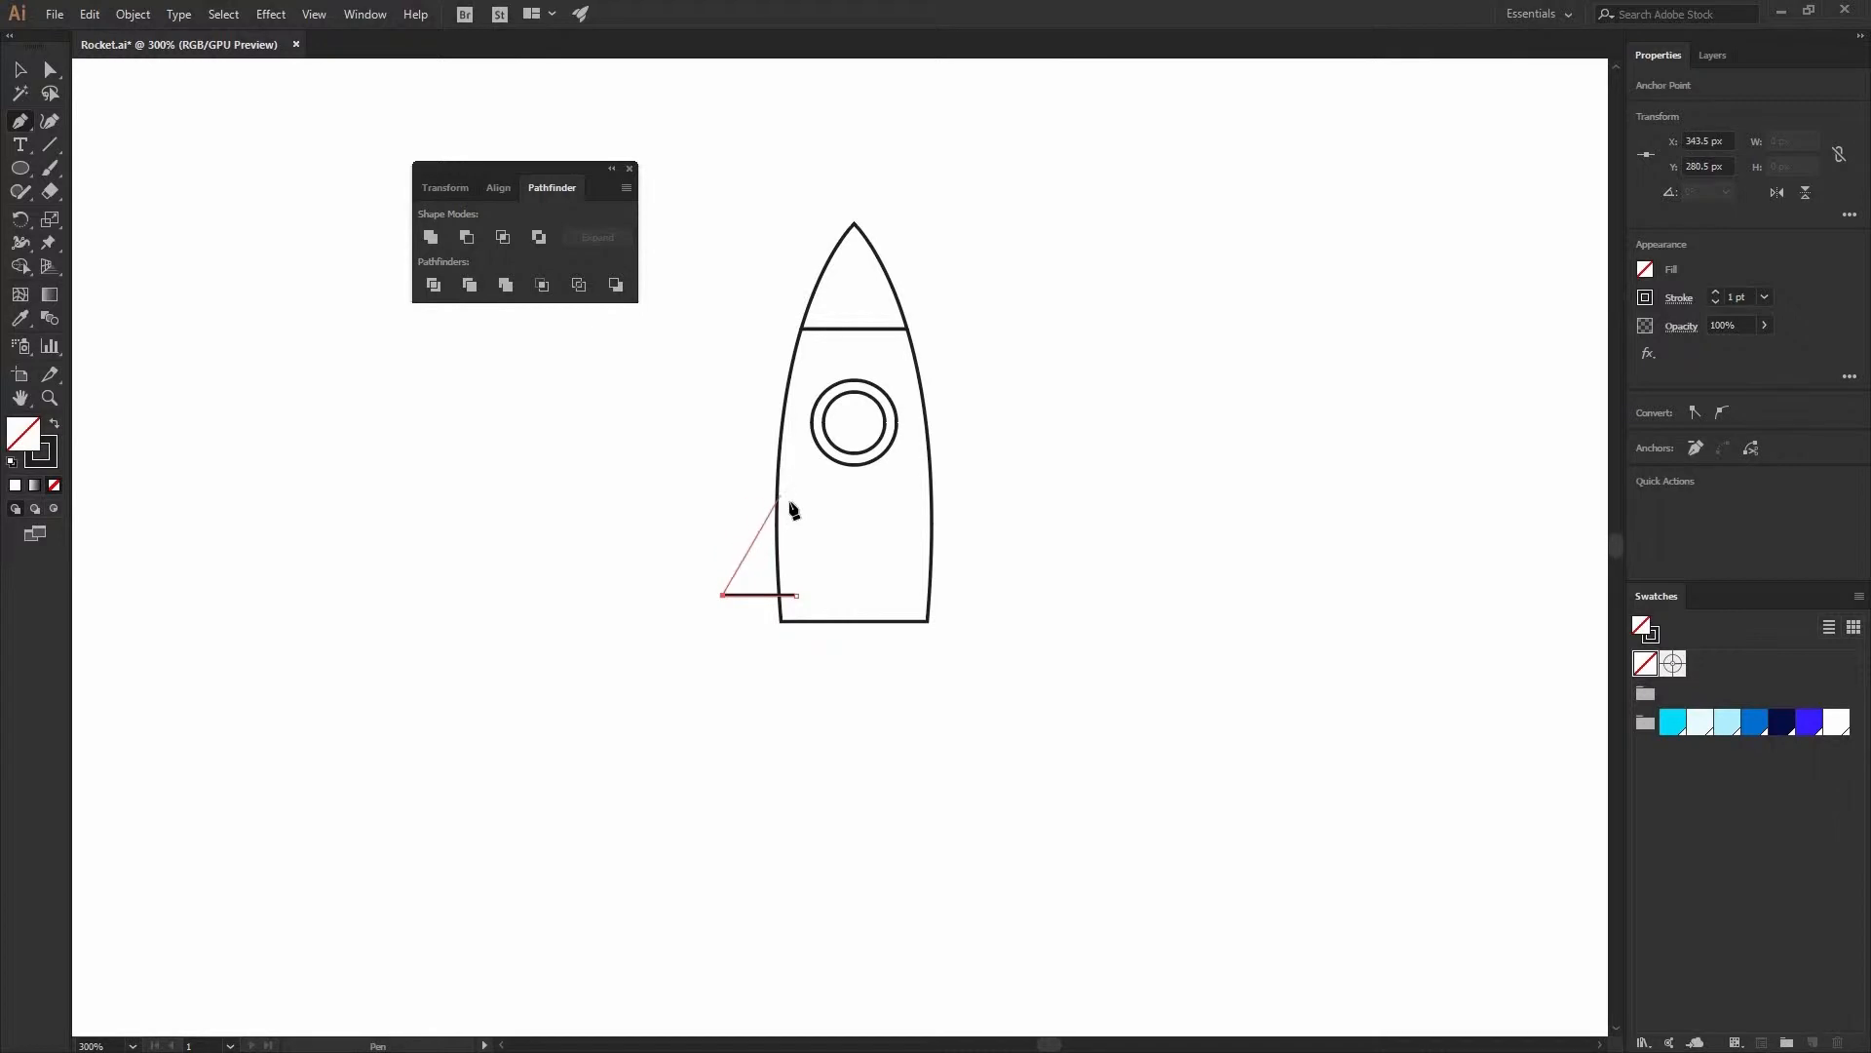
{"action": "left_click_drag", "start_coordinate": [793, 502], "coordinate": [857, 502]}
{"action": "left_click", "coordinate": [794, 502]}
{"action": "left_click", "coordinate": [797, 595]}
{"action": "key", "text": "v"}
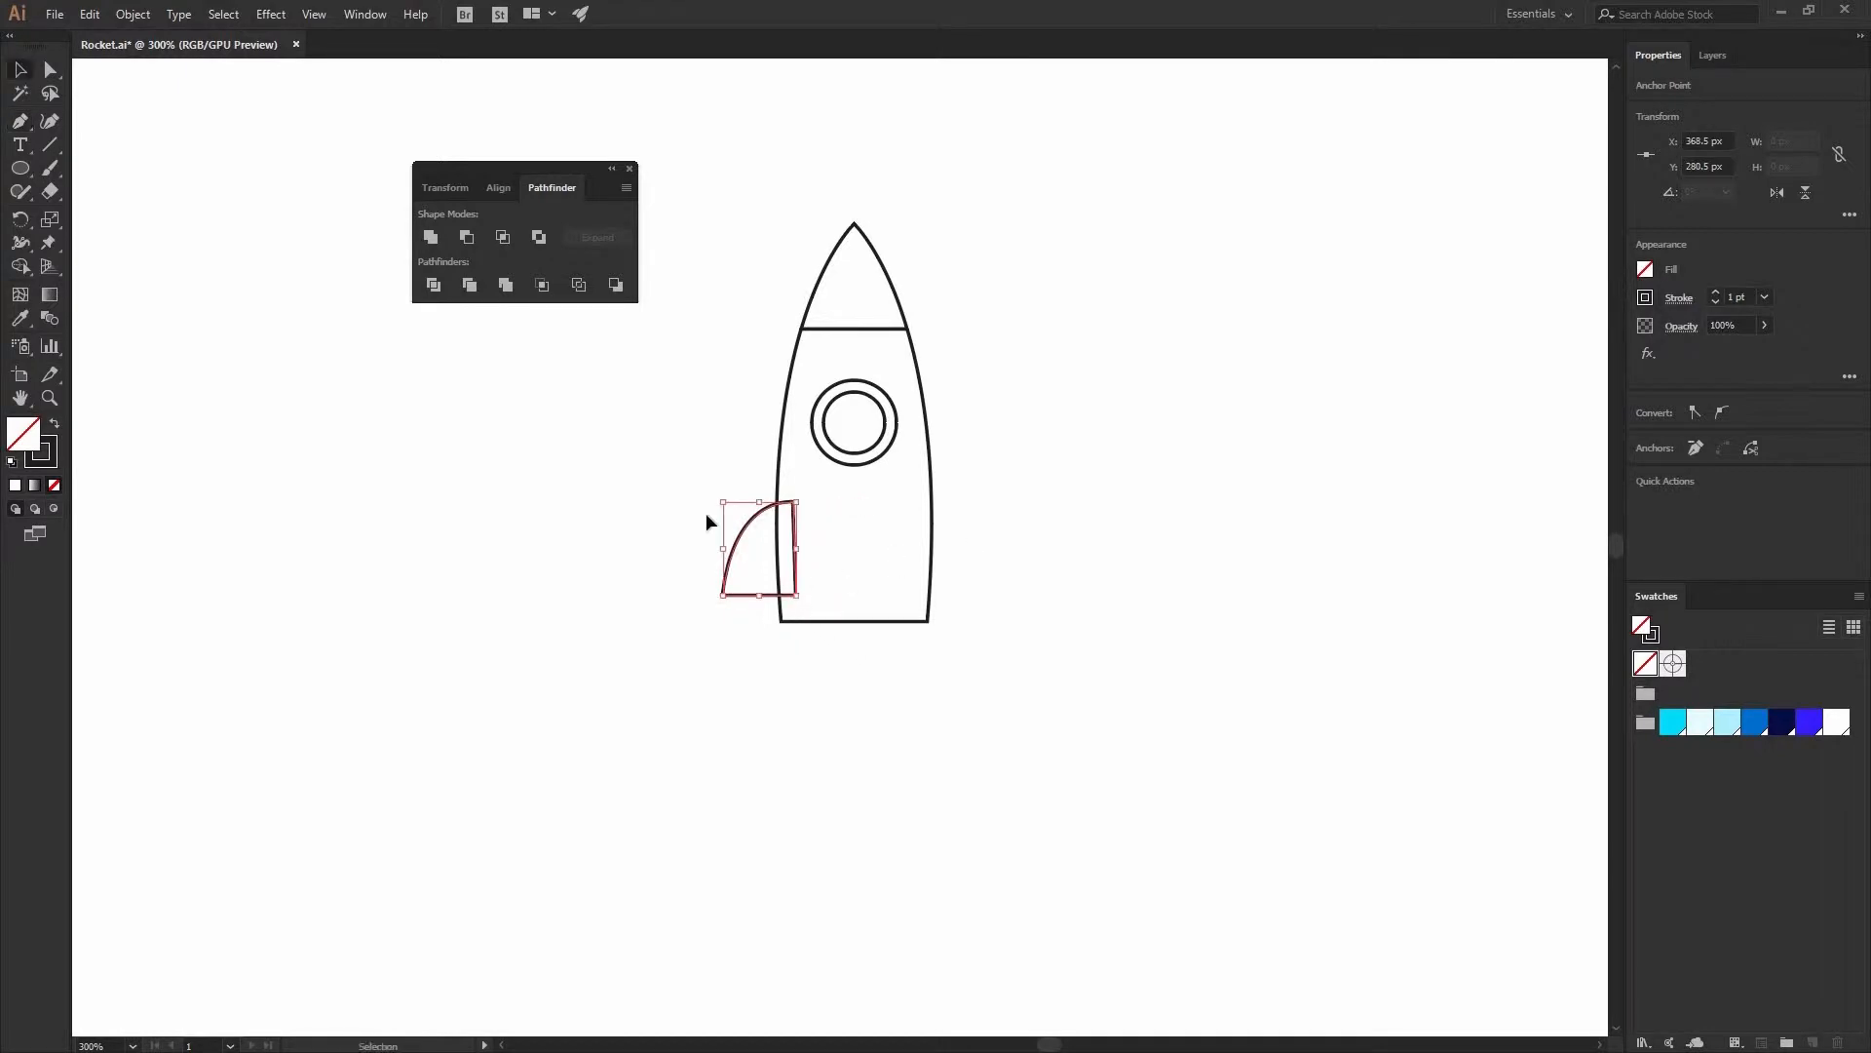
{"action": "left_click", "coordinate": [817, 552]}
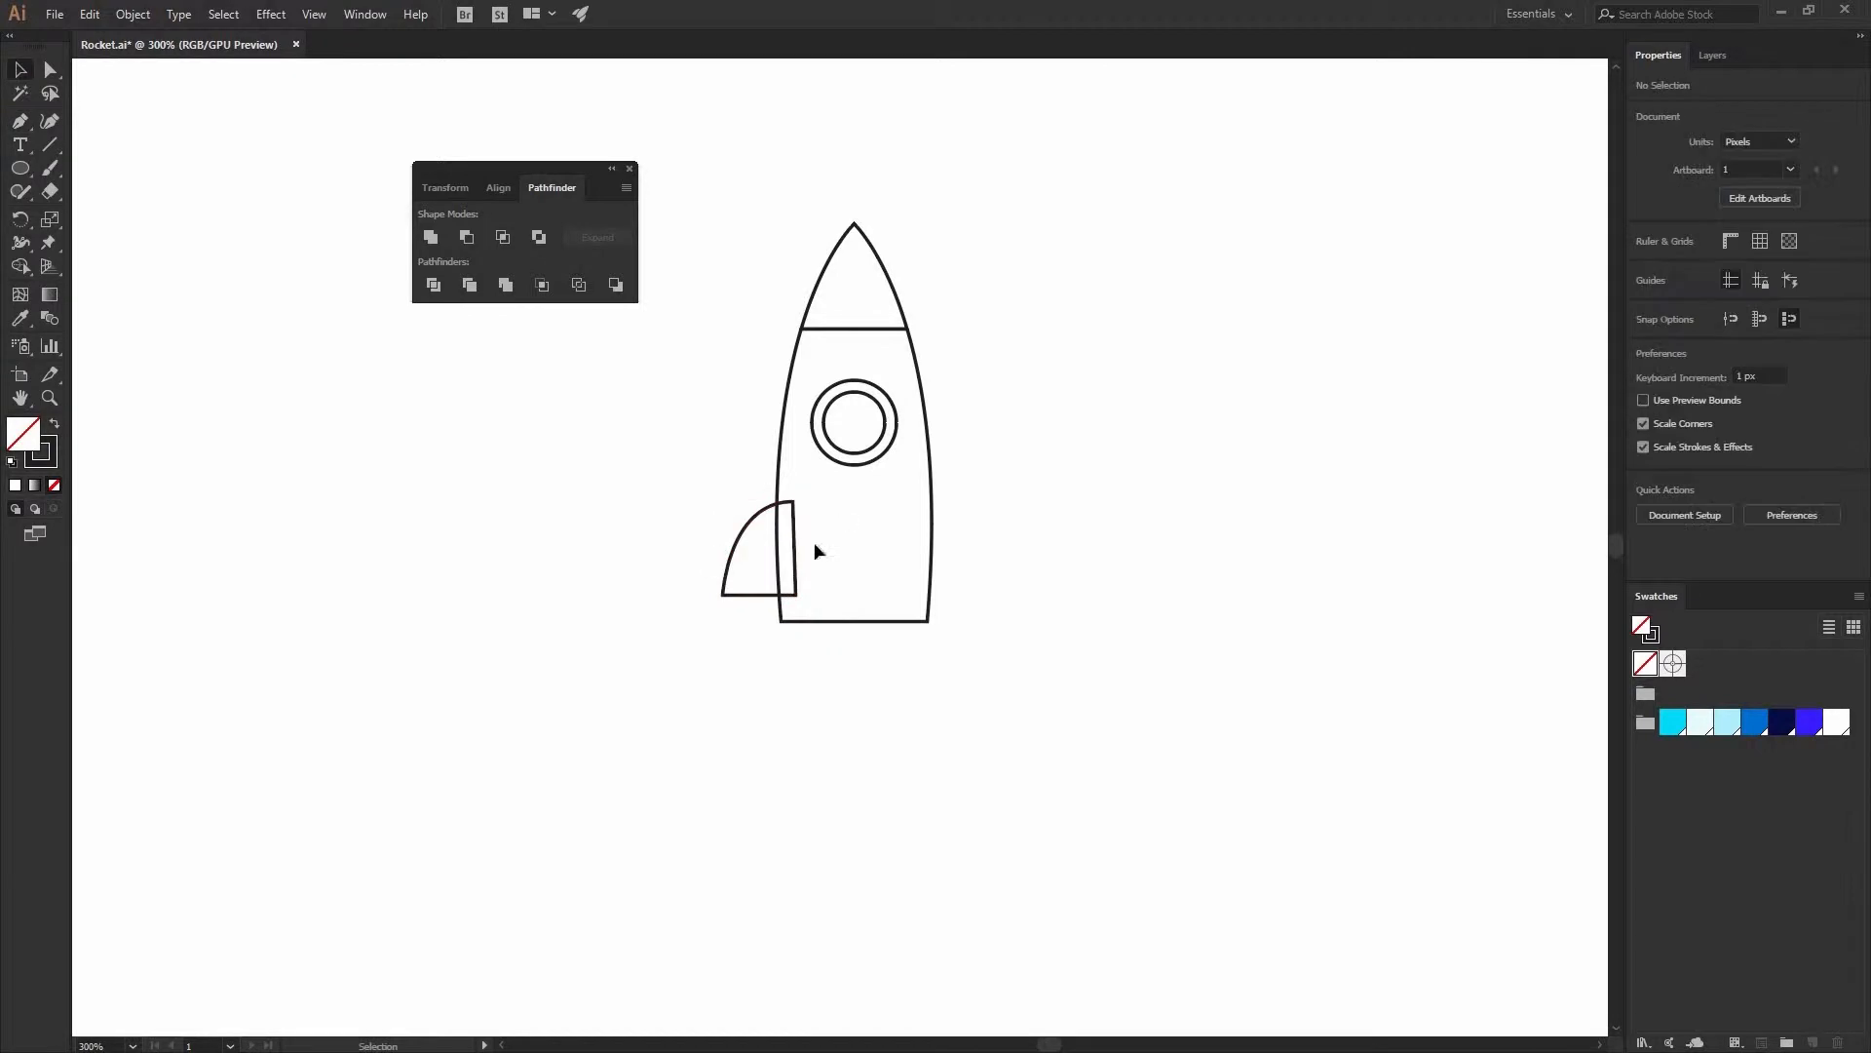
- Reflect a copy of the left fin across the vertical axis and move it level onto the body's right side
{"action": "right_click", "coordinate": [742, 523]}
{"action": "mouse_move", "coordinate": [848, 808]}
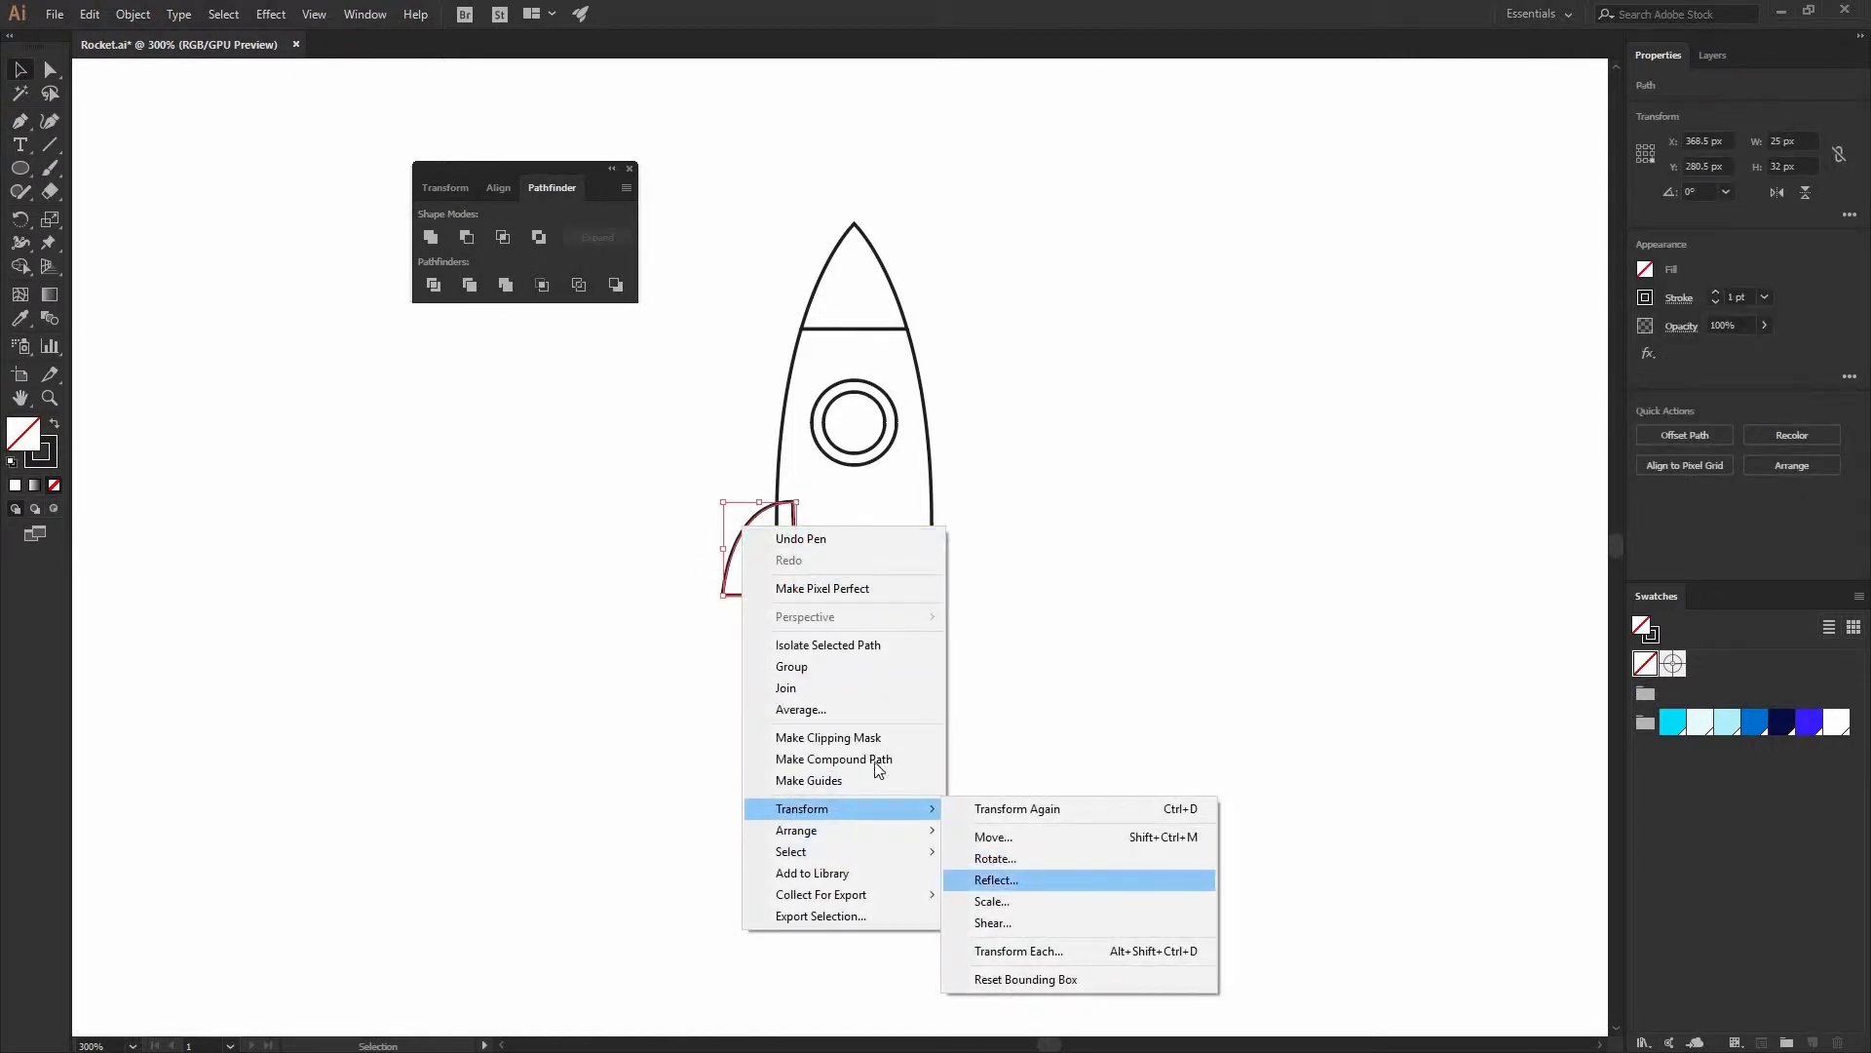
{"action": "left_click", "coordinate": [995, 880]}
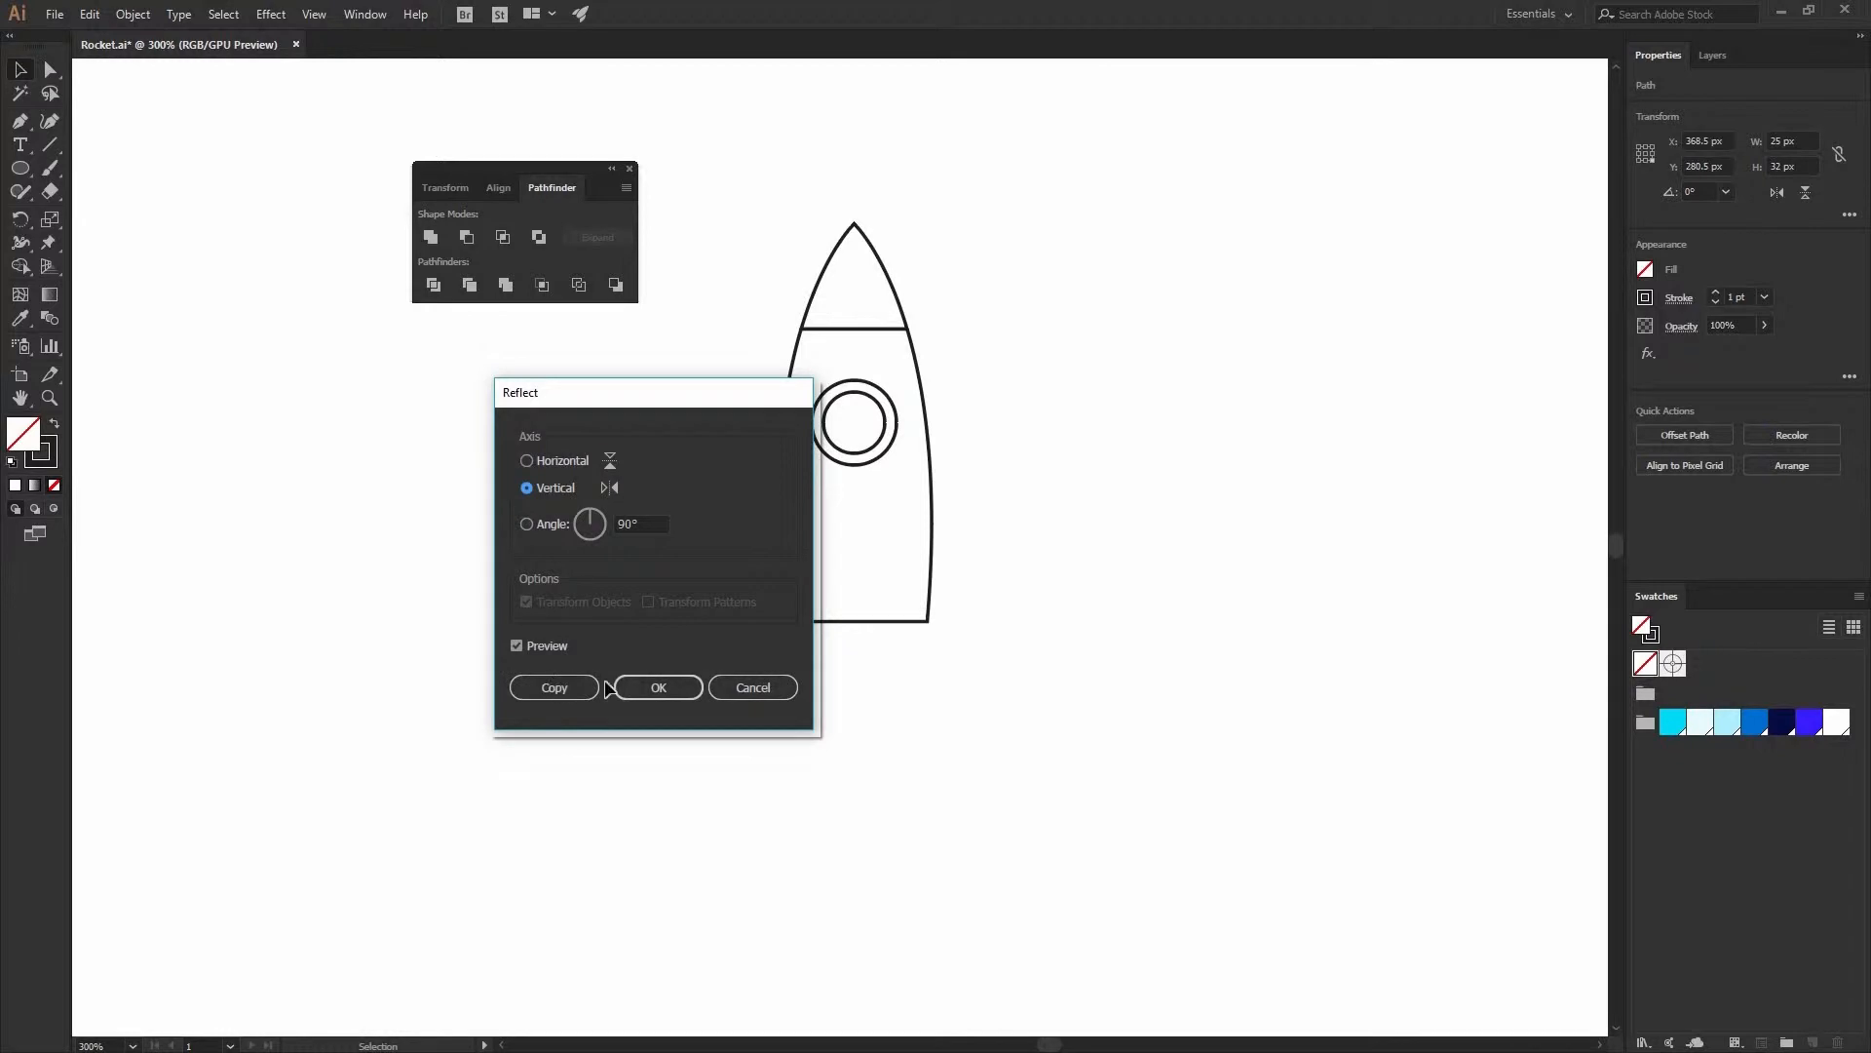
{"action": "left_click", "coordinate": [554, 687]}
{"action": "left_click_drag", "start_coordinate": [738, 503], "coordinate": [930, 532]}
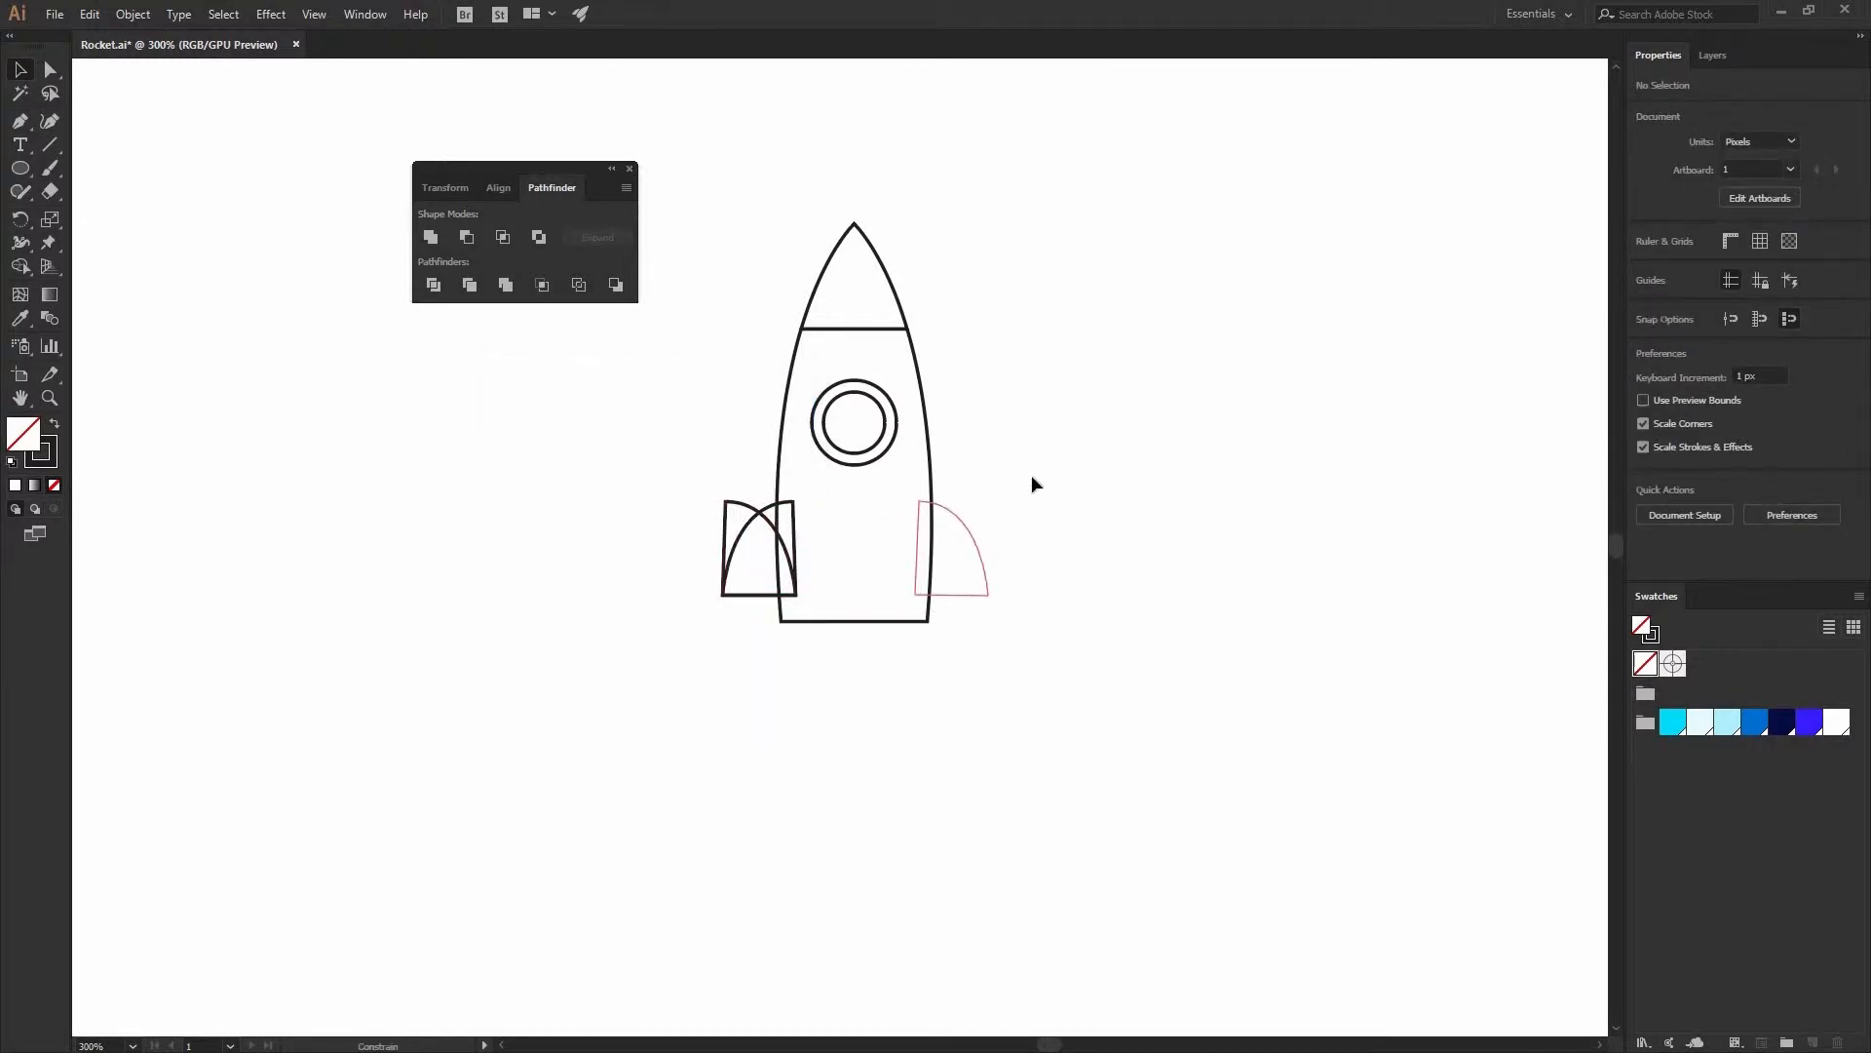
{"action": "left_click", "coordinate": [1018, 698]}
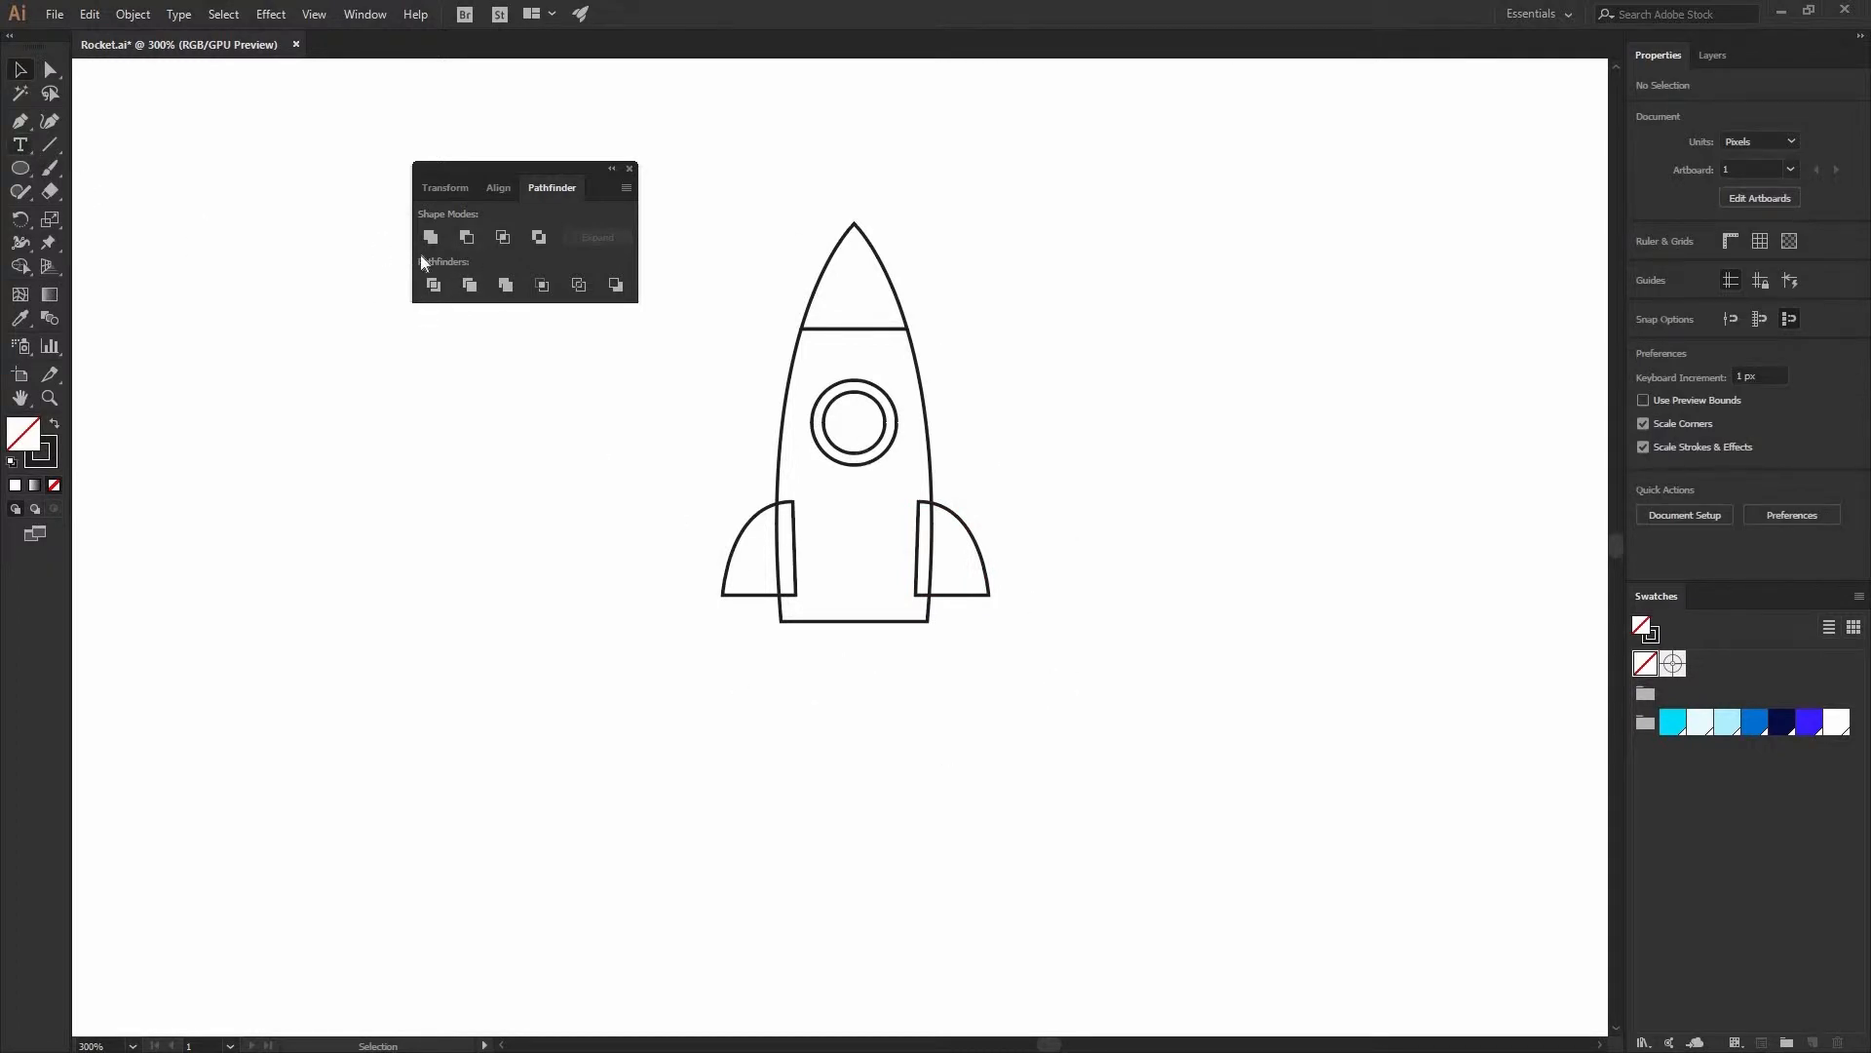
- Create a 40 by 28 px rectangle centred beneath the rocket, overlapping the bottom edge of the body
{"action": "left_click_drag", "start_coordinate": [21, 173], "coordinate": [97, 167]}
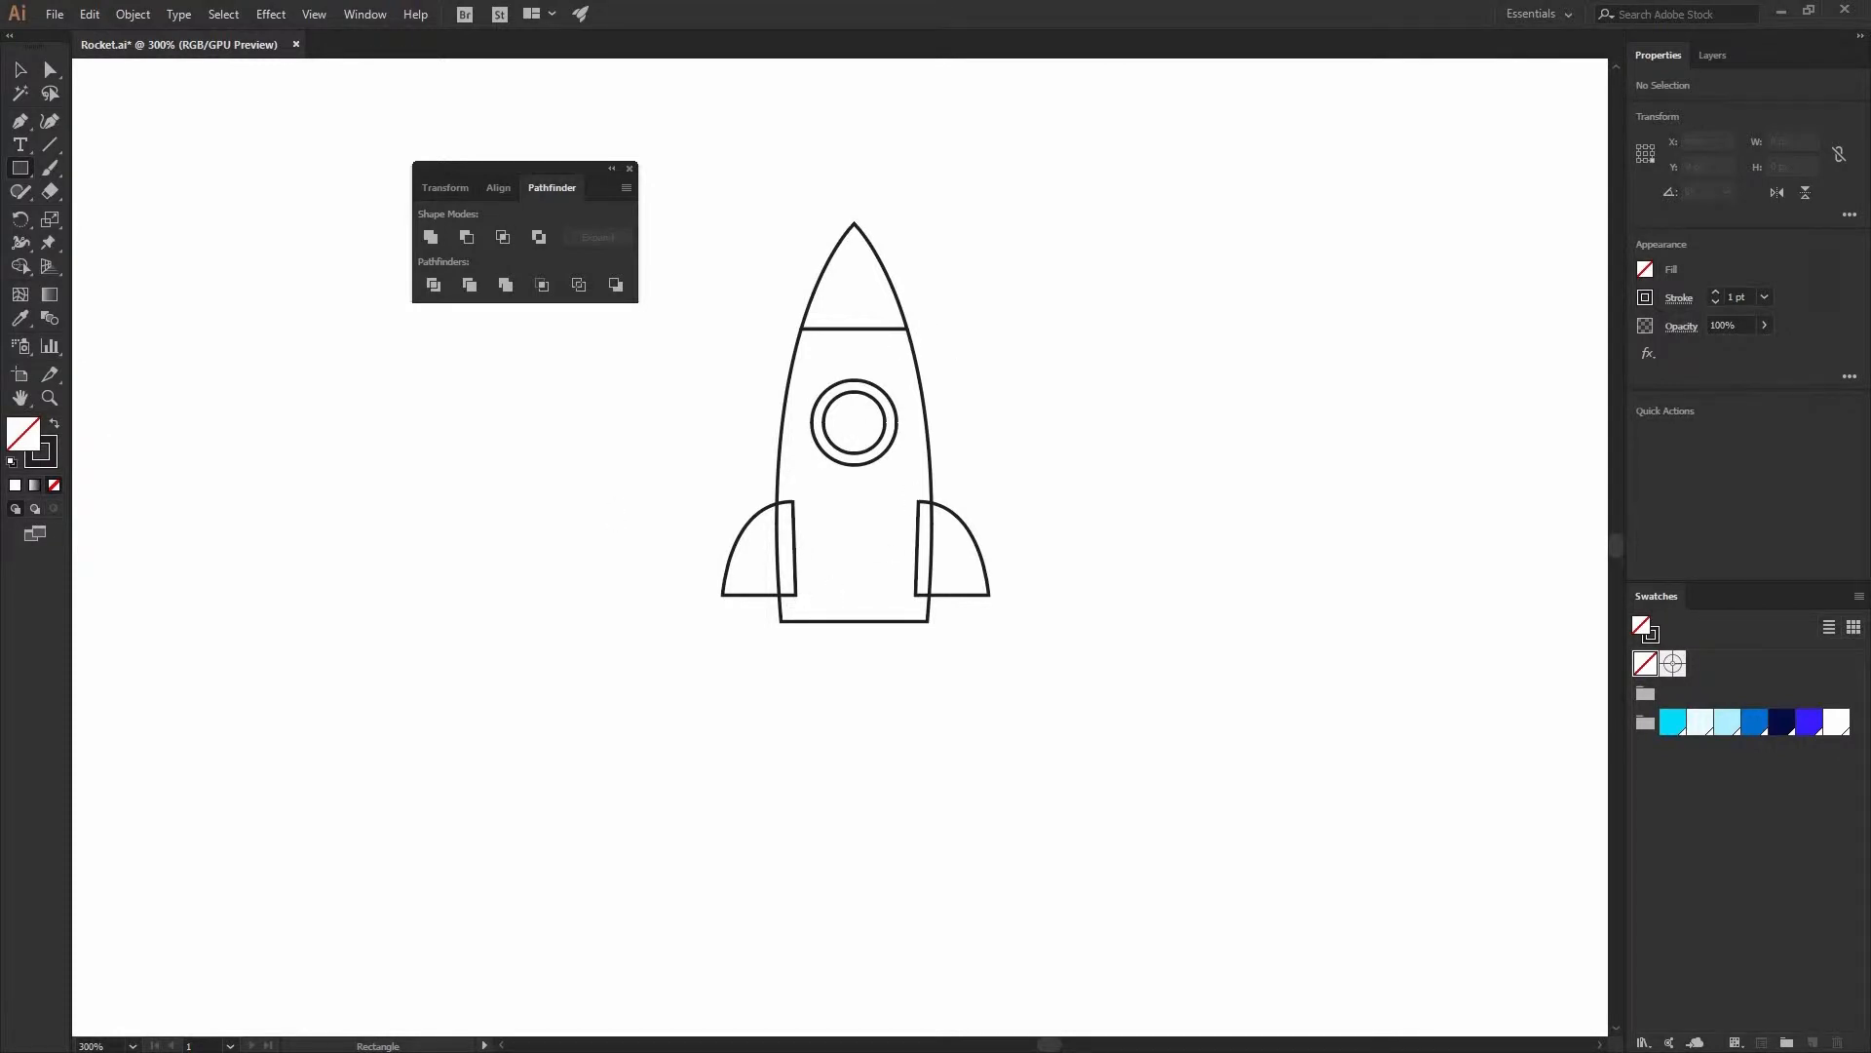
{"action": "left_click", "coordinate": [537, 368]}
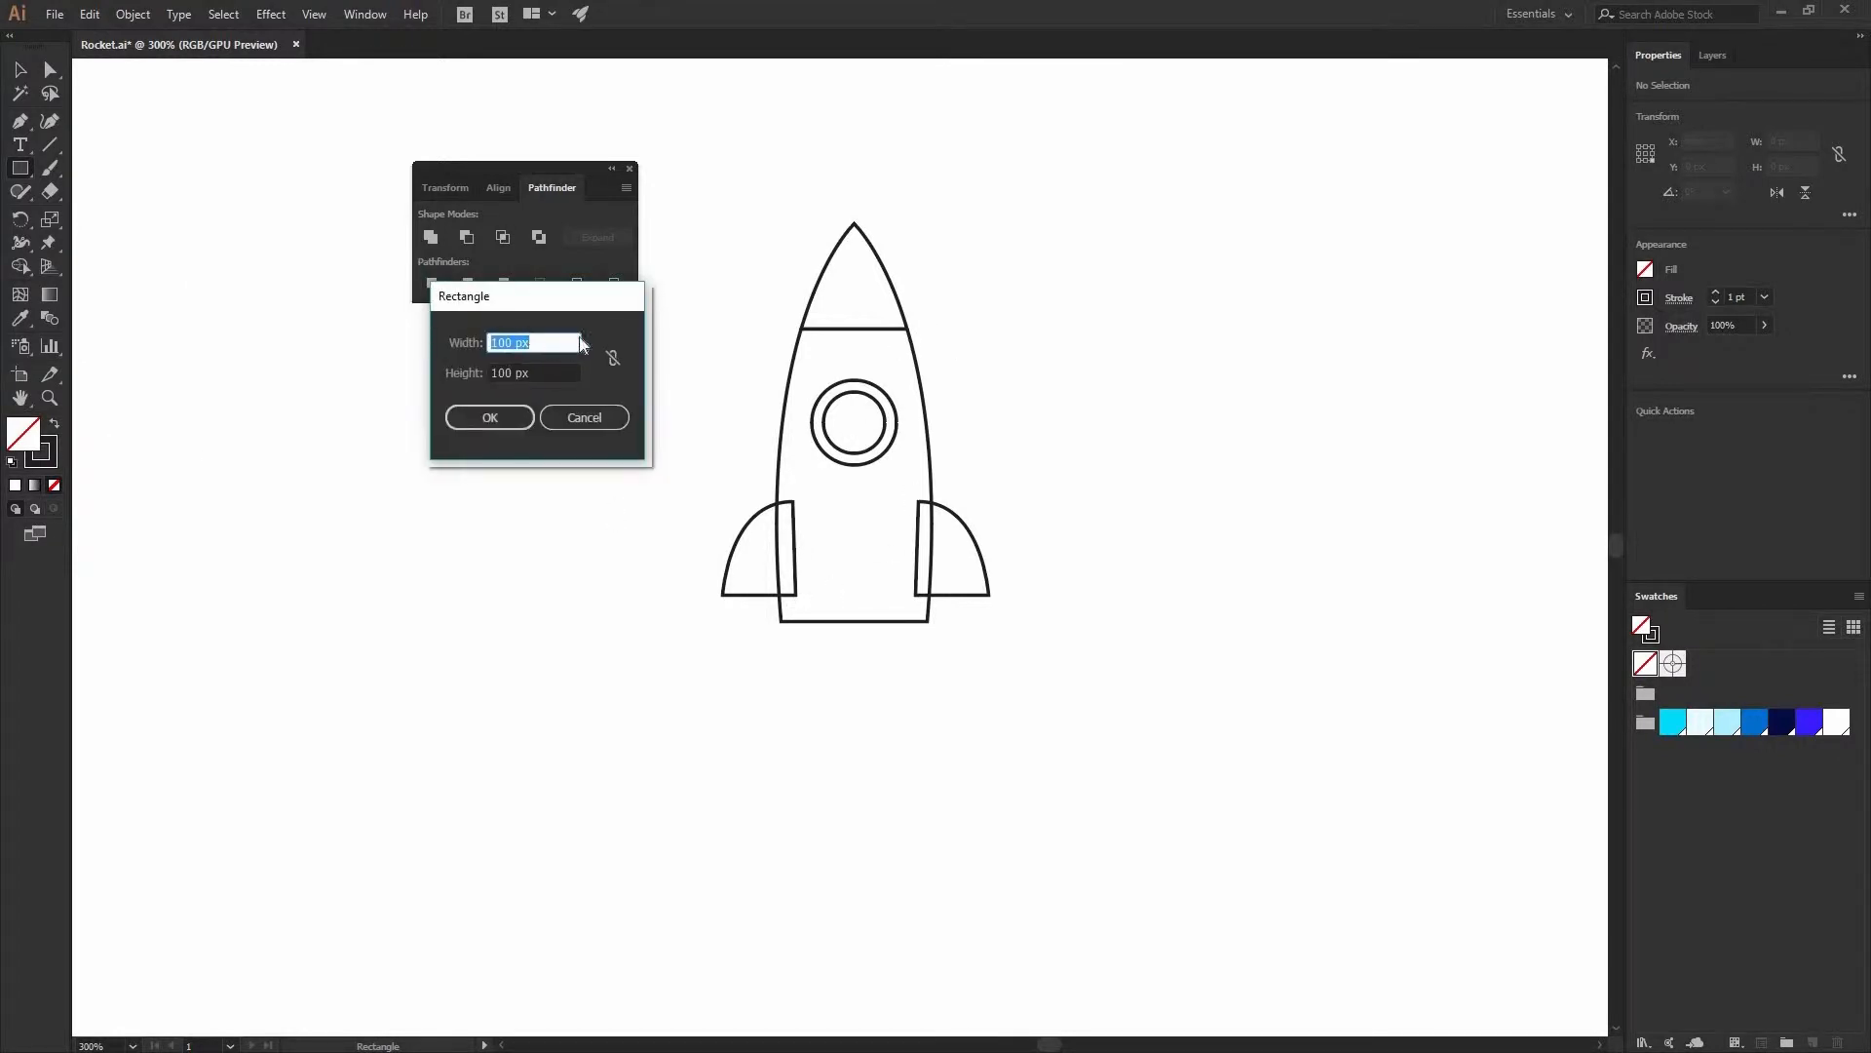
{"action": "left_click", "coordinate": [613, 358]}
{"action": "left_click", "coordinate": [526, 342]}
{"action": "type", "text": "40"}
{"action": "key", "text": "Tab"}
{"action": "type", "text": "28"}
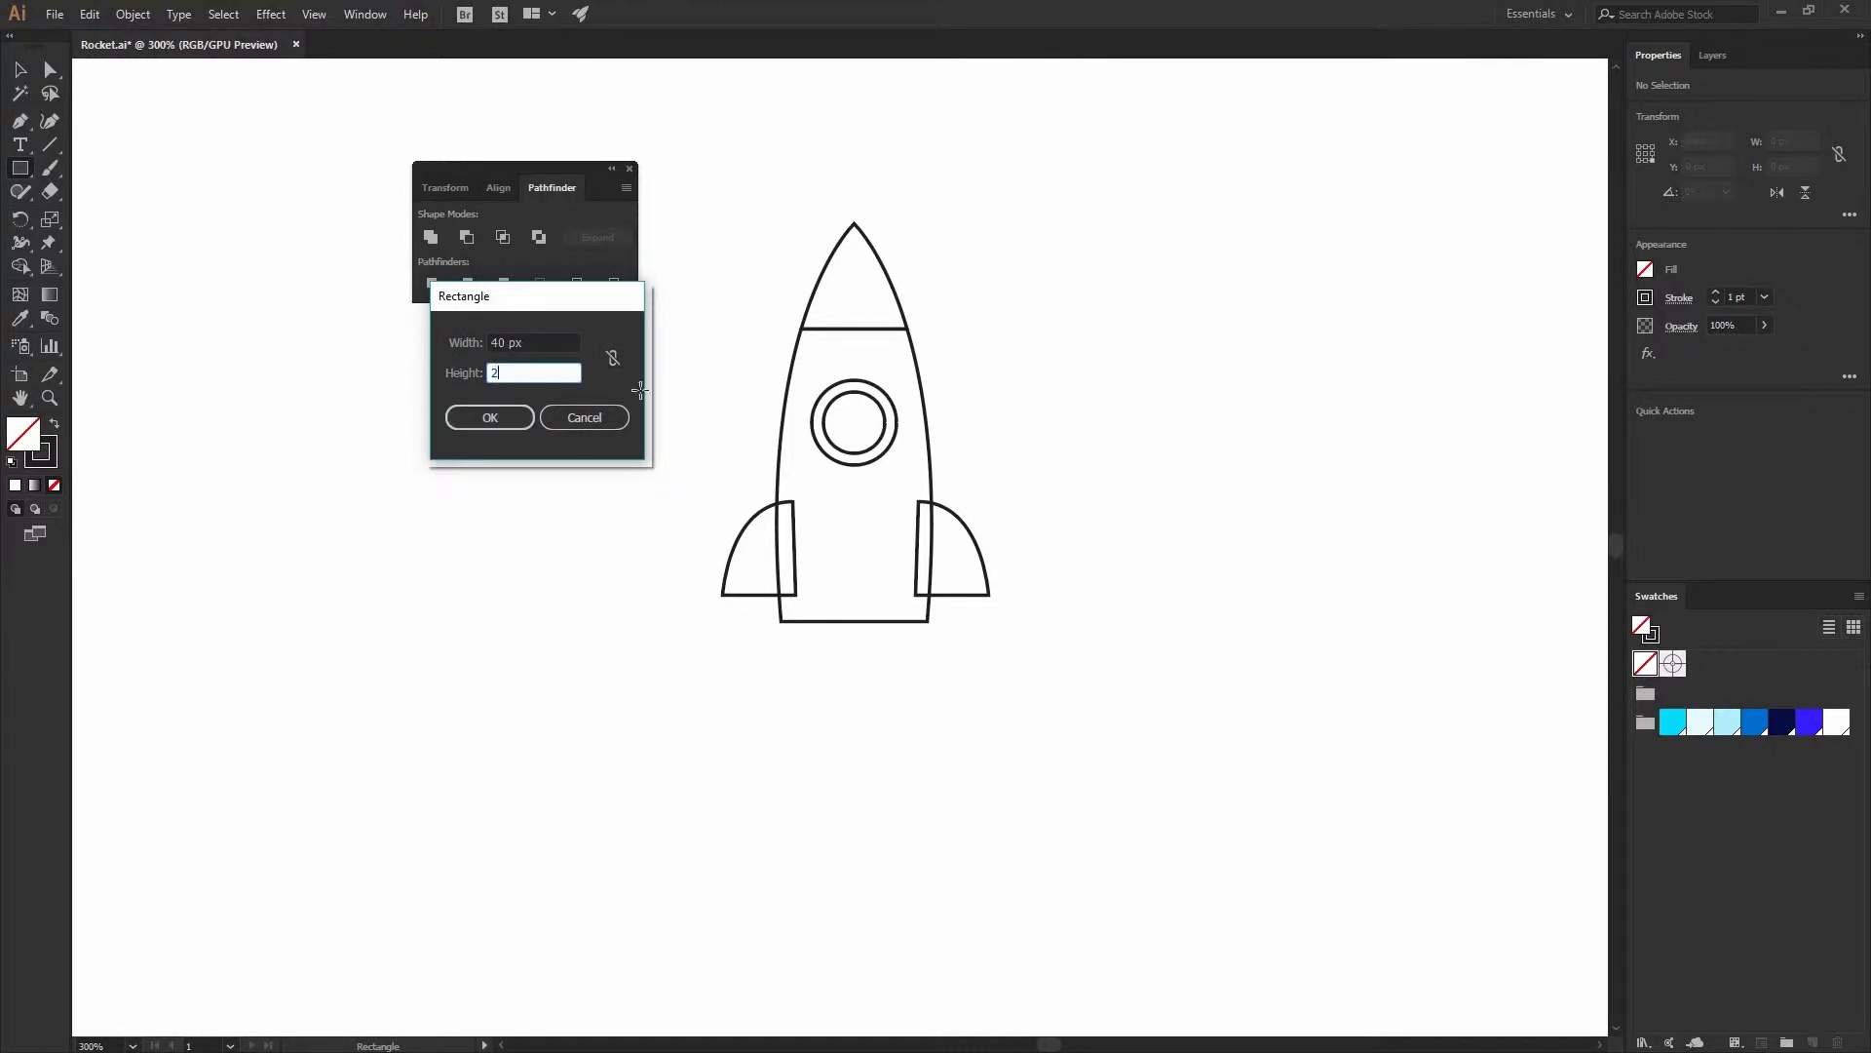
{"action": "key", "text": "Return"}
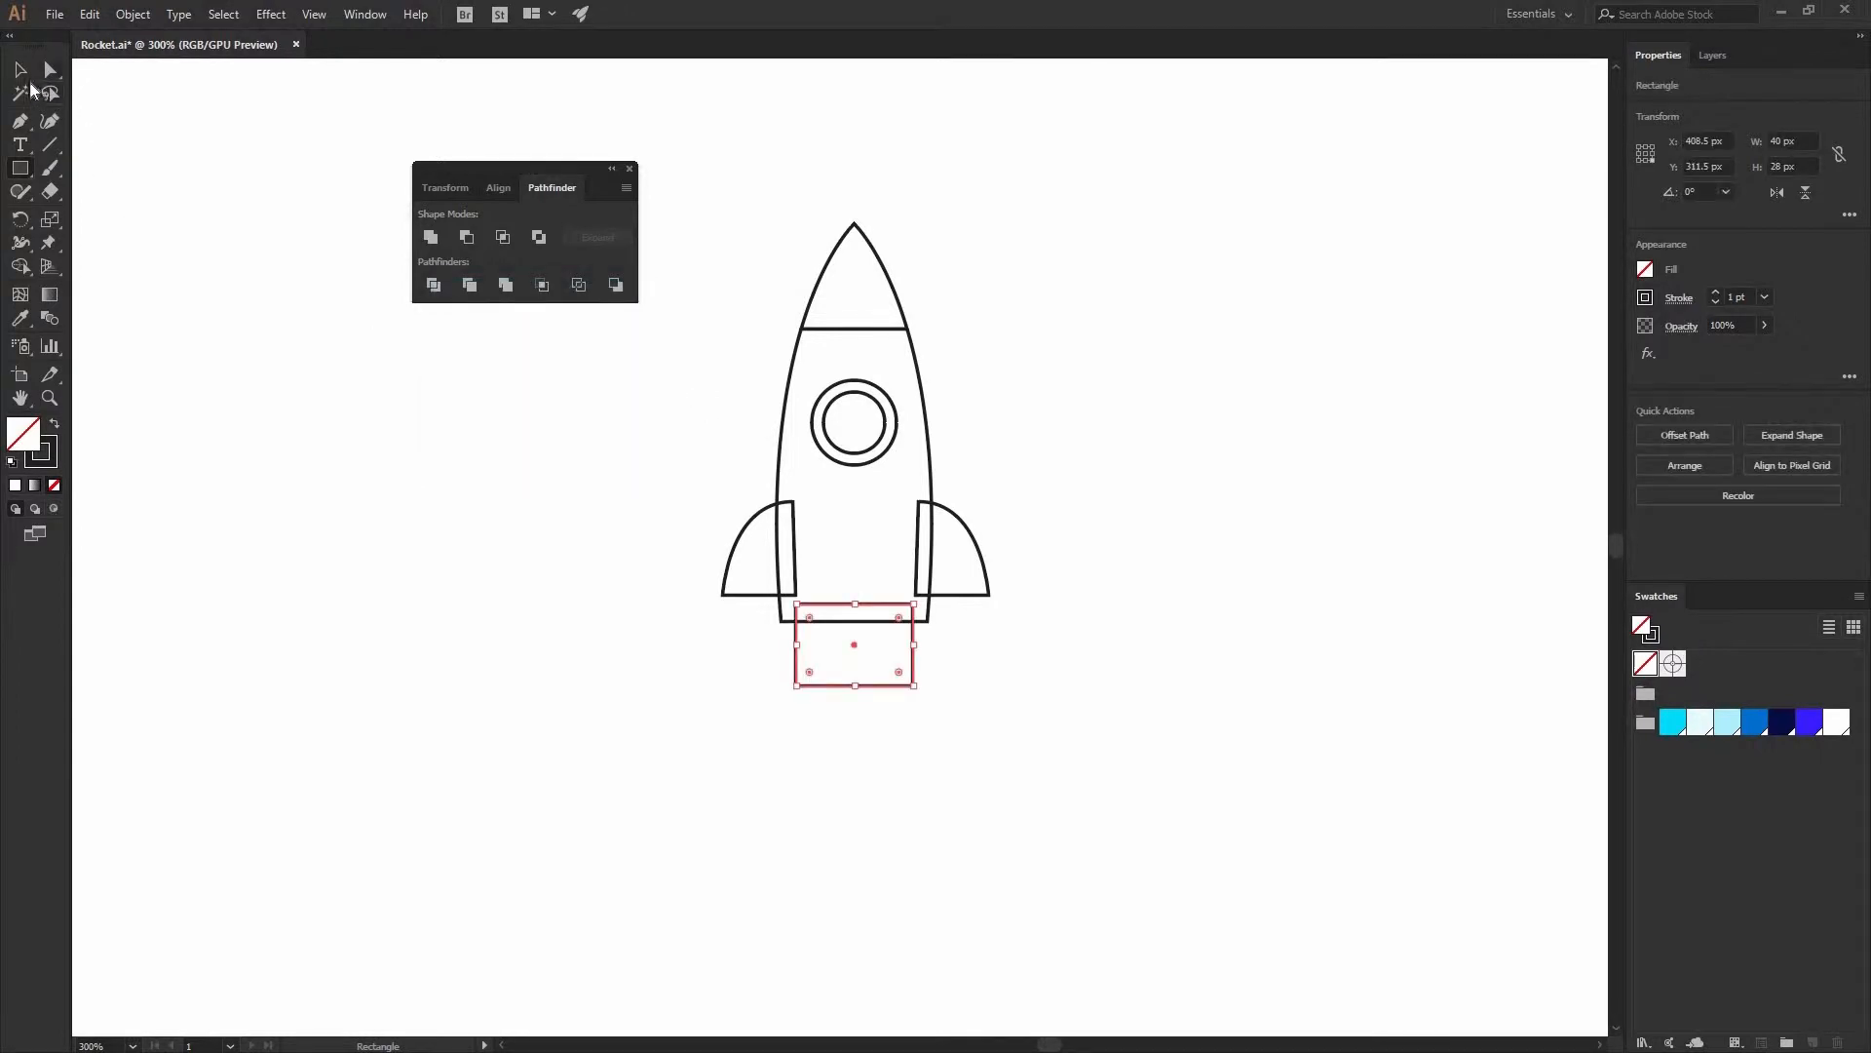
{"action": "left_click", "coordinate": [31, 89]}
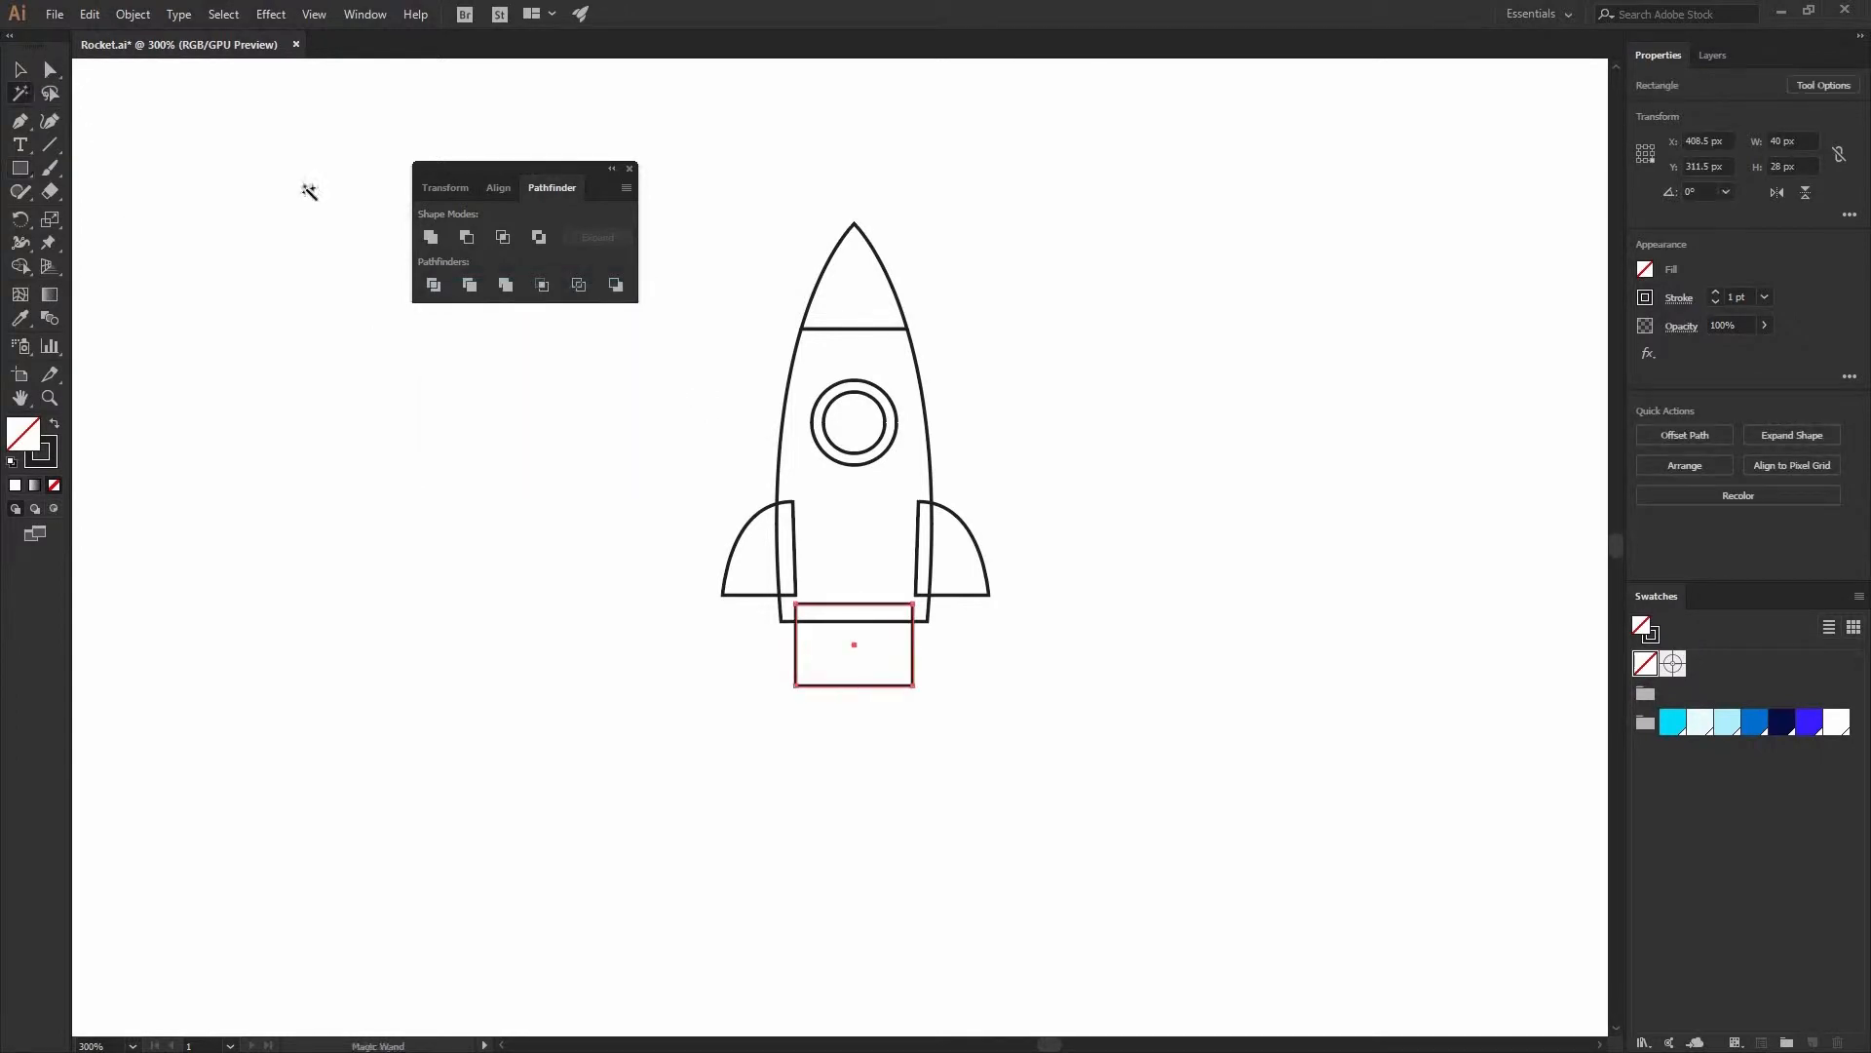
{"action": "key", "text": "v"}
{"action": "left_click", "coordinate": [598, 491]}
- Taper the rectangle into a nozzle by moving each of its two upper corner points 5 px inward
{"action": "left_click_drag", "start_coordinate": [780, 538], "coordinate": [587, 489]}
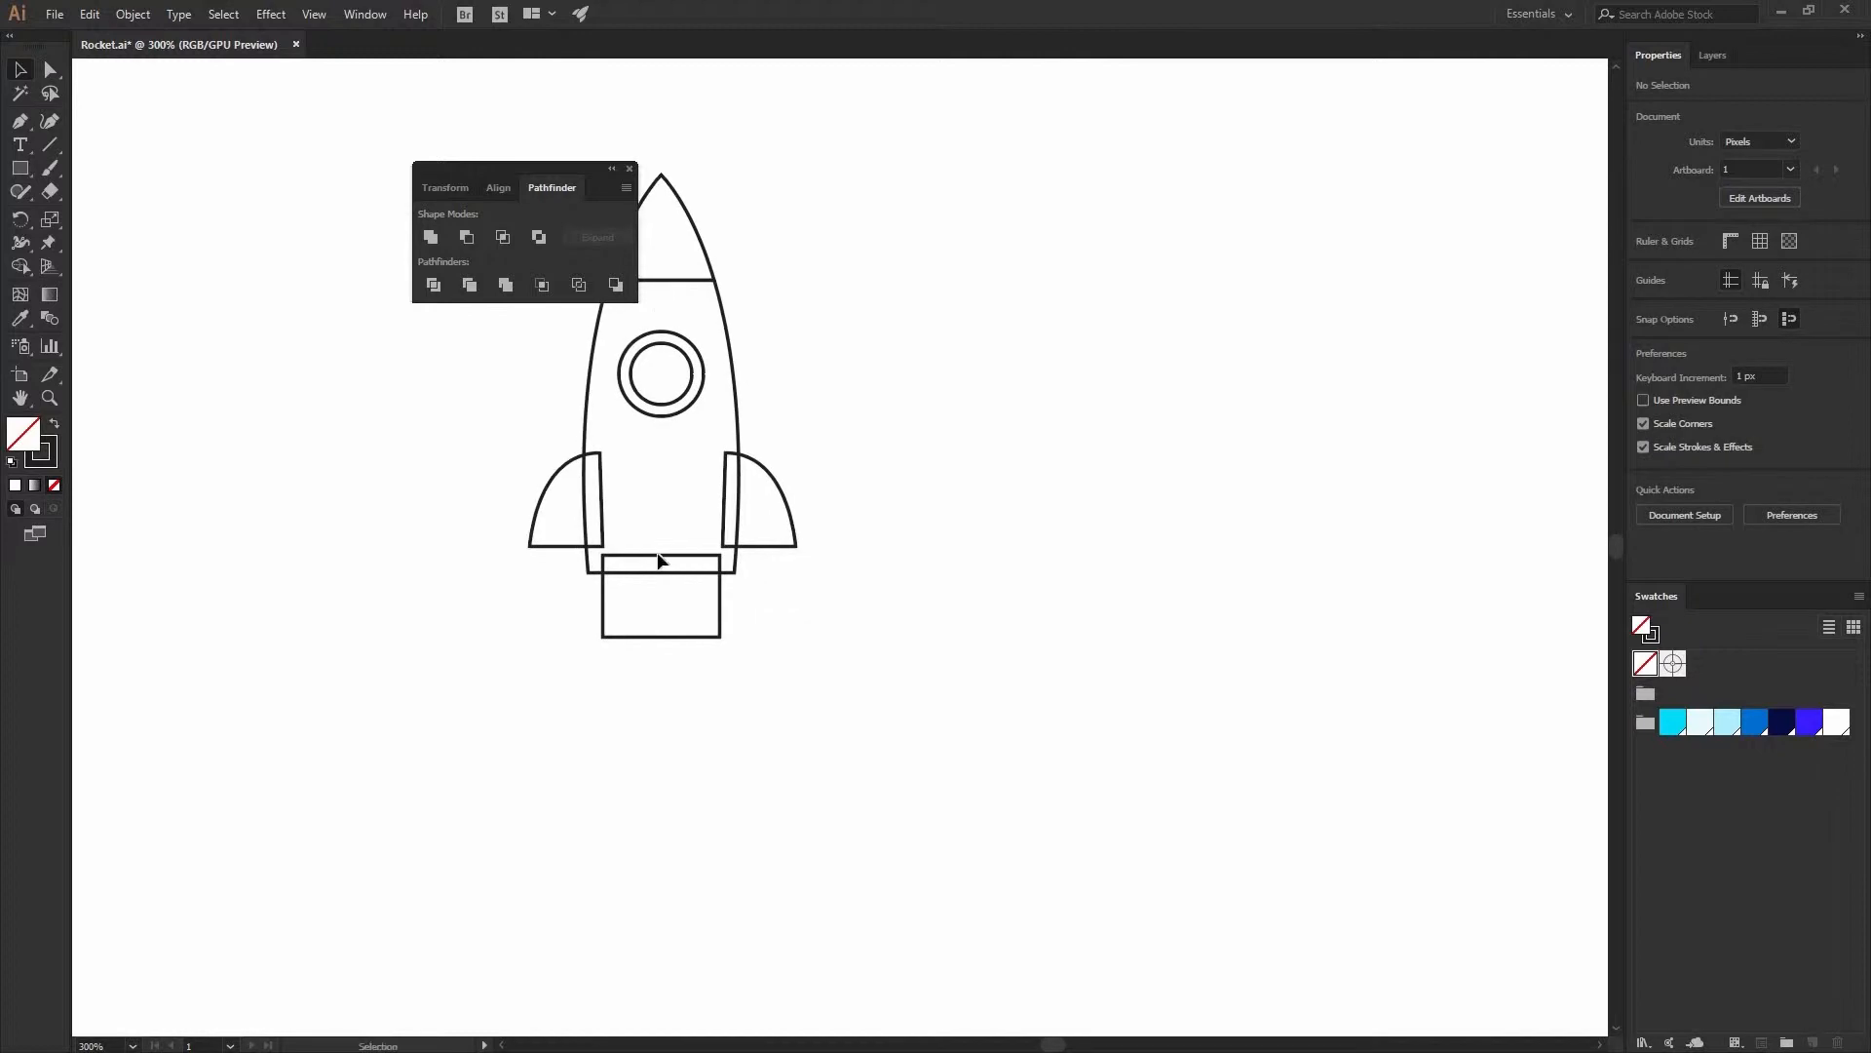
{"action": "key", "text": "a"}
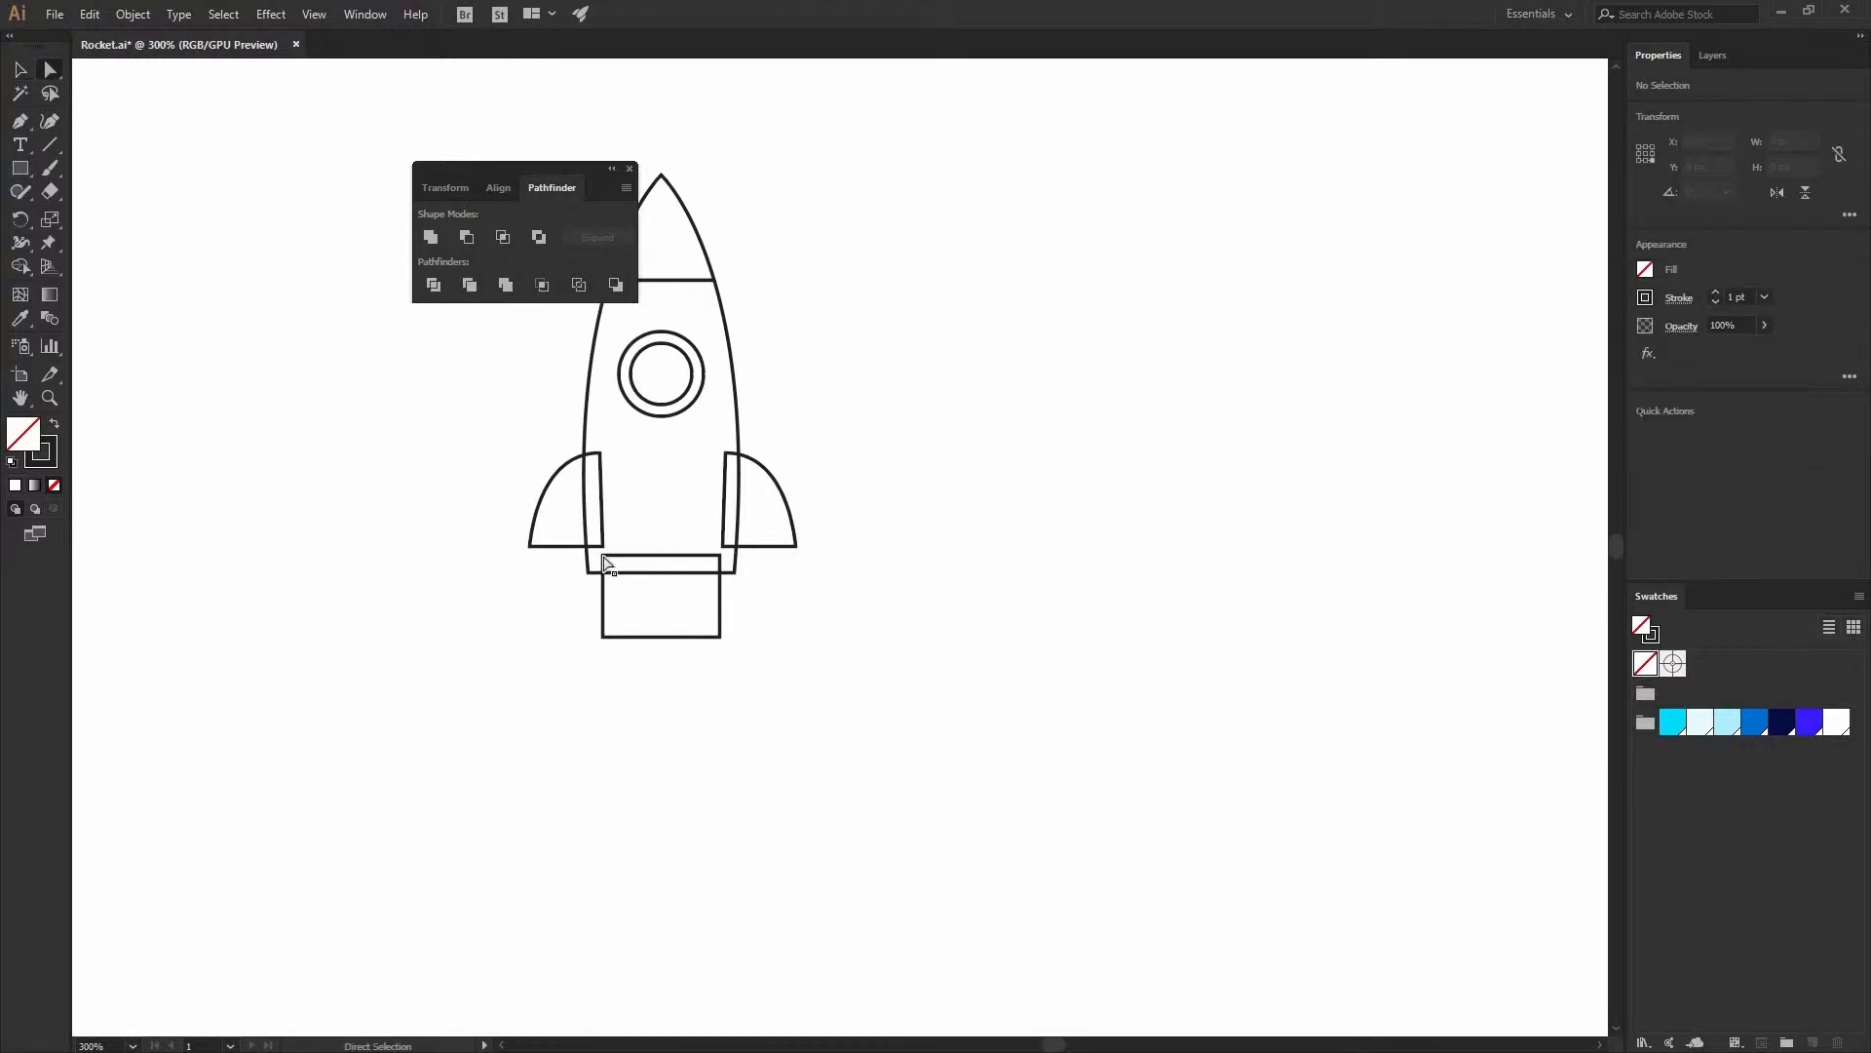
{"action": "left_click", "coordinate": [602, 557]}
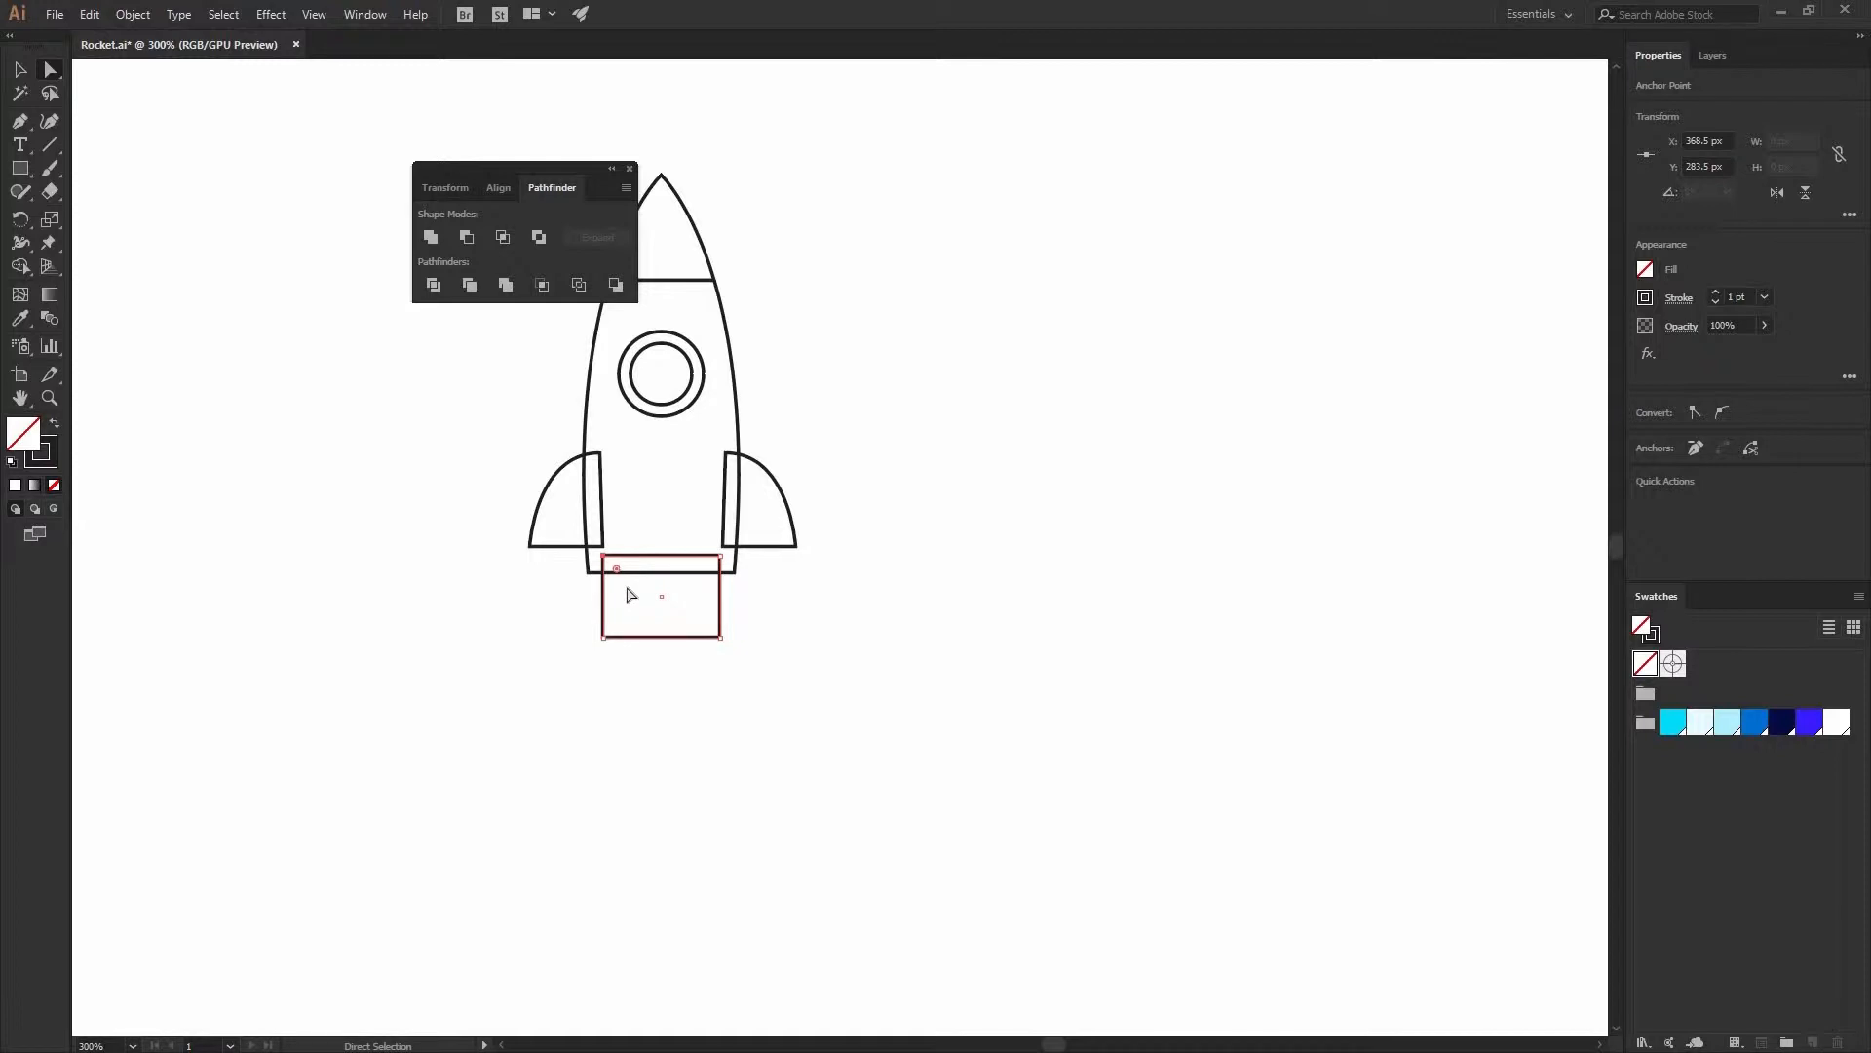
{"action": "key", "text": "Right"}
{"action": "key", "text": "Right"}
{"action": "key", "text": "Right"}
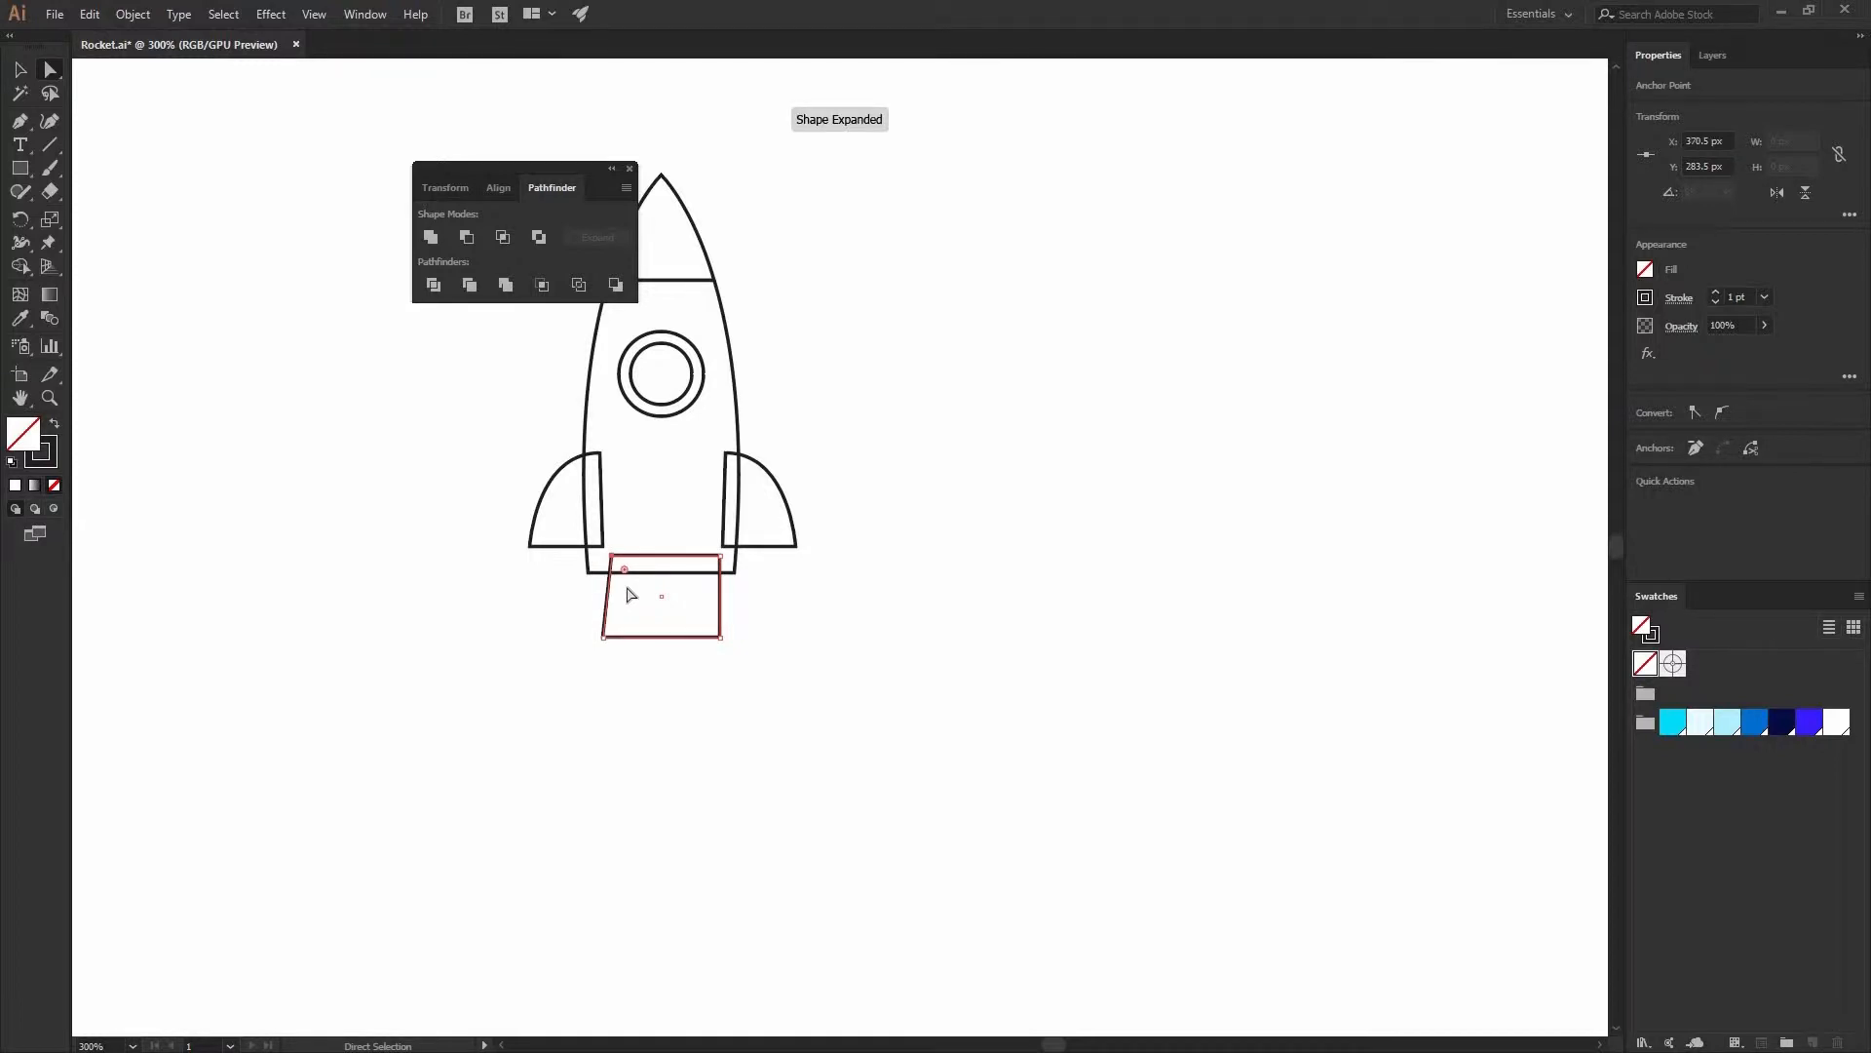
{"action": "key", "text": "Right"}
{"action": "key", "text": "Right"}
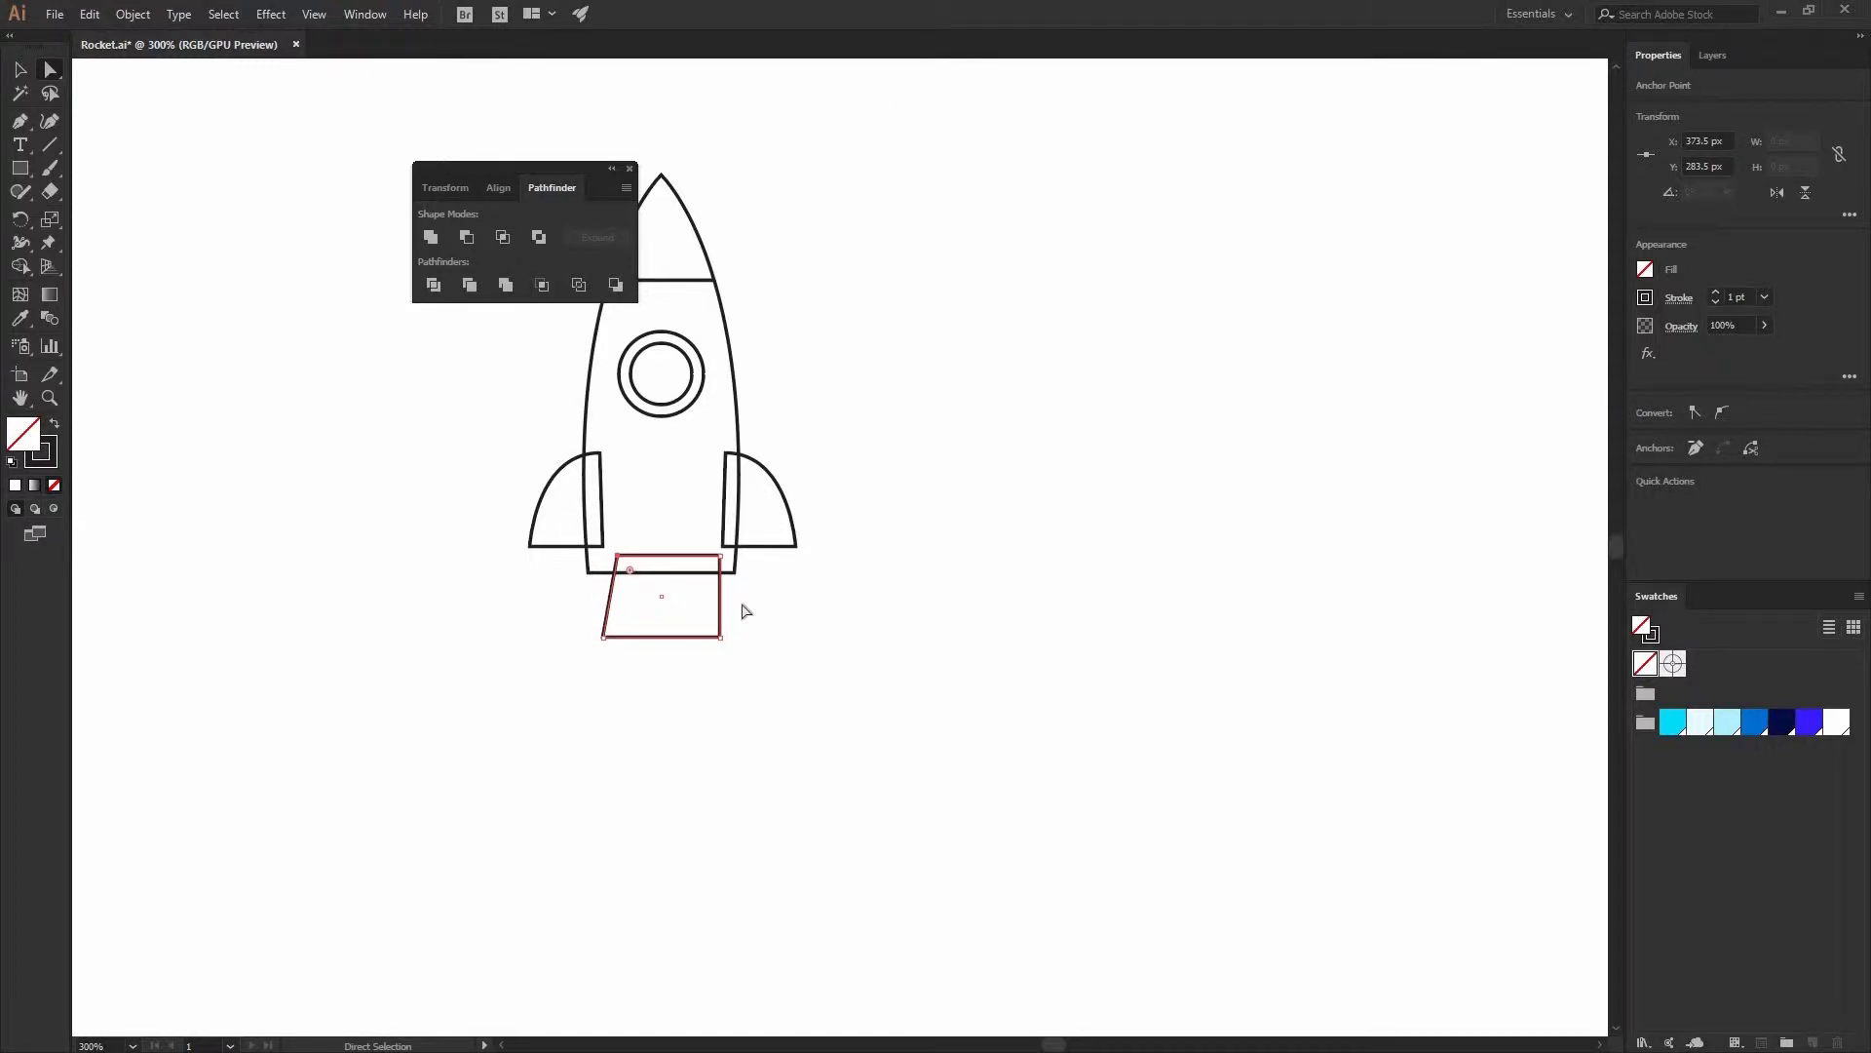
{"action": "key", "text": "Left"}
{"action": "key", "text": "Left"}
{"action": "key", "text": "Left"}
{"action": "key", "text": "Left"}
{"action": "left_click", "coordinate": [558, 536]}
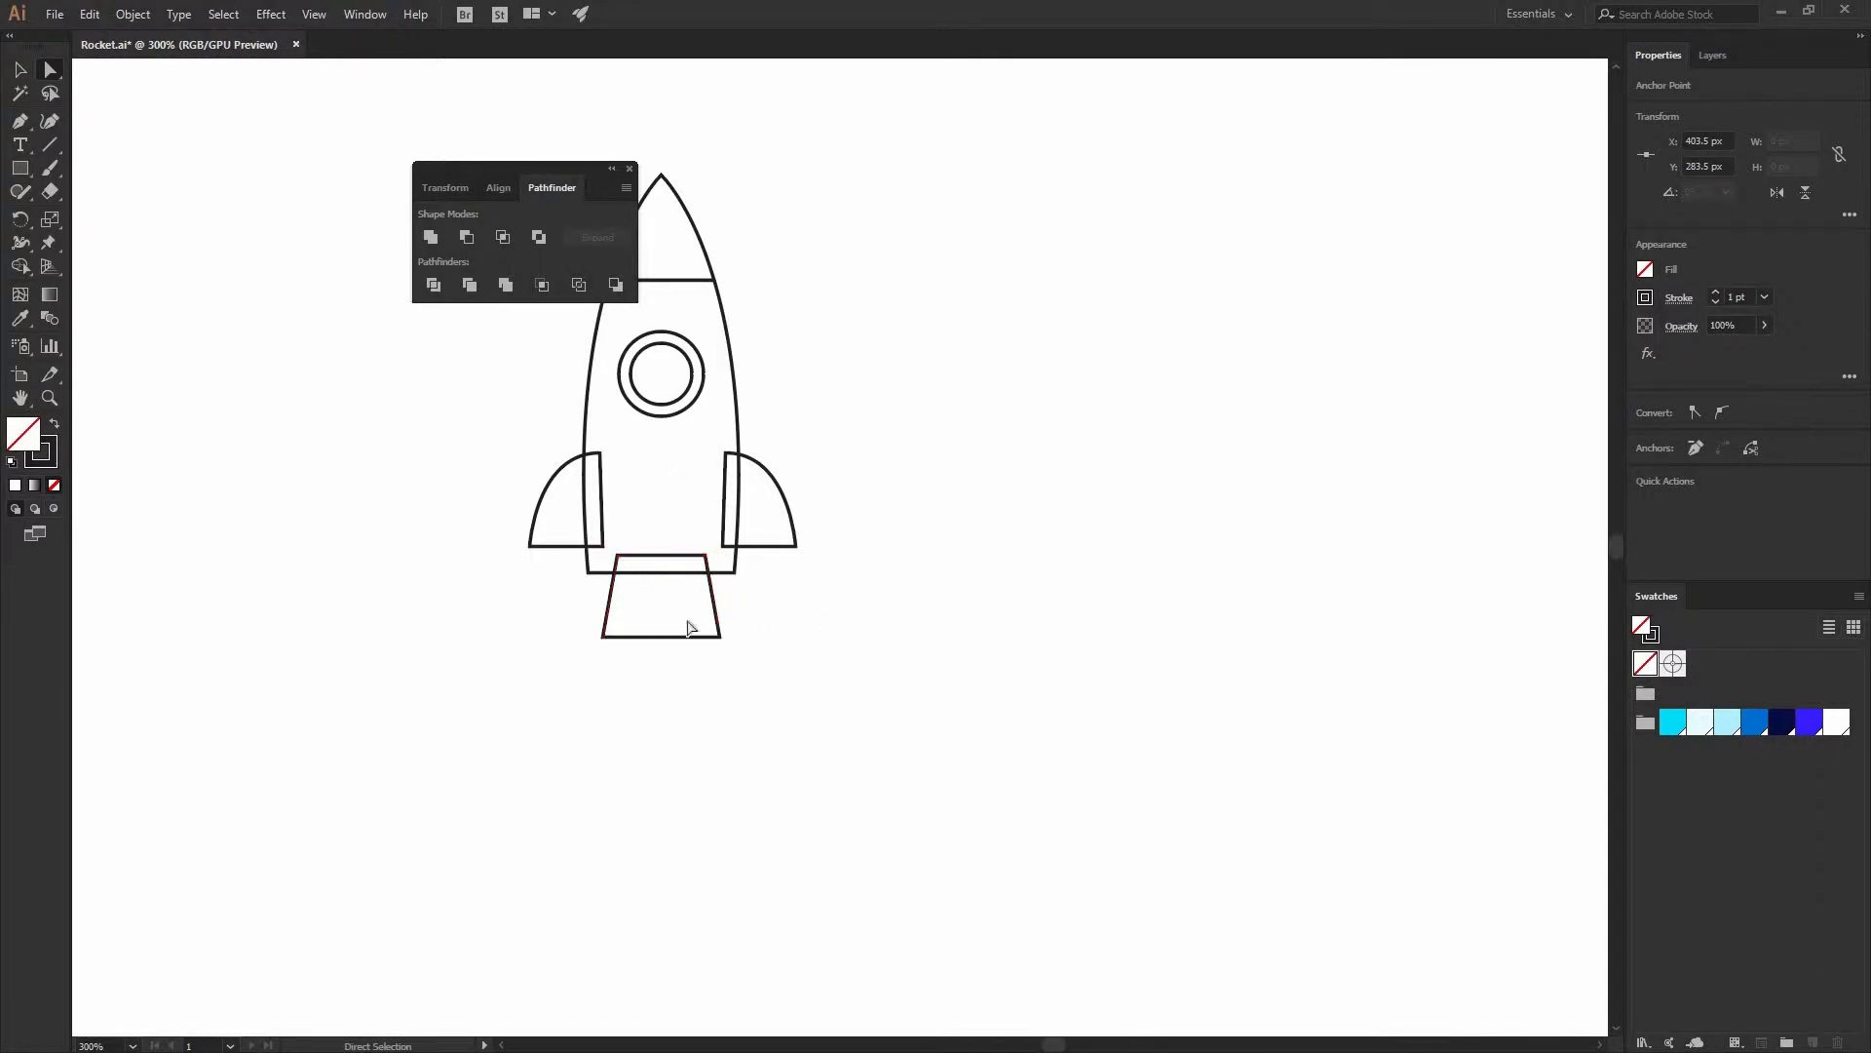
- Move the tapered nozzle up so it overlaps further into the rocket's base, fine-tuning its height by small nudges
{"action": "key", "text": "c"}
{"action": "key", "text": "v"}
{"action": "left_click_drag", "start_coordinate": [719, 616], "coordinate": [717, 593]}
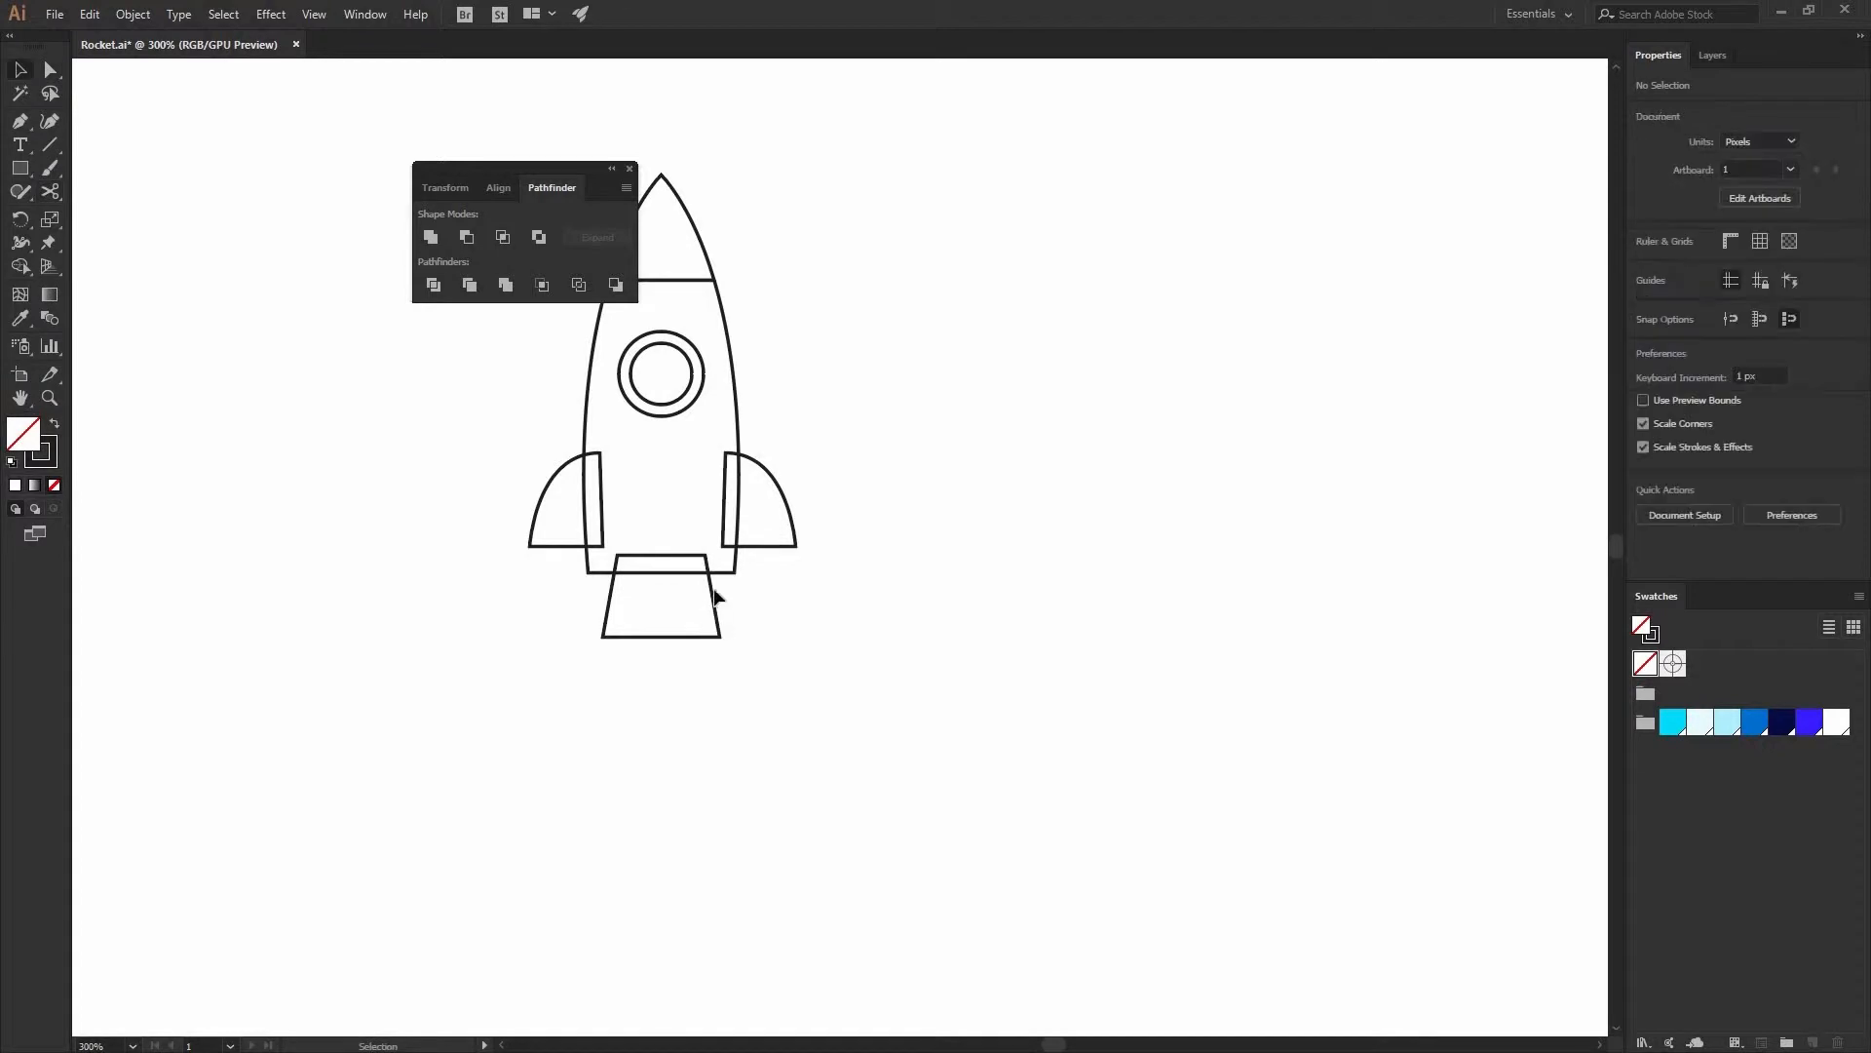
{"action": "left_click_drag", "start_coordinate": [981, 585], "coordinate": [1109, 704]}
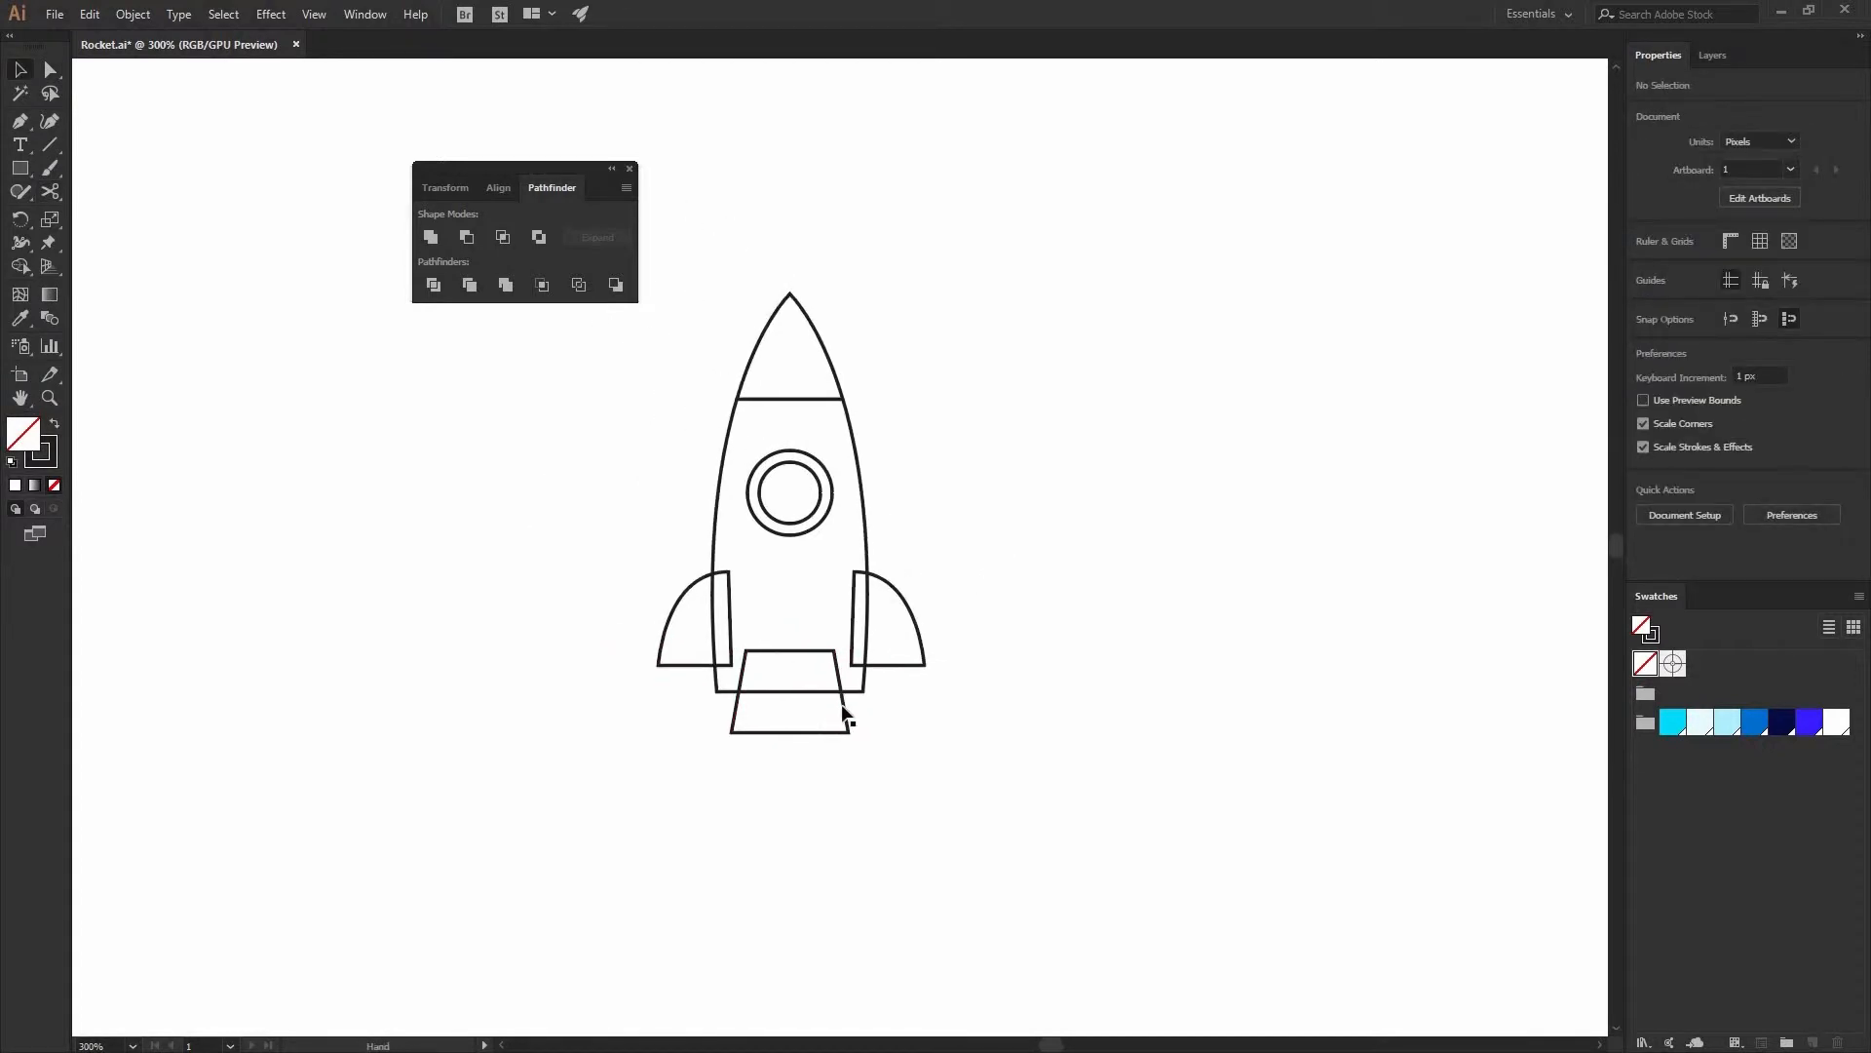
{"action": "left_click", "coordinate": [845, 711]}
{"action": "key", "text": "Down"}
{"action": "key", "text": "Down"}
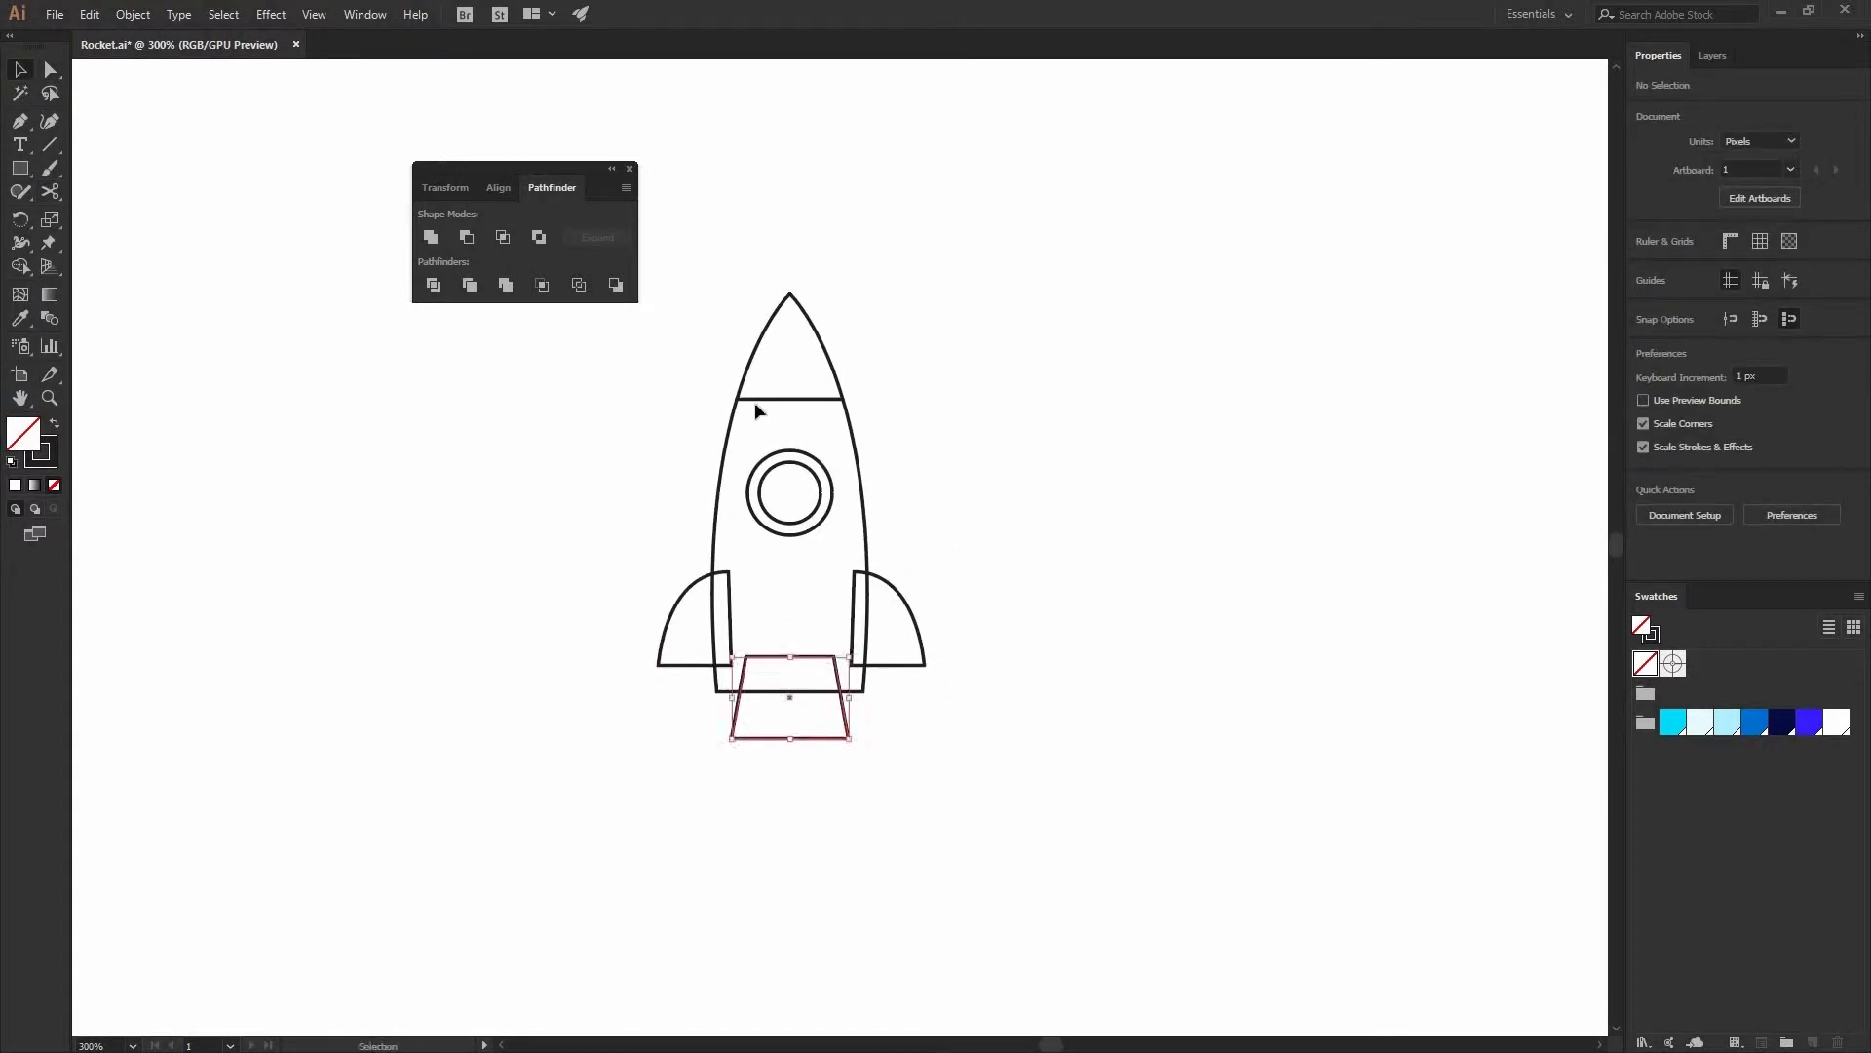
{"action": "left_click", "coordinate": [653, 460]}
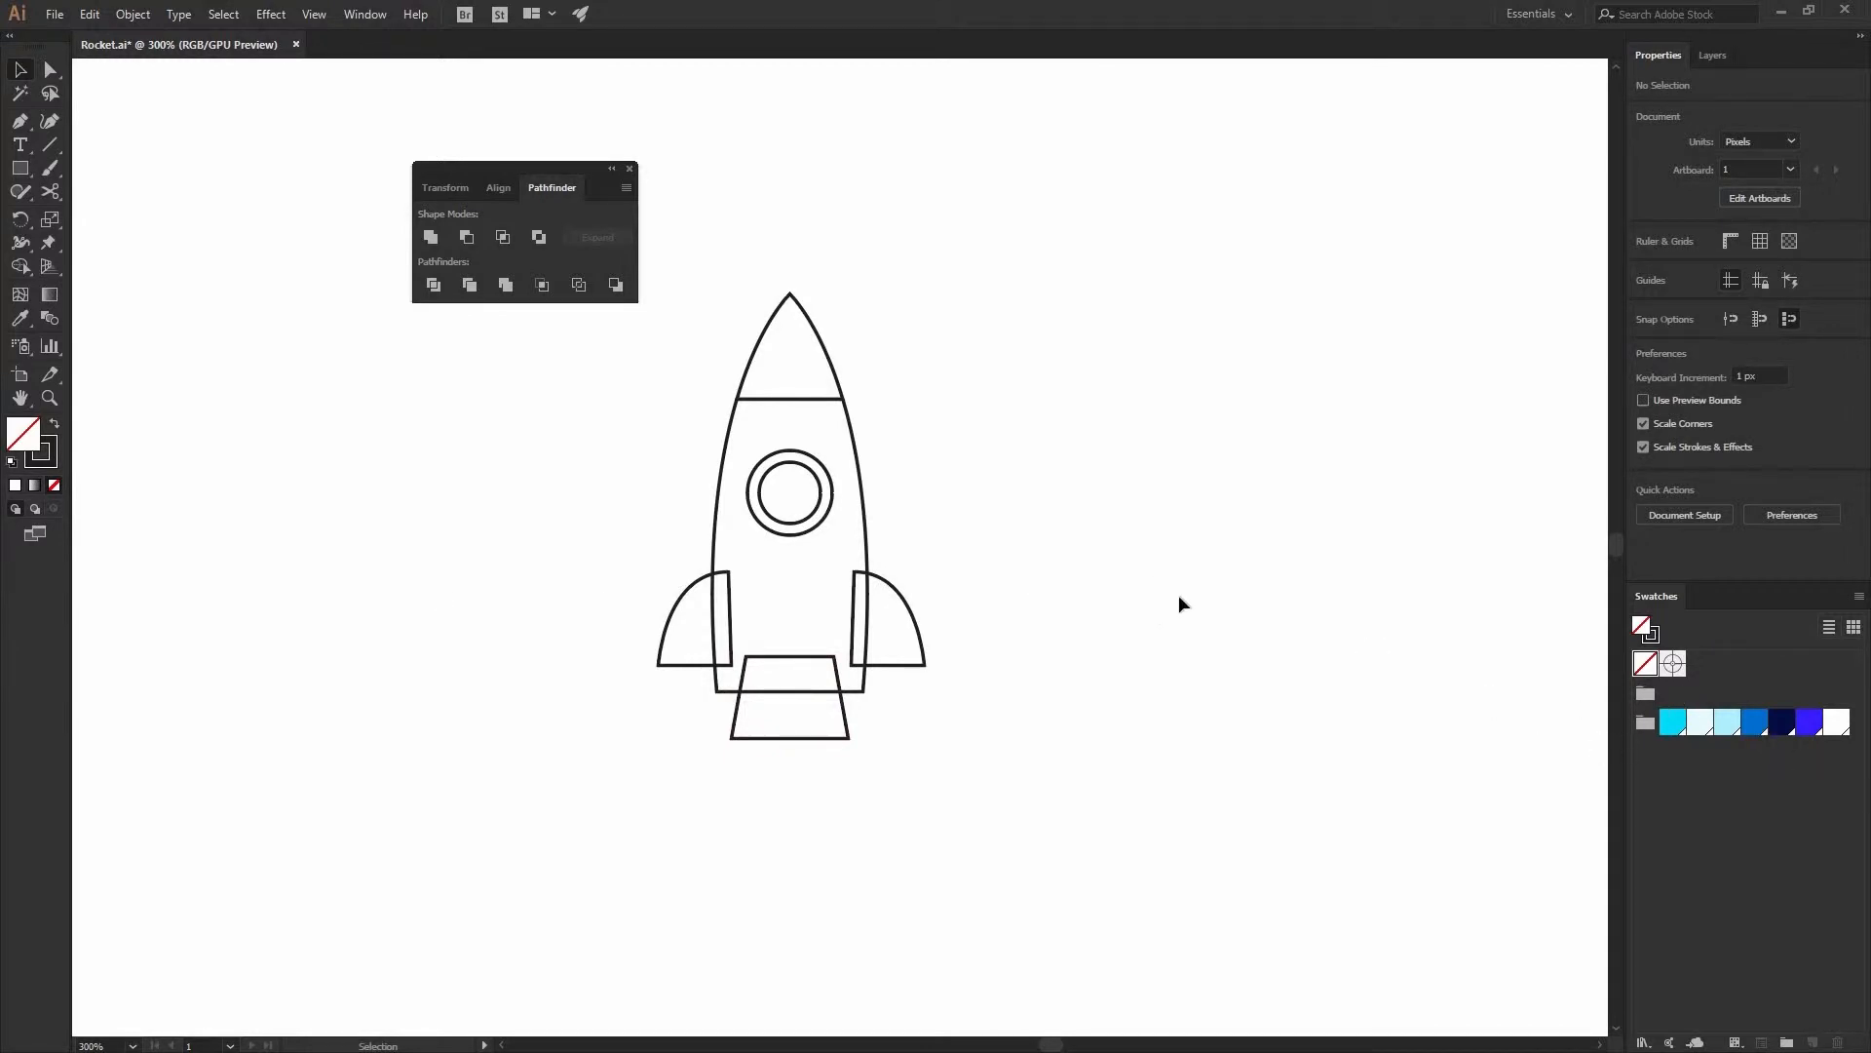
- Remove the stroke from the window's inner circle and fill it with the blue-violet swatch
{"action": "left_click", "coordinate": [821, 493]}
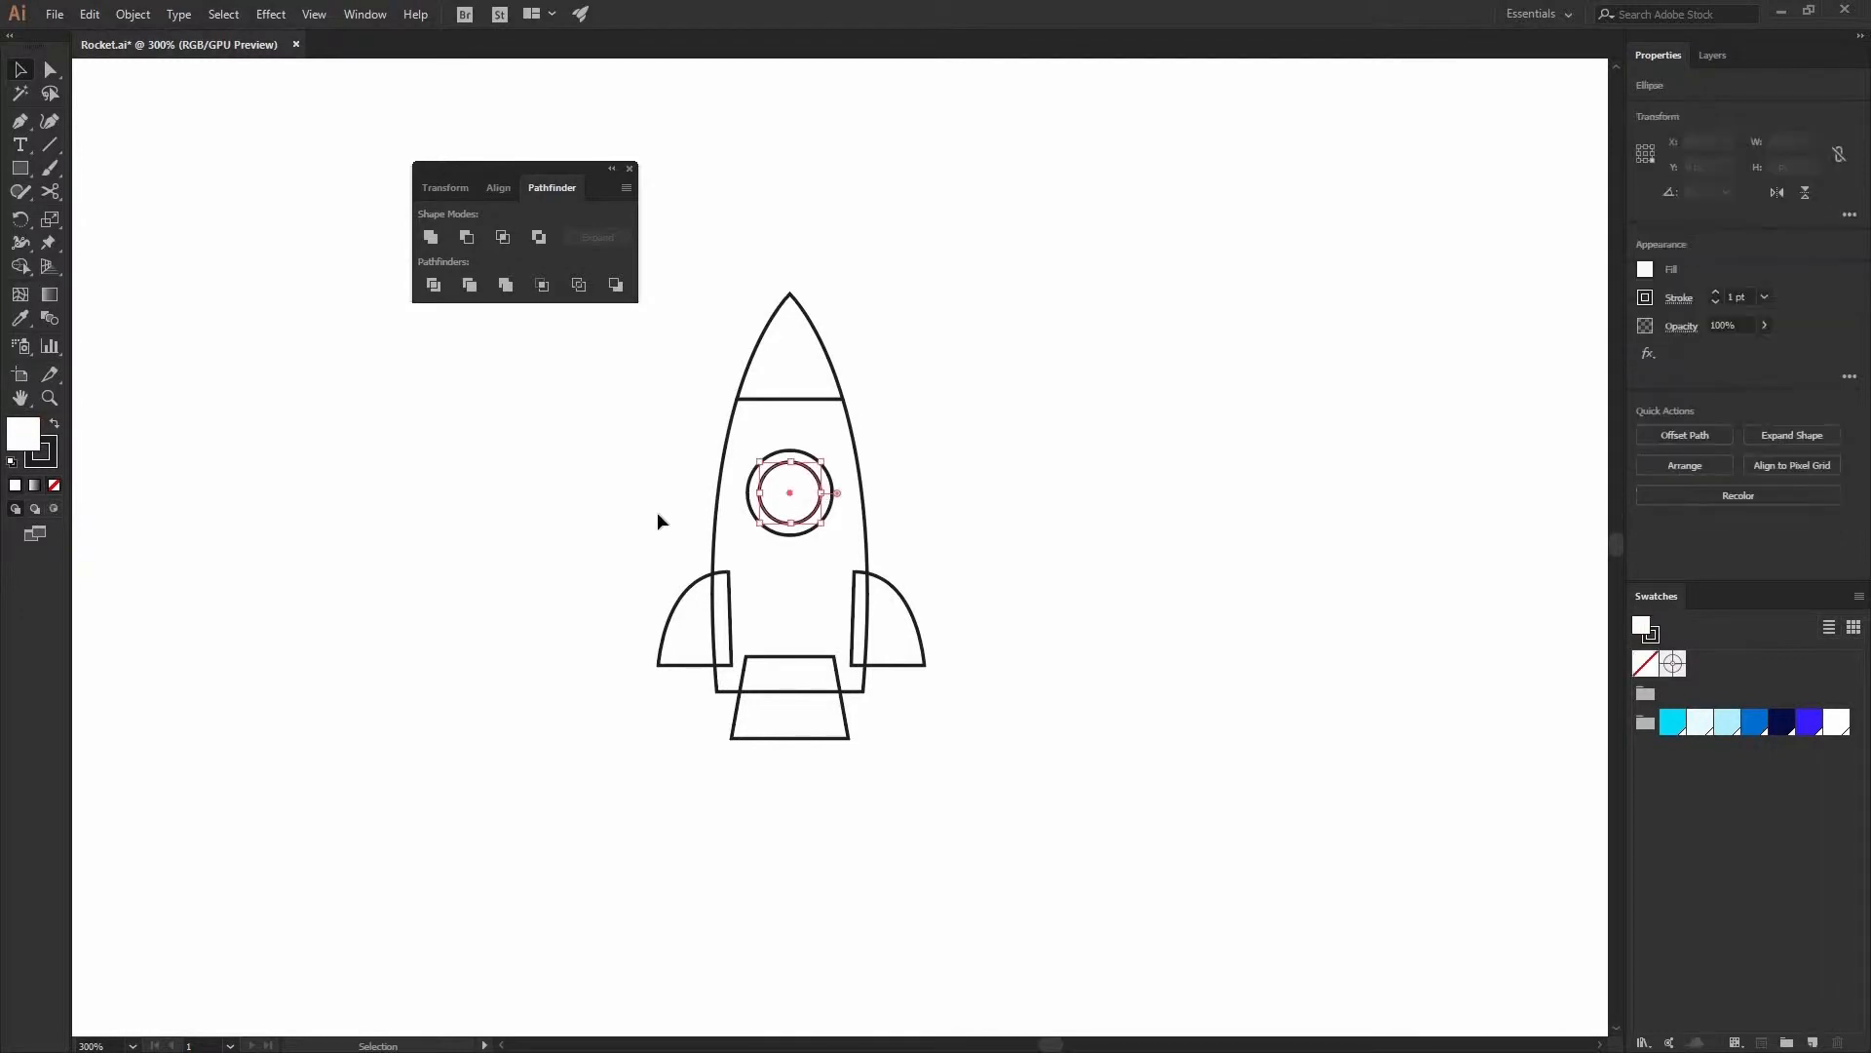
{"action": "left_click", "coordinate": [54, 484]}
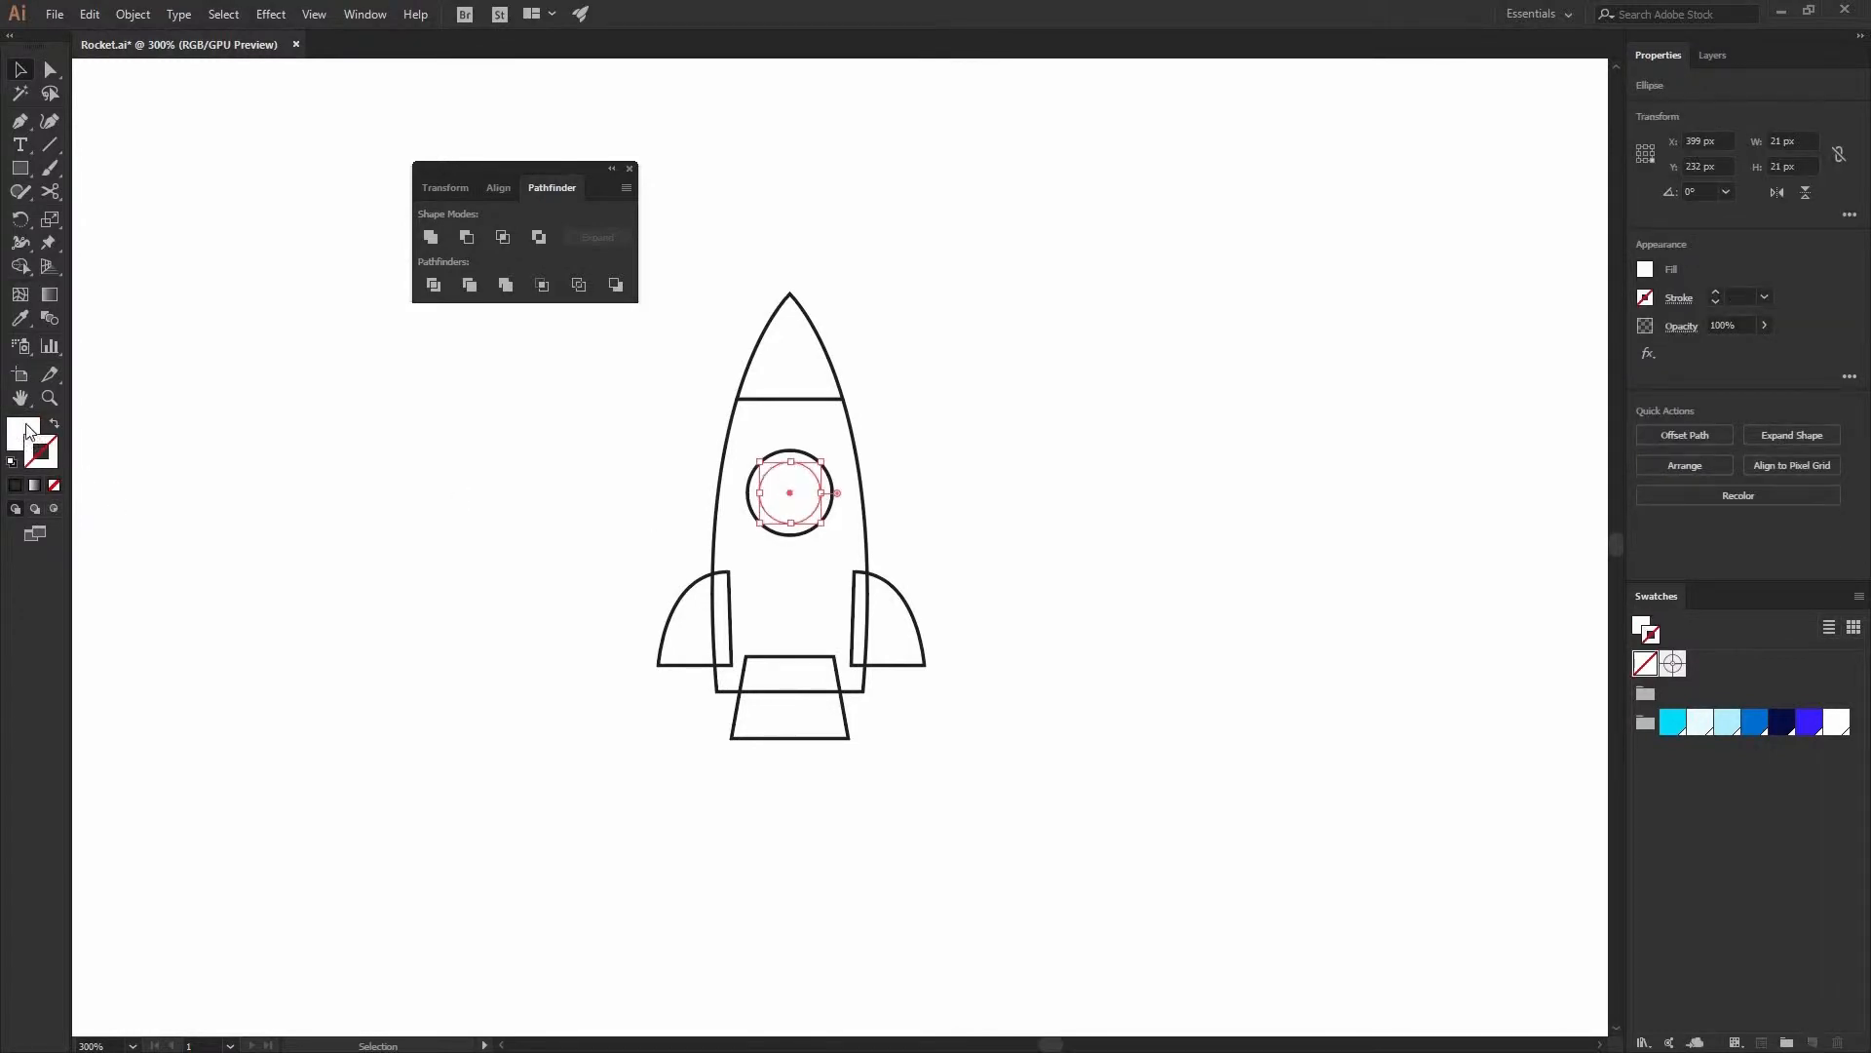
{"action": "left_click", "coordinate": [1809, 721]}
{"action": "left_click", "coordinate": [866, 573]}
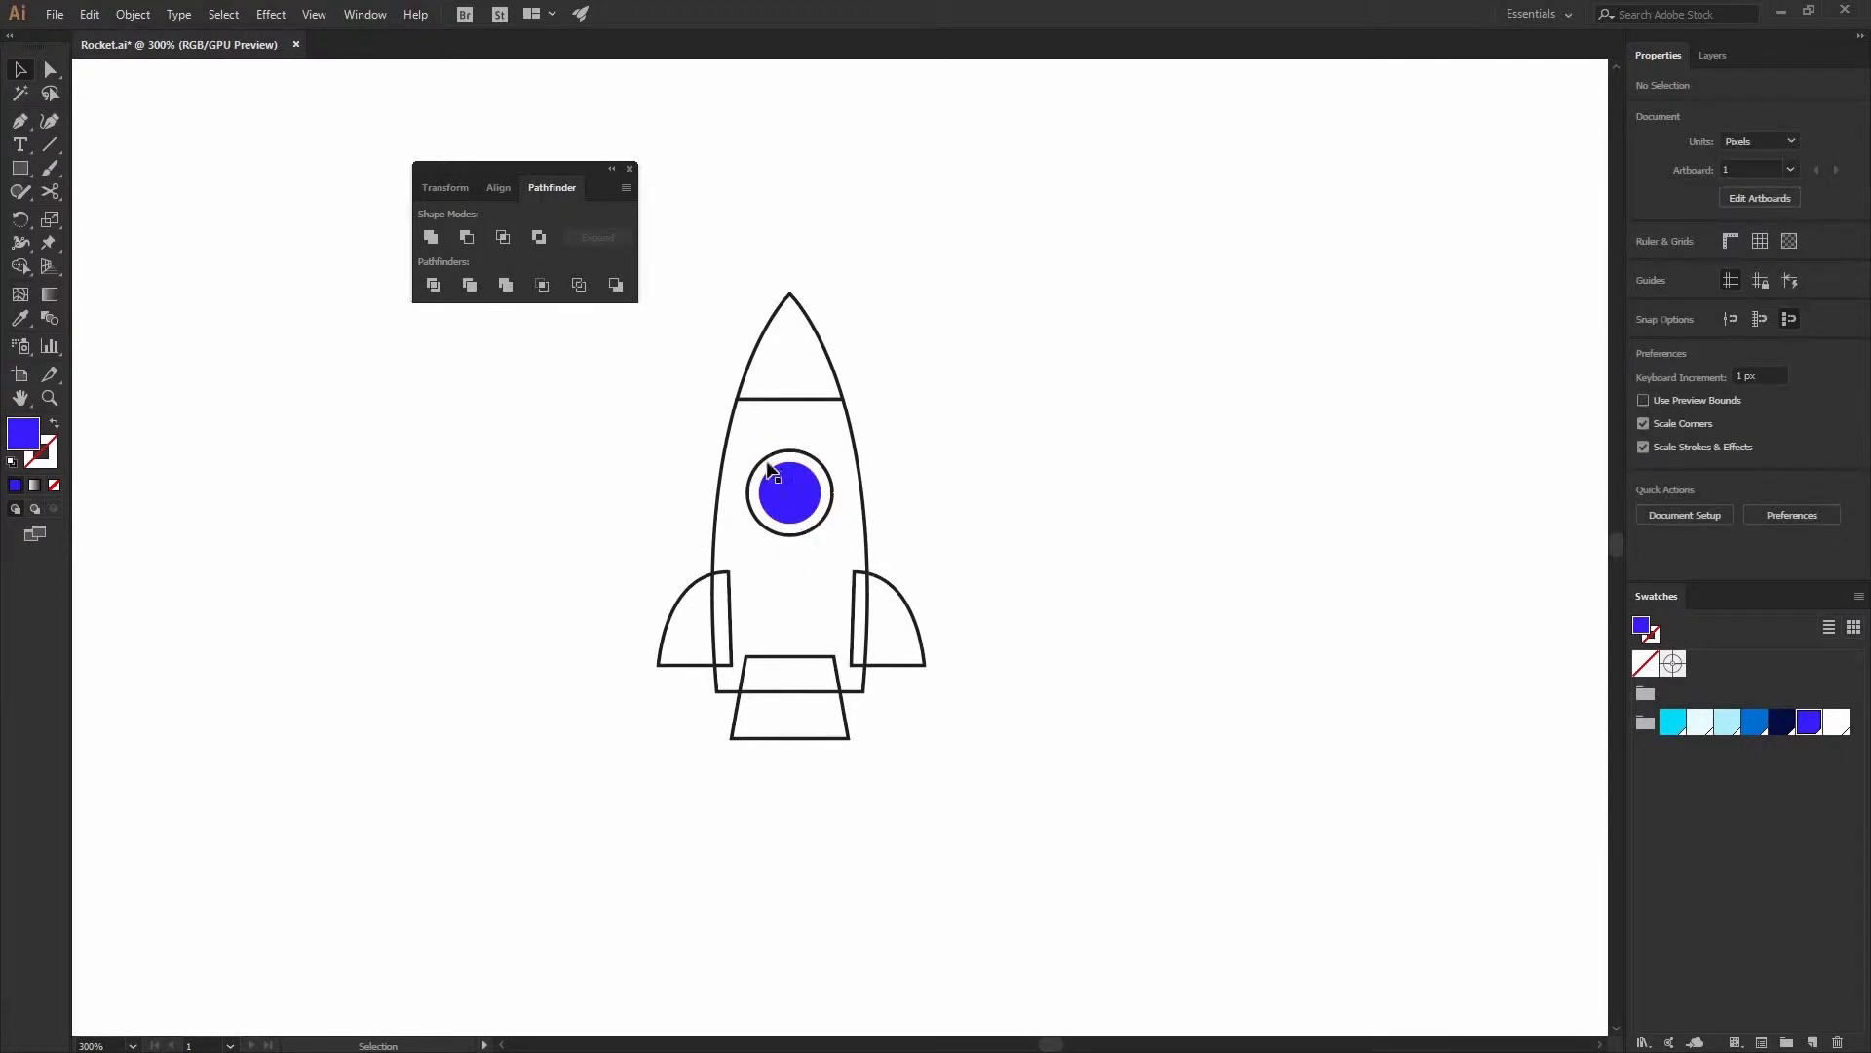
- Show the gradient controls beside the rocket and apply a linear gradient fill to the window's inner circle
{"action": "left_click", "coordinate": [360, 15]}
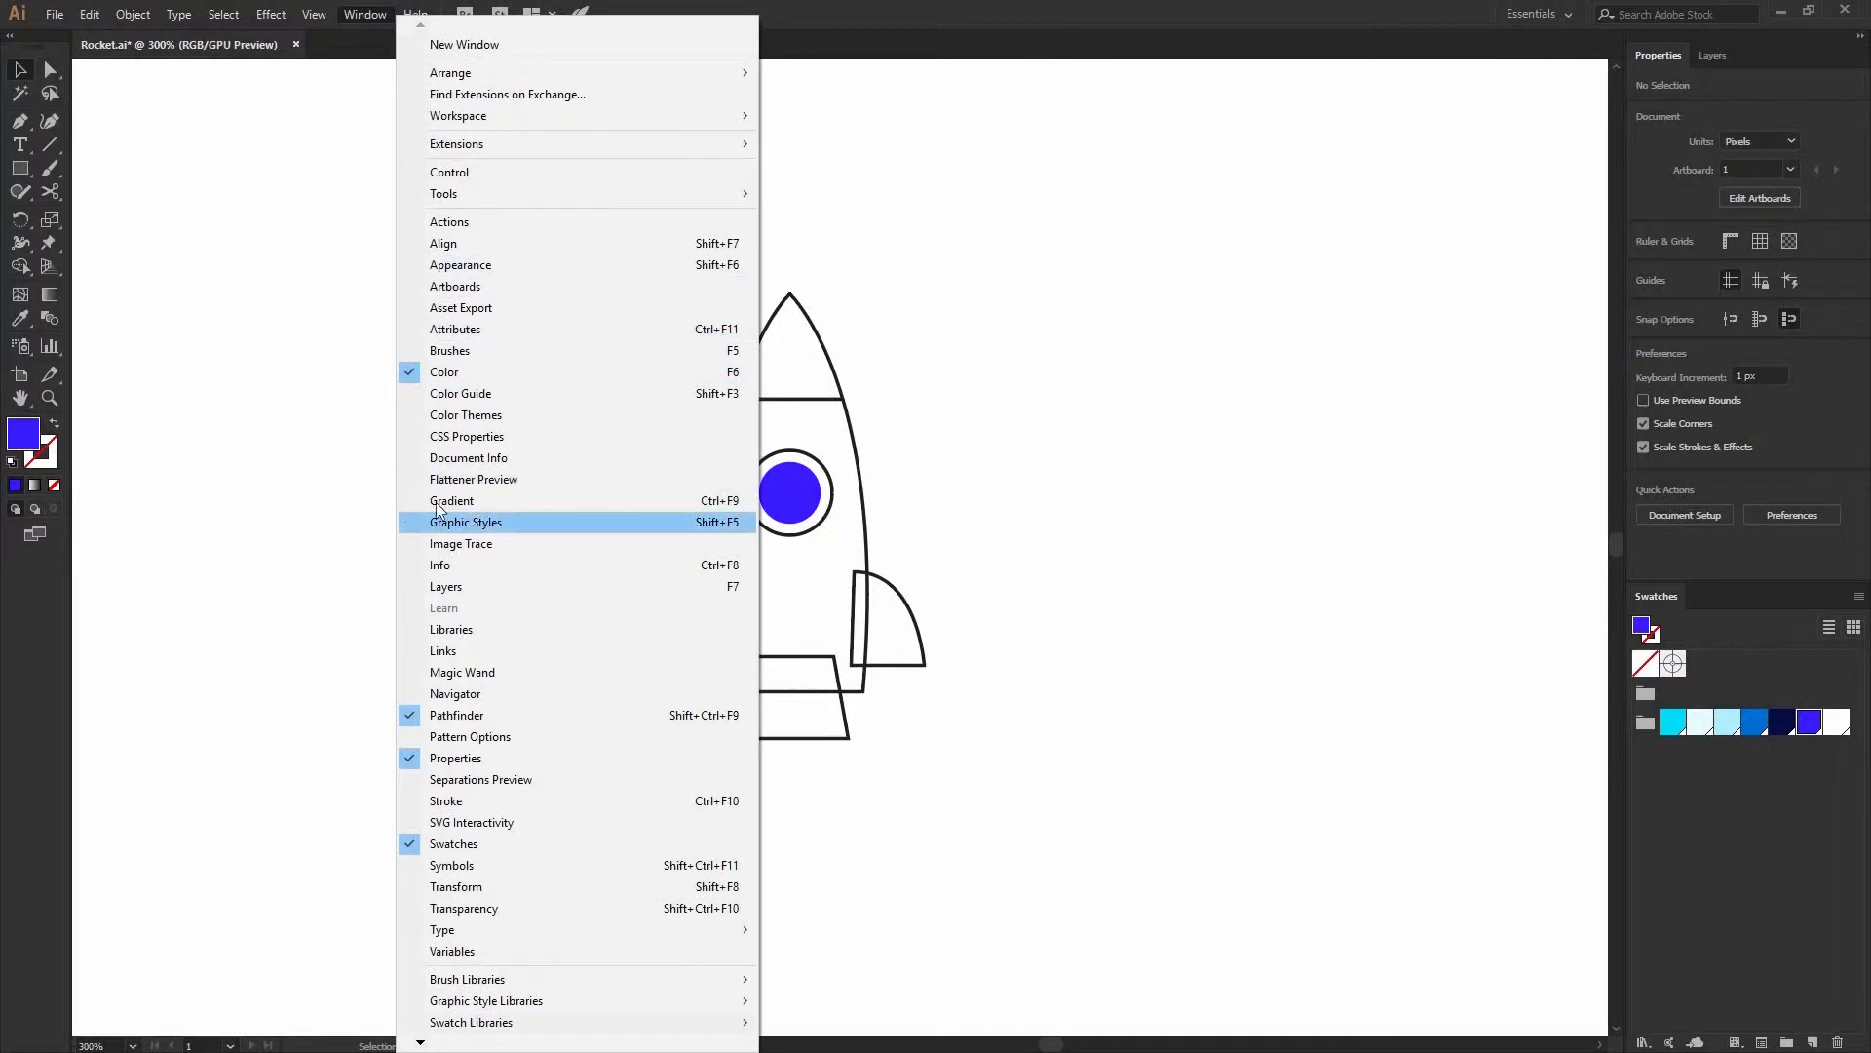
{"action": "left_click", "coordinate": [540, 500]}
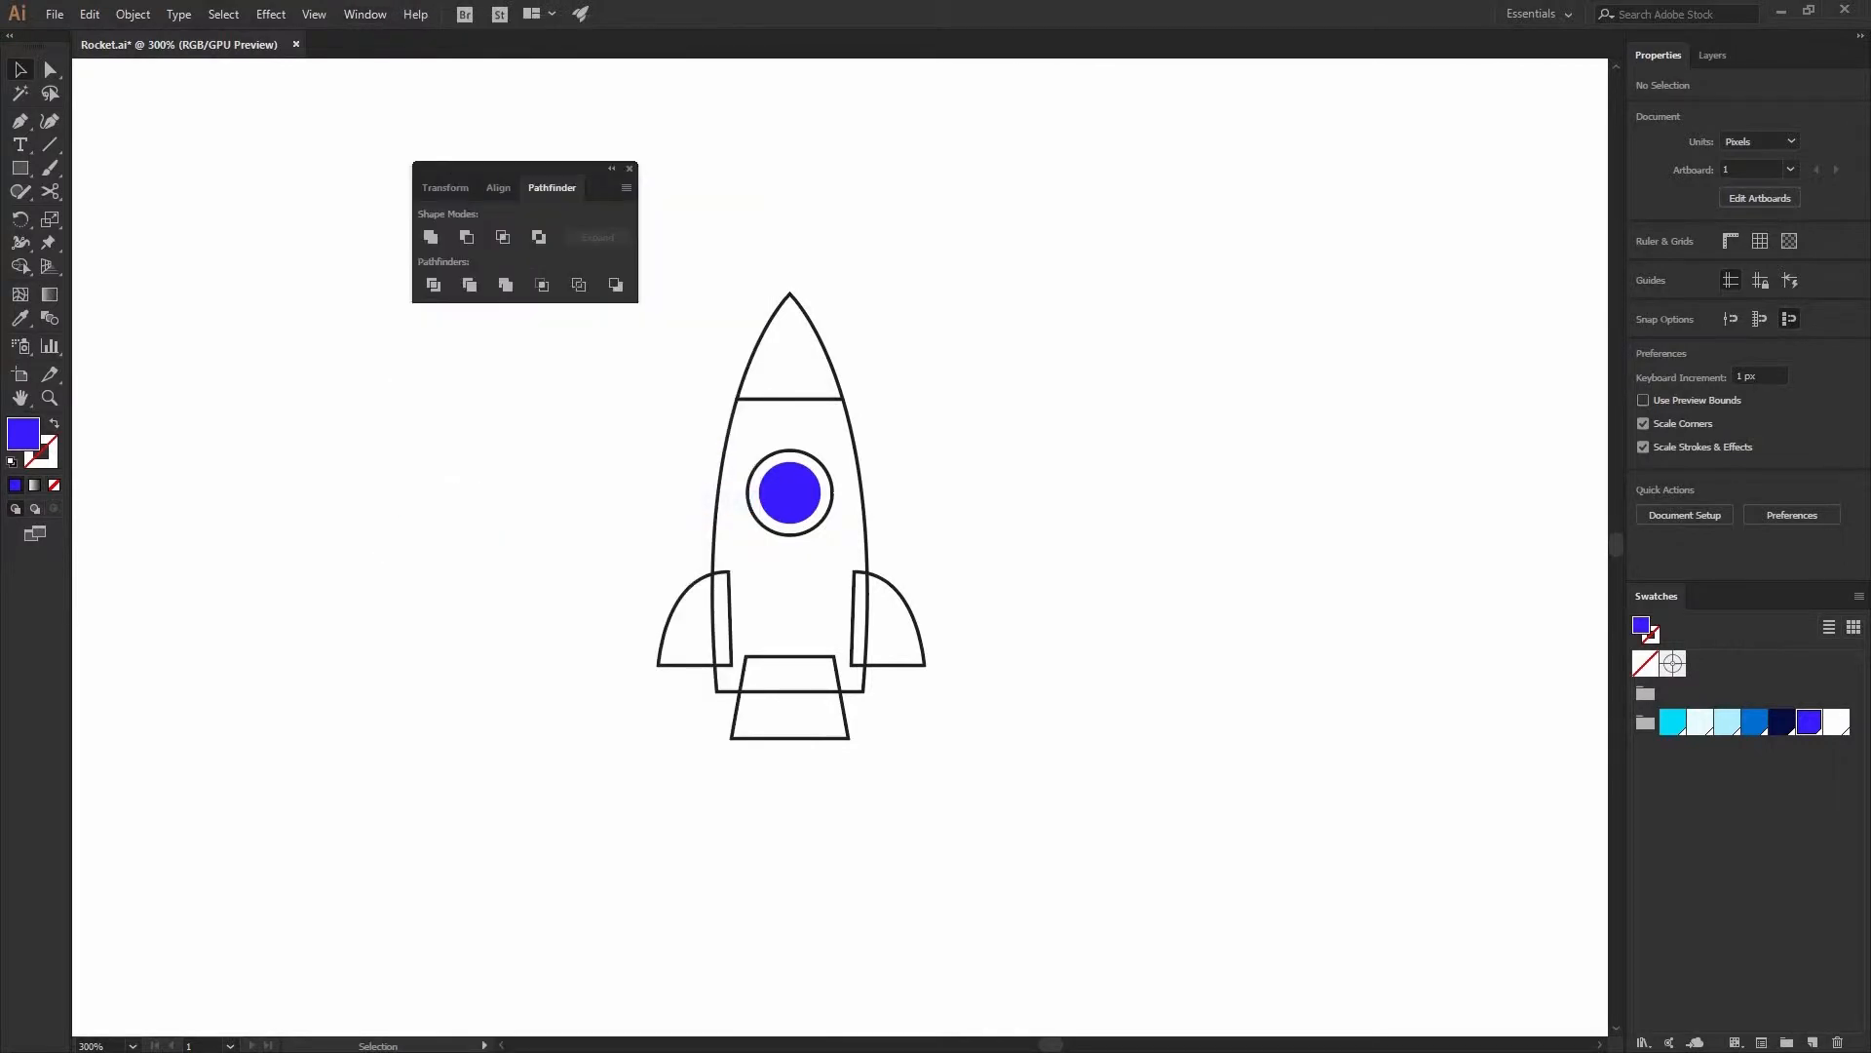
{"action": "left_click_drag", "start_coordinate": [873, 395], "coordinate": [1192, 254]}
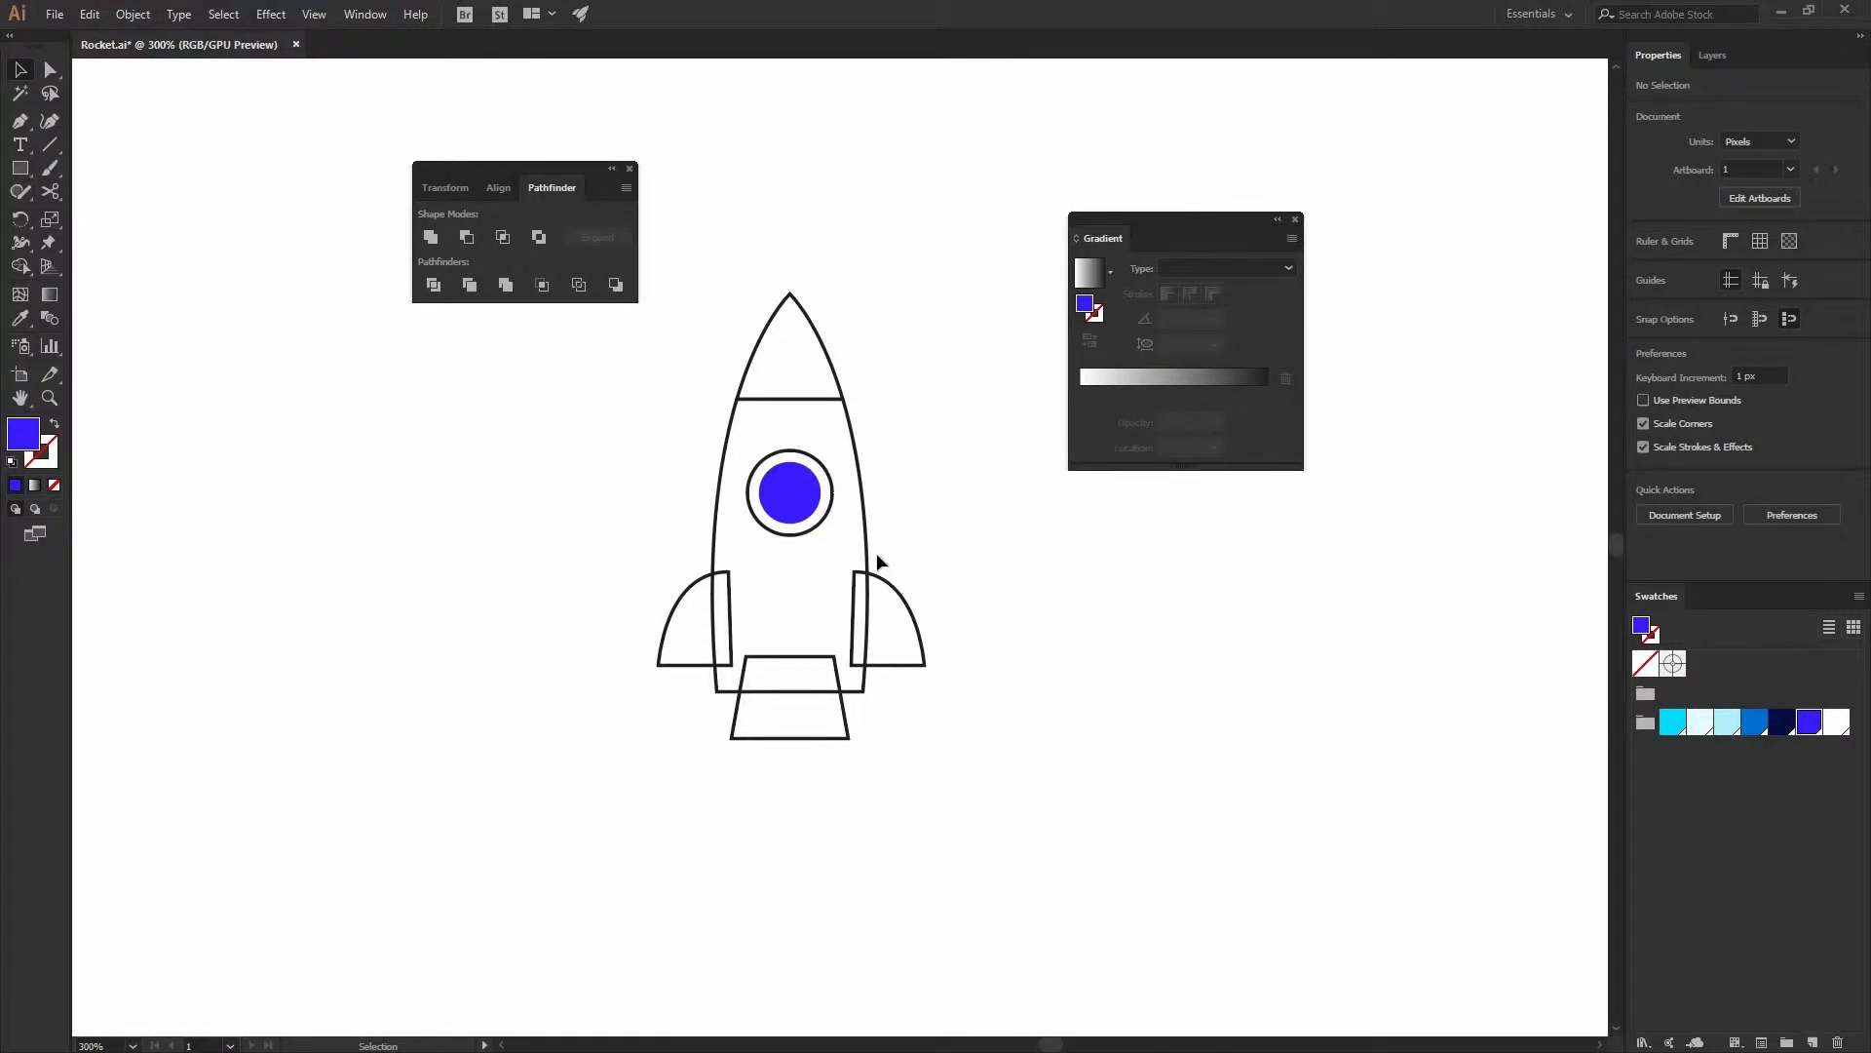
{"action": "left_click", "coordinate": [794, 499]}
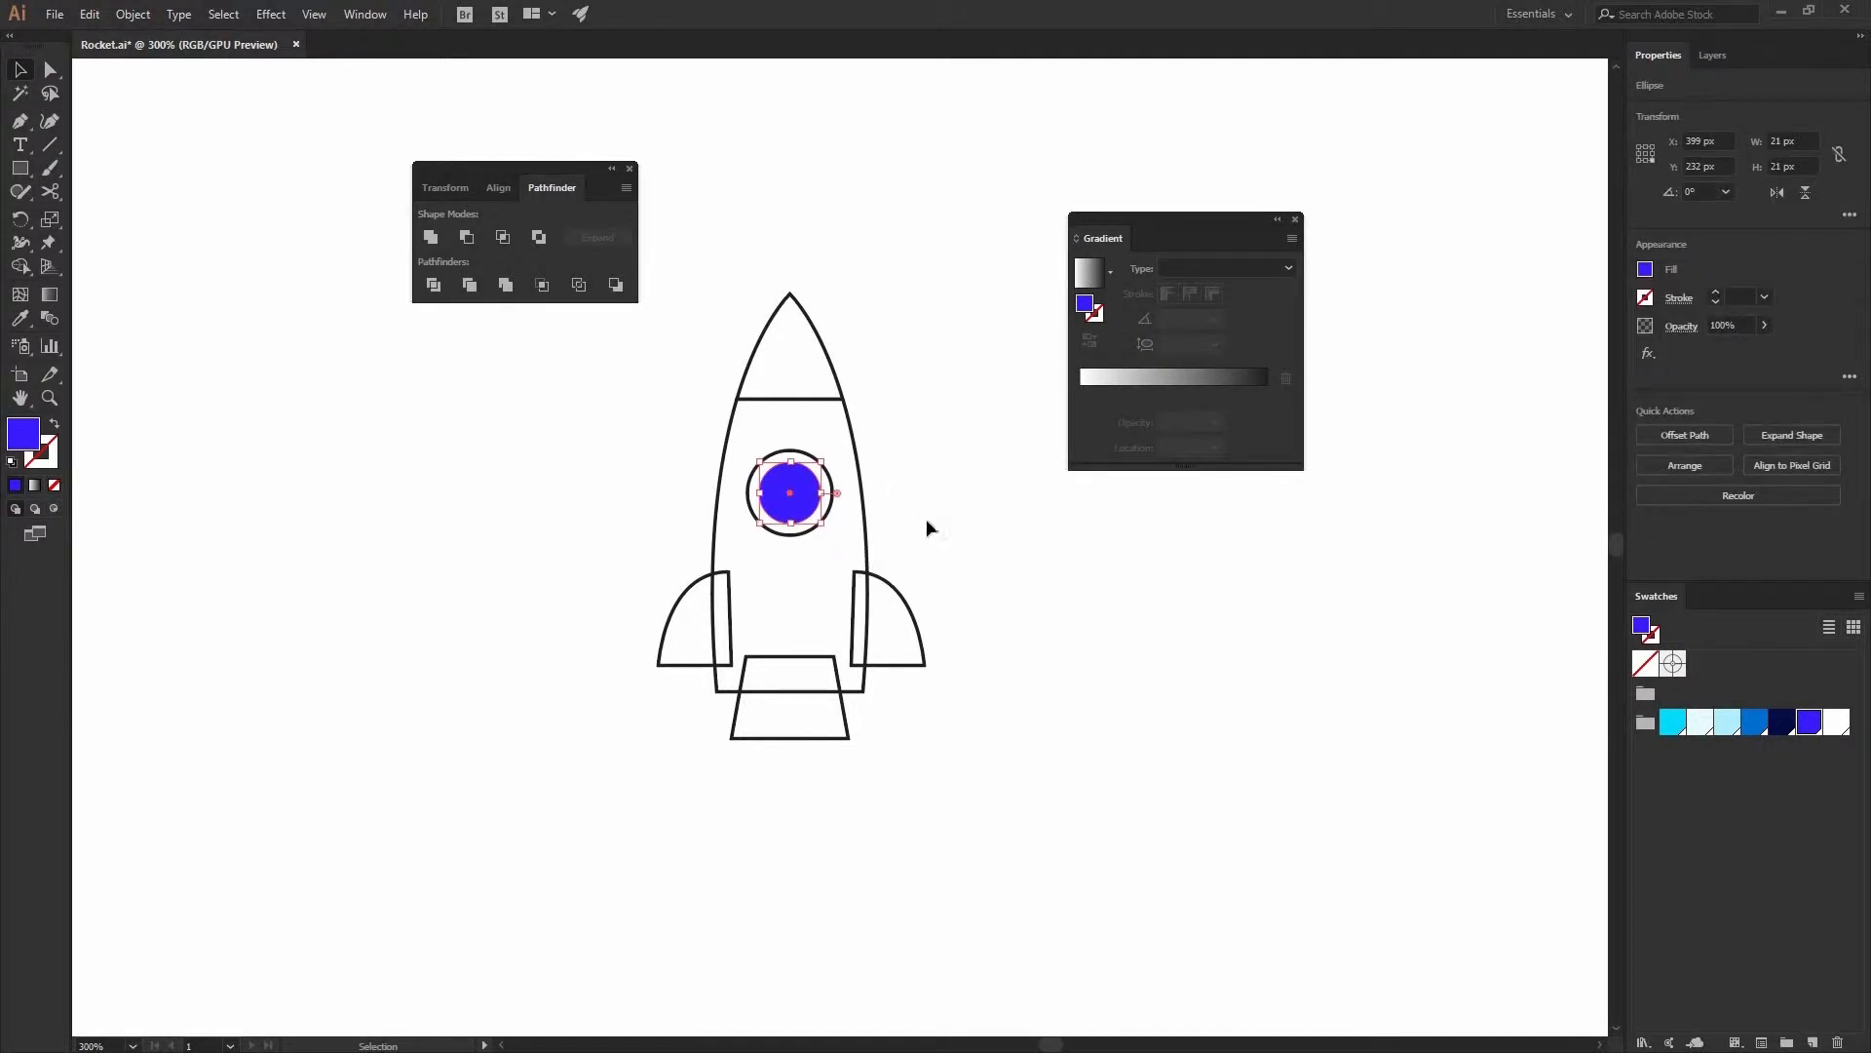
{"action": "key", "text": "period"}
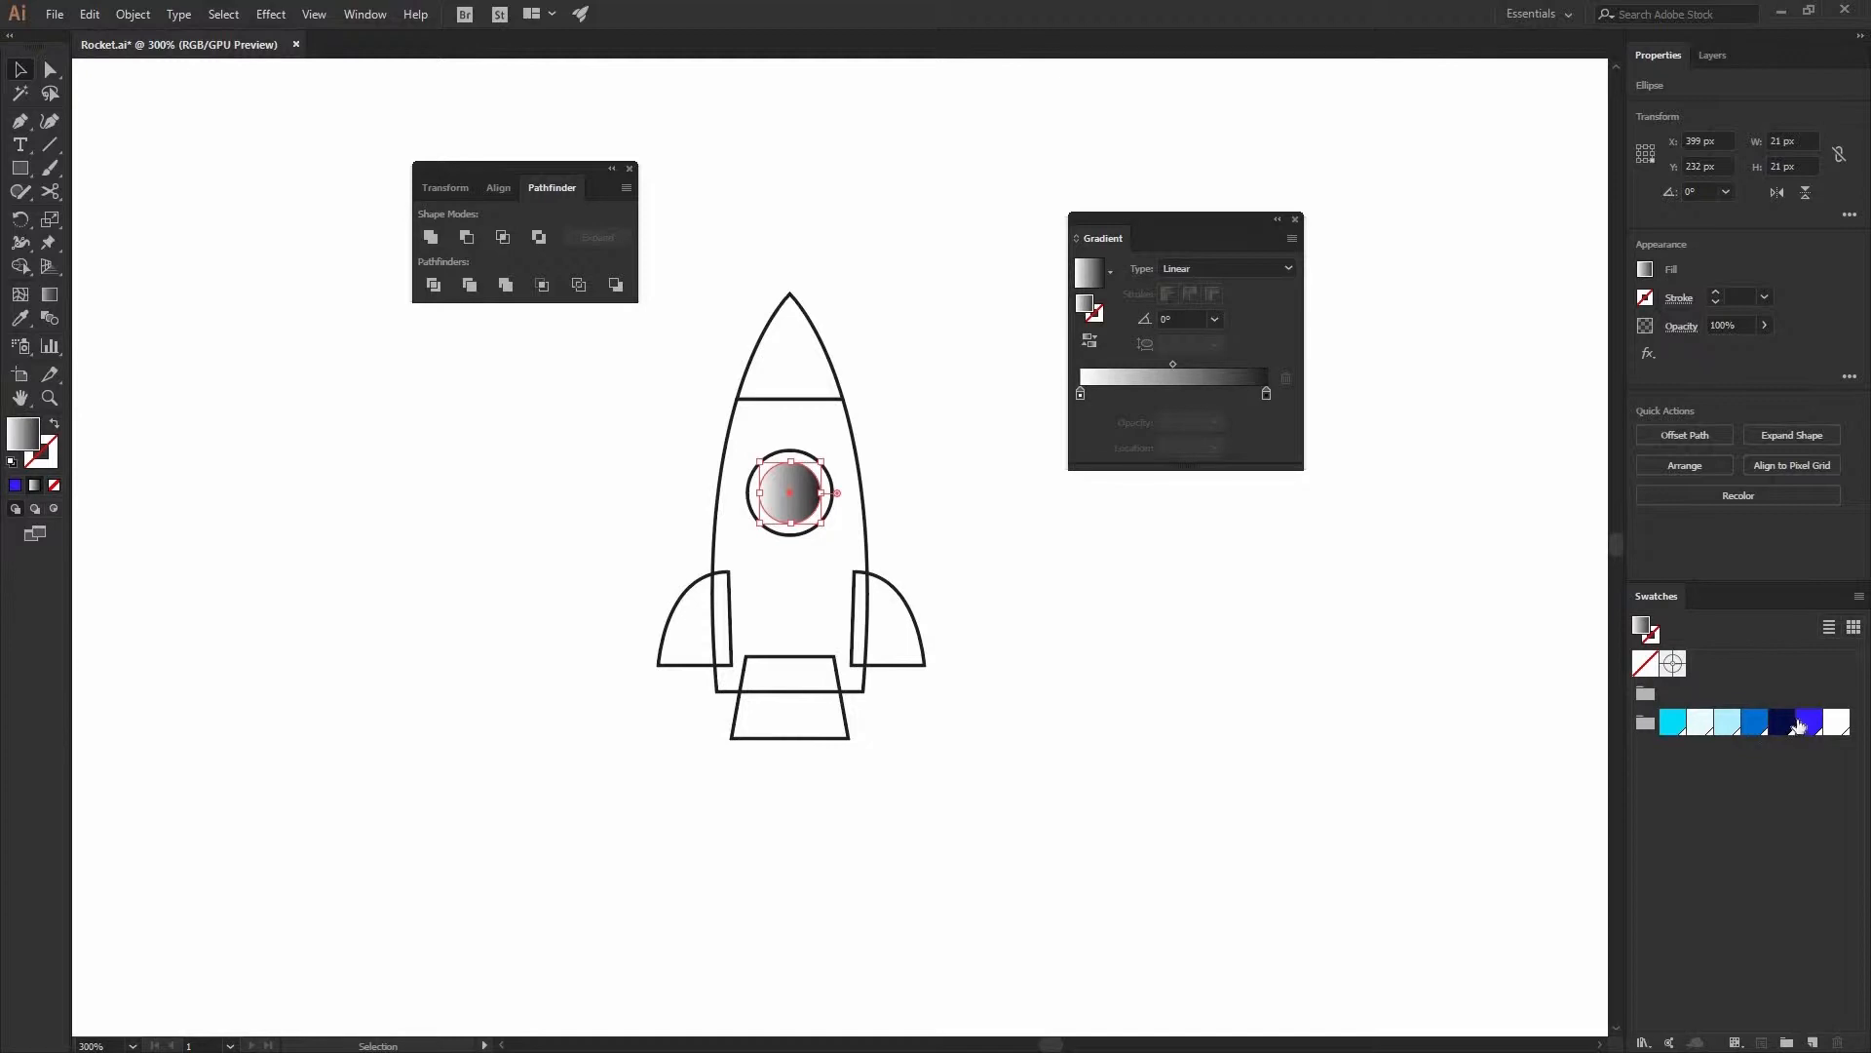
- Recolour the inner circle's gradient from blue-violet to dark navy, with the stops at the ends and the midpoint at about 69%
{"action": "left_click_drag", "start_coordinate": [1799, 726], "coordinate": [1137, 400]}
{"action": "left_click_drag", "start_coordinate": [1781, 723], "coordinate": [1235, 388]}
{"action": "left_click", "coordinate": [1266, 395]}
{"action": "key", "text": "Delete"}
{"action": "left_click", "coordinate": [1080, 396]}
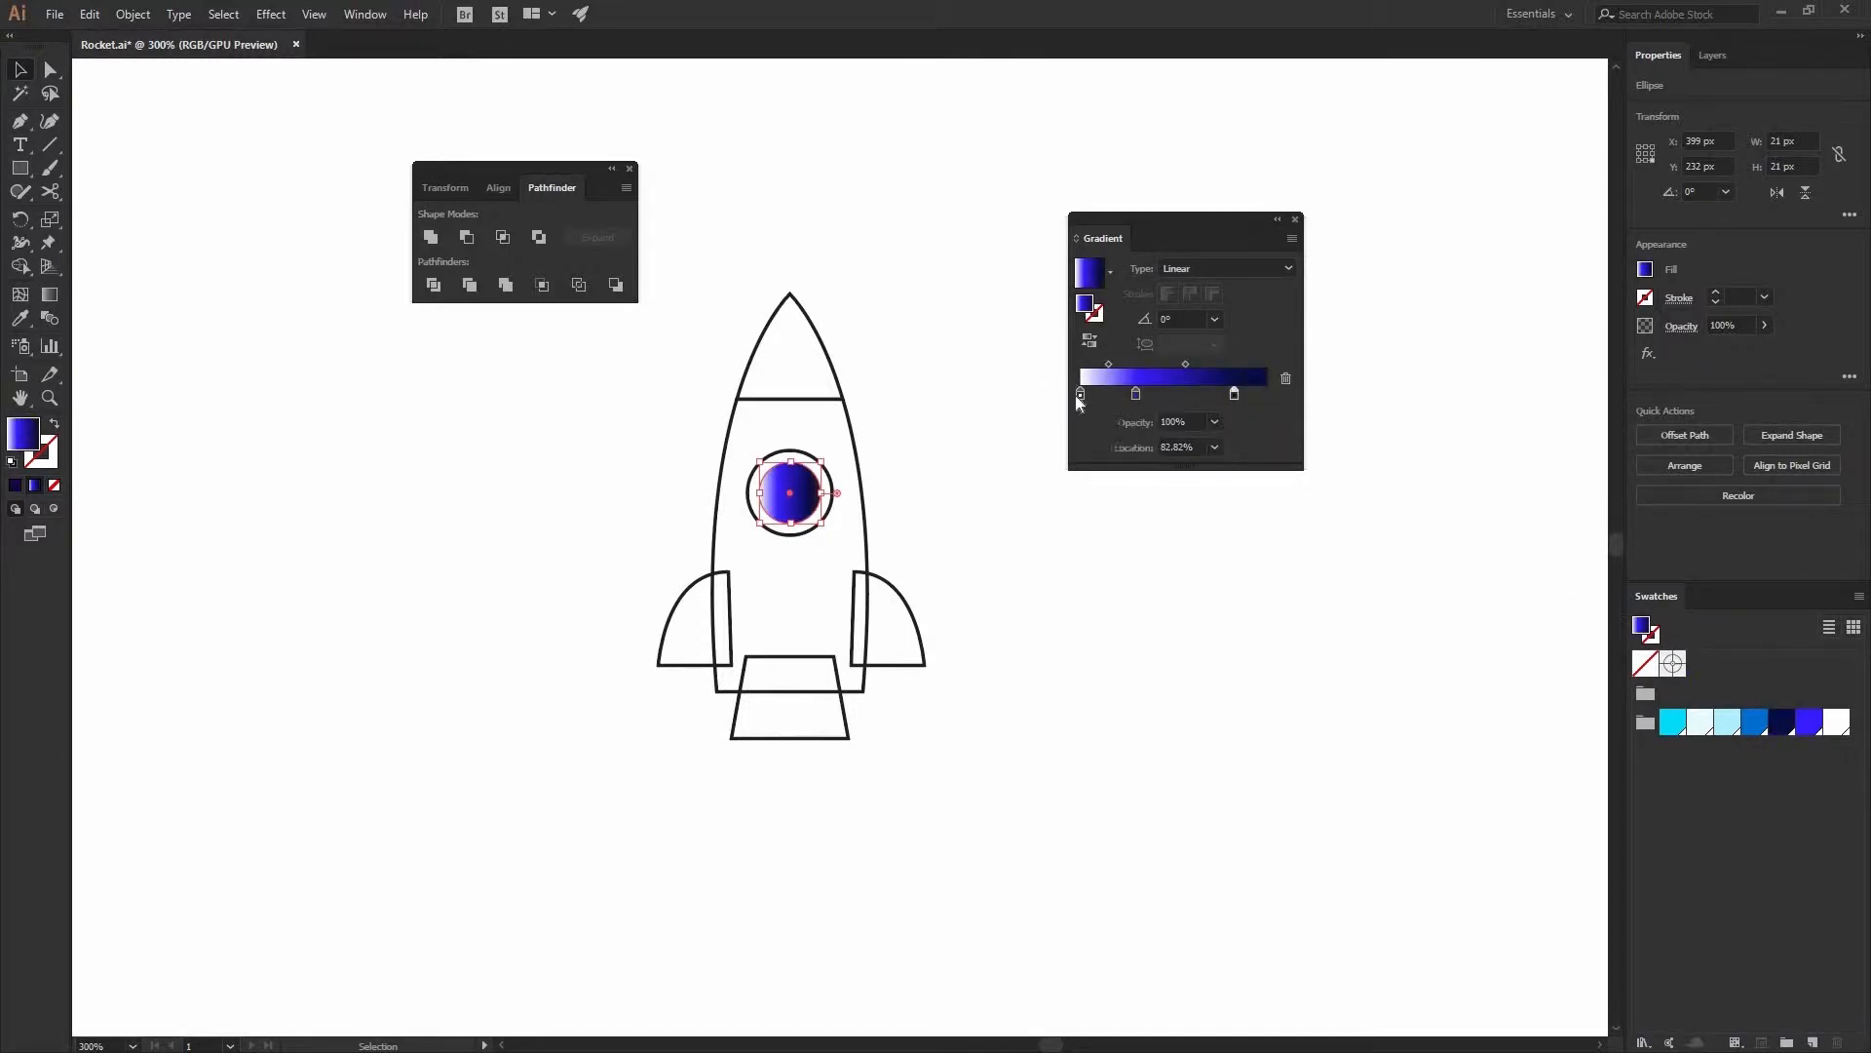
{"action": "key", "text": "Delete"}
{"action": "left_click_drag", "start_coordinate": [1136, 394], "coordinate": [1071, 396]}
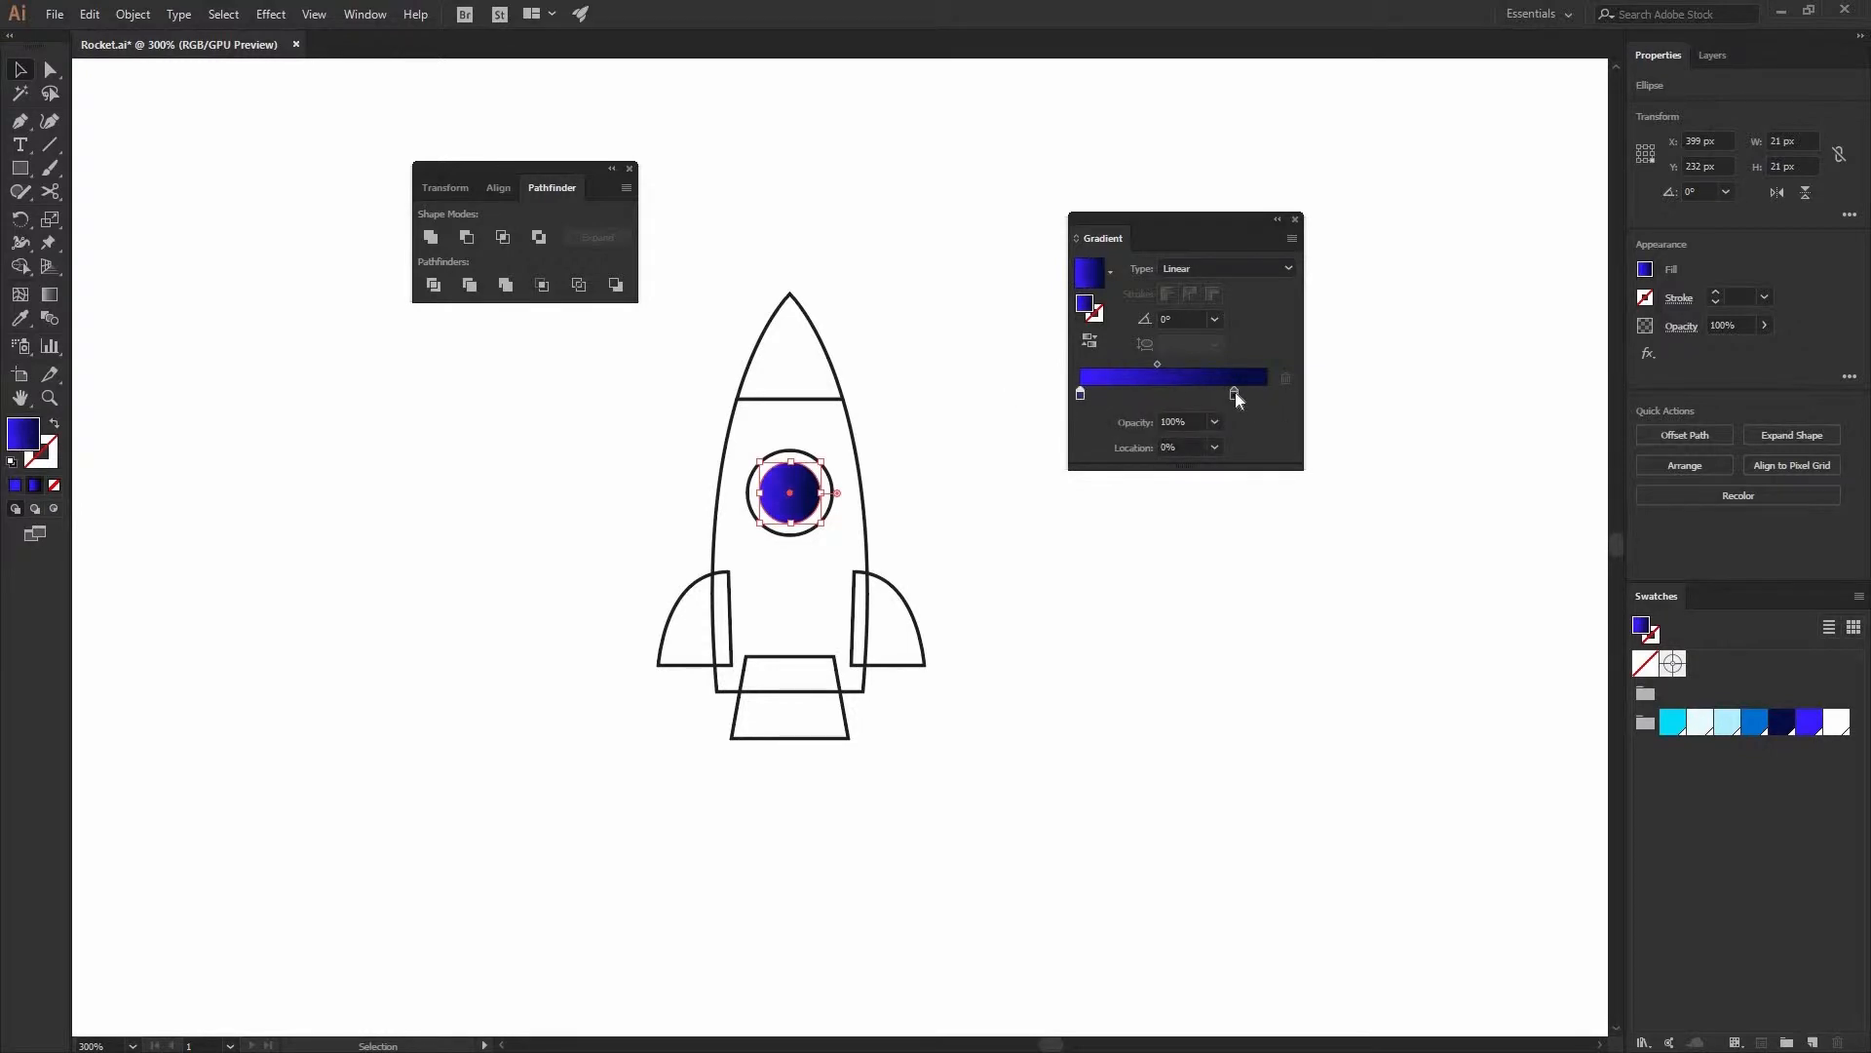
{"action": "left_click_drag", "start_coordinate": [1235, 394], "coordinate": [1331, 404]}
{"action": "left_click_drag", "start_coordinate": [1172, 364], "coordinate": [1207, 368]}
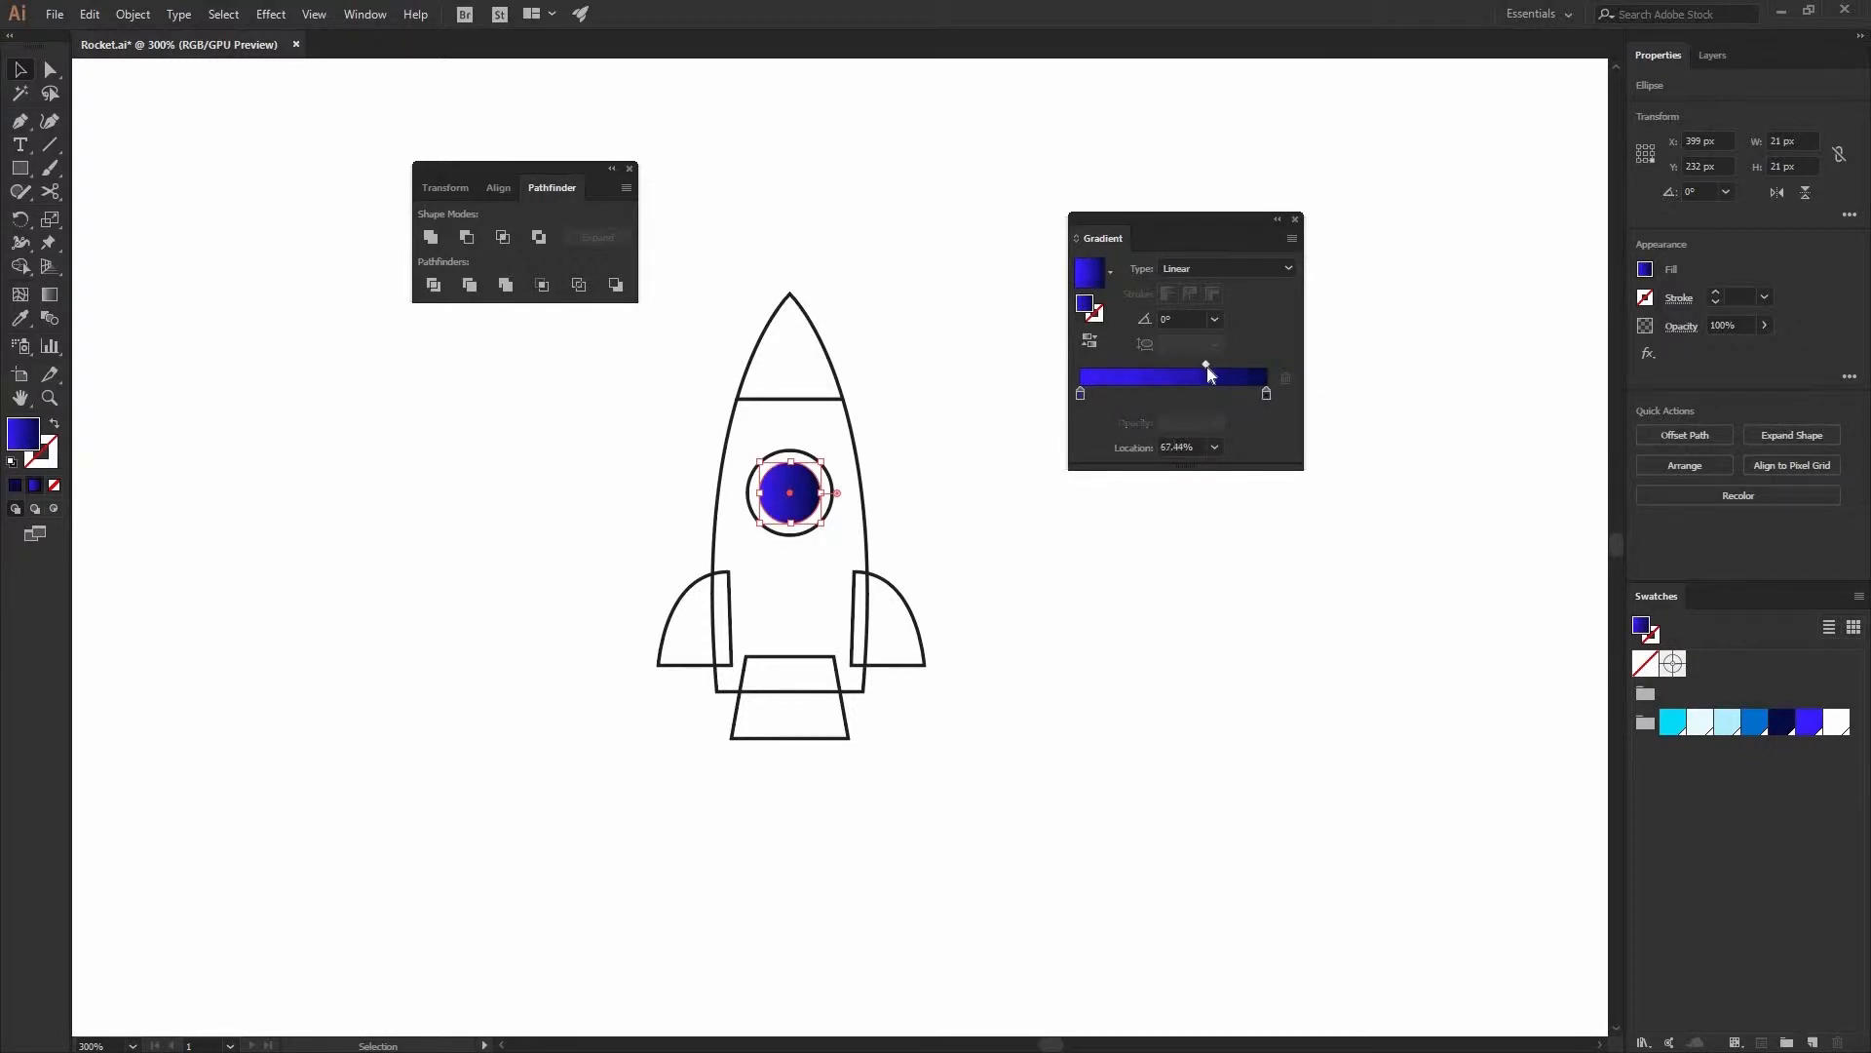
- Tilt the gradient across the window's inner circle to about 30°, rising towards the upper right
{"action": "left_click", "coordinate": [52, 296]}
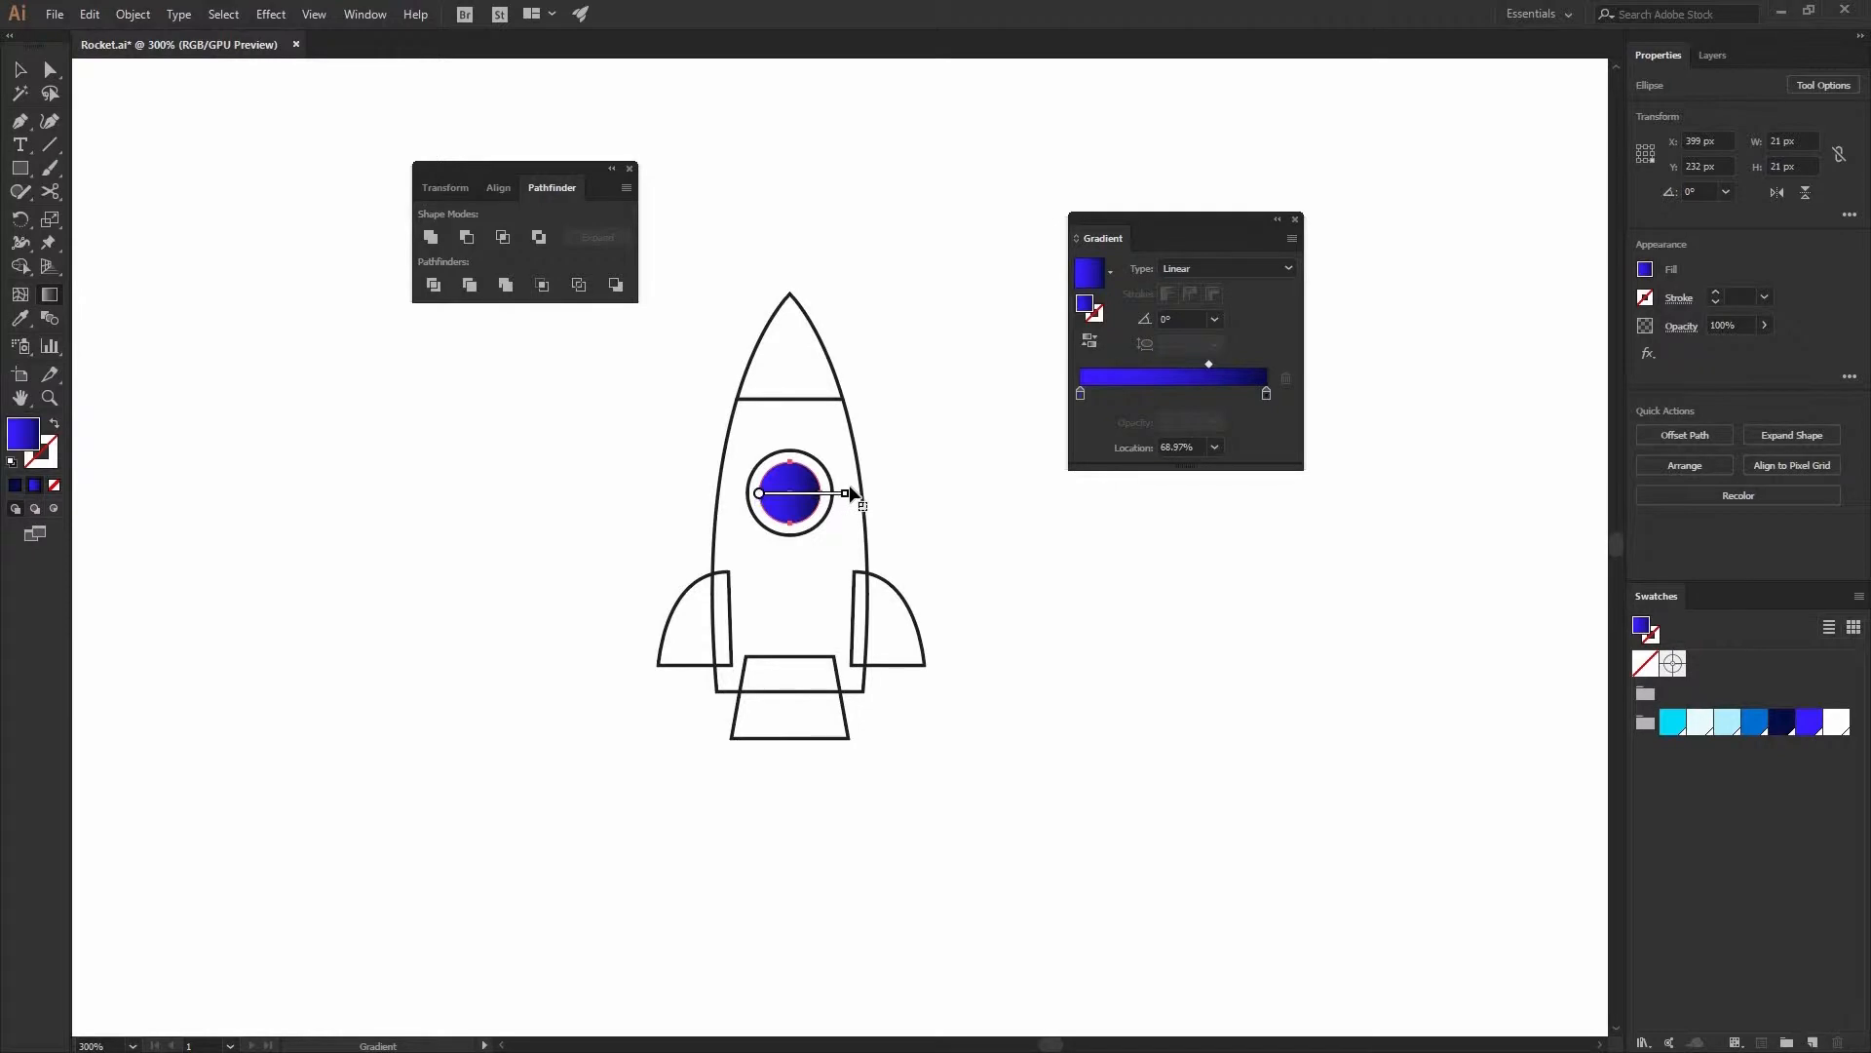
{"action": "mouse_move", "coordinate": [824, 494]}
{"action": "left_mouse_down"}
{"action": "mouse_move", "coordinate": [847, 493]}
{"action": "mouse_move", "coordinate": [828, 494]}
{"action": "left_mouse_up"}
{"action": "left_click_drag", "start_coordinate": [835, 493], "coordinate": [828, 471]}
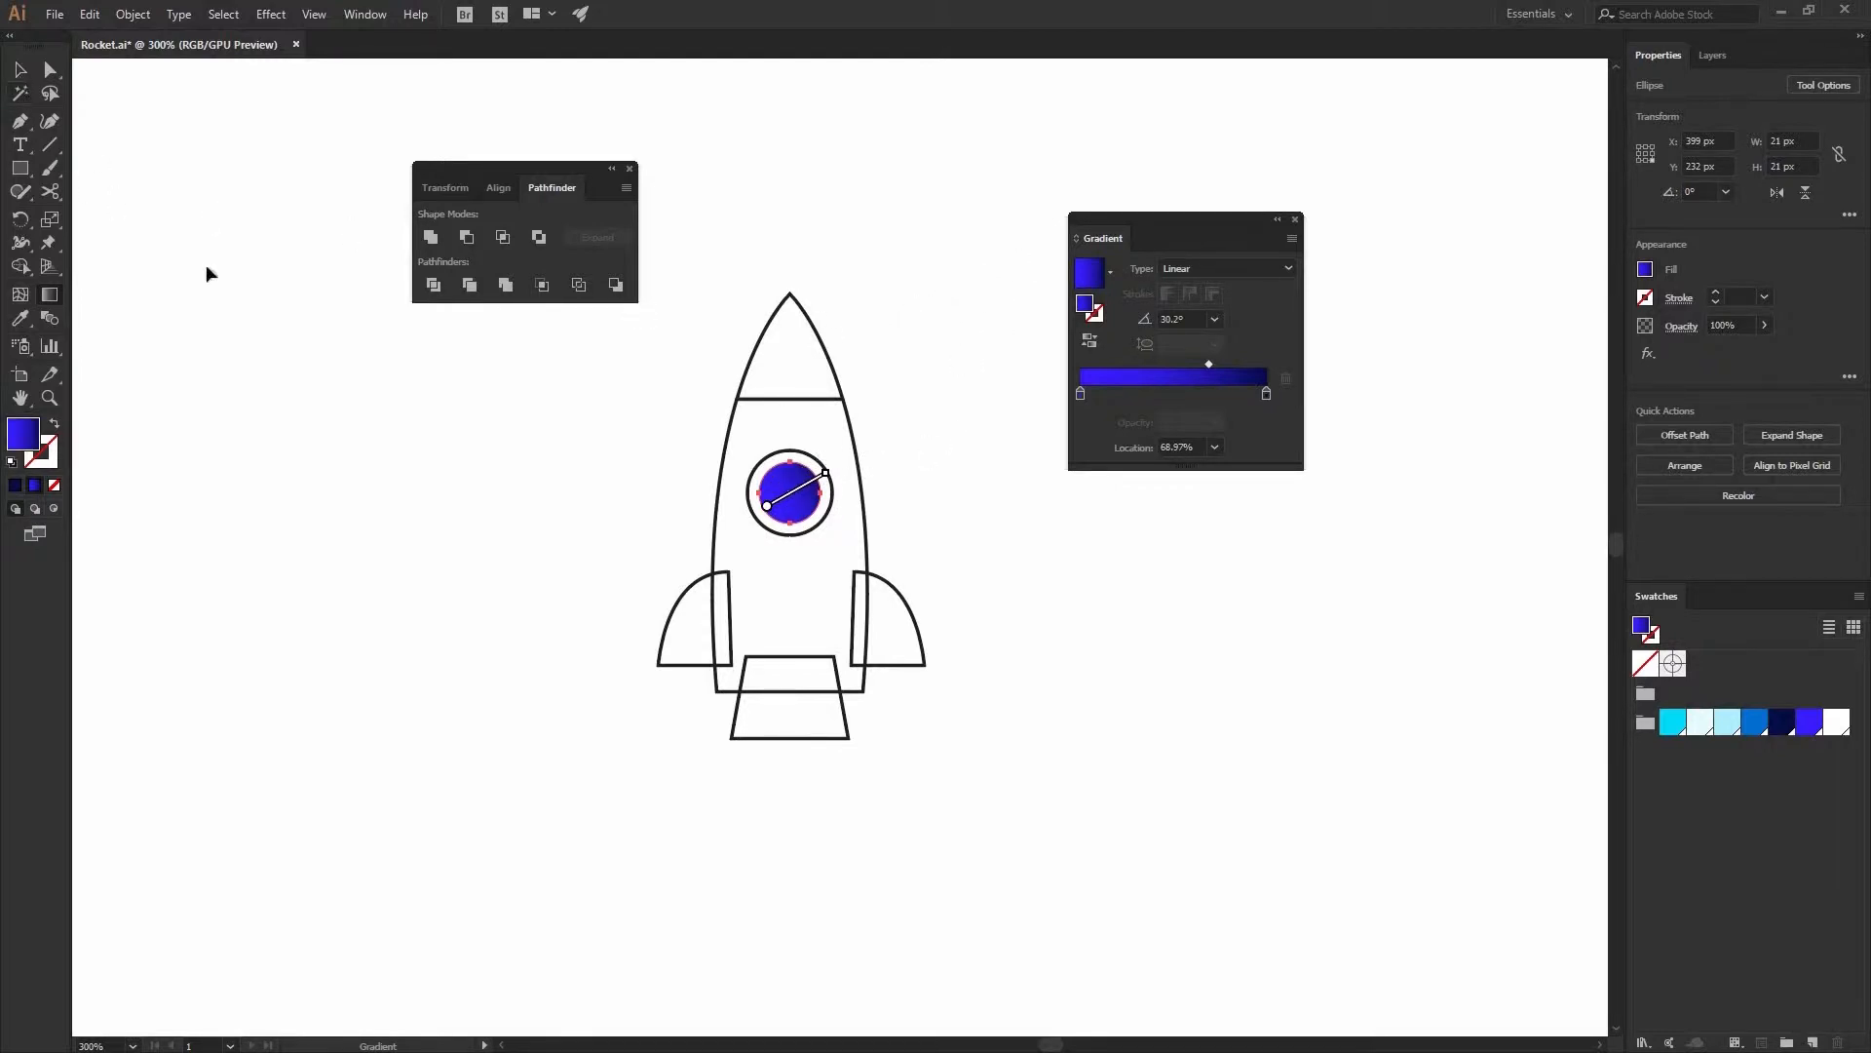
- Remove the stroke from the window's outer circle and fill it with the light cyan swatch
{"action": "key", "text": "v"}
{"action": "left_click", "coordinate": [828, 504]}
{"action": "left_click", "coordinate": [827, 504]}
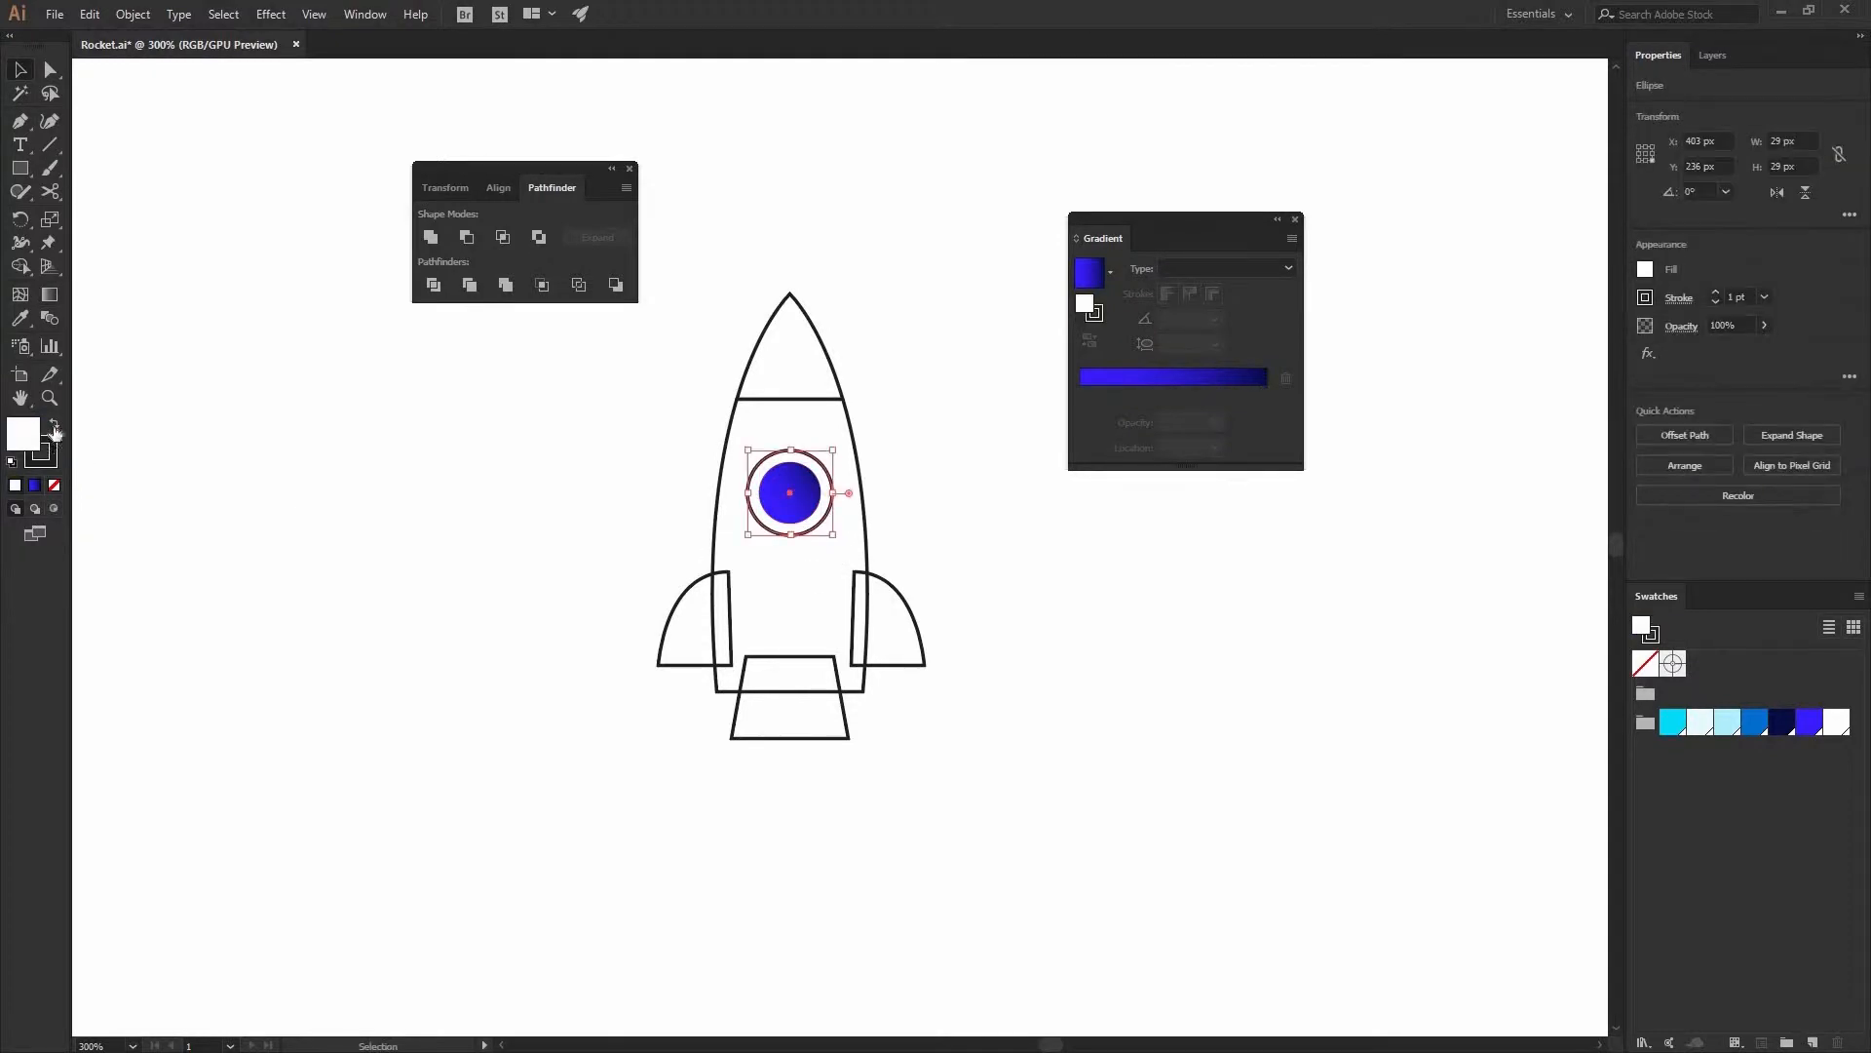
{"action": "left_click", "coordinate": [53, 485]}
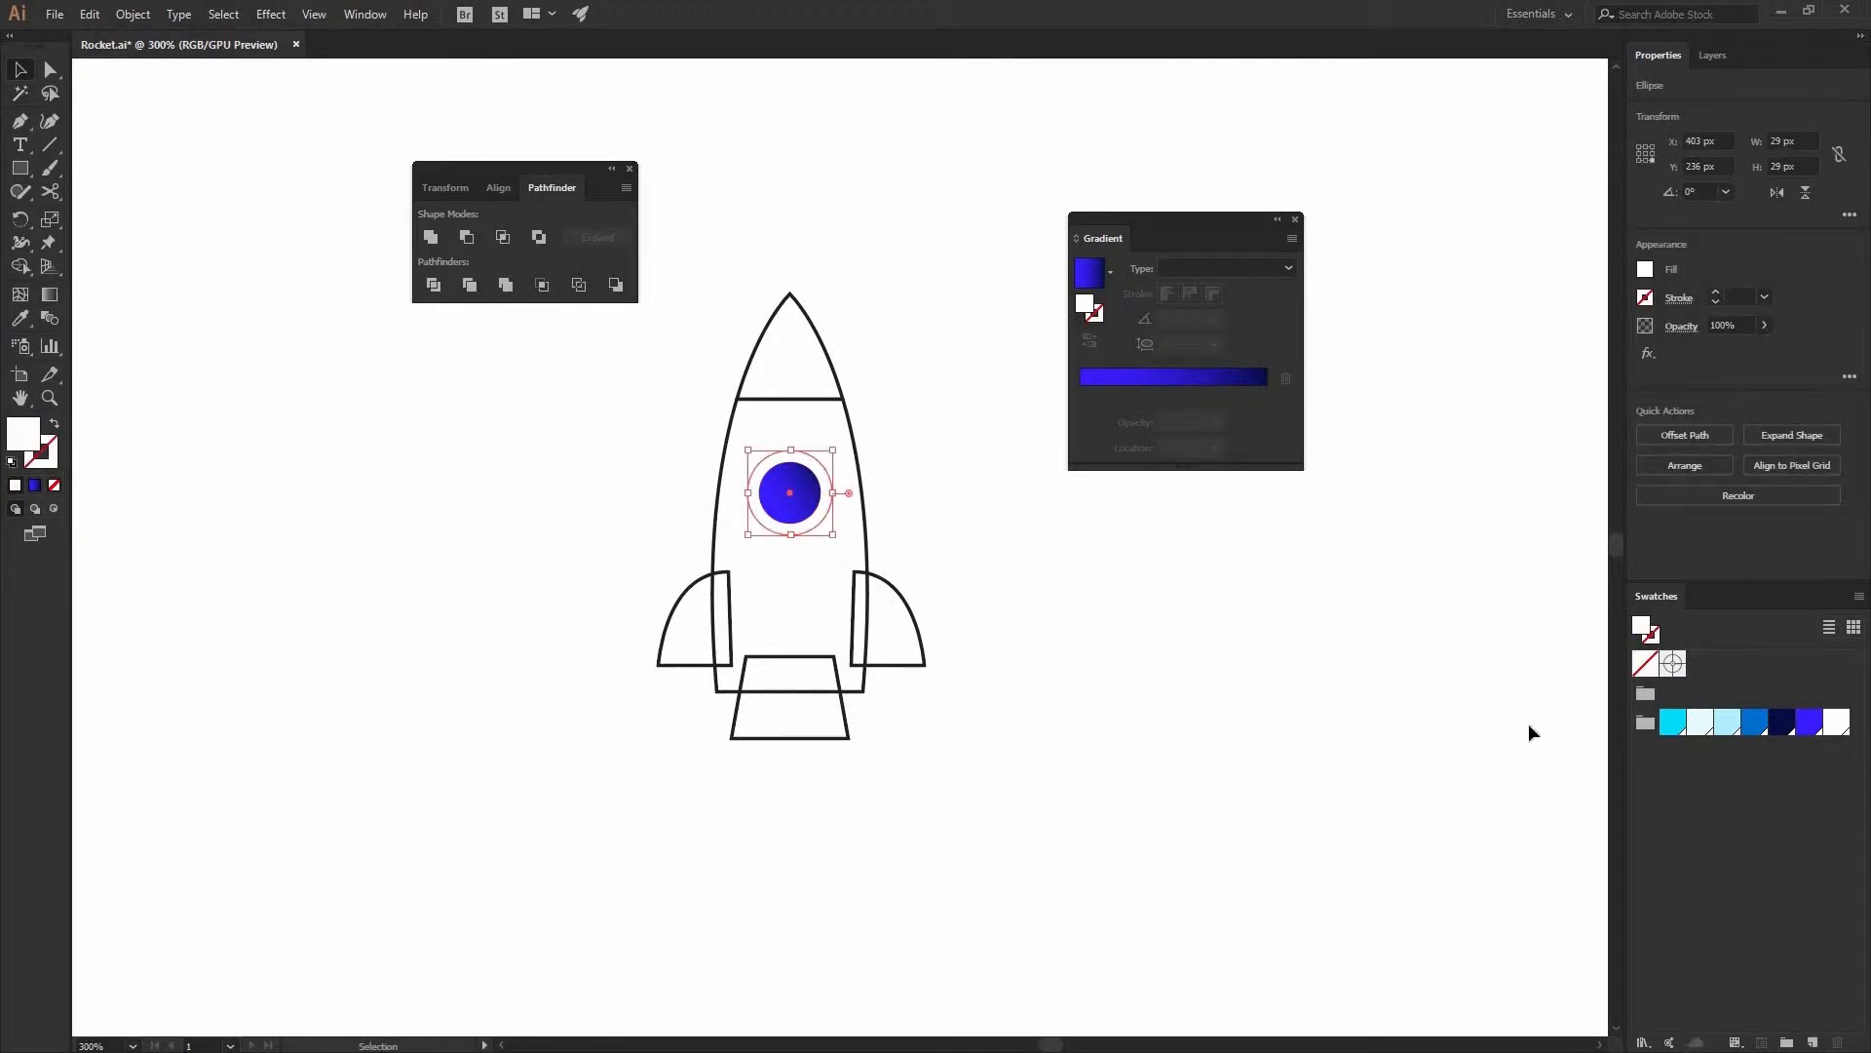
{"action": "left_click", "coordinate": [1240, 681]}
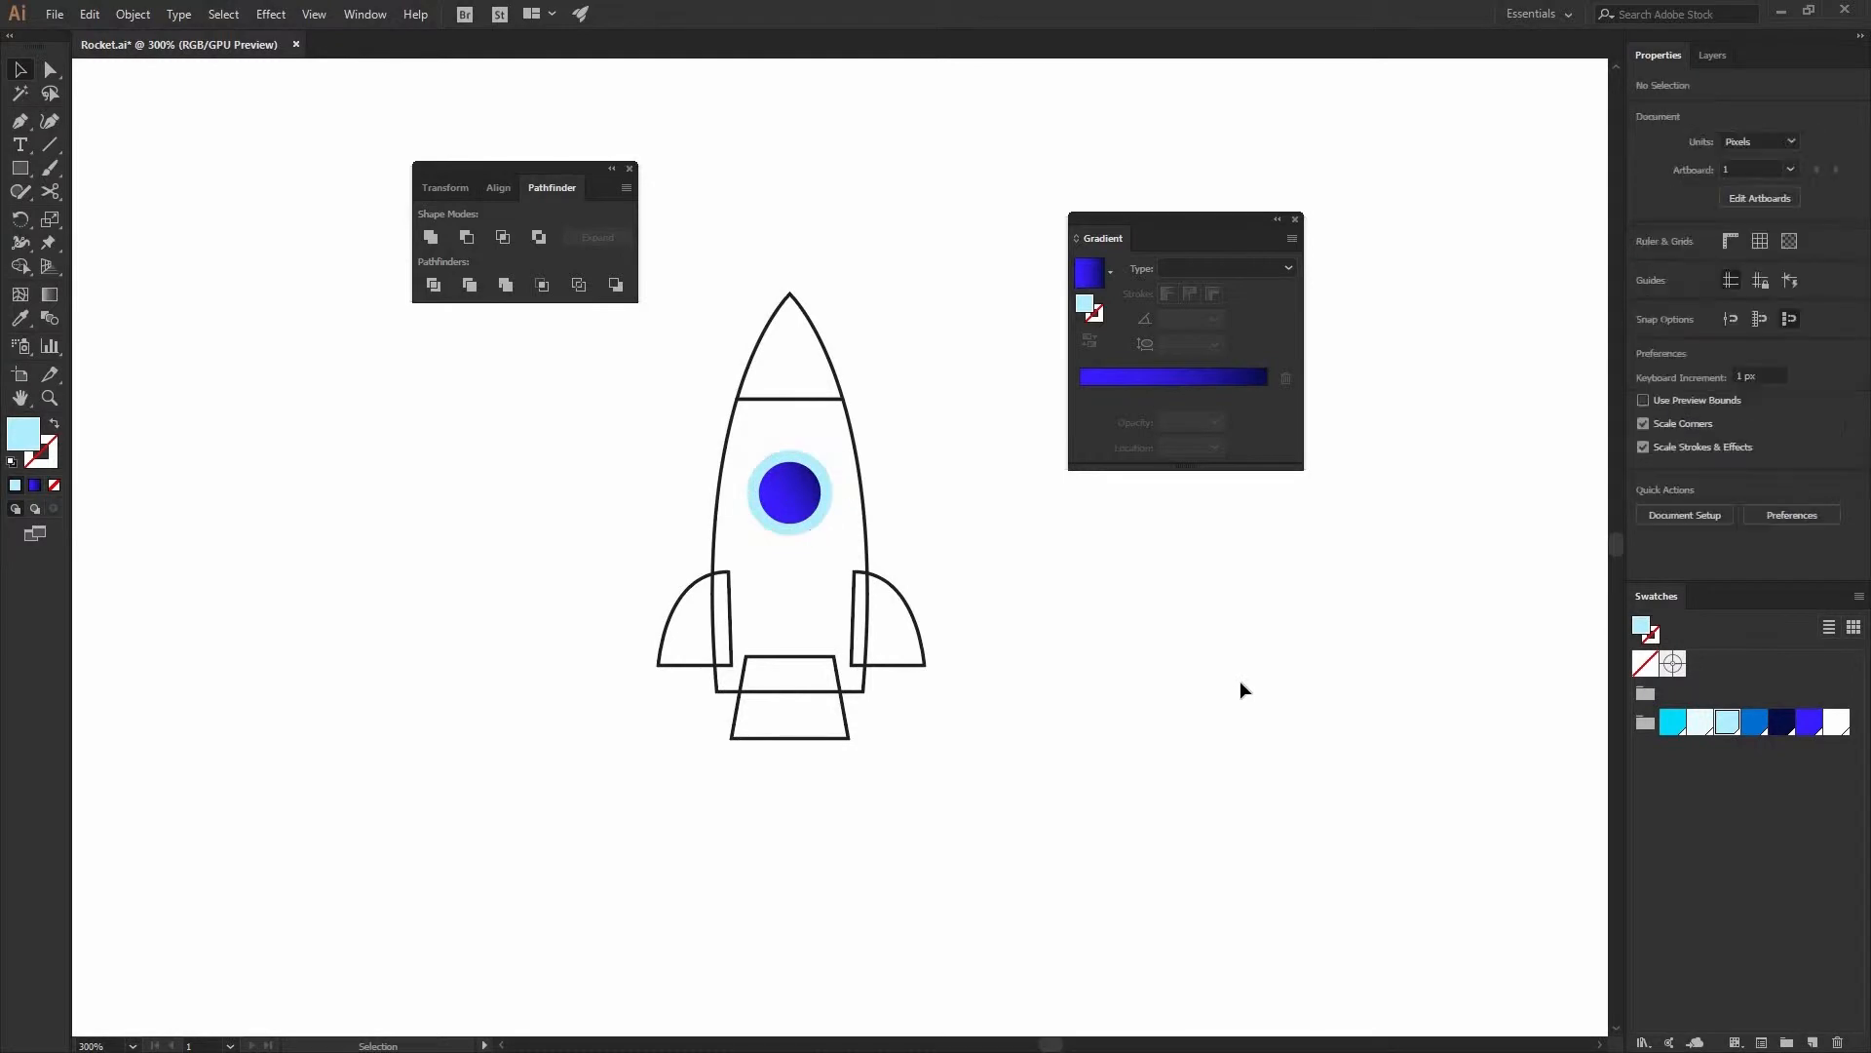
- Apply the existing blue gradient to the rocket's body and remove the body's stroke
{"action": "left_click", "coordinate": [866, 508]}
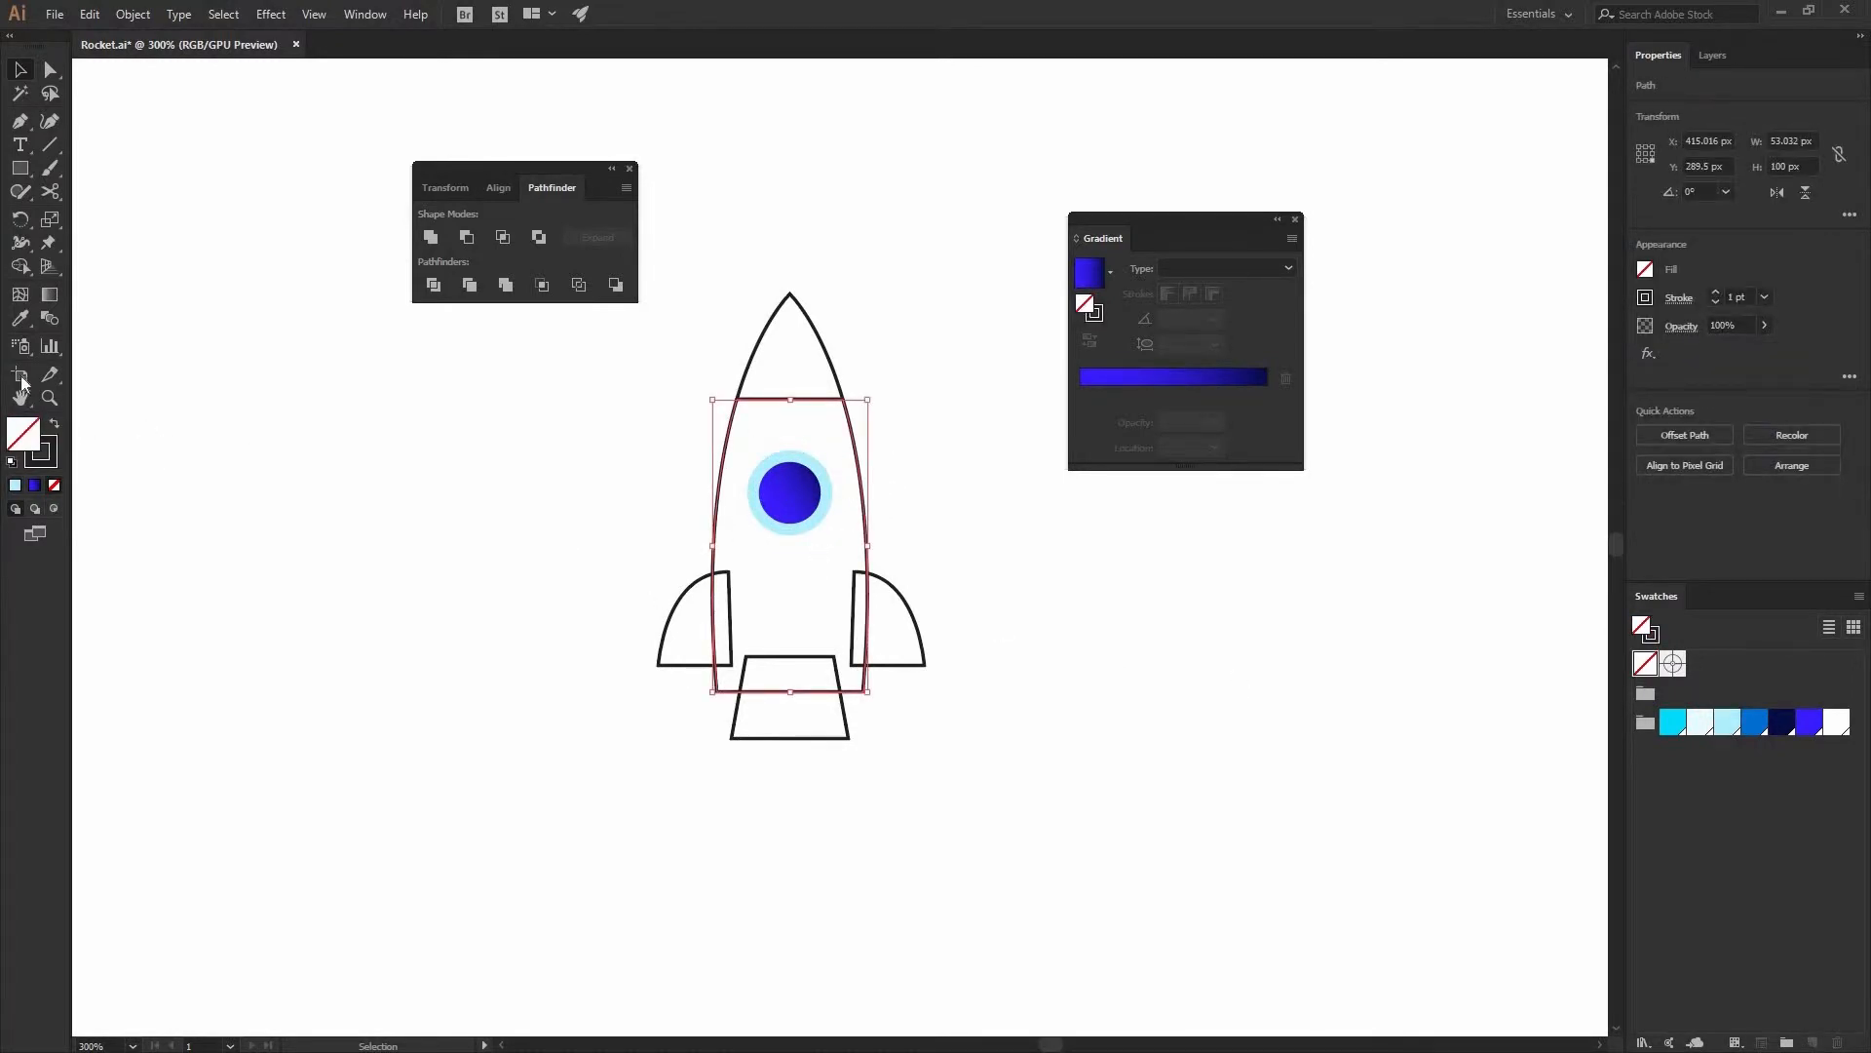
{"action": "left_click", "coordinate": [1078, 375]}
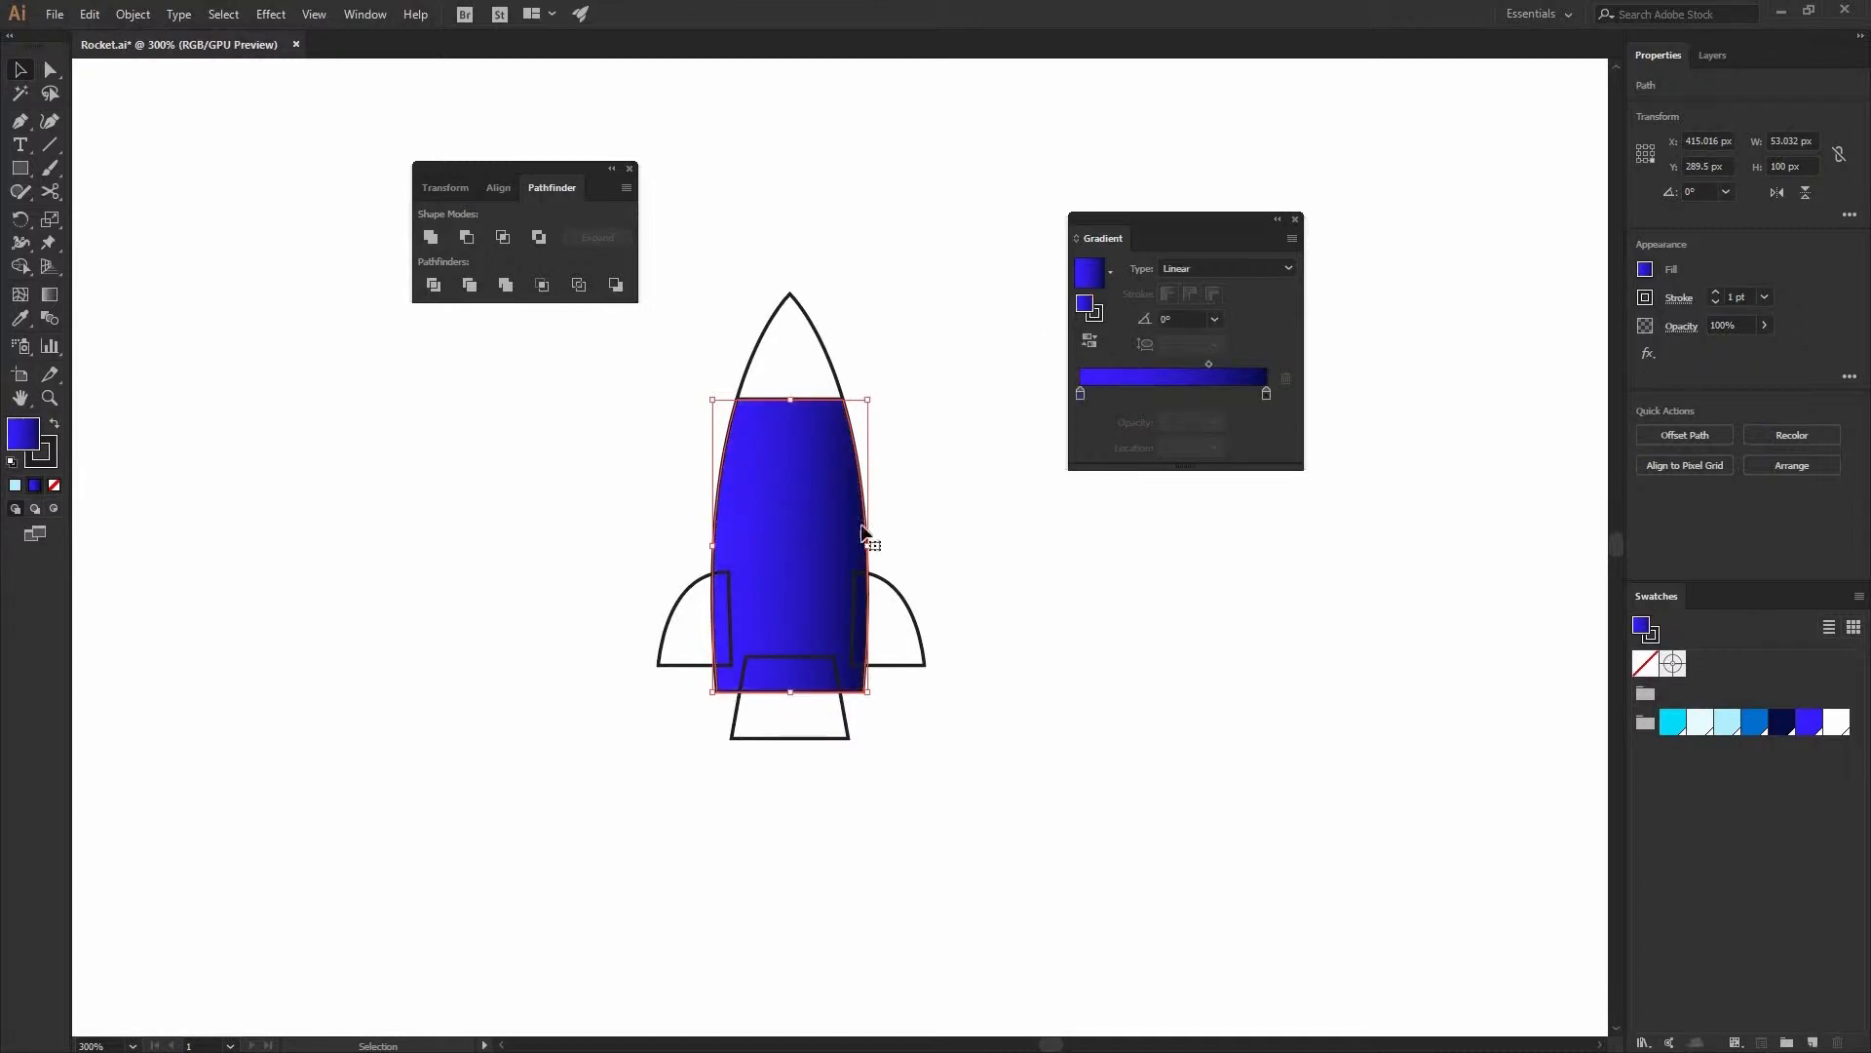
{"action": "key", "text": "x"}
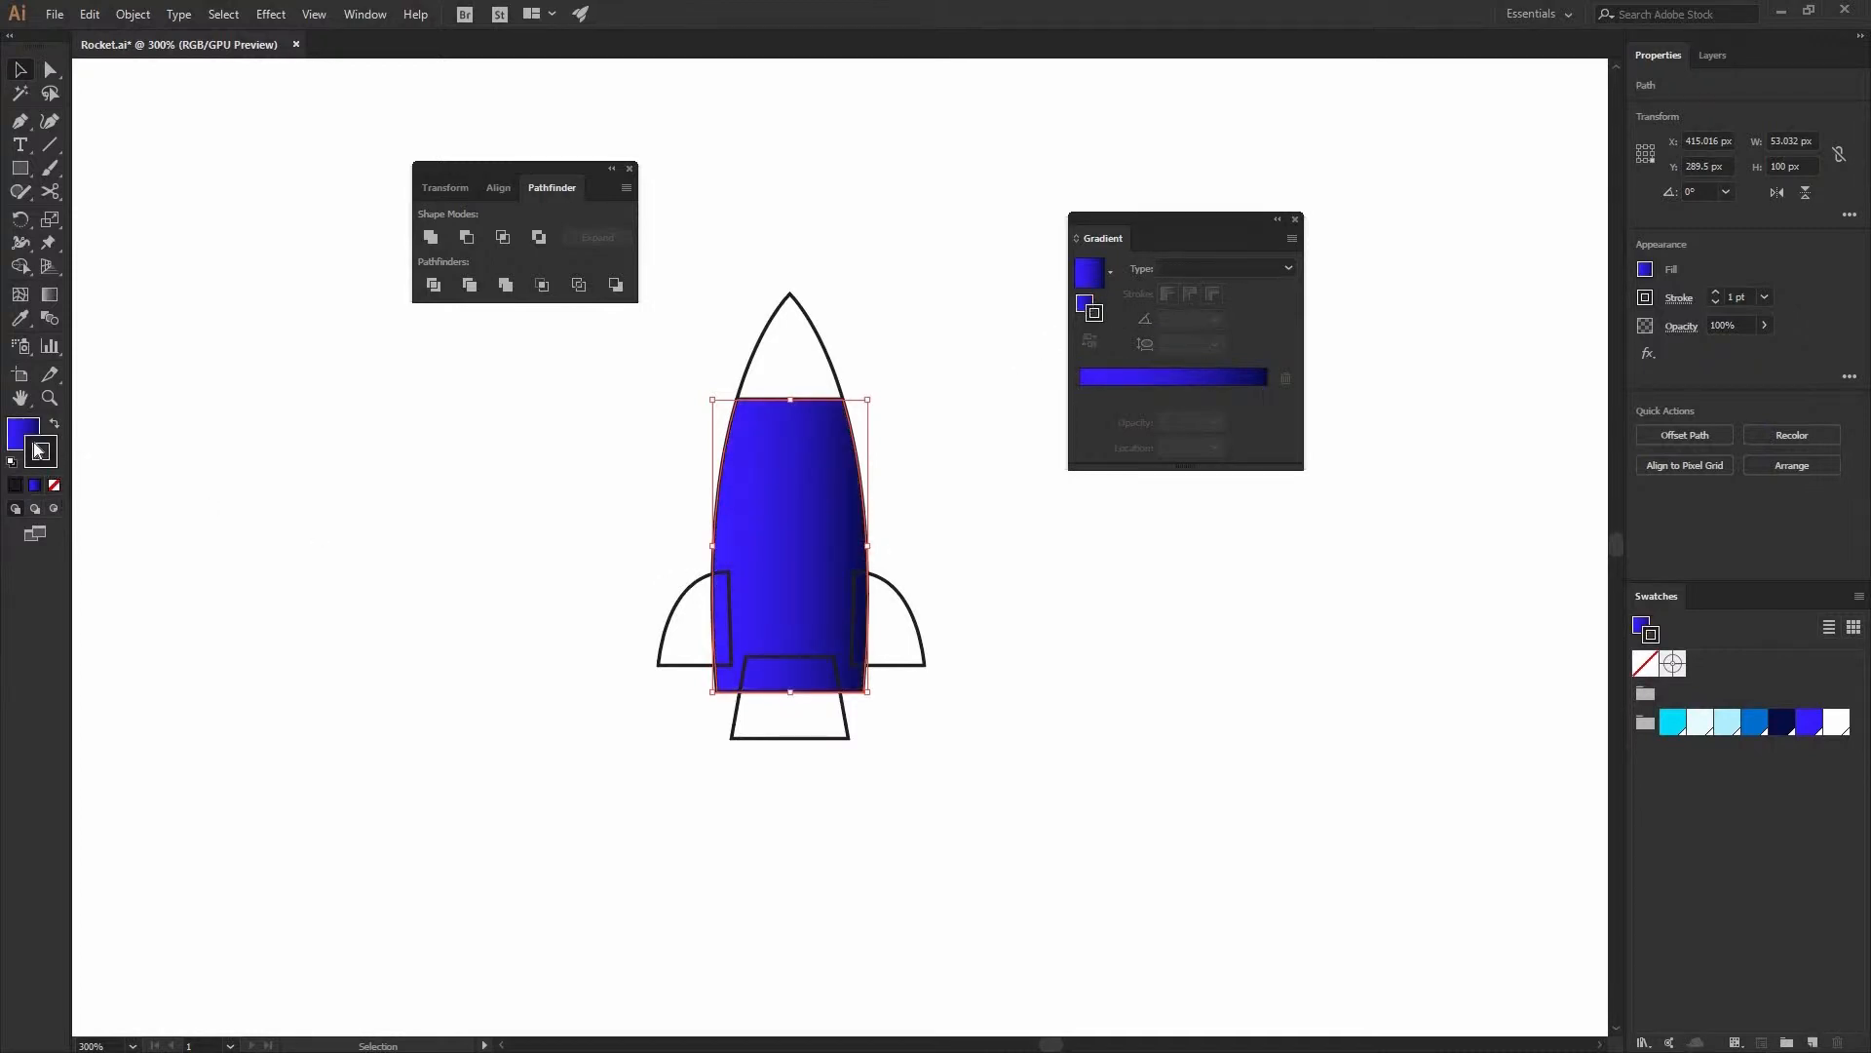
{"action": "left_click", "coordinate": [55, 484]}
{"action": "key", "text": "x"}
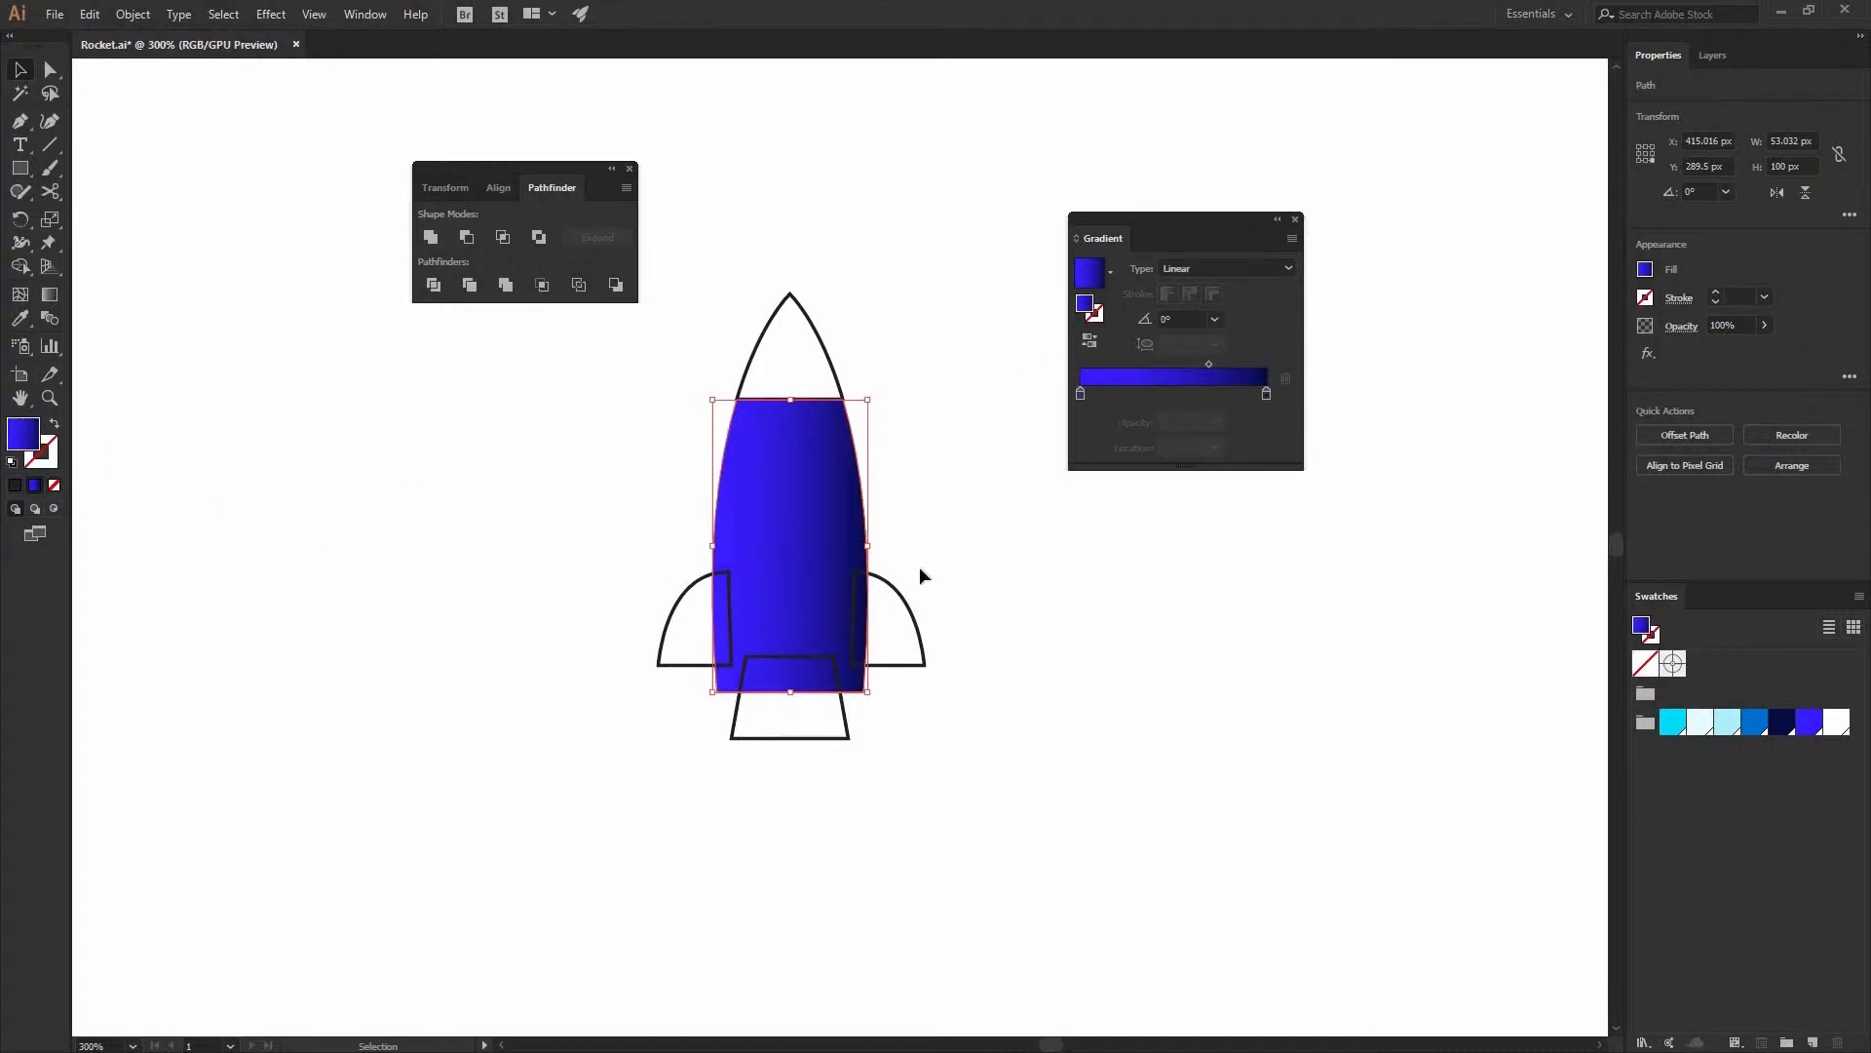
- Recolour the body's gradient to white in the middle with pale cyan at both ends, setting the midpoints to about 31% and 70%
{"action": "left_click_drag", "start_coordinate": [1840, 725], "coordinate": [1245, 401]}
{"action": "left_click_drag", "start_coordinate": [1702, 724], "coordinate": [1285, 402]}
{"action": "left_click_drag", "start_coordinate": [1082, 396], "coordinate": [1117, 427]}
{"action": "left_click_drag", "start_coordinate": [1243, 394], "coordinate": [1011, 417]}
{"action": "left_click", "coordinate": [1267, 393]}
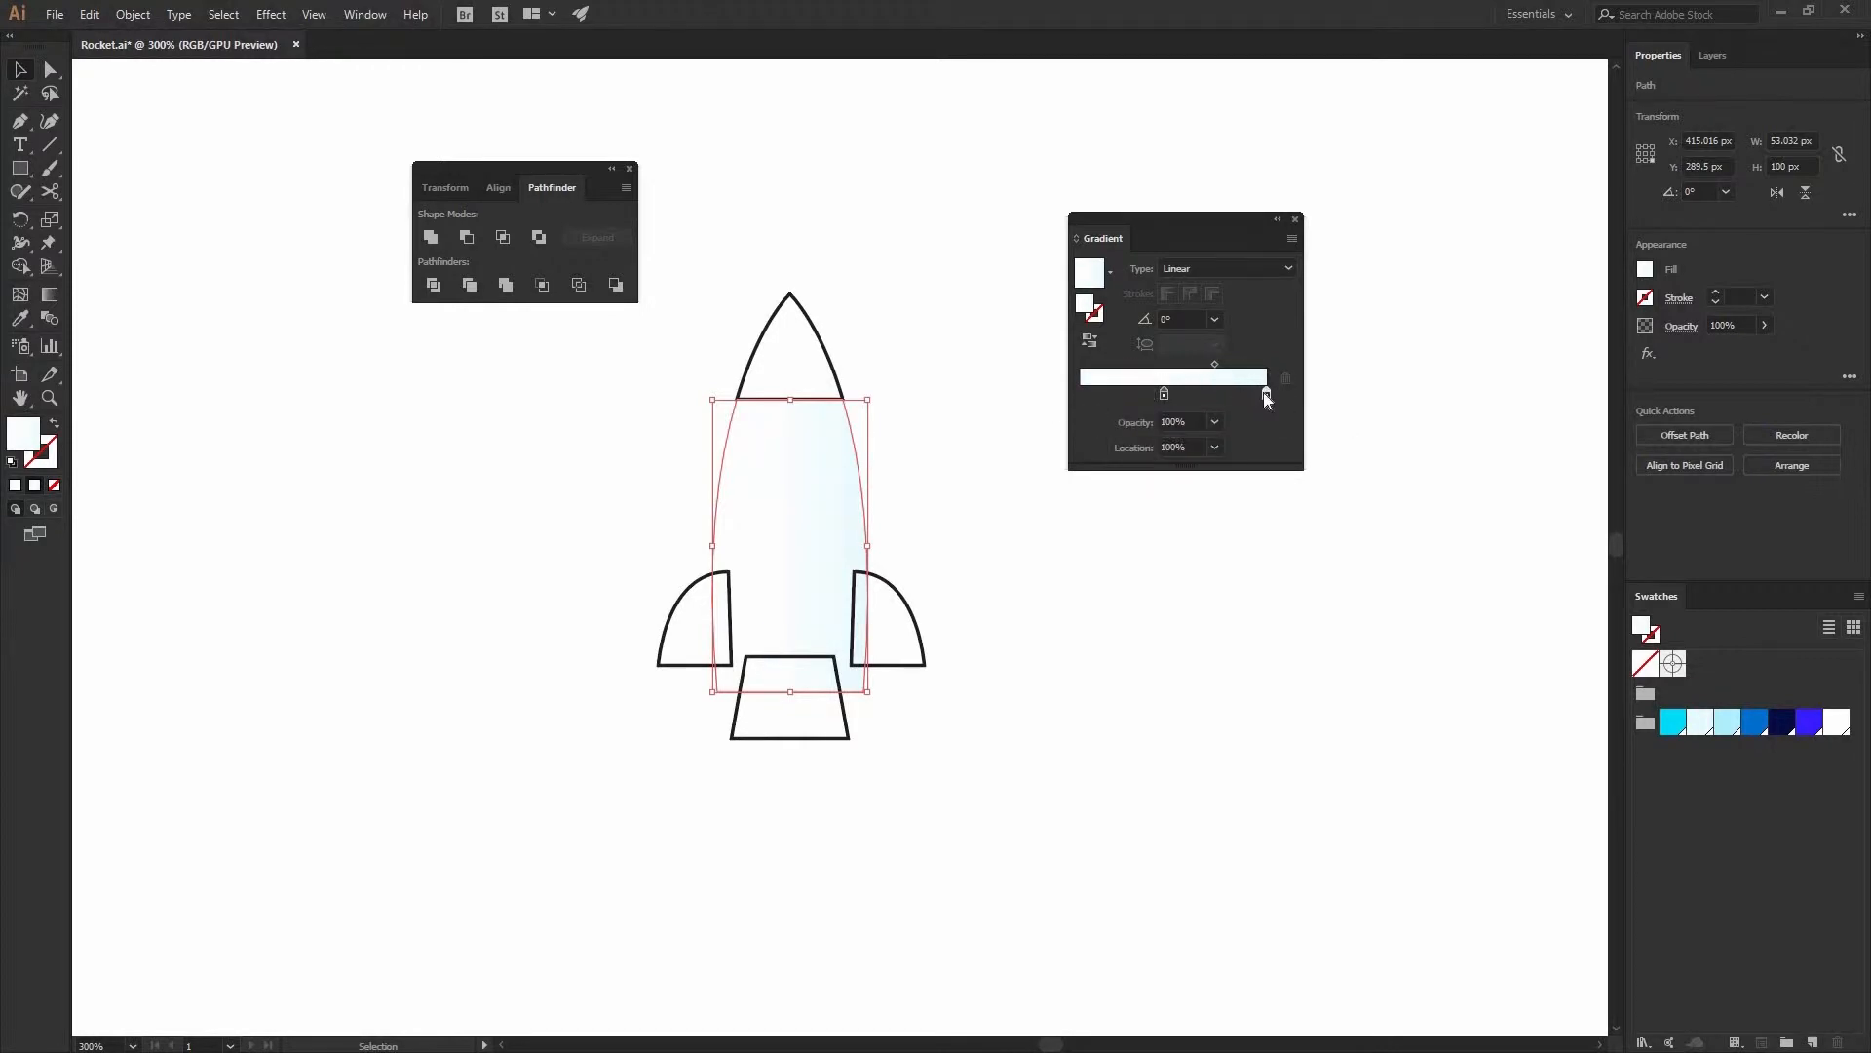
{"action": "left_click", "coordinate": [1092, 394]}
{"action": "left_click_drag", "start_coordinate": [1092, 393], "coordinate": [1240, 364]}
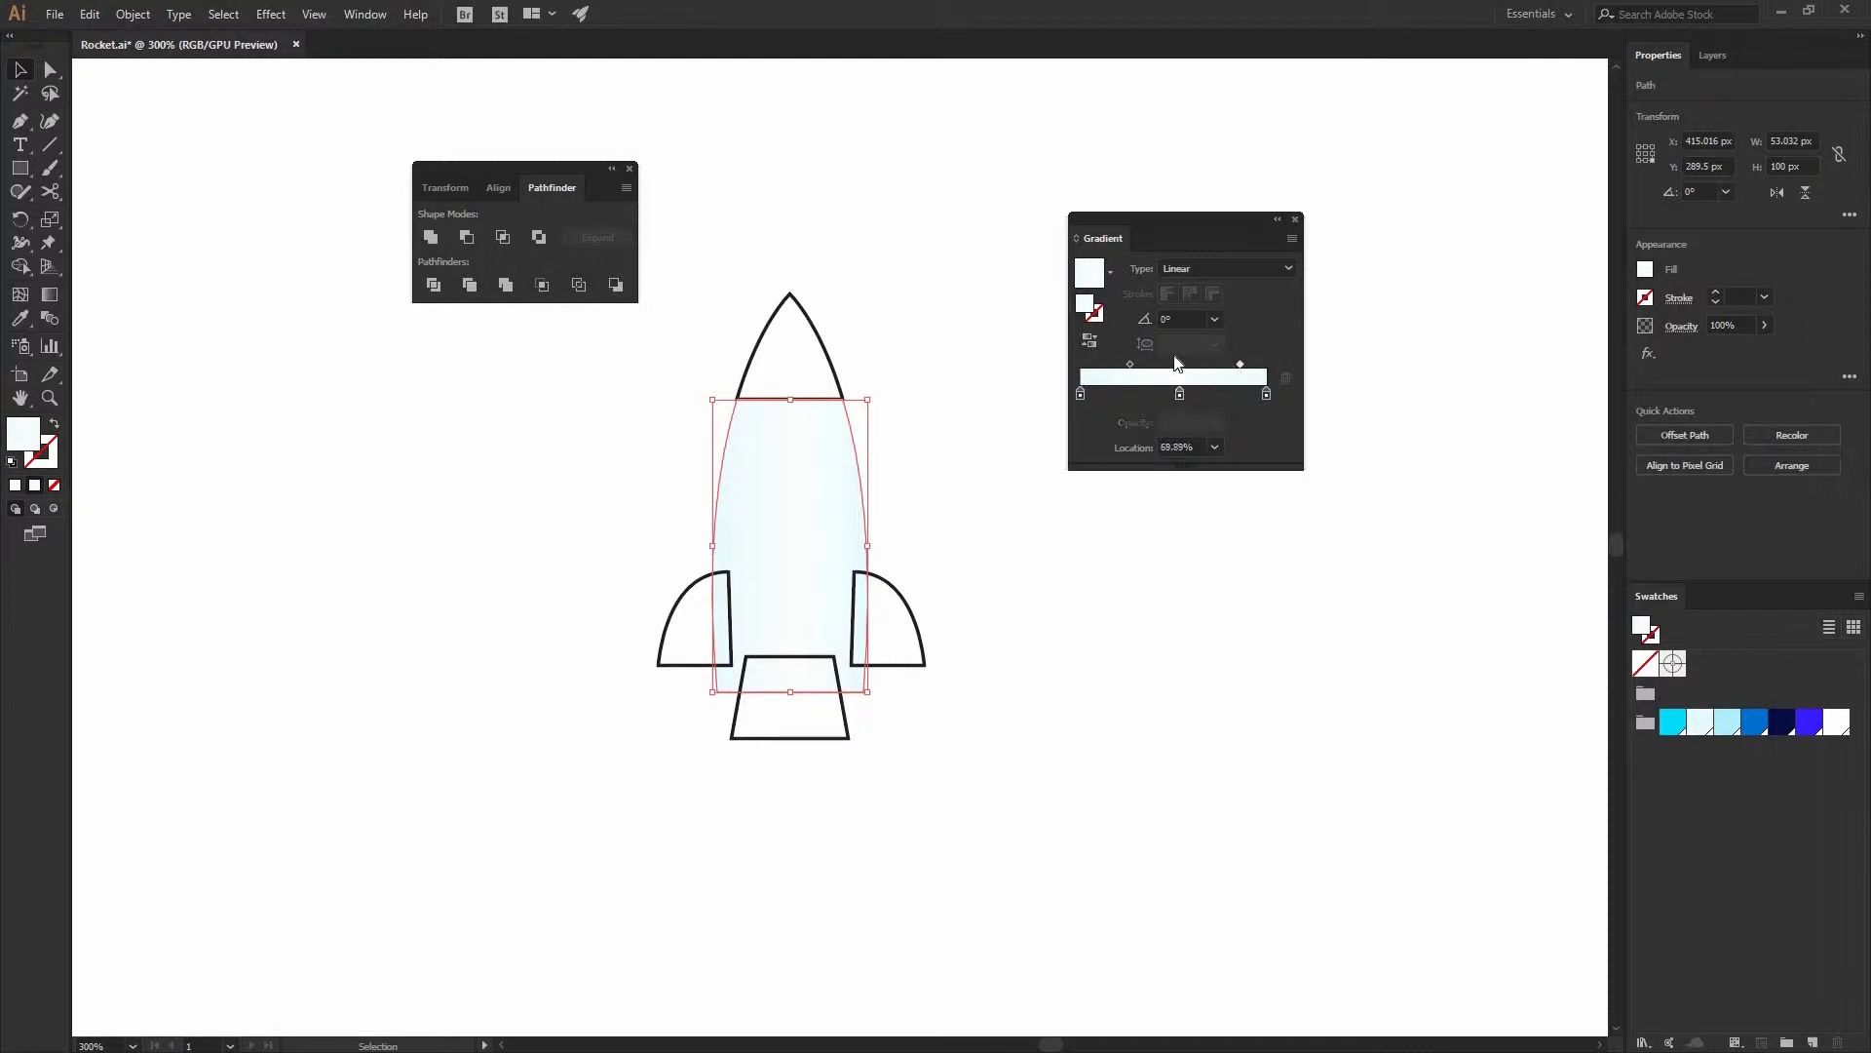
{"action": "left_click_drag", "start_coordinate": [1110, 368], "coordinate": [1111, 369]}
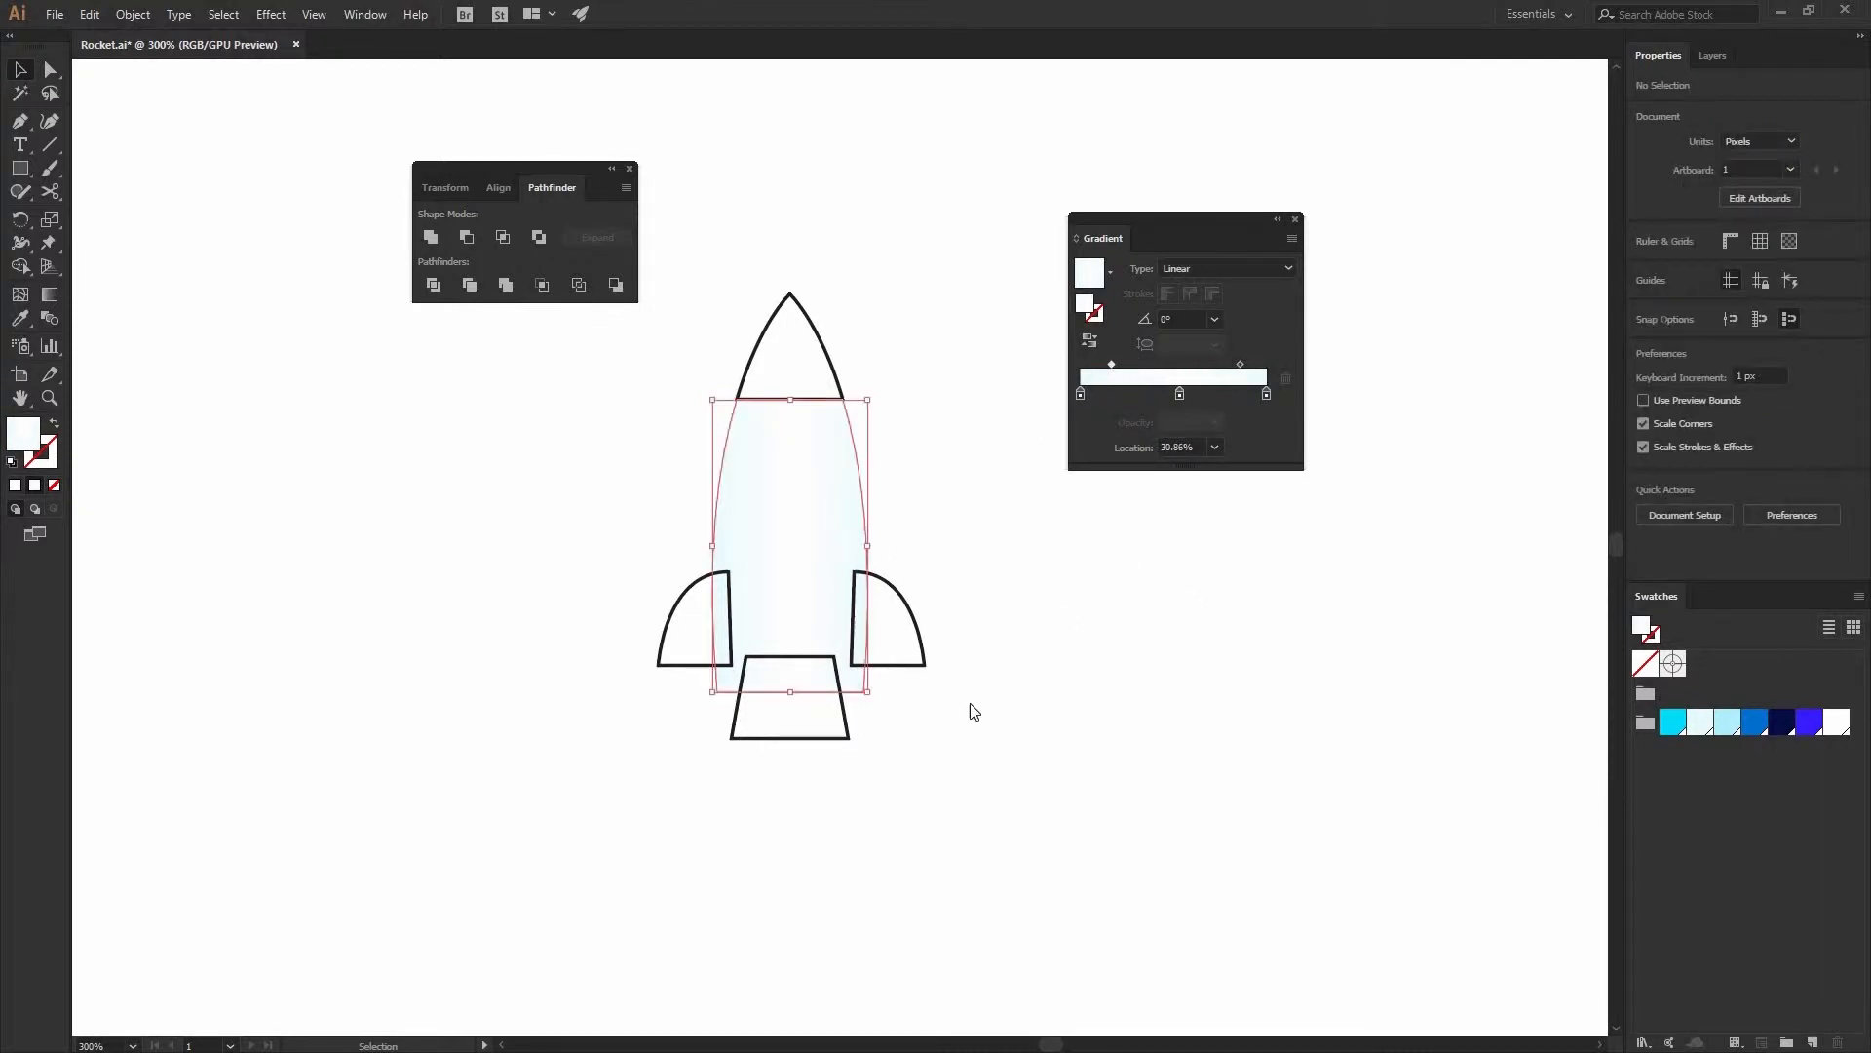
- Send the rocket's body to the back, behind the window, fins and nozzle
{"action": "right_click", "coordinate": [836, 493]}
{"action": "mouse_move", "coordinate": [974, 794]}
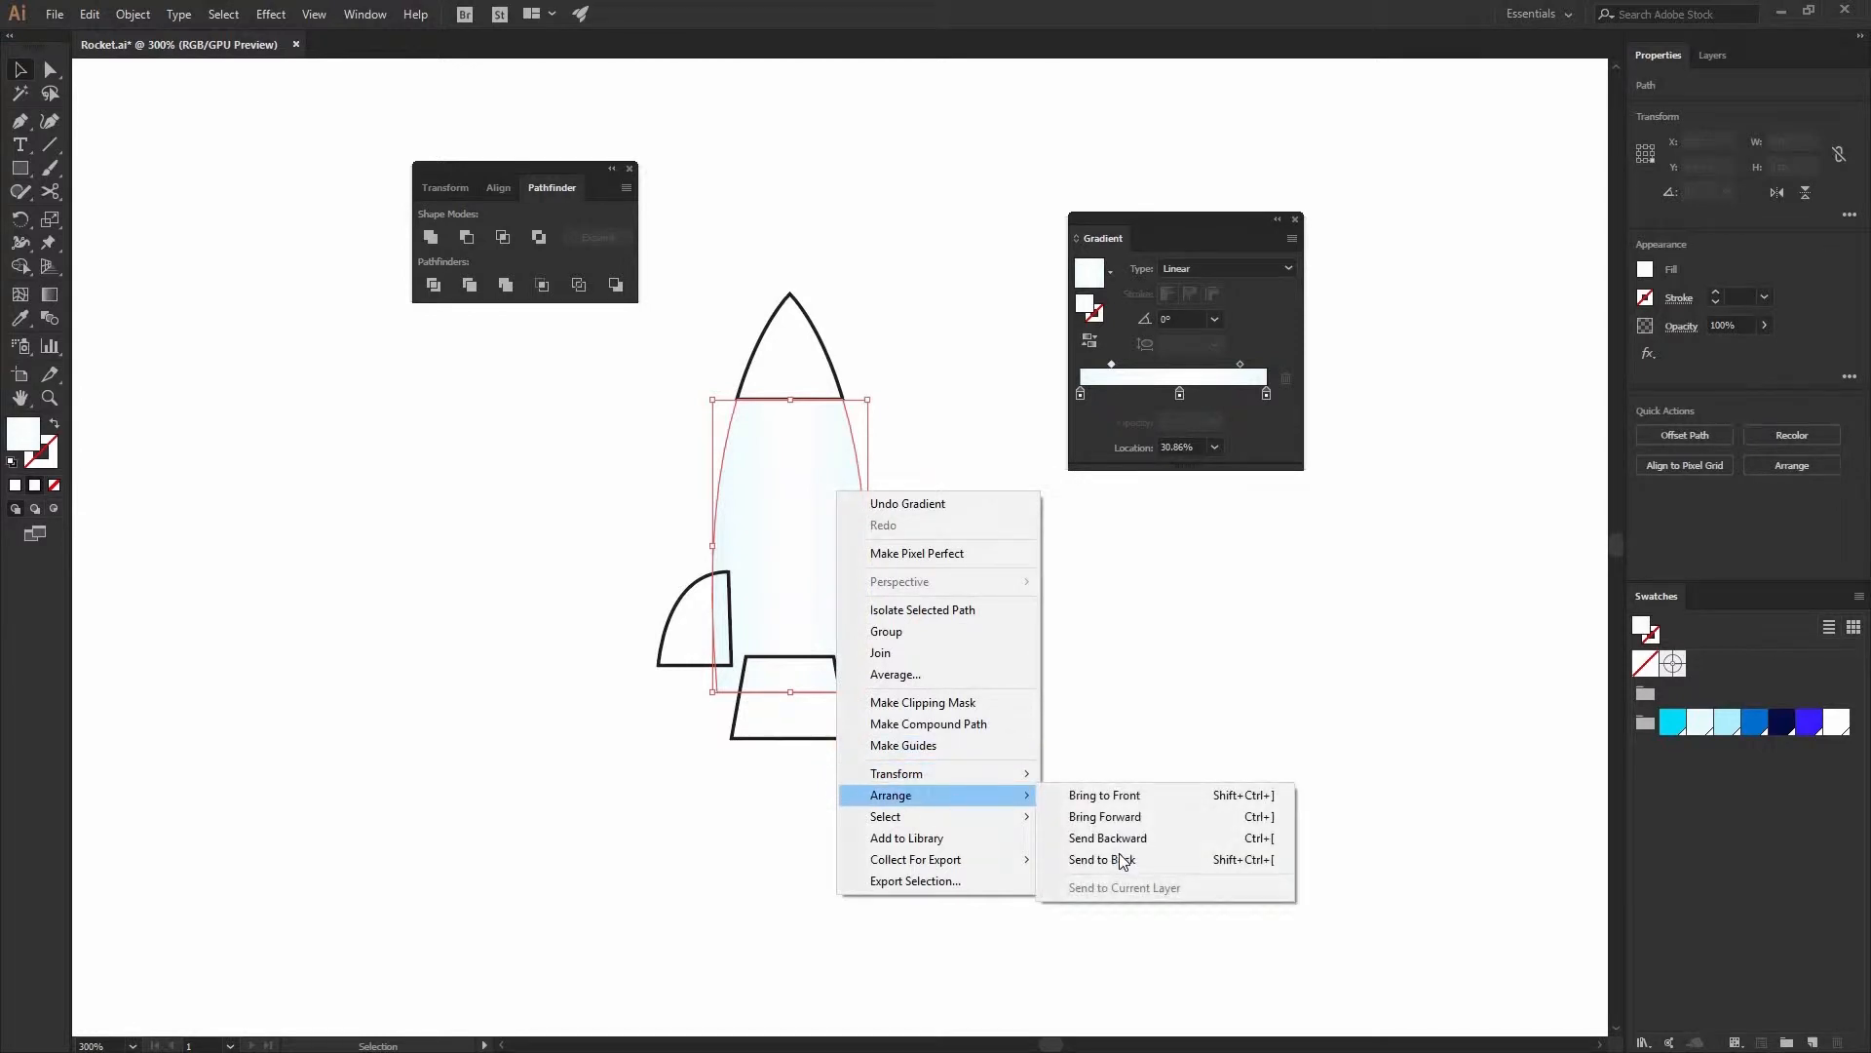
{"action": "left_click", "coordinate": [1120, 855]}
{"action": "left_click", "coordinate": [866, 496]}
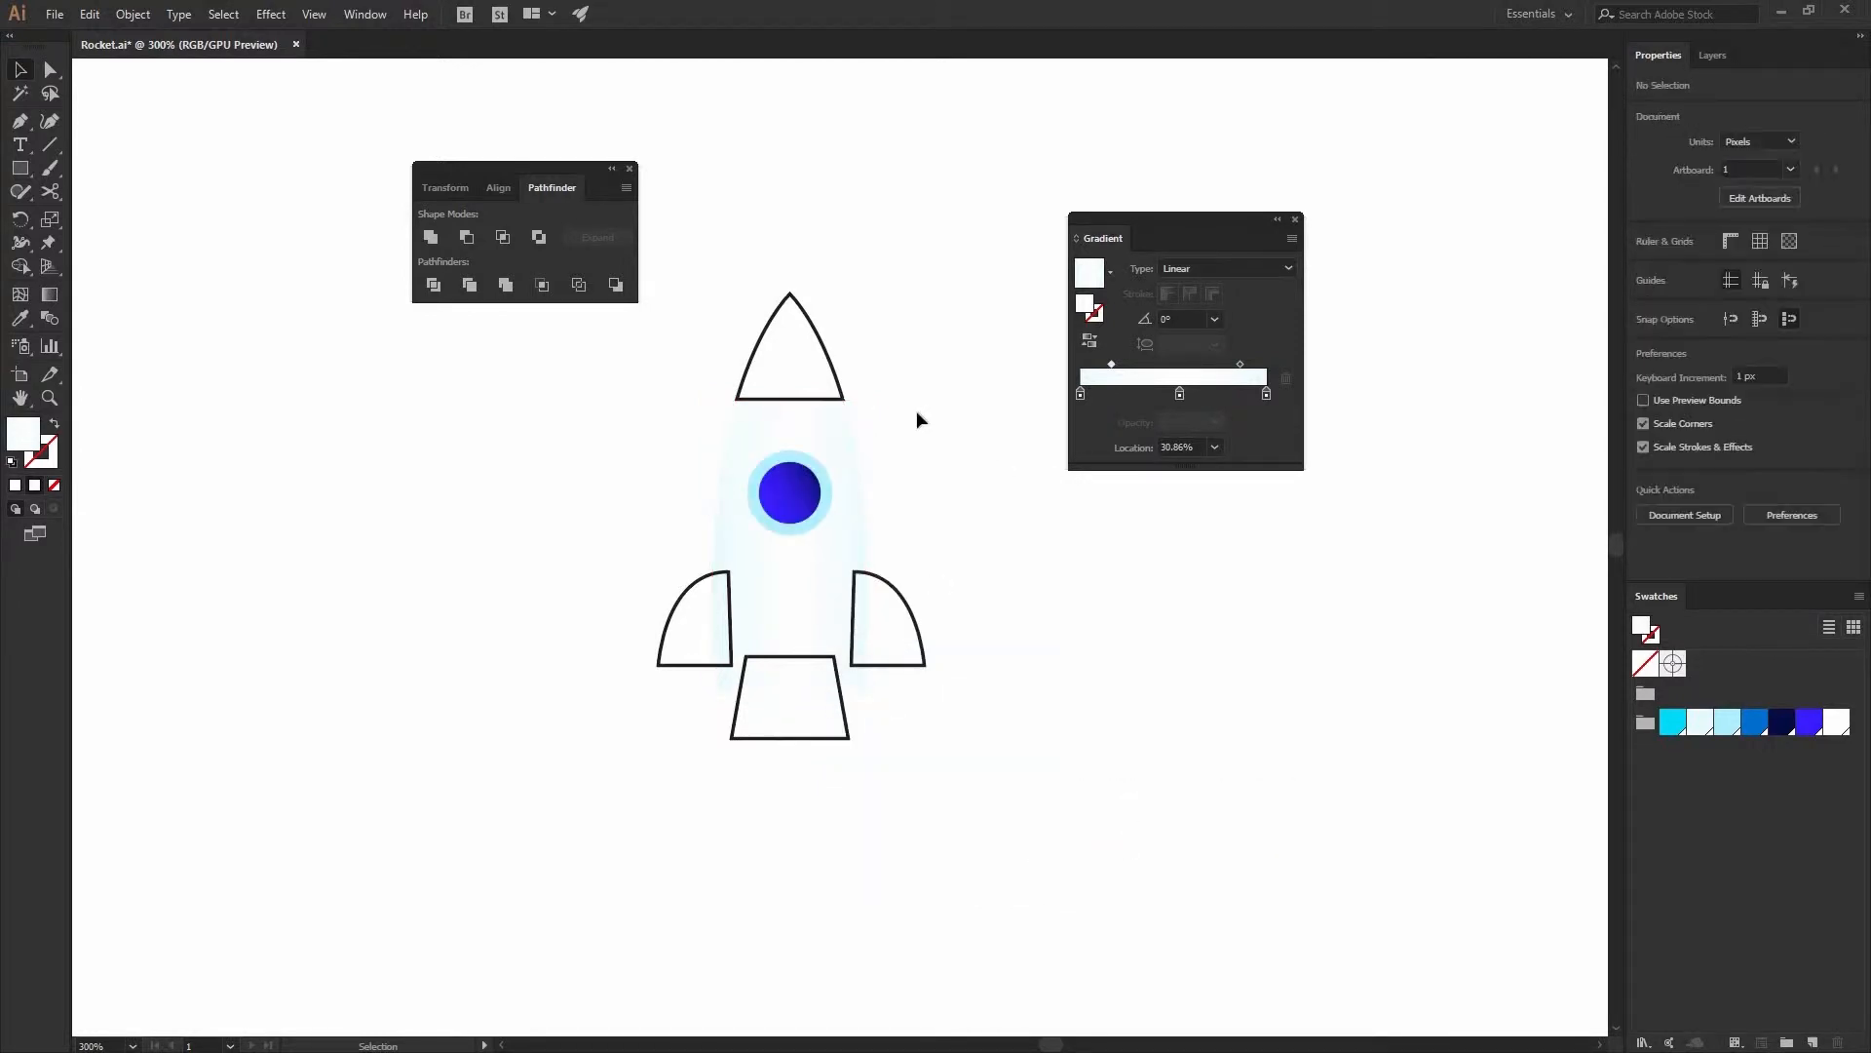
- Apply the current linear gradient to both fins and remove their strokes
{"action": "left_click", "coordinate": [914, 629]}
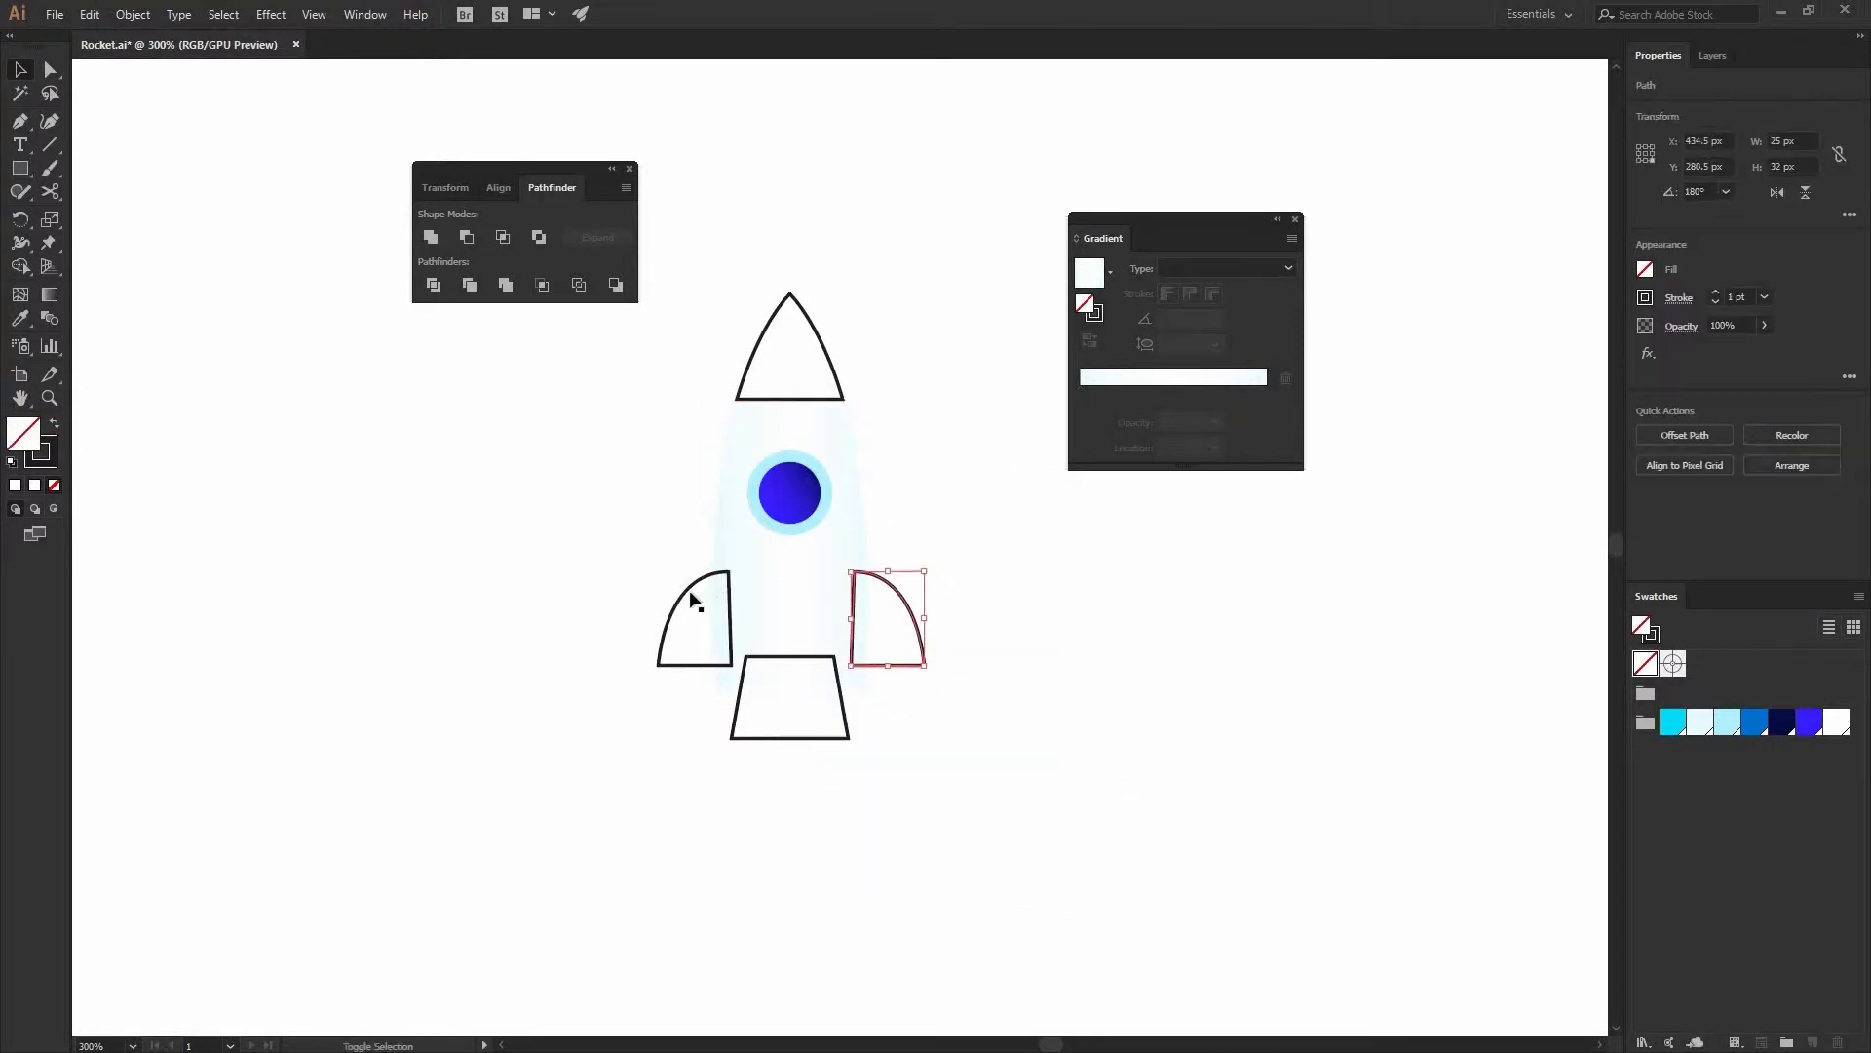
{"action": "left_click", "coordinate": [726, 622], "text": "shift"}
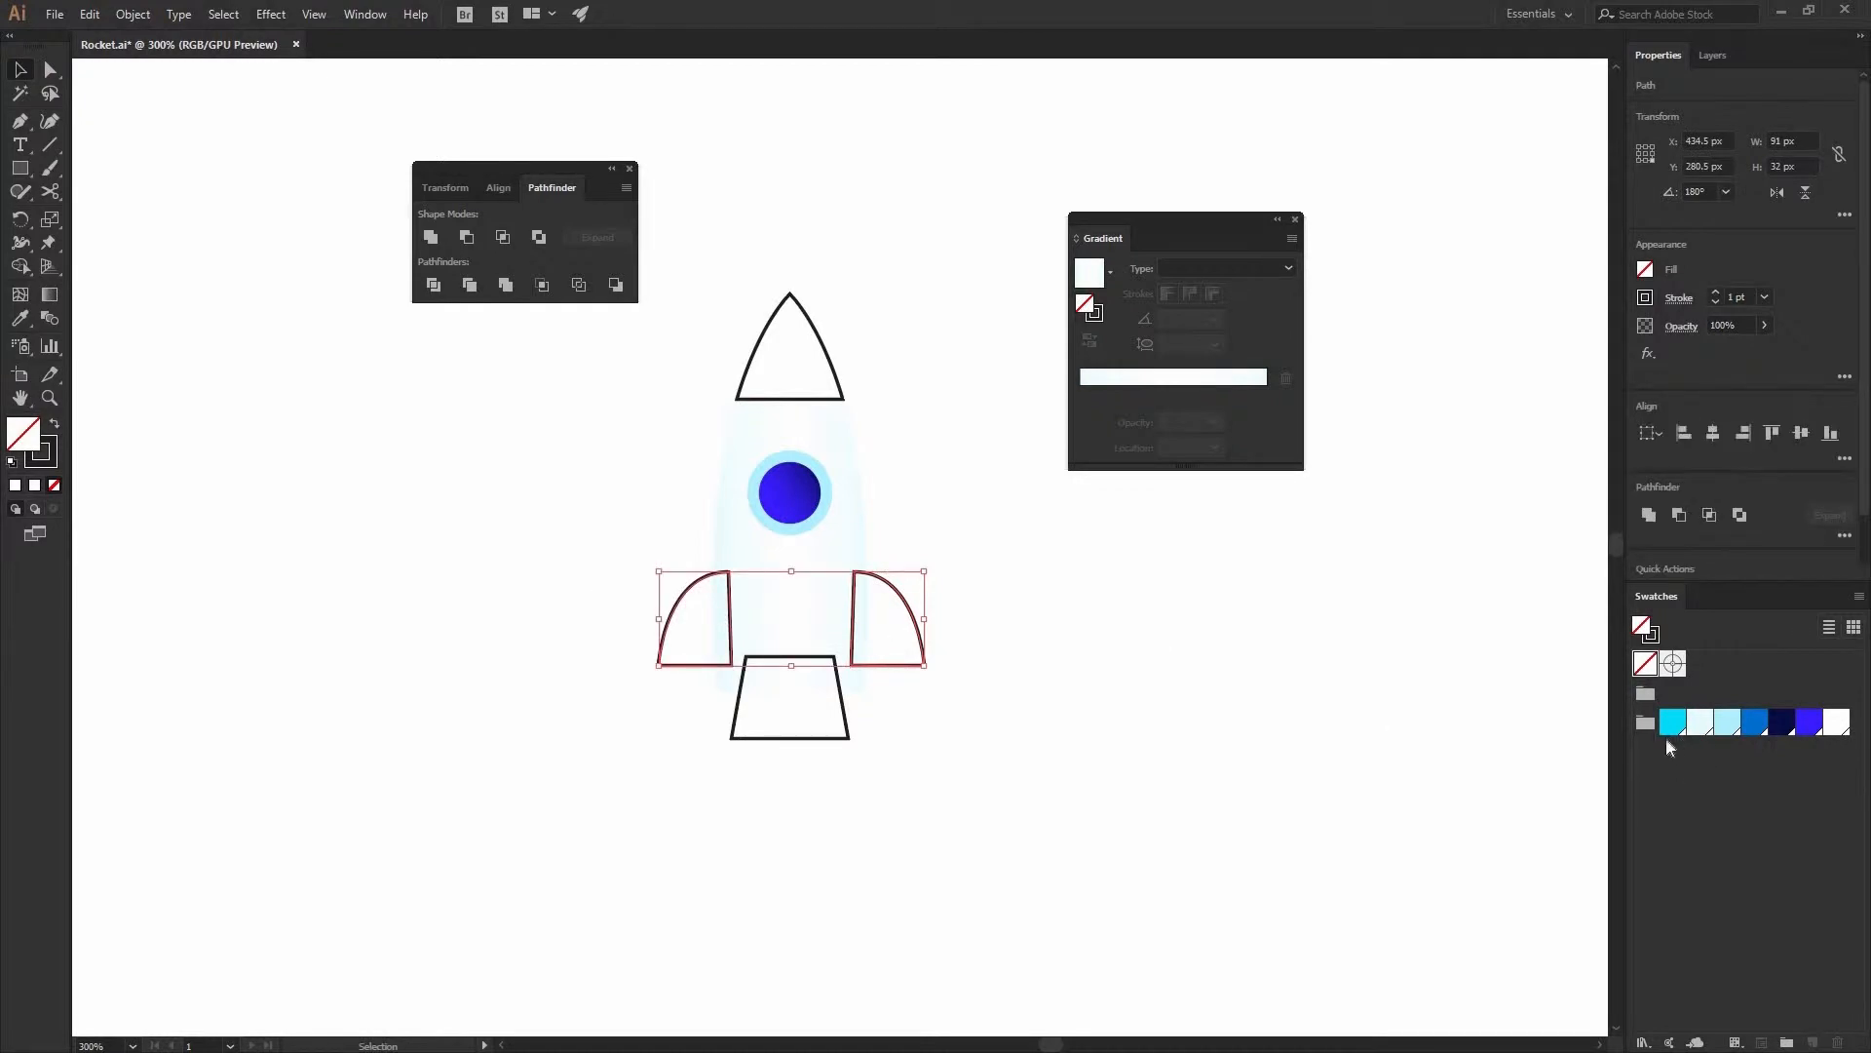
{"action": "left_click", "coordinate": [1672, 722]}
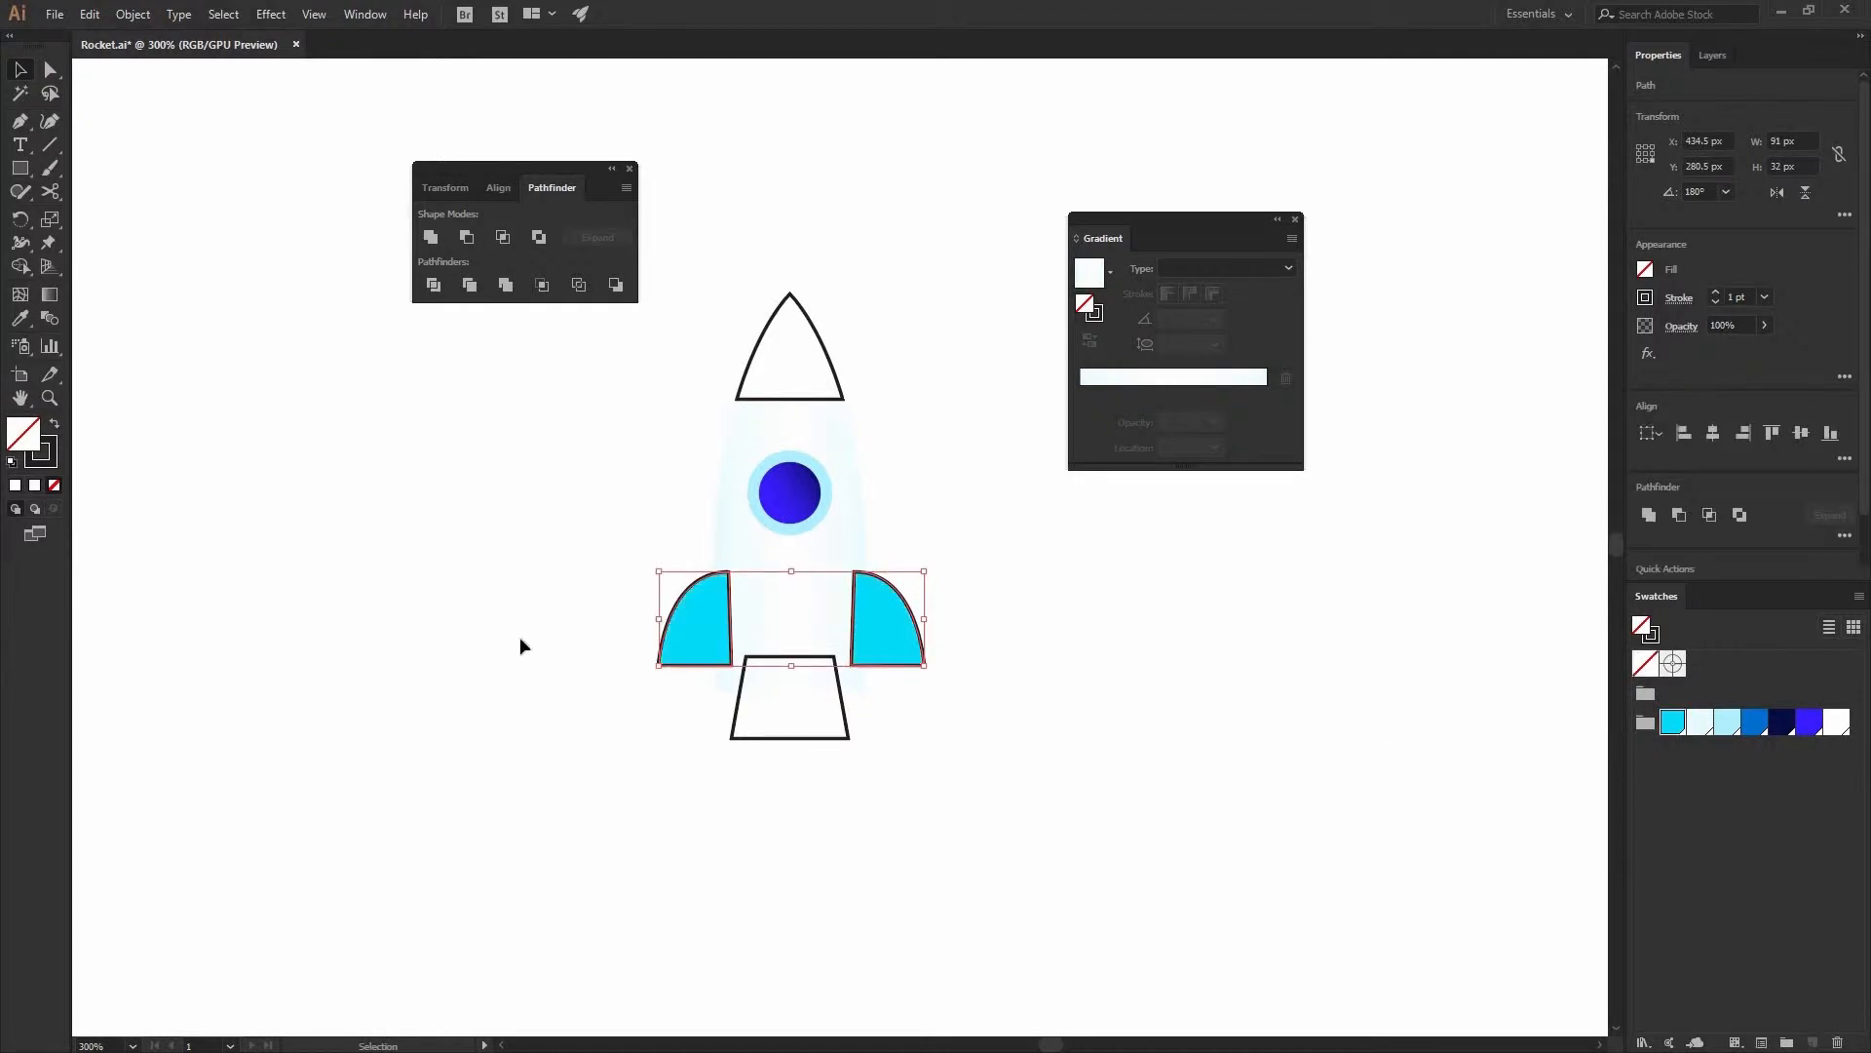
{"action": "key", "text": "slash"}
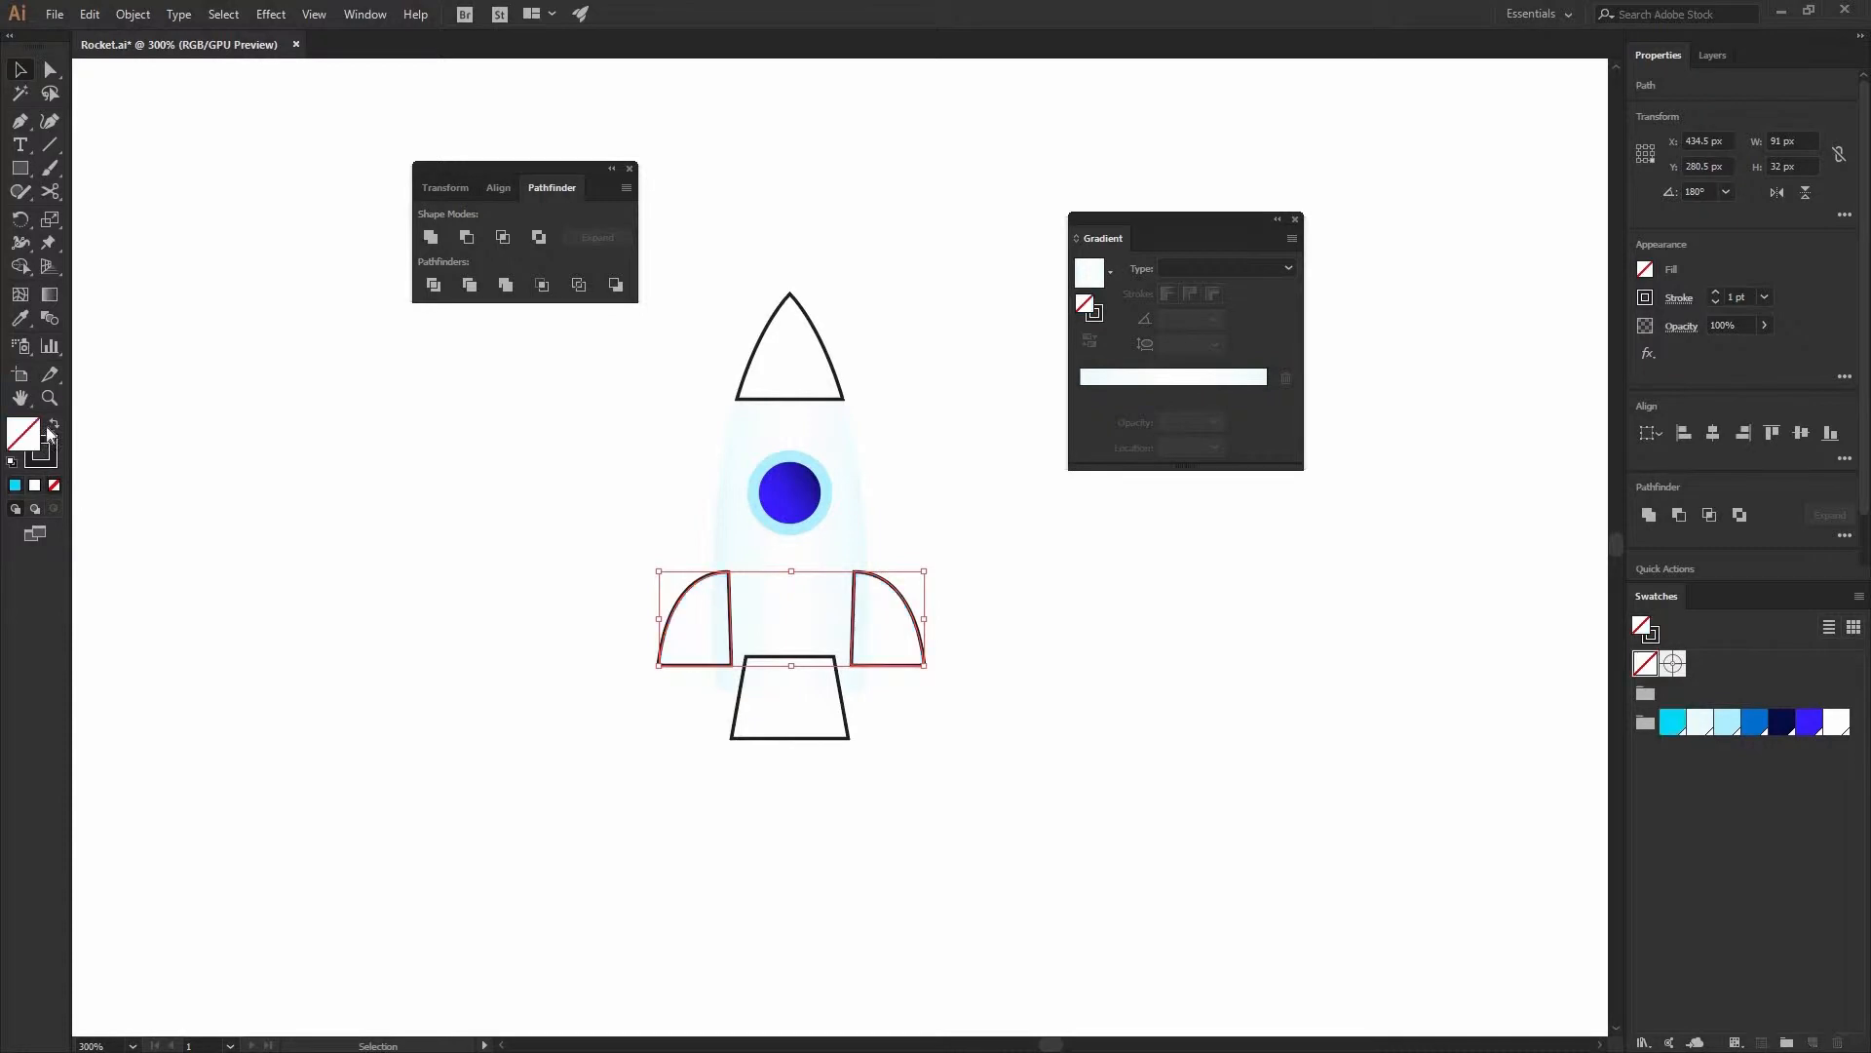
{"action": "left_click", "coordinate": [55, 423]}
{"action": "left_click", "coordinate": [1225, 371]}
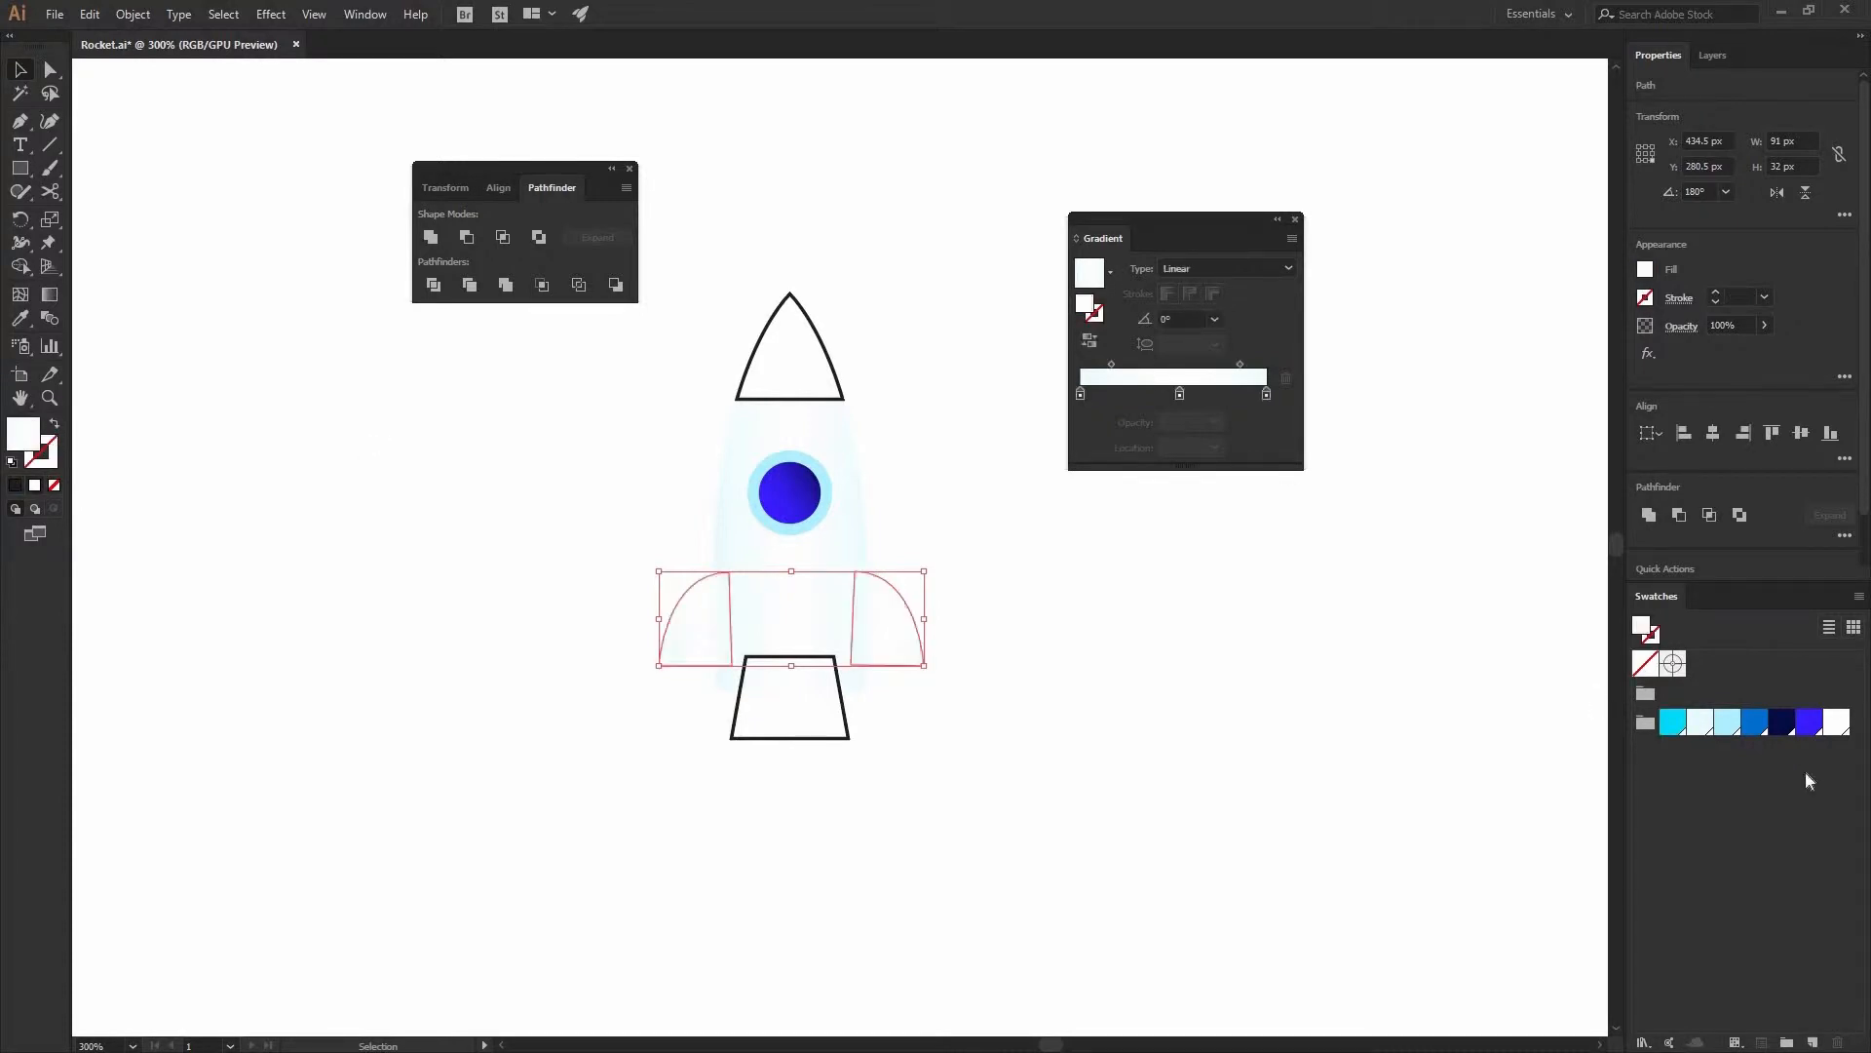
- Reduce the fins' gradient to two stops, cyan near the middle and light cyan at 100%, removing the white and pale stops
{"action": "left_click_drag", "start_coordinate": [1673, 721], "coordinate": [1247, 402]}
{"action": "left_click_drag", "start_coordinate": [1730, 727], "coordinate": [1353, 513]}
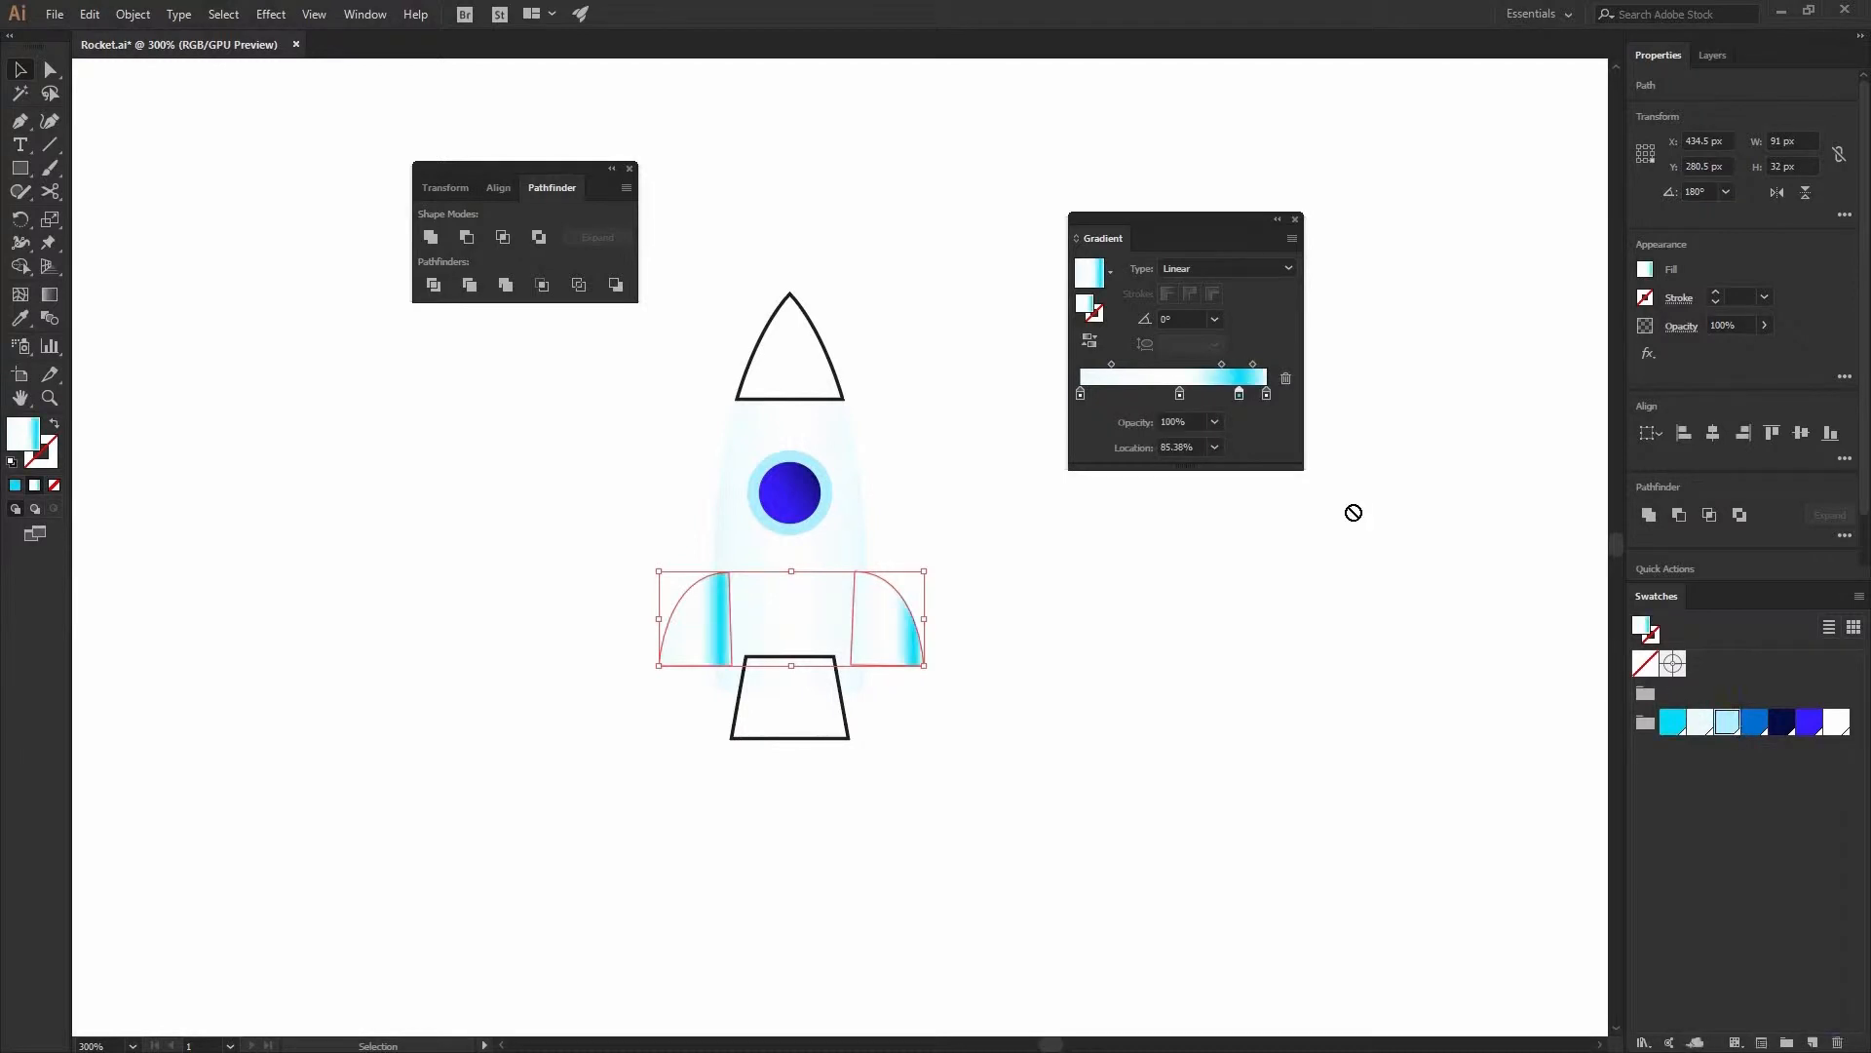
{"action": "left_click_drag", "start_coordinate": [1217, 391], "coordinate": [1176, 427]}
{"action": "left_click_drag", "start_coordinate": [1080, 394], "coordinate": [1215, 431]}
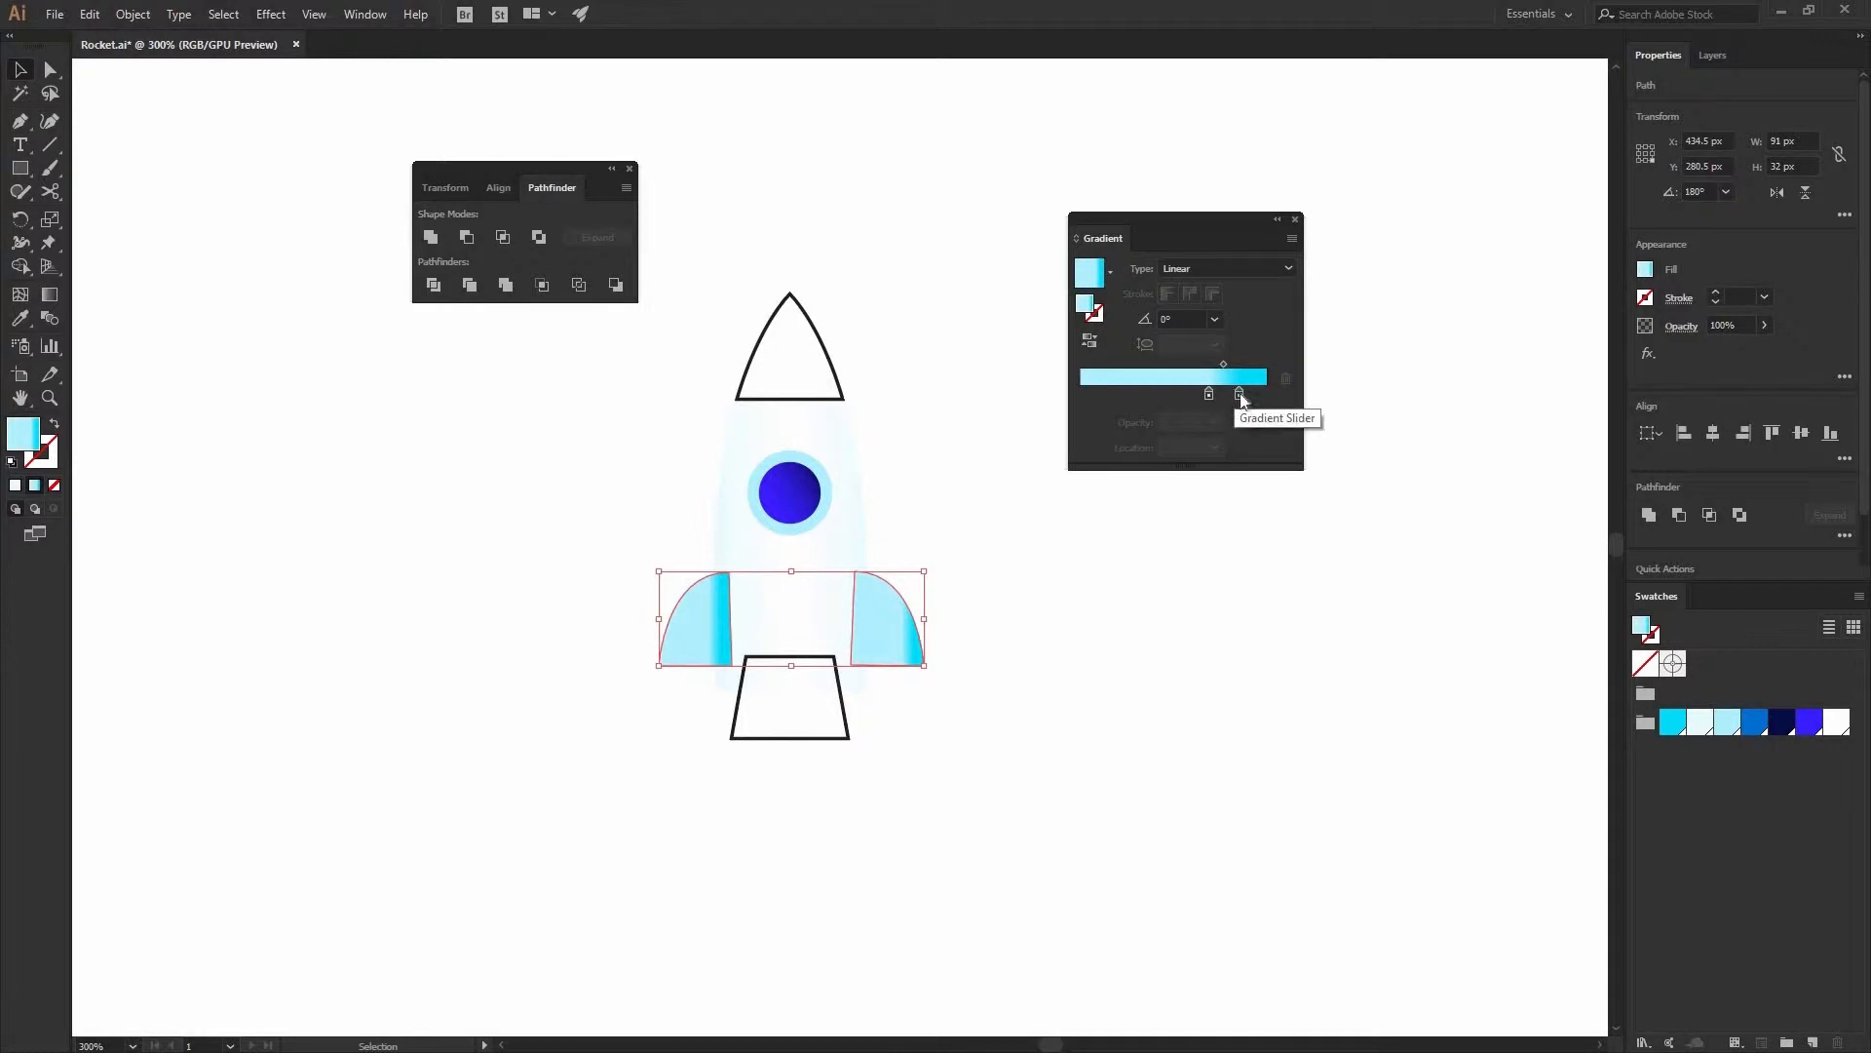
{"action": "mouse_move", "coordinate": [1238, 394]}
{"action": "left_mouse_down"}
{"action": "mouse_move", "coordinate": [1162, 394]}
{"action": "mouse_move", "coordinate": [1272, 409]}
{"action": "left_mouse_up"}
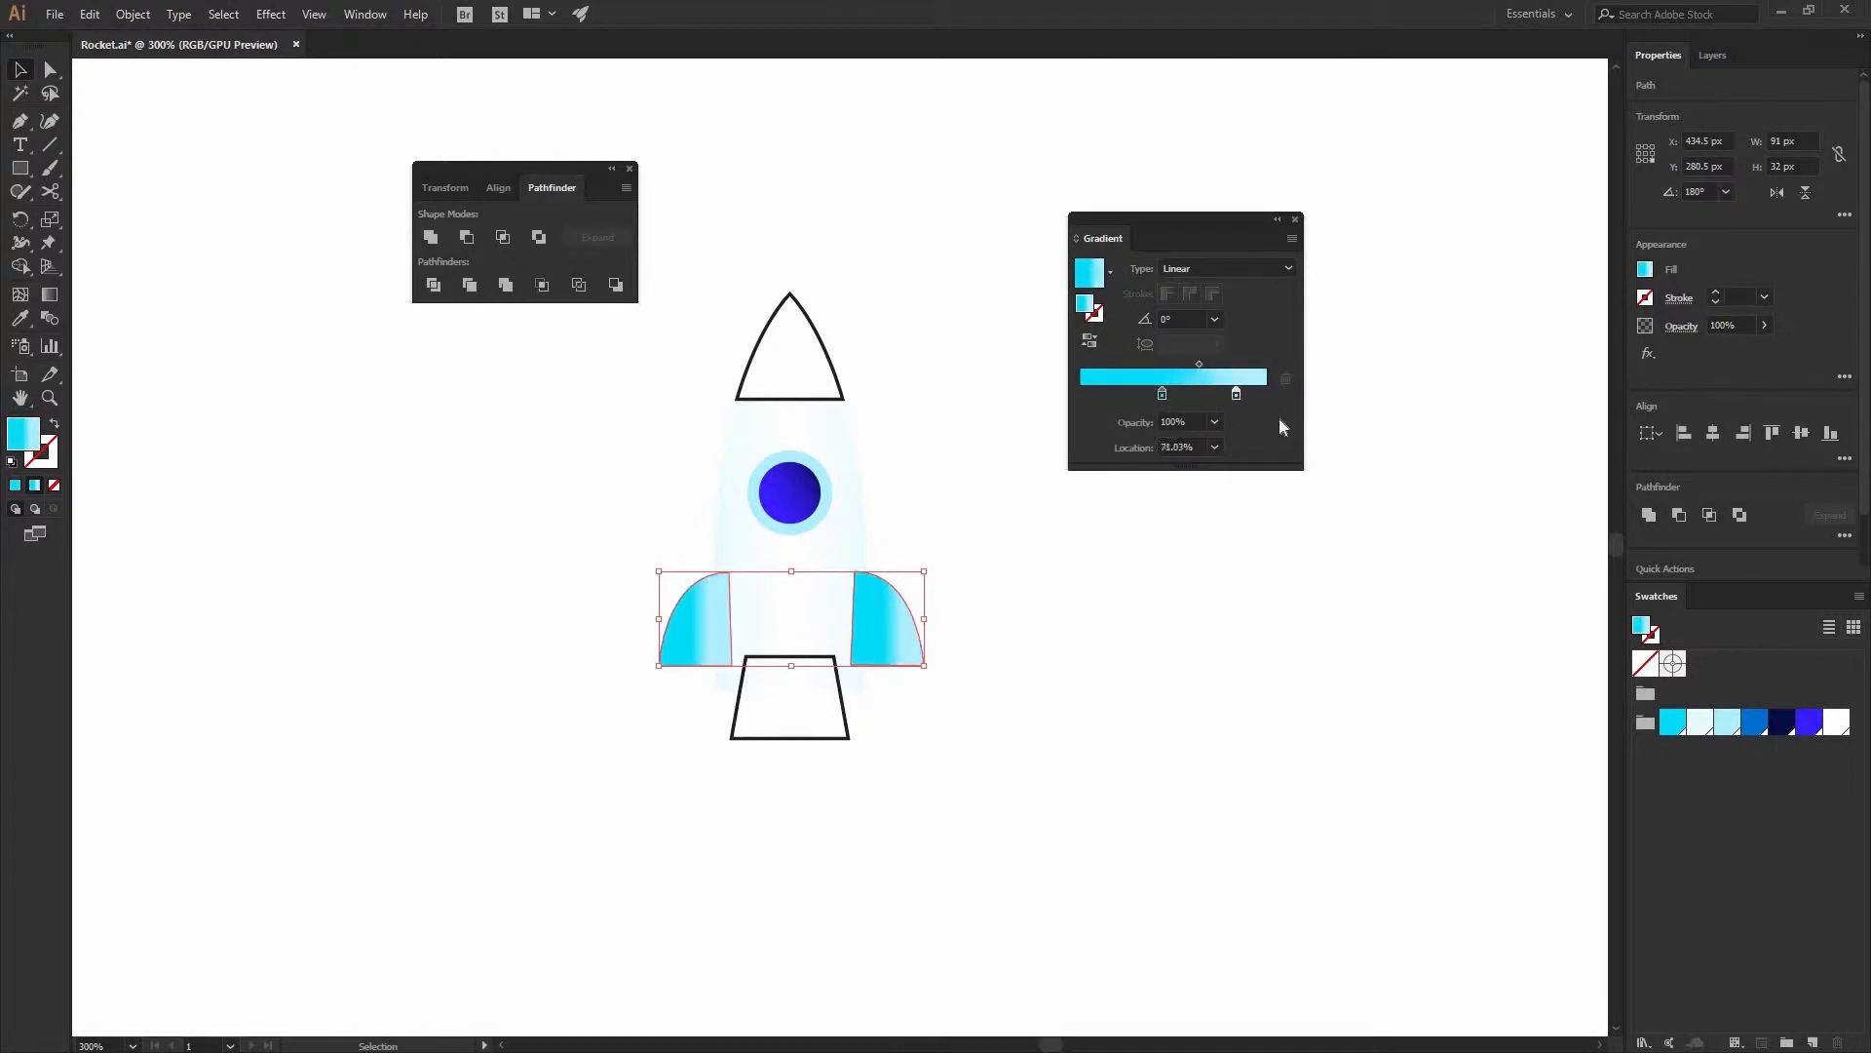
{"action": "left_click", "coordinate": [1031, 526]}
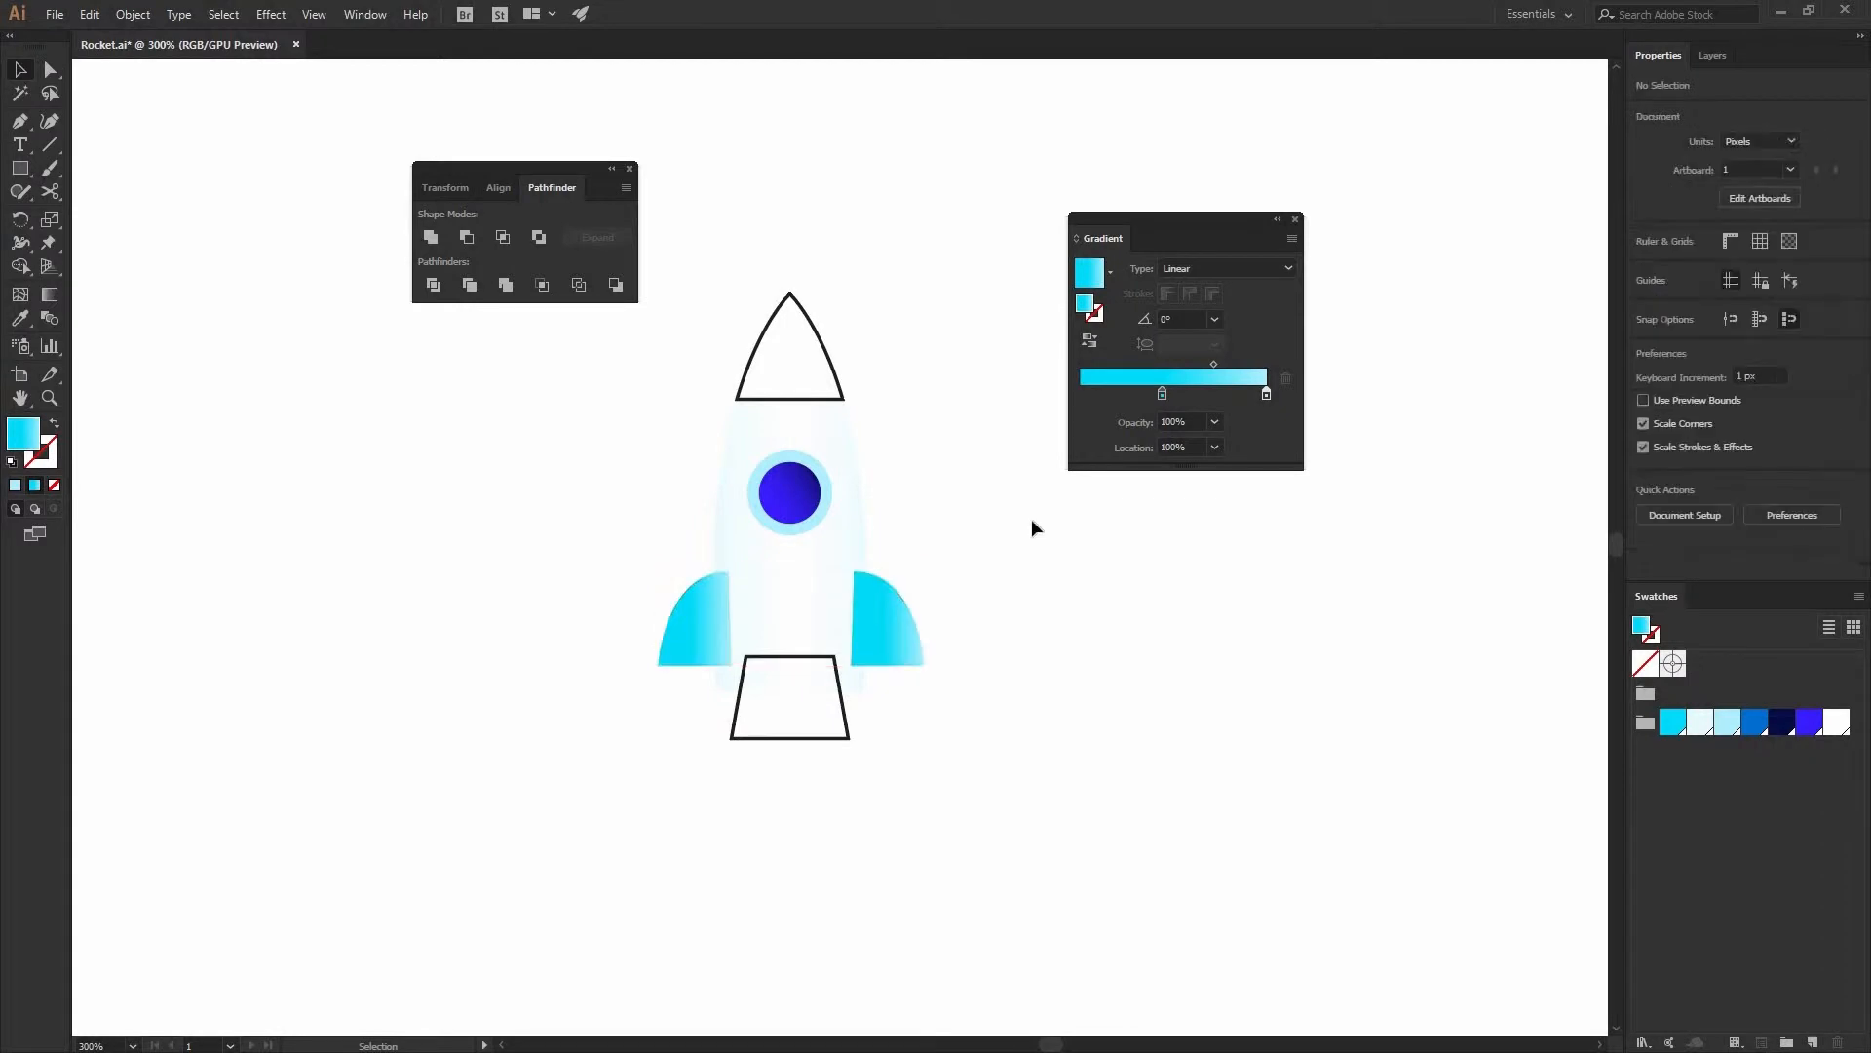
- Move the right fin's cyan gradient stop to 0% and set the gradient midpoint to about 62%
{"action": "left_click", "coordinate": [889, 624]}
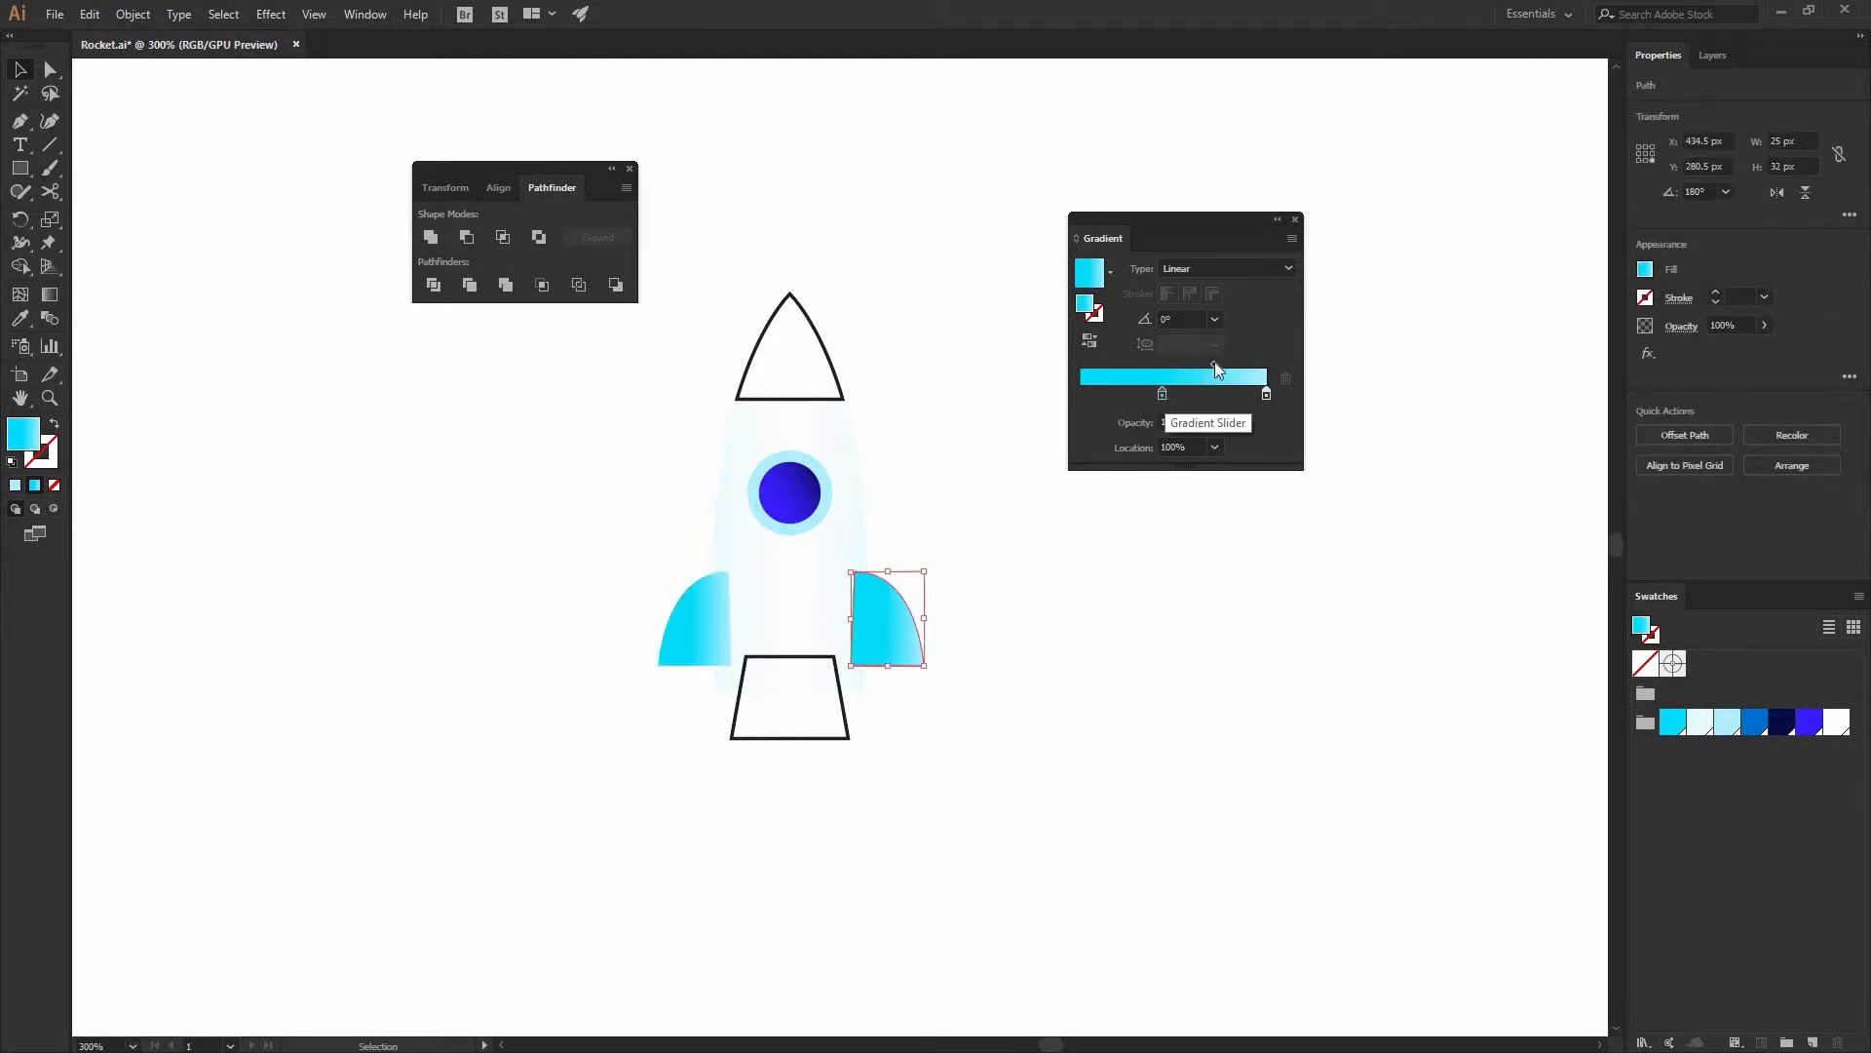
{"action": "left_click_drag", "start_coordinate": [1214, 364], "coordinate": [987, 395]}
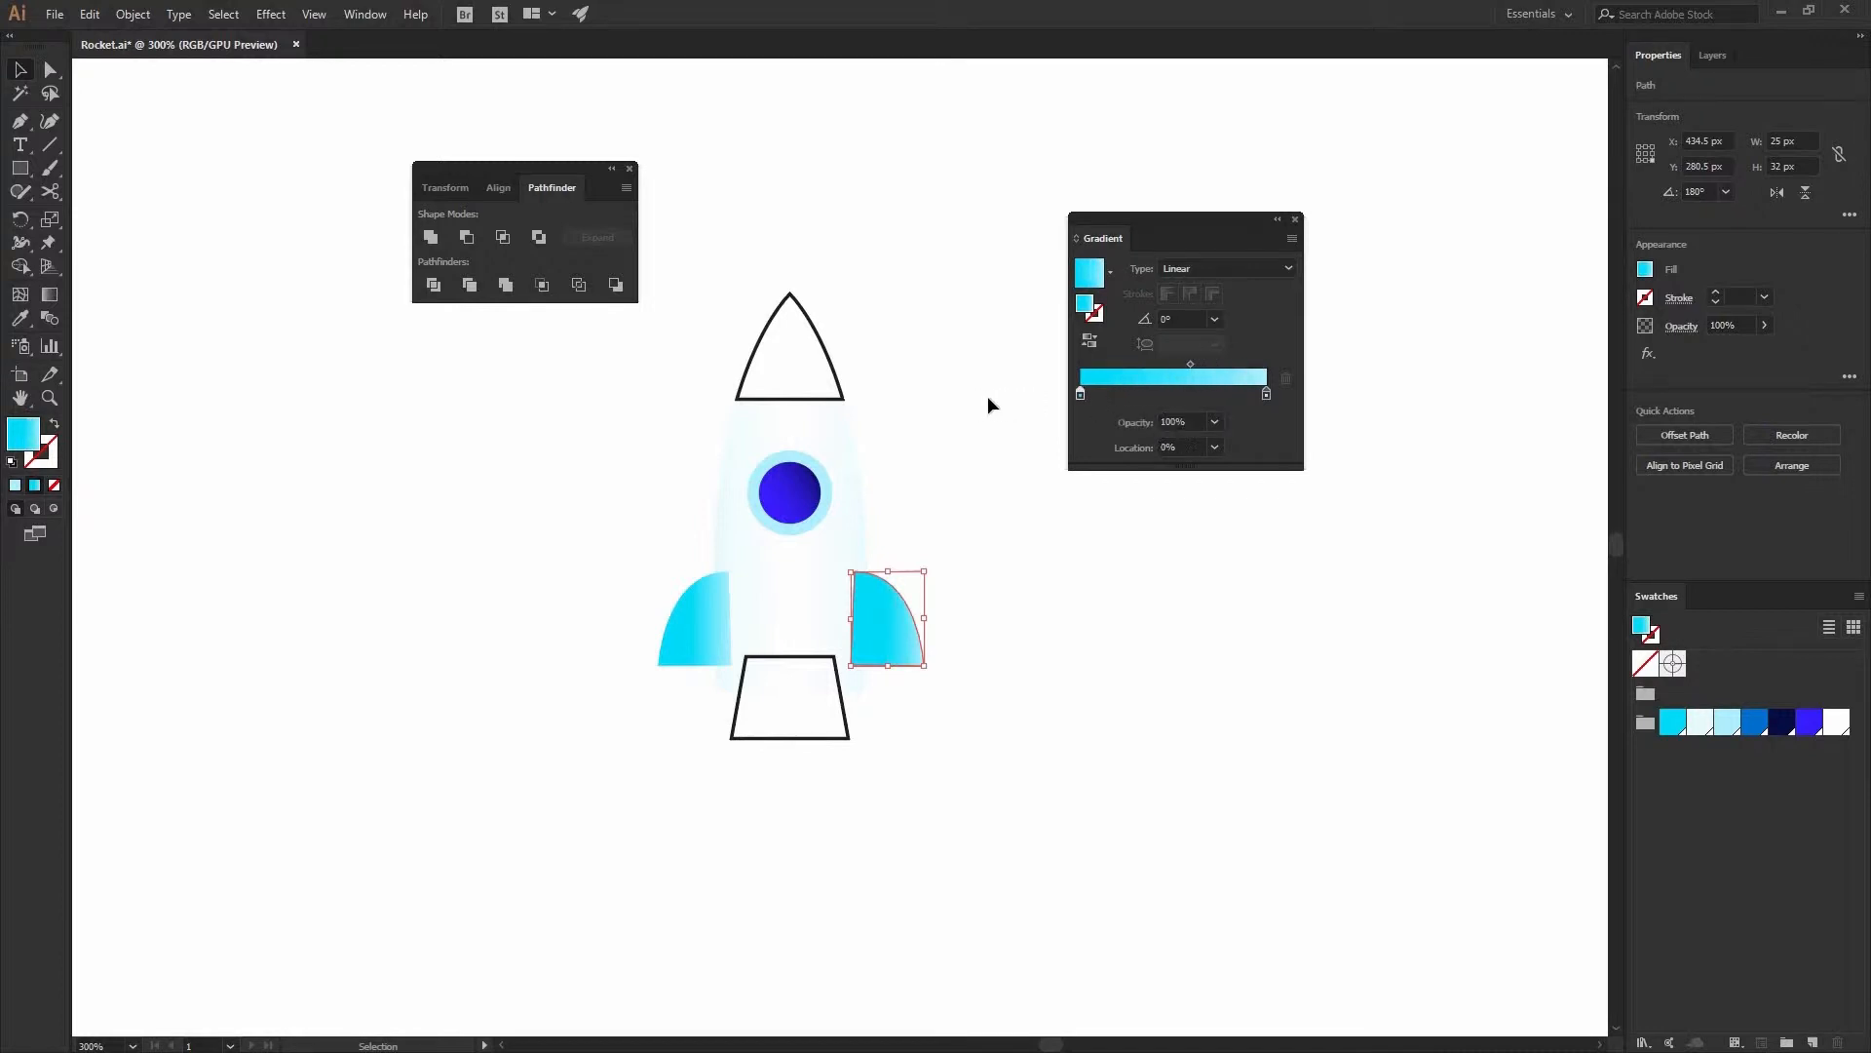
{"action": "mouse_move", "coordinate": [1190, 365]}
{"action": "left_mouse_down"}
{"action": "mouse_move", "coordinate": [1214, 368]}
{"action": "mouse_move", "coordinate": [1196, 363]}
{"action": "left_mouse_up"}
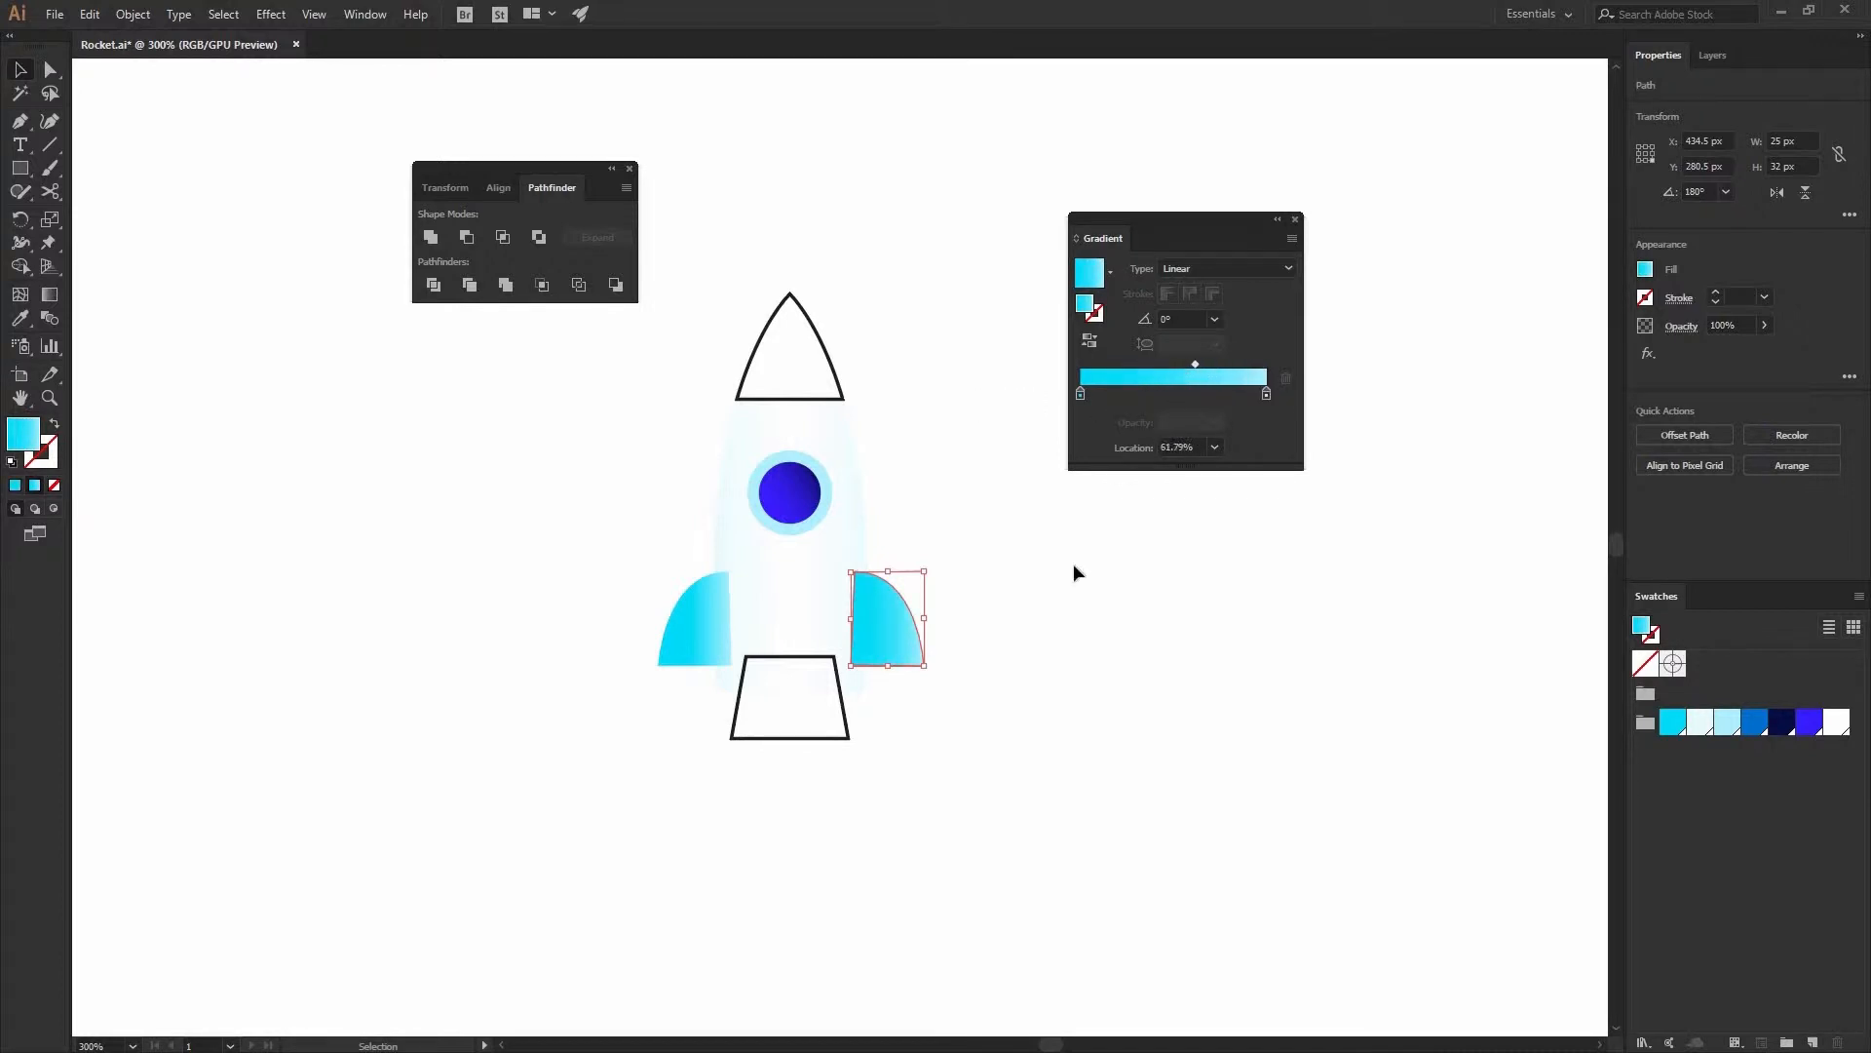
{"action": "left_click", "coordinate": [1048, 598]}
- Copy the right fin's gradient onto the left fin with the Eyedropper and reverse the left fin's gradient direction
{"action": "left_click", "coordinate": [690, 627]}
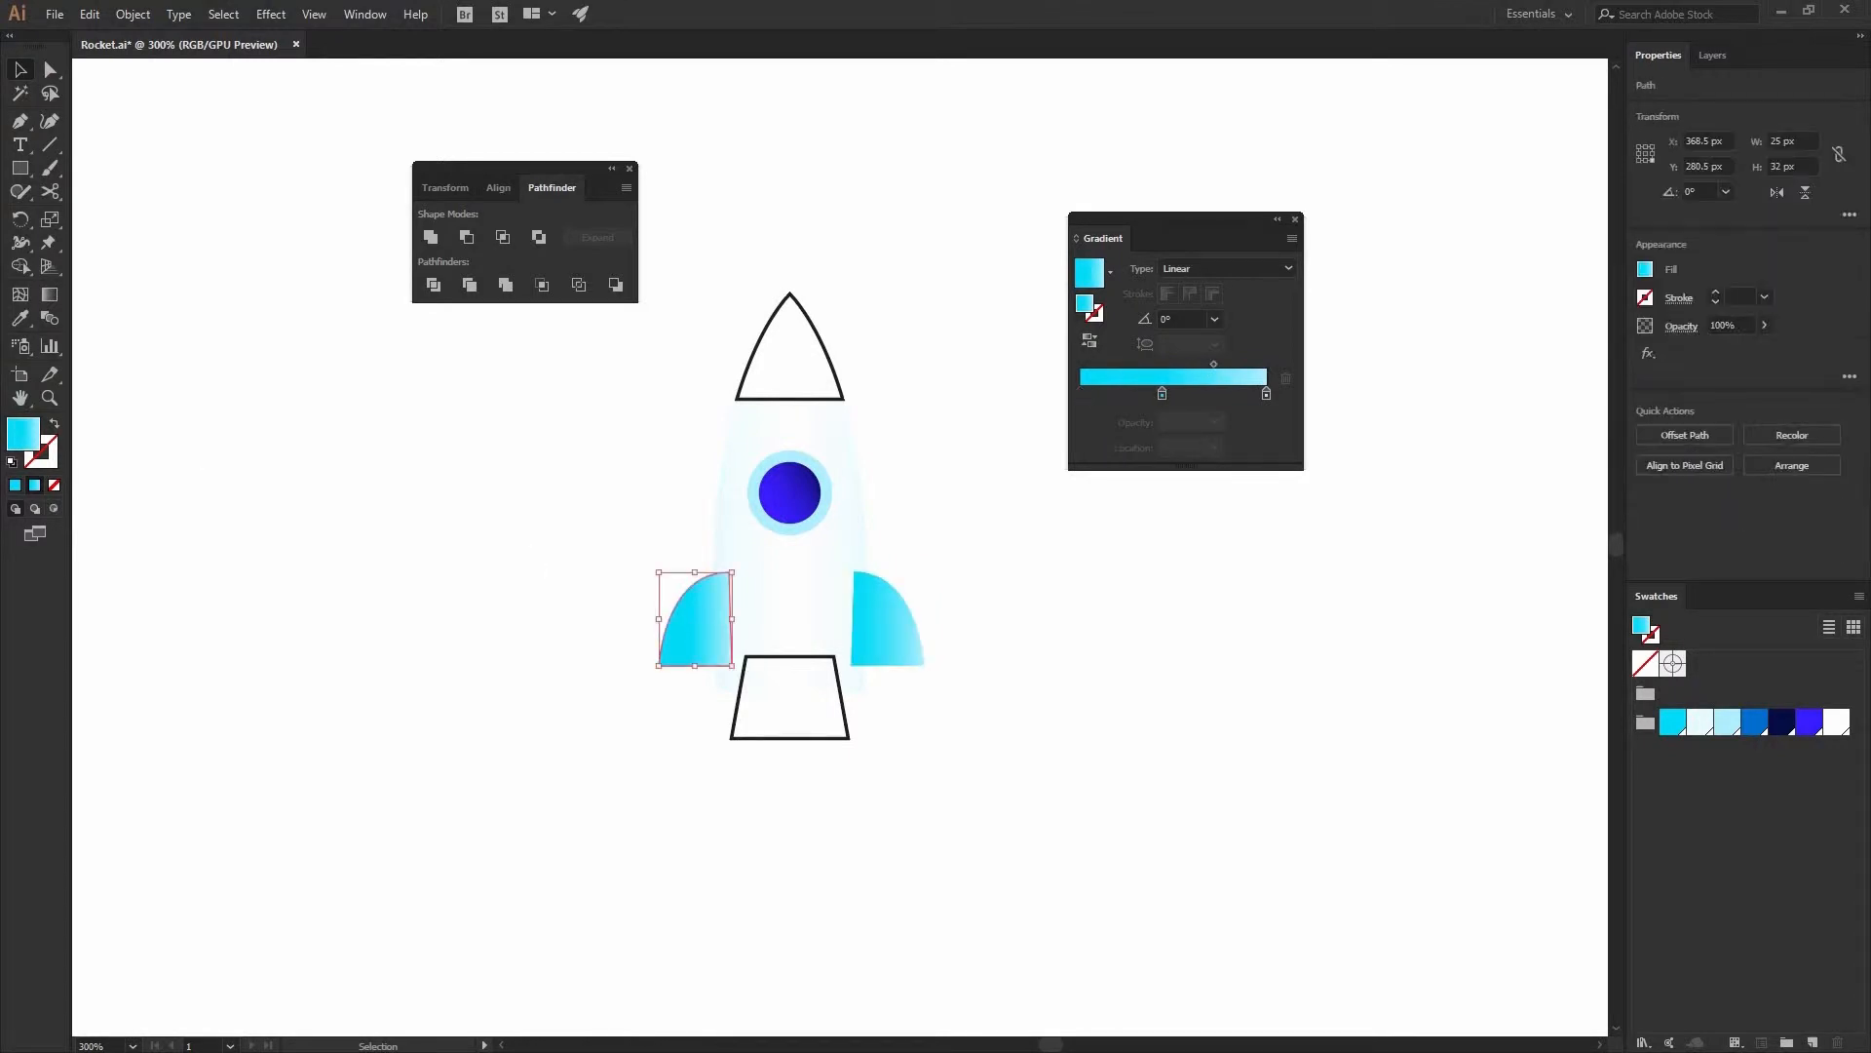
{"action": "left_click", "coordinate": [20, 317]}
{"action": "left_click", "coordinate": [898, 622]}
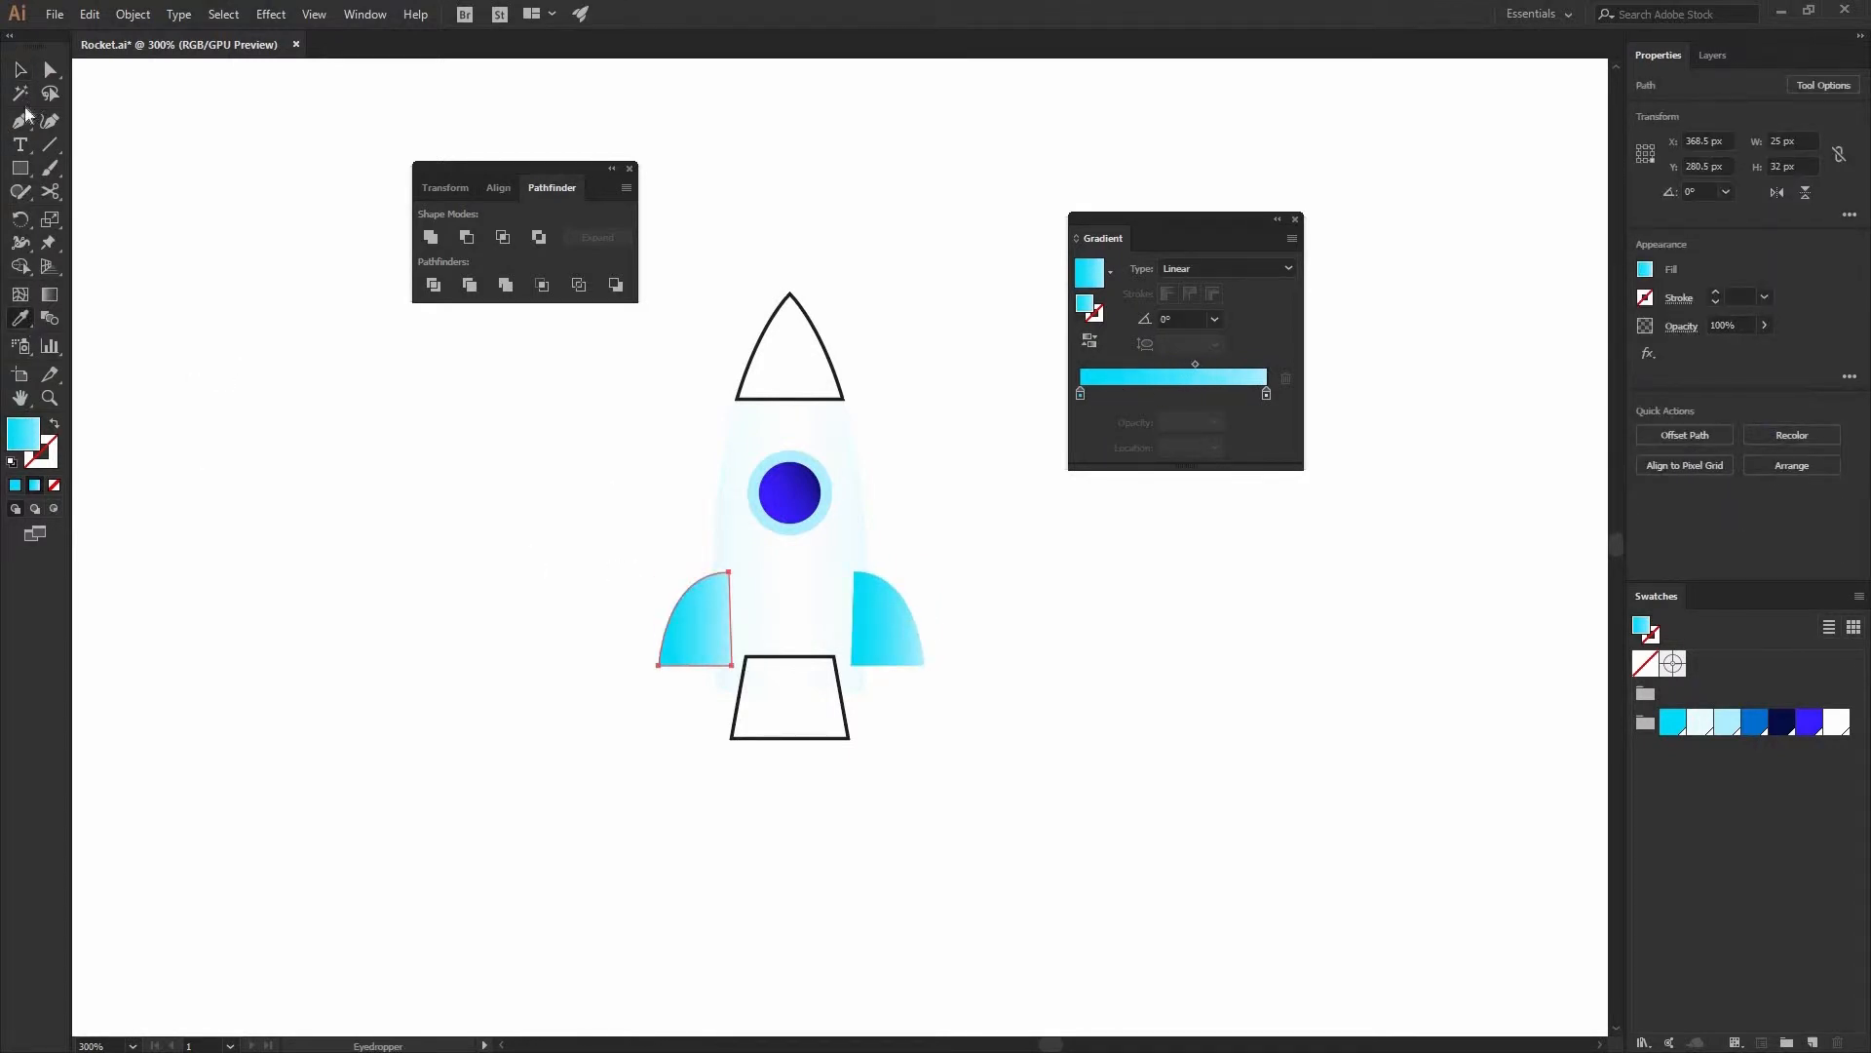
{"action": "left_click", "coordinate": [19, 74]}
{"action": "left_click", "coordinate": [620, 636]}
{"action": "left_click", "coordinate": [683, 627]}
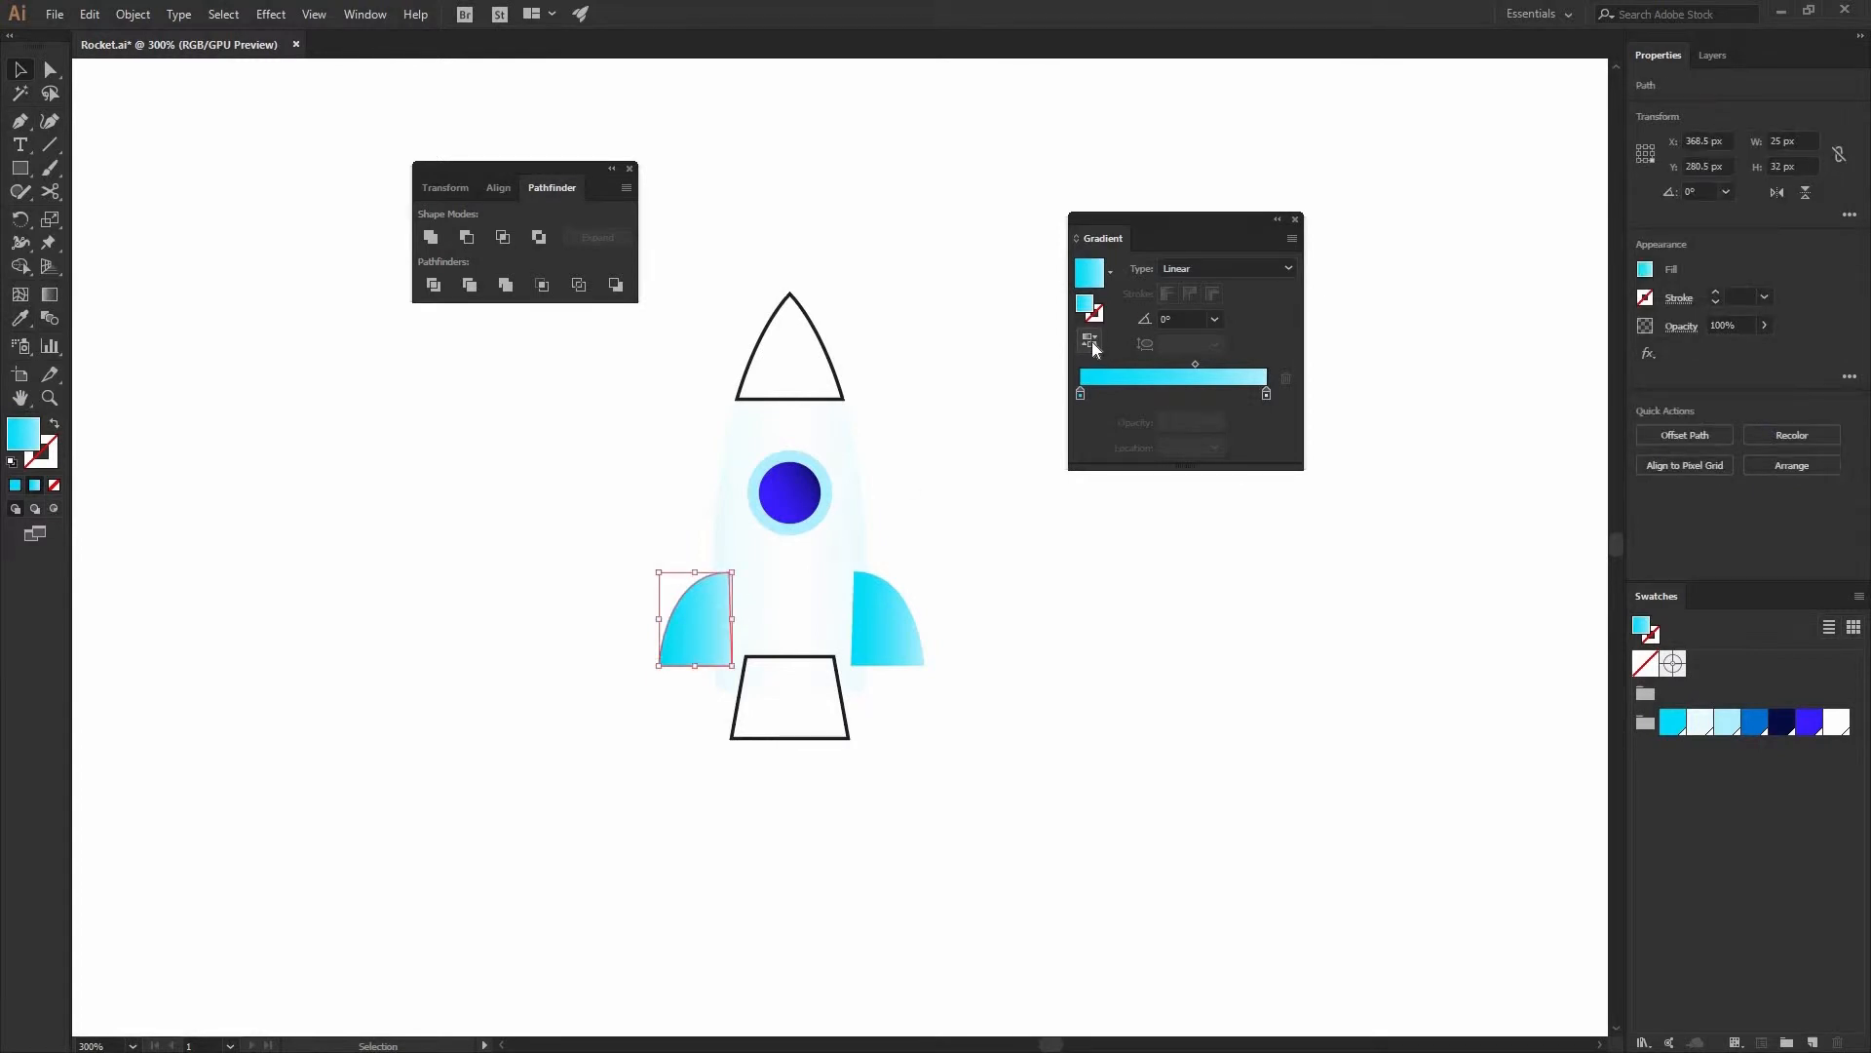
{"action": "left_click", "coordinate": [1092, 341]}
{"action": "left_click", "coordinate": [944, 600]}
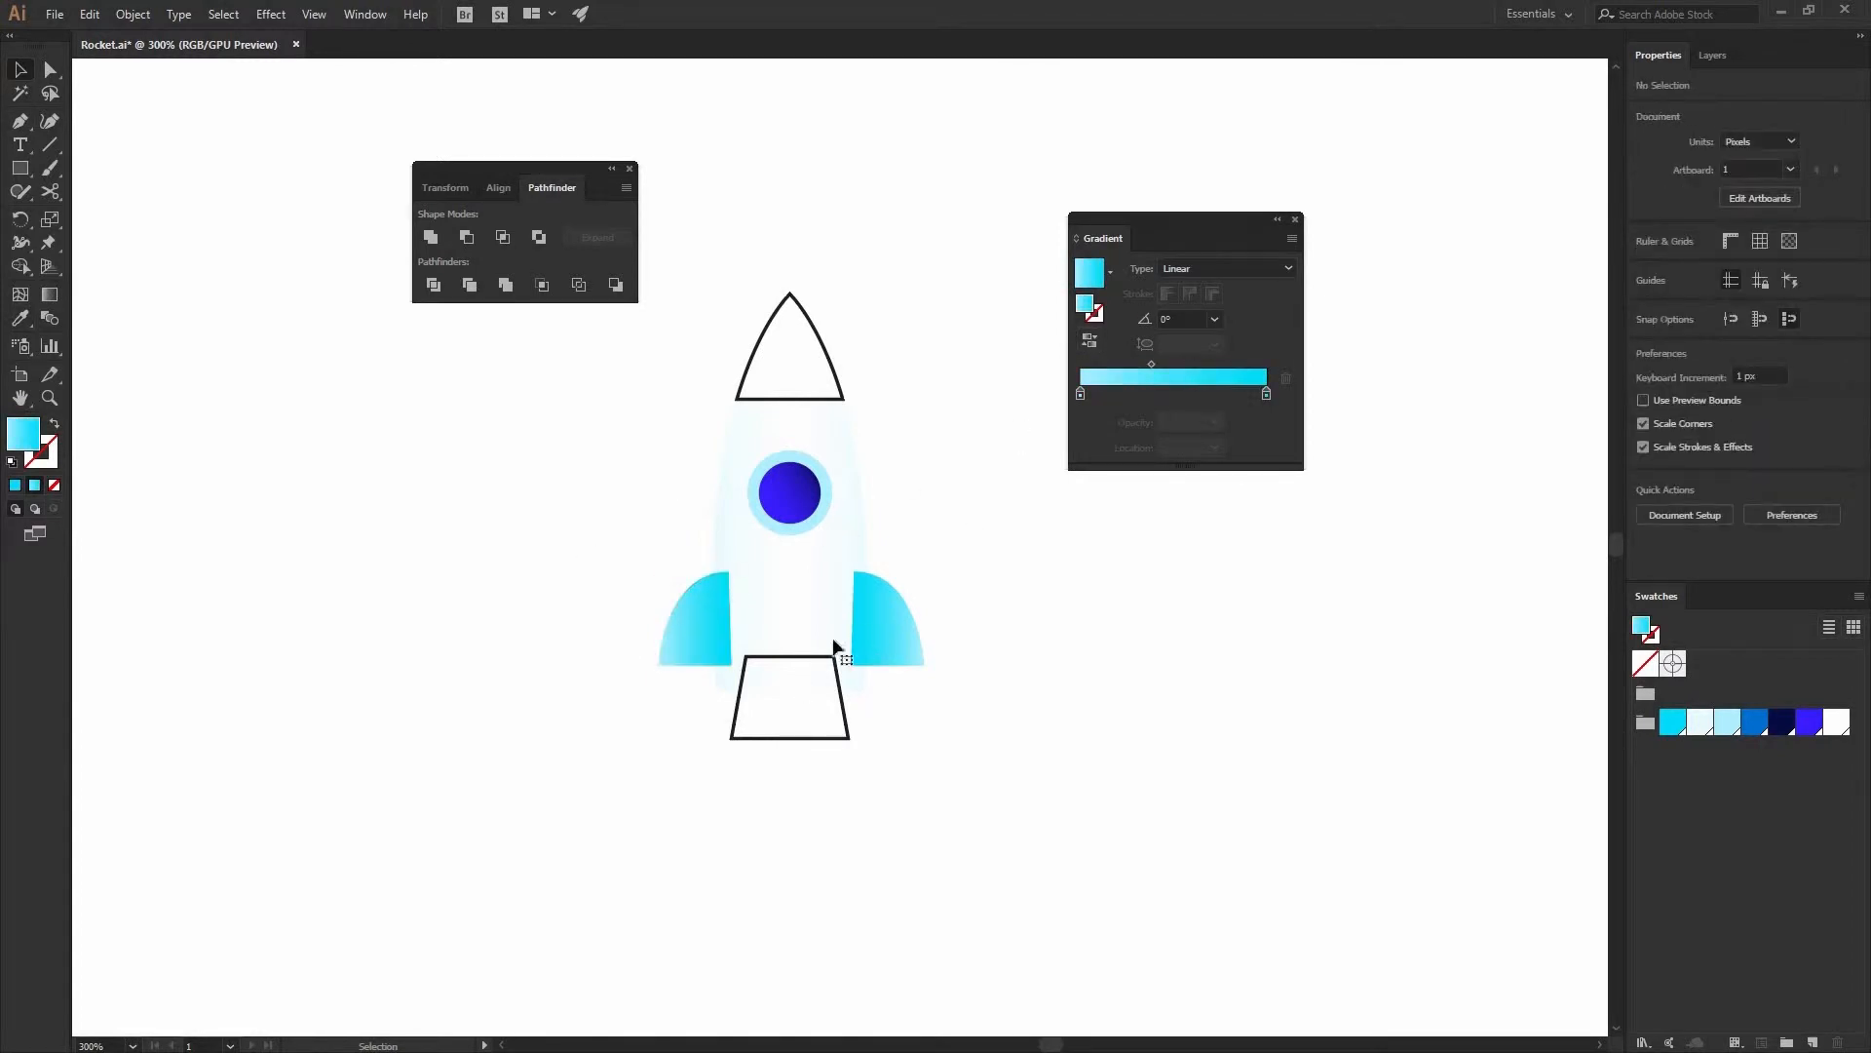
- Send both fins to the back so they sit behind the rocket's body
{"action": "left_click", "coordinate": [838, 647]}
{"action": "left_click", "coordinate": [696, 616], "text": "shift"}
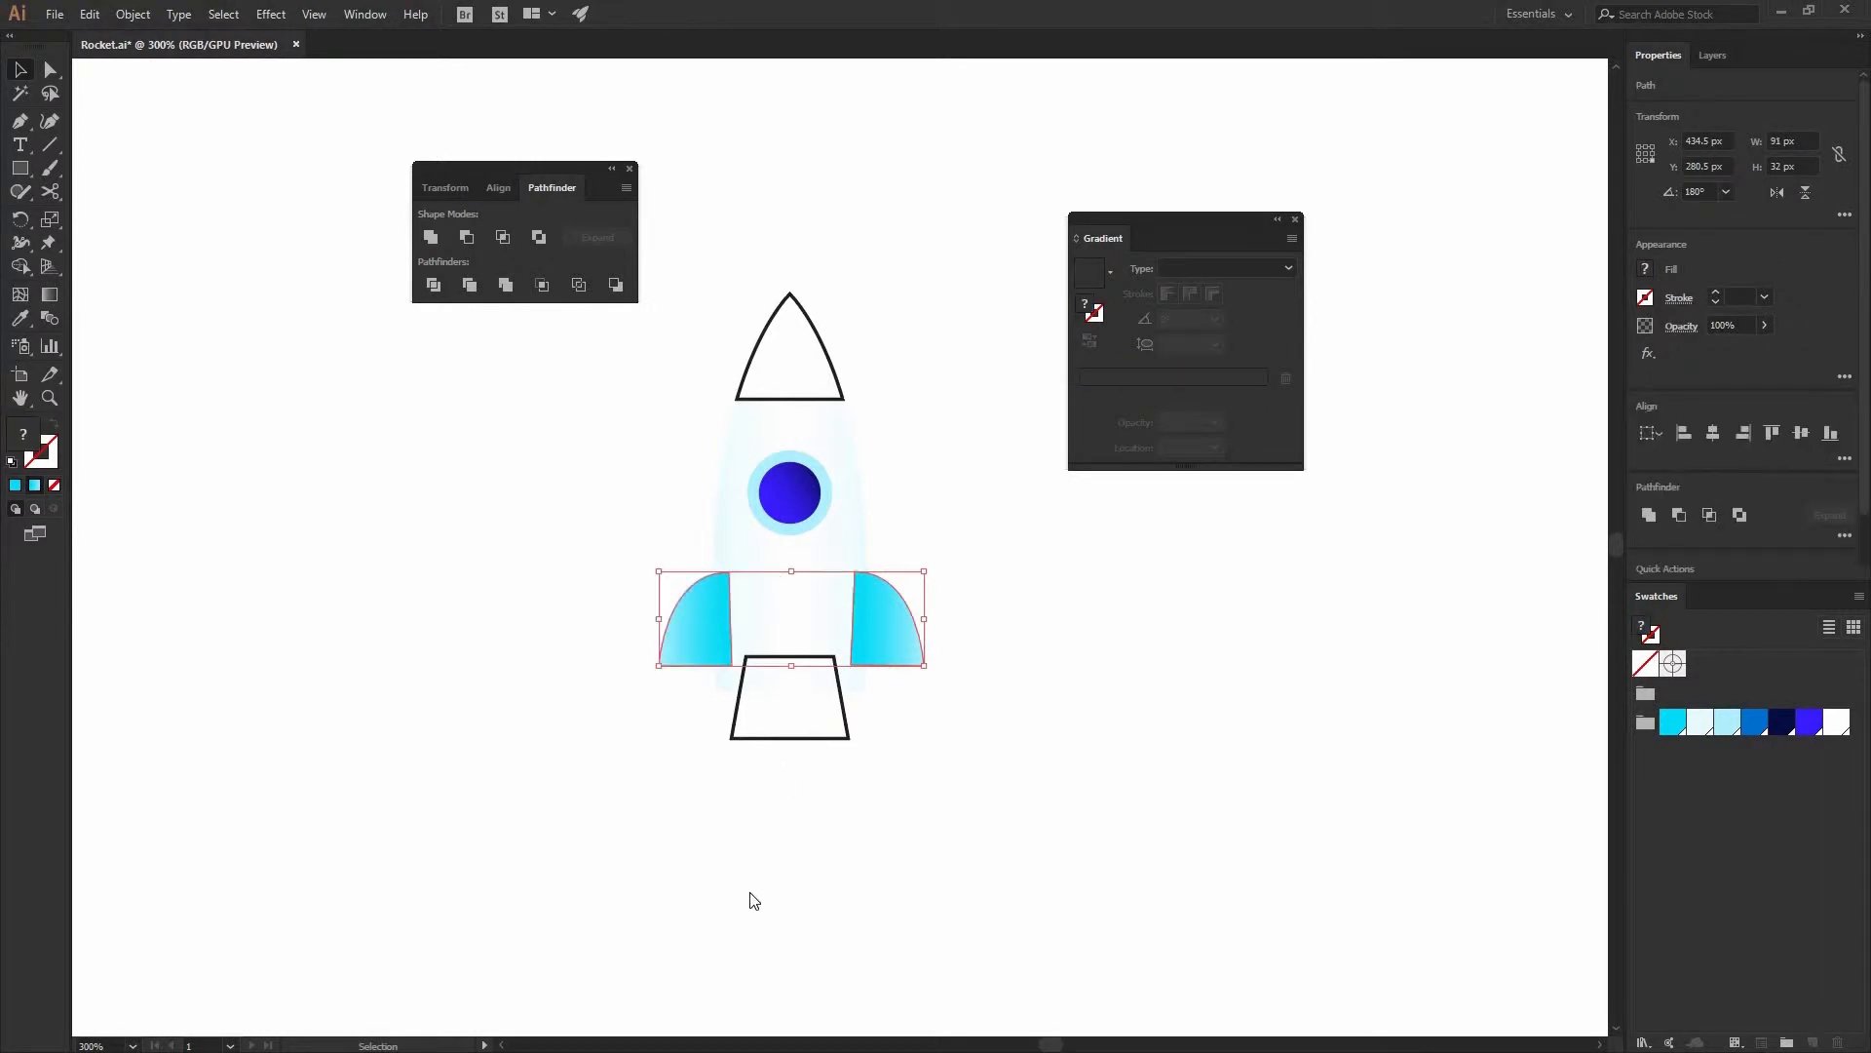
{"action": "right_click", "coordinate": [754, 899]}
{"action": "mouse_move", "coordinate": [858, 898]}
{"action": "left_click", "coordinate": [967, 965]}
{"action": "left_click", "coordinate": [940, 647]}
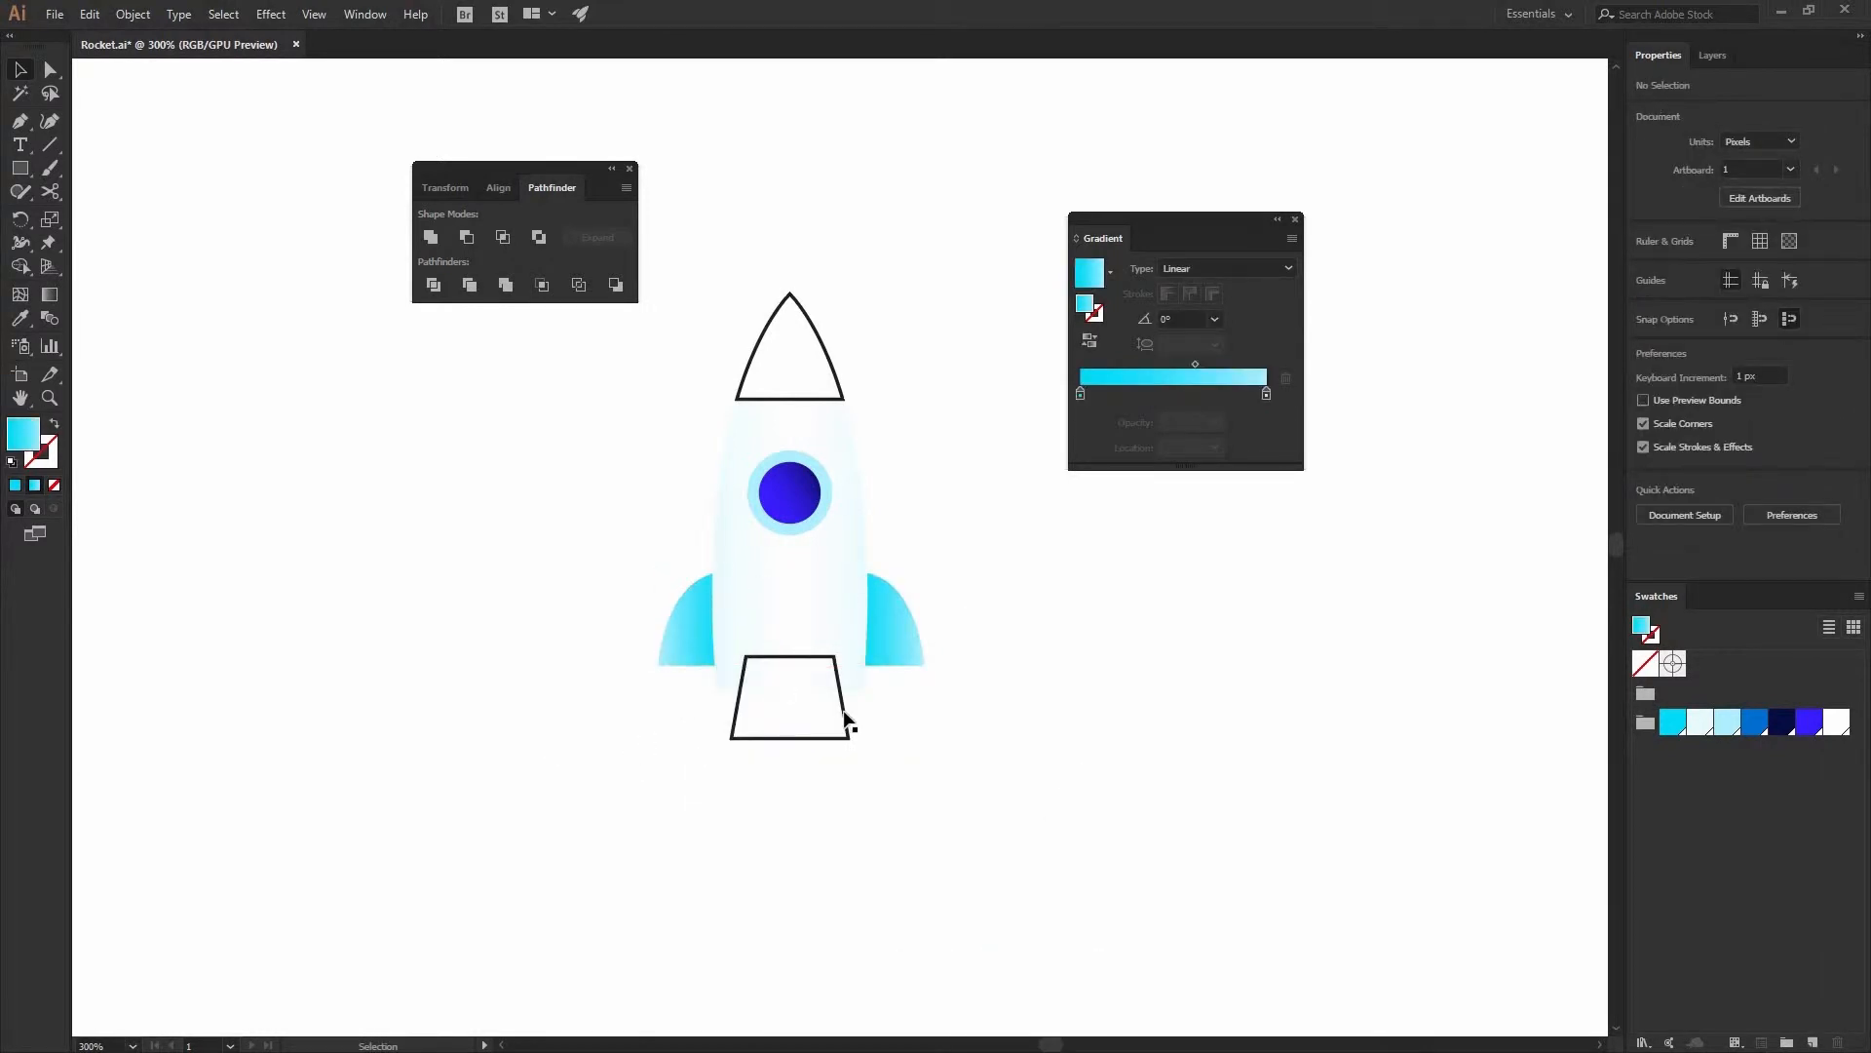
- Fill the nozzle with the current cyan linear gradient and remove its stroke
{"action": "left_click", "coordinate": [790, 697]}
{"action": "left_click", "coordinate": [1089, 273]}
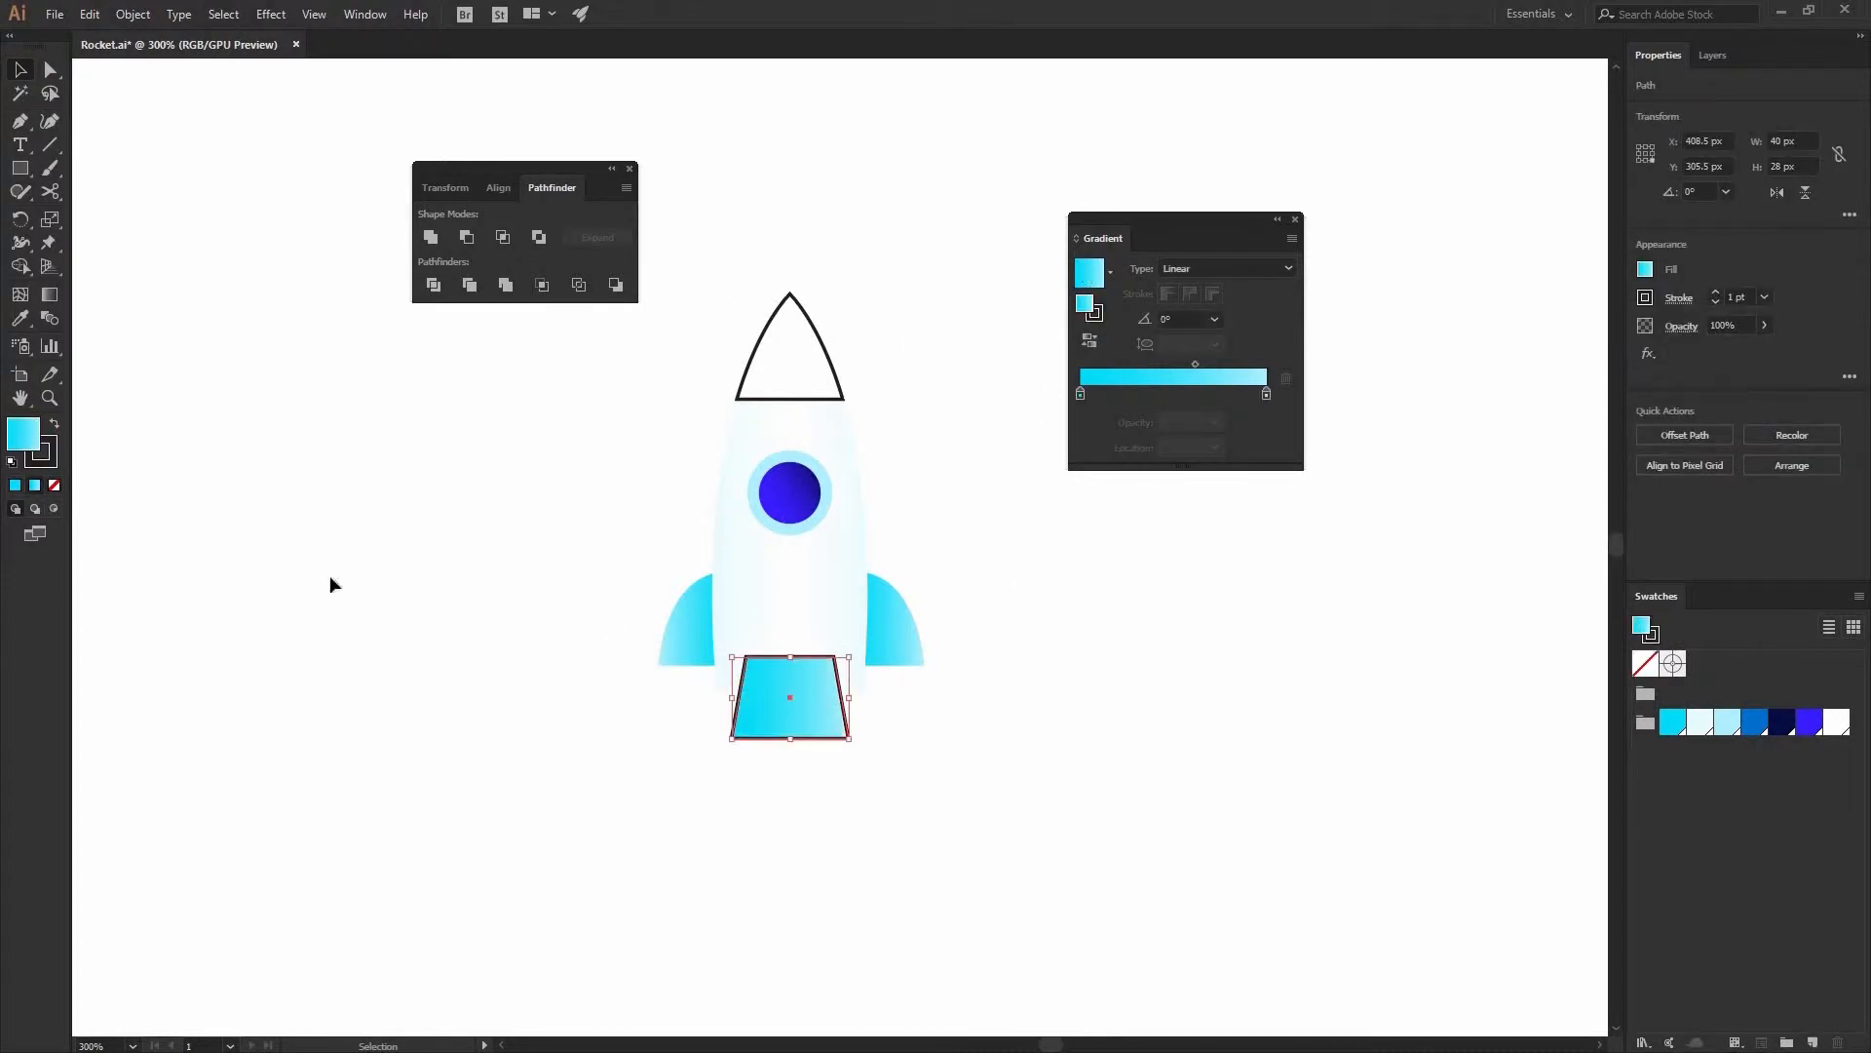
{"action": "left_click", "coordinate": [55, 485]}
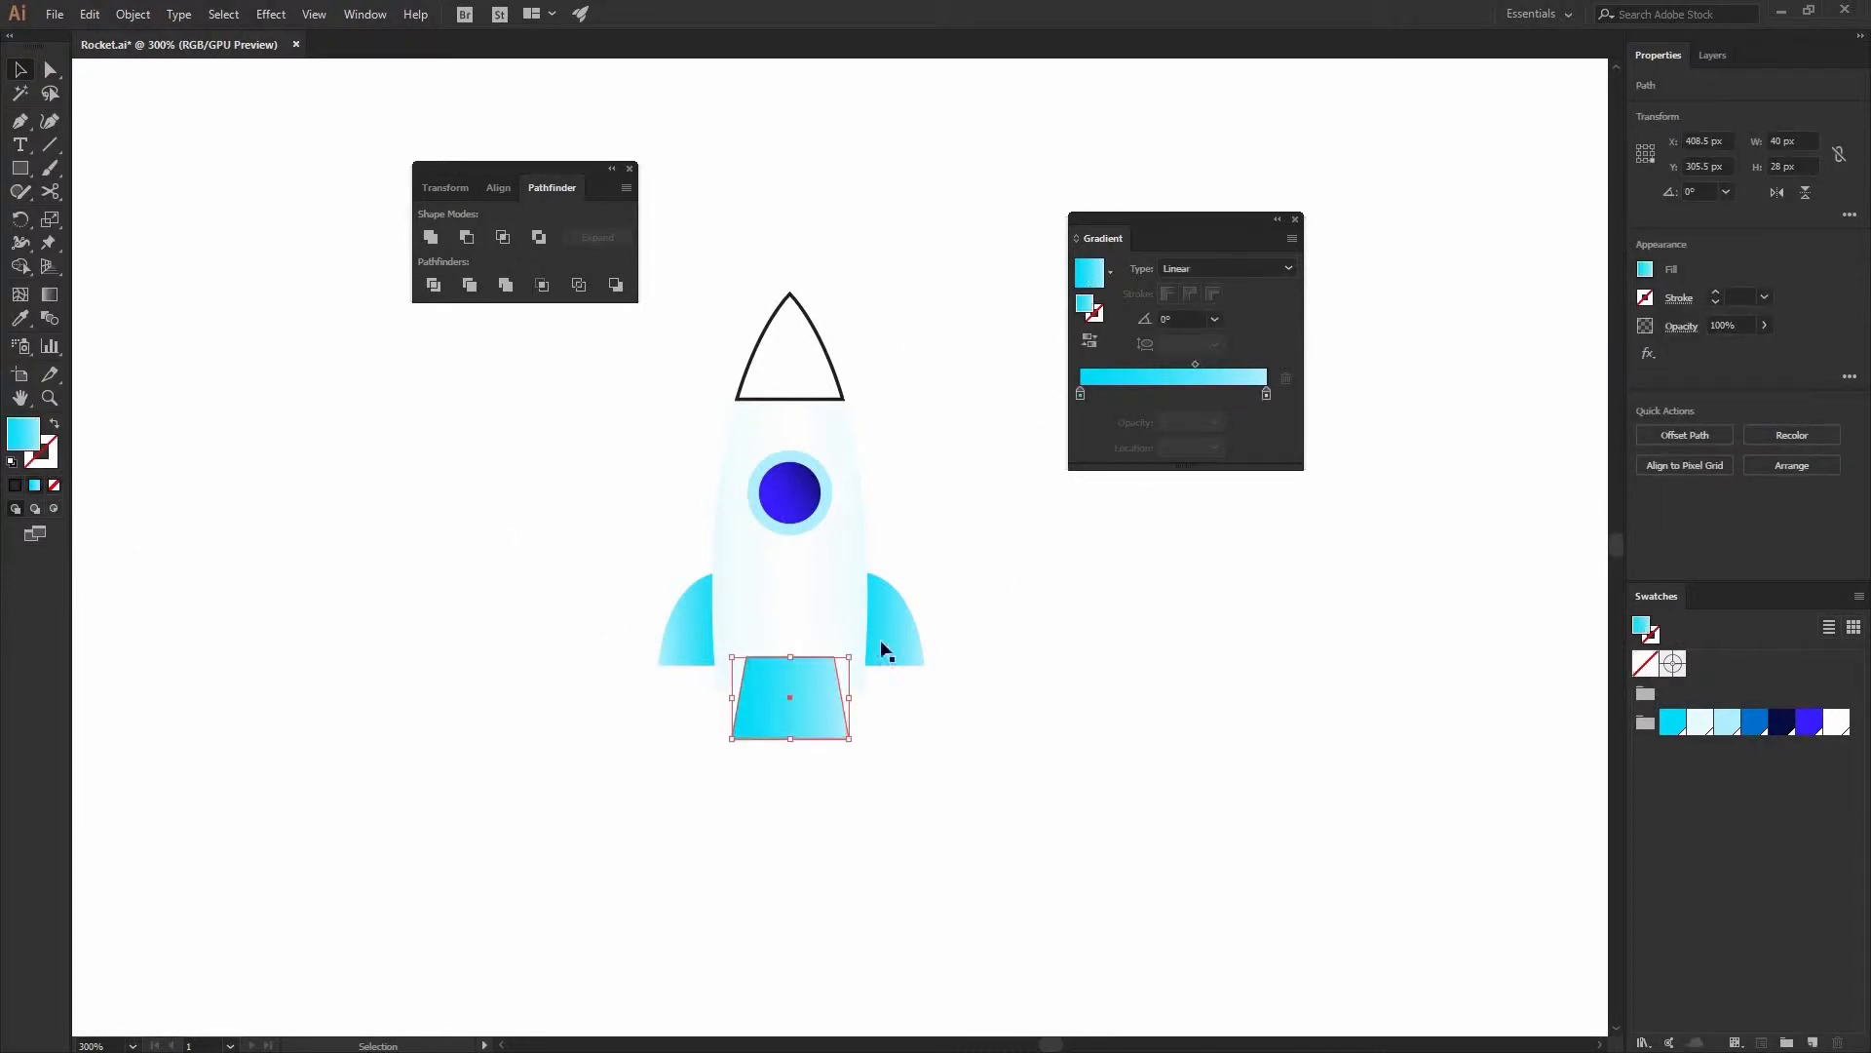
- Send the nozzle to the back, behind the rocket's body
{"action": "right_click", "coordinate": [847, 709]}
{"action": "mouse_move", "coordinate": [907, 599]}
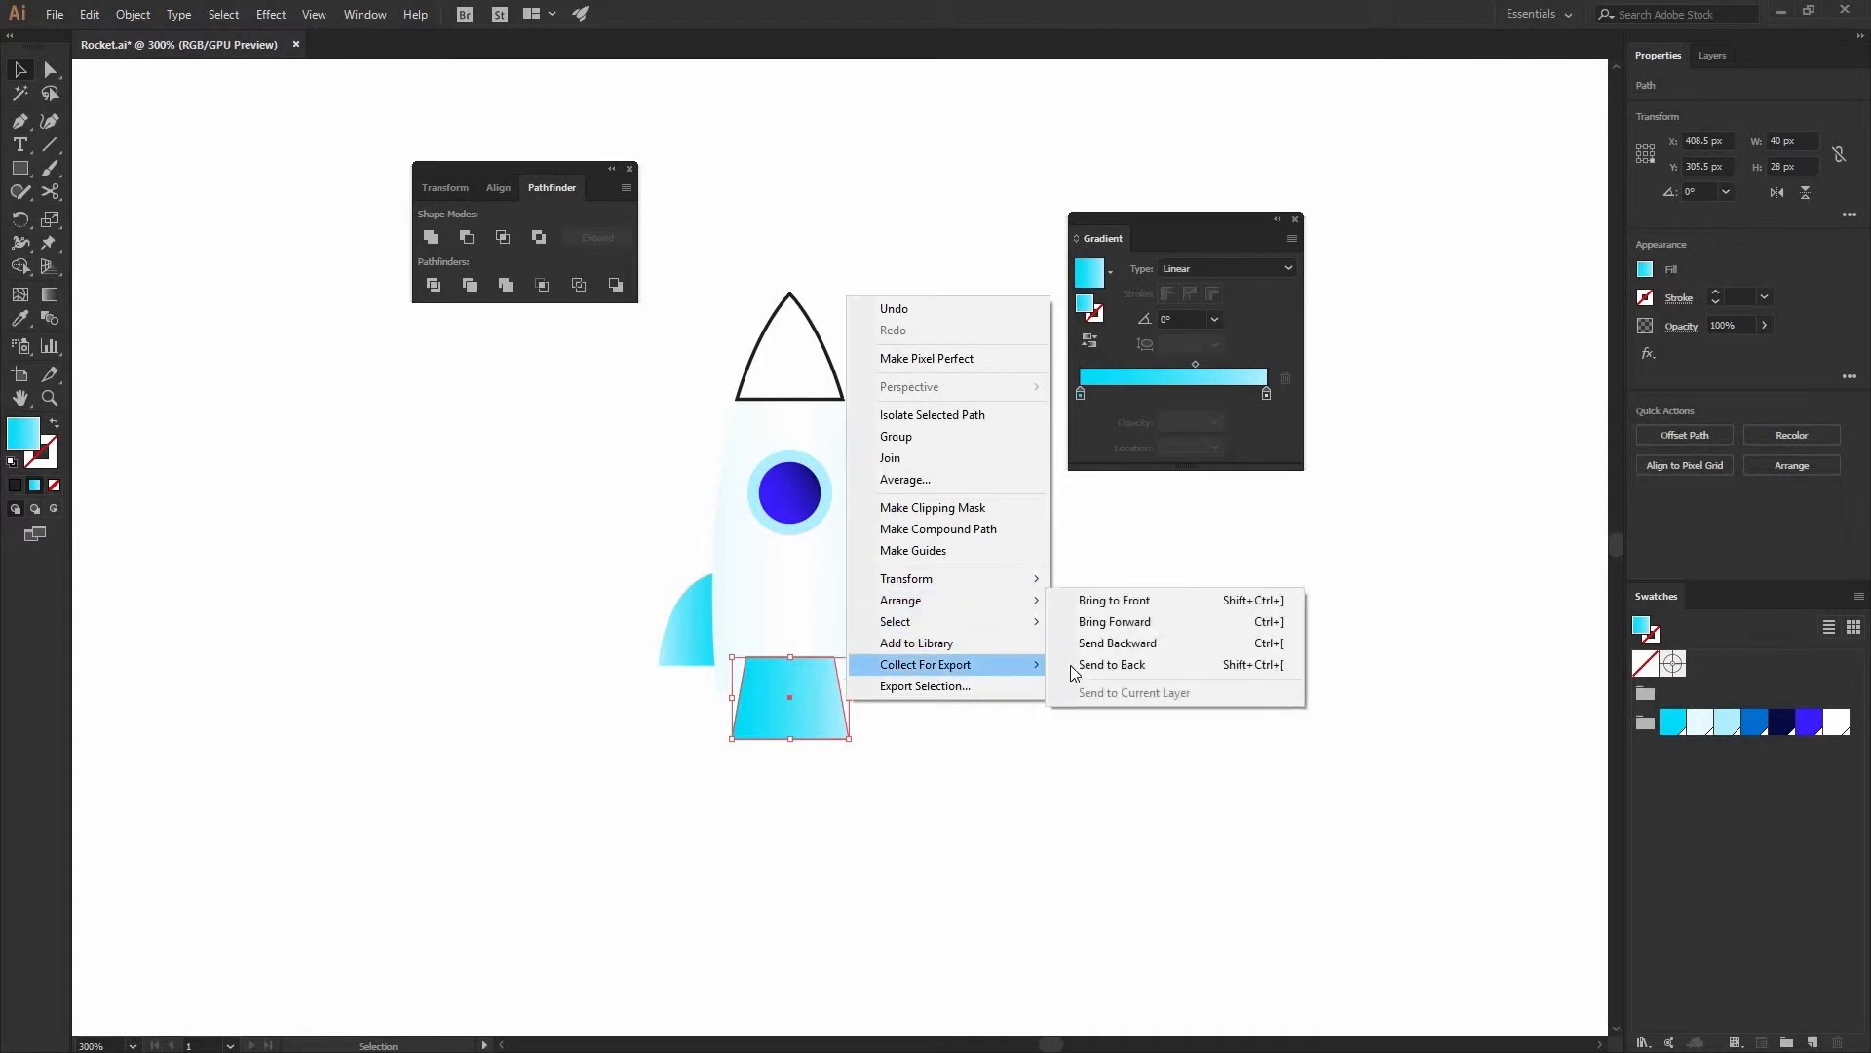
{"action": "left_click", "coordinate": [1072, 663]}
{"action": "left_click", "coordinate": [911, 763]}
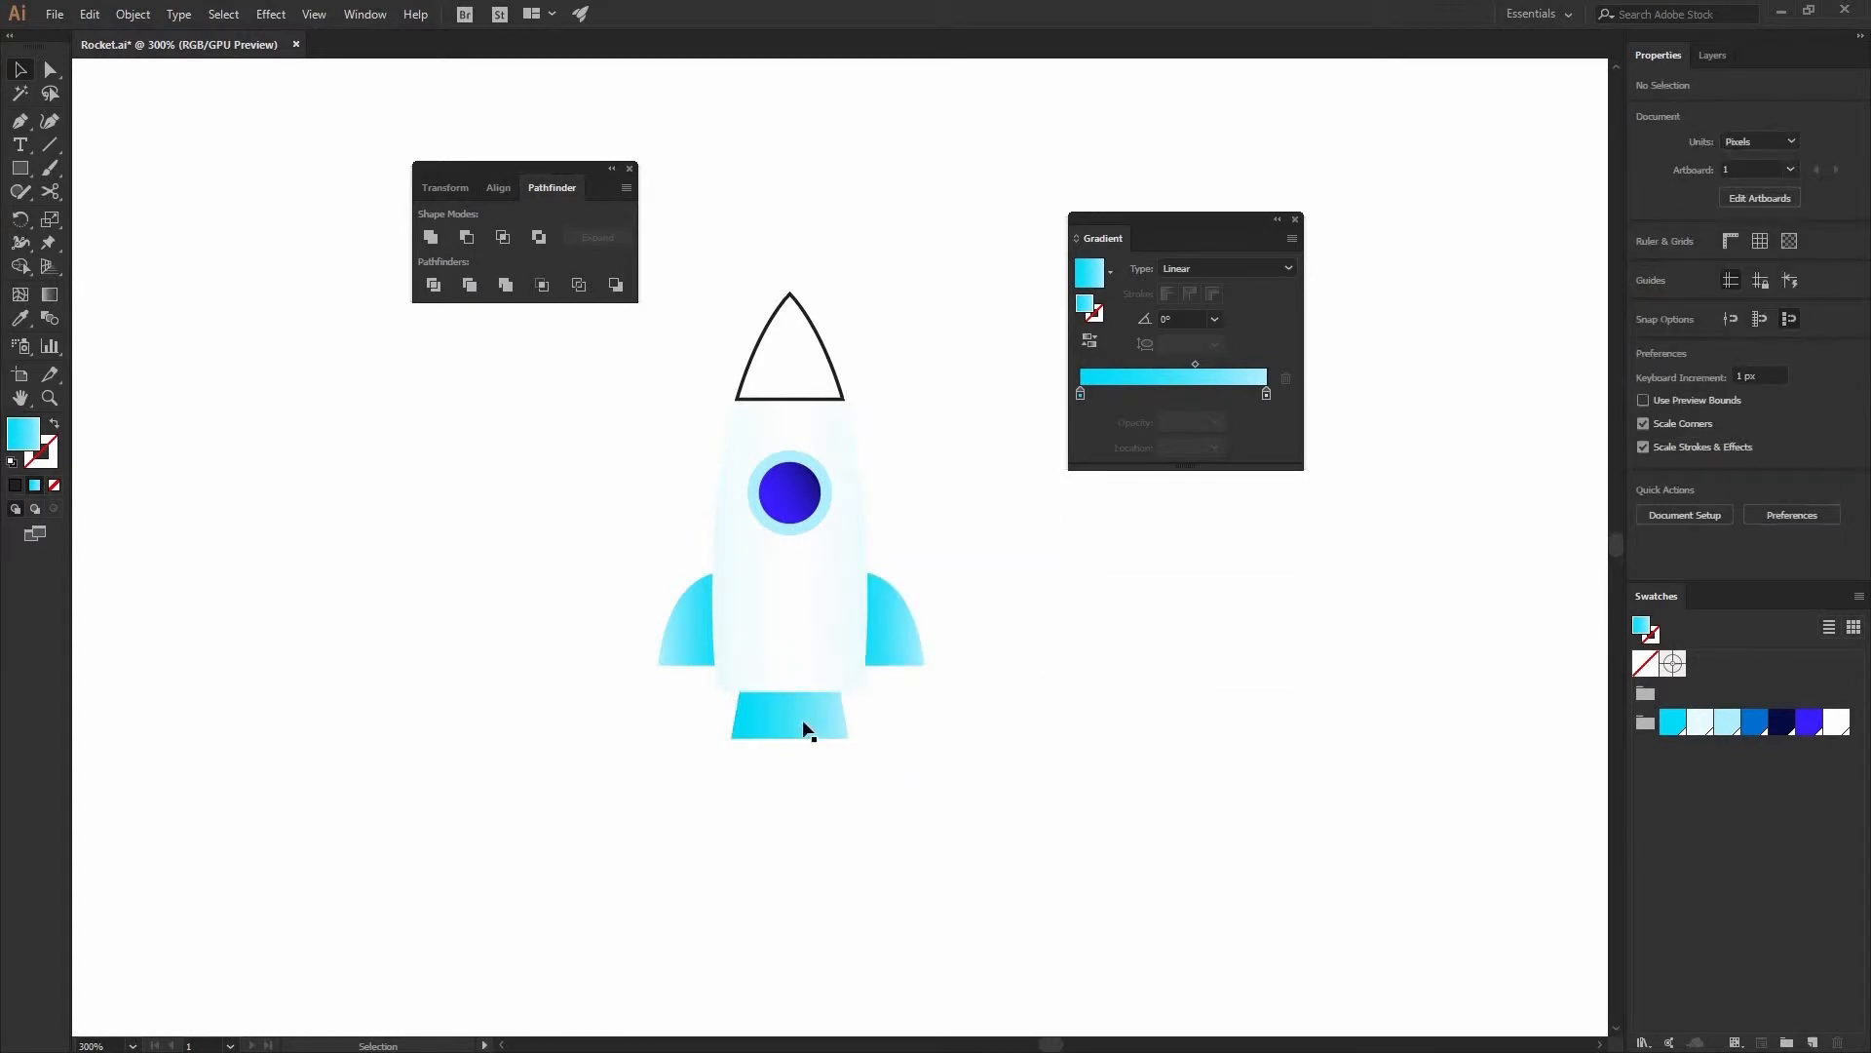
- Give the nozzle's gradient cyan stops at both ends, a light cyan stop at about 51%, and midpoints shifted outward, the second to about 79%
{"action": "left_click", "coordinate": [782, 717]}
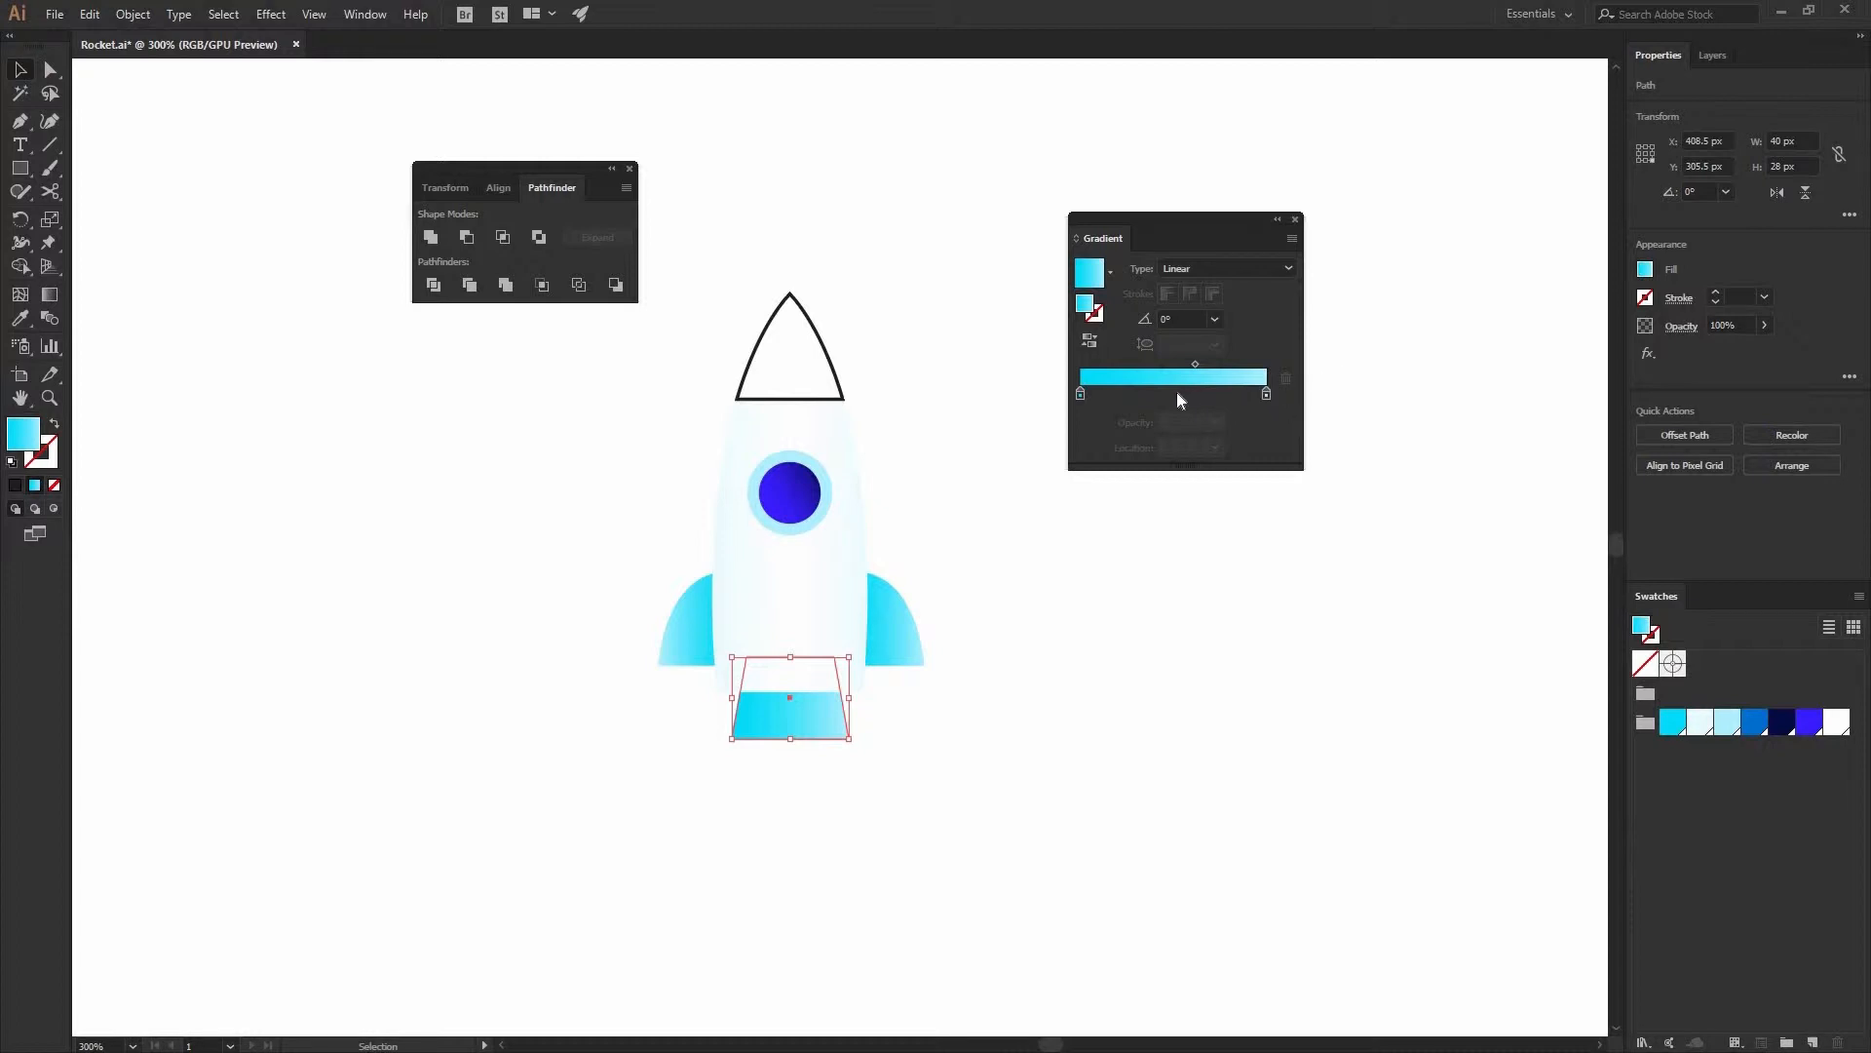
{"action": "left_click", "coordinate": [1266, 393]}
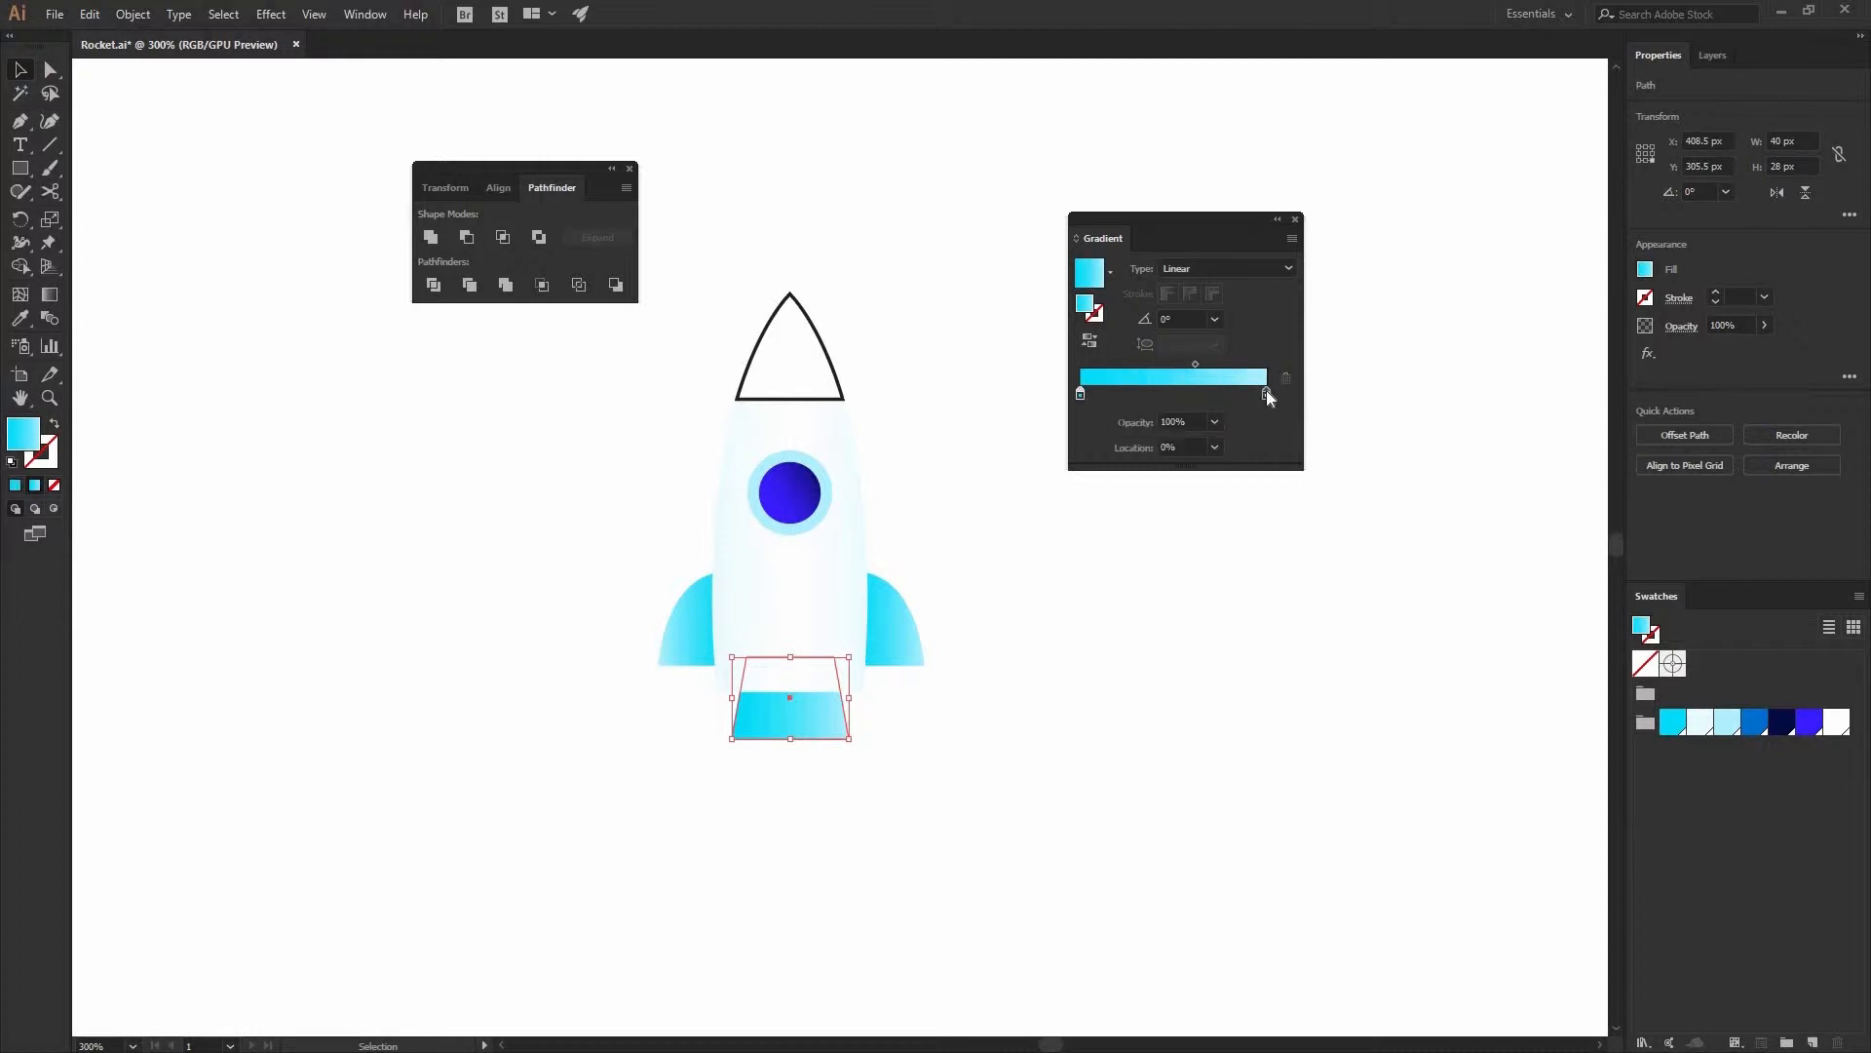
{"action": "left_click", "coordinate": [1174, 393]}
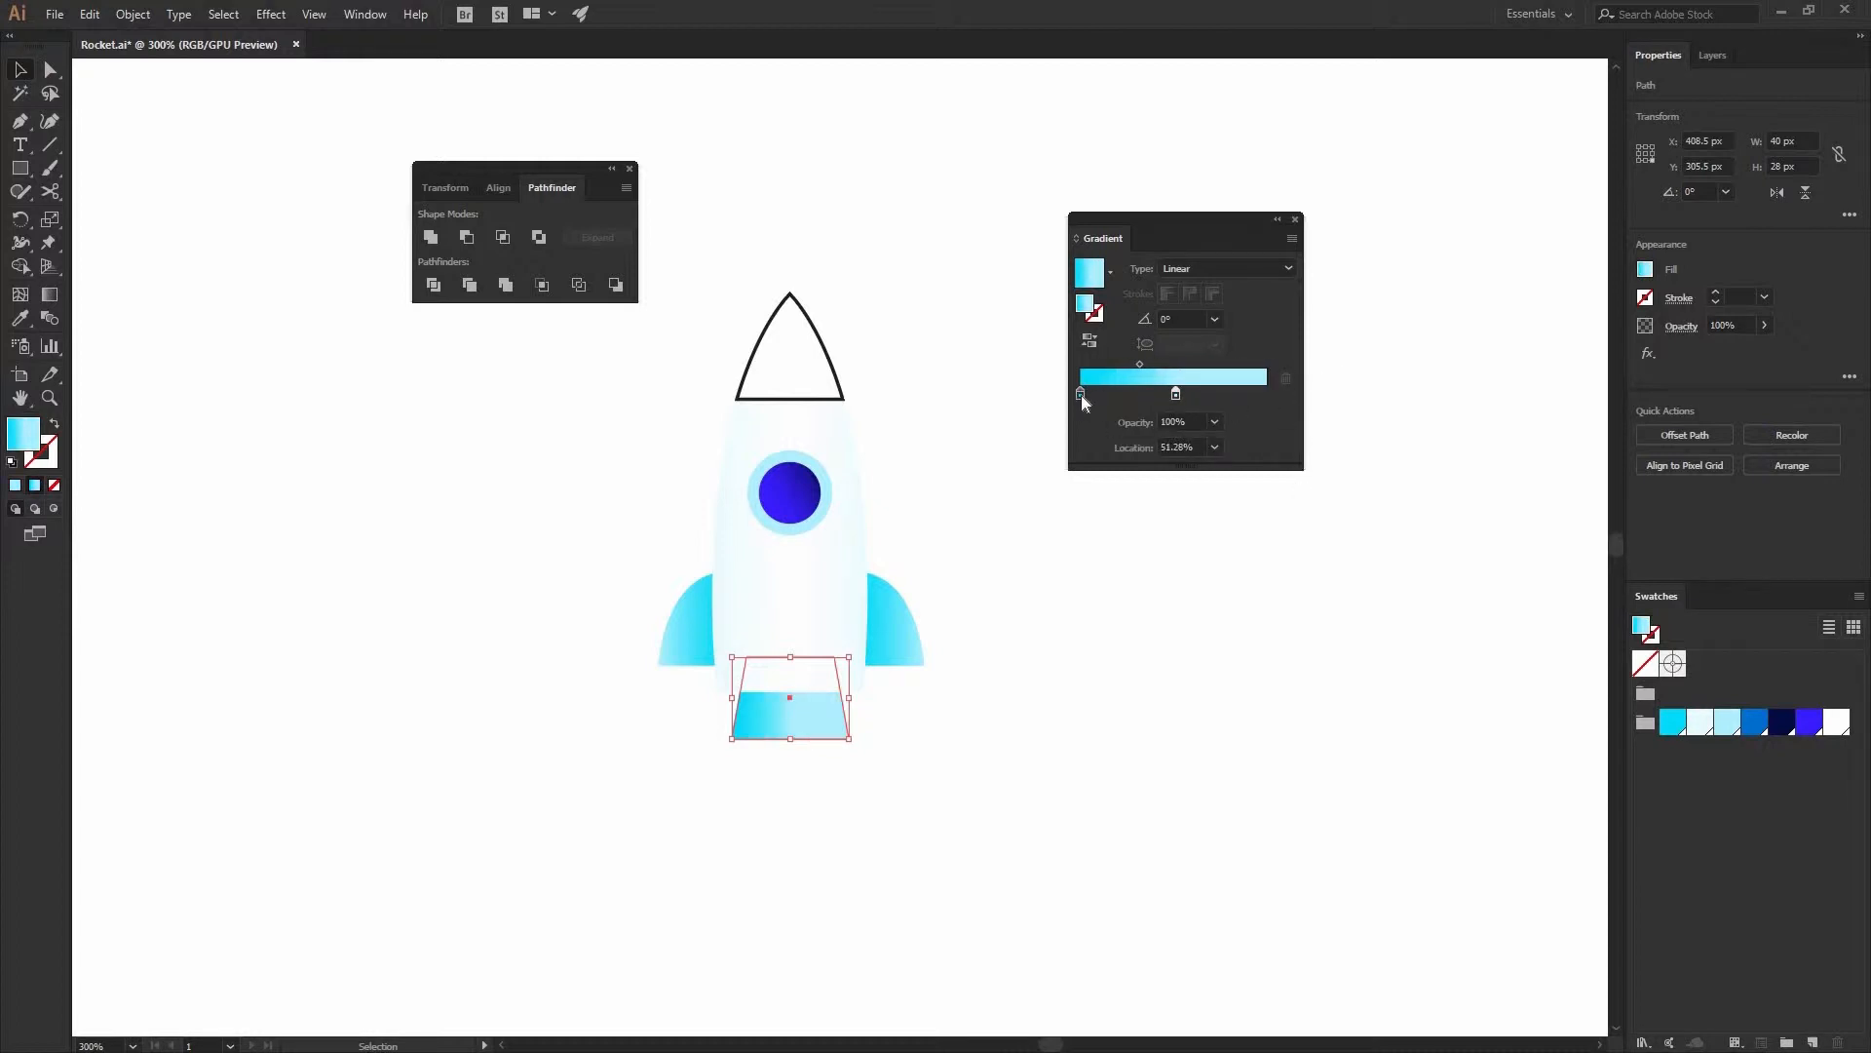
{"action": "left_click", "coordinate": [1262, 394]}
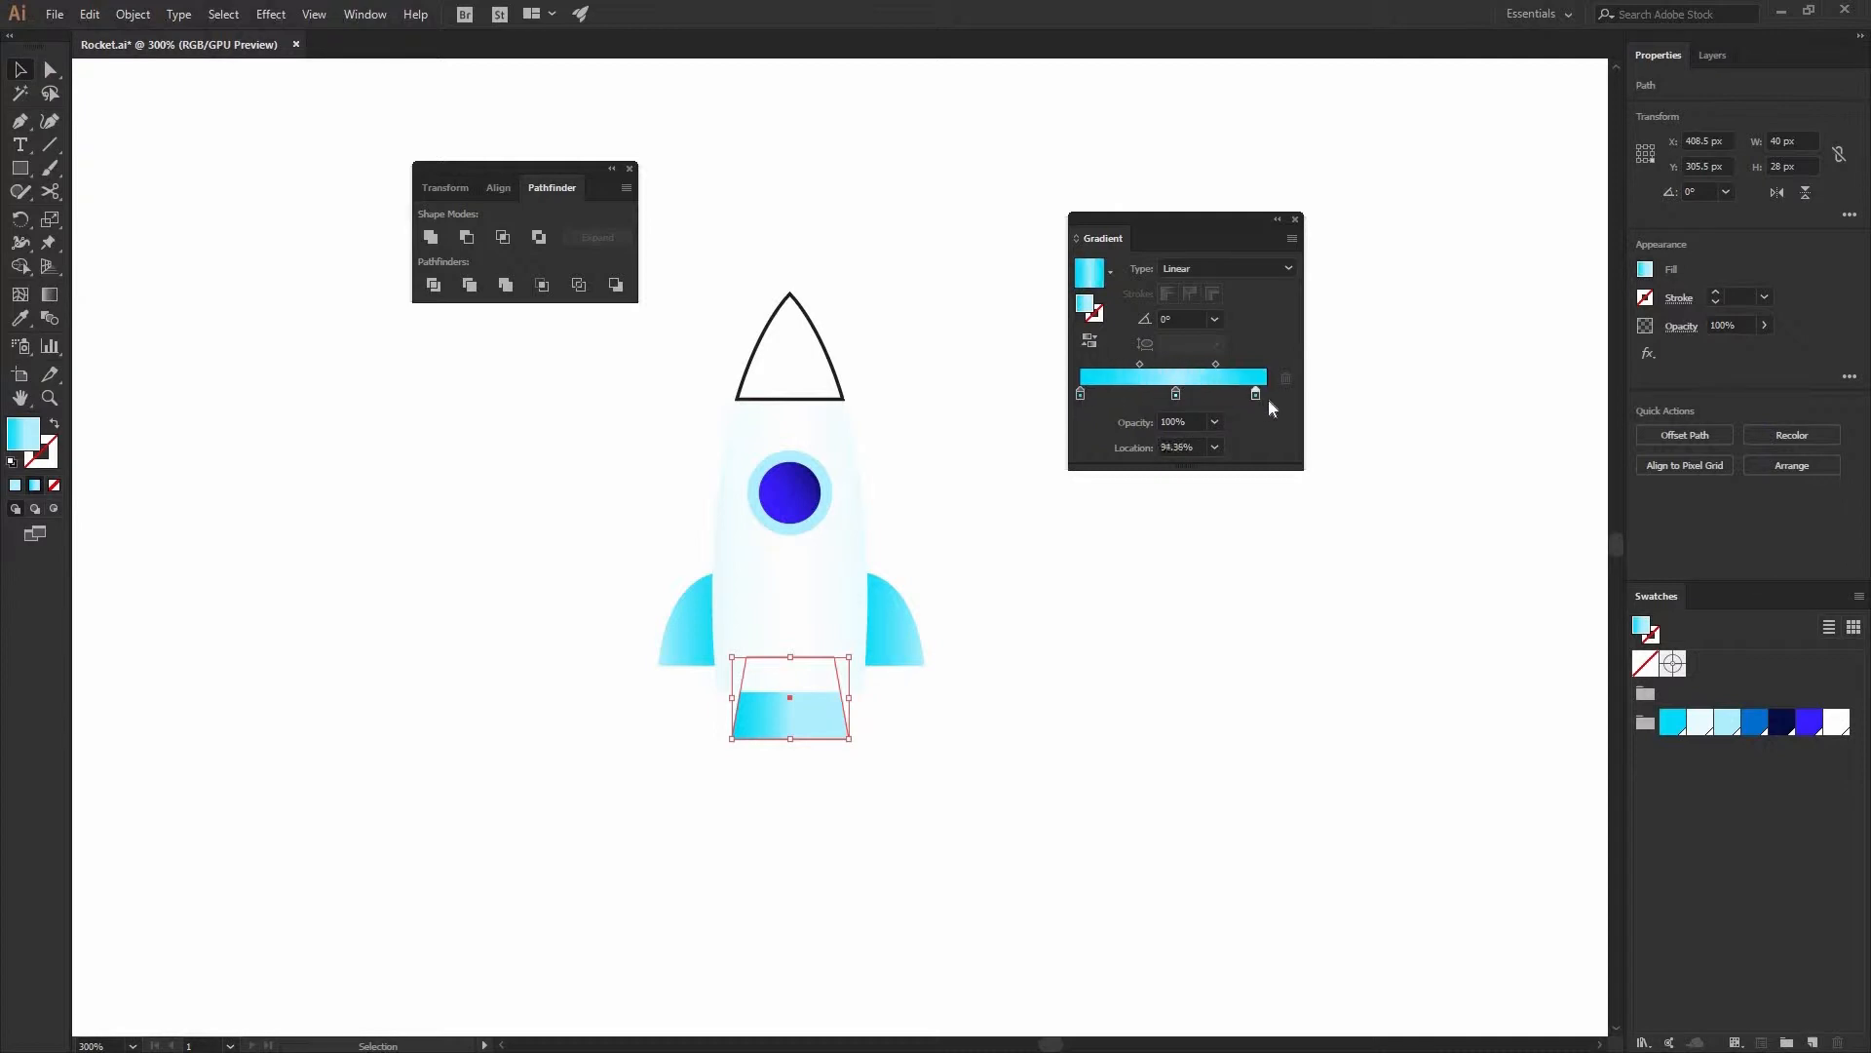
{"action": "left_click_drag", "start_coordinate": [1264, 394], "coordinate": [1096, 364]}
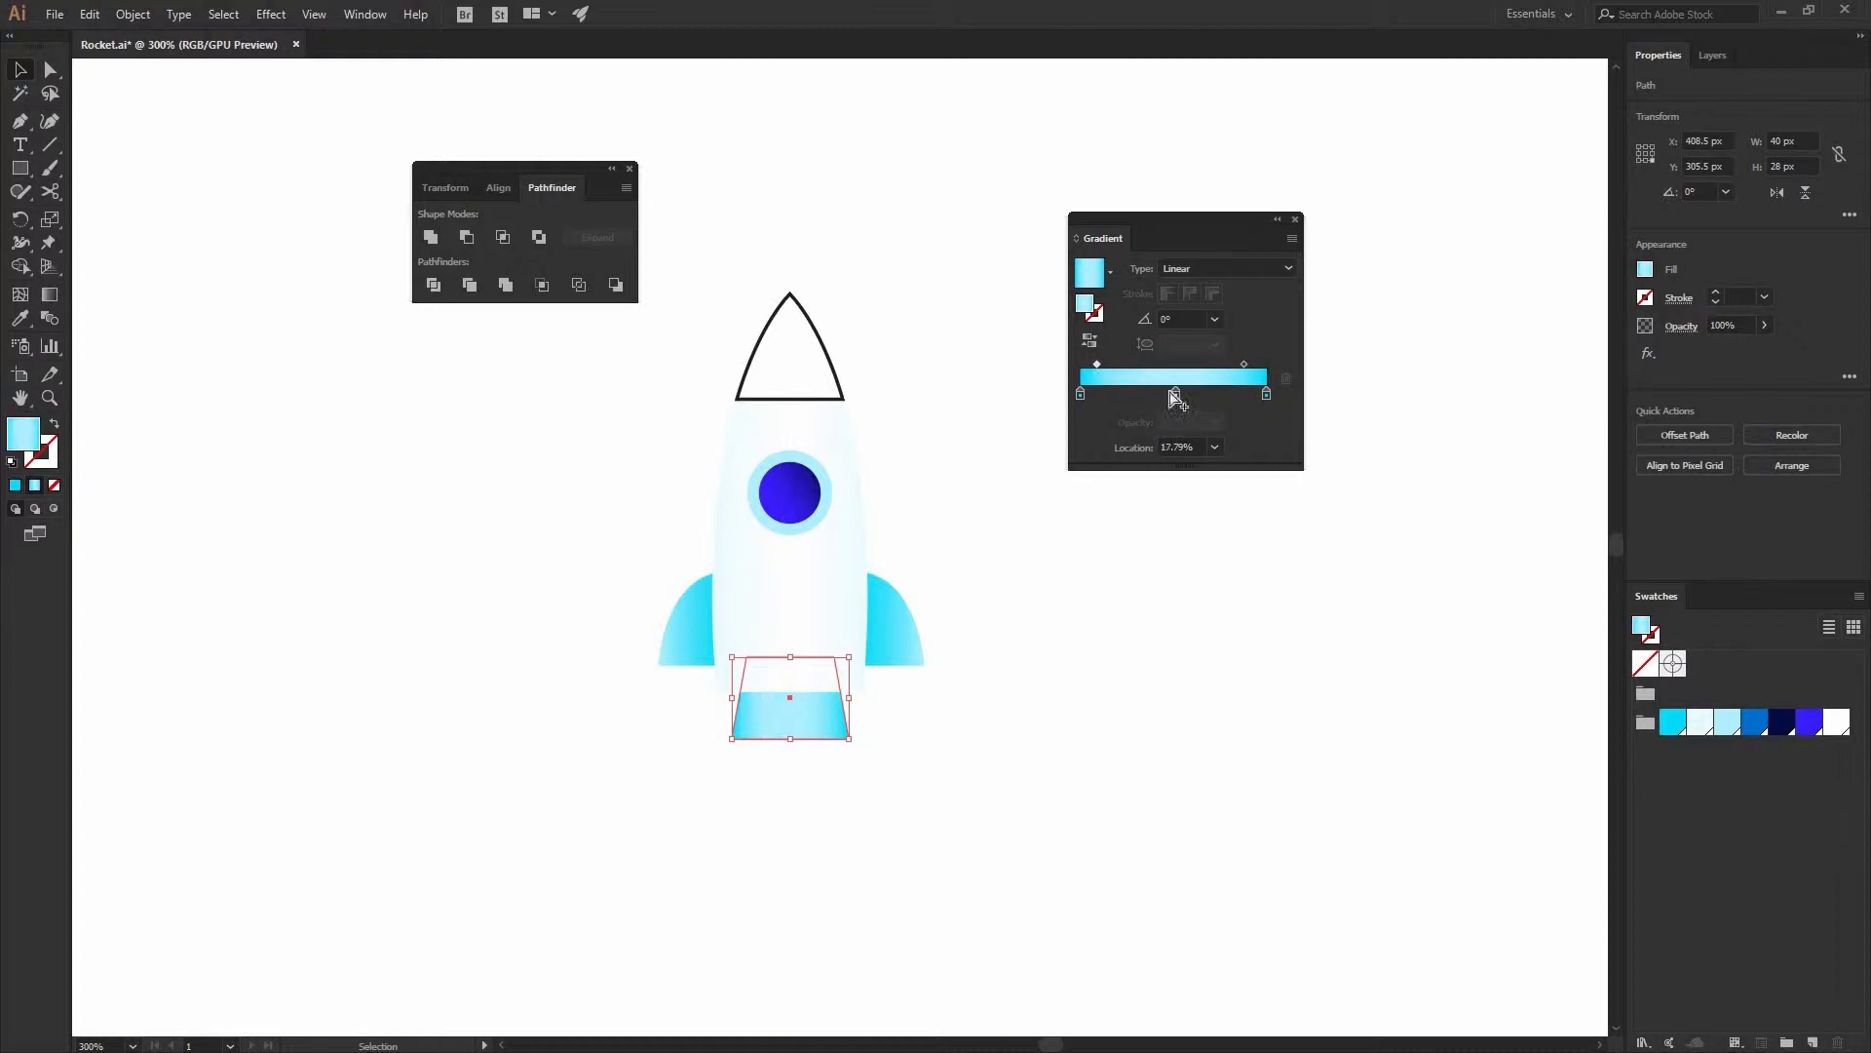
{"action": "left_click", "coordinate": [1079, 392]}
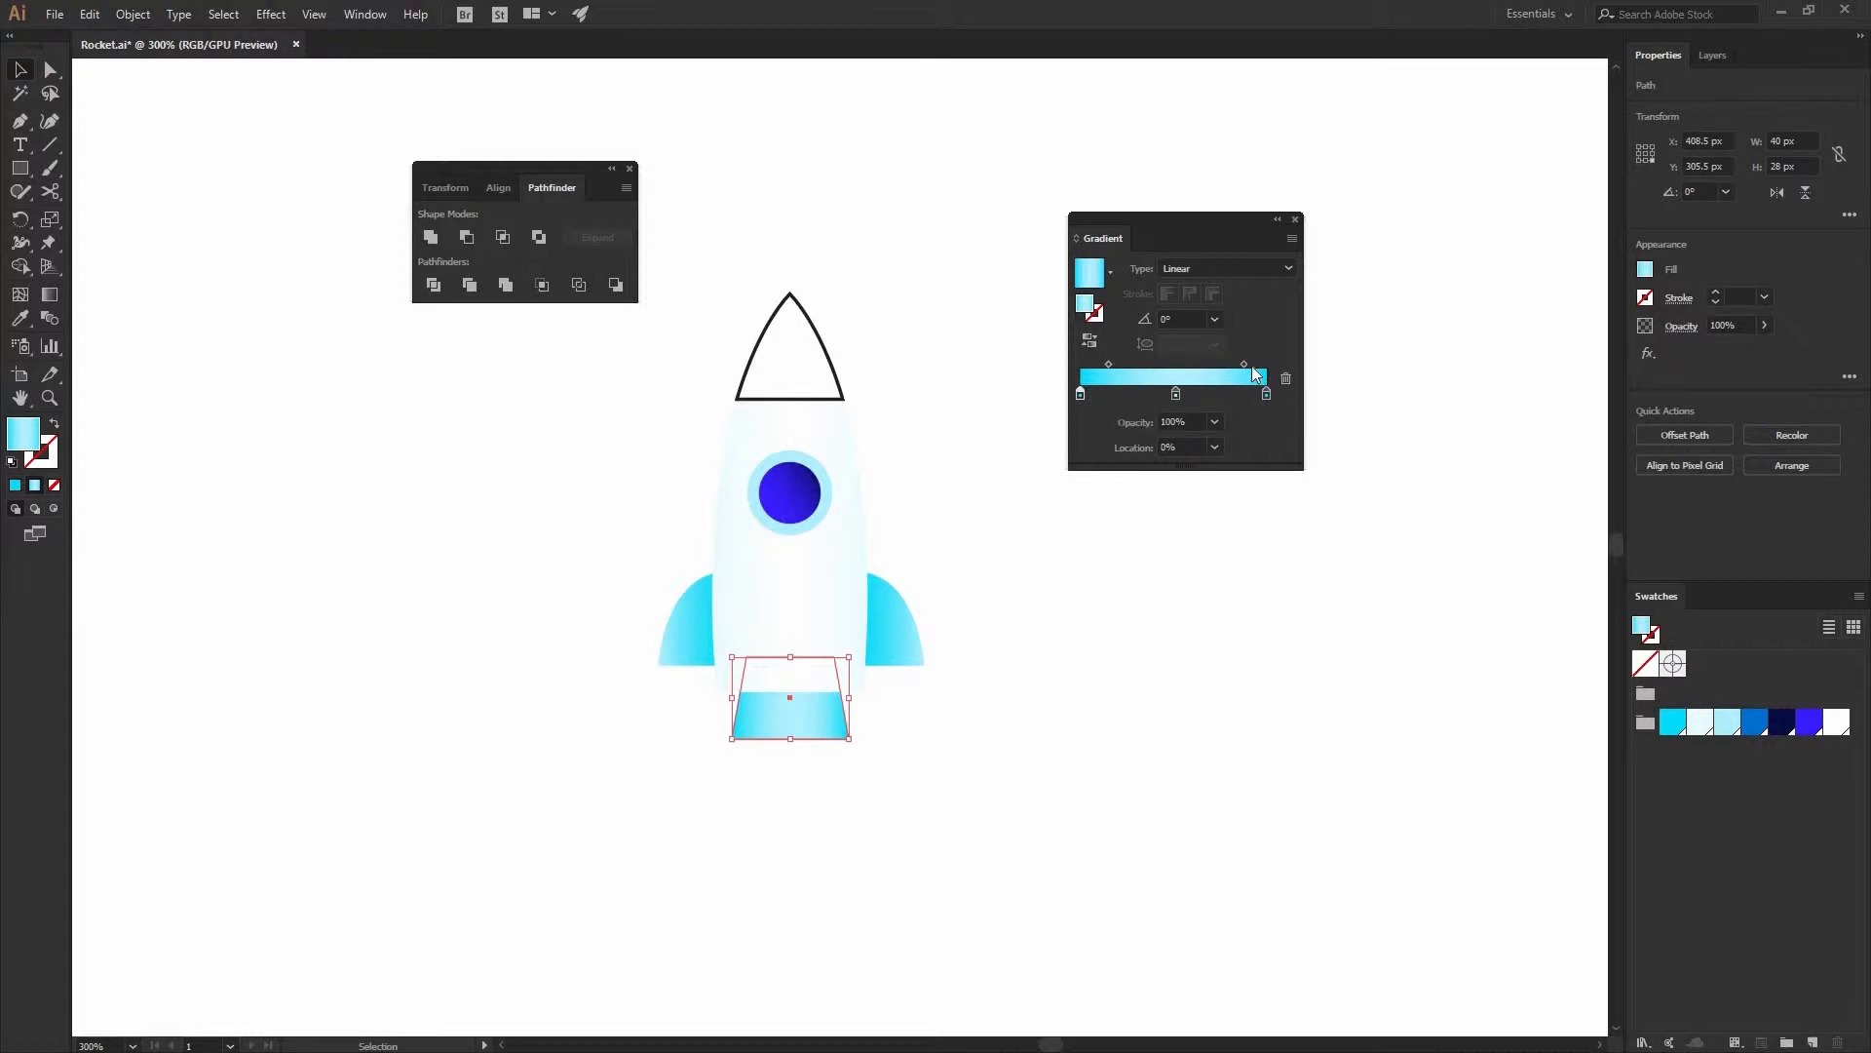
{"action": "left_click_drag", "start_coordinate": [1250, 364], "coordinate": [1254, 364]}
{"action": "left_click", "coordinate": [1192, 621]}
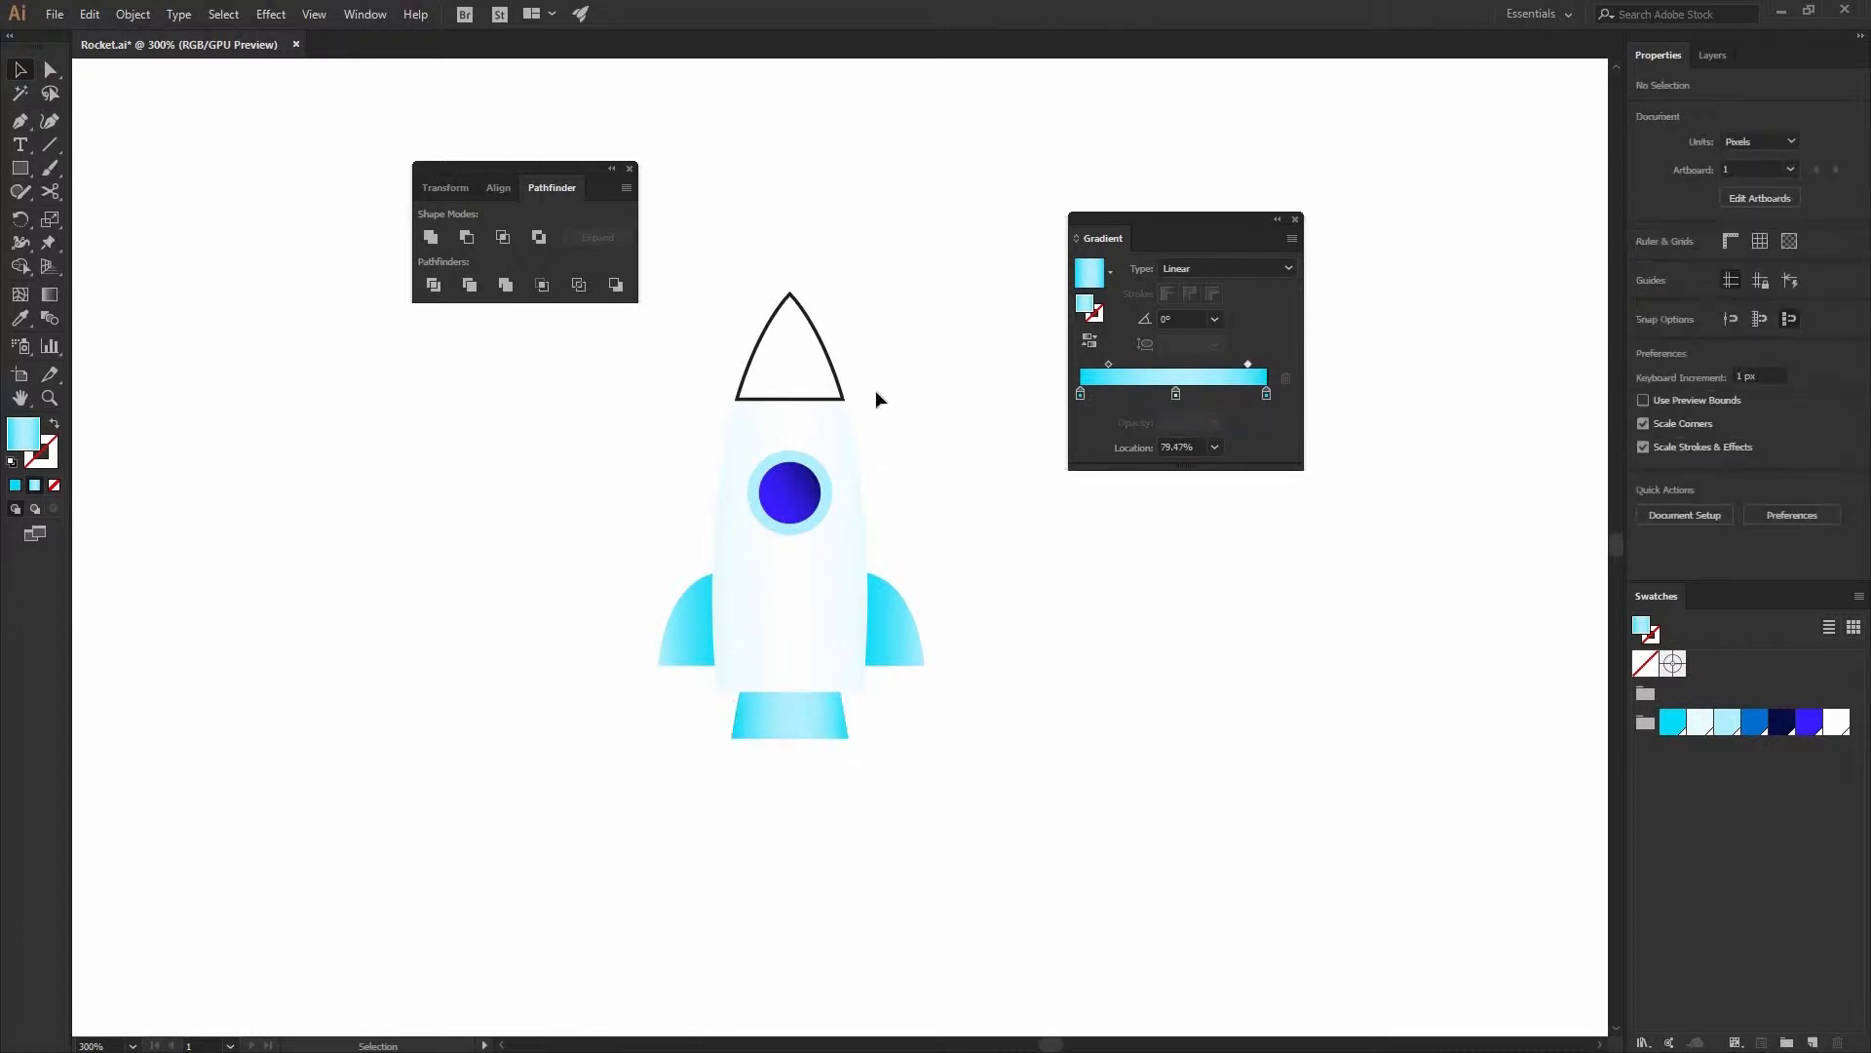
- Copy the nozzle's gradient and strokeless appearance onto the rocket's nose with the Eyedropper
{"action": "left_click", "coordinate": [819, 399]}
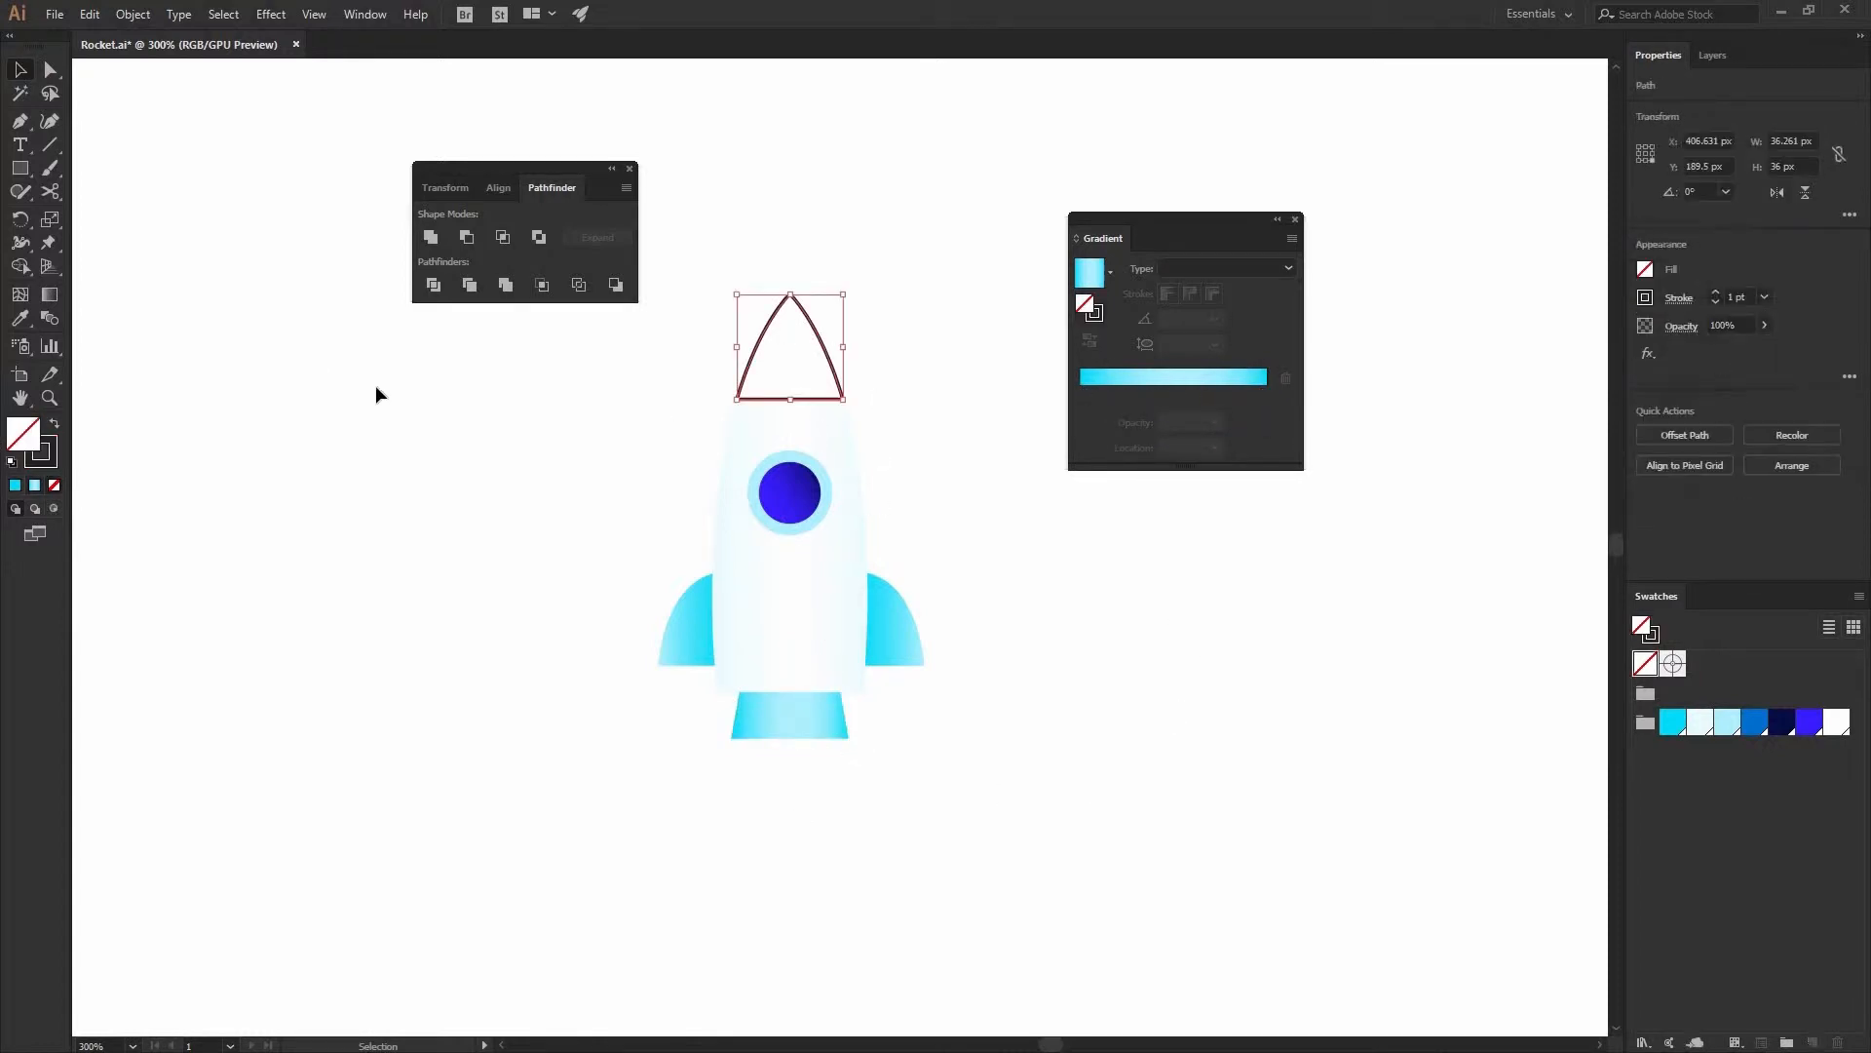
{"action": "key", "text": "i"}
{"action": "left_click", "coordinate": [816, 715]}
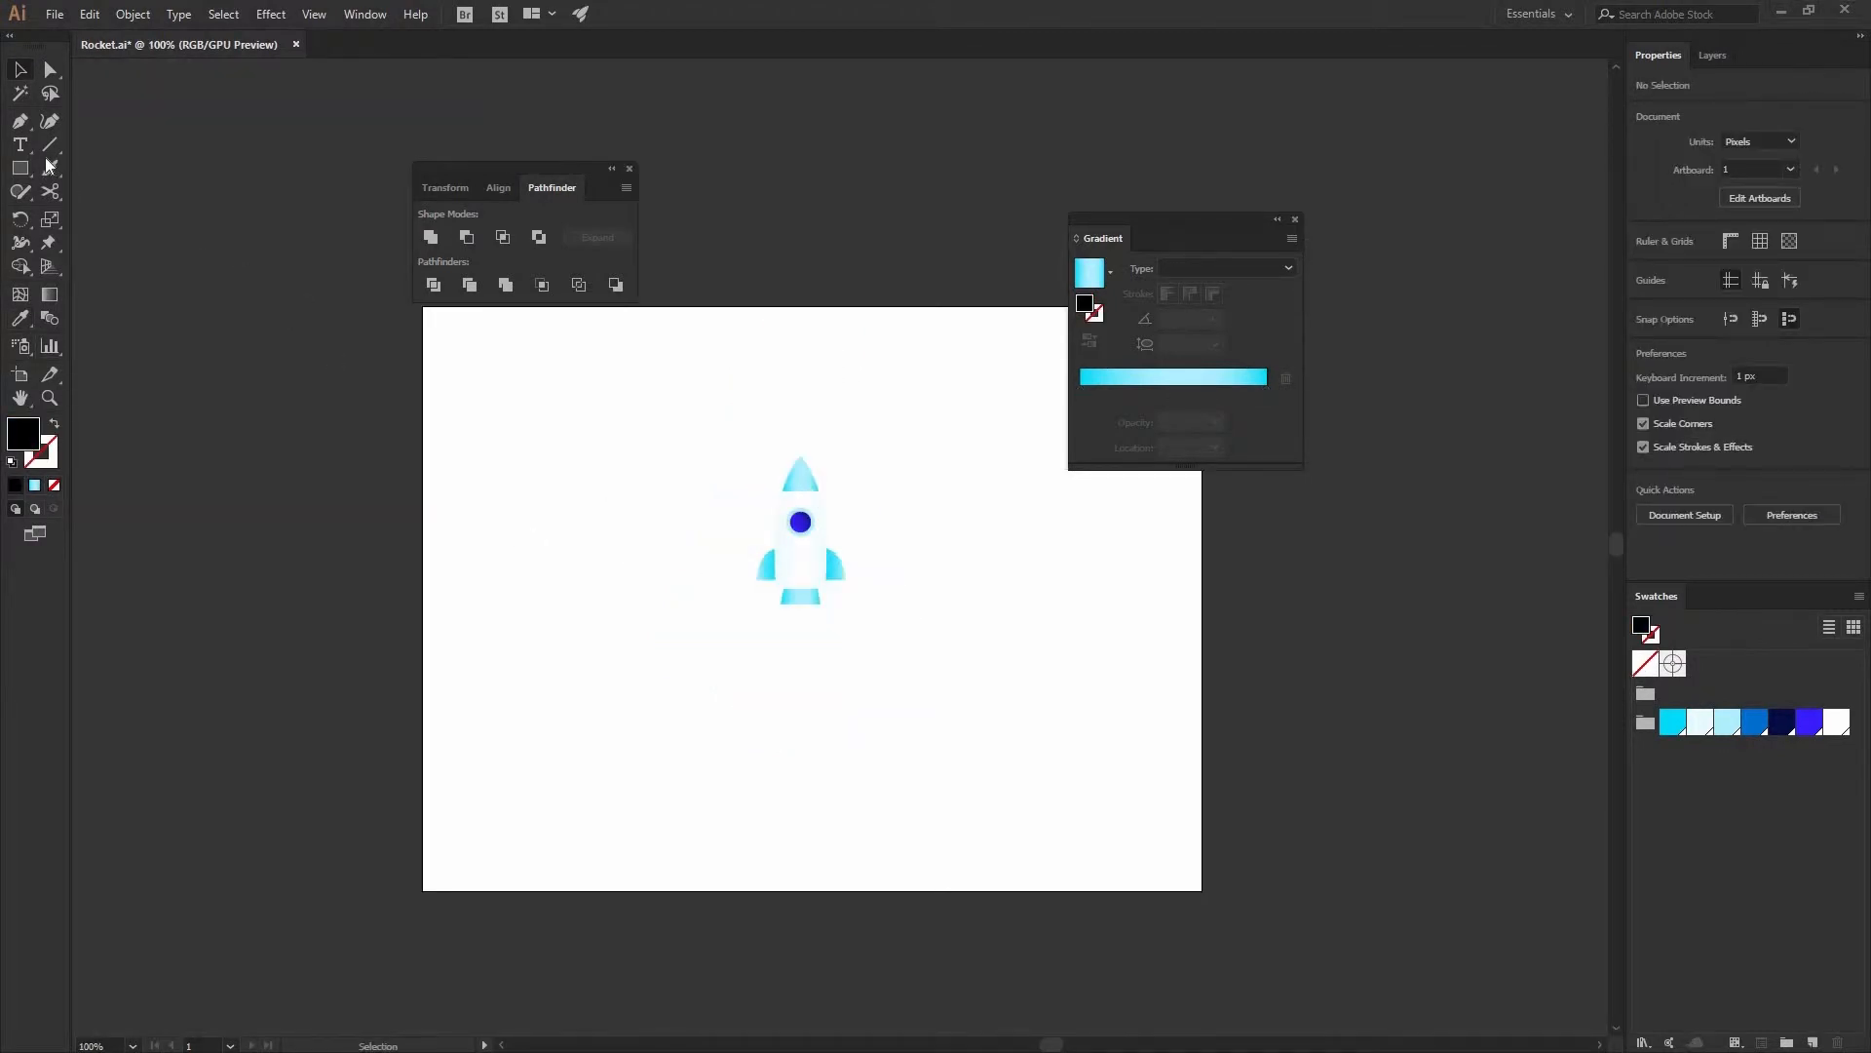
- Add a point text object with the letter "R" on the artboard, up and to the left of the rocket
{"action": "left_click", "coordinate": [21, 146]}
{"action": "left_click", "coordinate": [663, 491]}
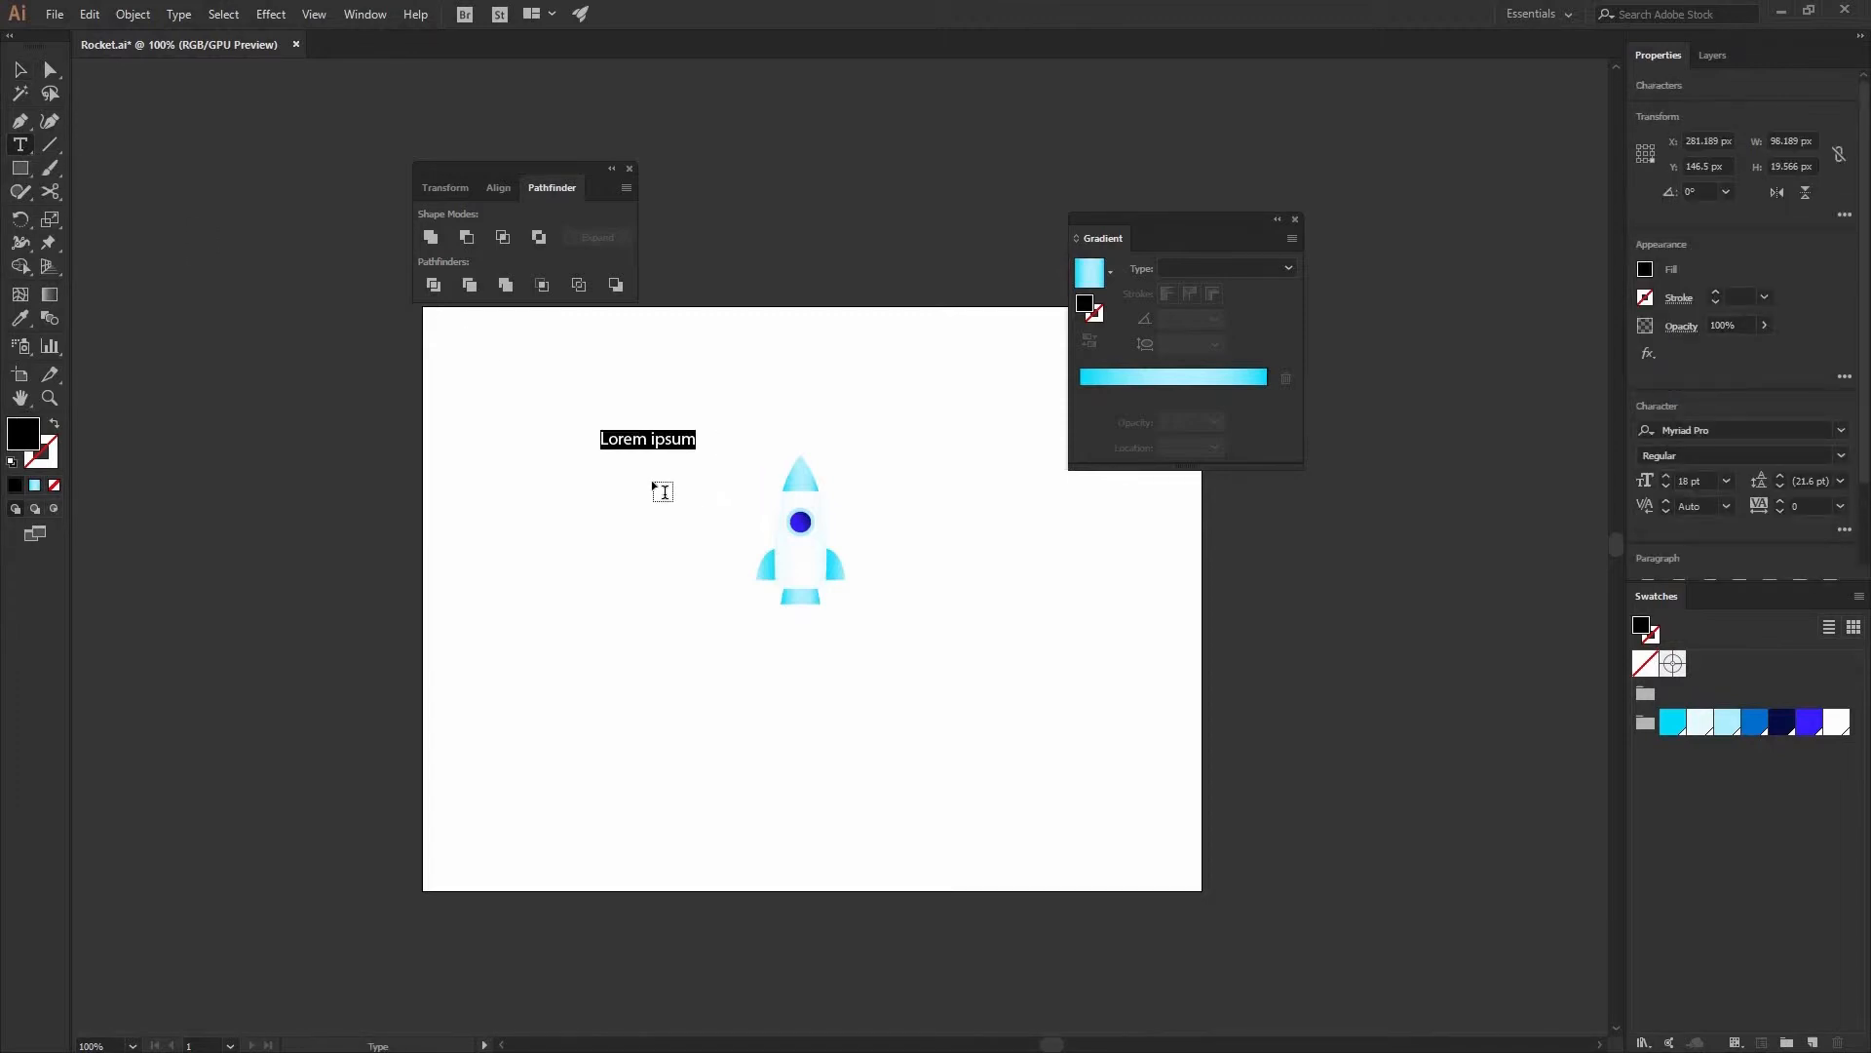
{"action": "type", "text": "R"}
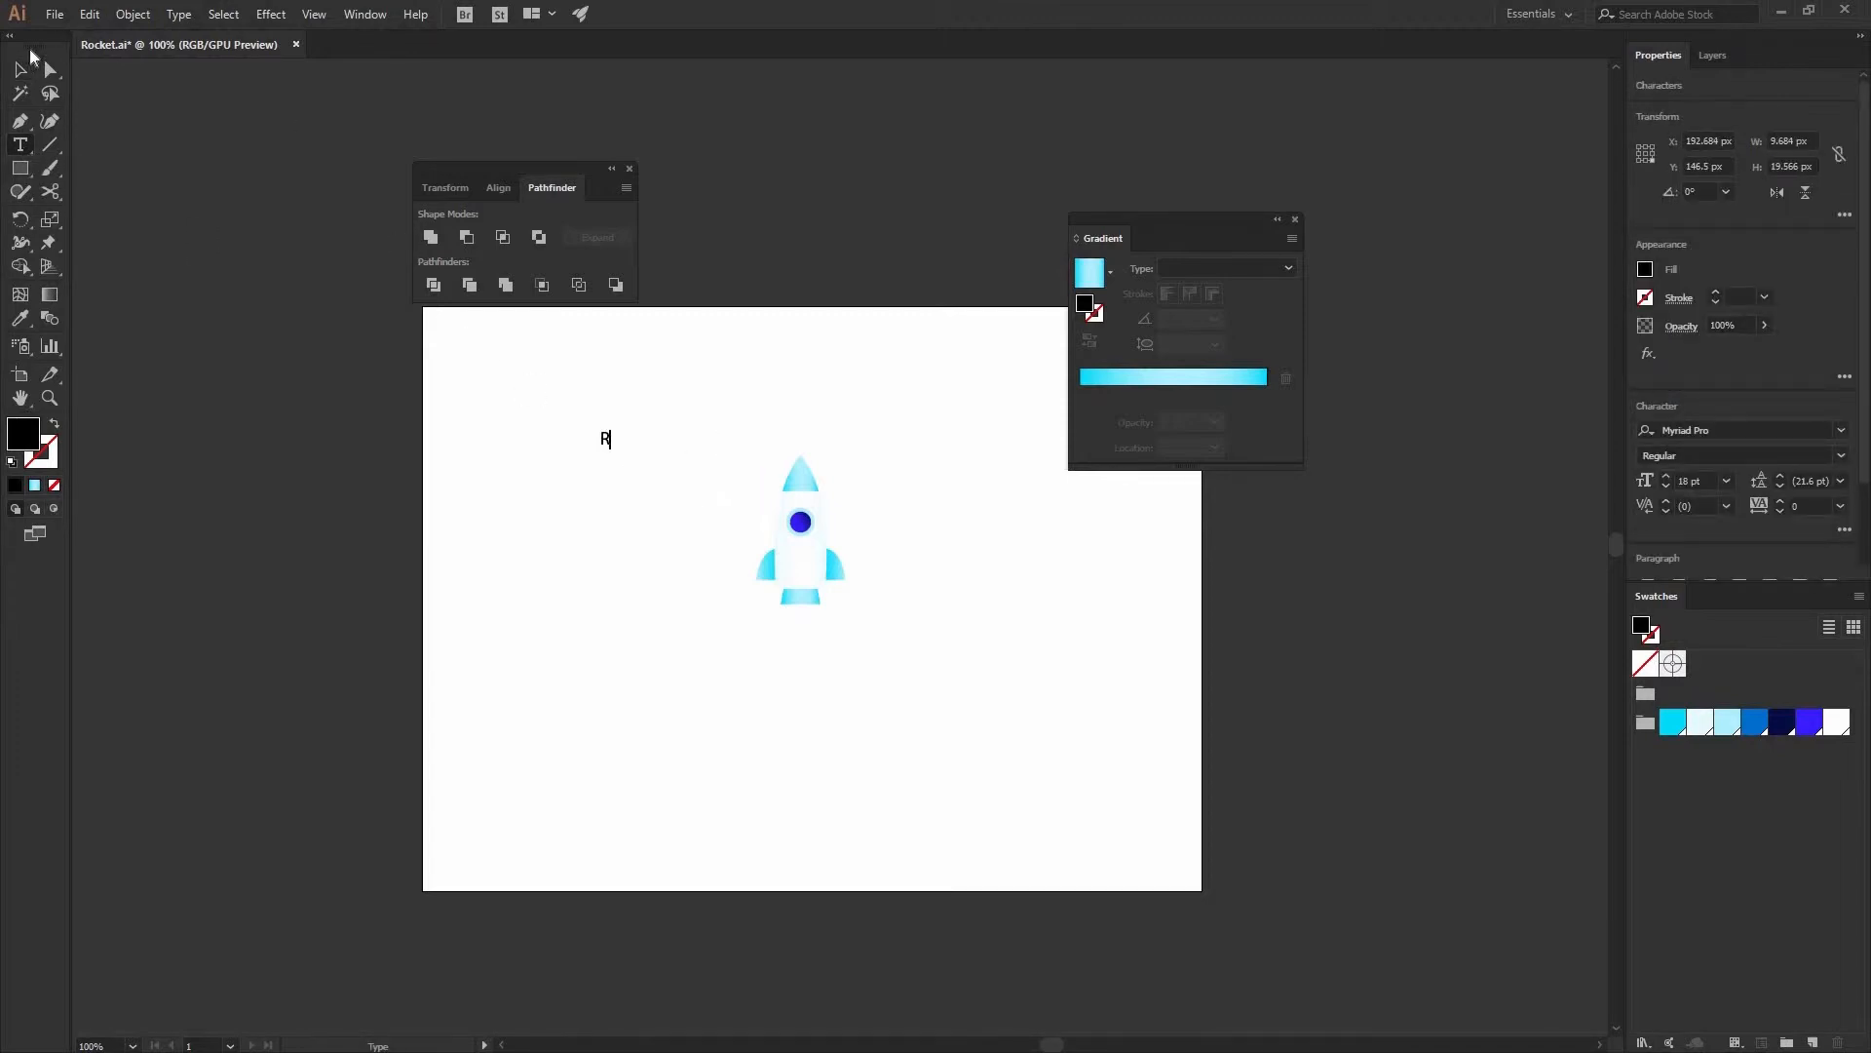
{"action": "key", "text": "Escape"}
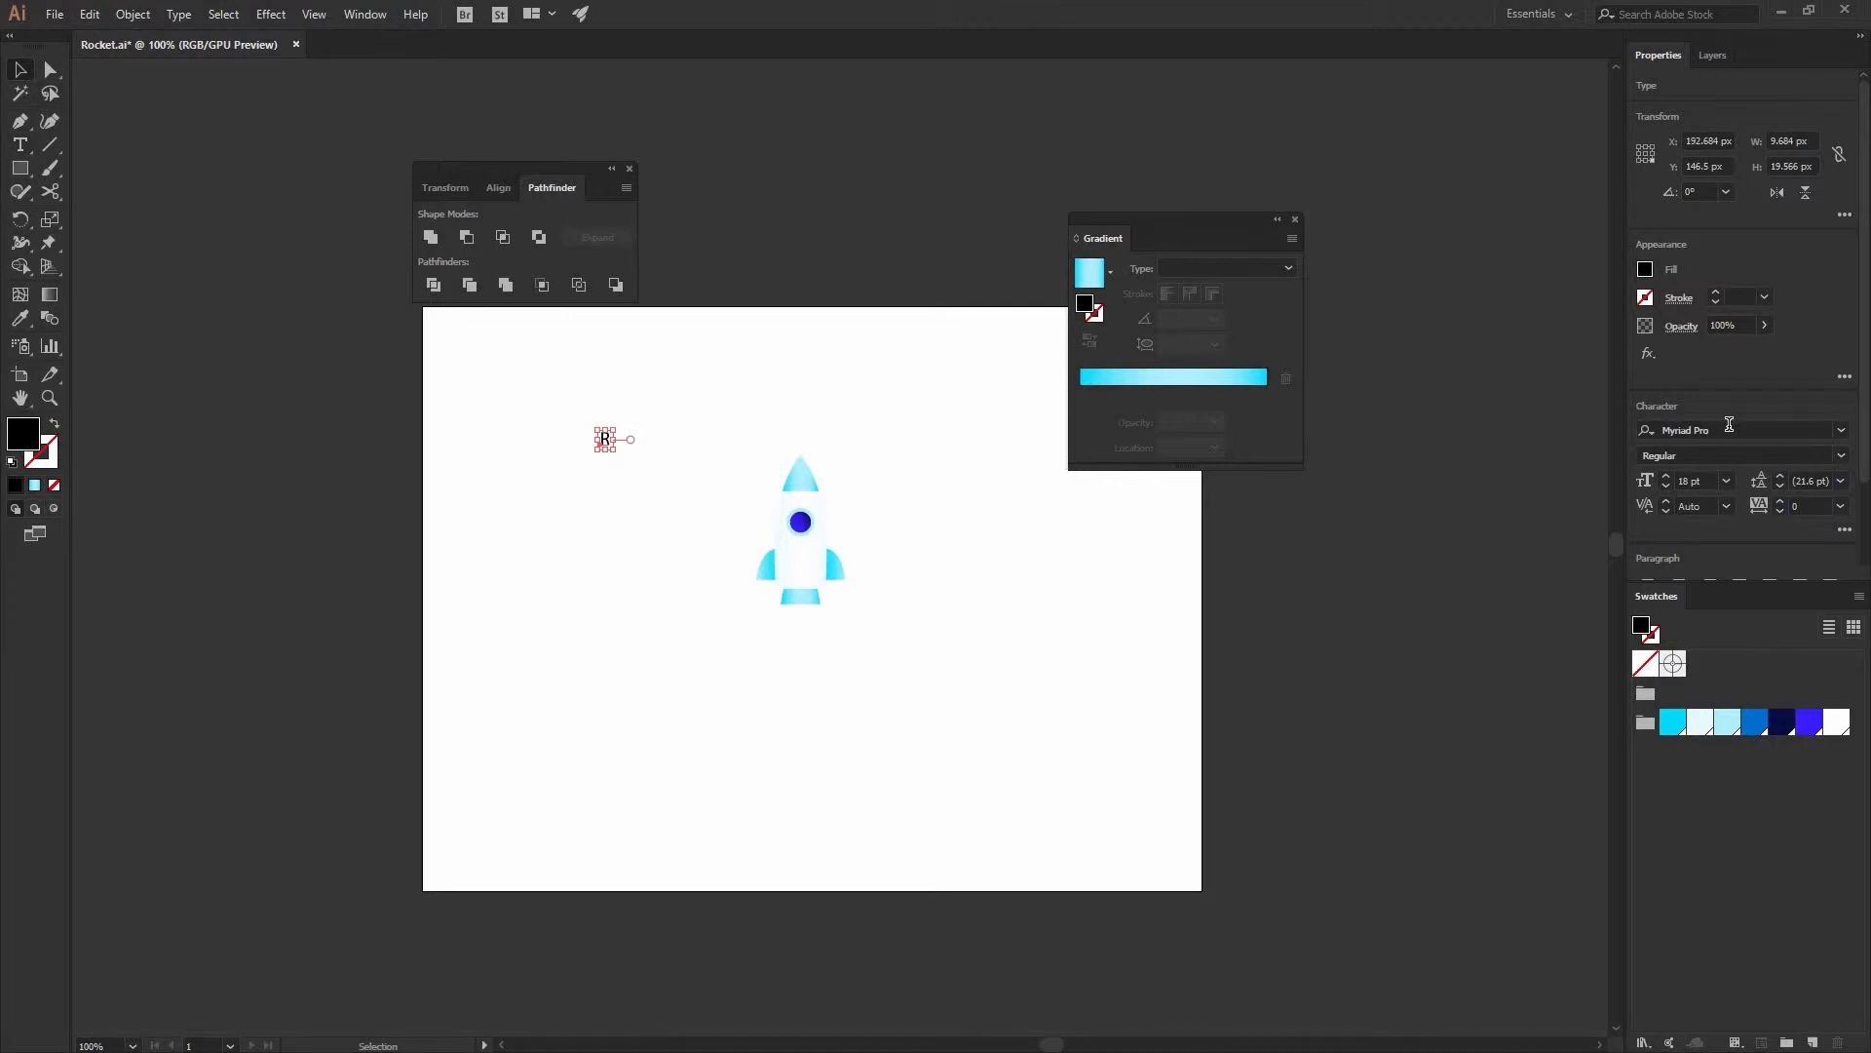
- Check the Source Sans Pro styles on Google Fonts in the browser, and set the letter R to Source Sans Pro Black at 640 pt
{"action": "left_click", "coordinate": [1726, 428]}
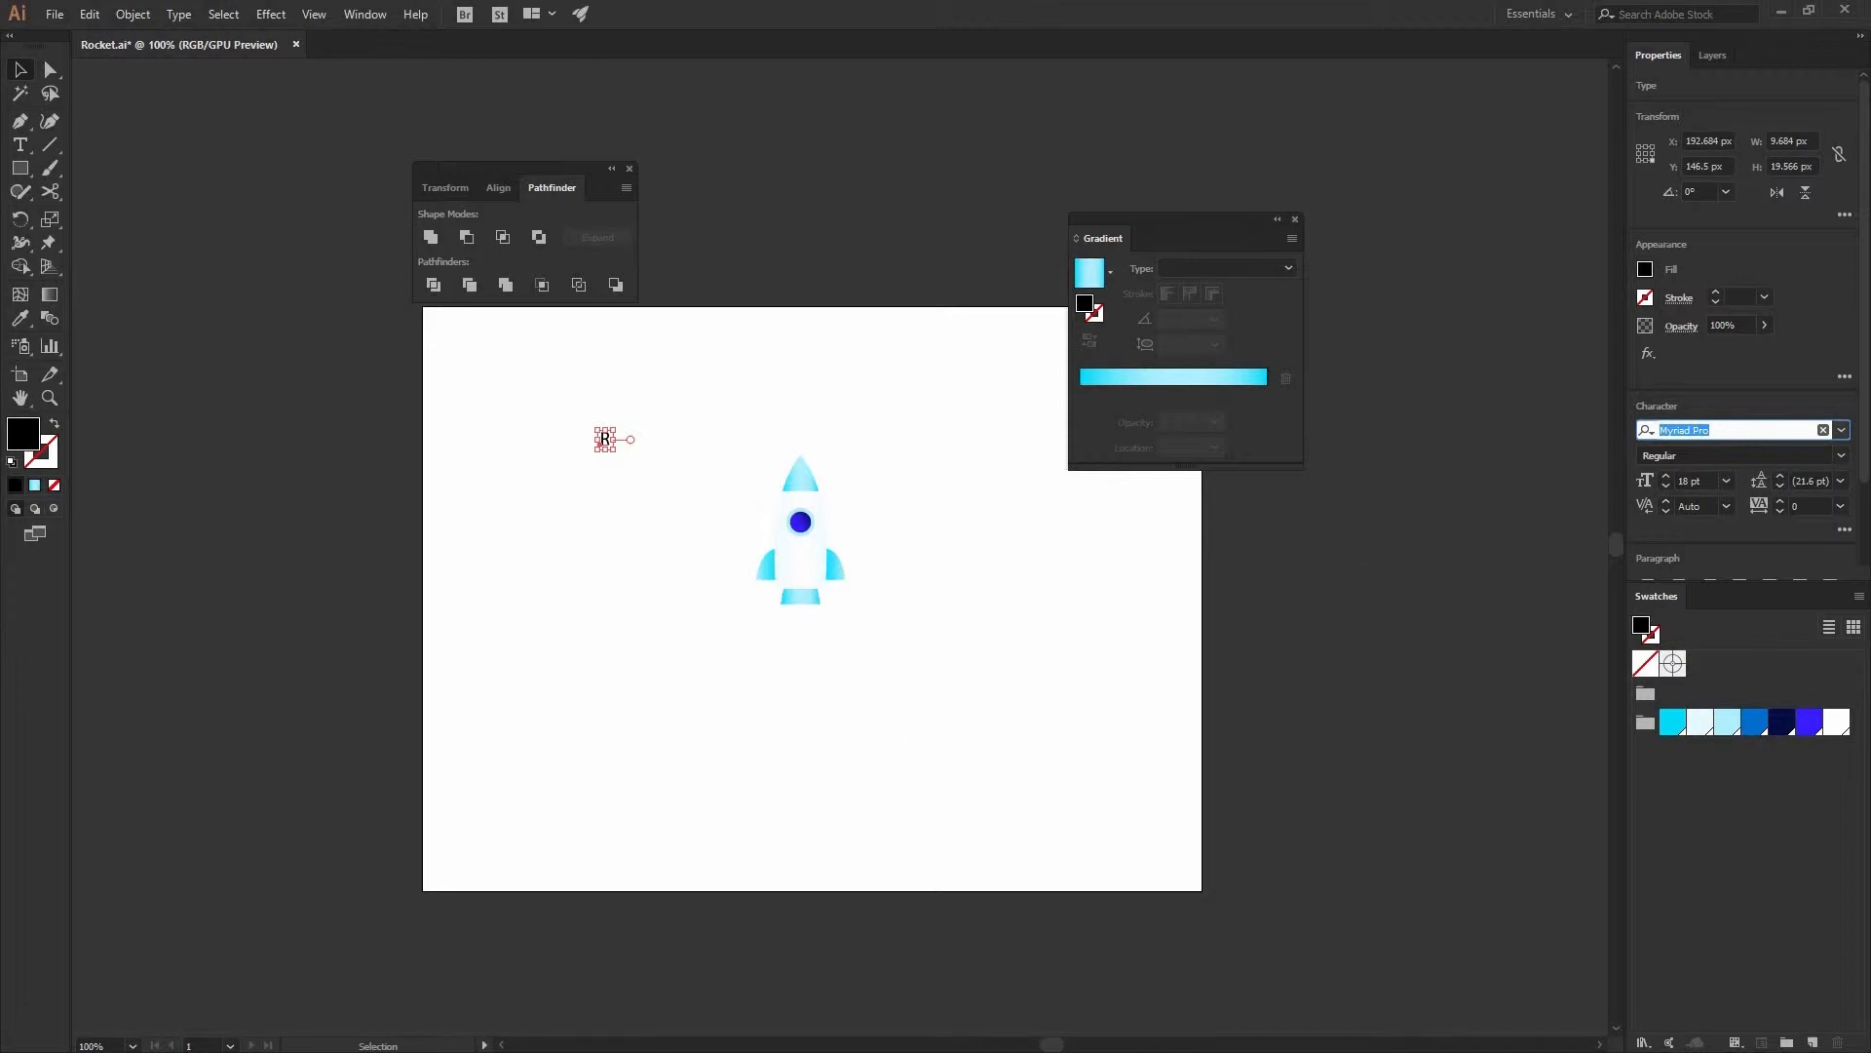
{"action": "key", "text": "Escape"}
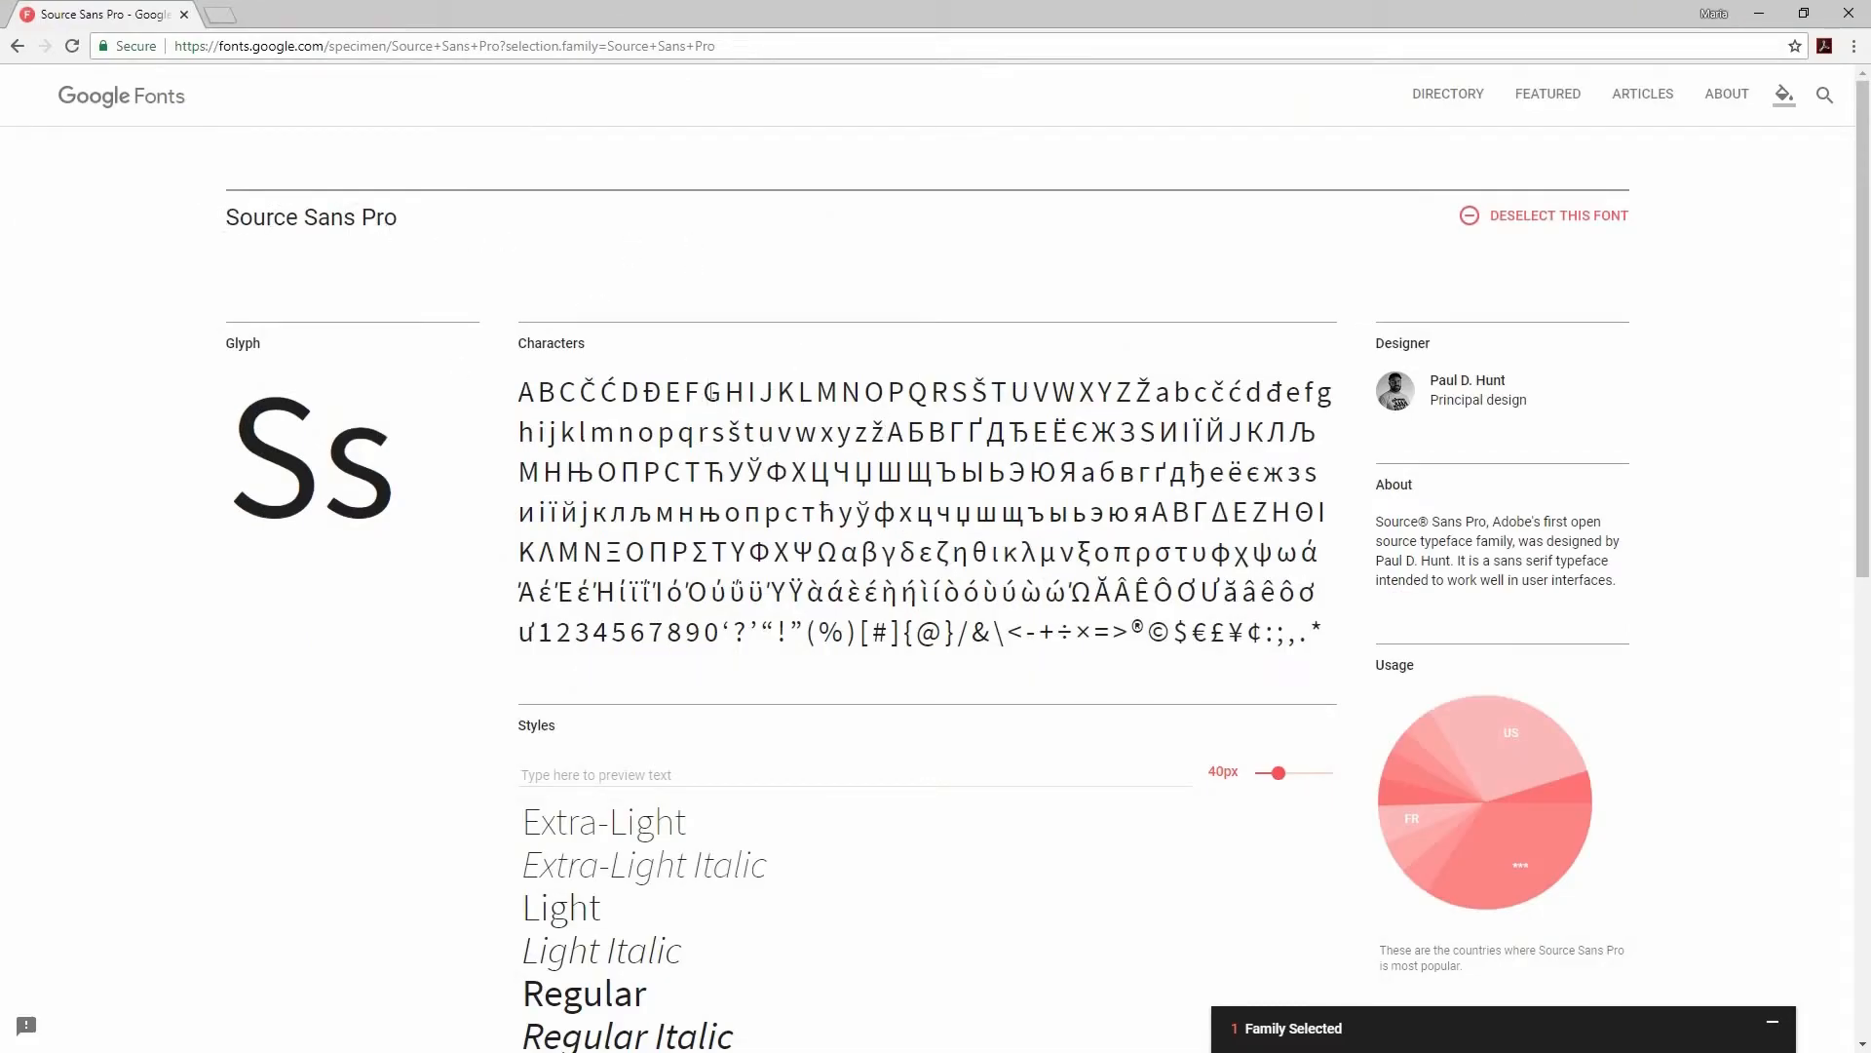
{"action": "scroll", "coordinate": [1131, 573], "scroll_direction": "down", "scroll_amount": 6}
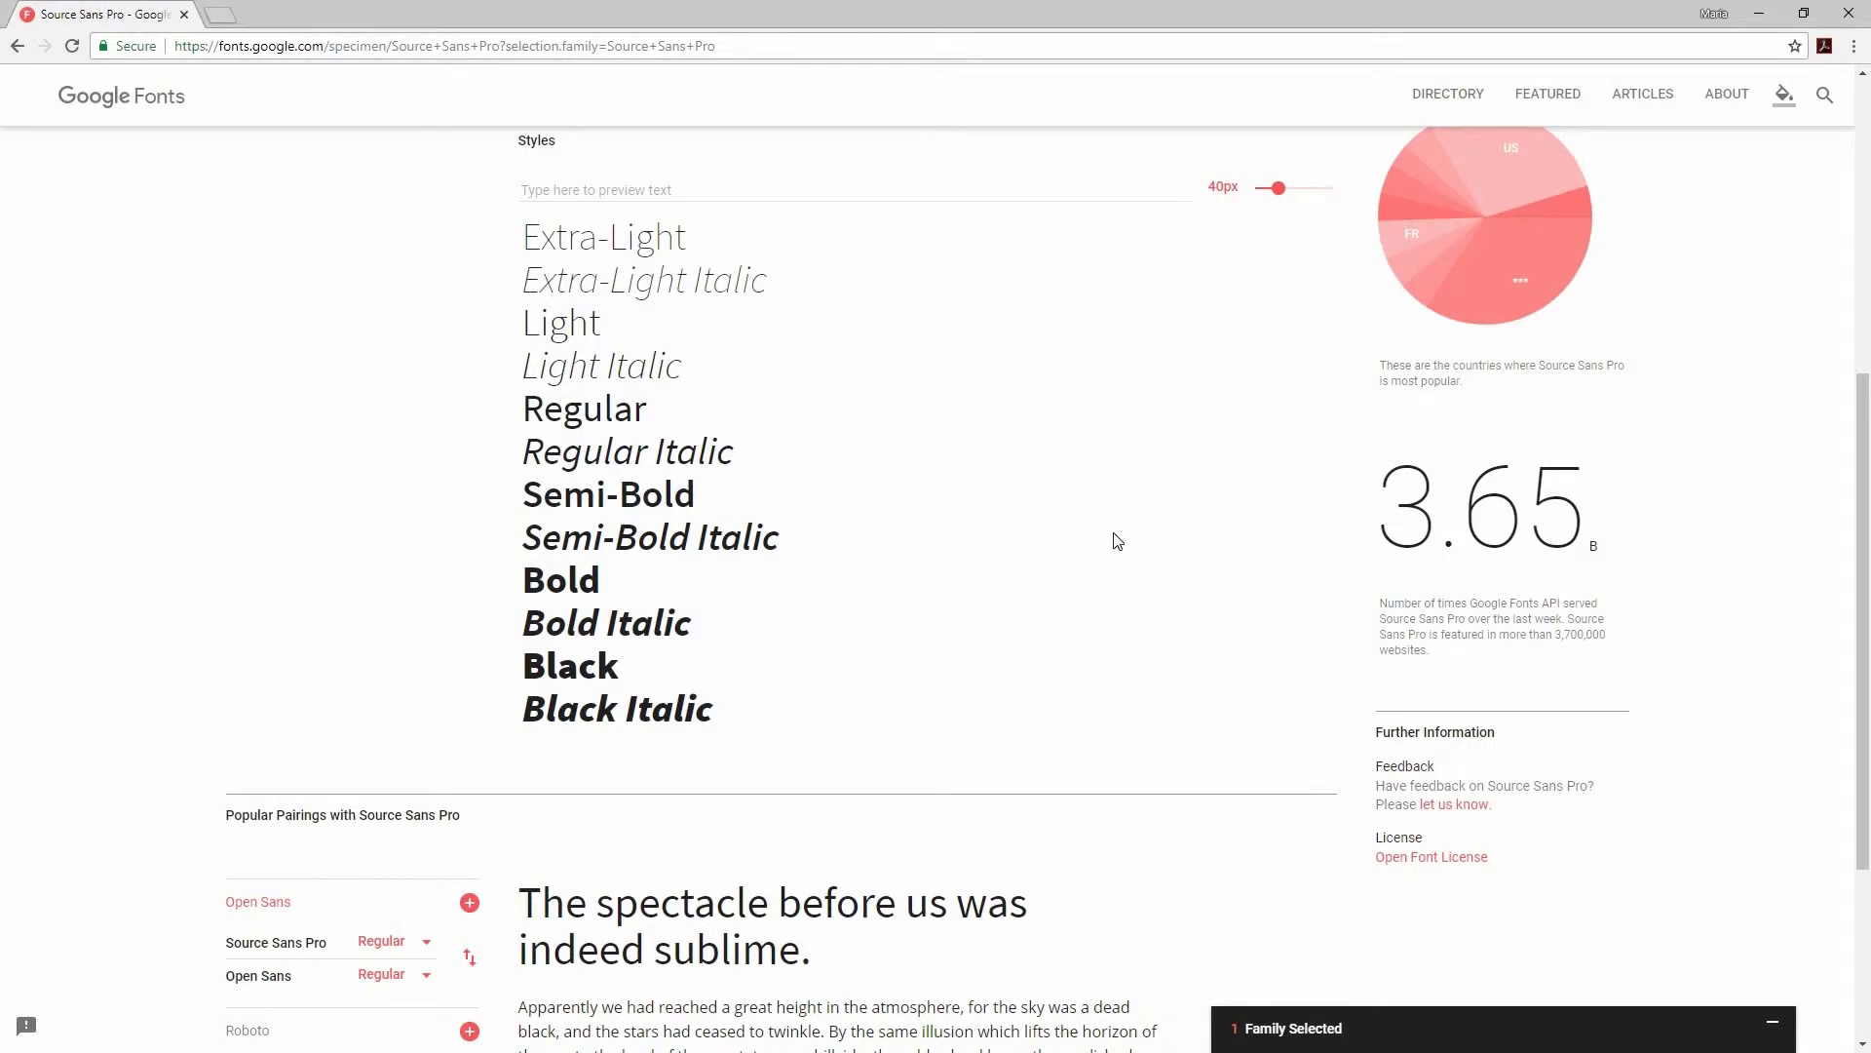
{"action": "scroll", "coordinate": [1118, 542], "scroll_direction": "up", "scroll_amount": 6}
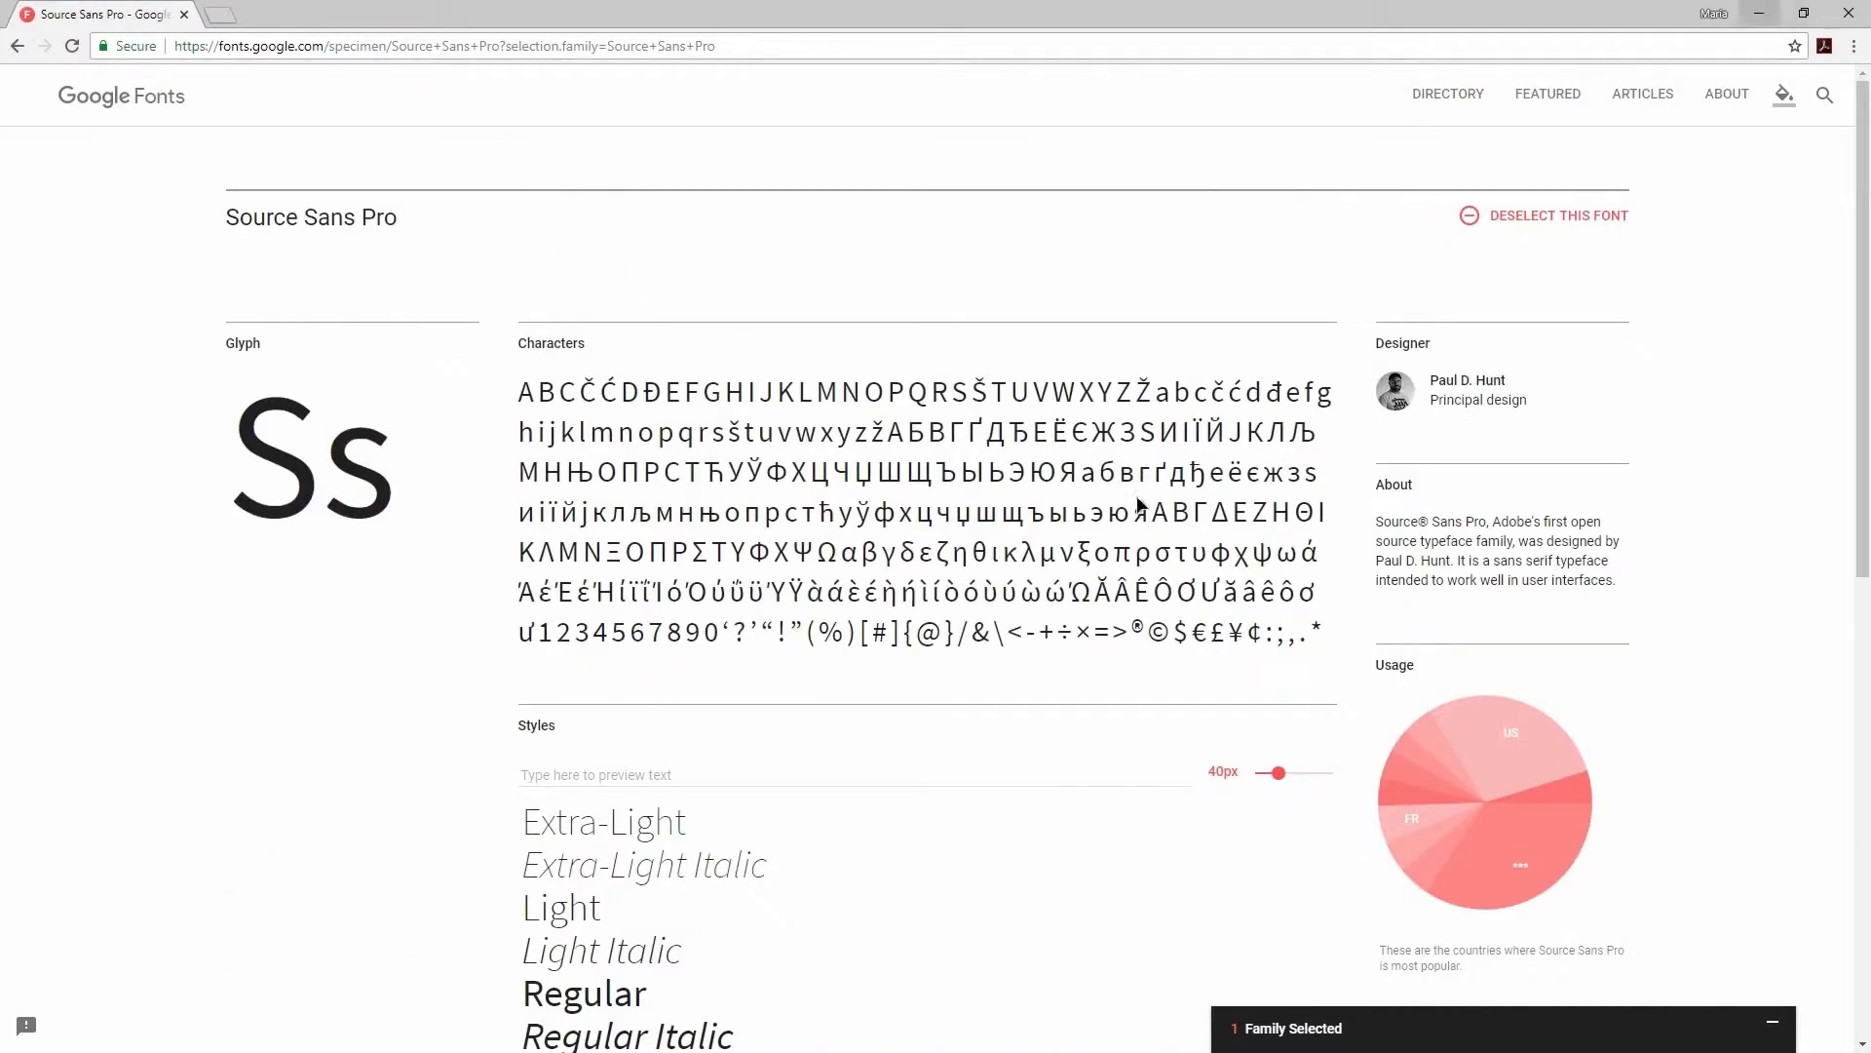
{"action": "key", "text": "alt+Tab"}
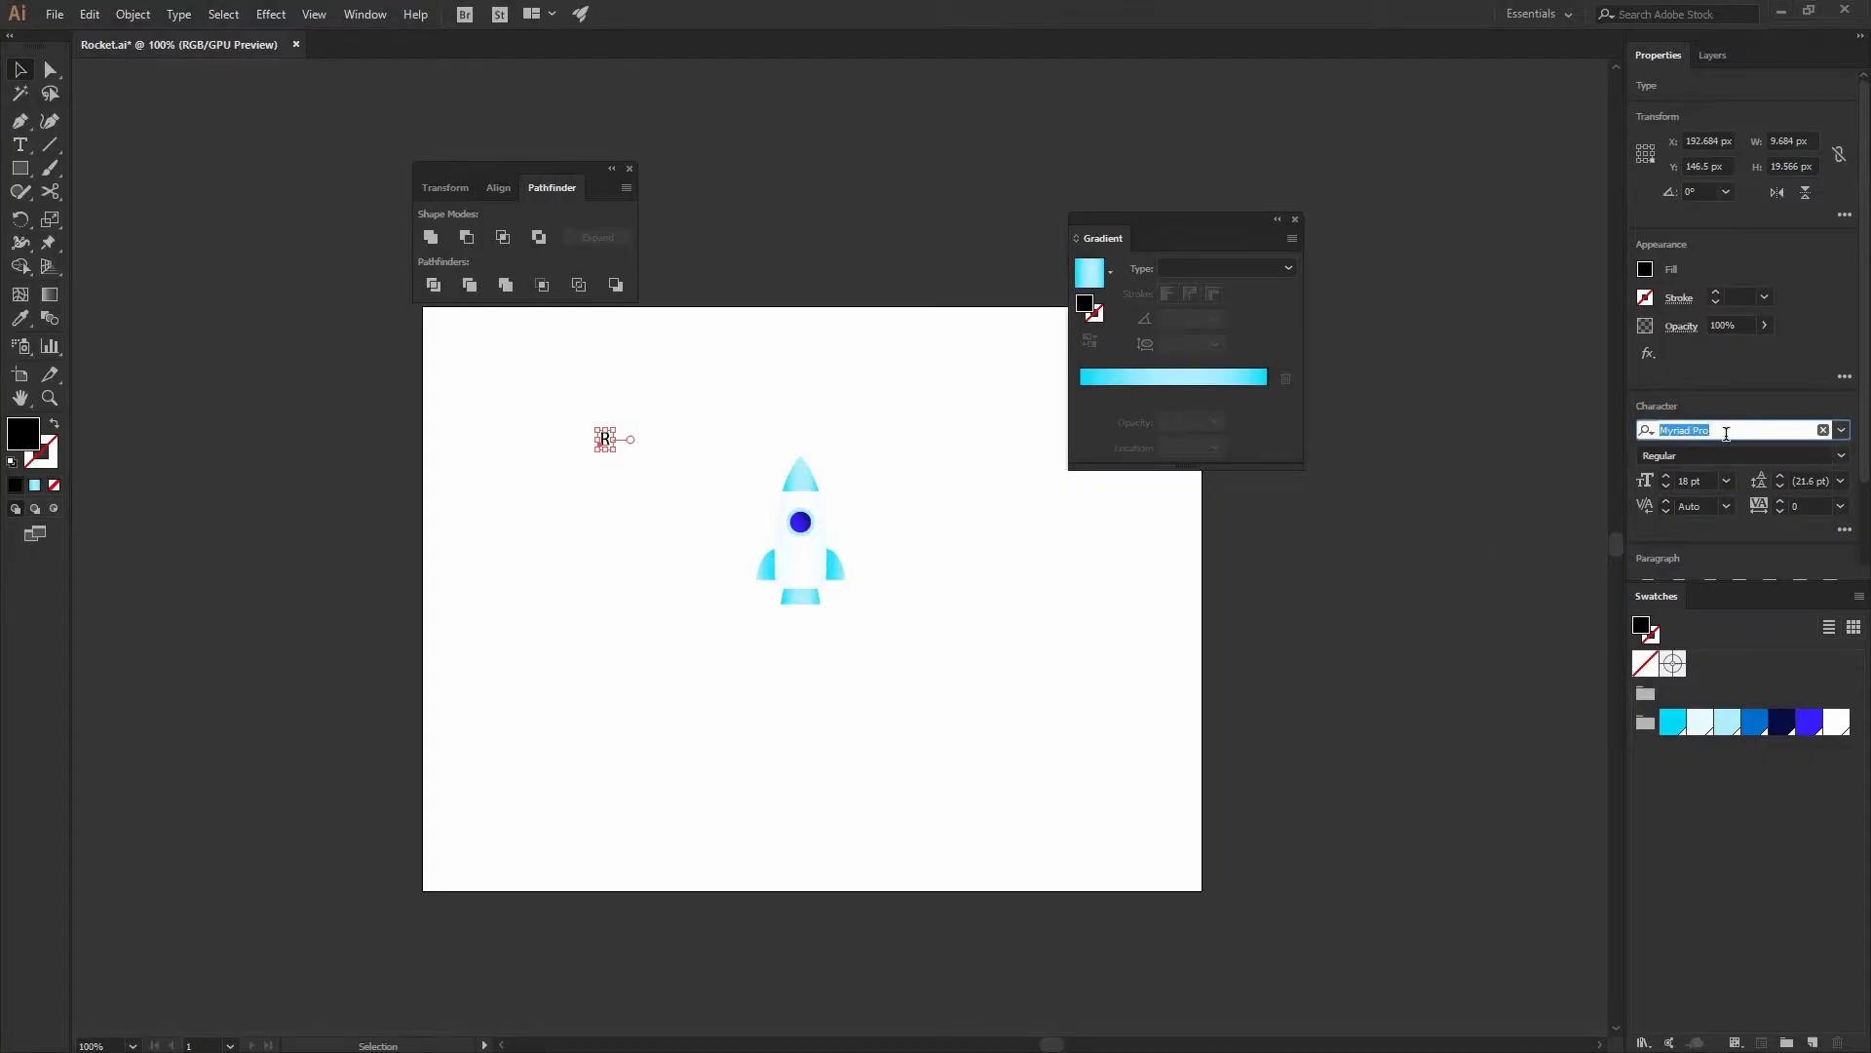
{"action": "type", "text": "source"}
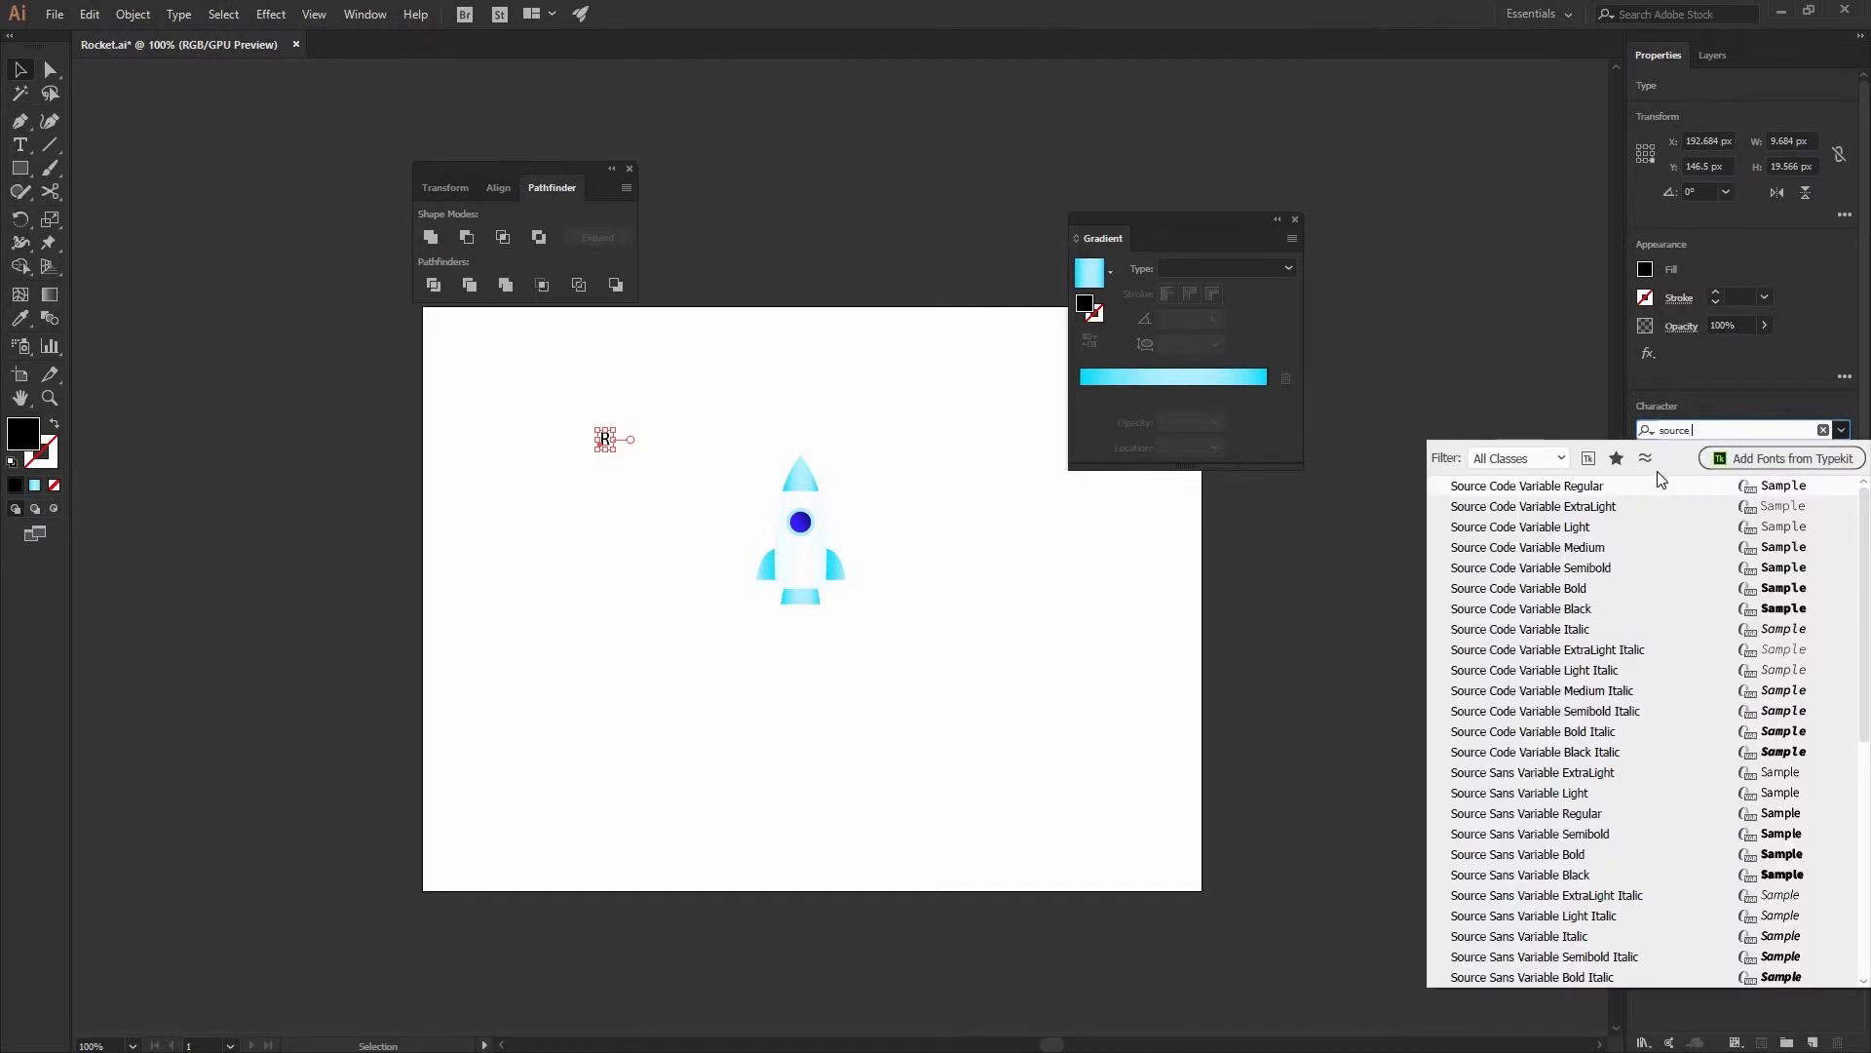
{"action": "type", "text": " sa"}
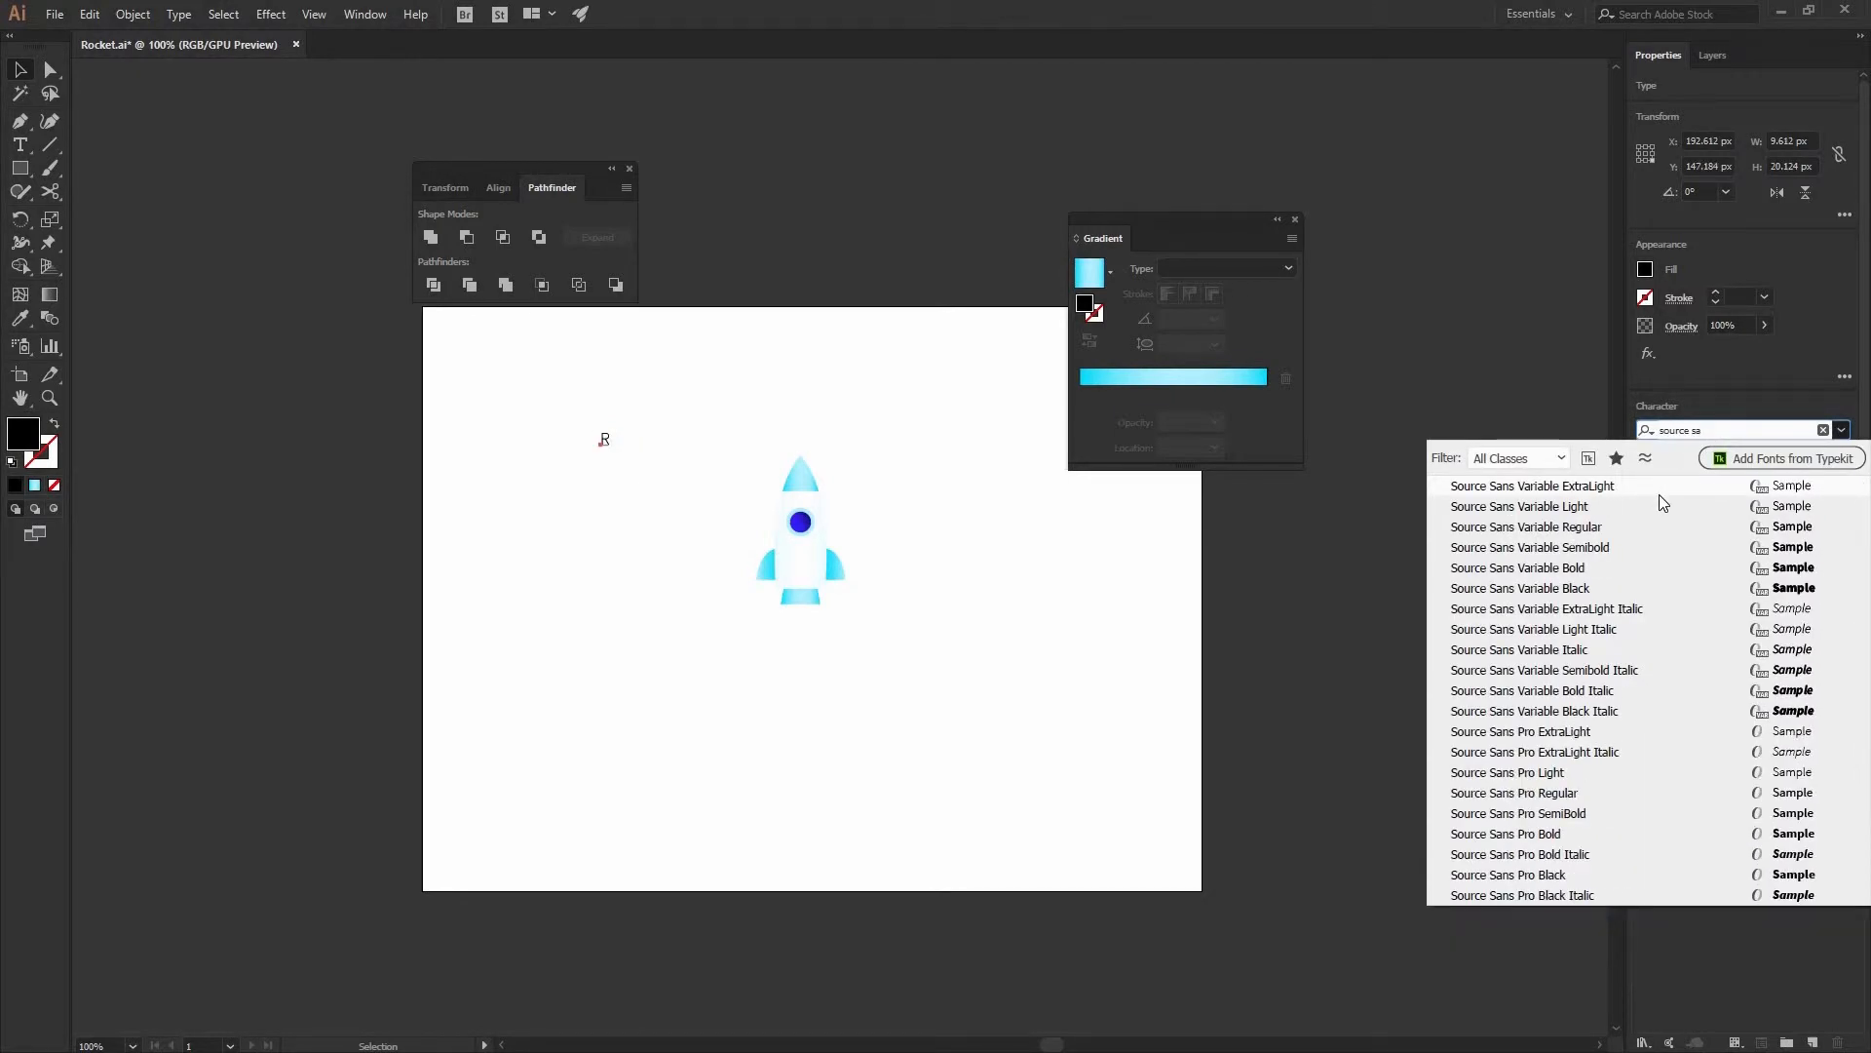
{"action": "type", "text": "ns pro"}
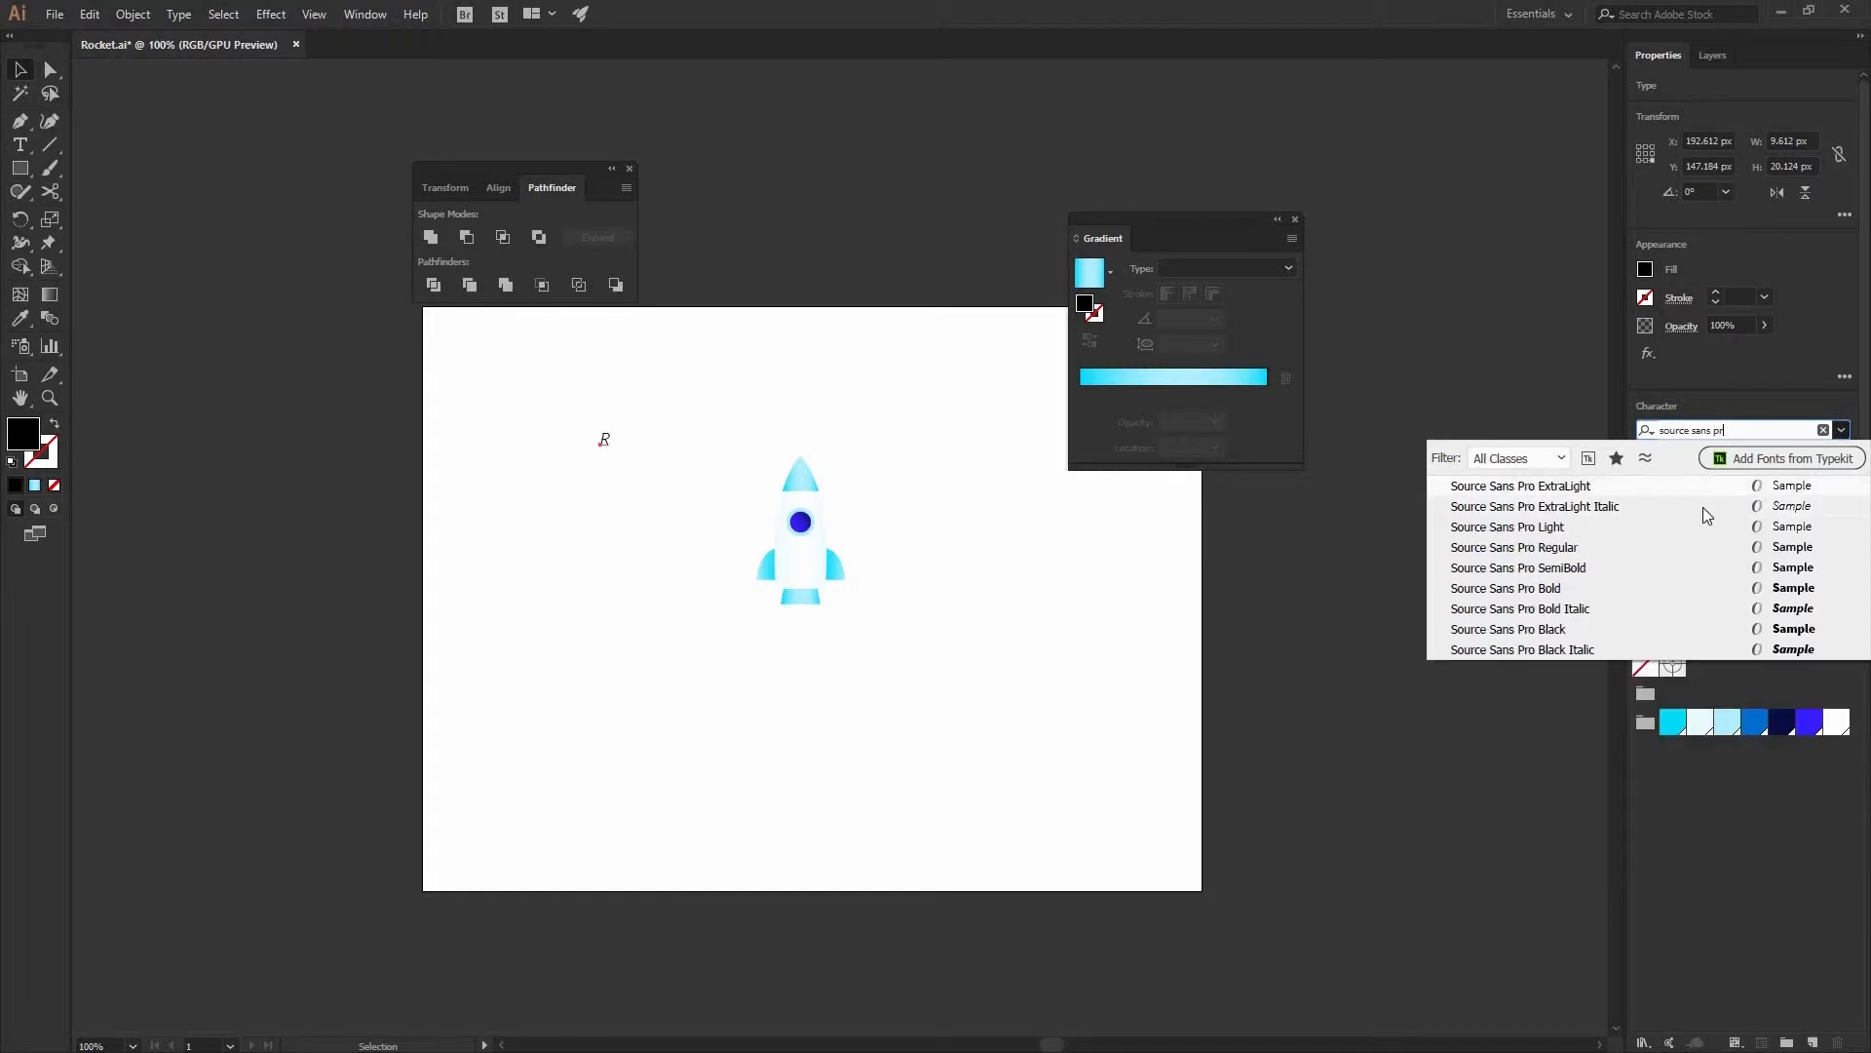
{"action": "left_click", "coordinate": [1552, 630]}
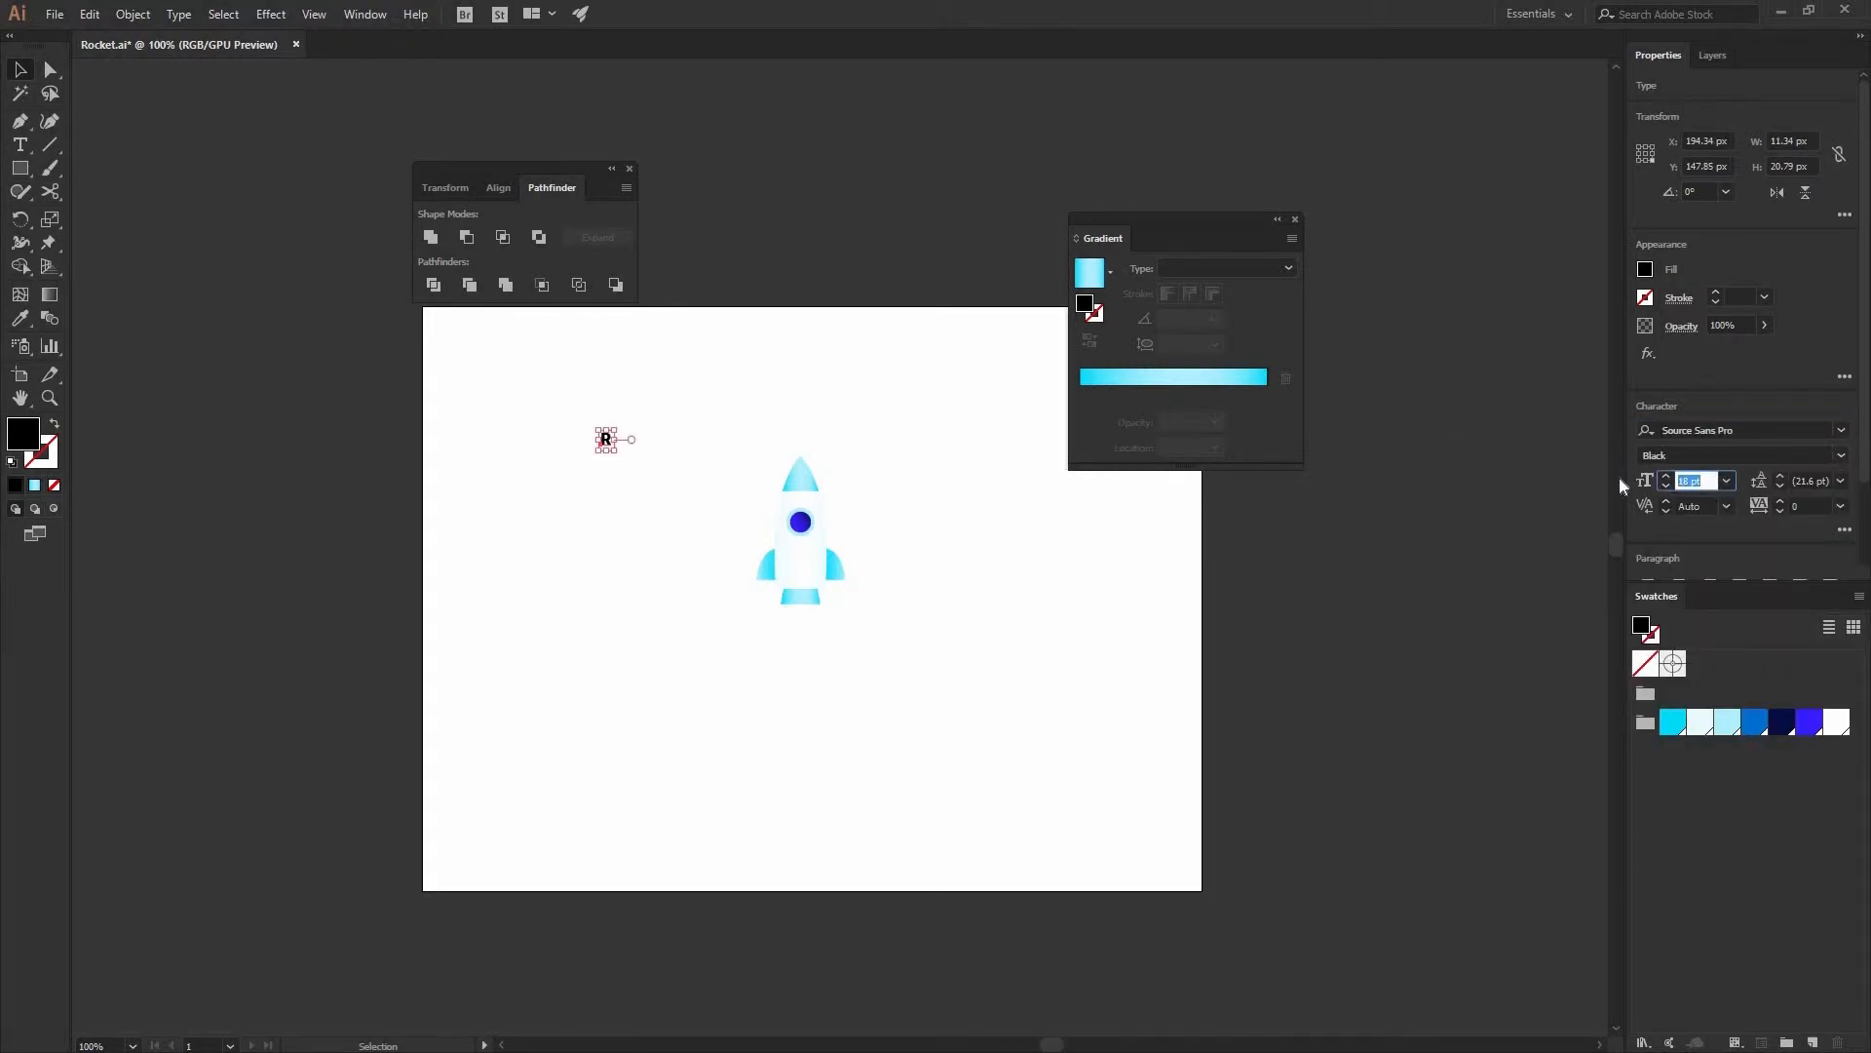
{"action": "type", "text": "640"}
{"action": "key", "text": "Return"}
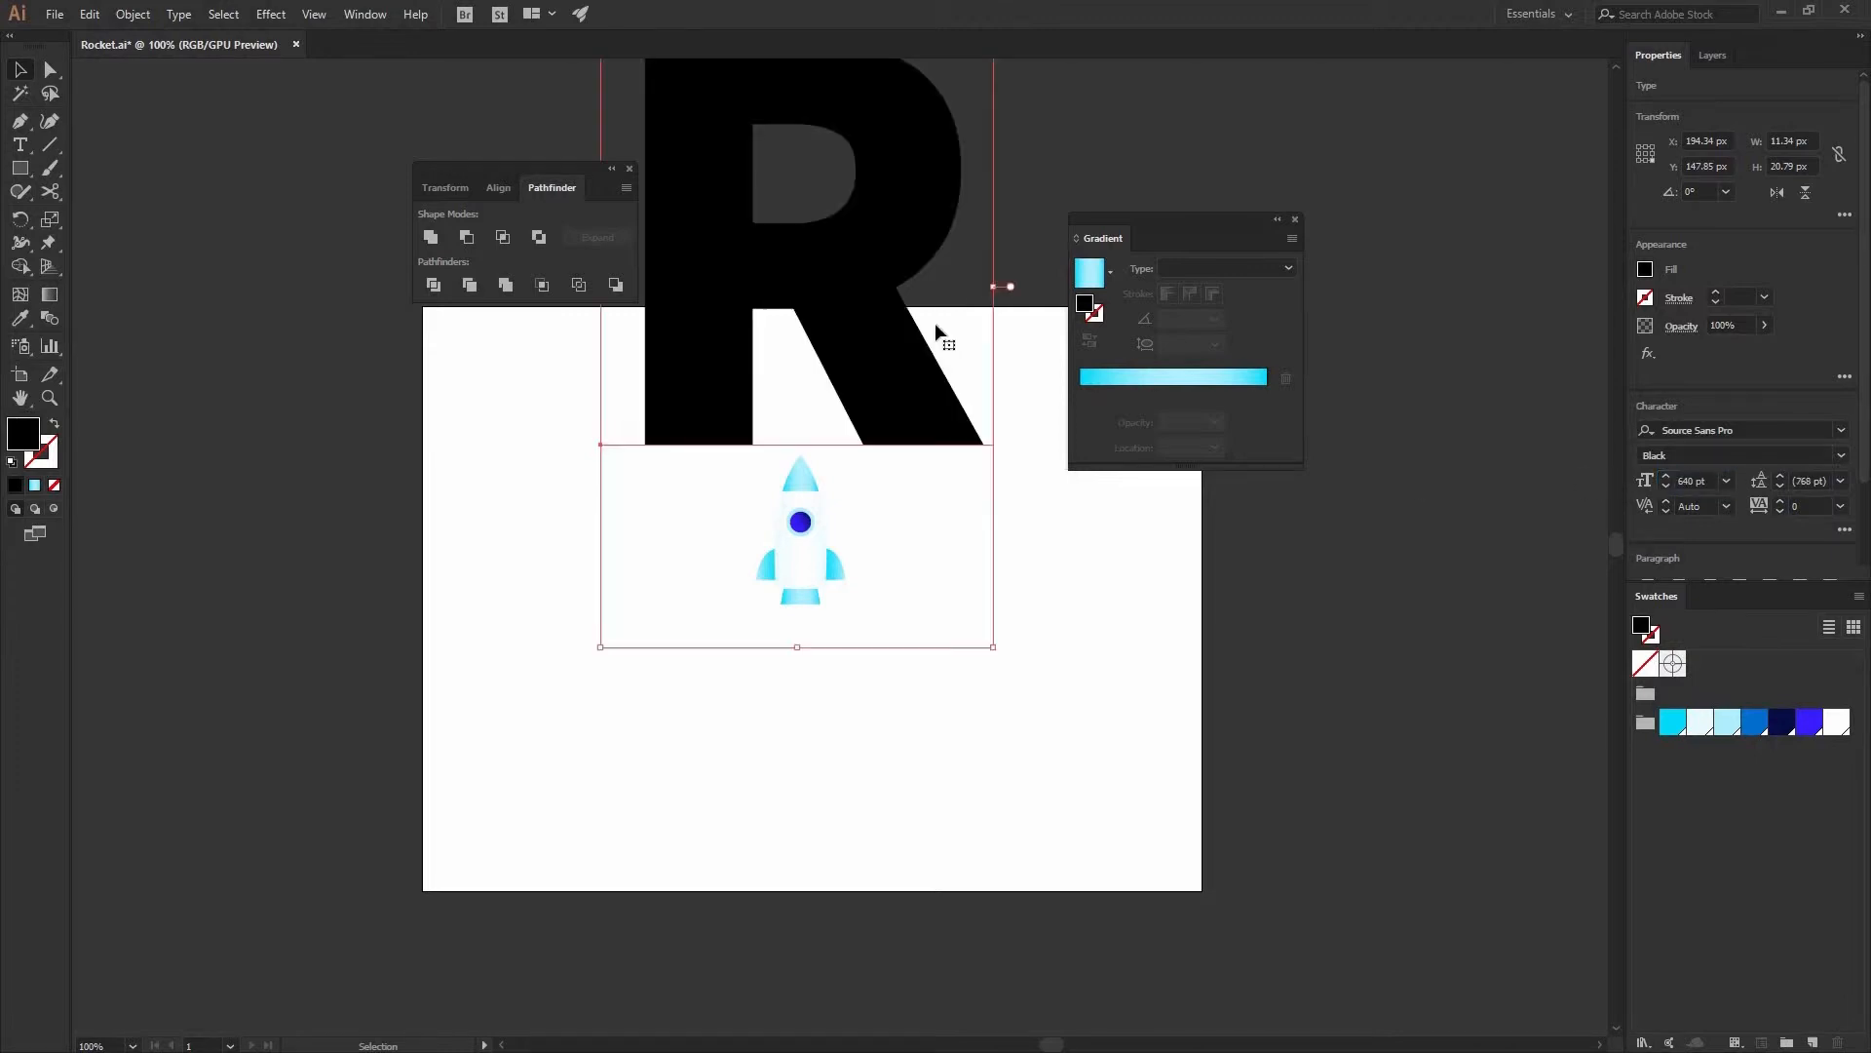
- Move the letter R down to the middle of the artboard, over the rocket, and convert it to outlines
{"action": "left_click_drag", "start_coordinate": [813, 220], "coordinate": [812, 535]}
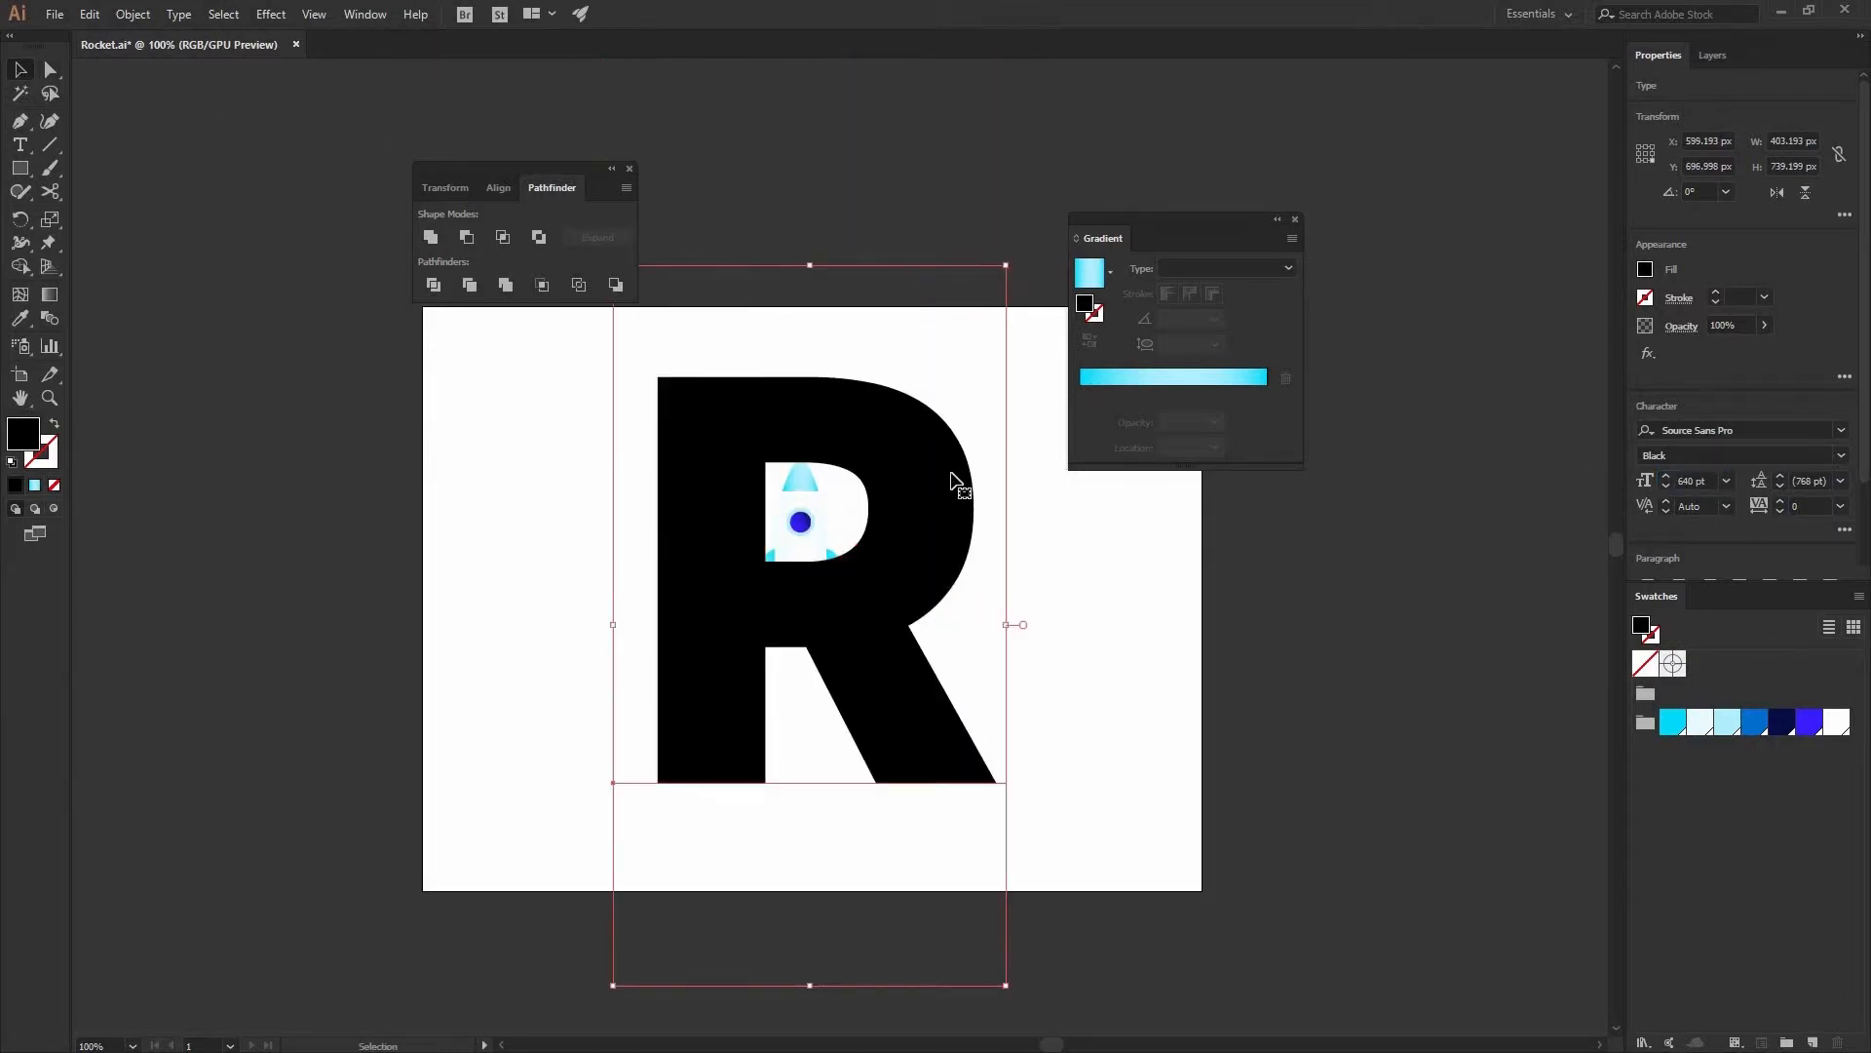
{"action": "right_click", "coordinate": [936, 462]}
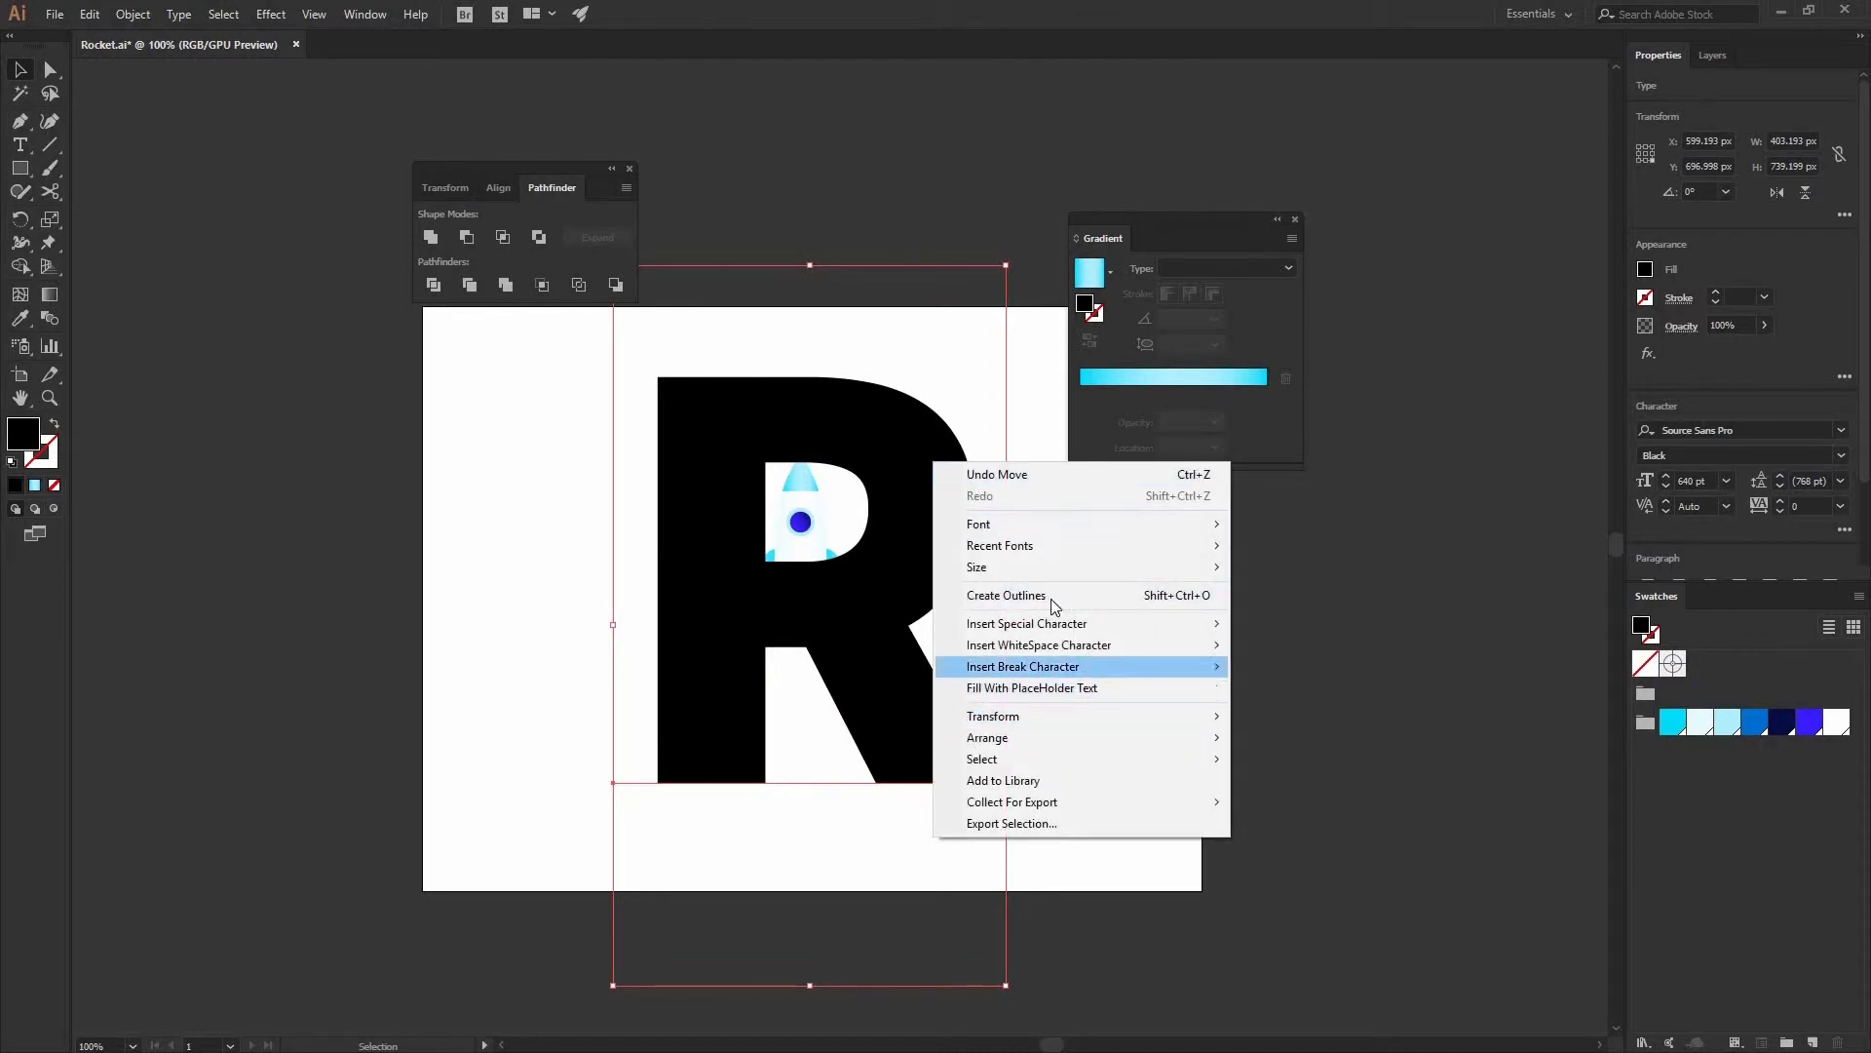
{"action": "left_click", "coordinate": [975, 593]}
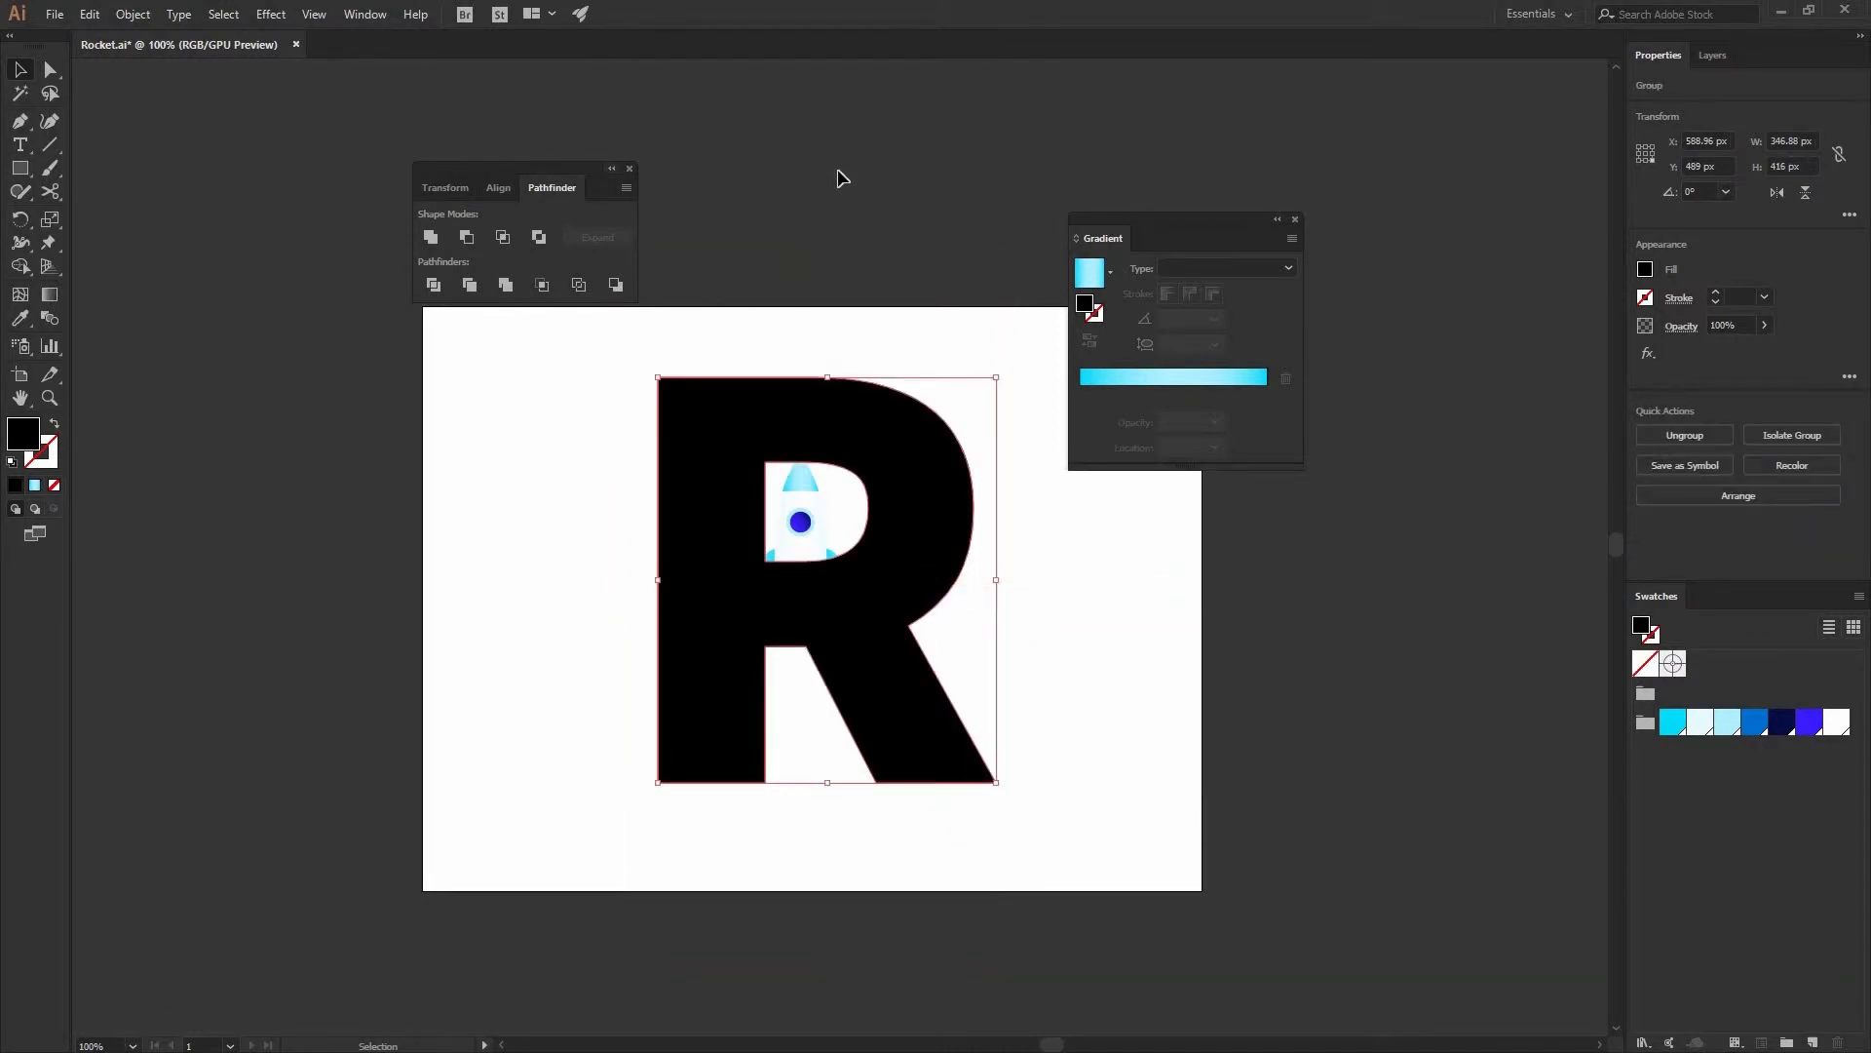
- Center the outlined letter R horizontally and vertically on the artboard
{"action": "left_click", "coordinate": [499, 187]}
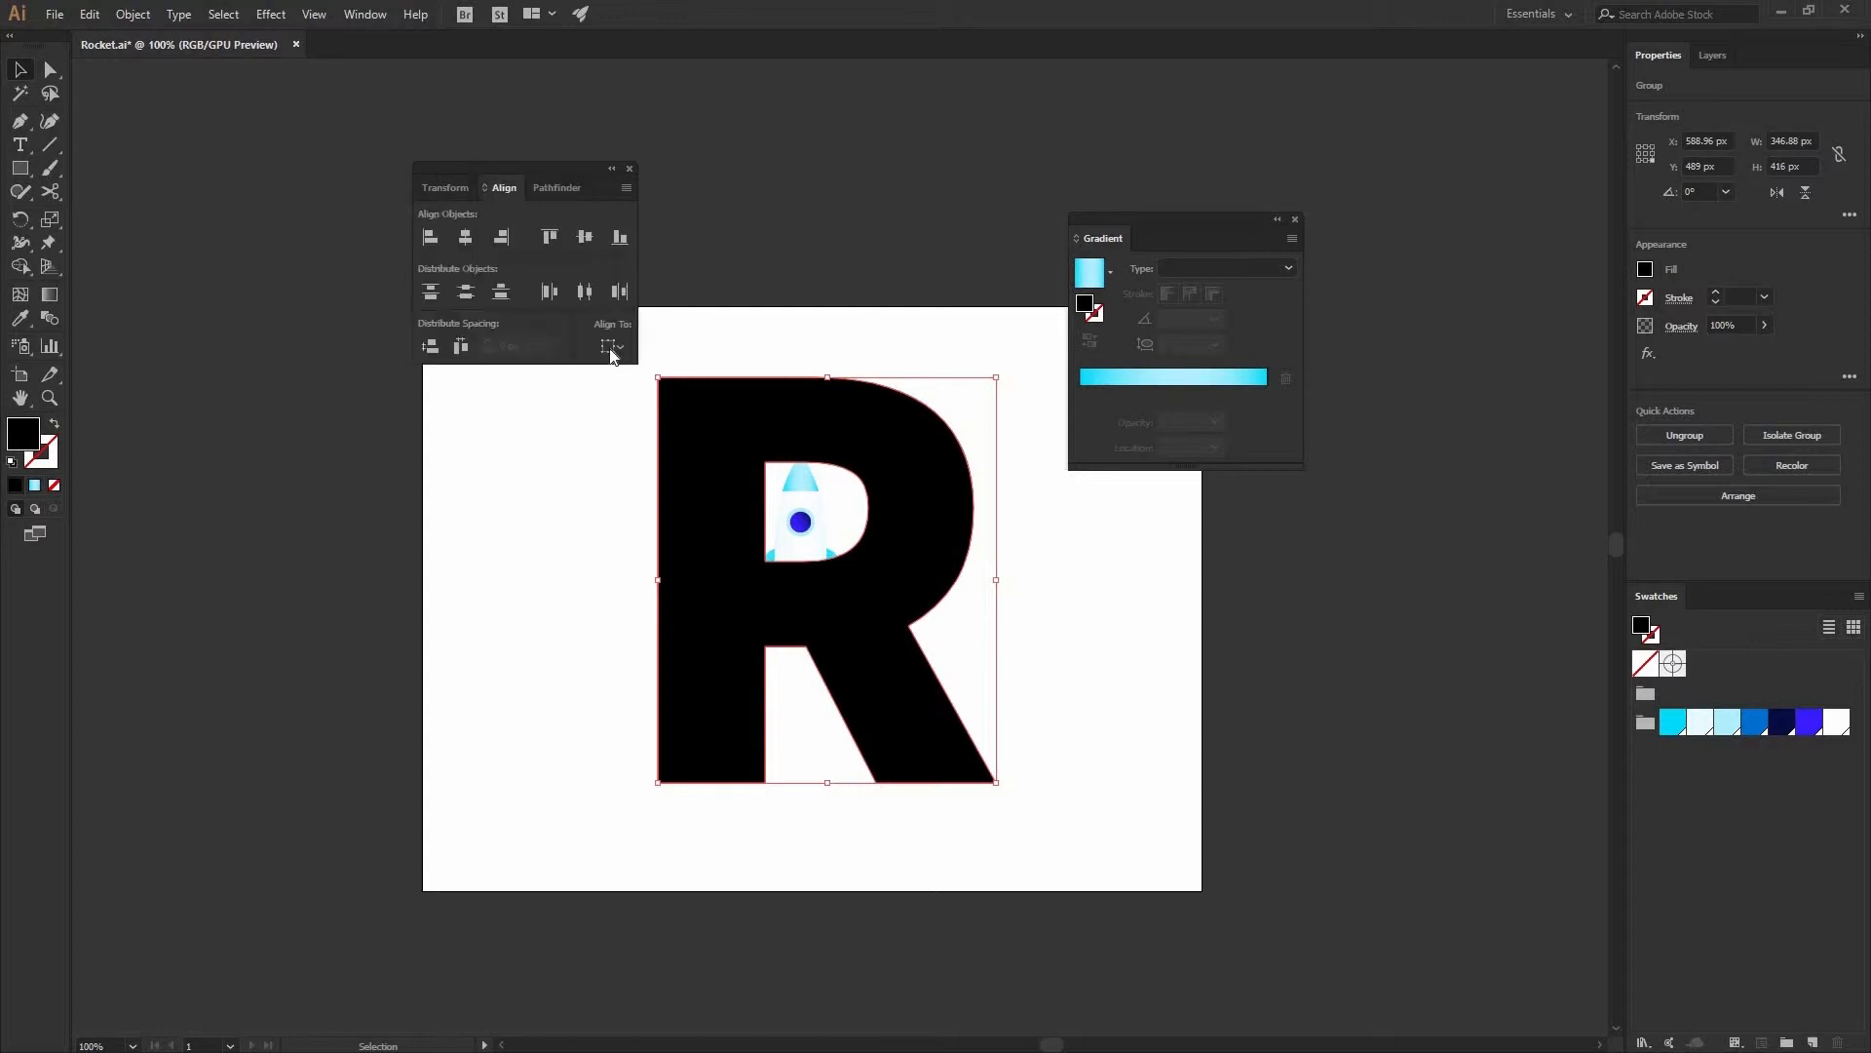
{"action": "left_click", "coordinate": [612, 346]}
{"action": "left_click", "coordinate": [467, 238]}
{"action": "left_click", "coordinate": [585, 238]}
{"action": "left_click", "coordinate": [853, 192]}
{"action": "left_click", "coordinate": [872, 443]}
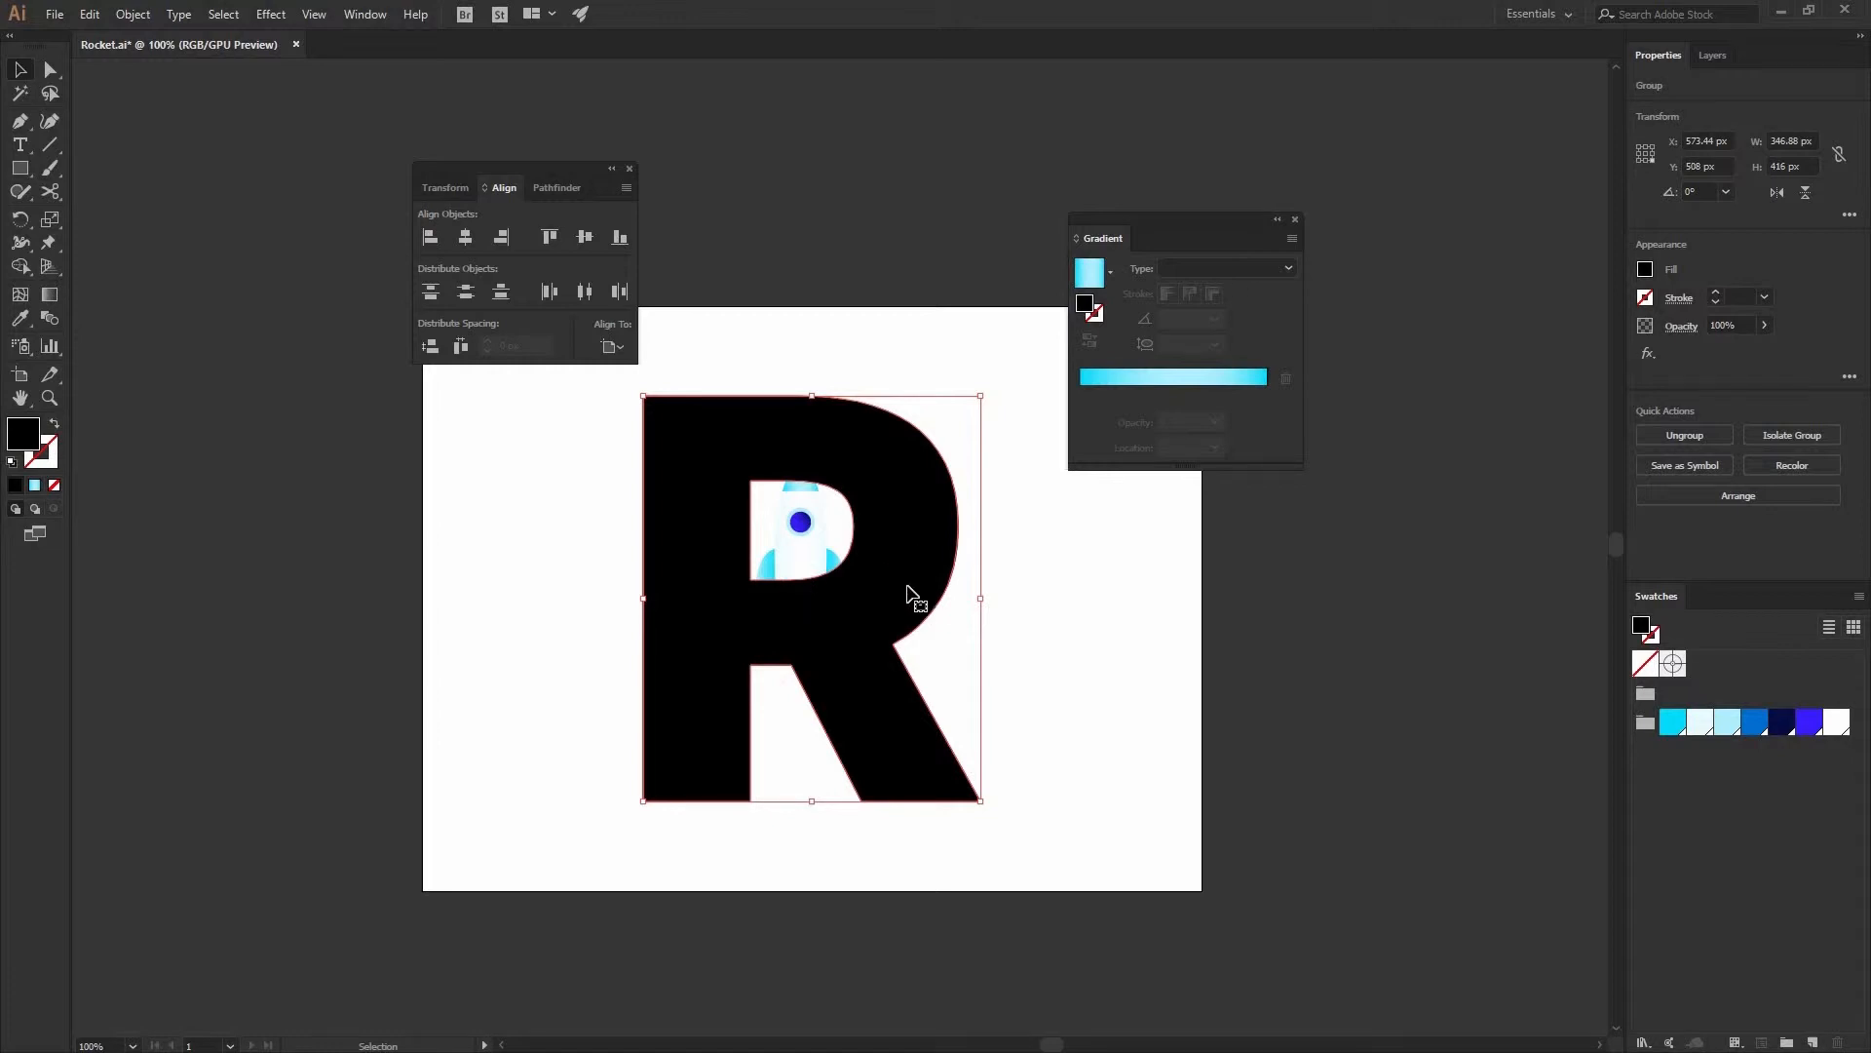
- Send the letter R behind the rocket and move the rocket onto the lower half of the R's vertical stem
{"action": "right_click", "coordinate": [919, 622]}
{"action": "mouse_move", "coordinate": [975, 795]}
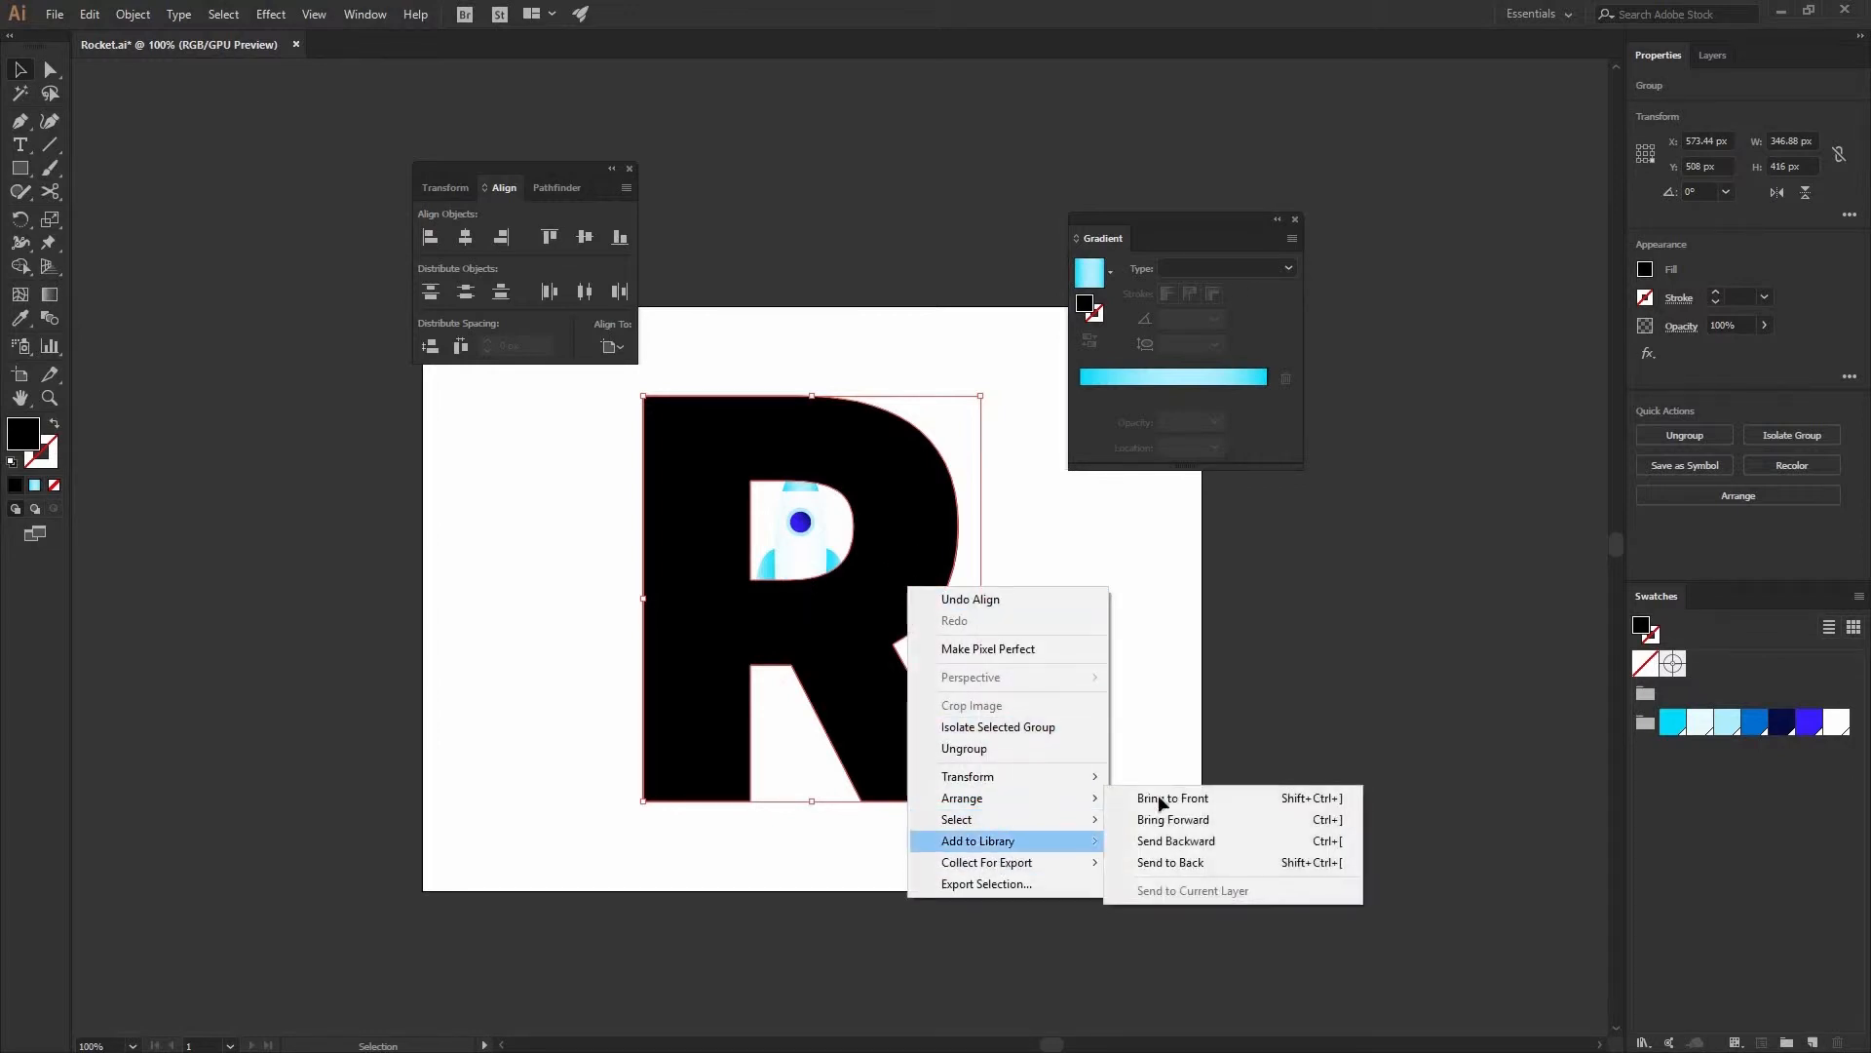
{"action": "left_click", "coordinate": [1170, 862]}
{"action": "left_click_drag", "start_coordinate": [800, 560], "coordinate": [831, 613]}
{"action": "left_click", "coordinate": [1080, 671]}
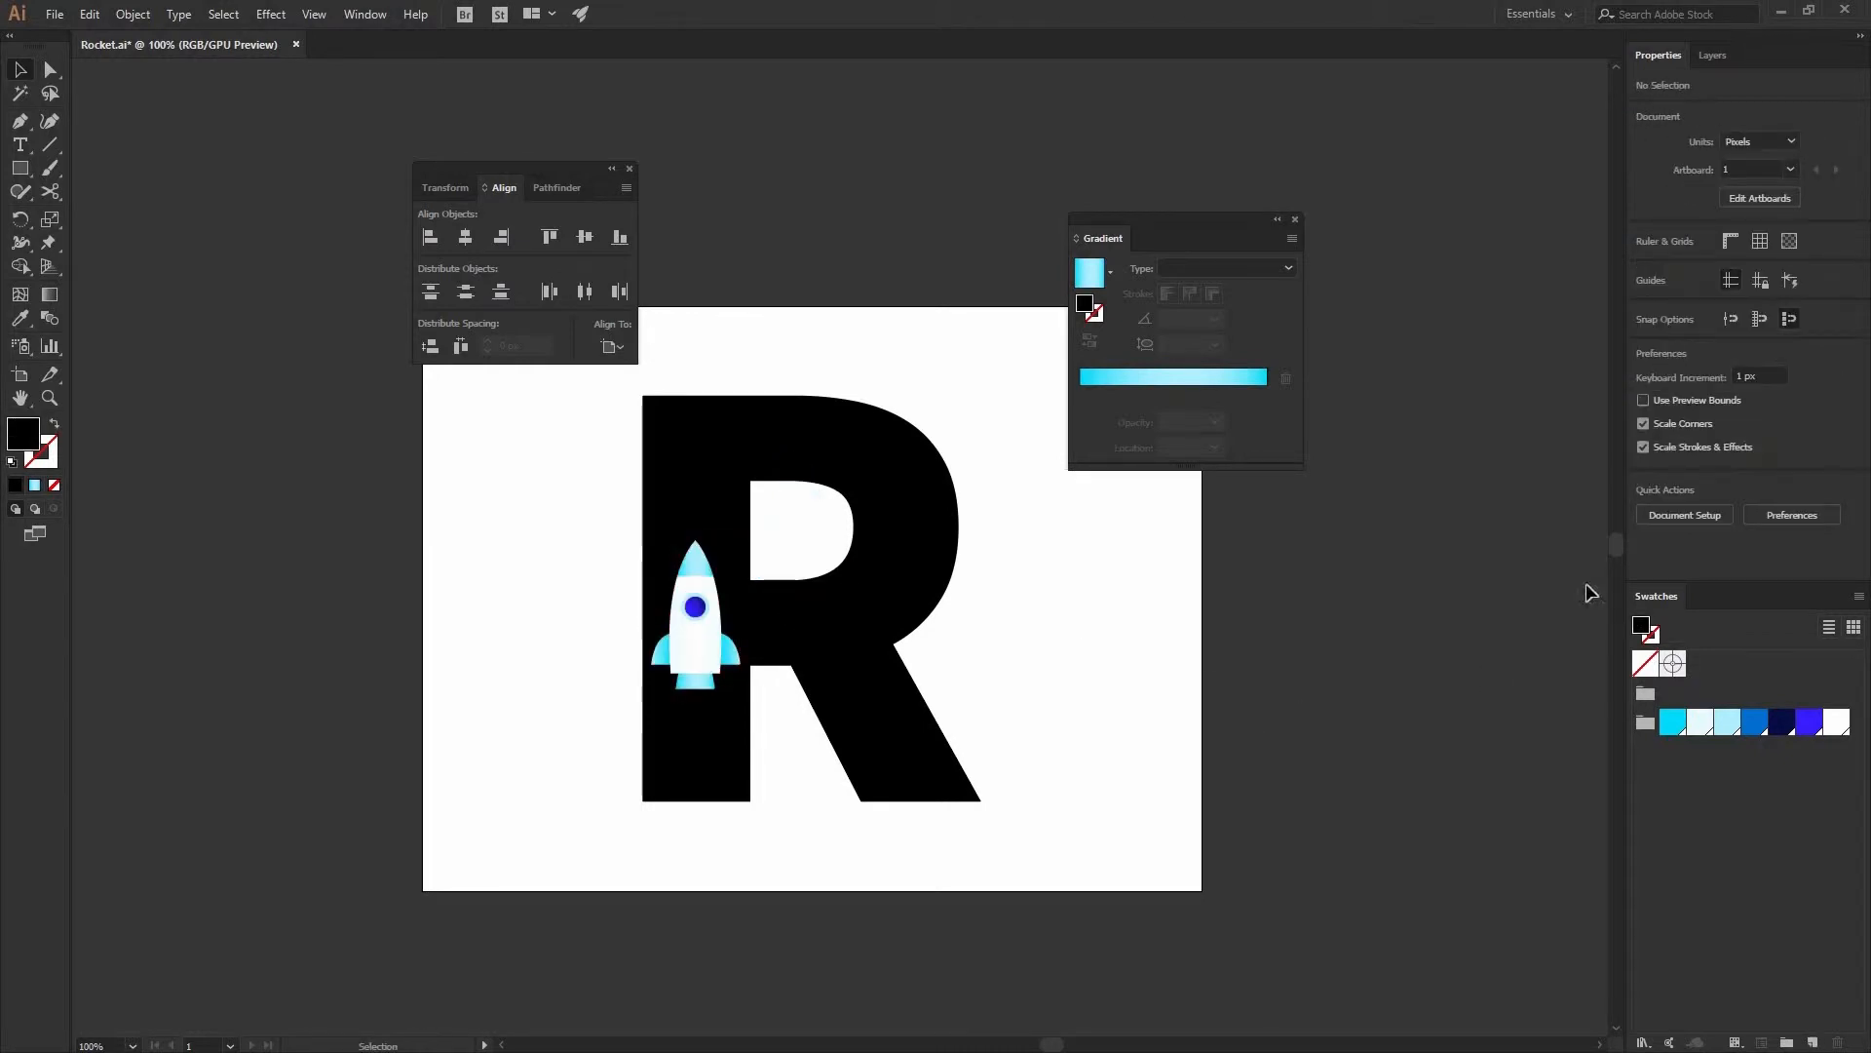
- Check the layers by toggling their visibility and delete the empty Layer 1
{"action": "left_click", "coordinate": [1714, 57]}
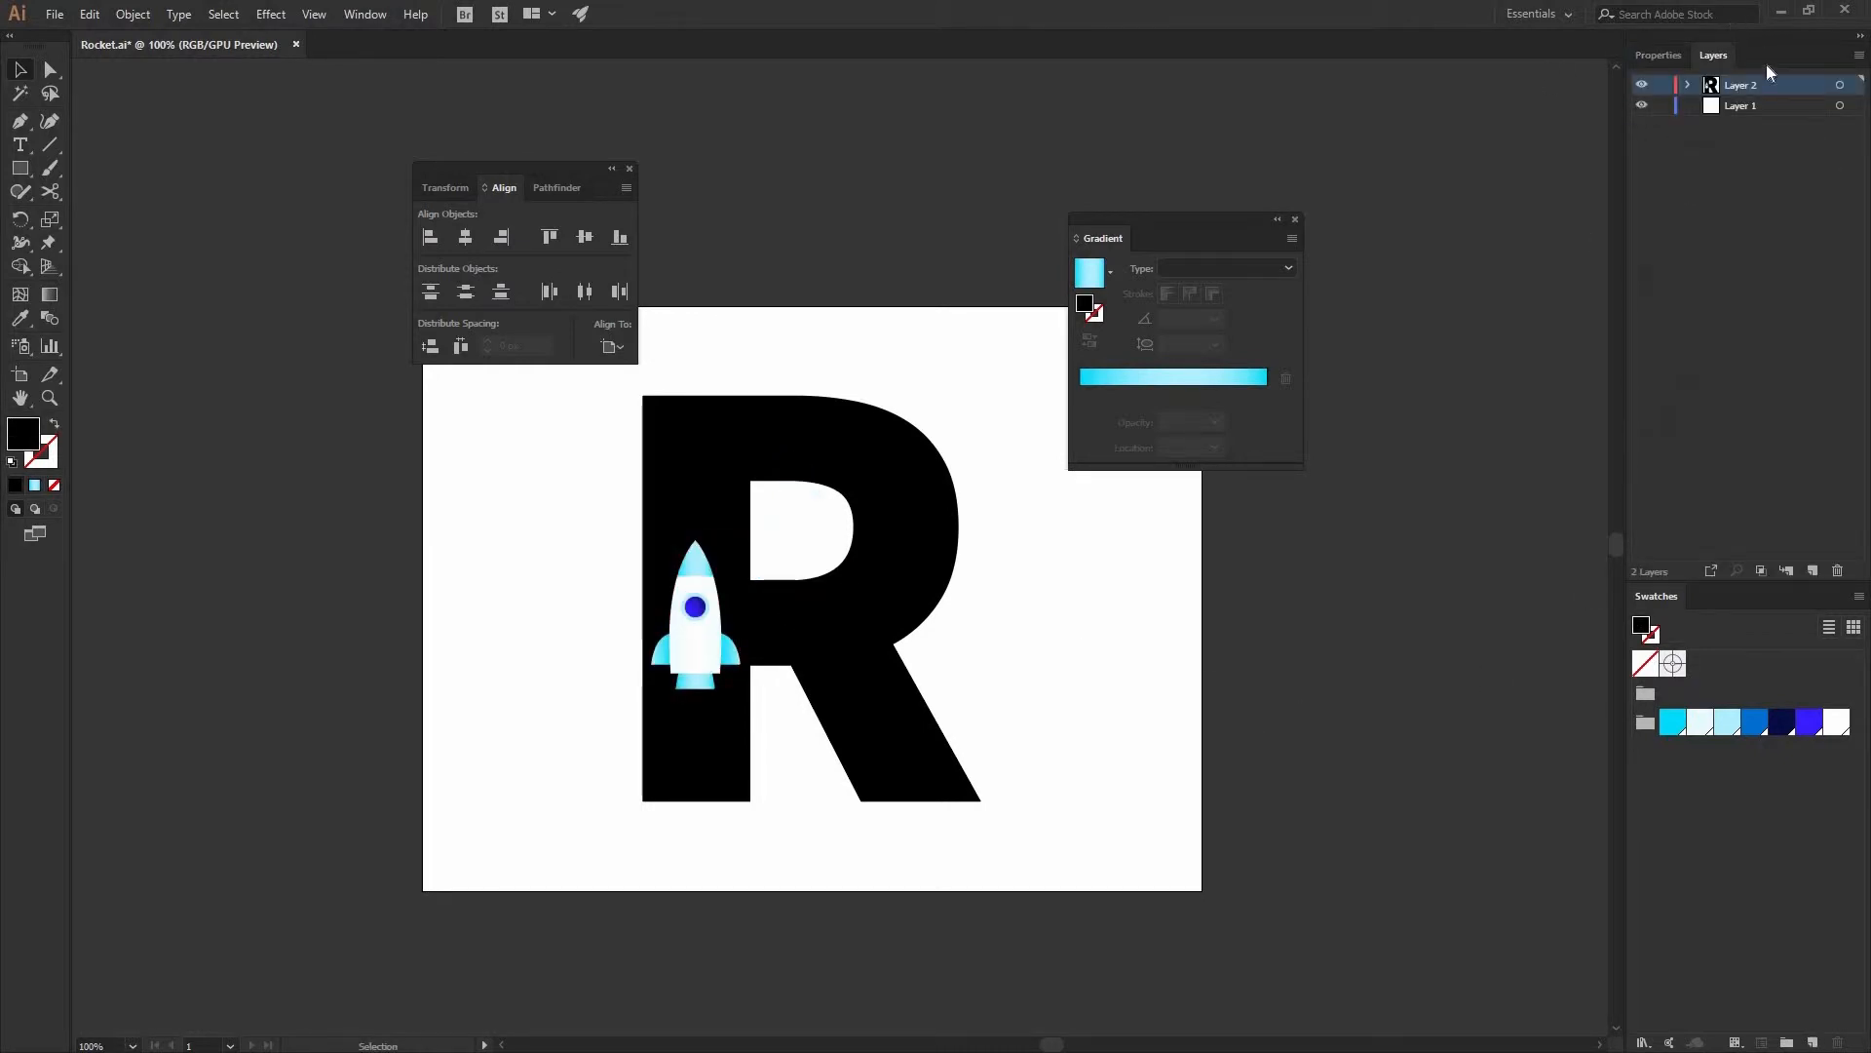
{"action": "left_click", "coordinate": [1643, 85]}
{"action": "left_click", "coordinate": [1643, 85]}
{"action": "left_click", "coordinate": [1740, 107]}
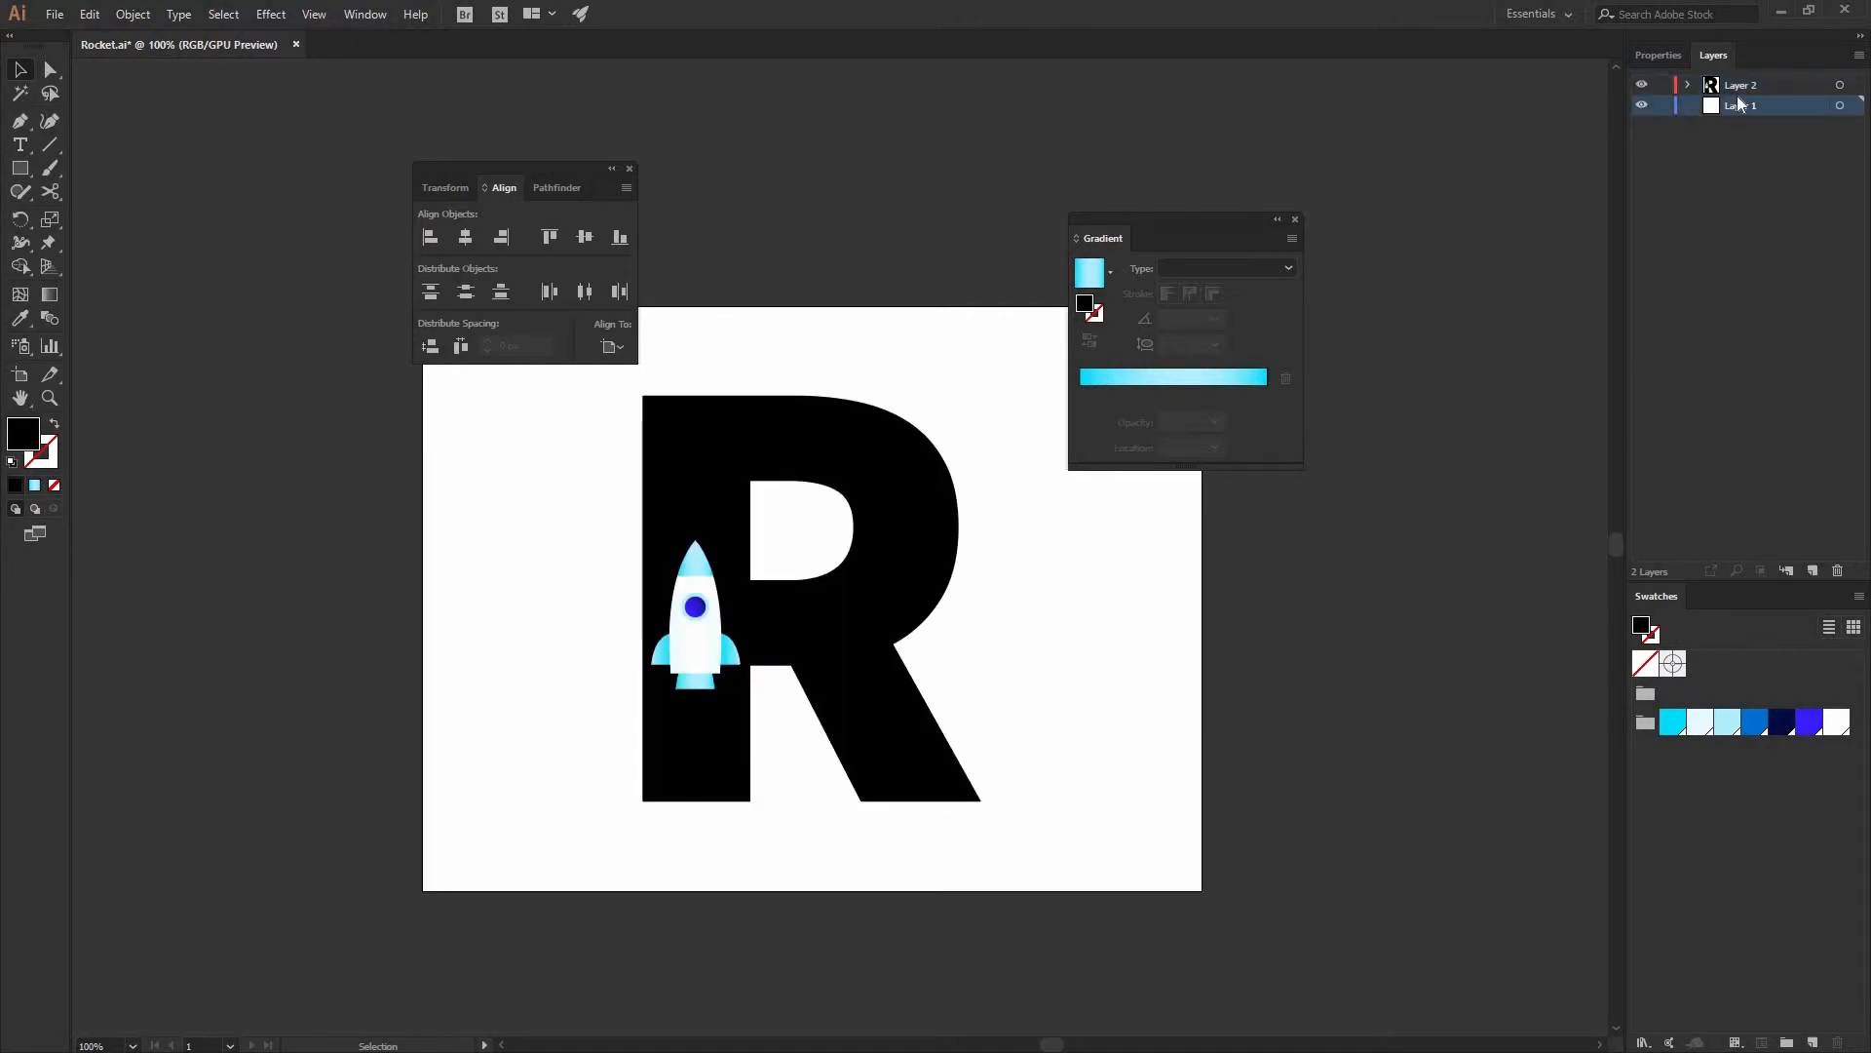
{"action": "left_click", "coordinate": [1643, 106]}
{"action": "left_click_drag", "start_coordinate": [1779, 135], "coordinate": [1838, 571]}
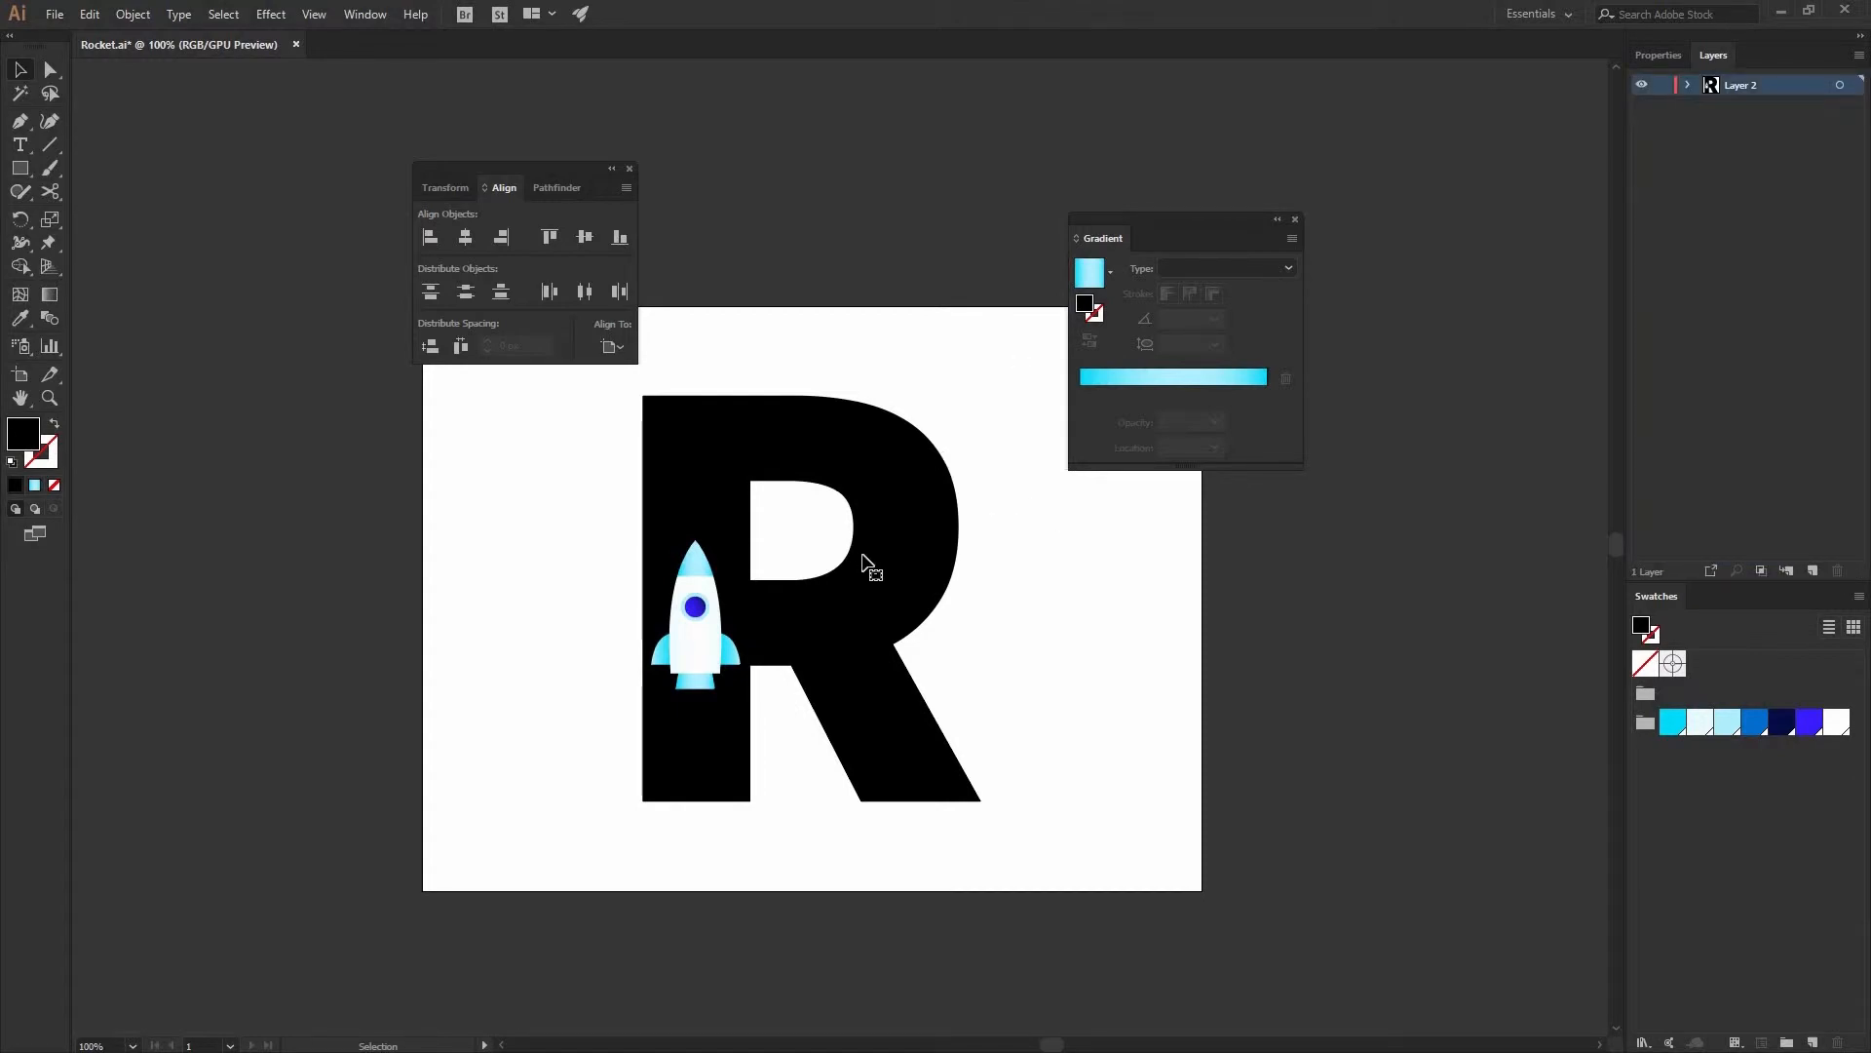
- Create a new layer above Layer 2, transfer the rocket artwork onto it, and toggle its visibility to check the separation
{"action": "left_click", "coordinate": [864, 556]}
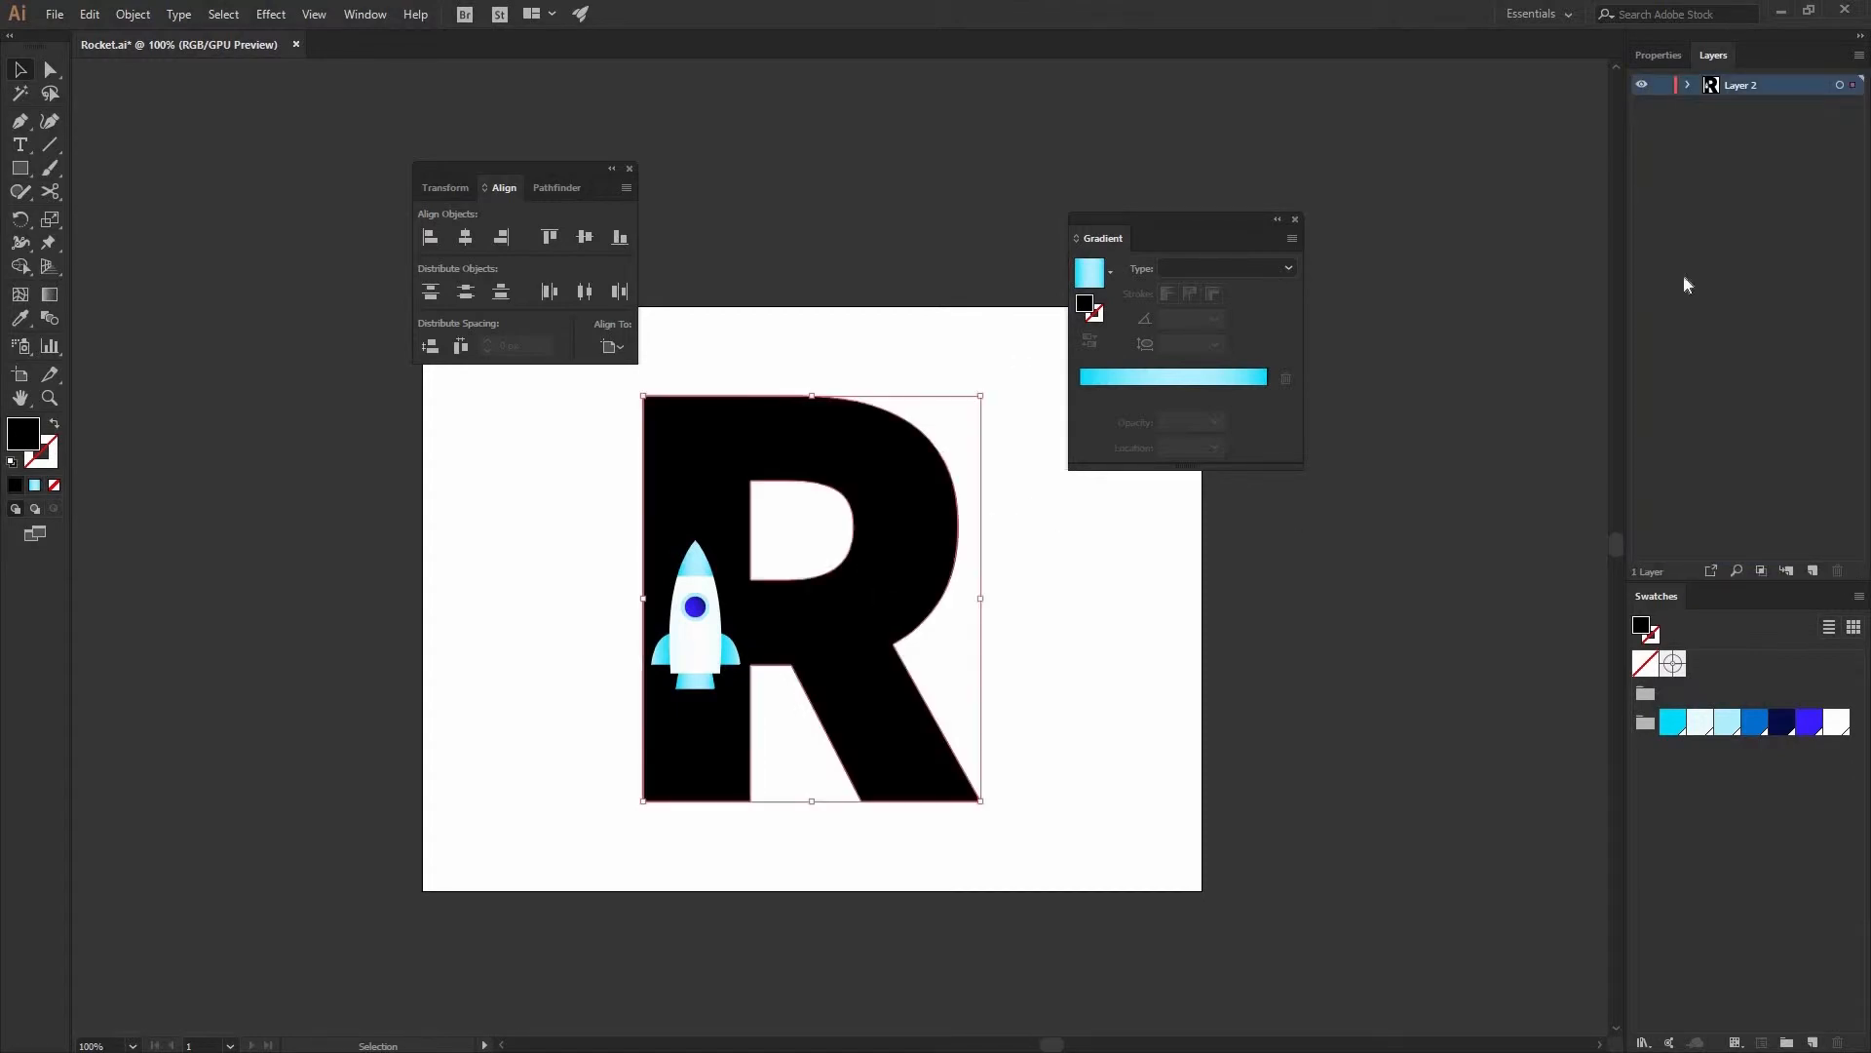
{"action": "left_click", "coordinate": [1813, 572]}
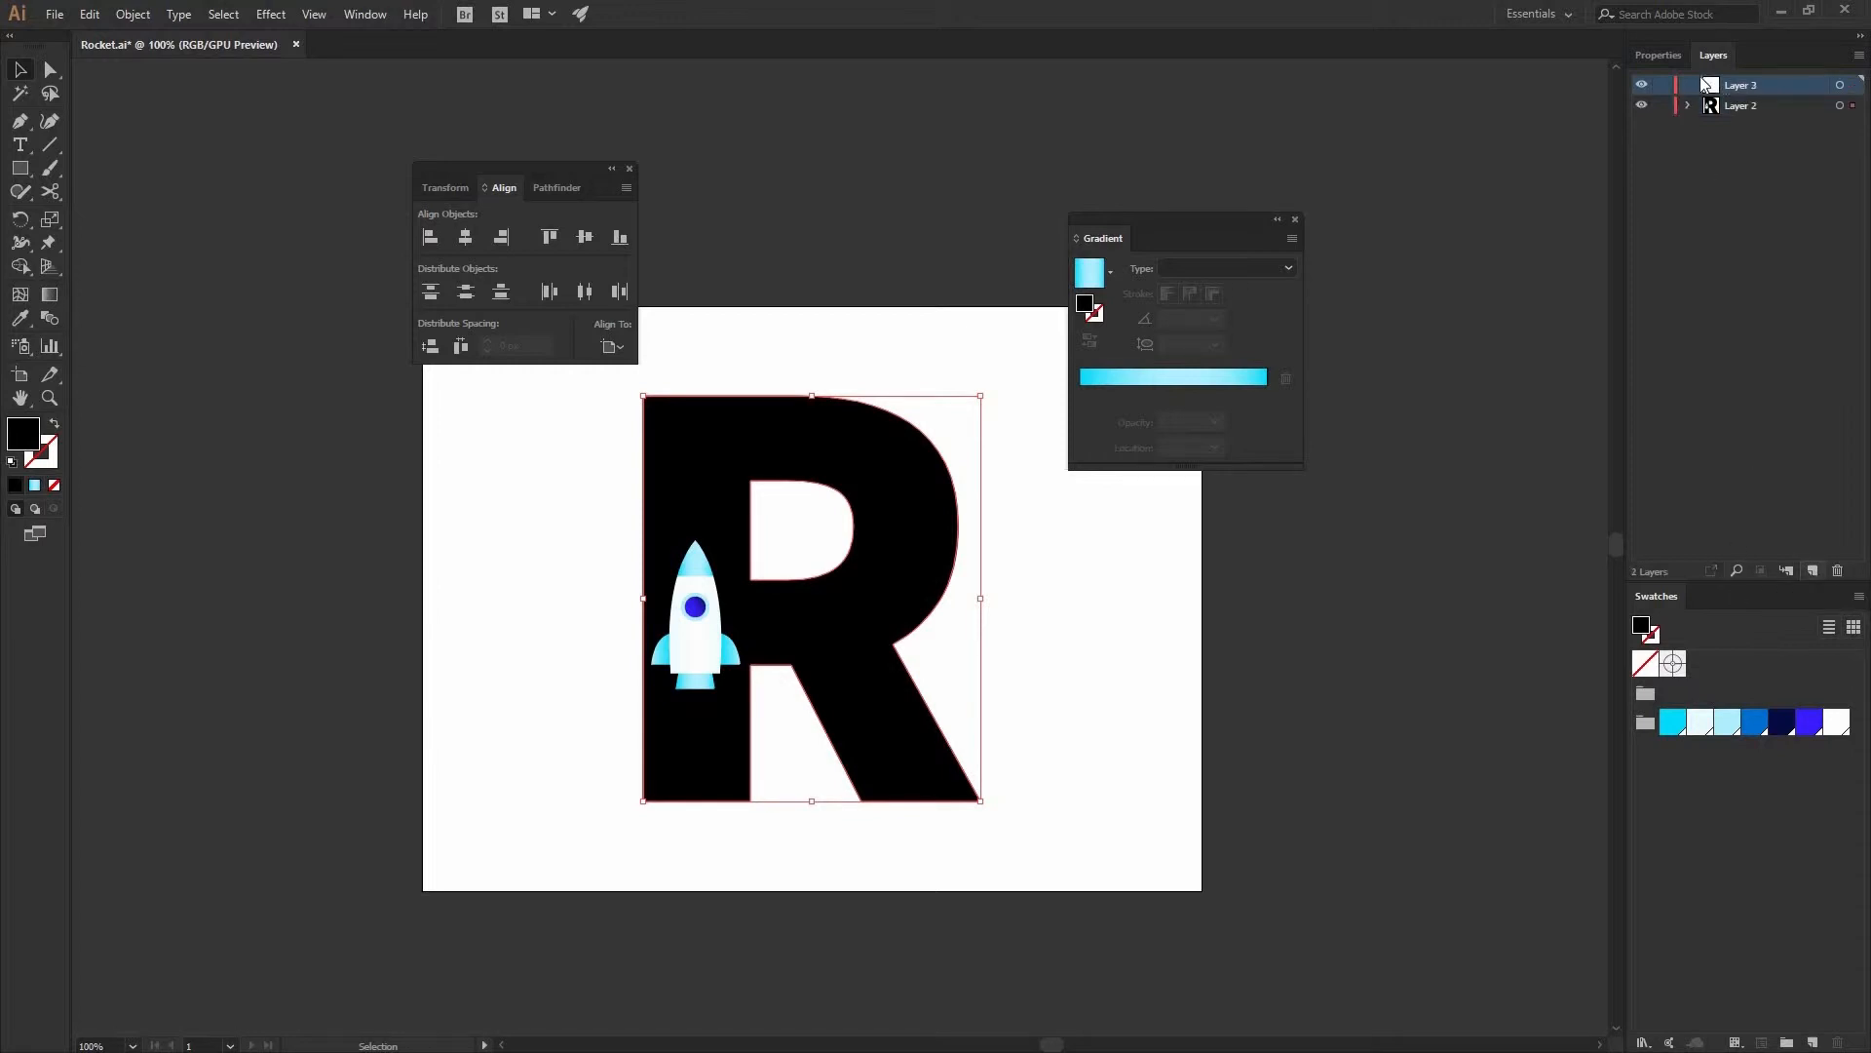
{"action": "left_click", "coordinate": [694, 631]}
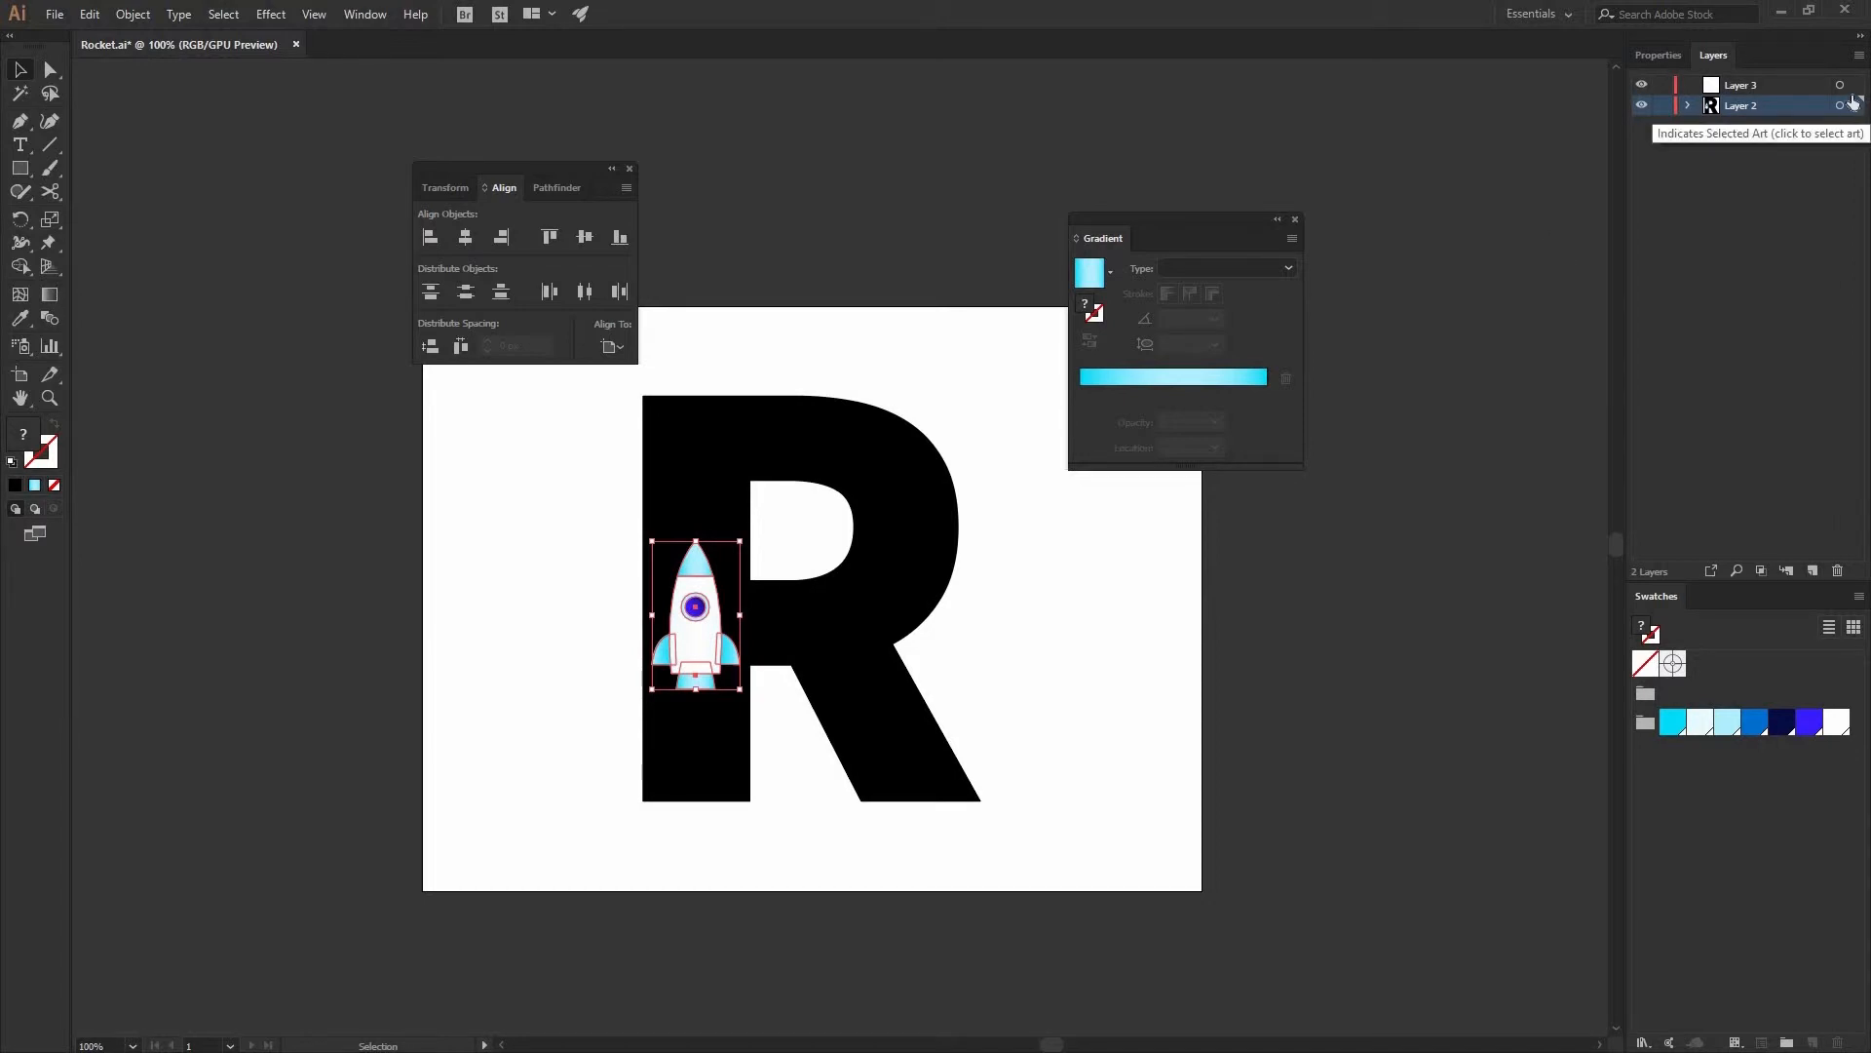
{"action": "left_click_drag", "start_coordinate": [1853, 90], "coordinate": [1853, 86]}
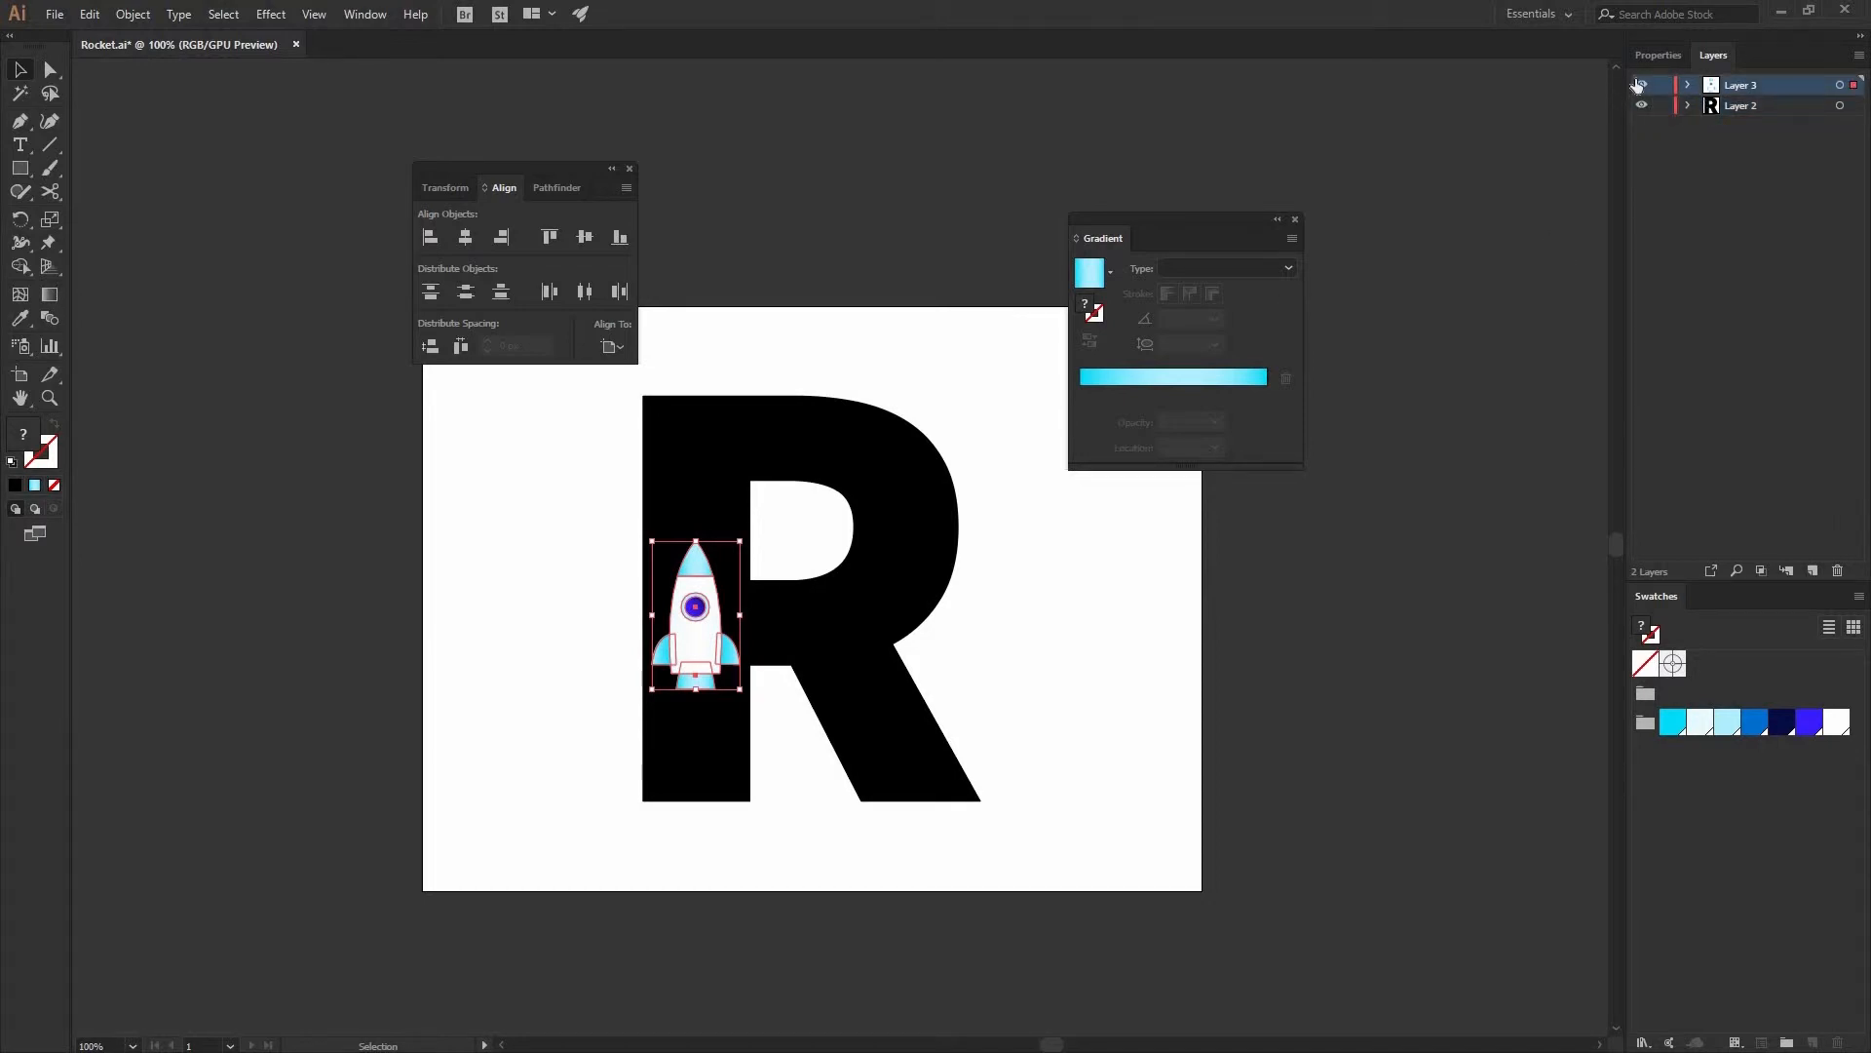
{"action": "left_click", "coordinate": [1642, 86]}
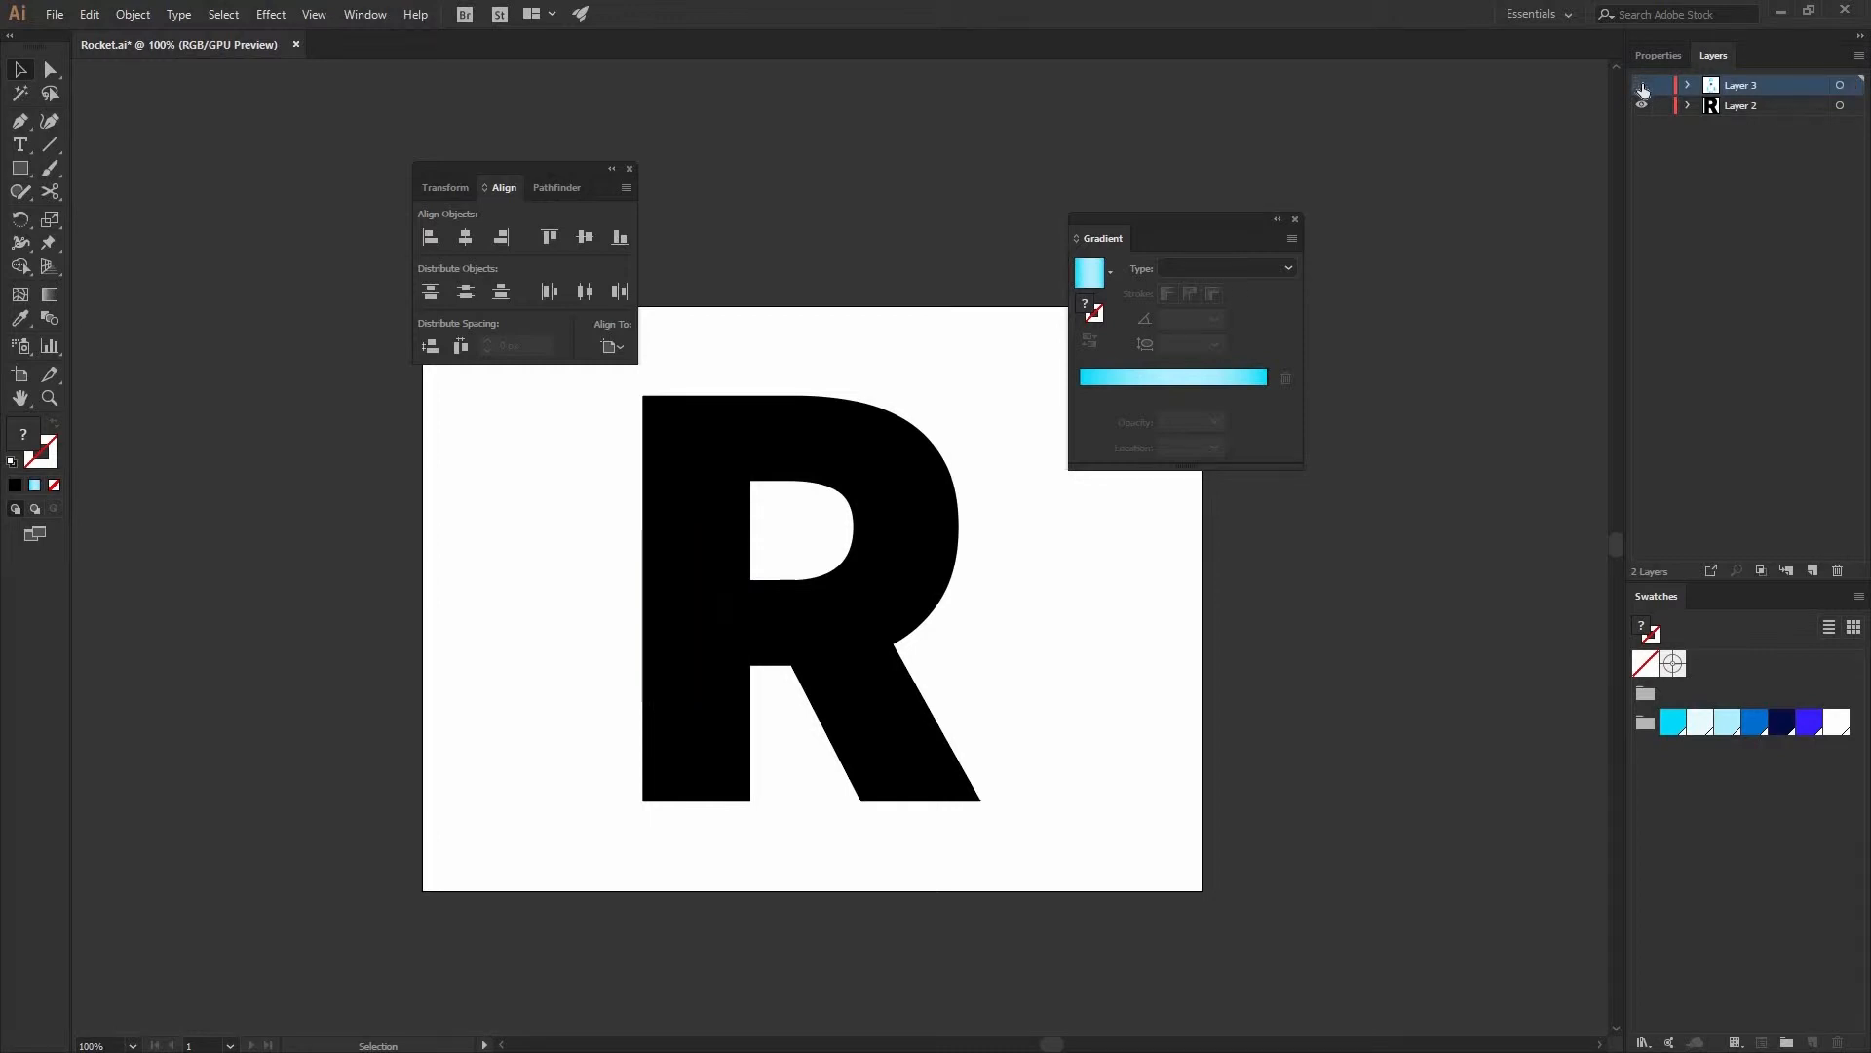
{"action": "left_click", "coordinate": [1642, 86]}
- Rename the layer holding the letter R as "mask" and the layer holding the rocket as "rocket"
{"action": "double_click", "coordinate": [1745, 107]}
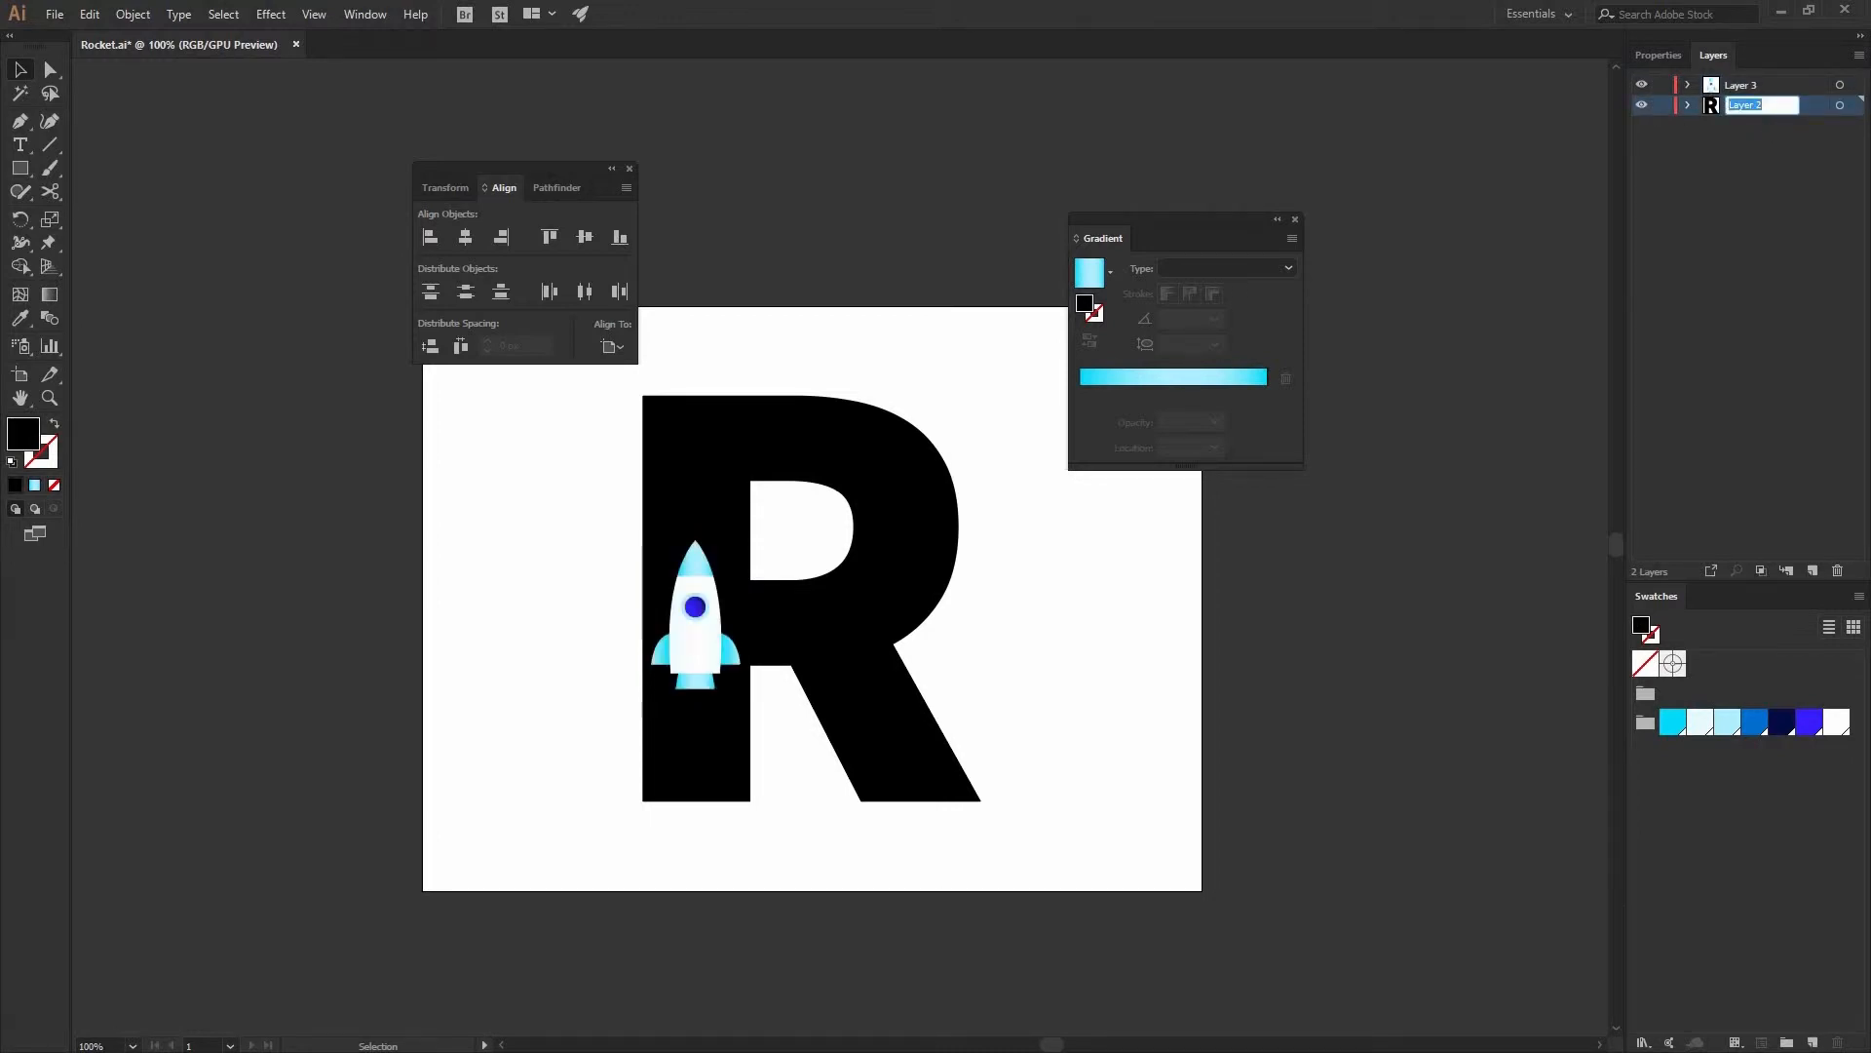
{"action": "type", "text": "mask"}
{"action": "key", "text": "Return"}
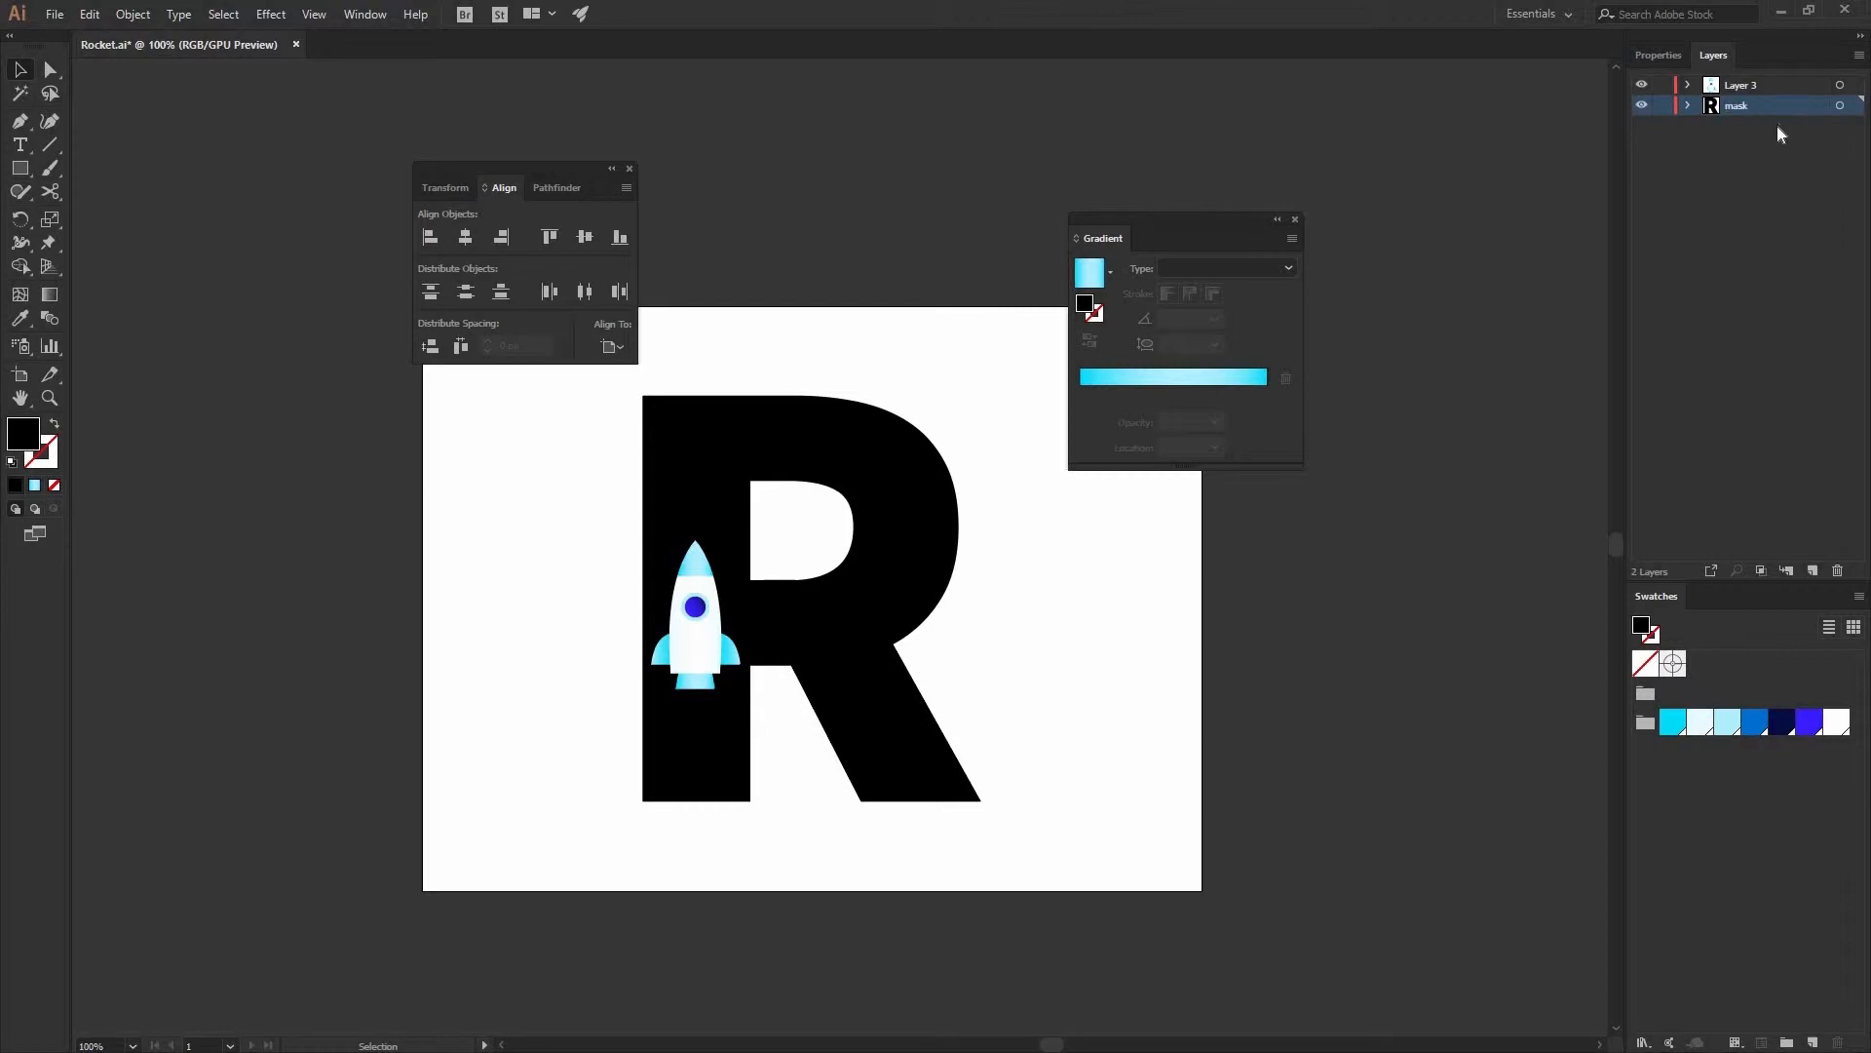
{"action": "double_click", "coordinate": [1739, 87]}
{"action": "type", "text": "rocket"}
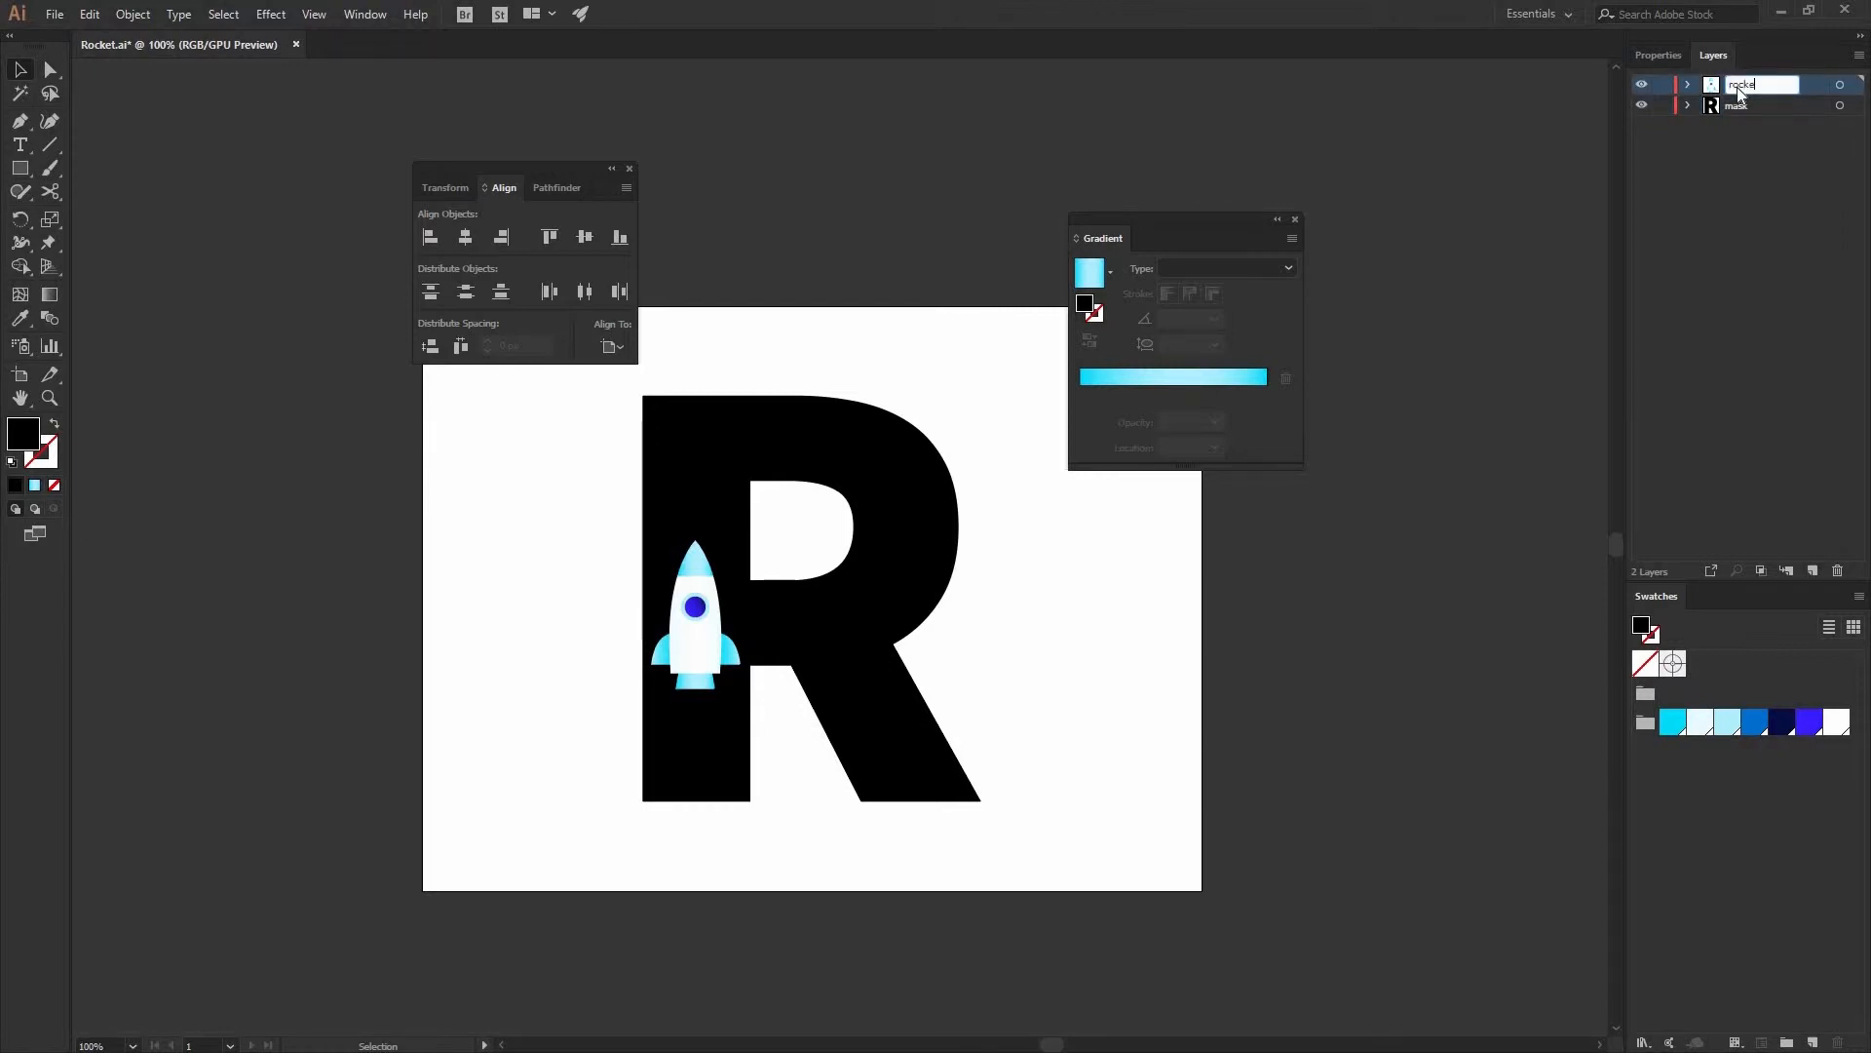
{"action": "key", "text": "Return"}
- Place the rocket layer below the mask layer and save the document
{"action": "left_click_drag", "start_coordinate": [1742, 92], "coordinate": [1750, 162]}
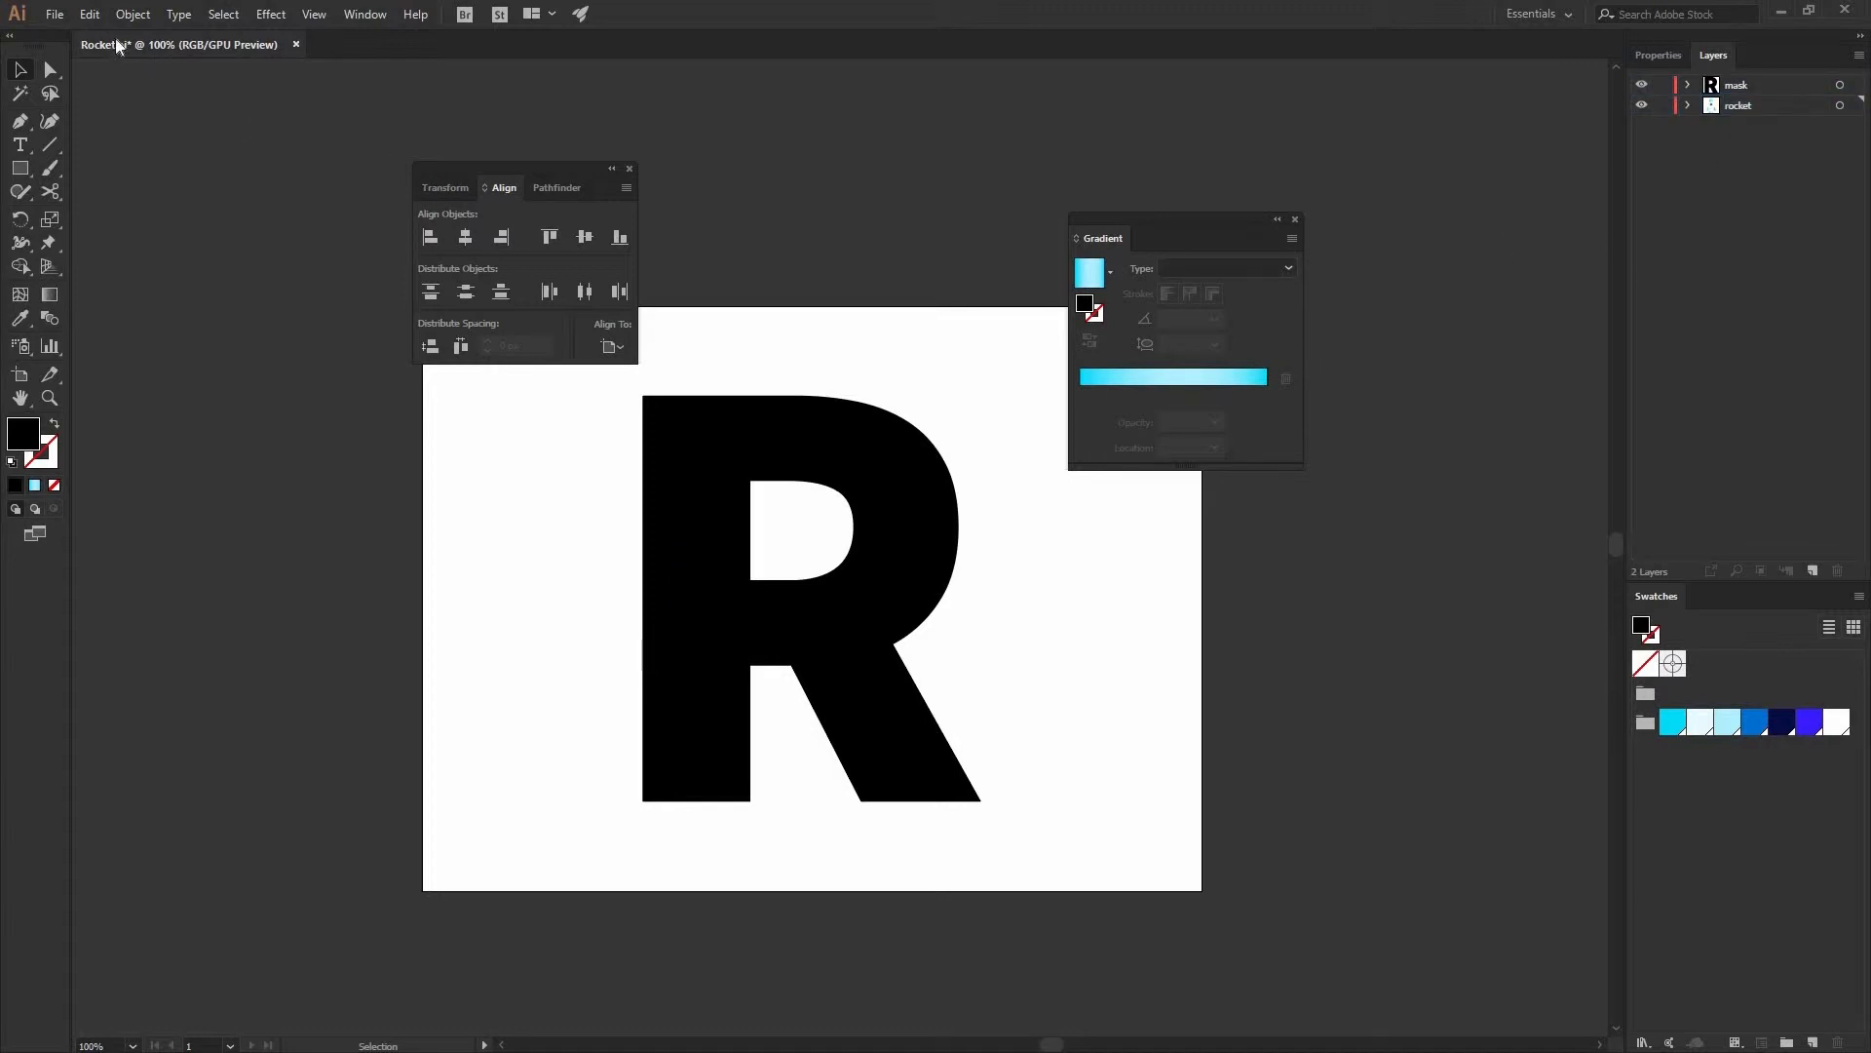
{"action": "left_click", "coordinate": [55, 14]}
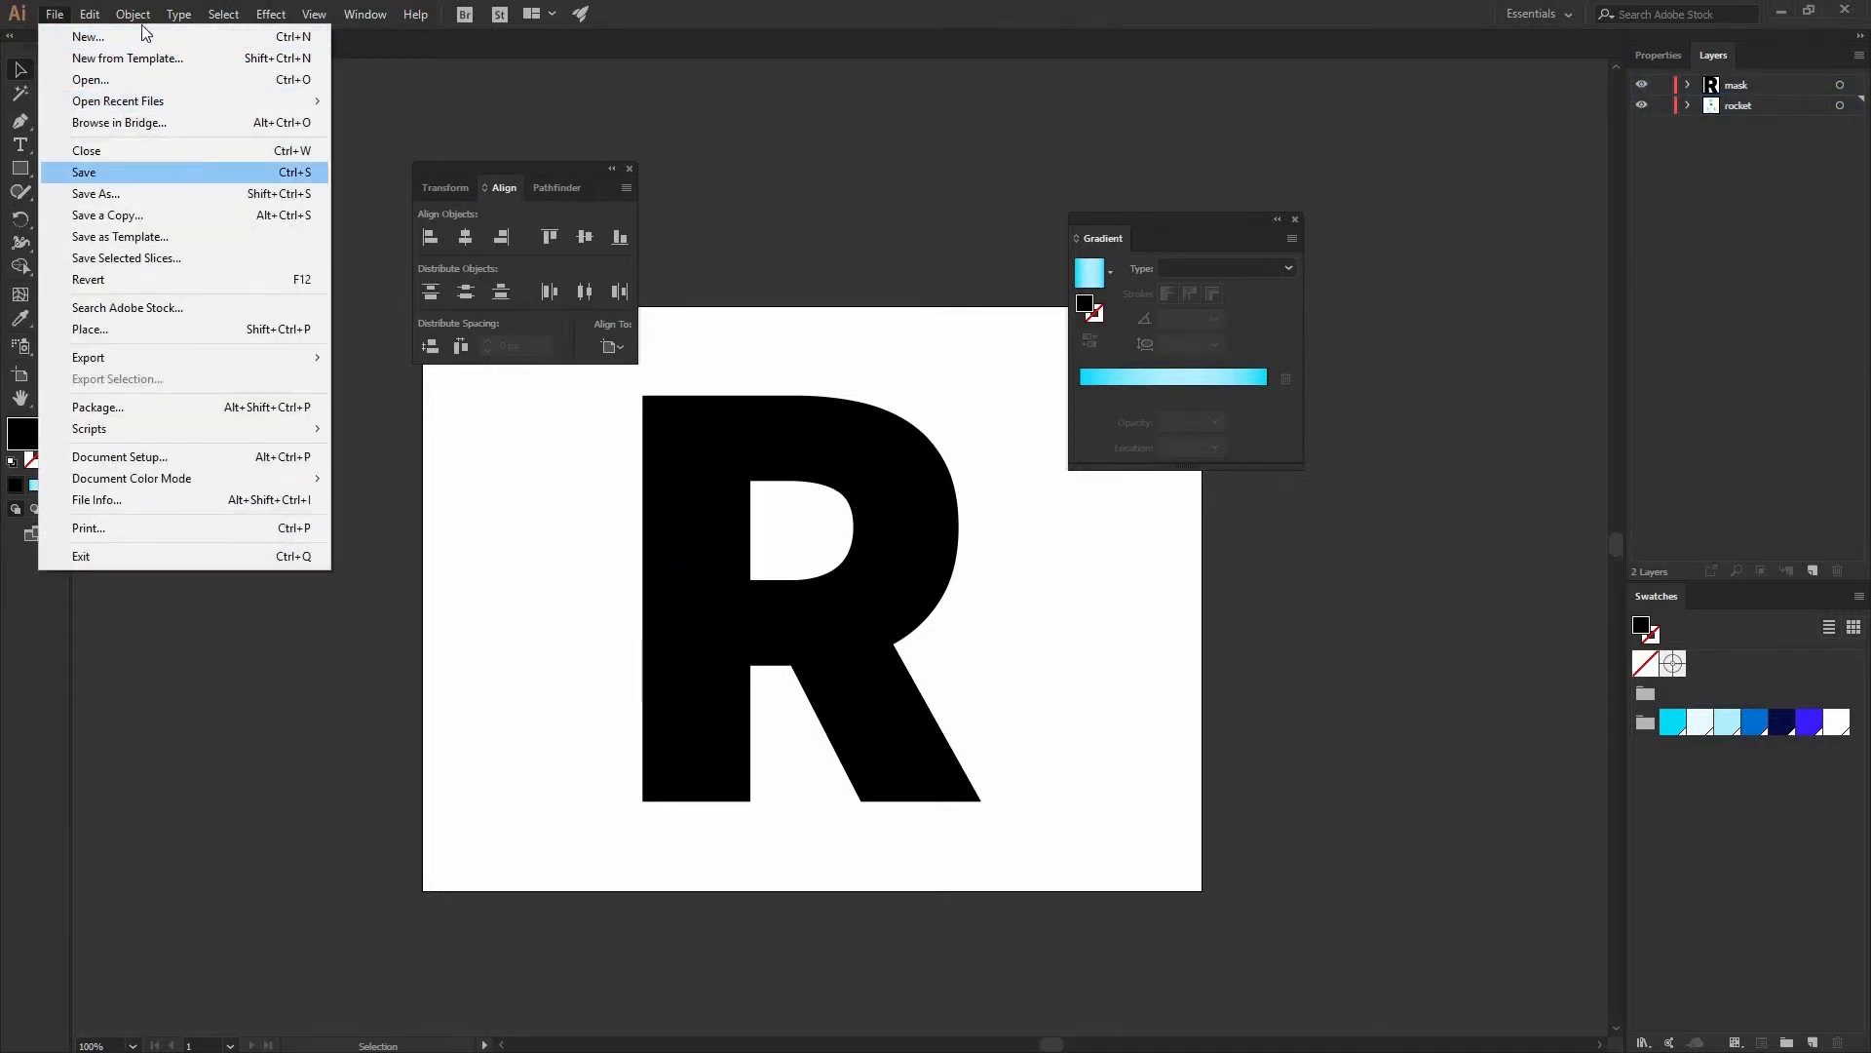
{"action": "left_click", "coordinate": [115, 173]}
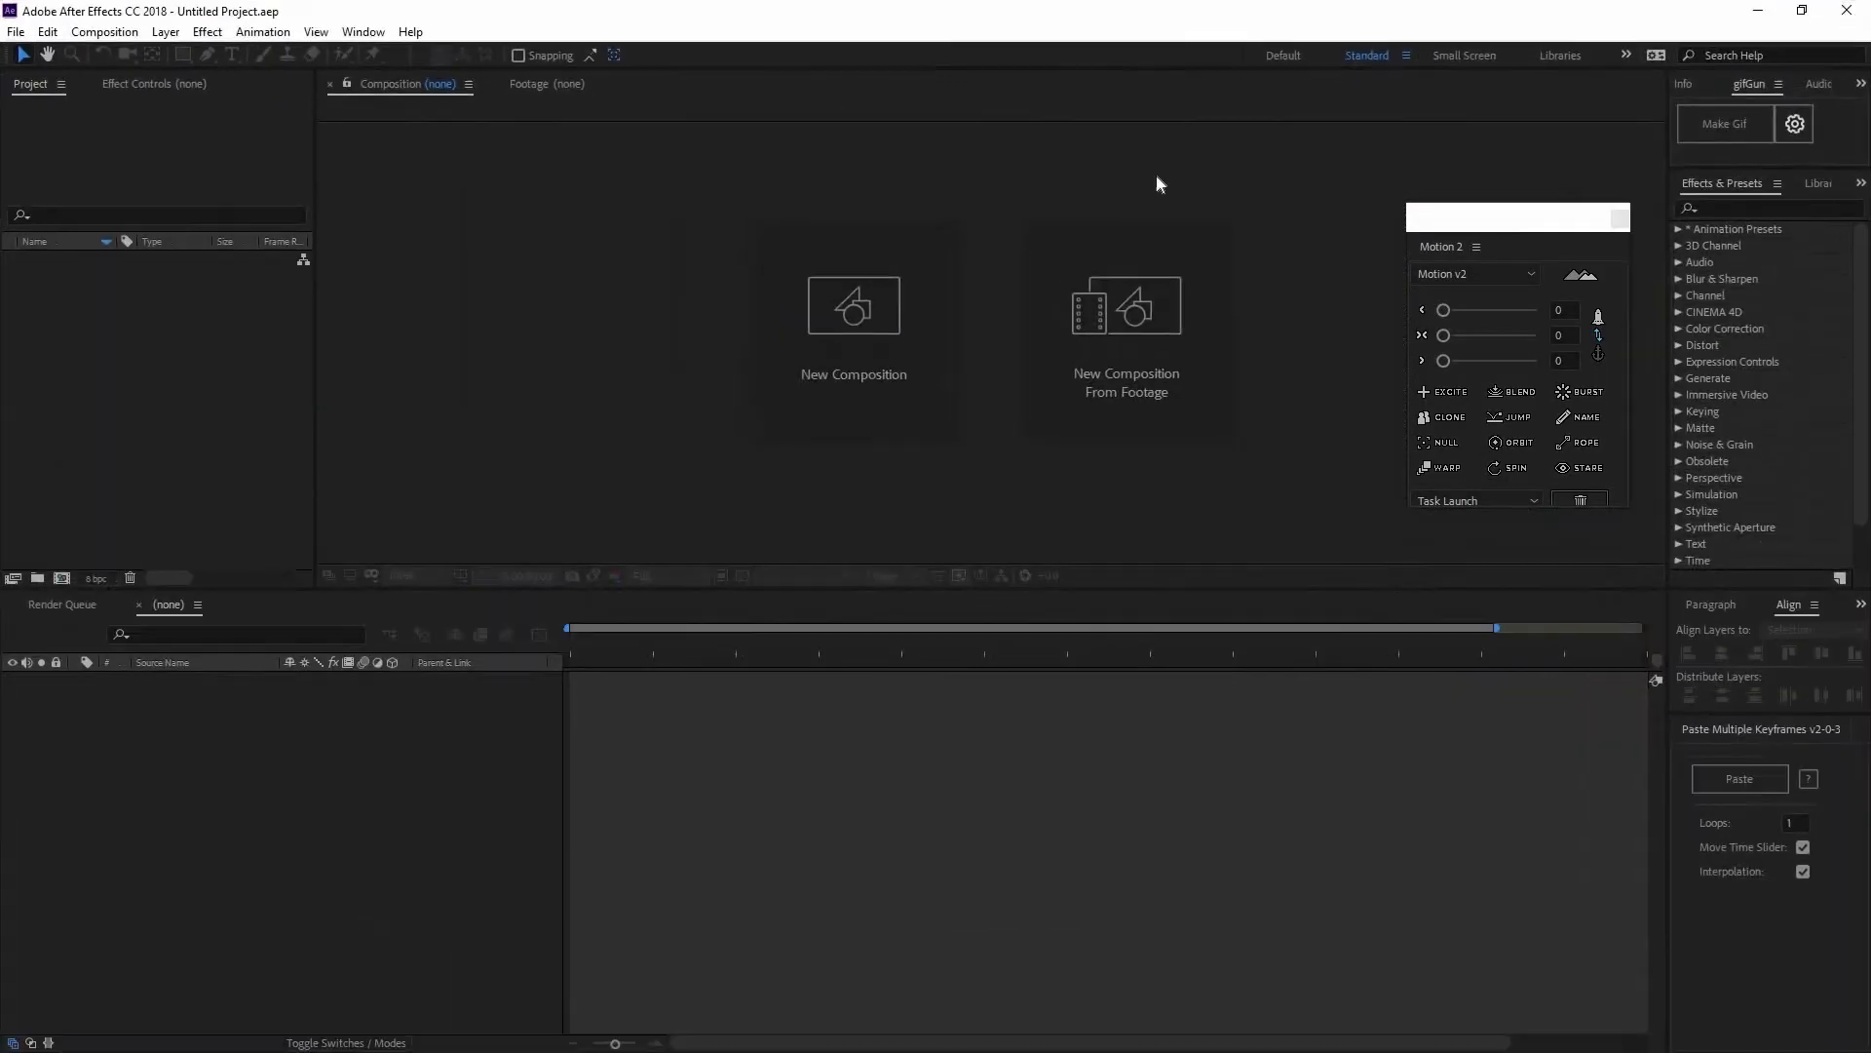
- Switch to After Effects, close the floating Motion 2 panel, and import Rocket.ai as a composition with Layer Size footage dimensions
{"action": "left_click", "coordinate": [1621, 220]}
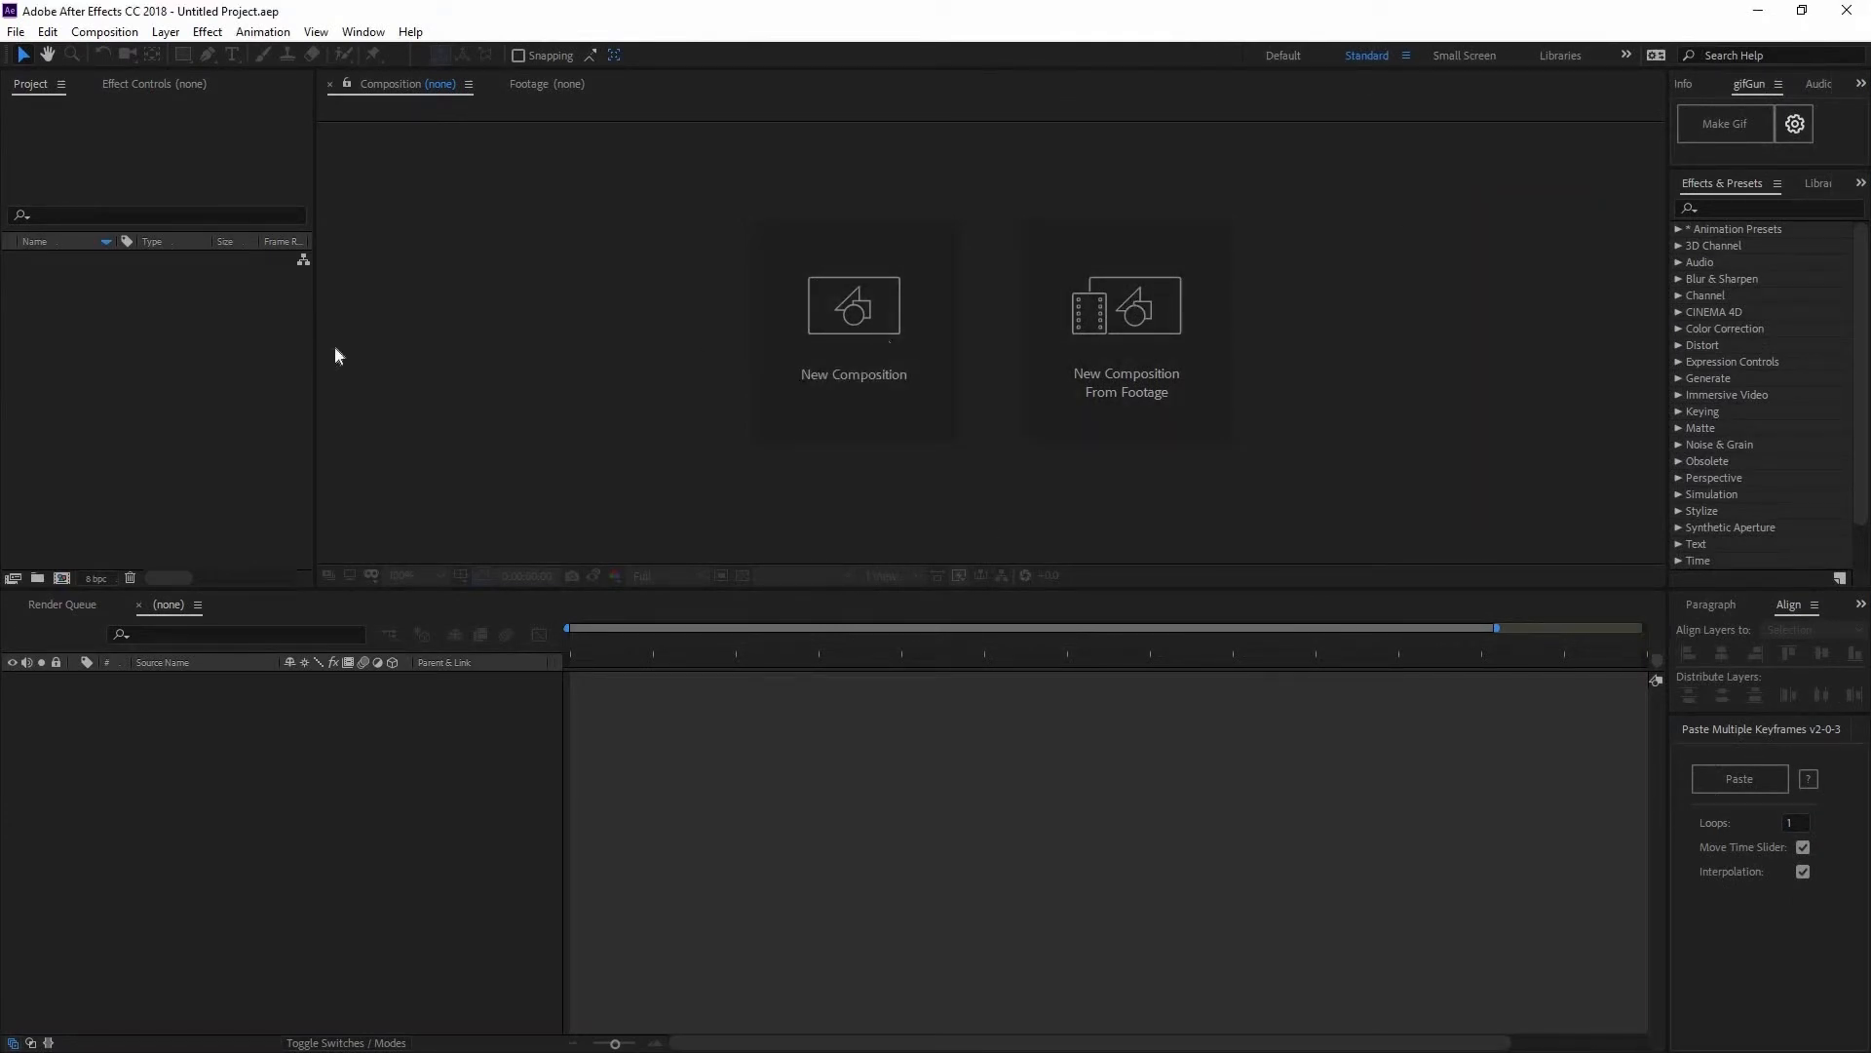
{"action": "double_click", "coordinate": [187, 333]}
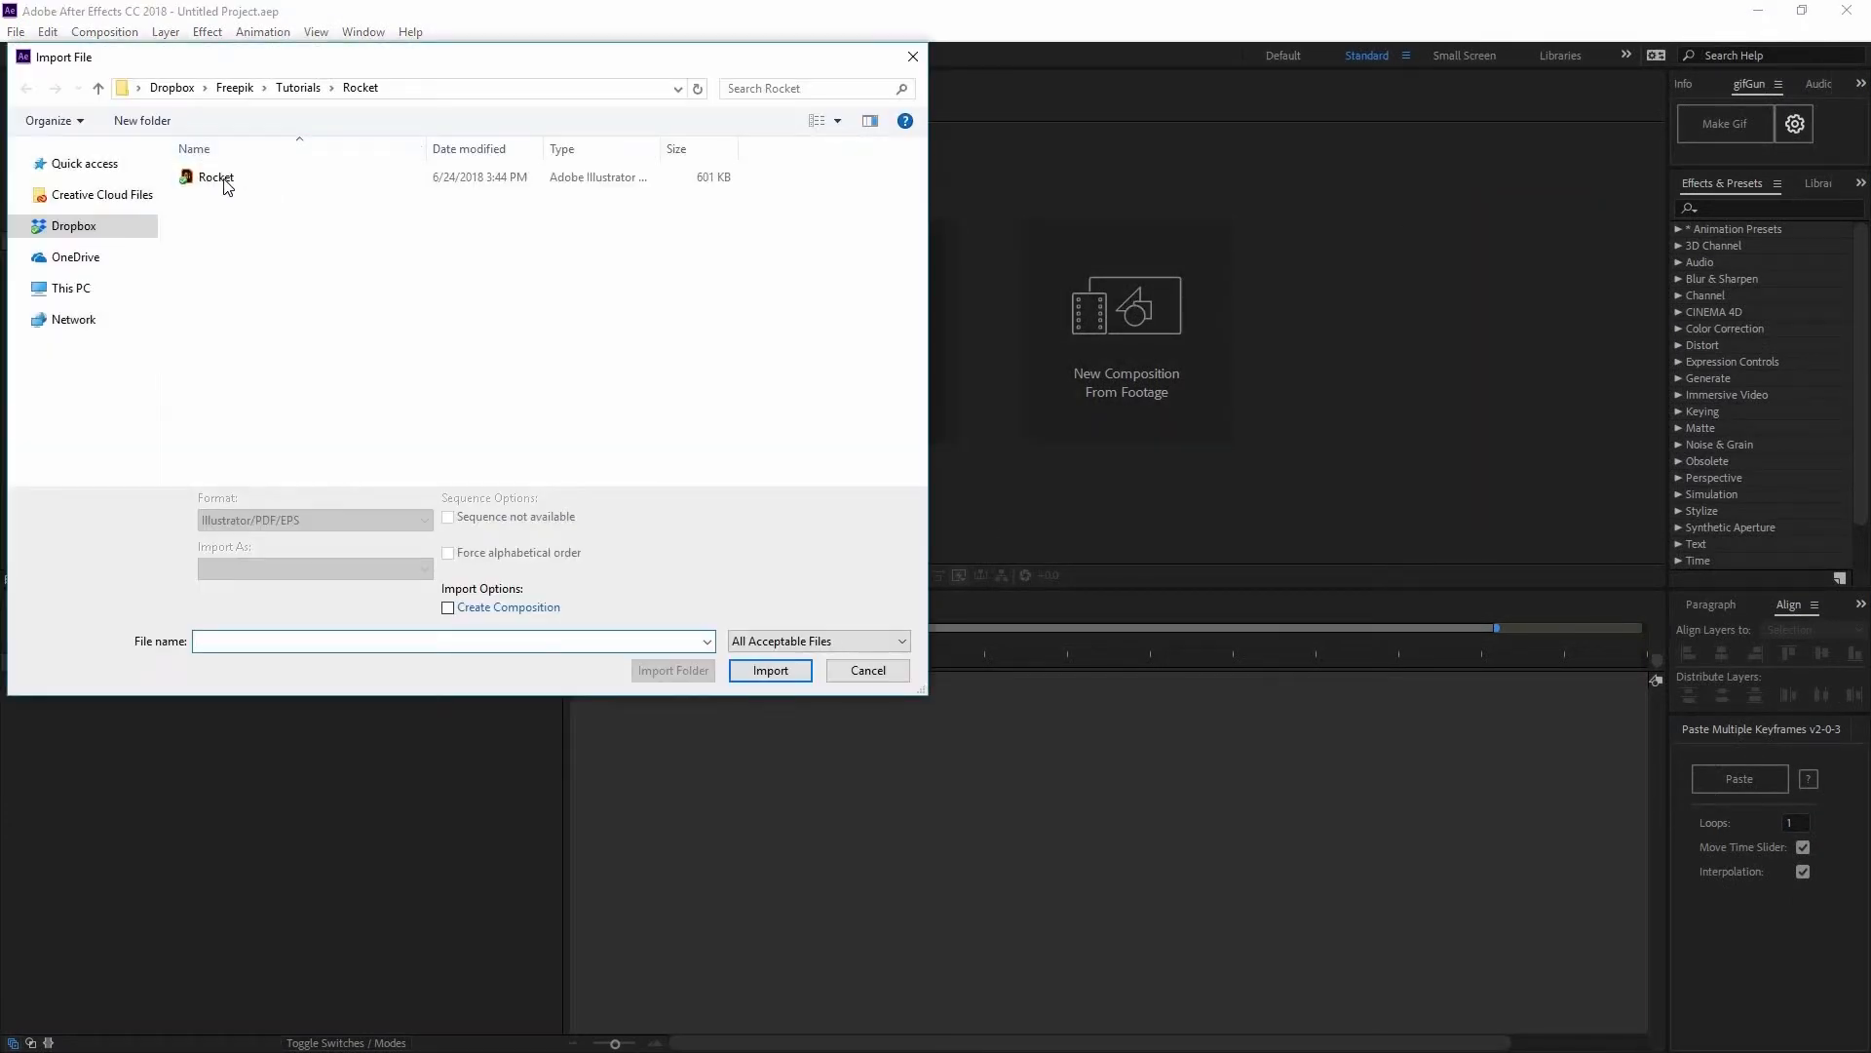
{"action": "double_click", "coordinate": [216, 178]}
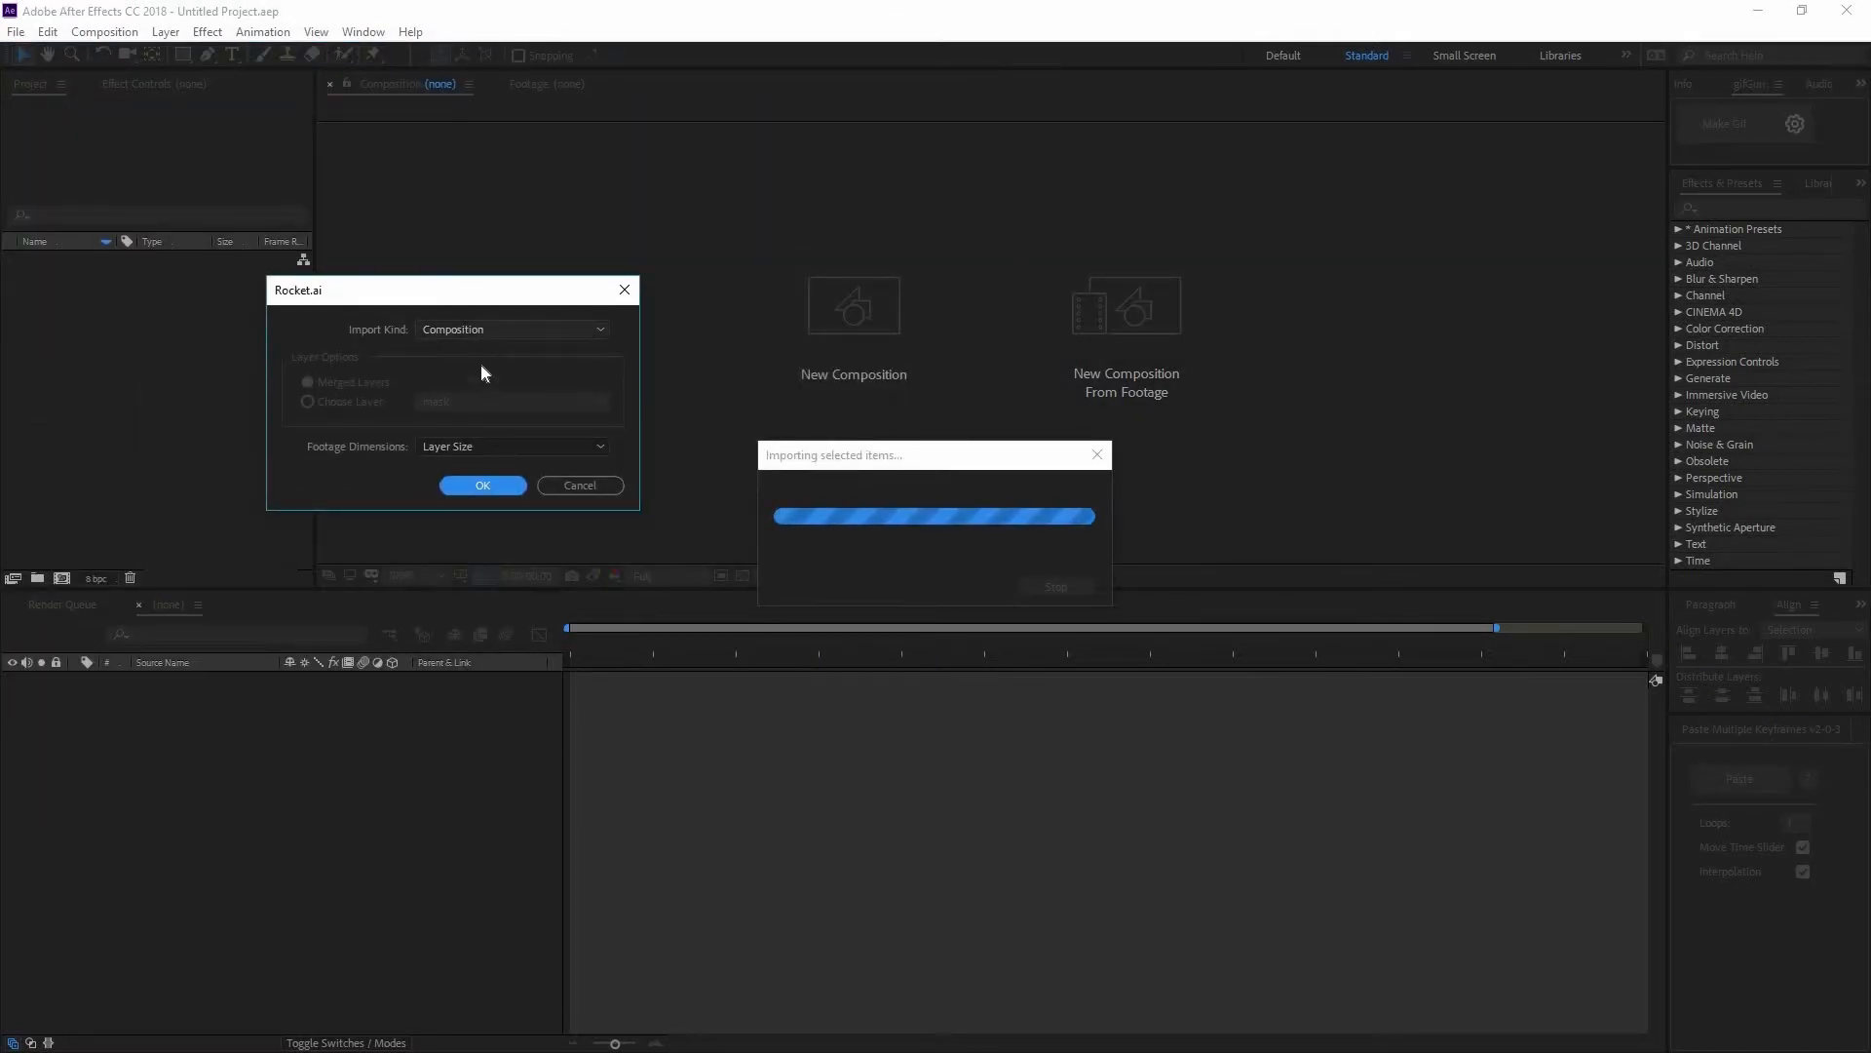
{"action": "left_click", "coordinate": [481, 331]}
{"action": "left_click", "coordinate": [477, 331]}
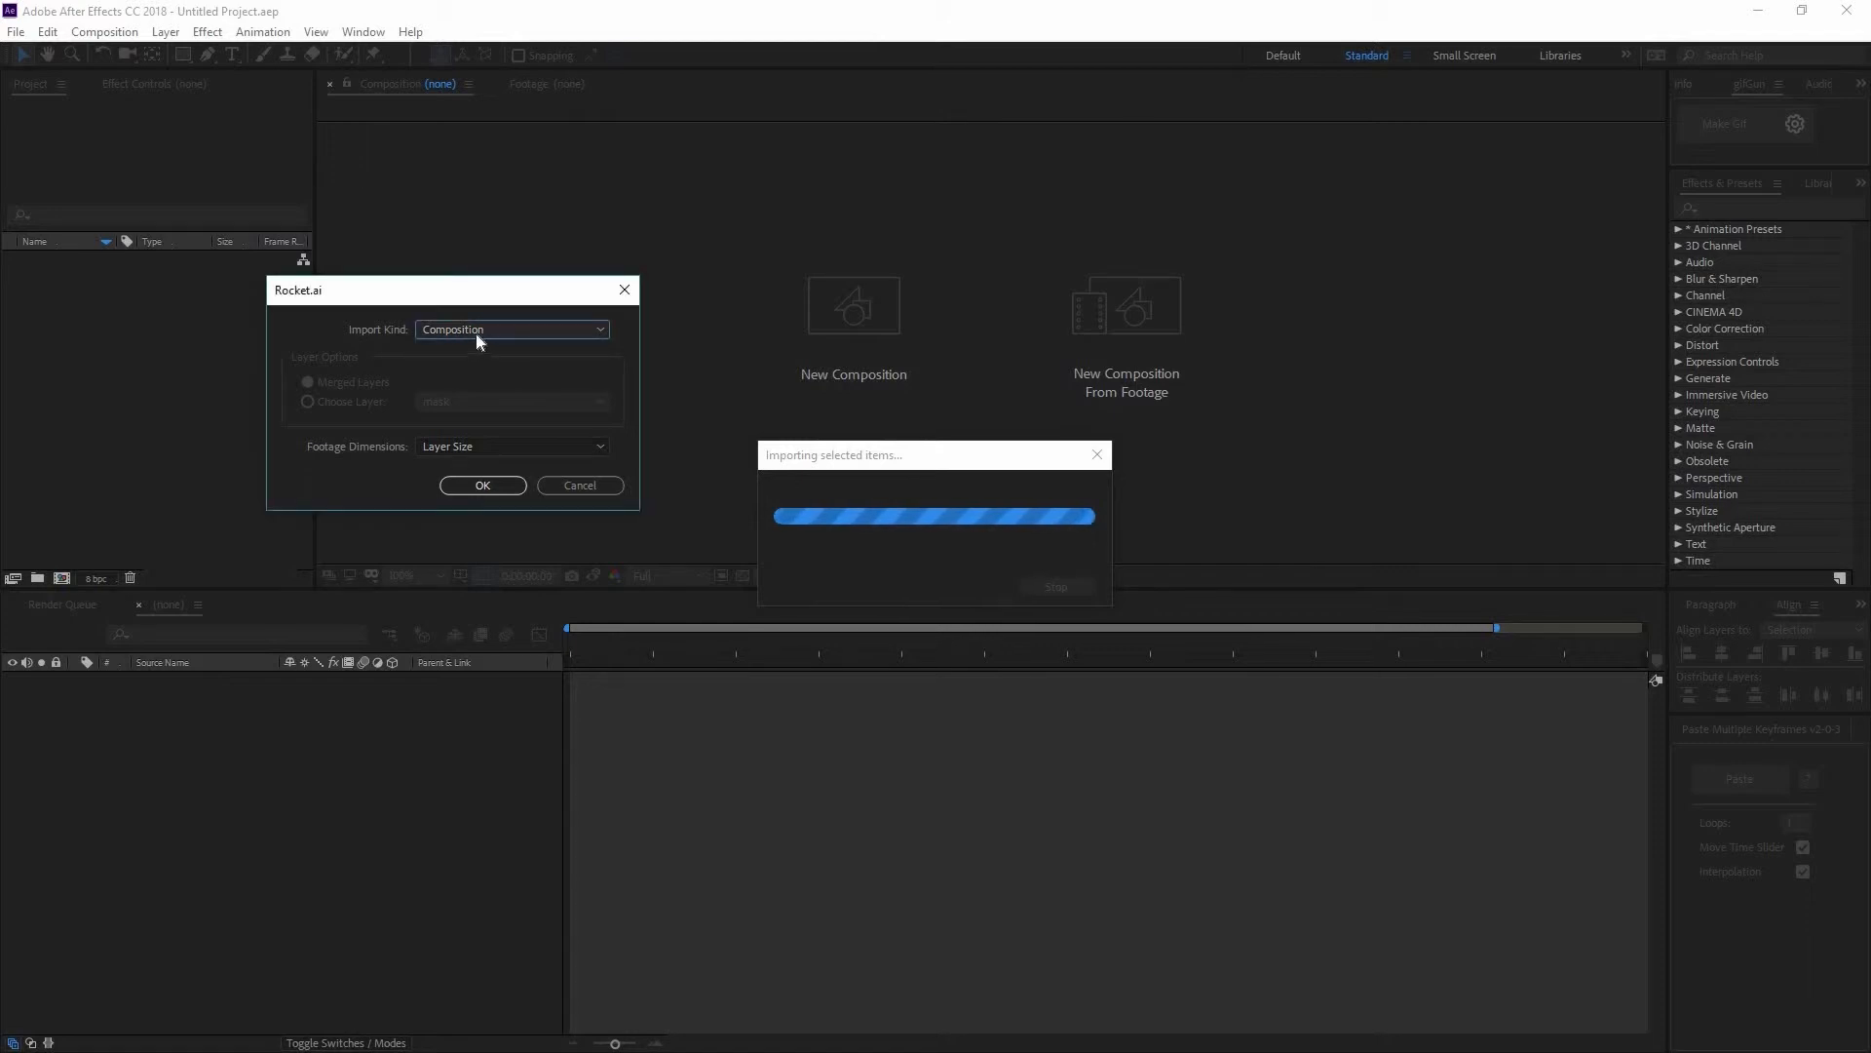
{"action": "left_click", "coordinate": [473, 446]}
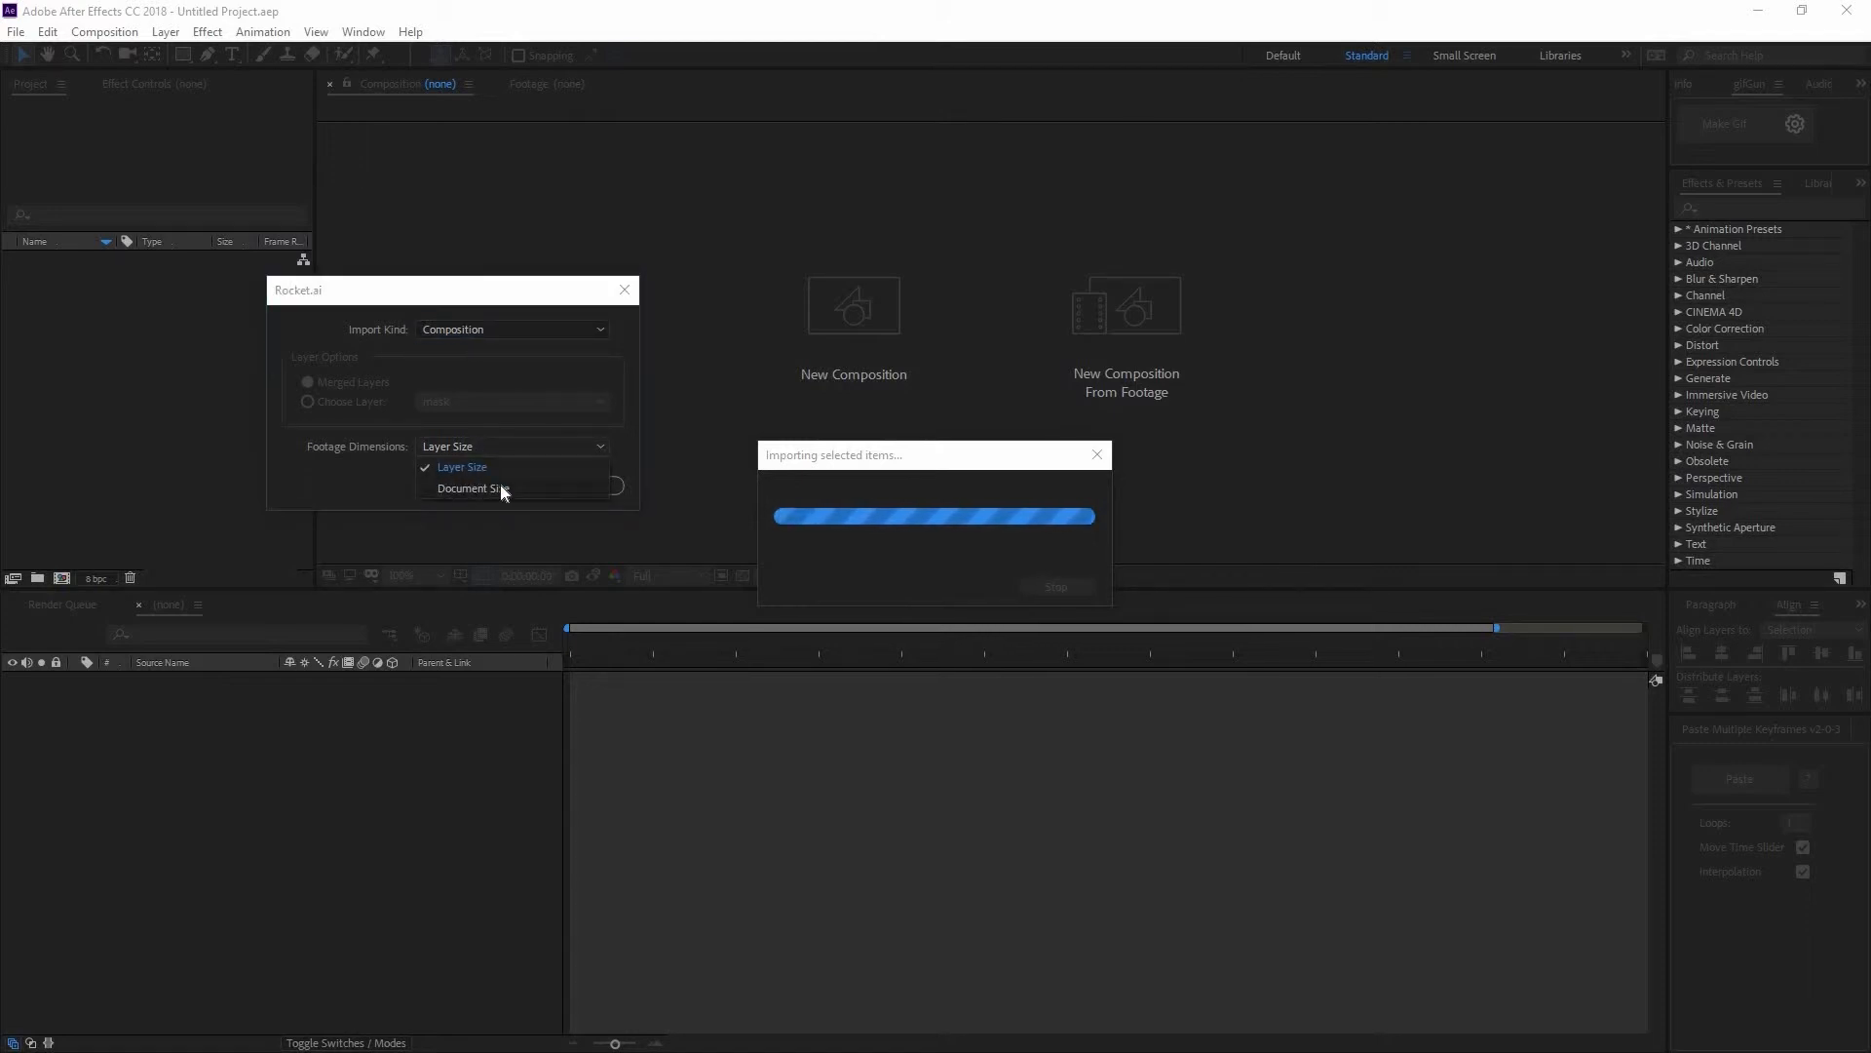
{"action": "left_click", "coordinate": [500, 487]}
{"action": "left_click", "coordinate": [481, 485]}
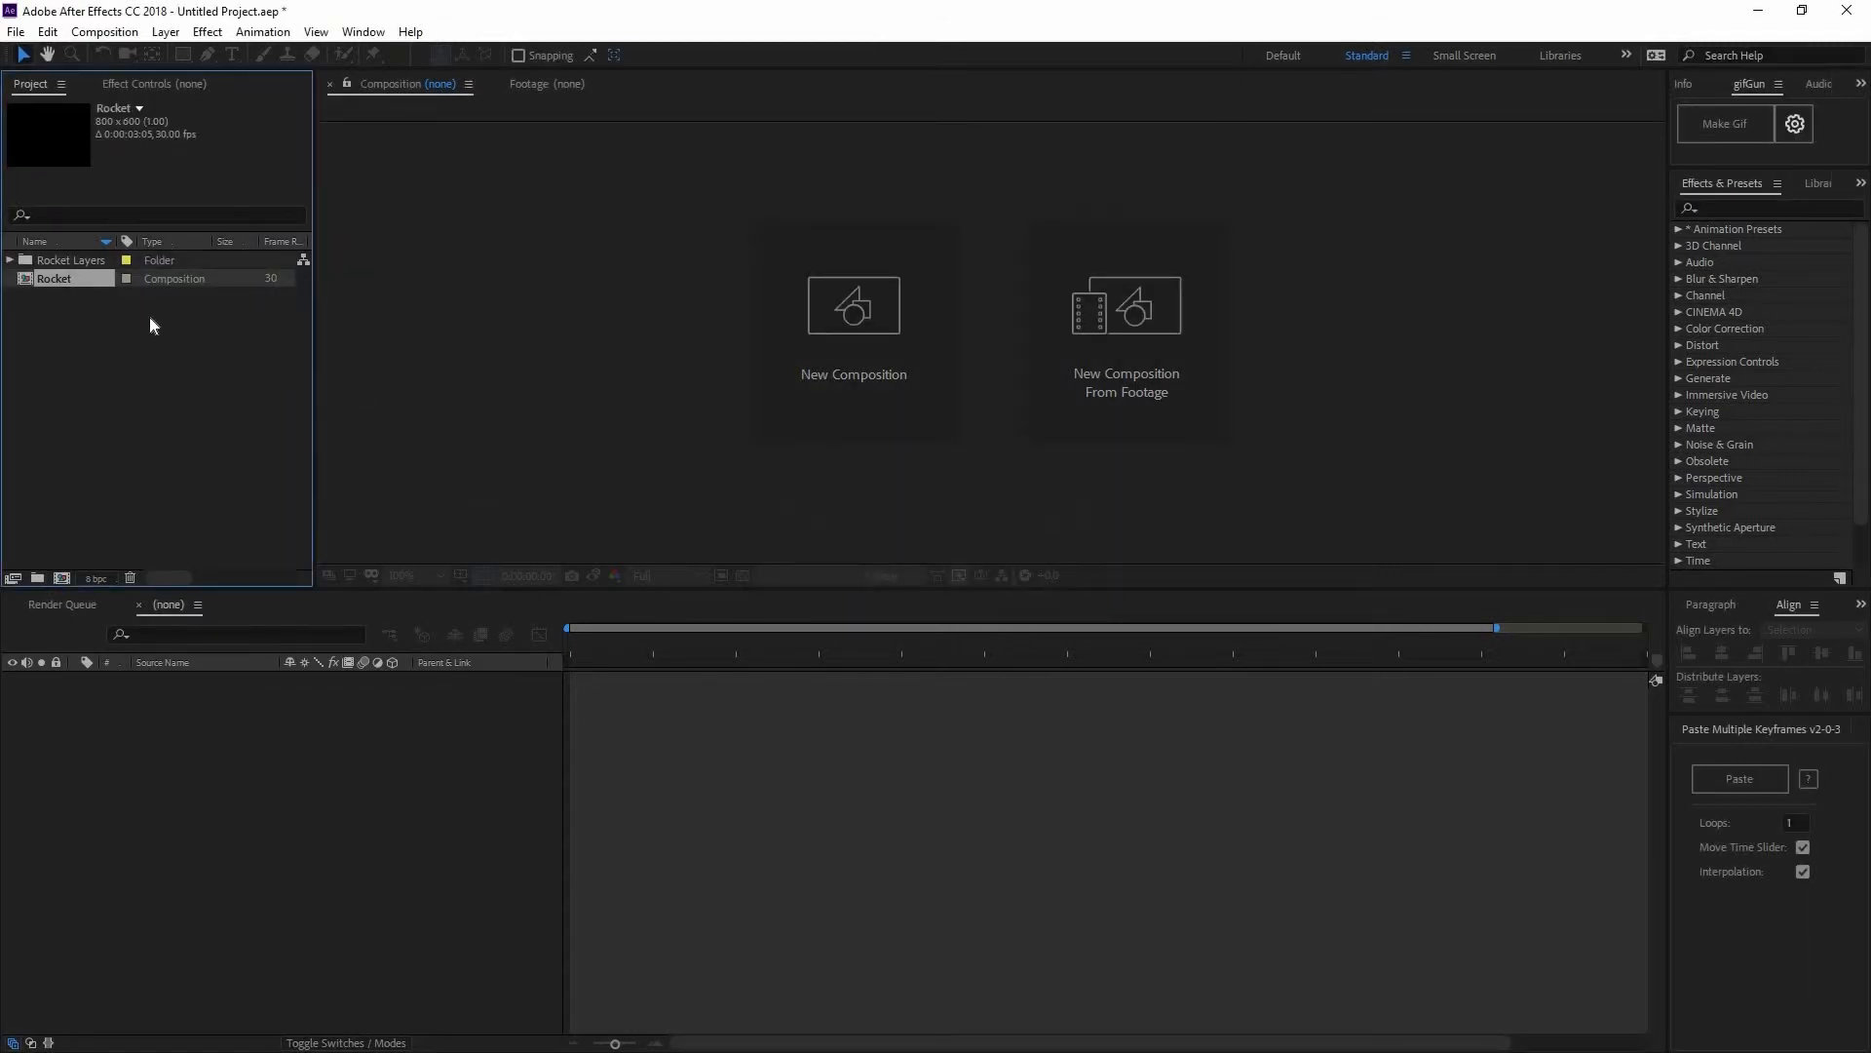
- Open the Rocket composition, inspect its two layers, and leave the mask layer hidden
{"action": "double_click", "coordinate": [66, 279]}
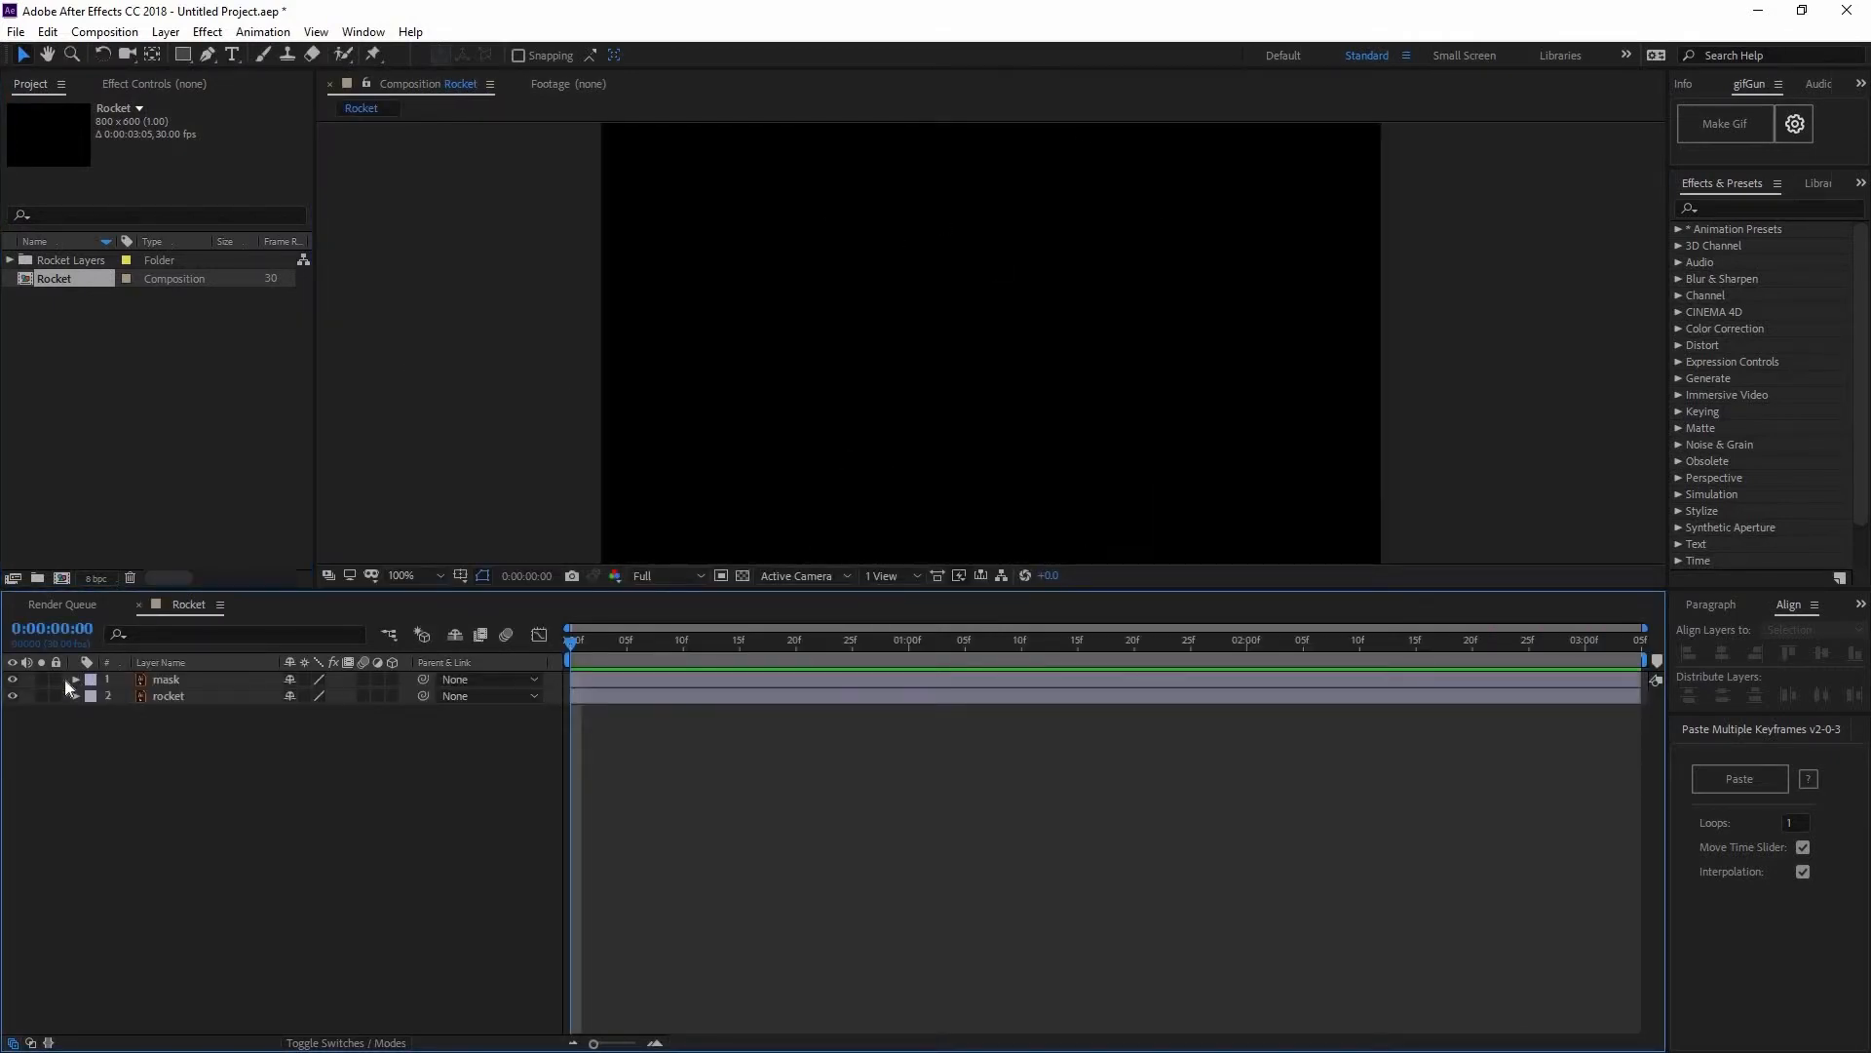
{"action": "left_click", "coordinate": [12, 680]}
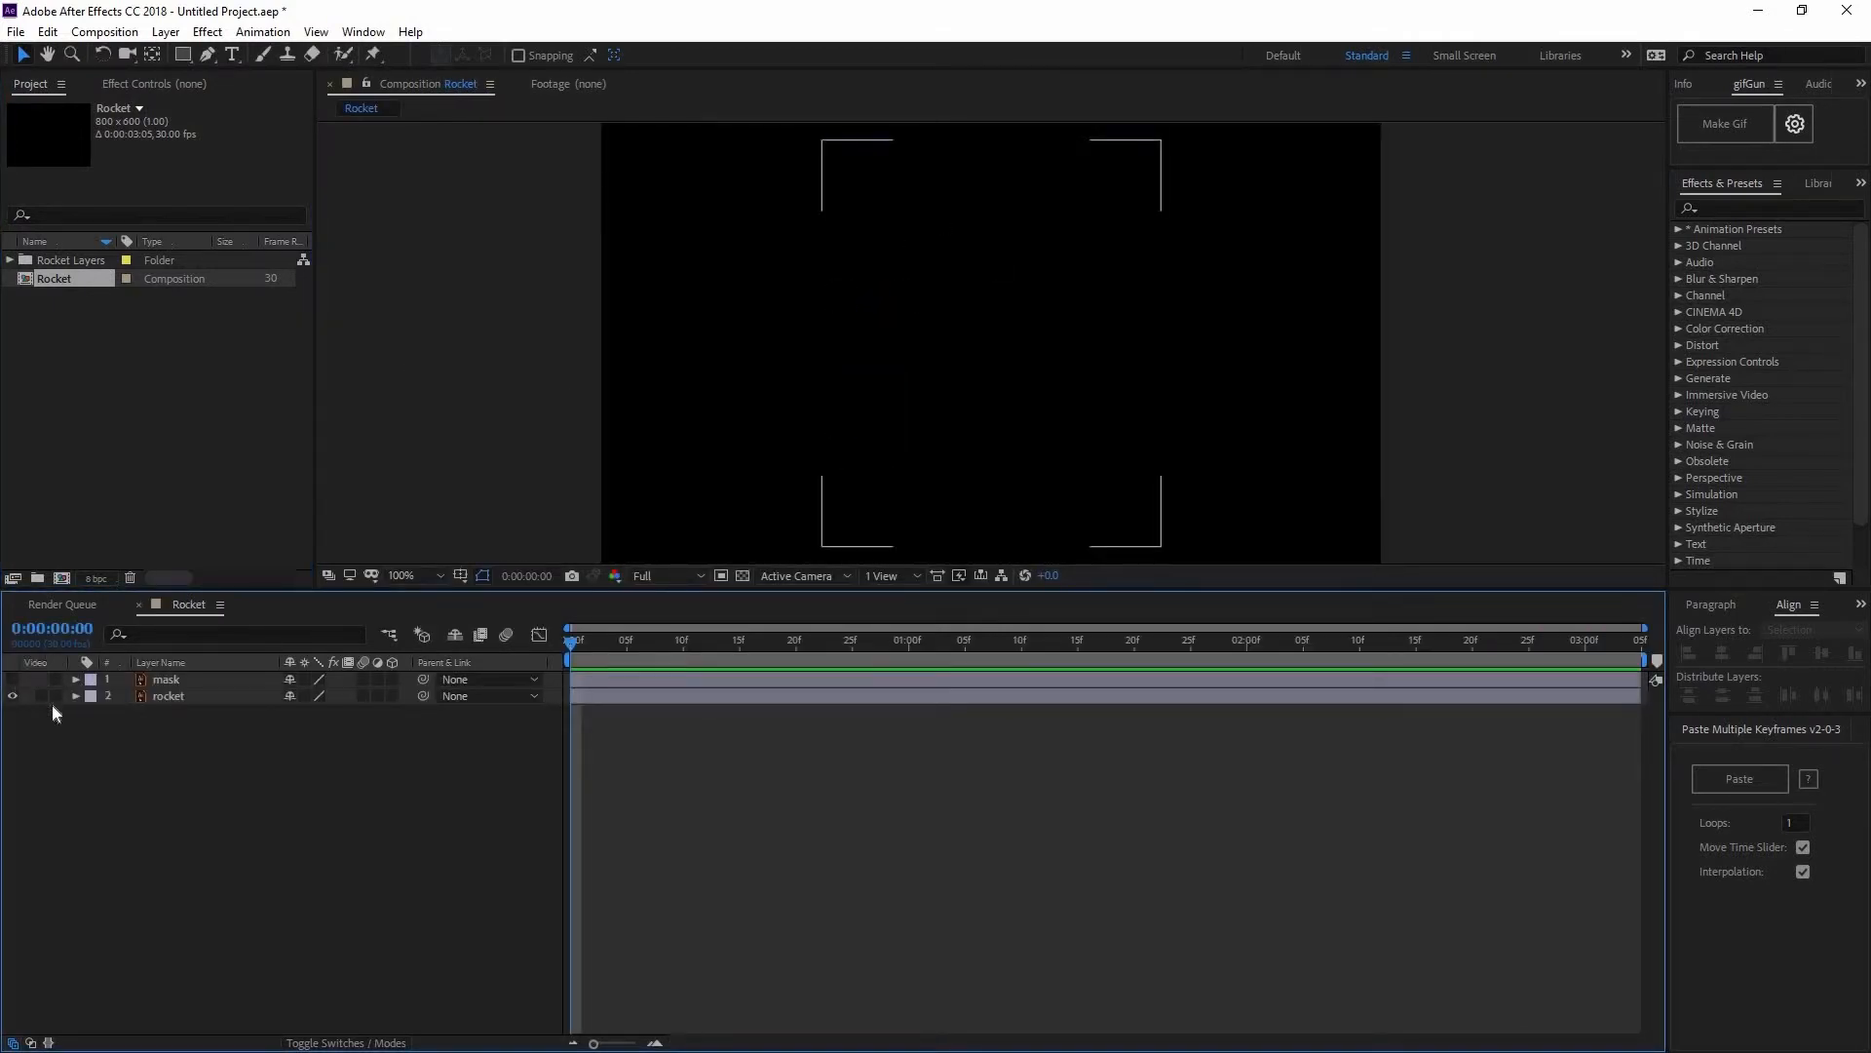
{"action": "left_click", "coordinate": [183, 696]}
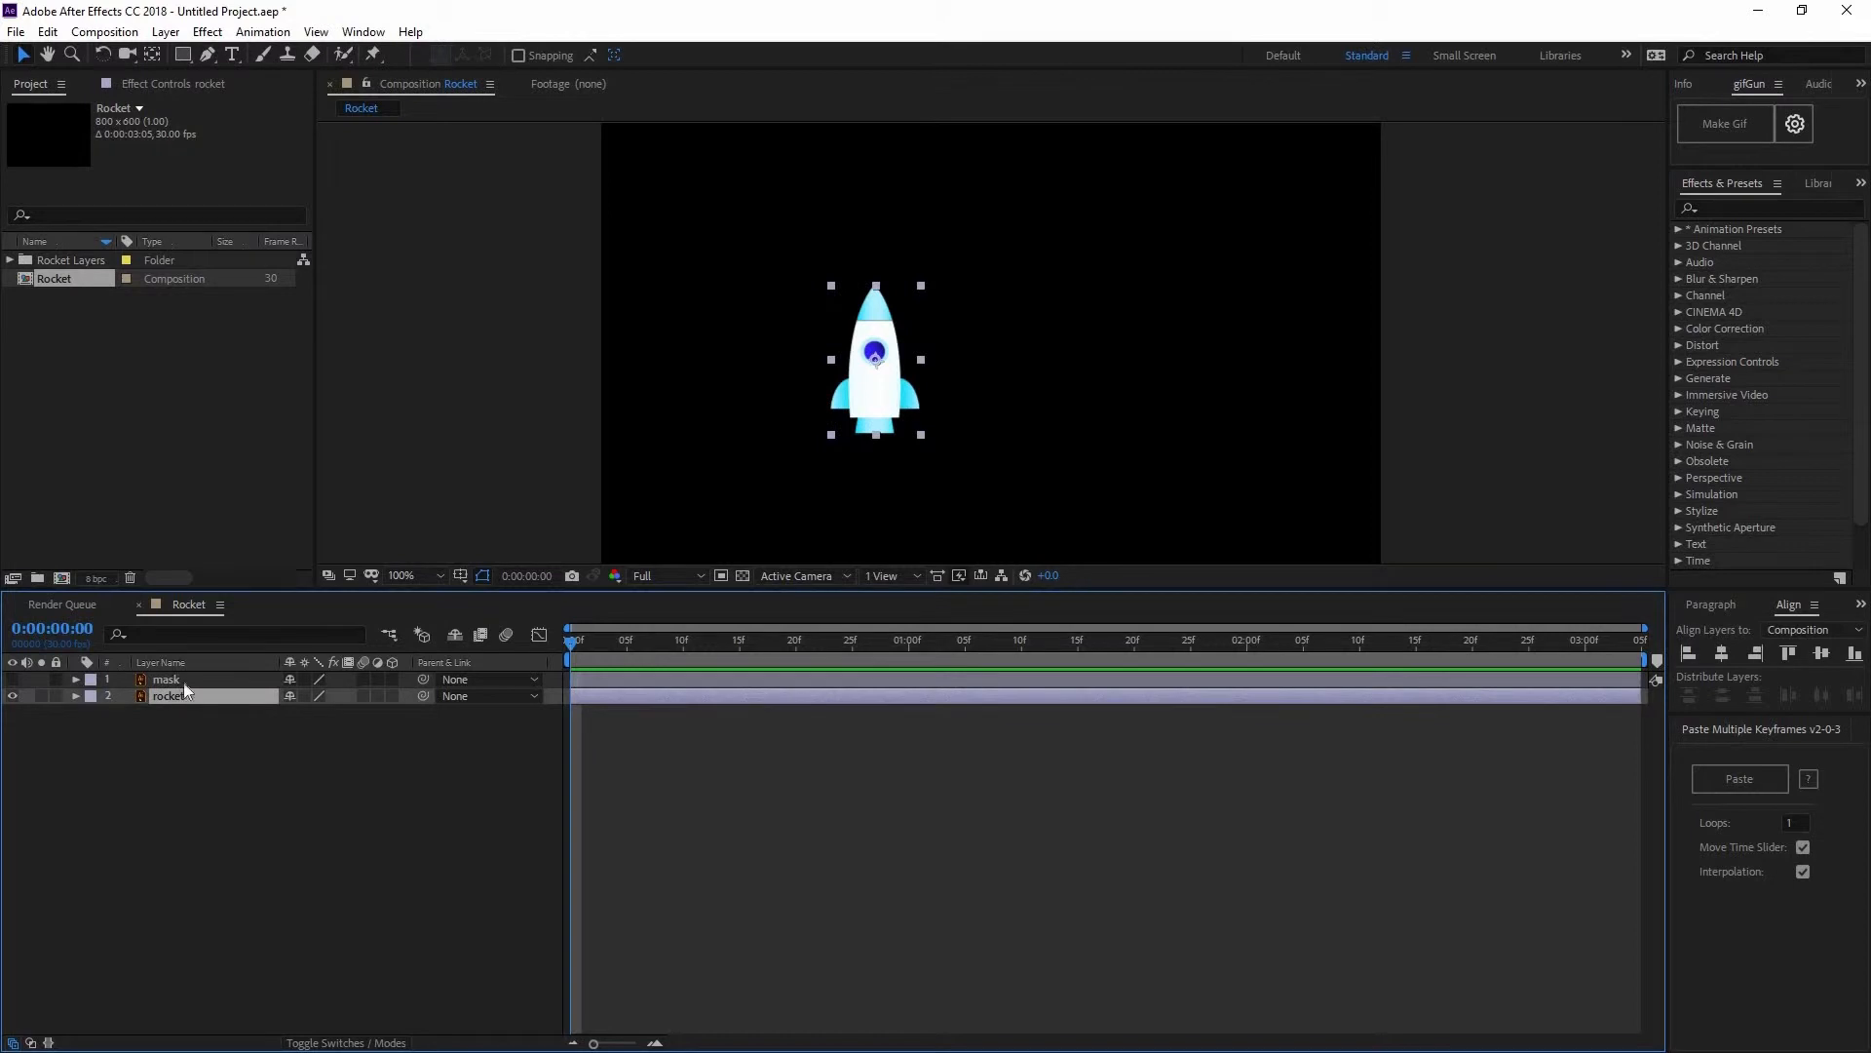
{"action": "left_click", "coordinate": [146, 680]}
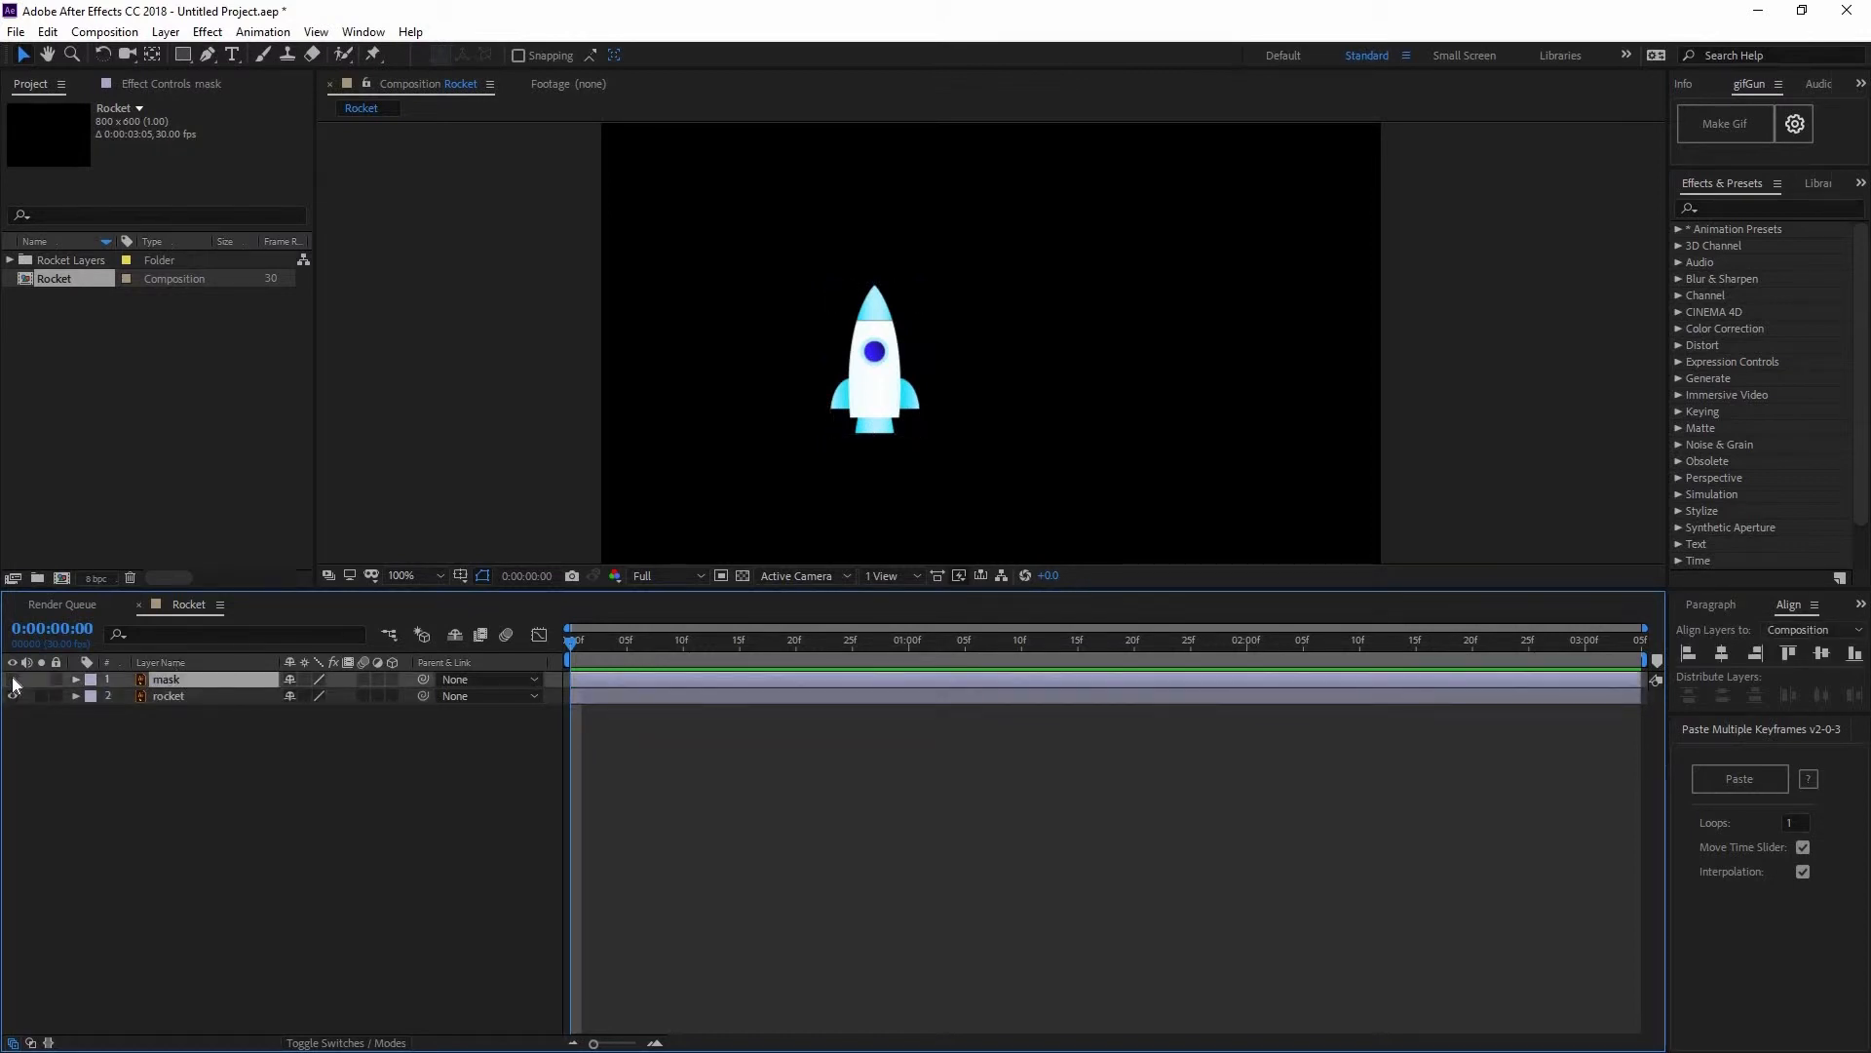
{"action": "left_click", "coordinate": [145, 695]}
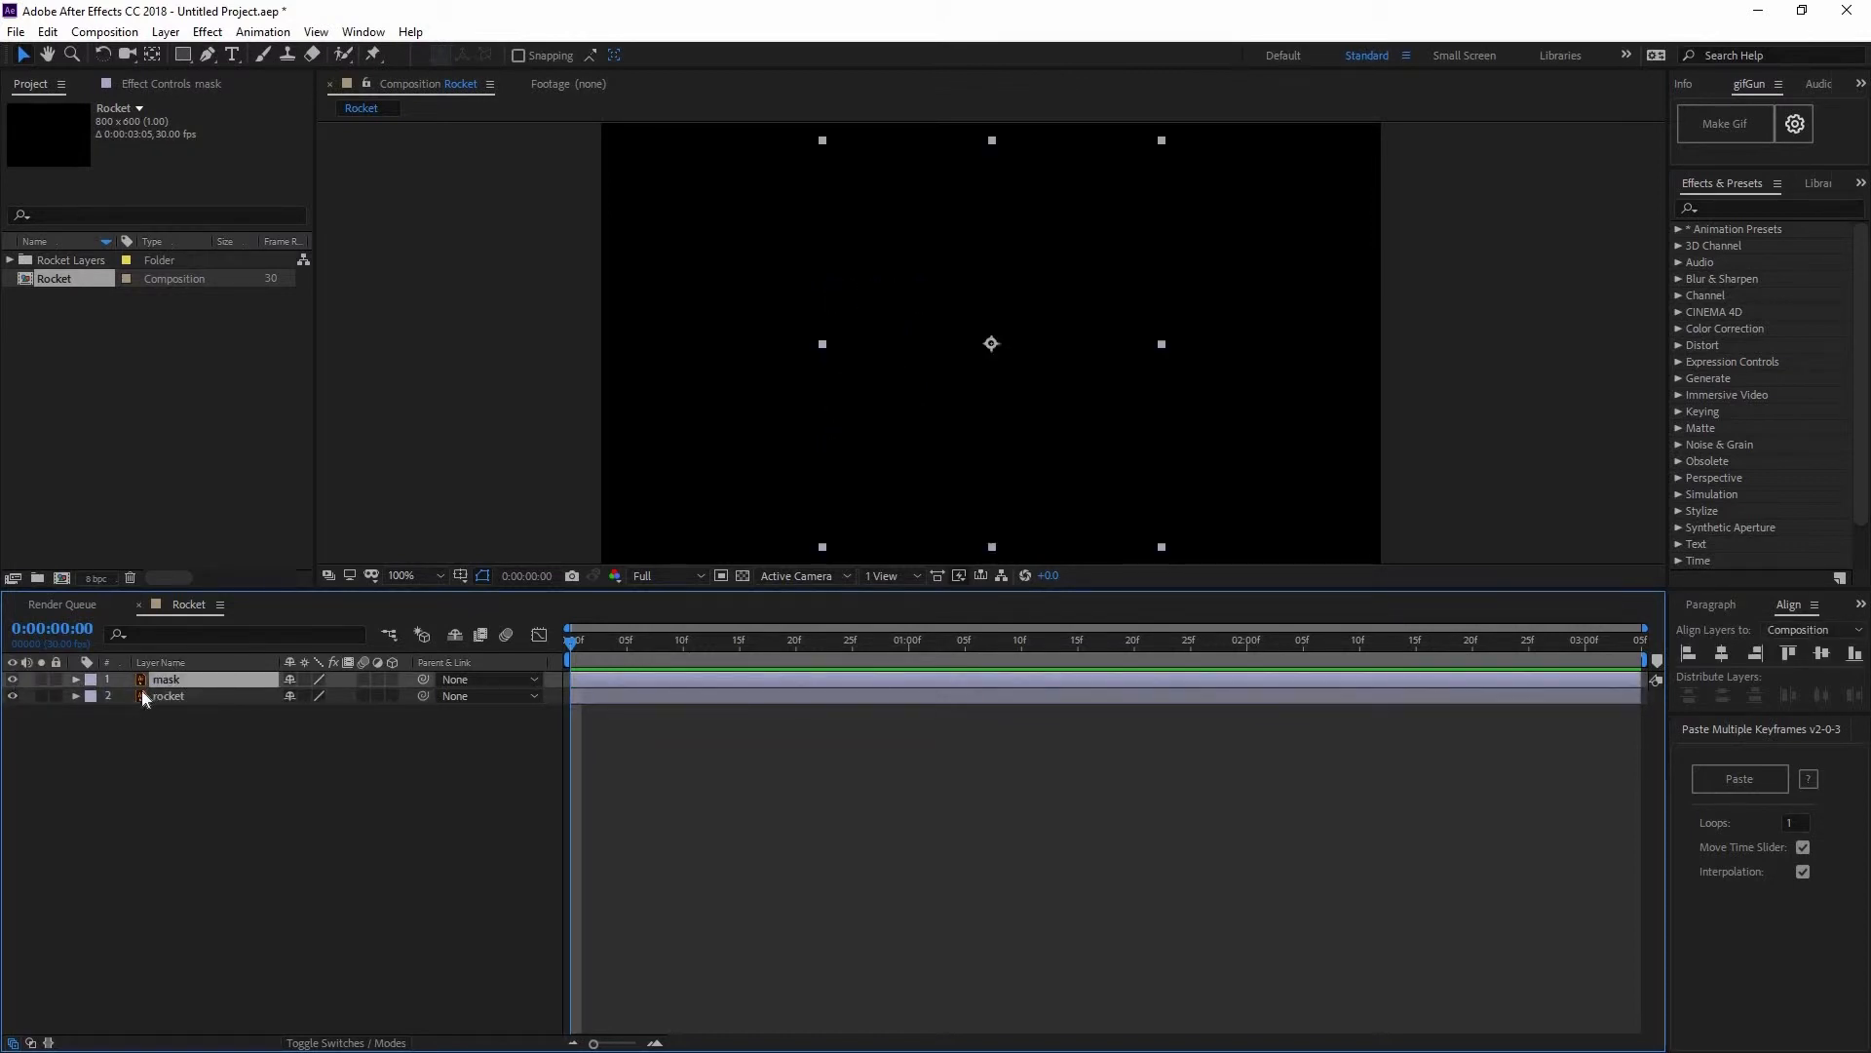
{"action": "left_click", "coordinate": [366, 807]}
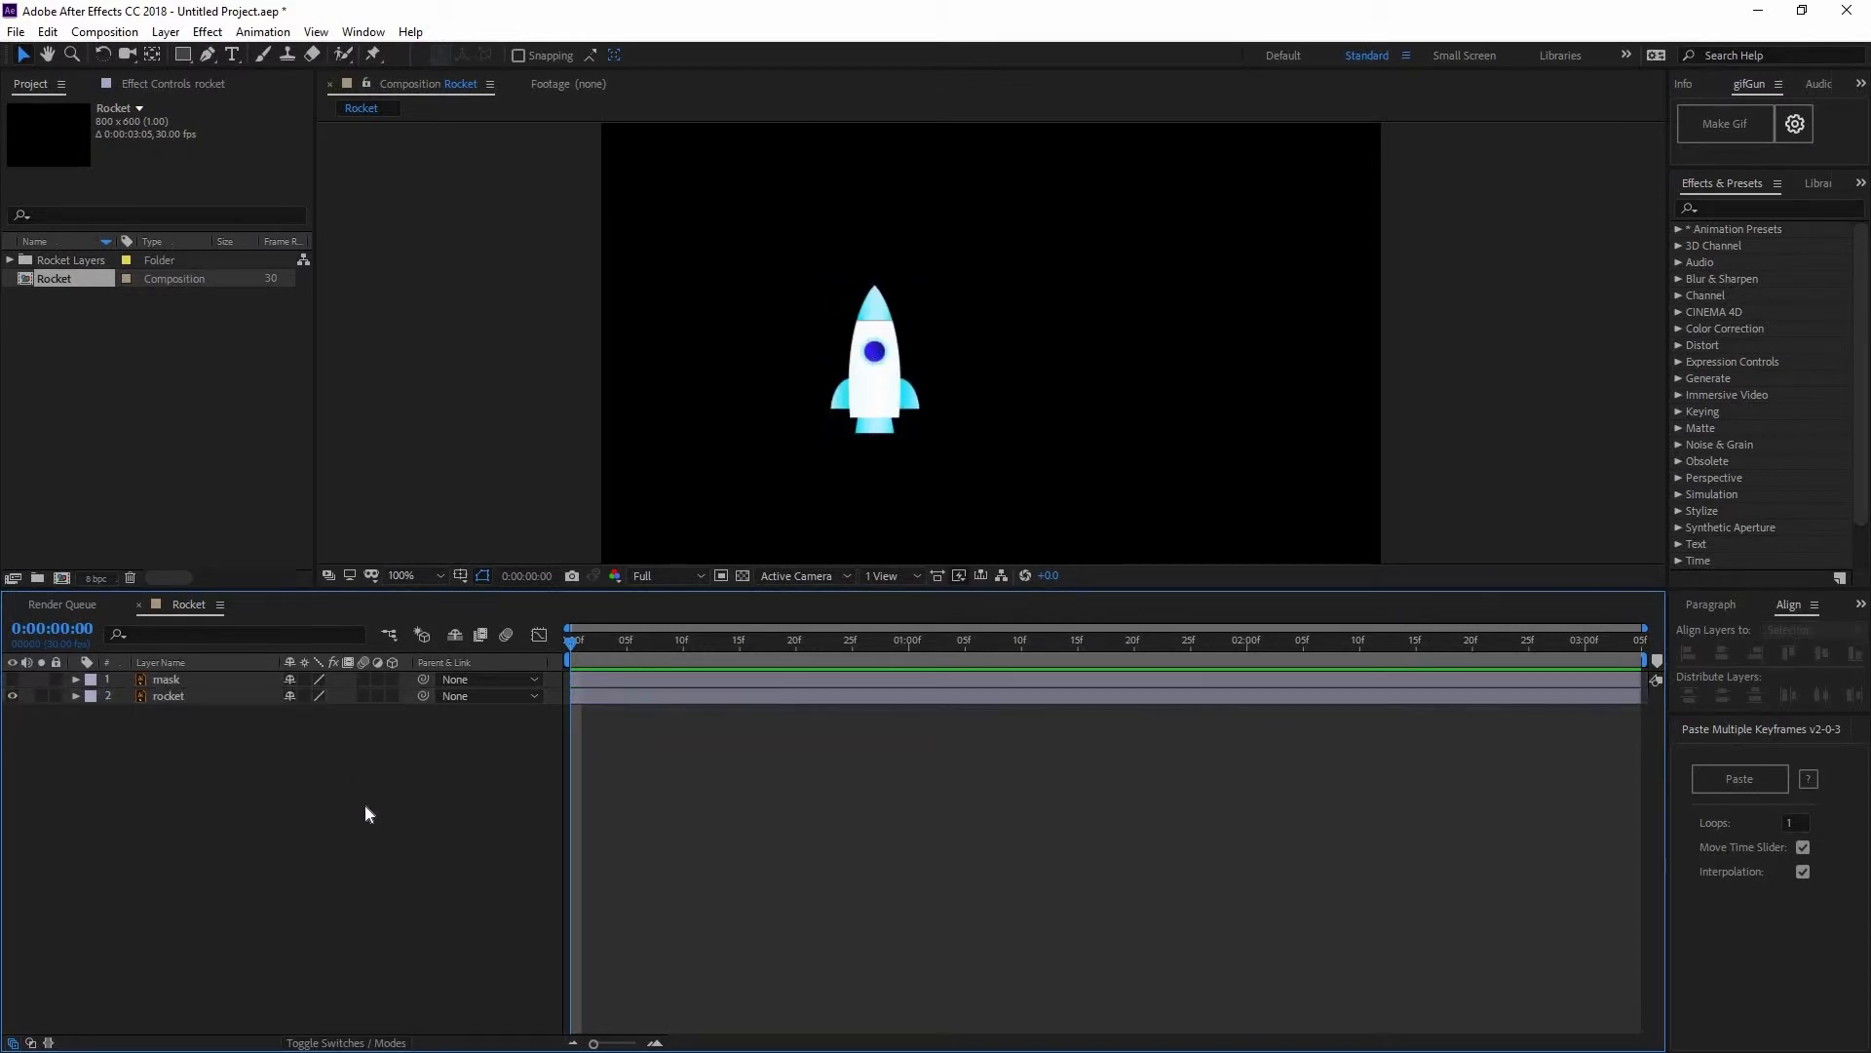
- Add an 800 x 600 px solid in the blue sampled from the rocket's window and place it below the rocket layer
{"action": "left_click", "coordinate": [166, 31]}
{"action": "mouse_move", "coordinate": [199, 57]}
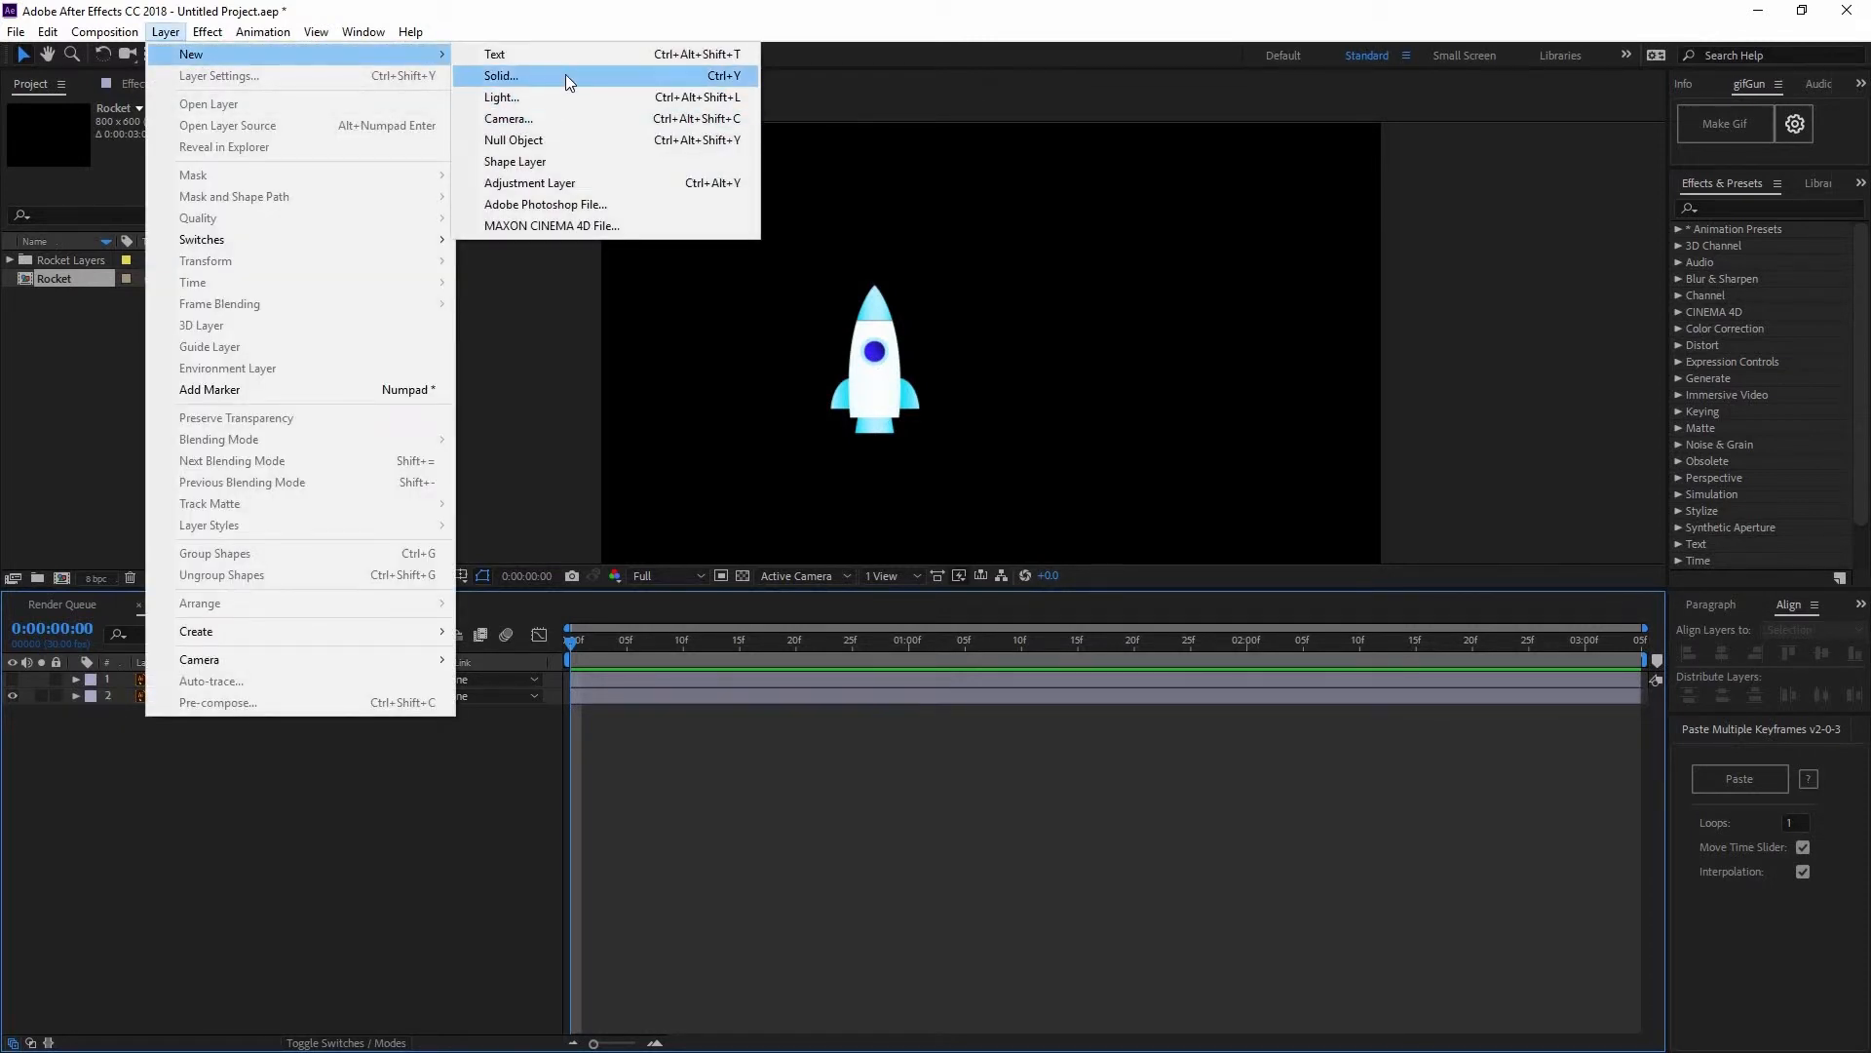
{"action": "left_click", "coordinate": [565, 74]}
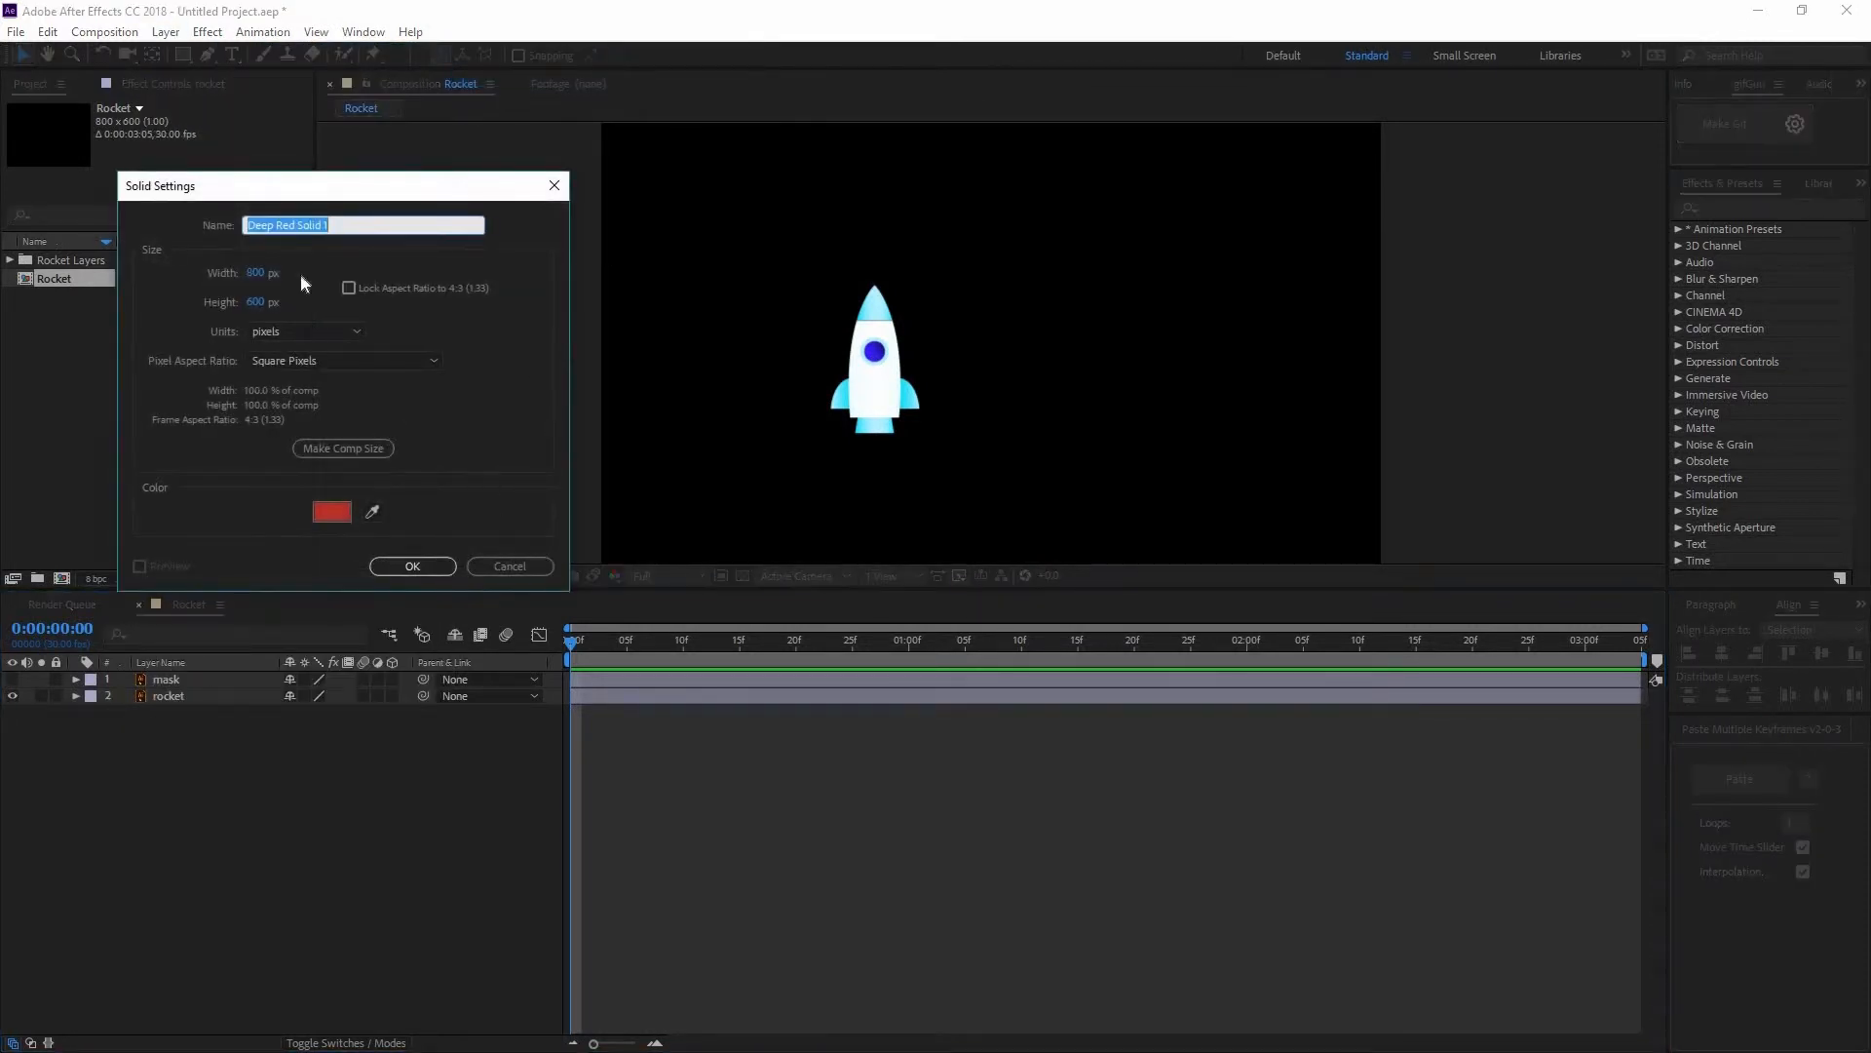
{"action": "left_click", "coordinate": [373, 516]}
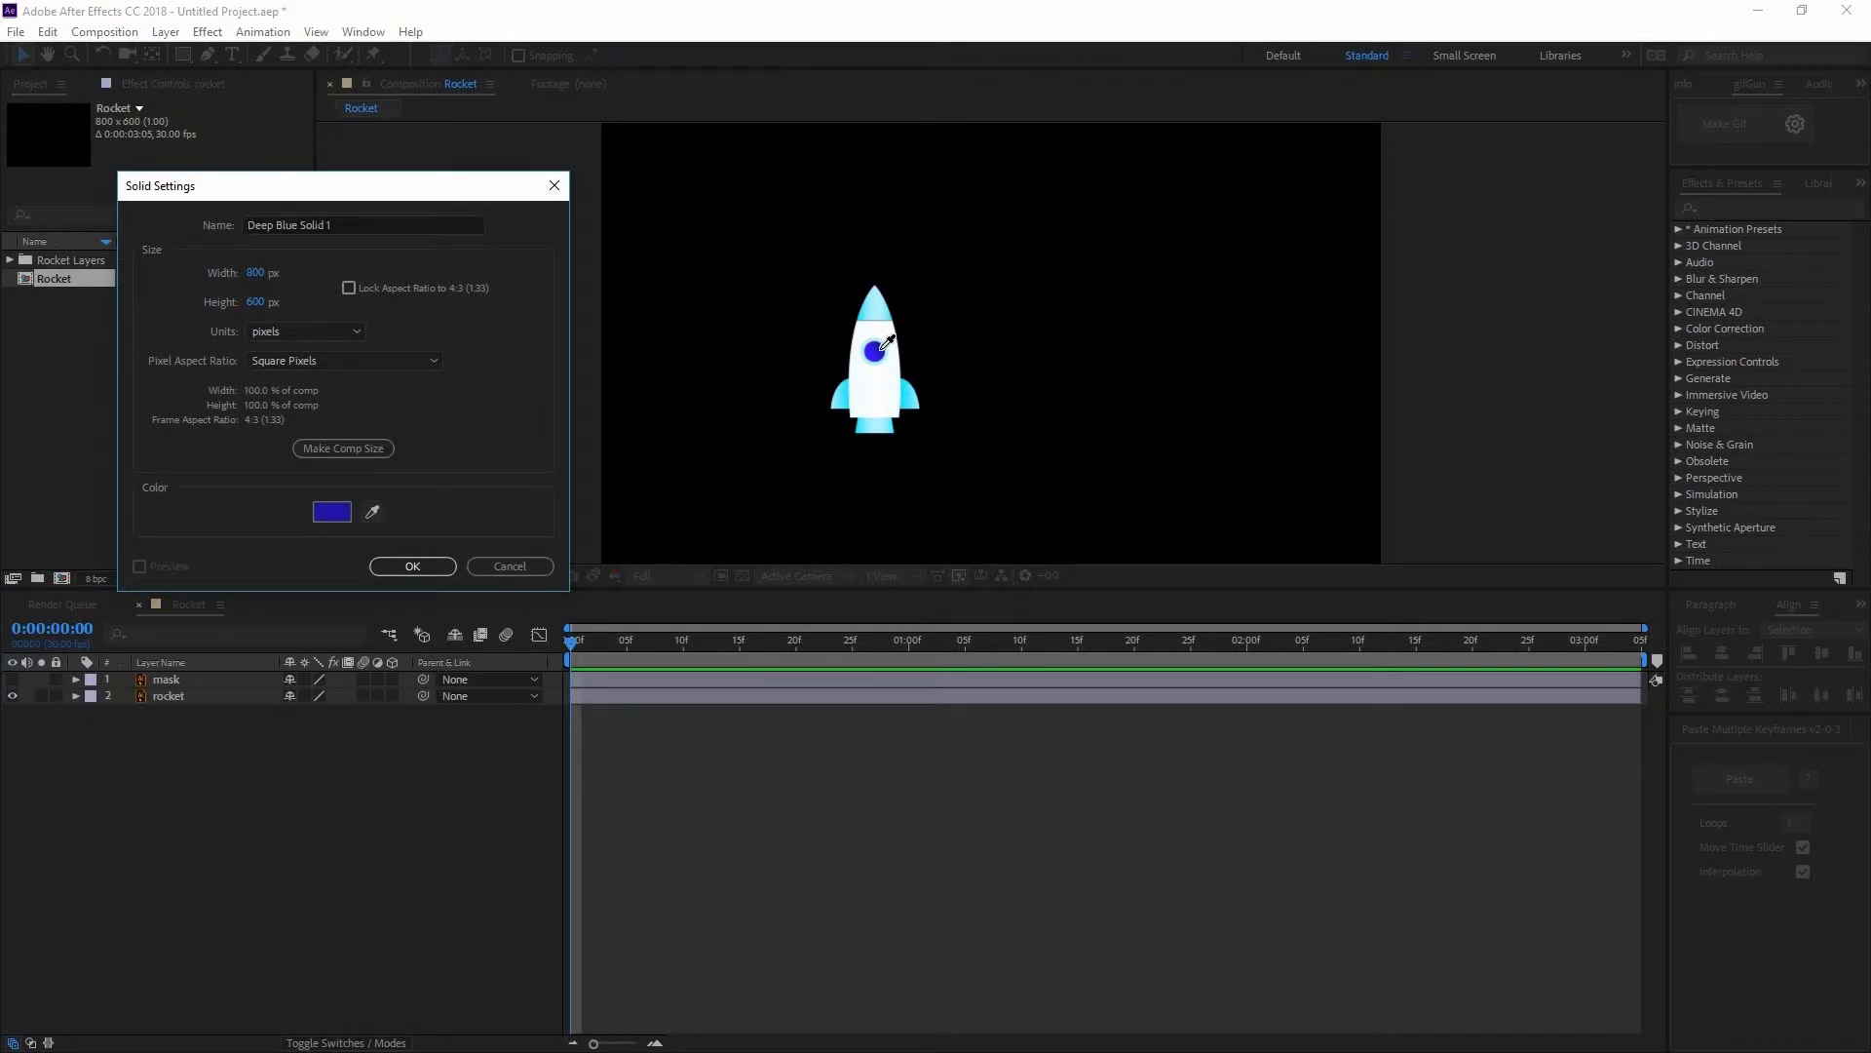
{"action": "left_click", "coordinate": [417, 566]}
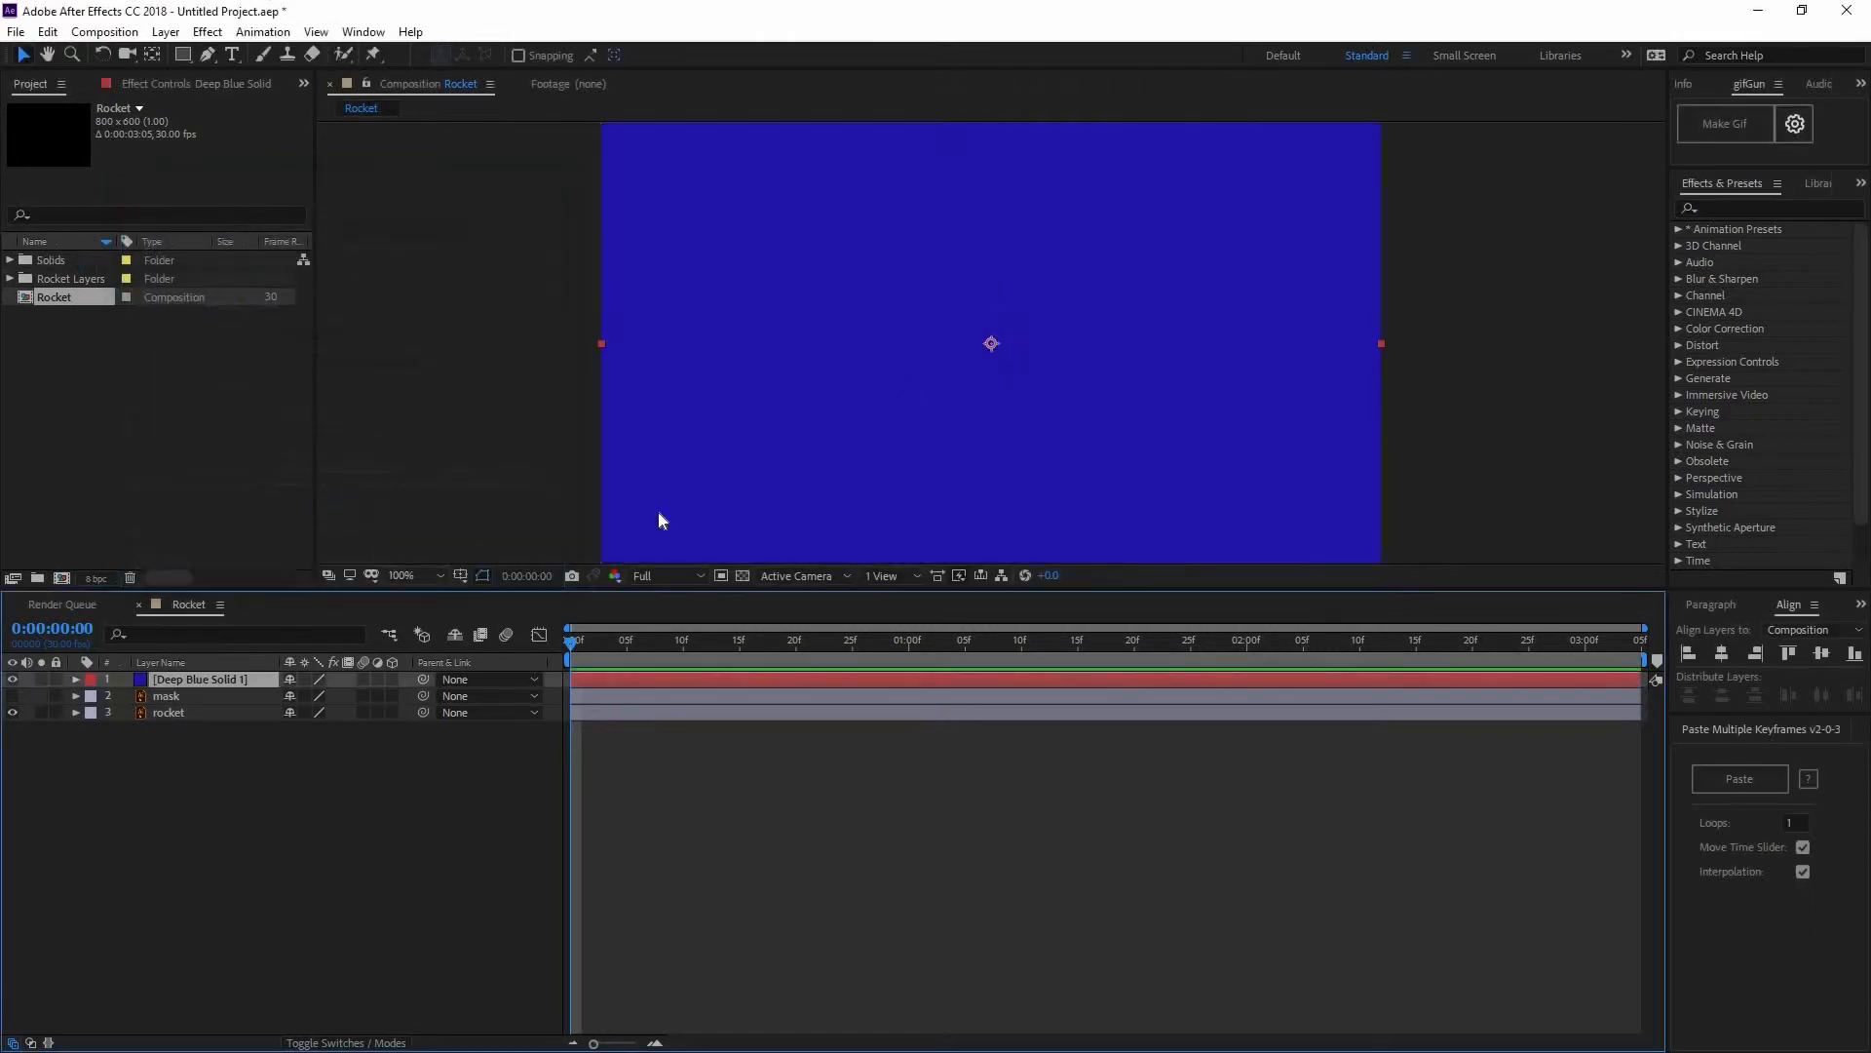
{"action": "left_click_drag", "start_coordinate": [234, 734], "coordinate": [234, 722]}
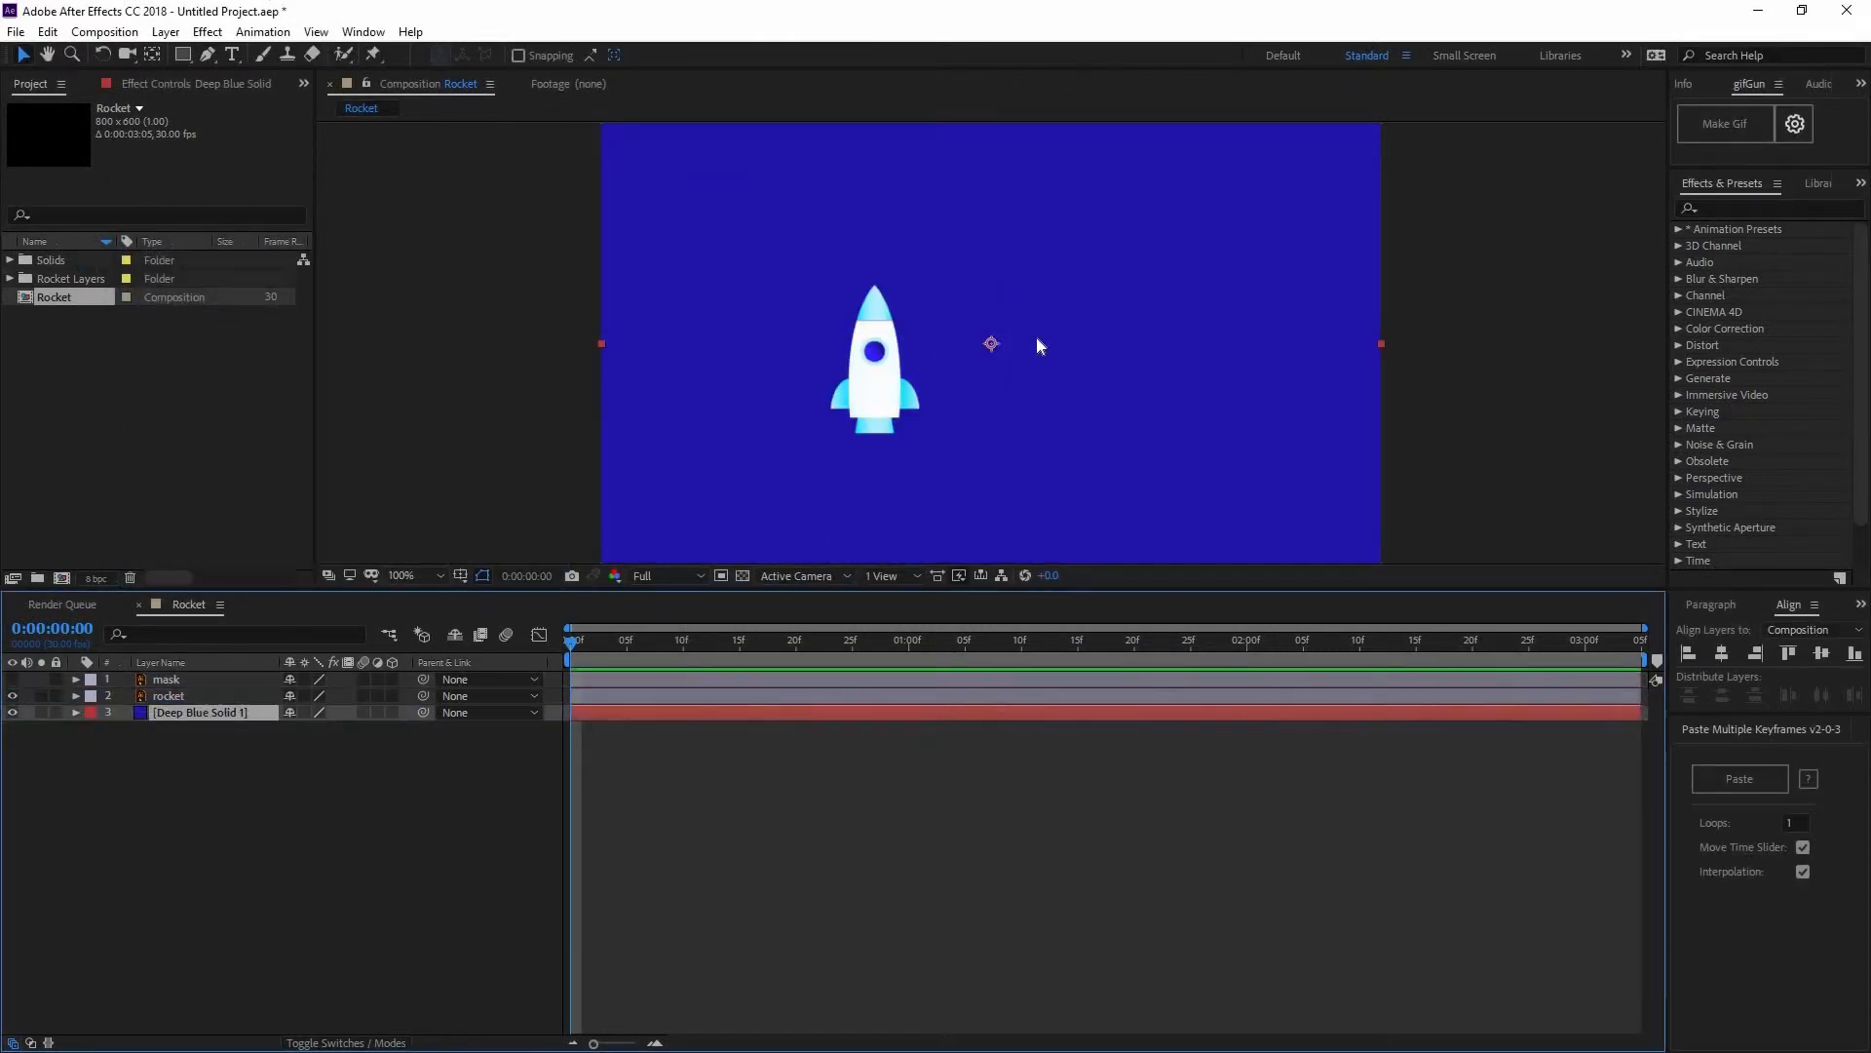
- Change the background solid's colour to the dark blue 0A072A
{"action": "scroll", "coordinate": [973, 402], "scroll_direction": "down", "scroll_amount": 2}
{"action": "scroll", "coordinate": [817, 433], "scroll_direction": "up", "scroll_amount": 1}
{"action": "left_click", "coordinate": [177, 711]}
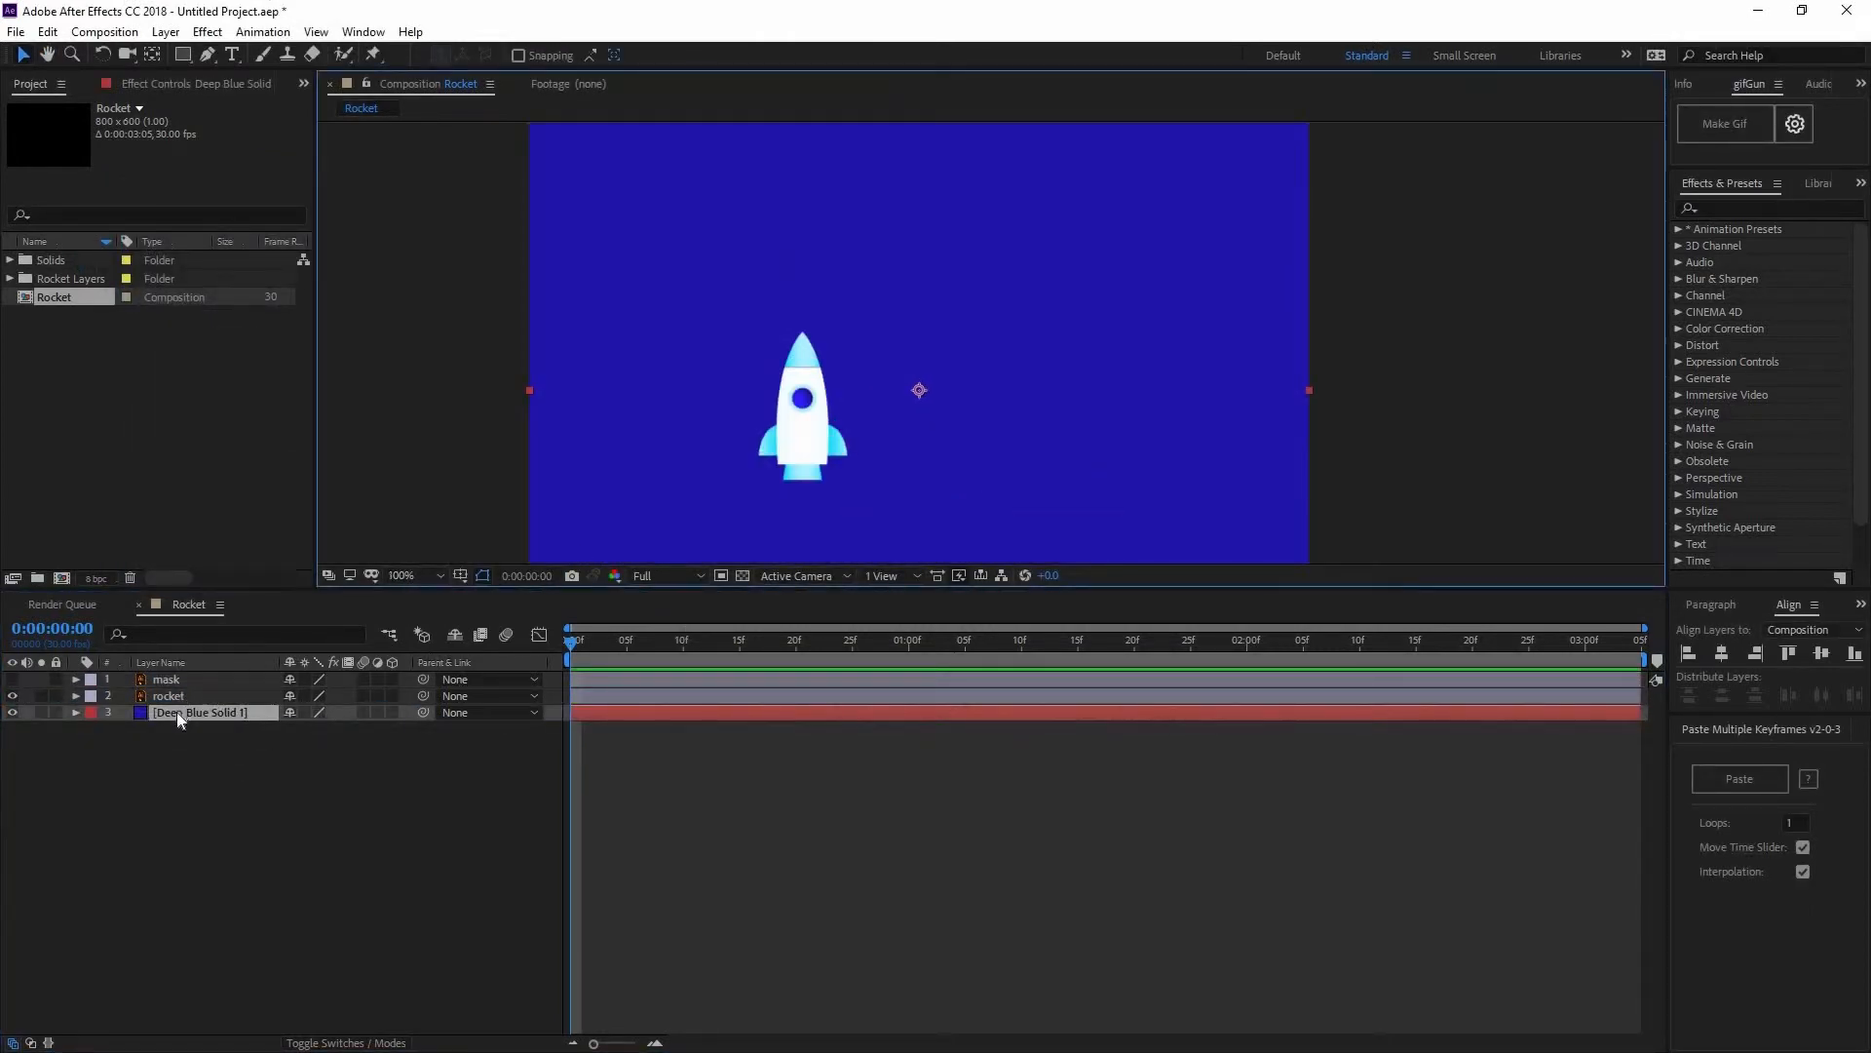
{"action": "left_click", "coordinate": [168, 35]}
{"action": "left_click", "coordinate": [217, 76]}
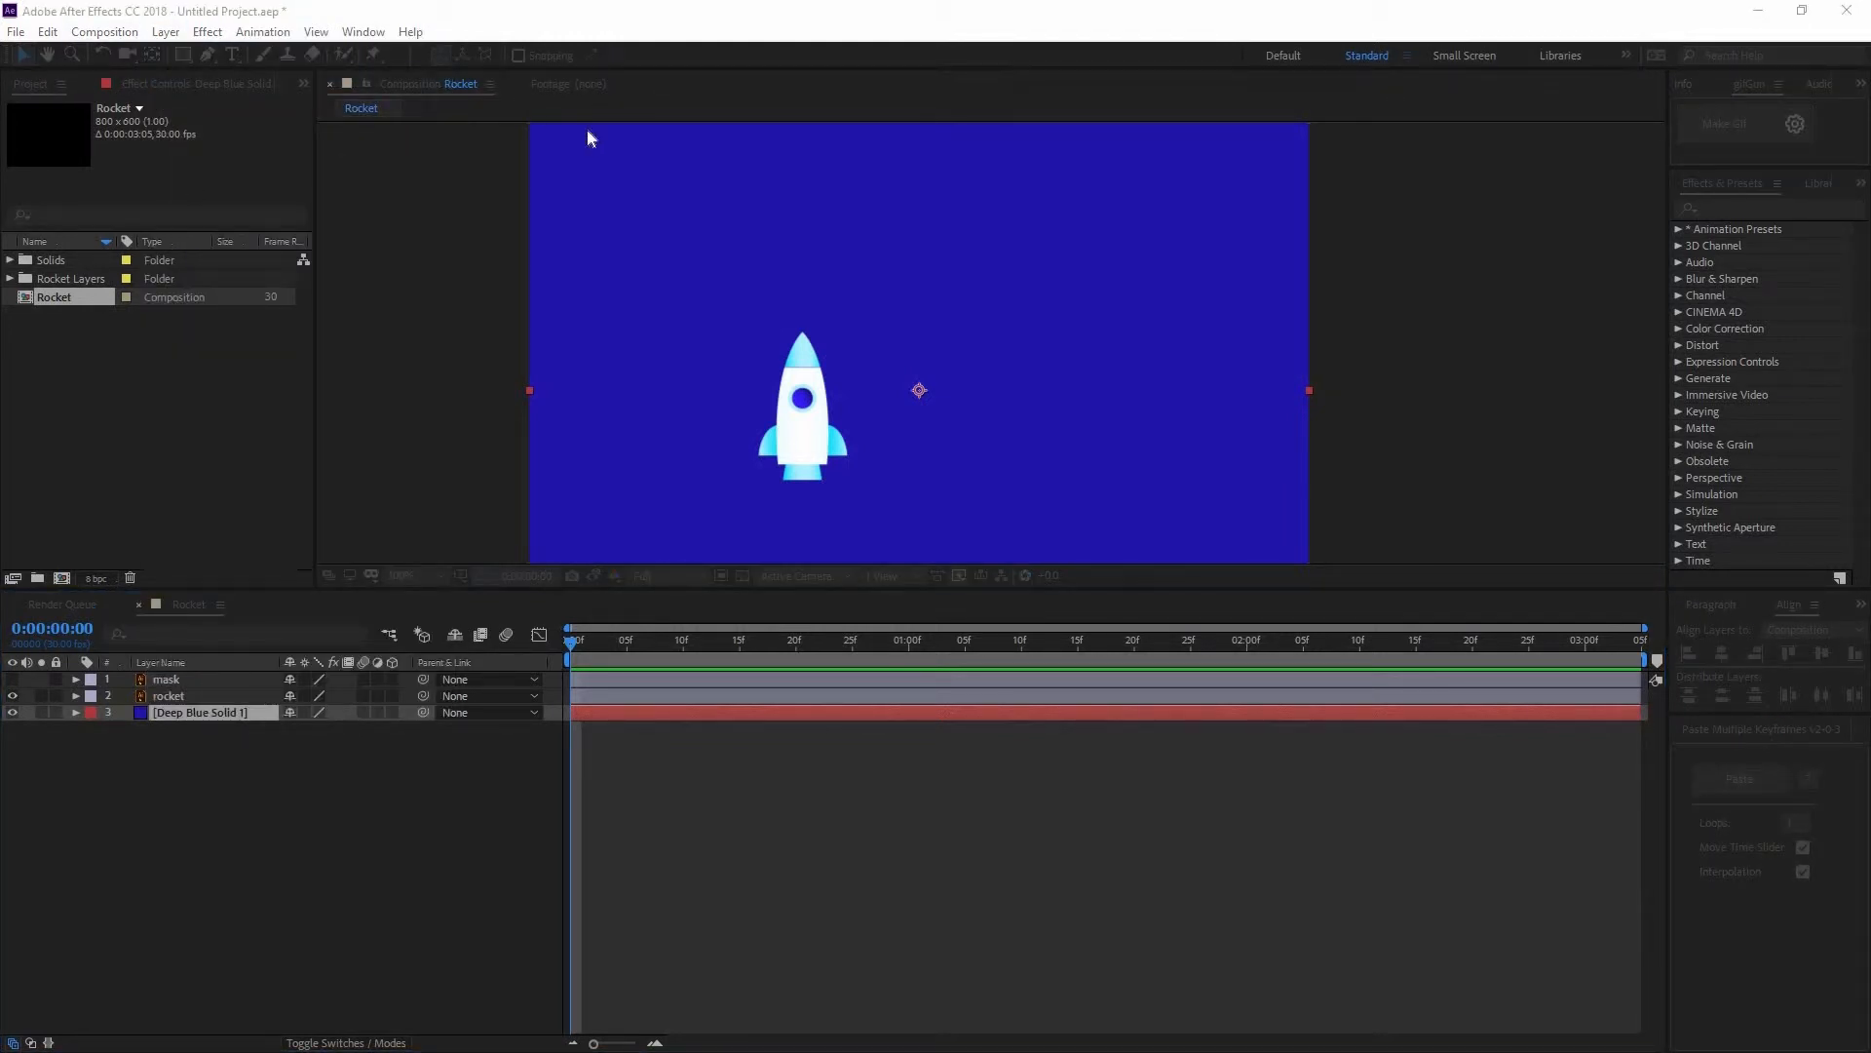
{"action": "left_click", "coordinate": [428, 467]}
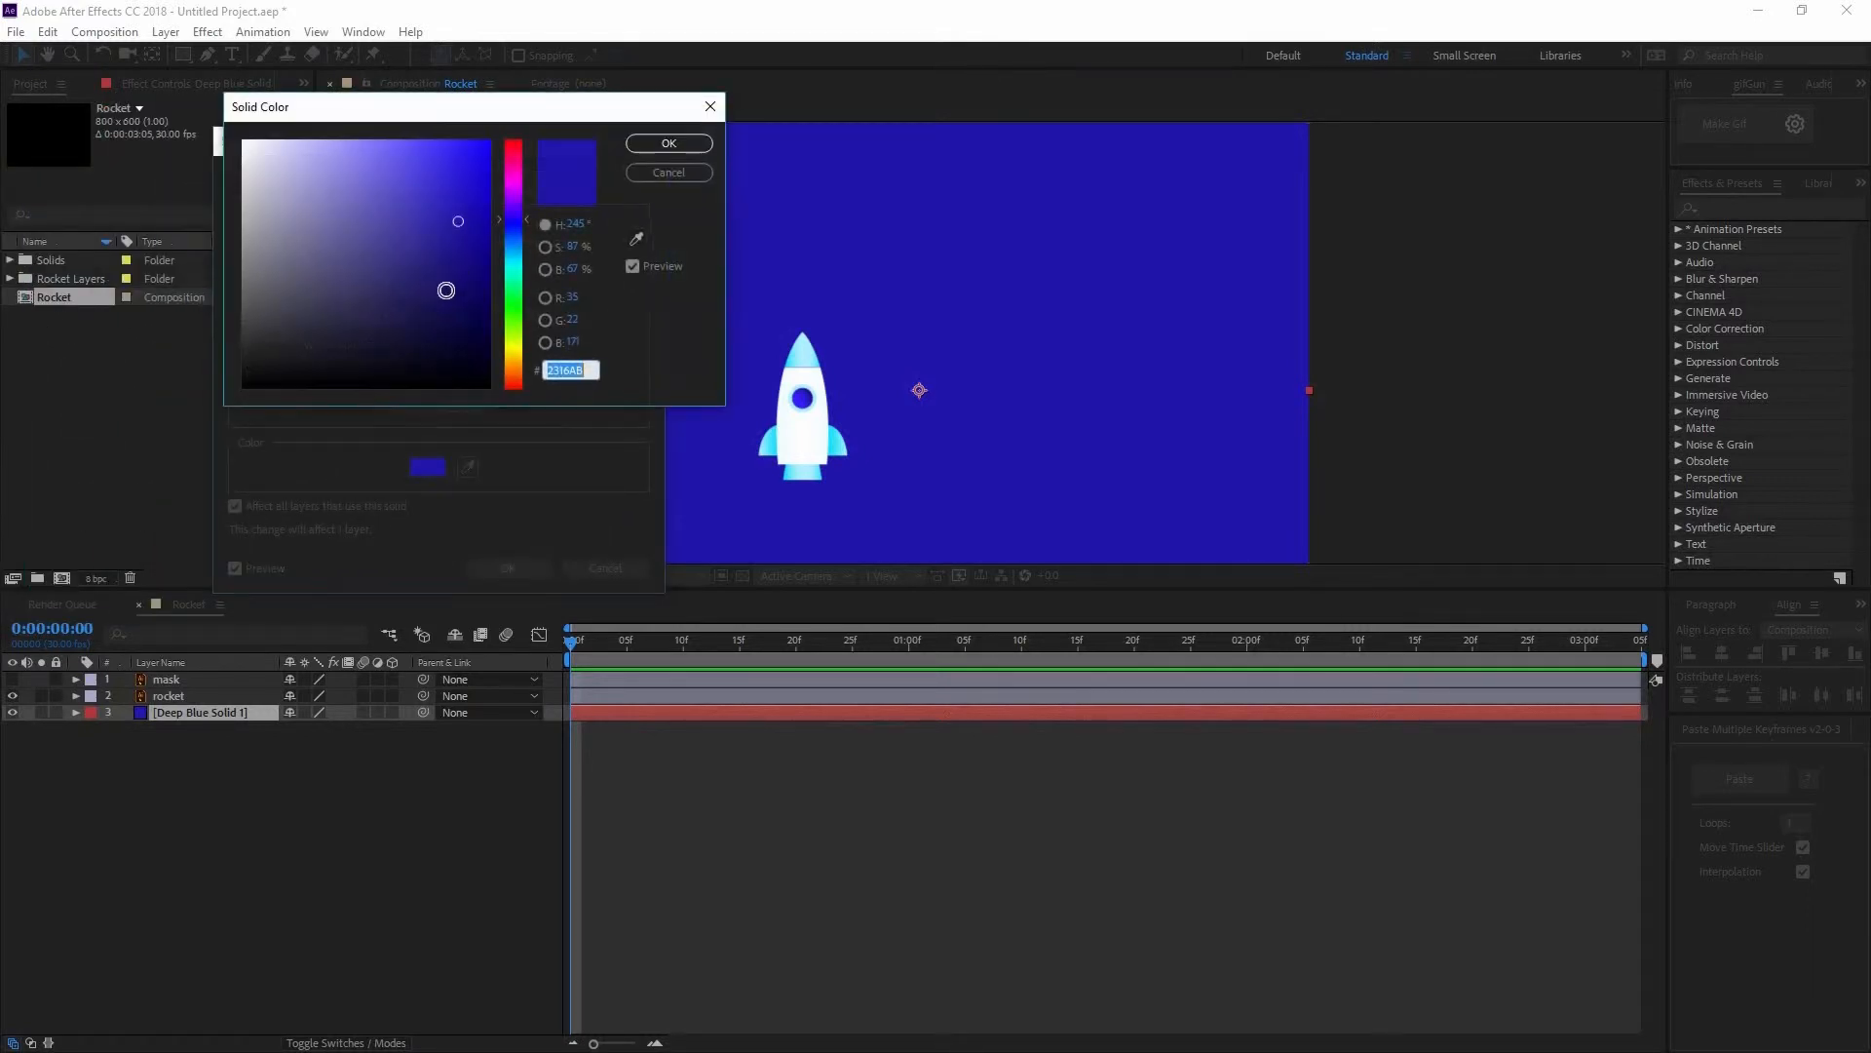
{"action": "left_click_drag", "start_coordinate": [451, 290], "coordinate": [446, 347]}
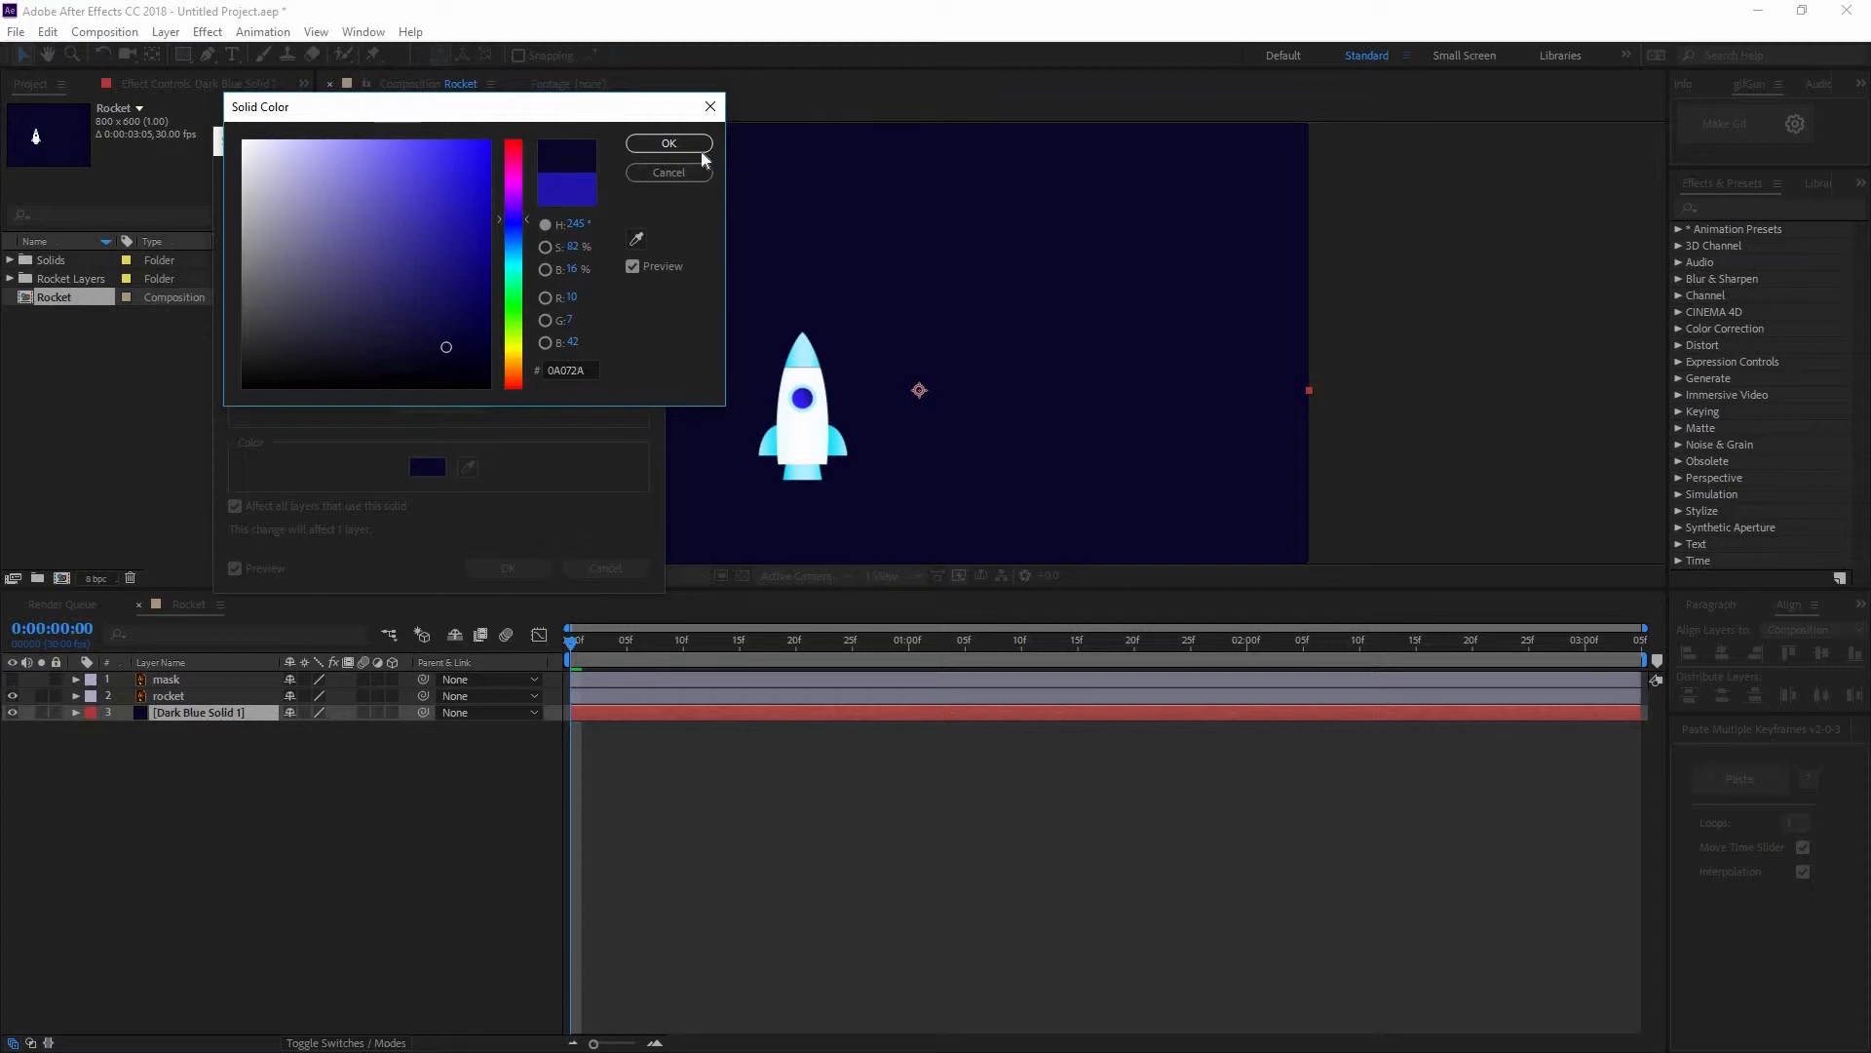
{"action": "left_click", "coordinate": [668, 143]}
{"action": "key", "text": "Return"}
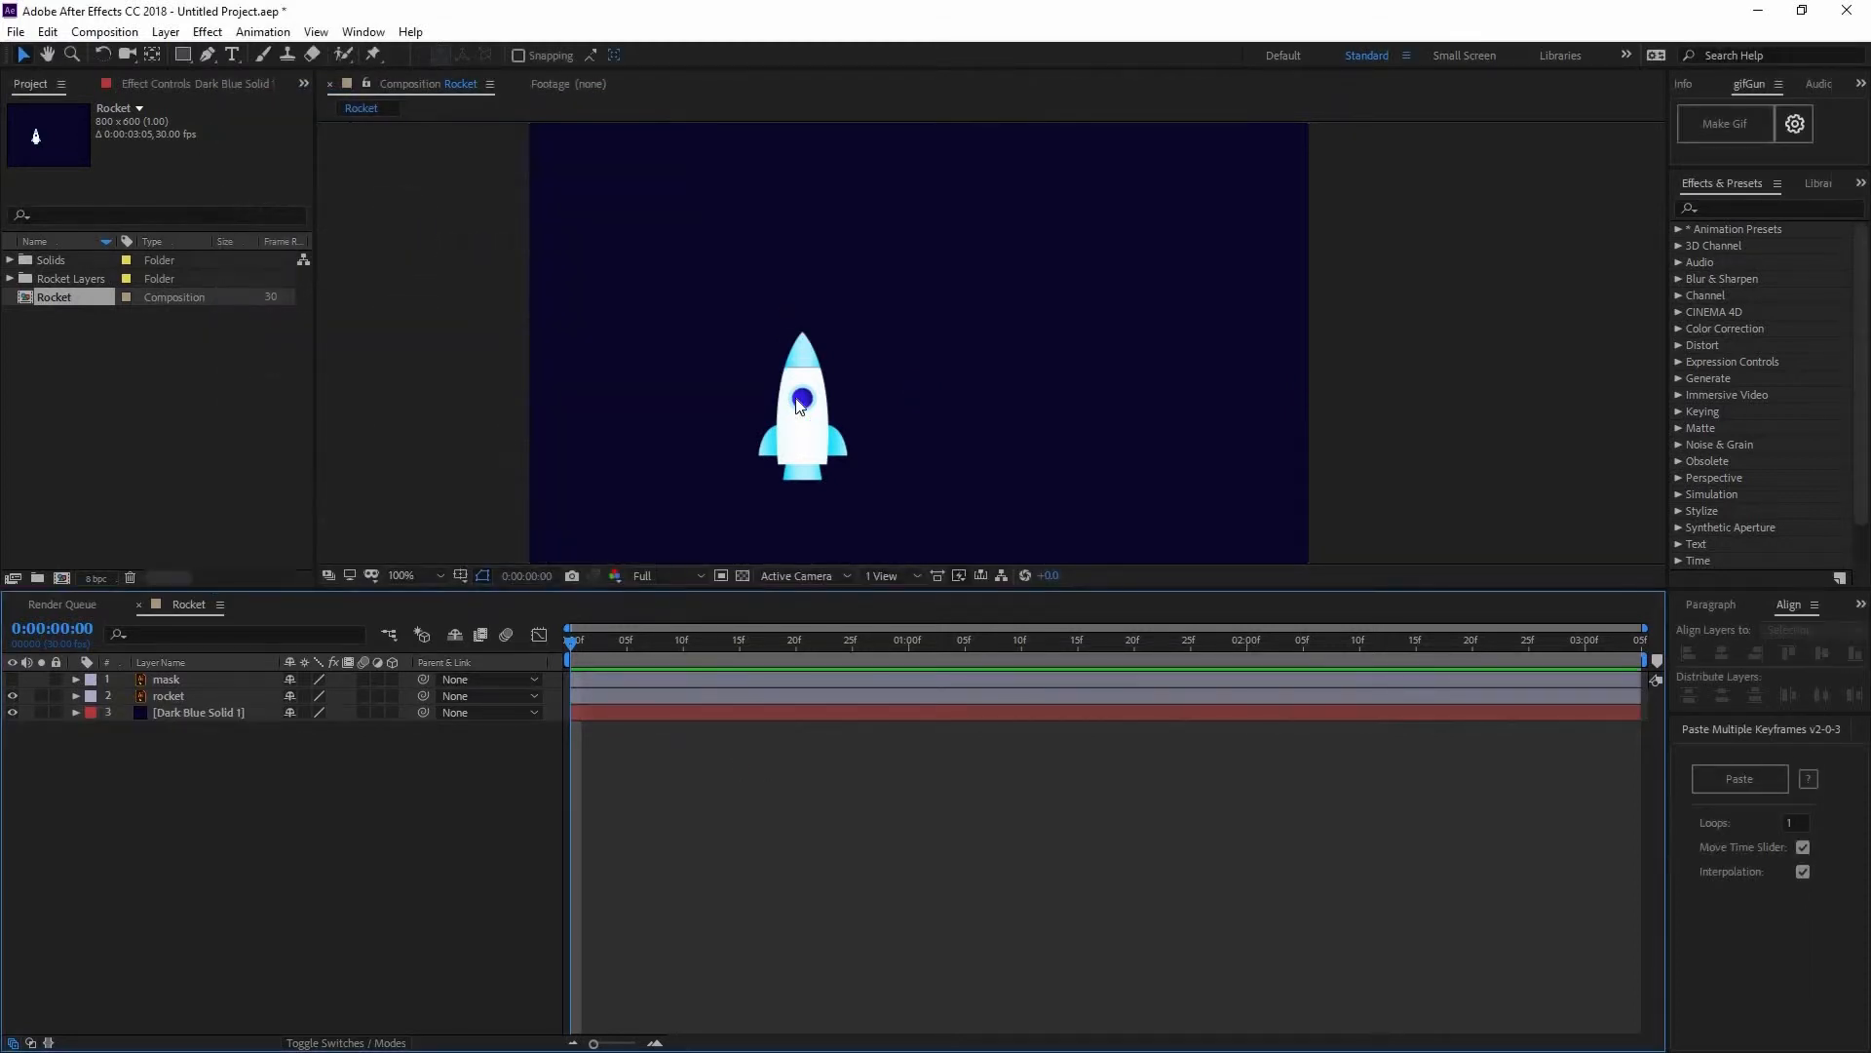
- Select the dark blue solid and search the effects for "cc sta"
{"action": "scroll", "coordinate": [922, 398], "scroll_direction": "down", "scroll_amount": 2}
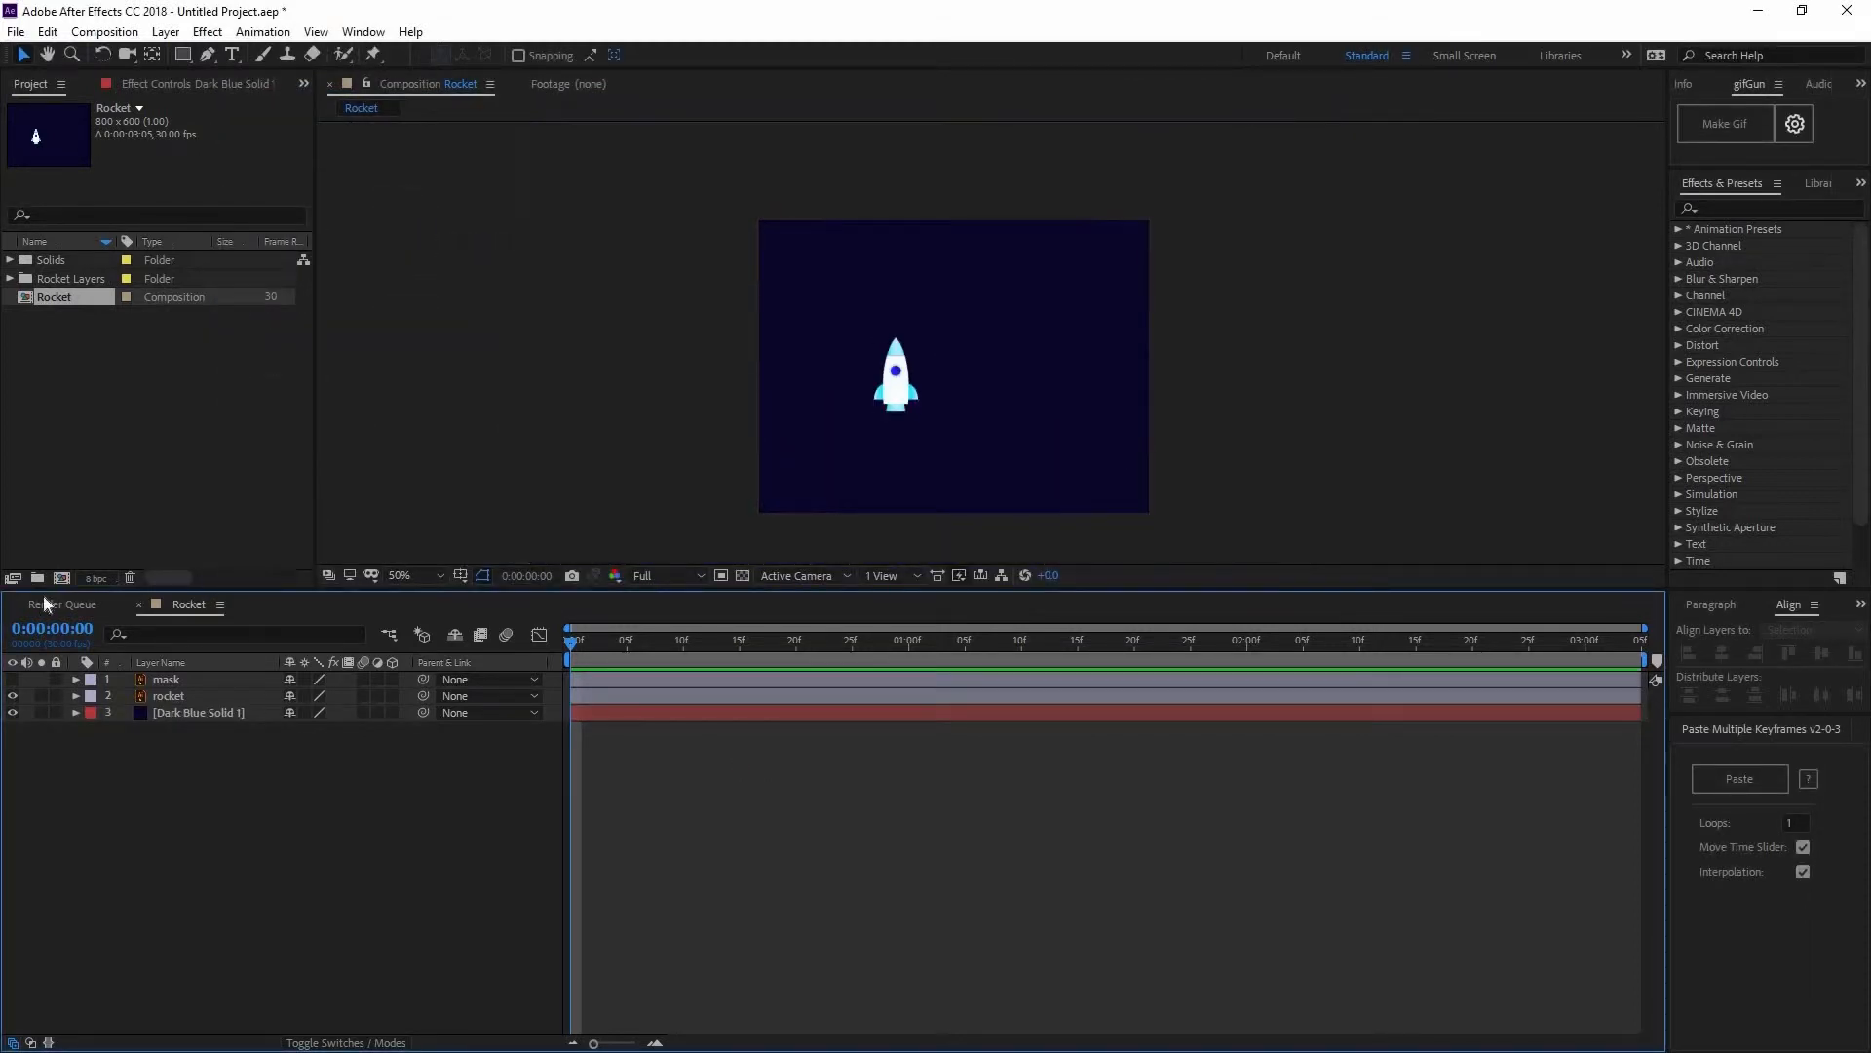
{"action": "left_click", "coordinate": [187, 712]}
{"action": "left_click", "coordinate": [1721, 216]}
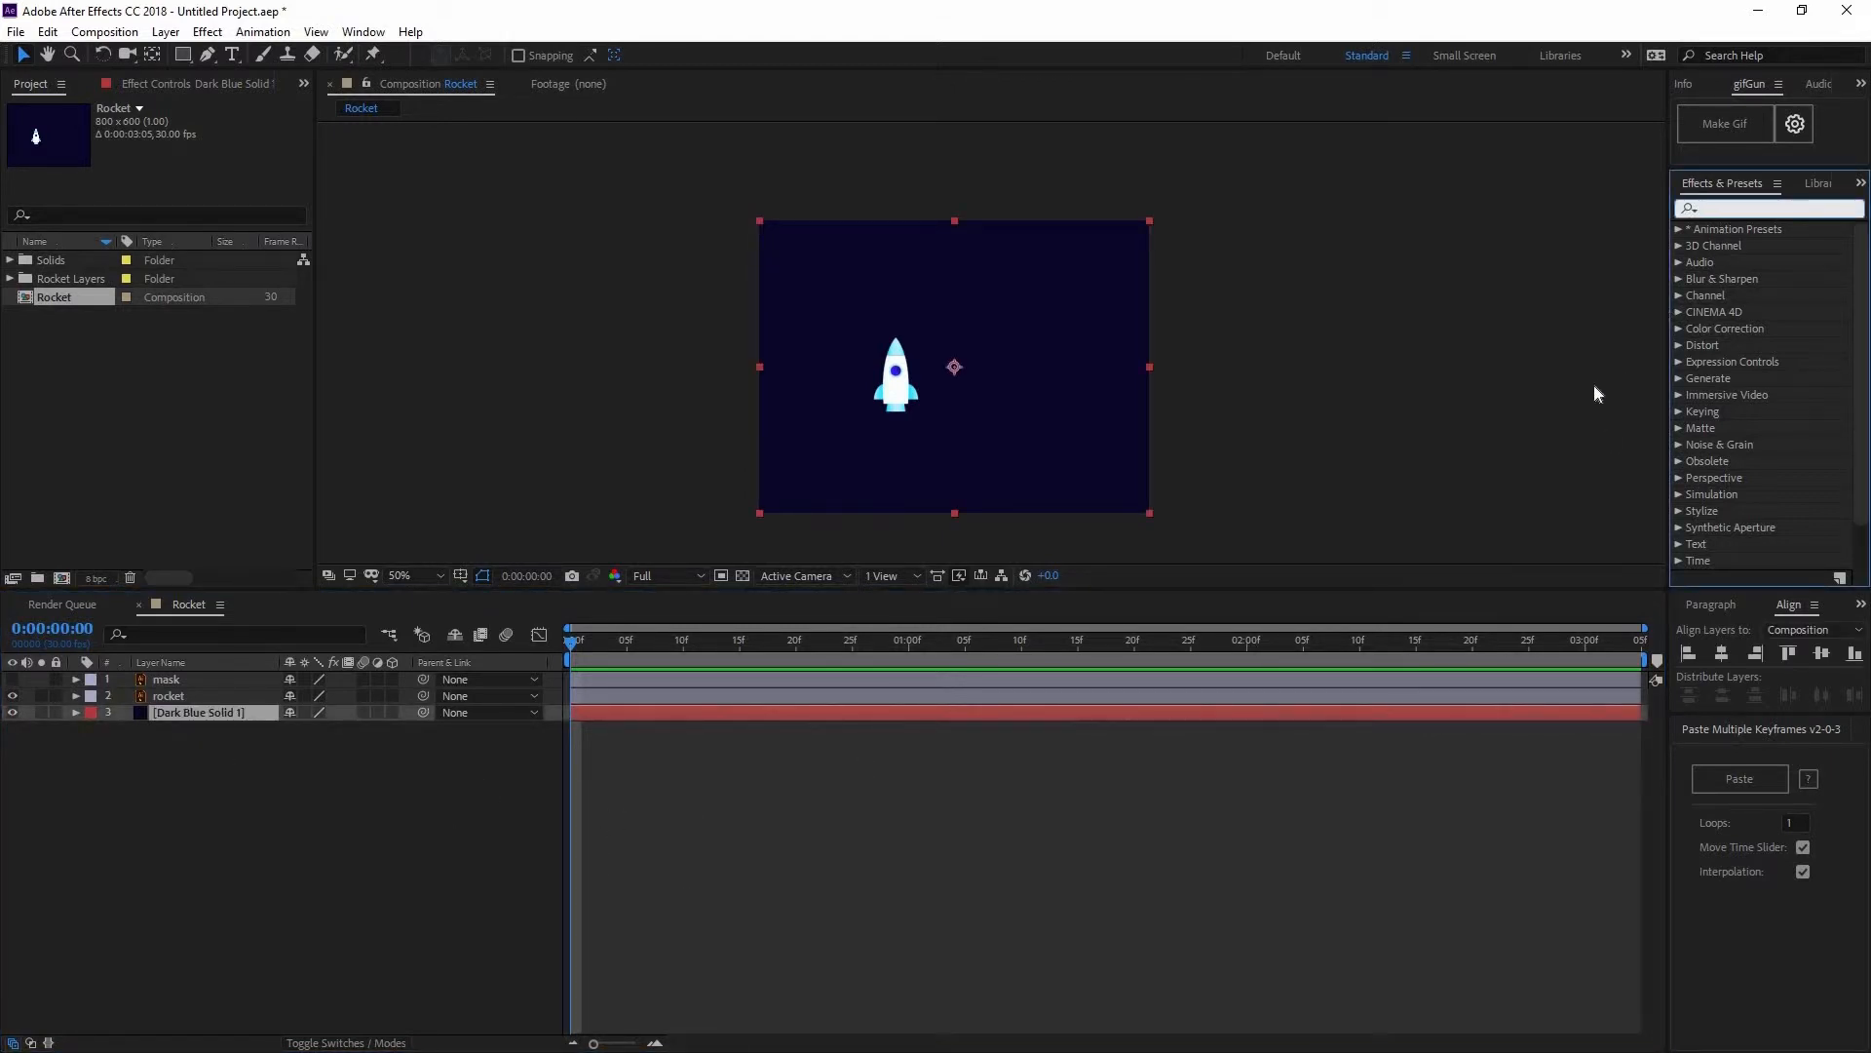
{"action": "type", "text": "cc sta"}
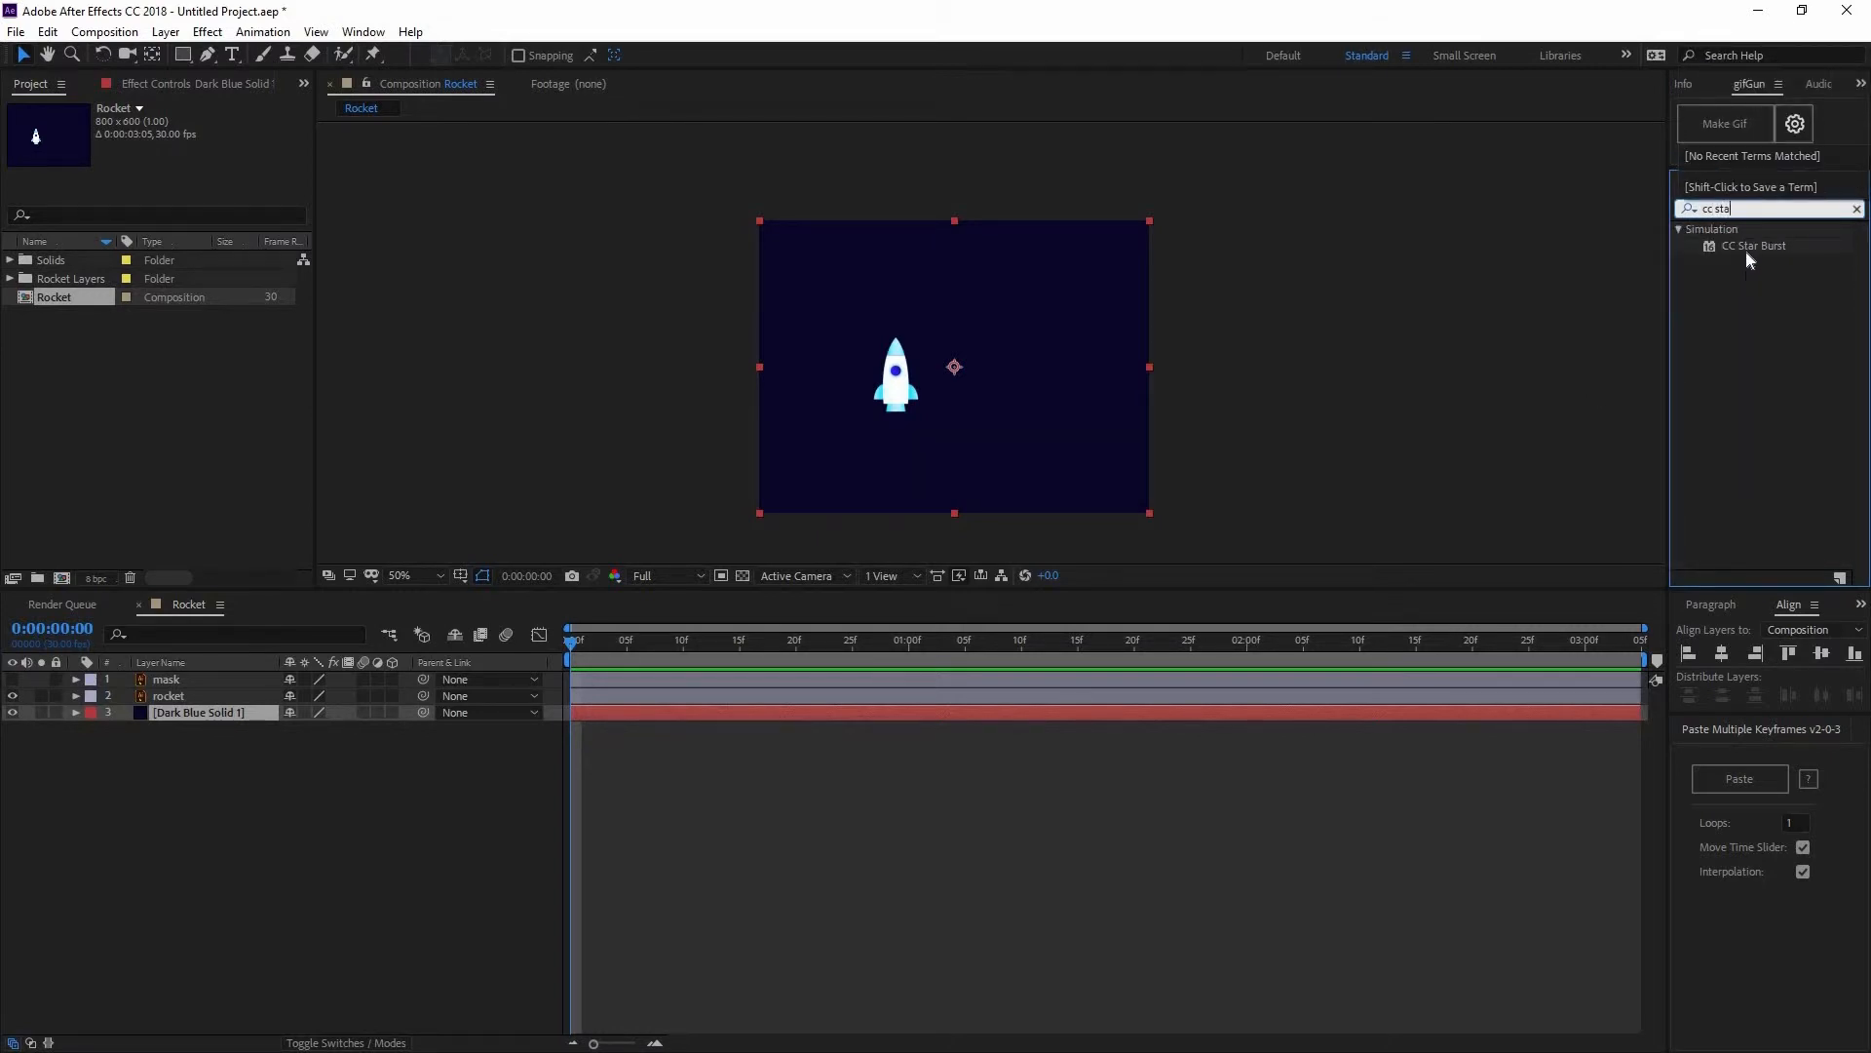
- Try the CC Star Burst effect on the dark blue solid and undo it
{"action": "left_click_drag", "start_coordinate": [1768, 243], "coordinate": [657, 720]}
{"action": "scroll", "coordinate": [991, 343], "scroll_direction": "up", "scroll_amount": 2}
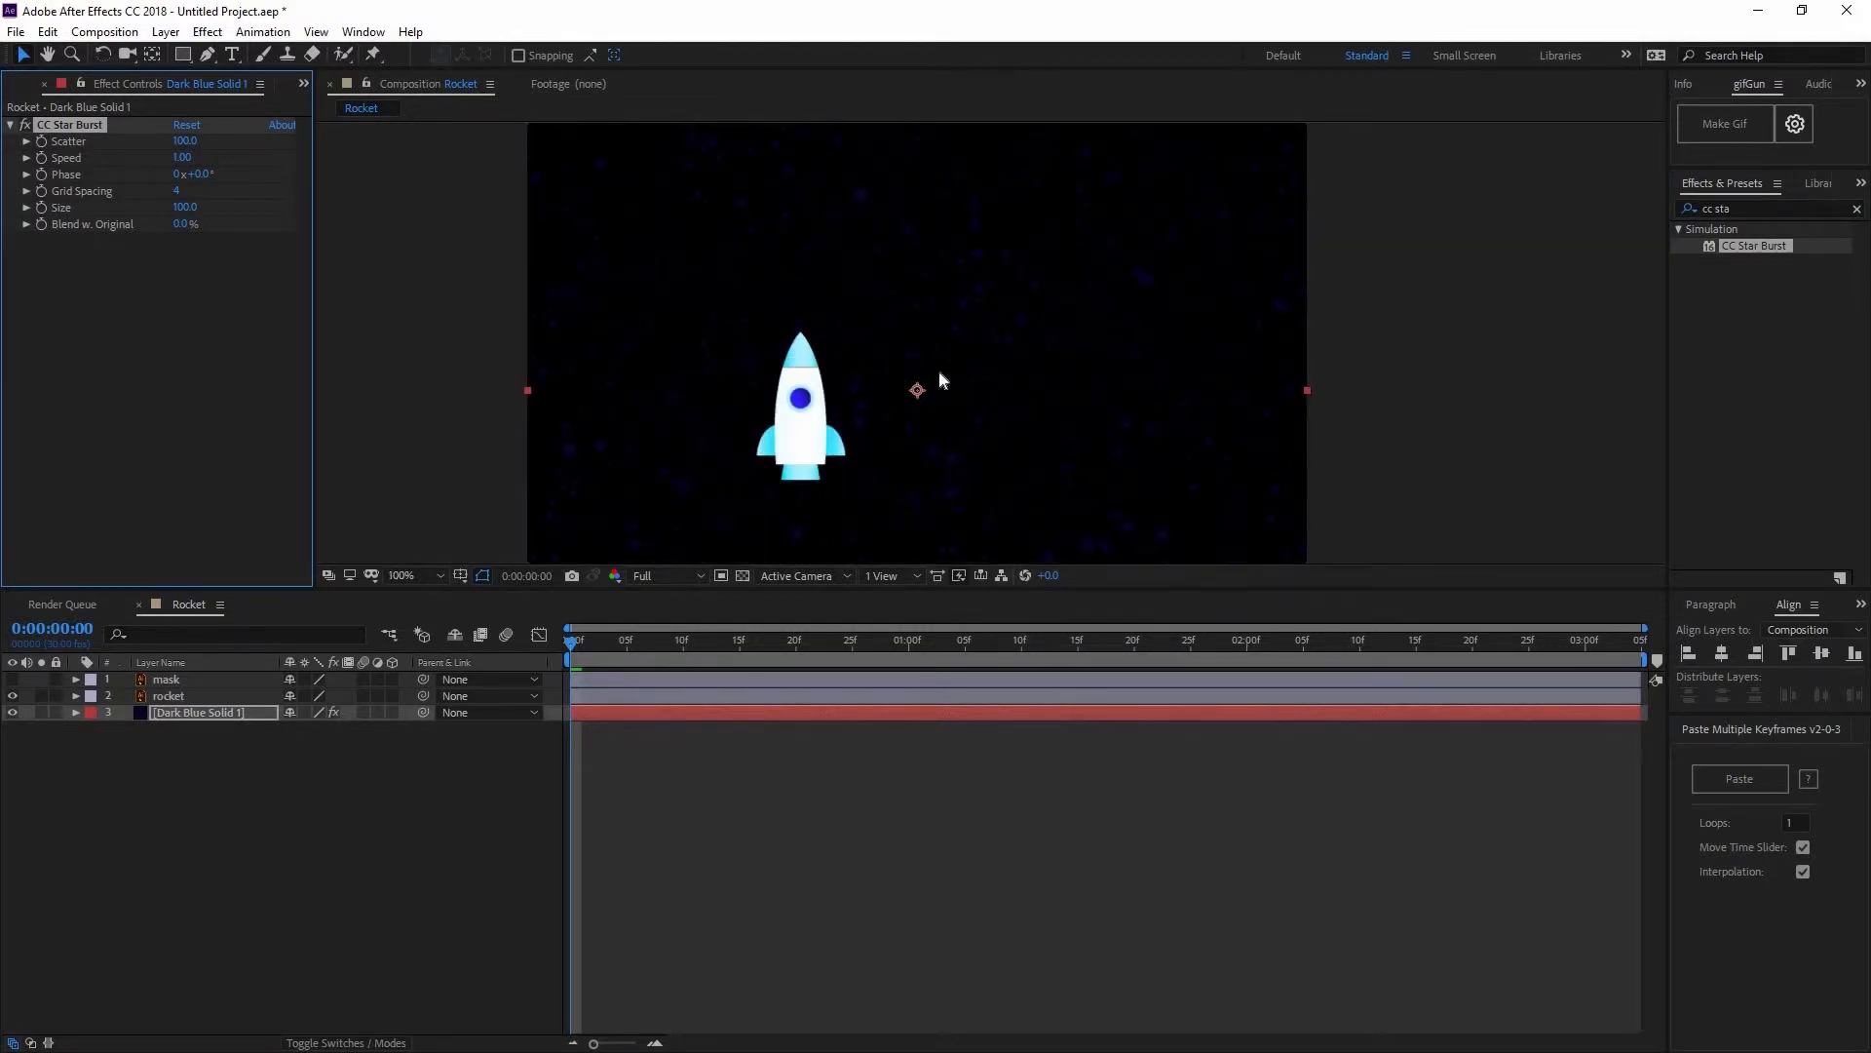
{"action": "key", "text": "ctrl+z"}
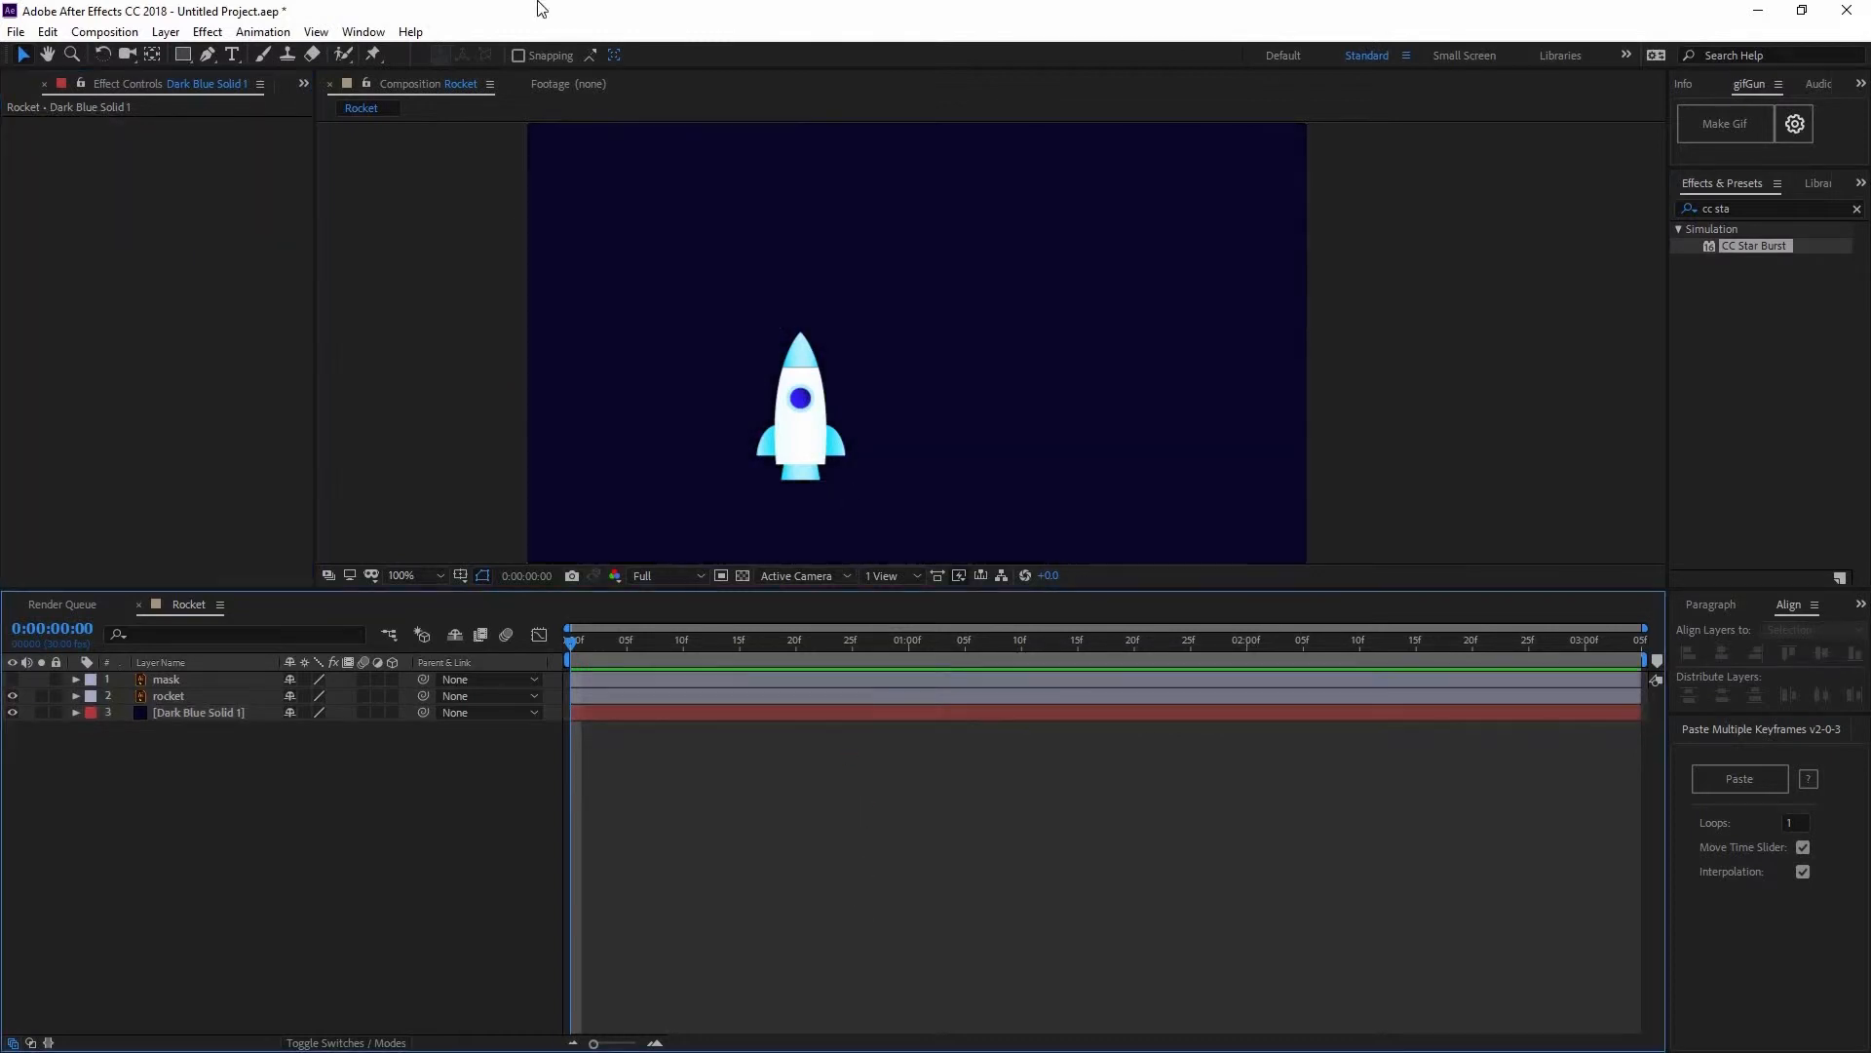
- Create a new 800 x 600 px solid in white
{"action": "left_click", "coordinate": [166, 31]}
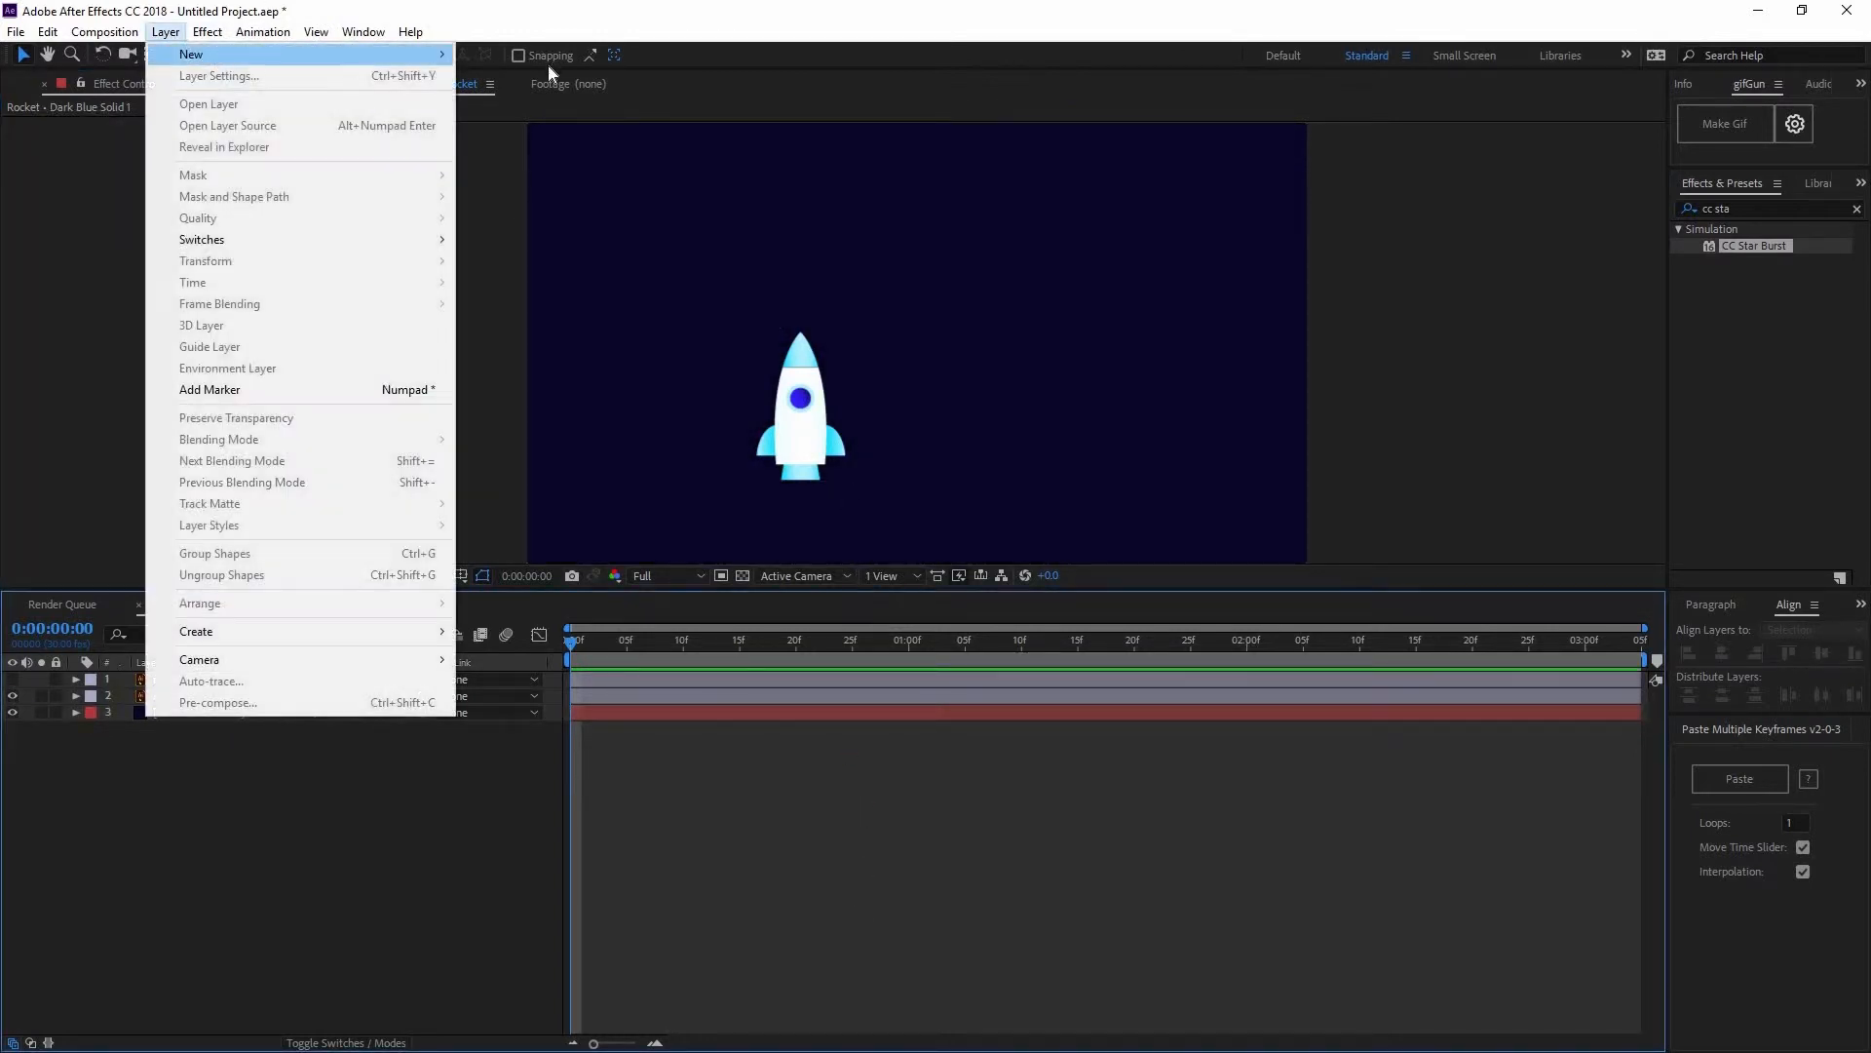
{"action": "left_click", "coordinate": [539, 78]}
{"action": "left_click", "coordinate": [331, 511]}
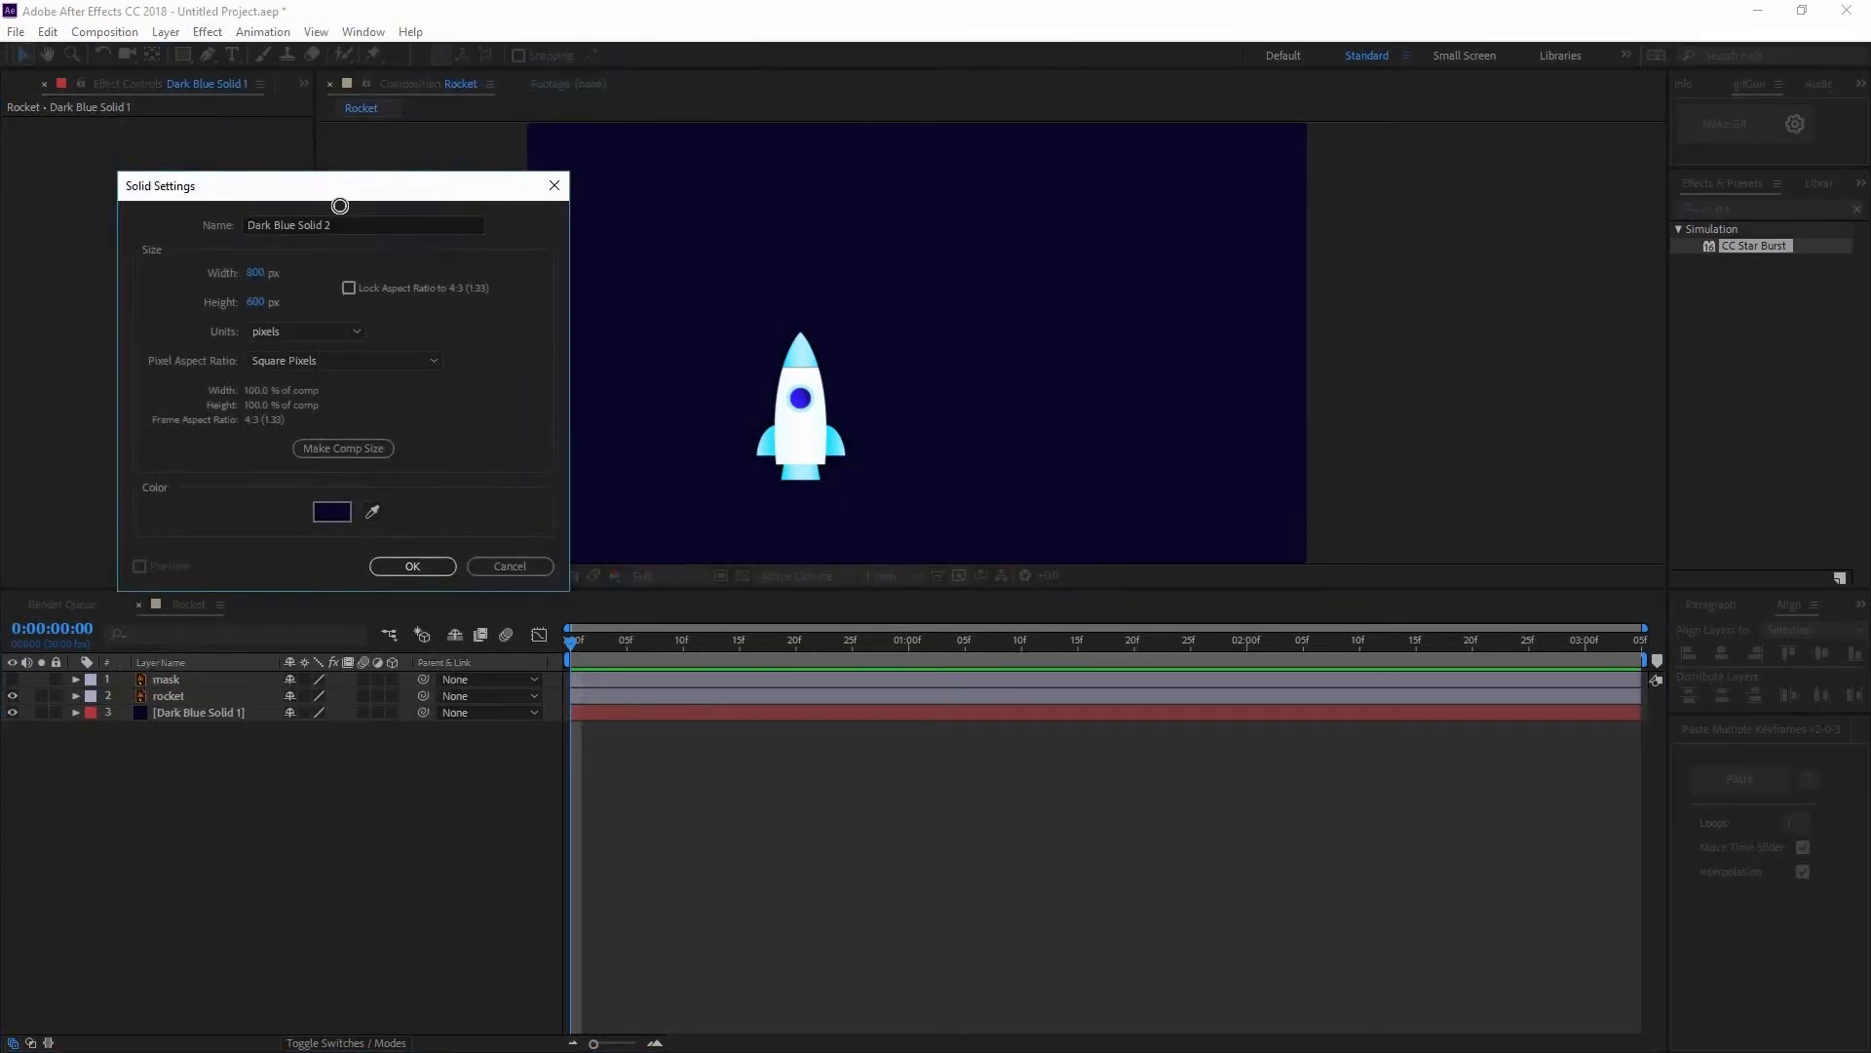
{"action": "left_click_drag", "start_coordinate": [340, 206], "coordinate": [234, 129]}
{"action": "left_click", "coordinate": [669, 141]}
{"action": "left_click", "coordinate": [412, 566]}
- Apply CC Star Burst to the white solid, place it directly below the rocket layer, and preview the stars
{"action": "left_click_drag", "start_coordinate": [1745, 247], "coordinate": [1041, 616]}
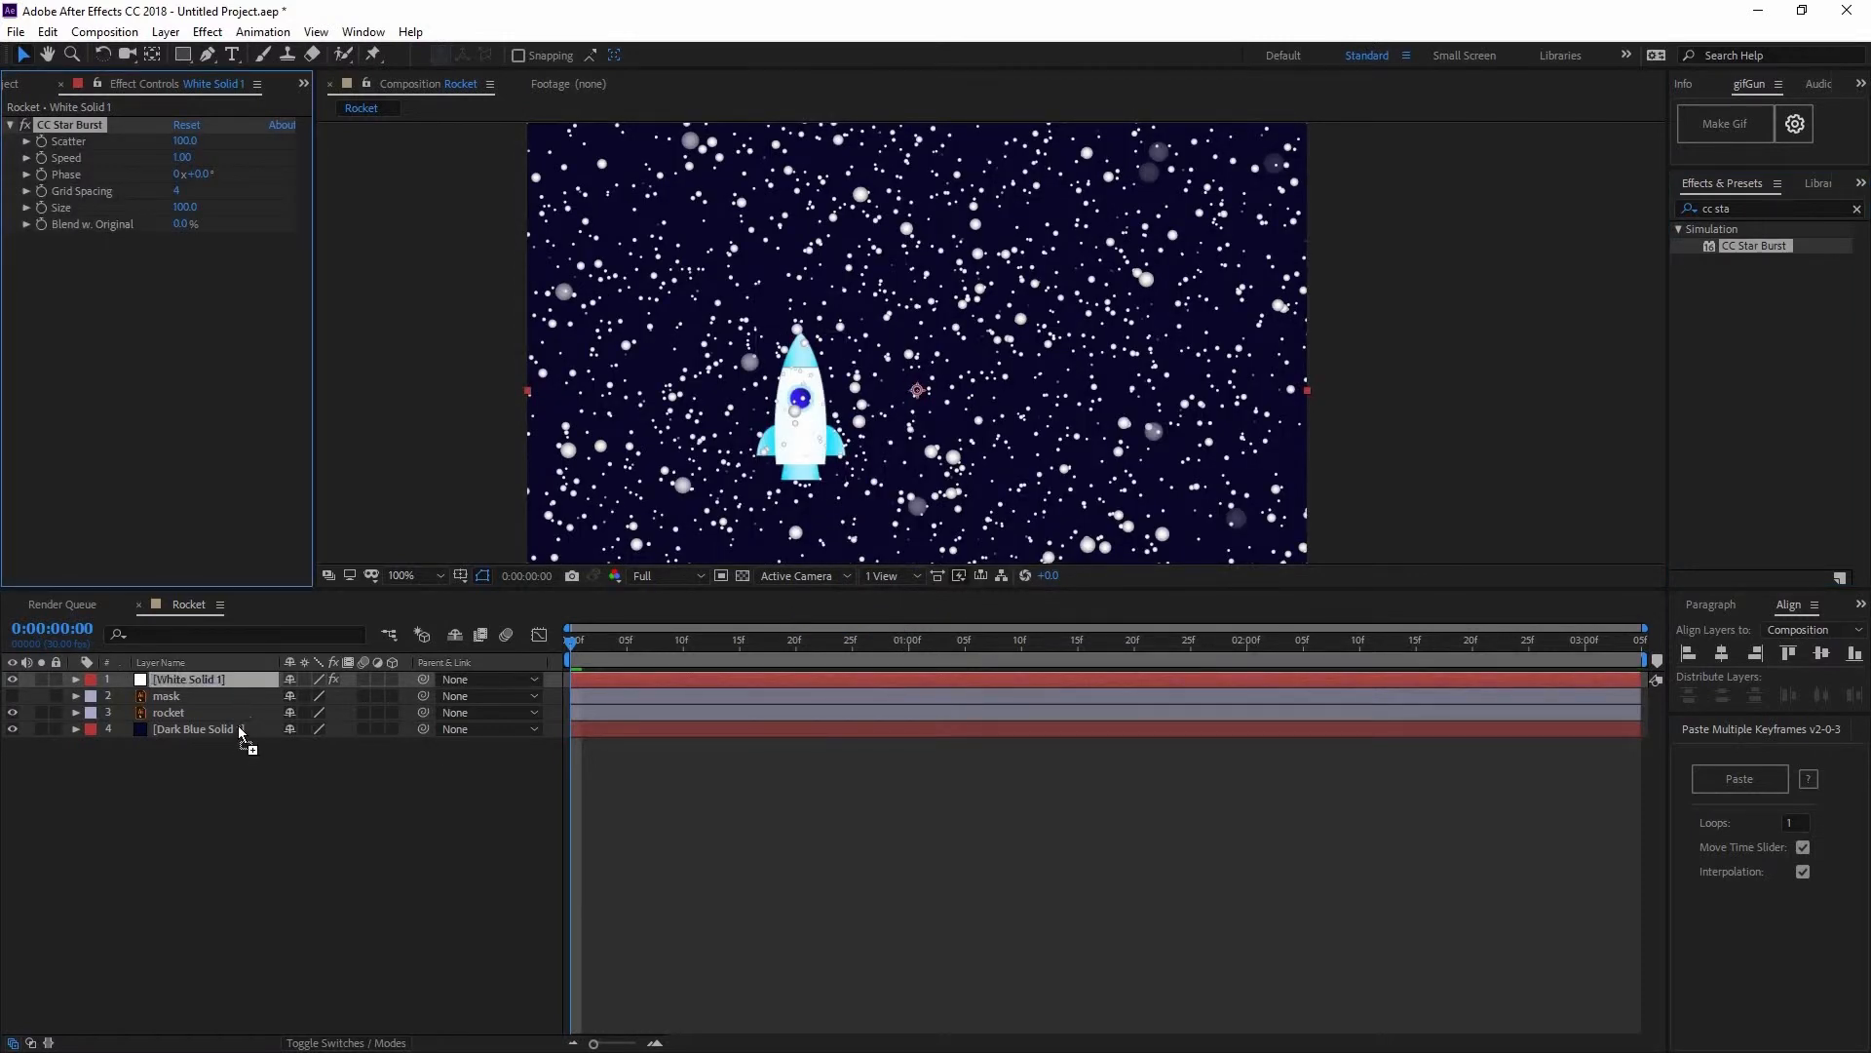
{"action": "left_click_drag", "start_coordinate": [237, 725], "coordinate": [252, 727]}
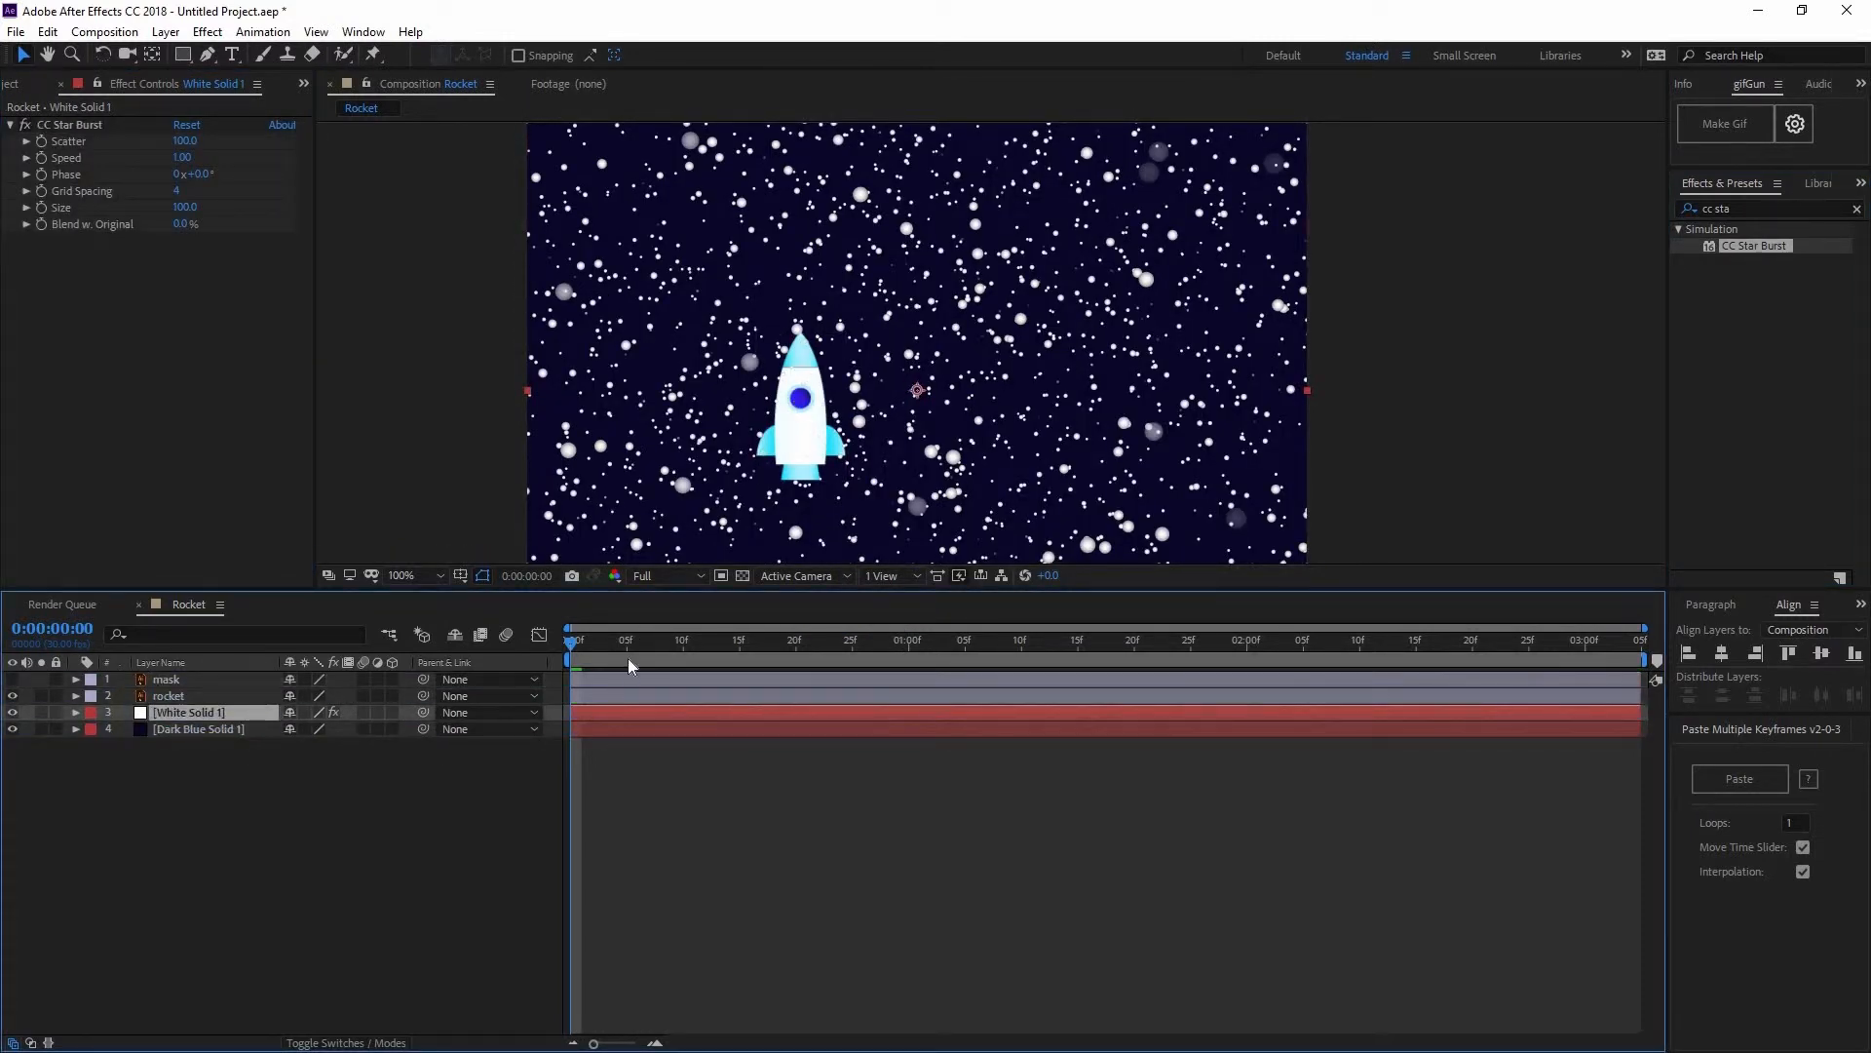
{"action": "key", "text": "space"}
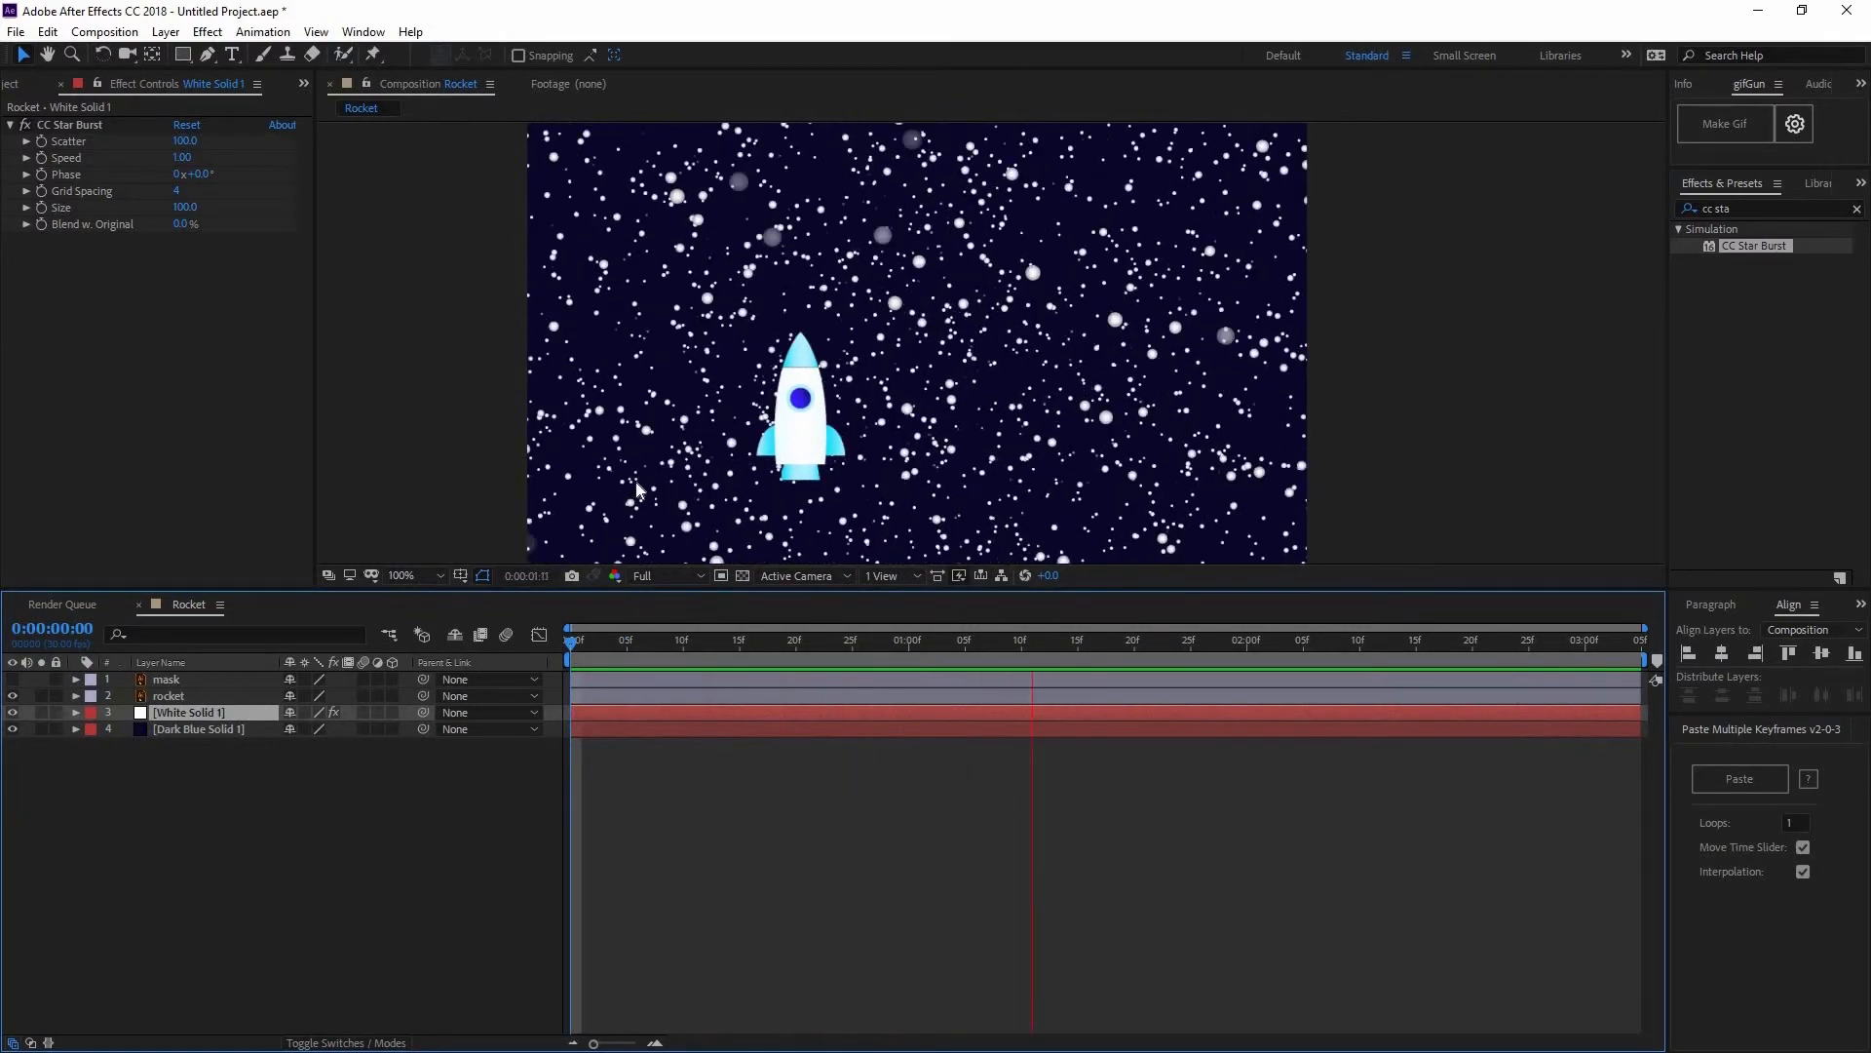
{"action": "key", "text": "space"}
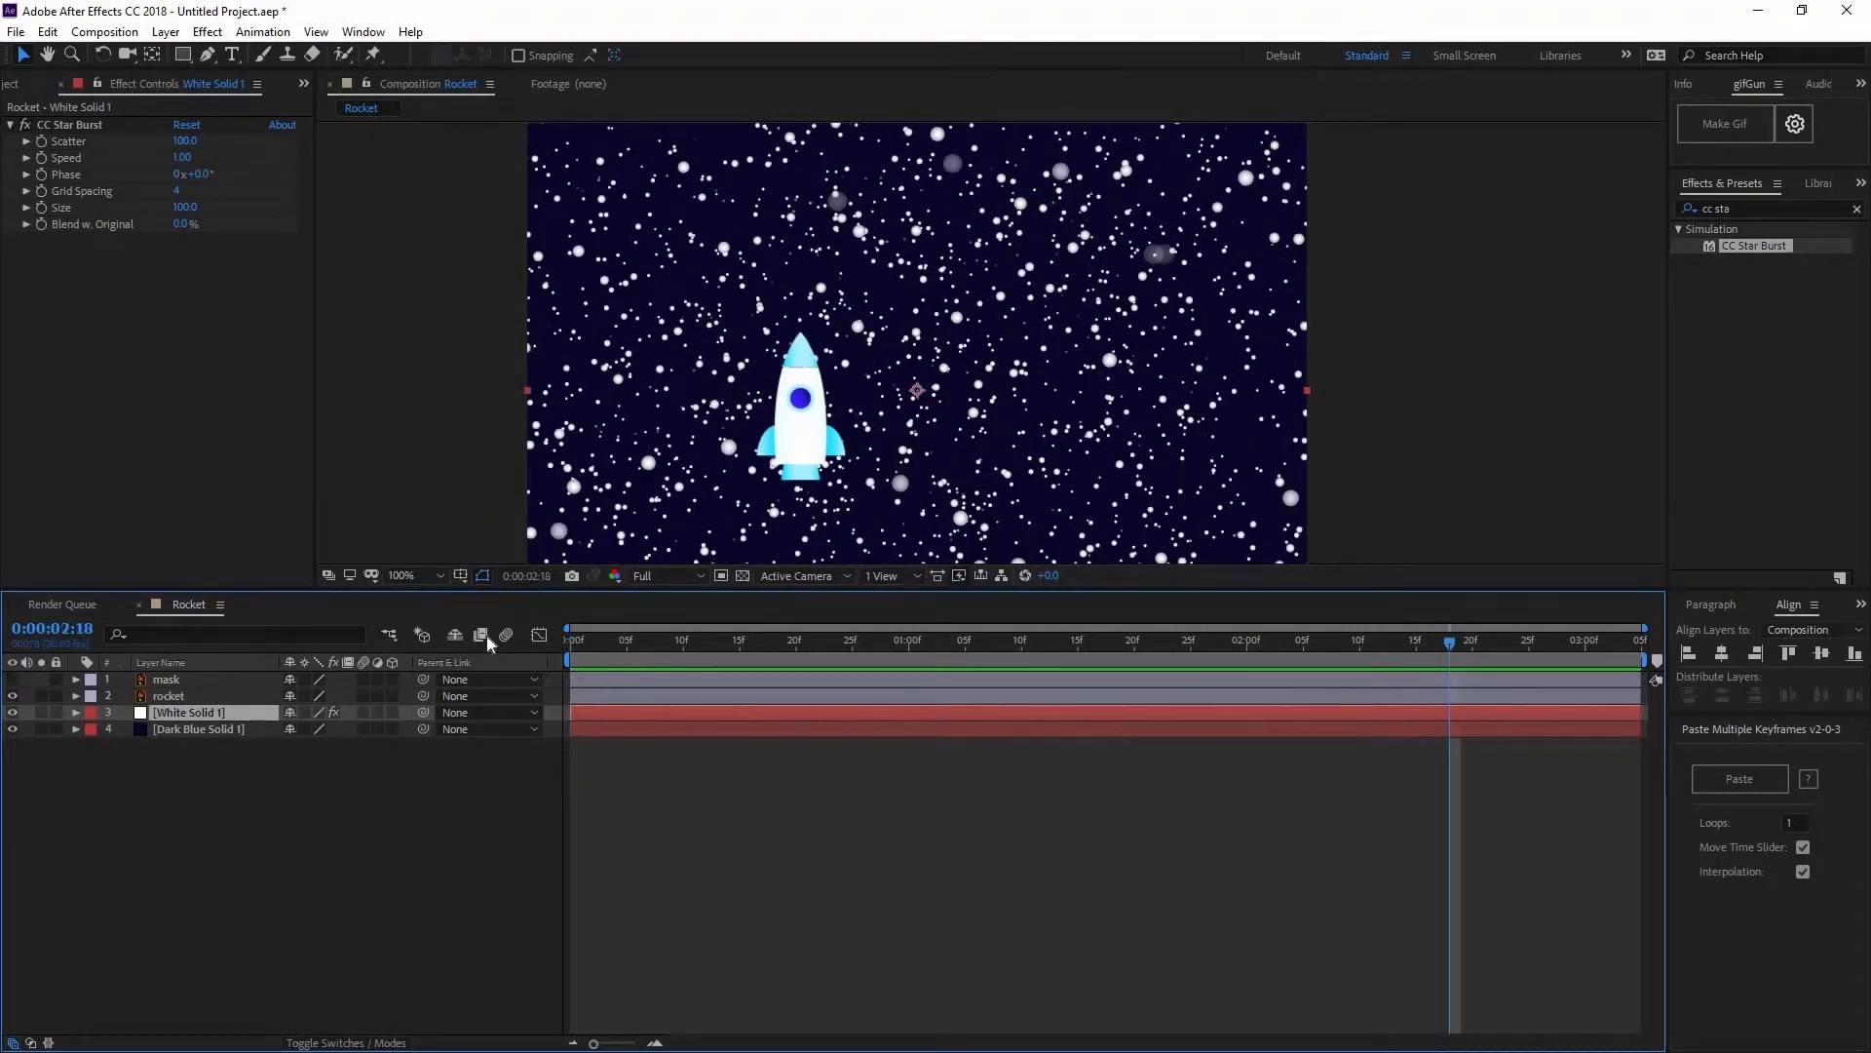
- Set the star effect's Scatter to 360 and Speed to 0, and preview the starfield
{"action": "left_click", "coordinate": [186, 142]}
{"action": "type", "text": "360"}
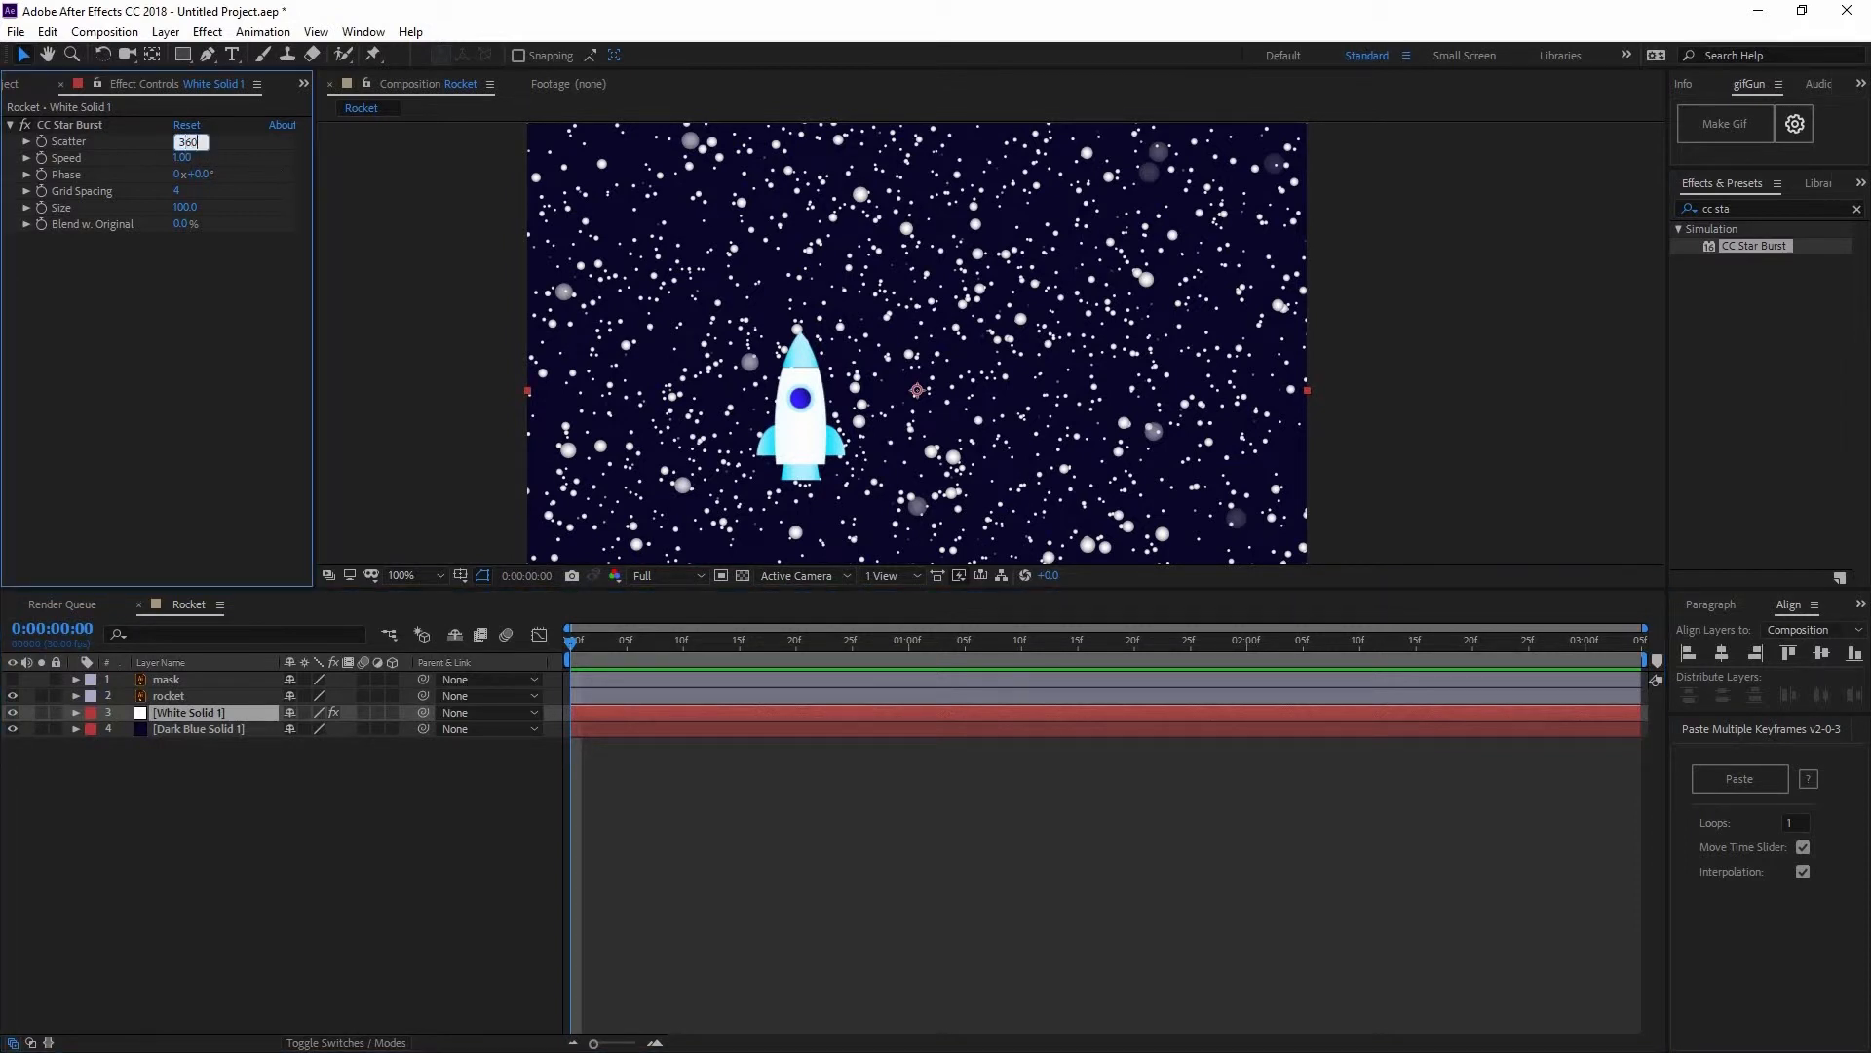
{"action": "key", "text": "Return"}
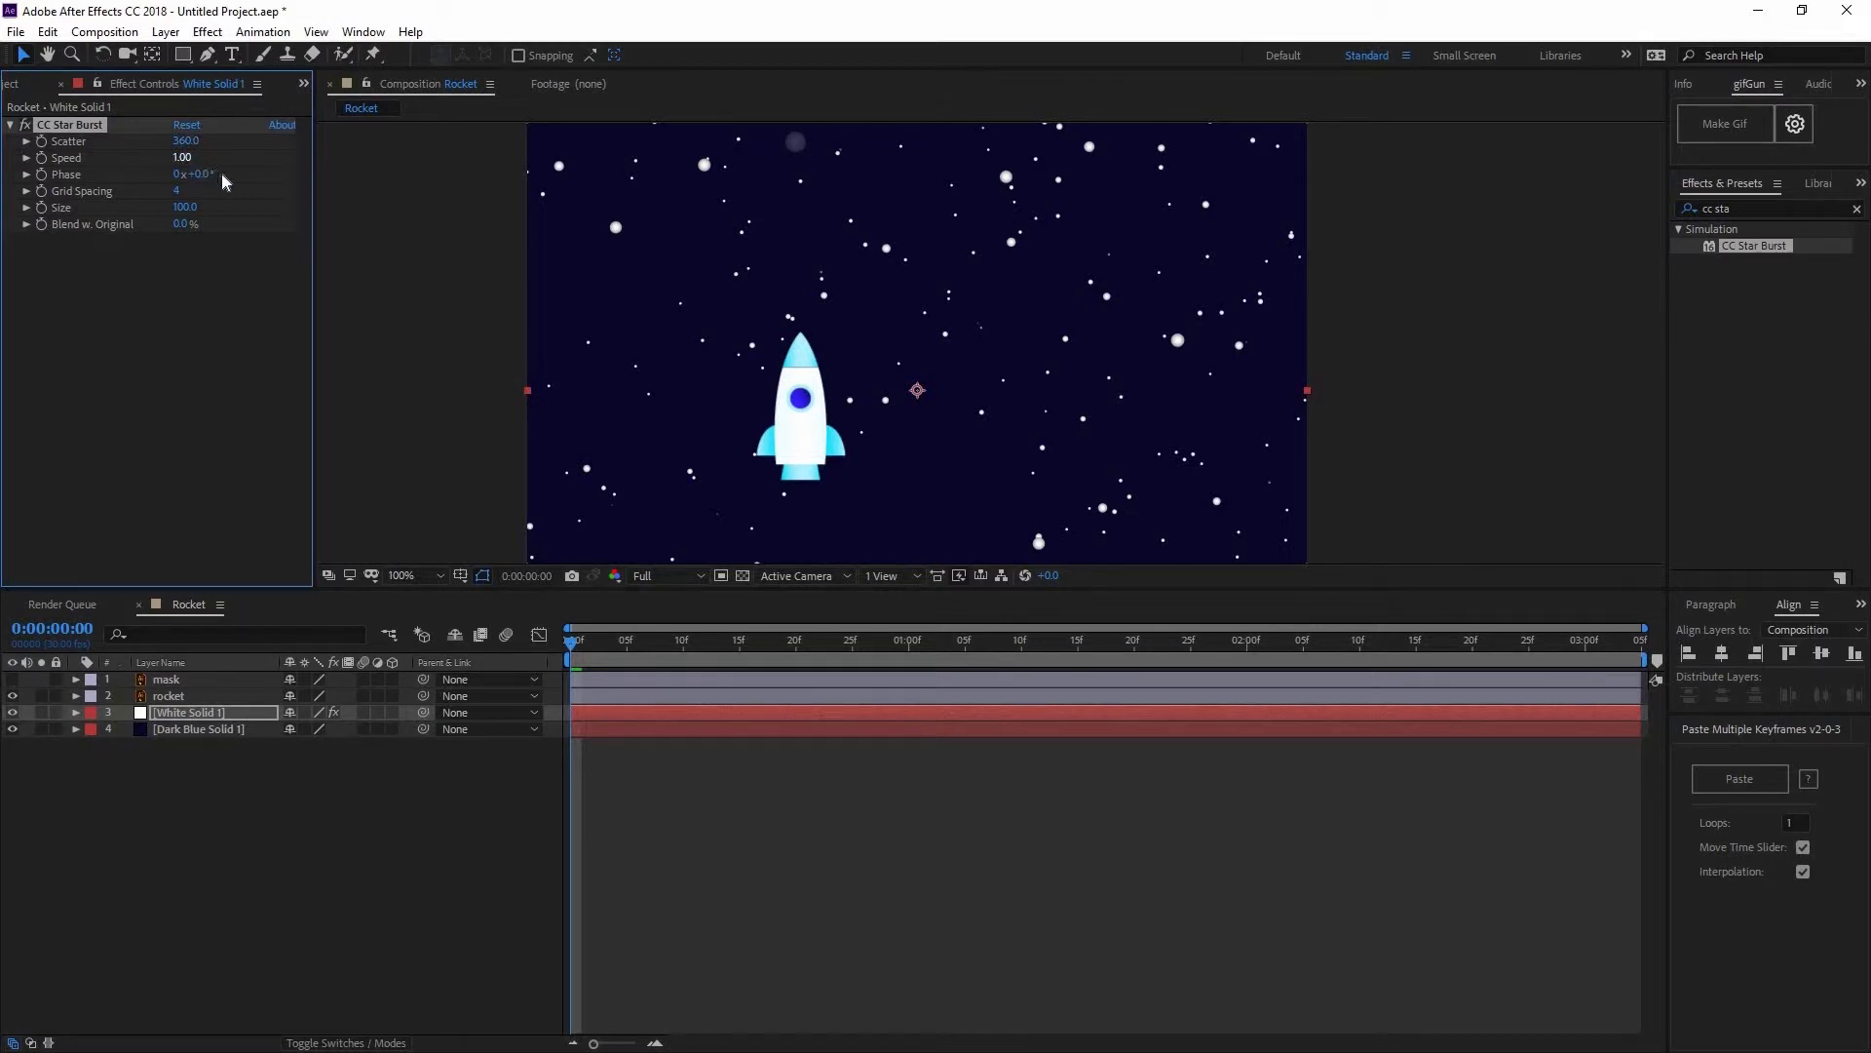
{"action": "left_click", "coordinate": [182, 159]}
{"action": "type", "text": "0"}
{"action": "key", "text": "Return"}
{"action": "left_click", "coordinate": [694, 788]}
{"action": "key", "text": "space"}
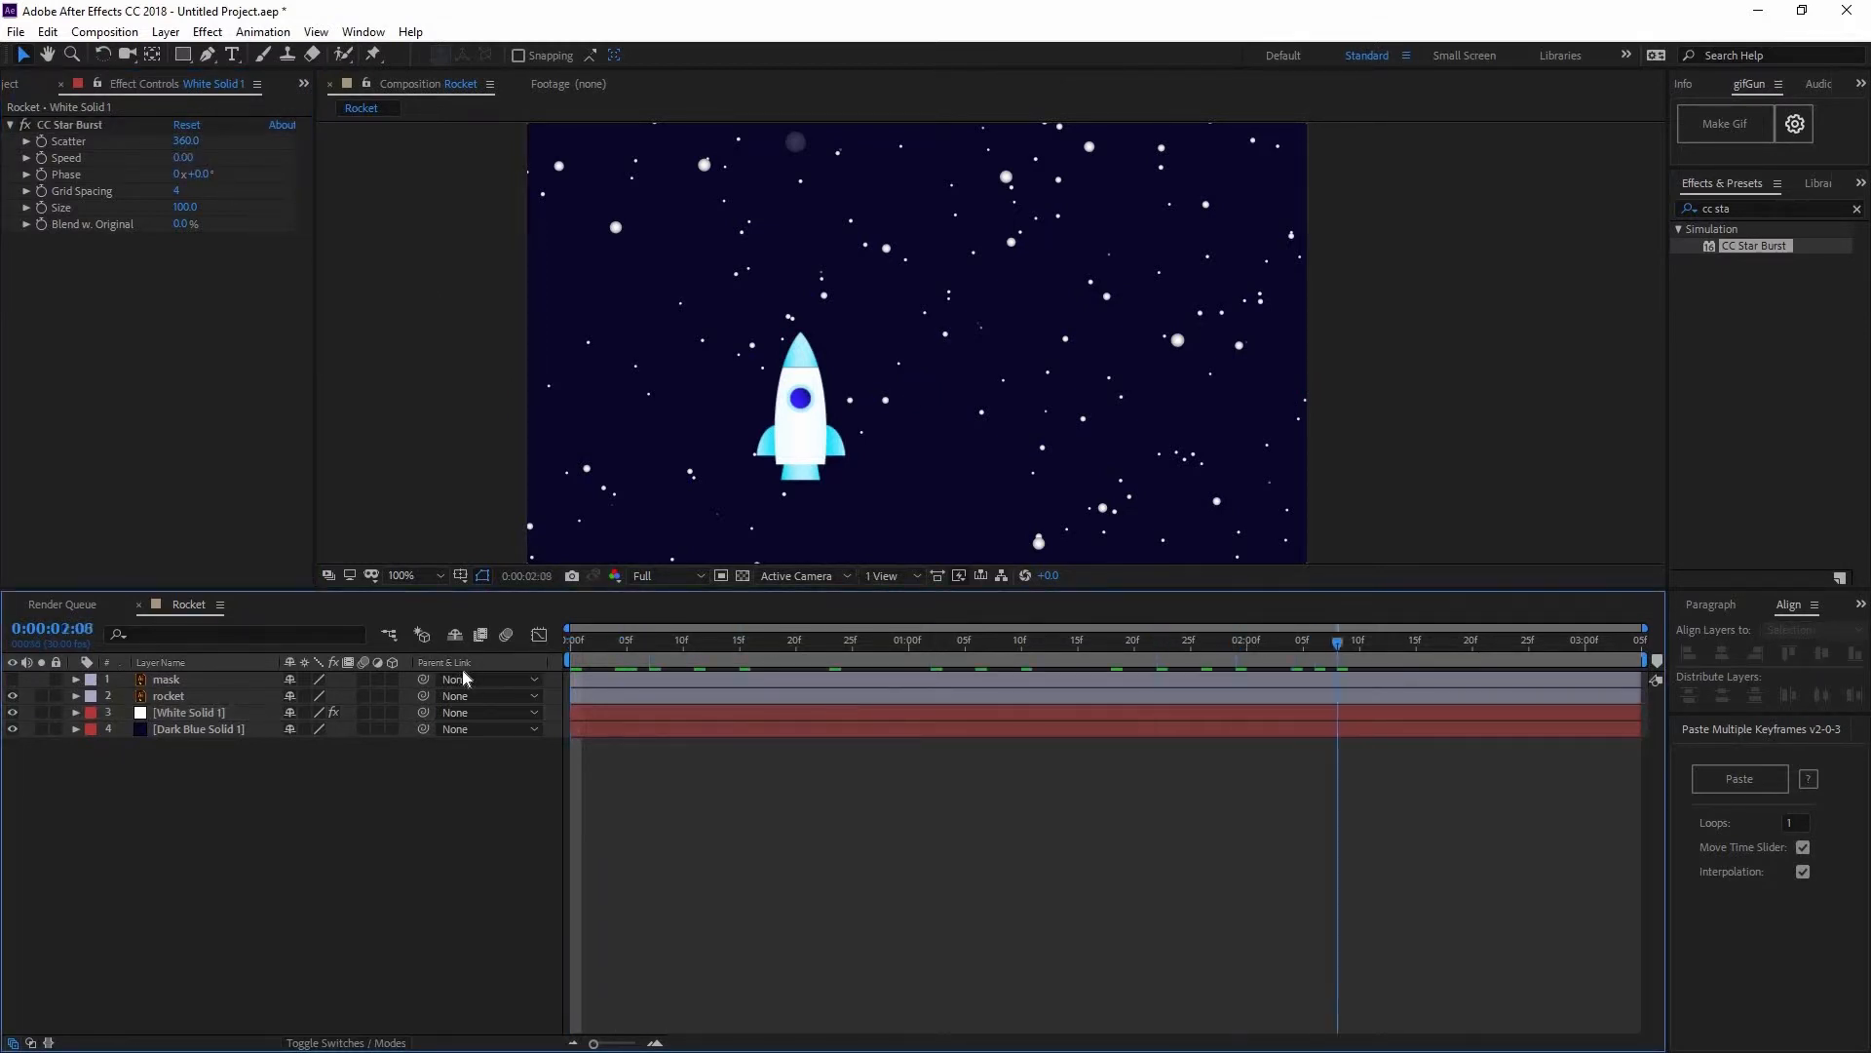
{"action": "key", "text": "space"}
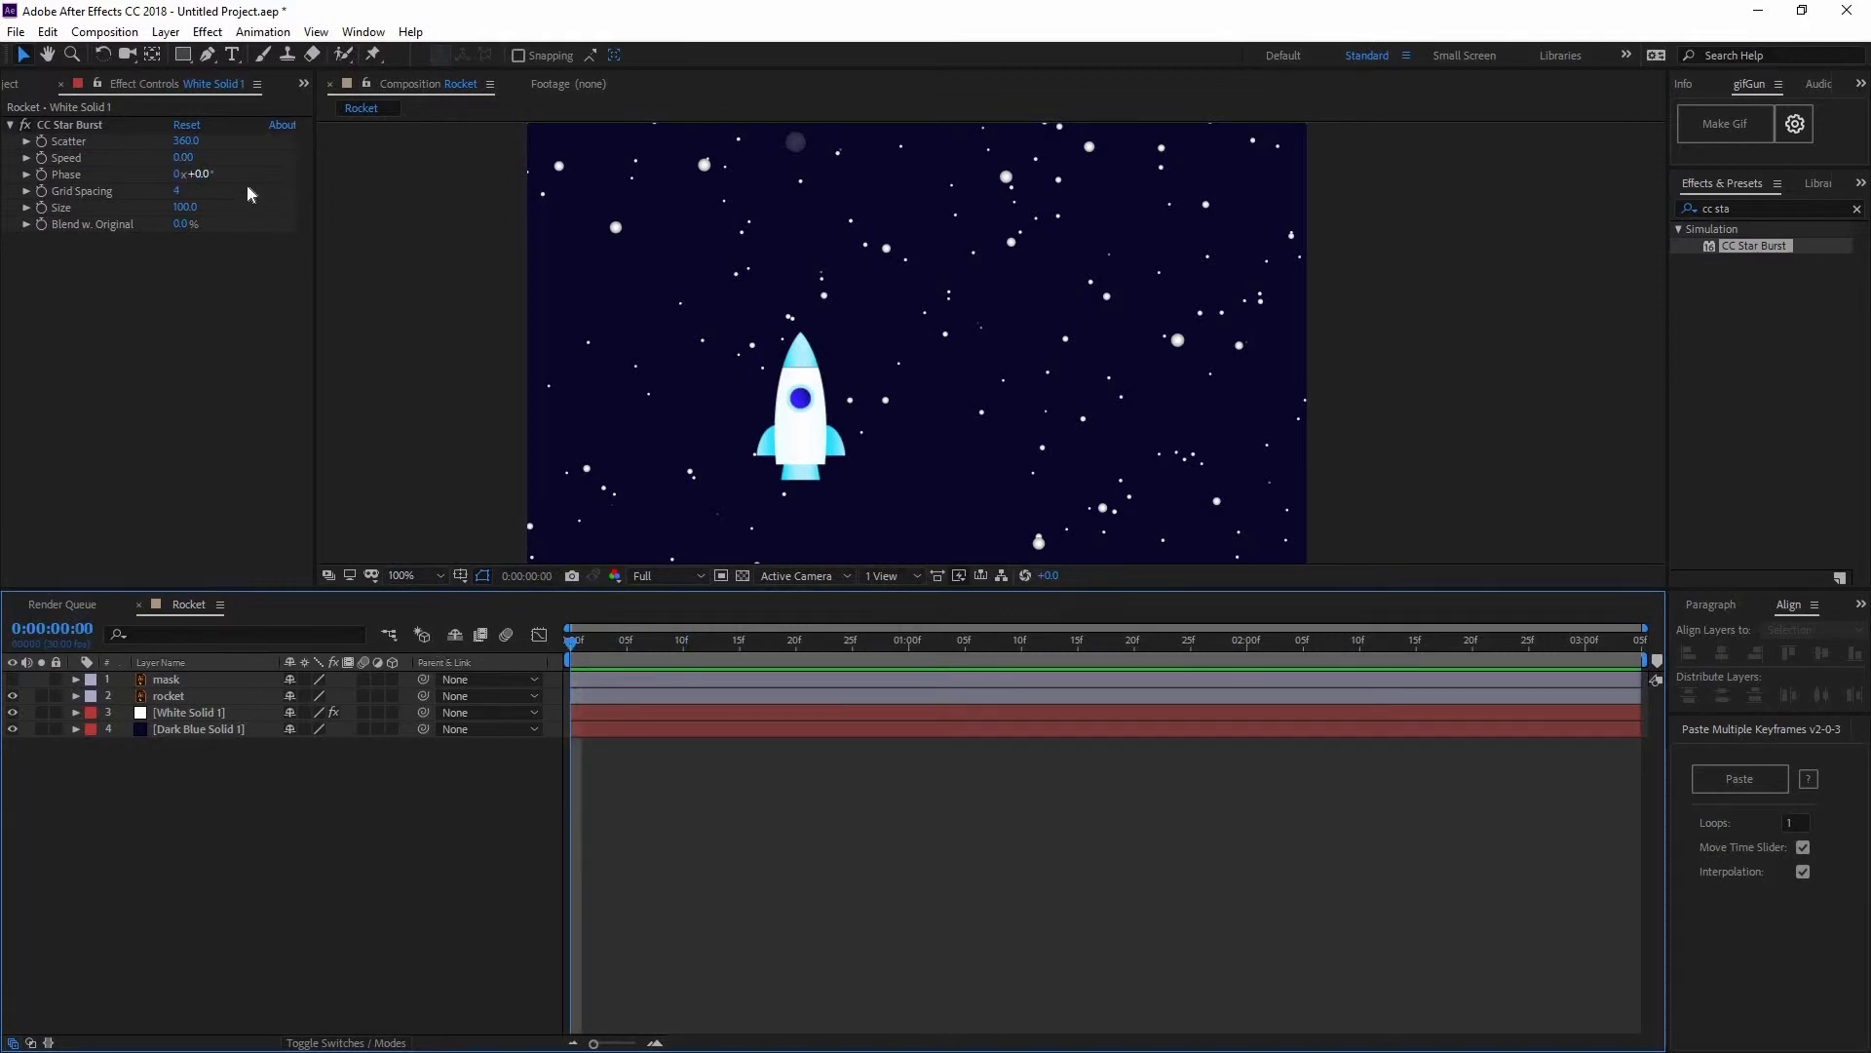
- Set the CC Star Burst Grid Spacing to 2 and check the denser starfield around the rocket
{"action": "left_click", "coordinate": [176, 191]}
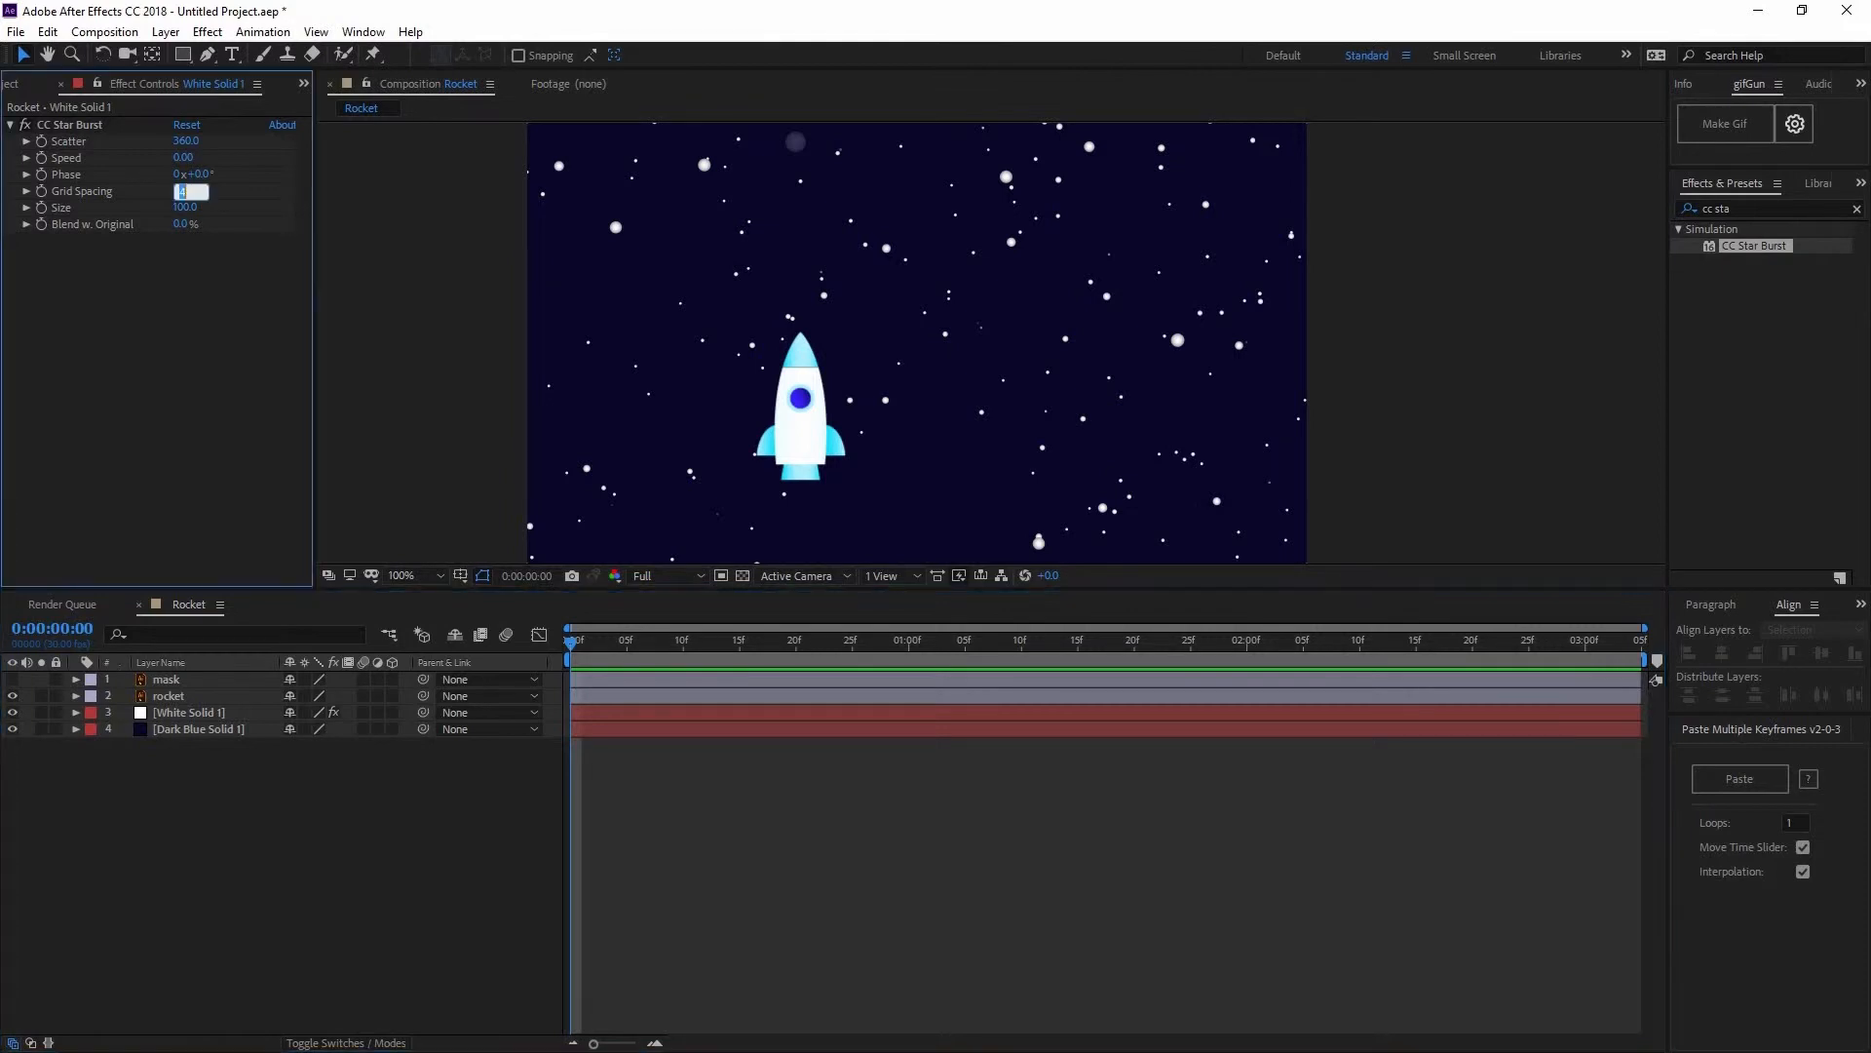
{"action": "type", "text": "2"}
{"action": "key", "text": "Return"}
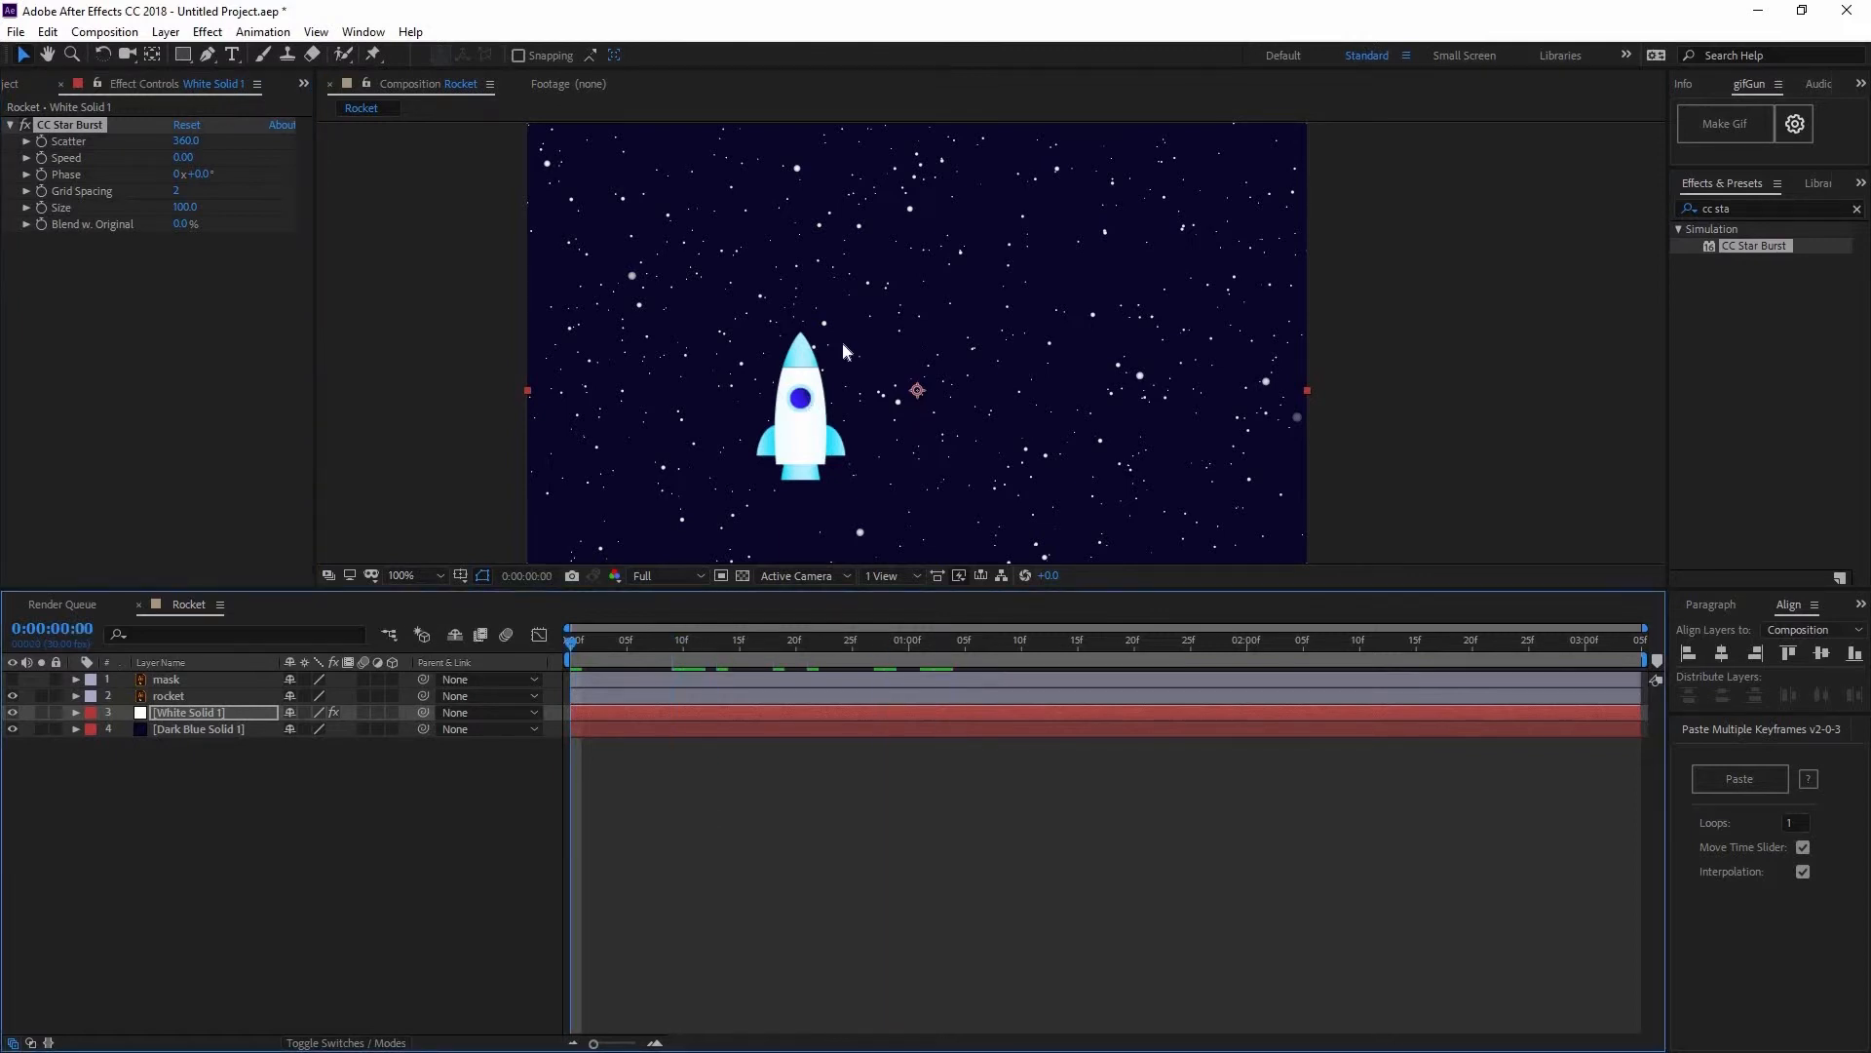
{"action": "scroll", "coordinate": [991, 380], "scroll_direction": "down", "scroll_amount": 2}
{"action": "scroll", "coordinate": [908, 423], "scroll_direction": "up", "scroll_amount": 2}
{"action": "left_click", "coordinate": [226, 678]}
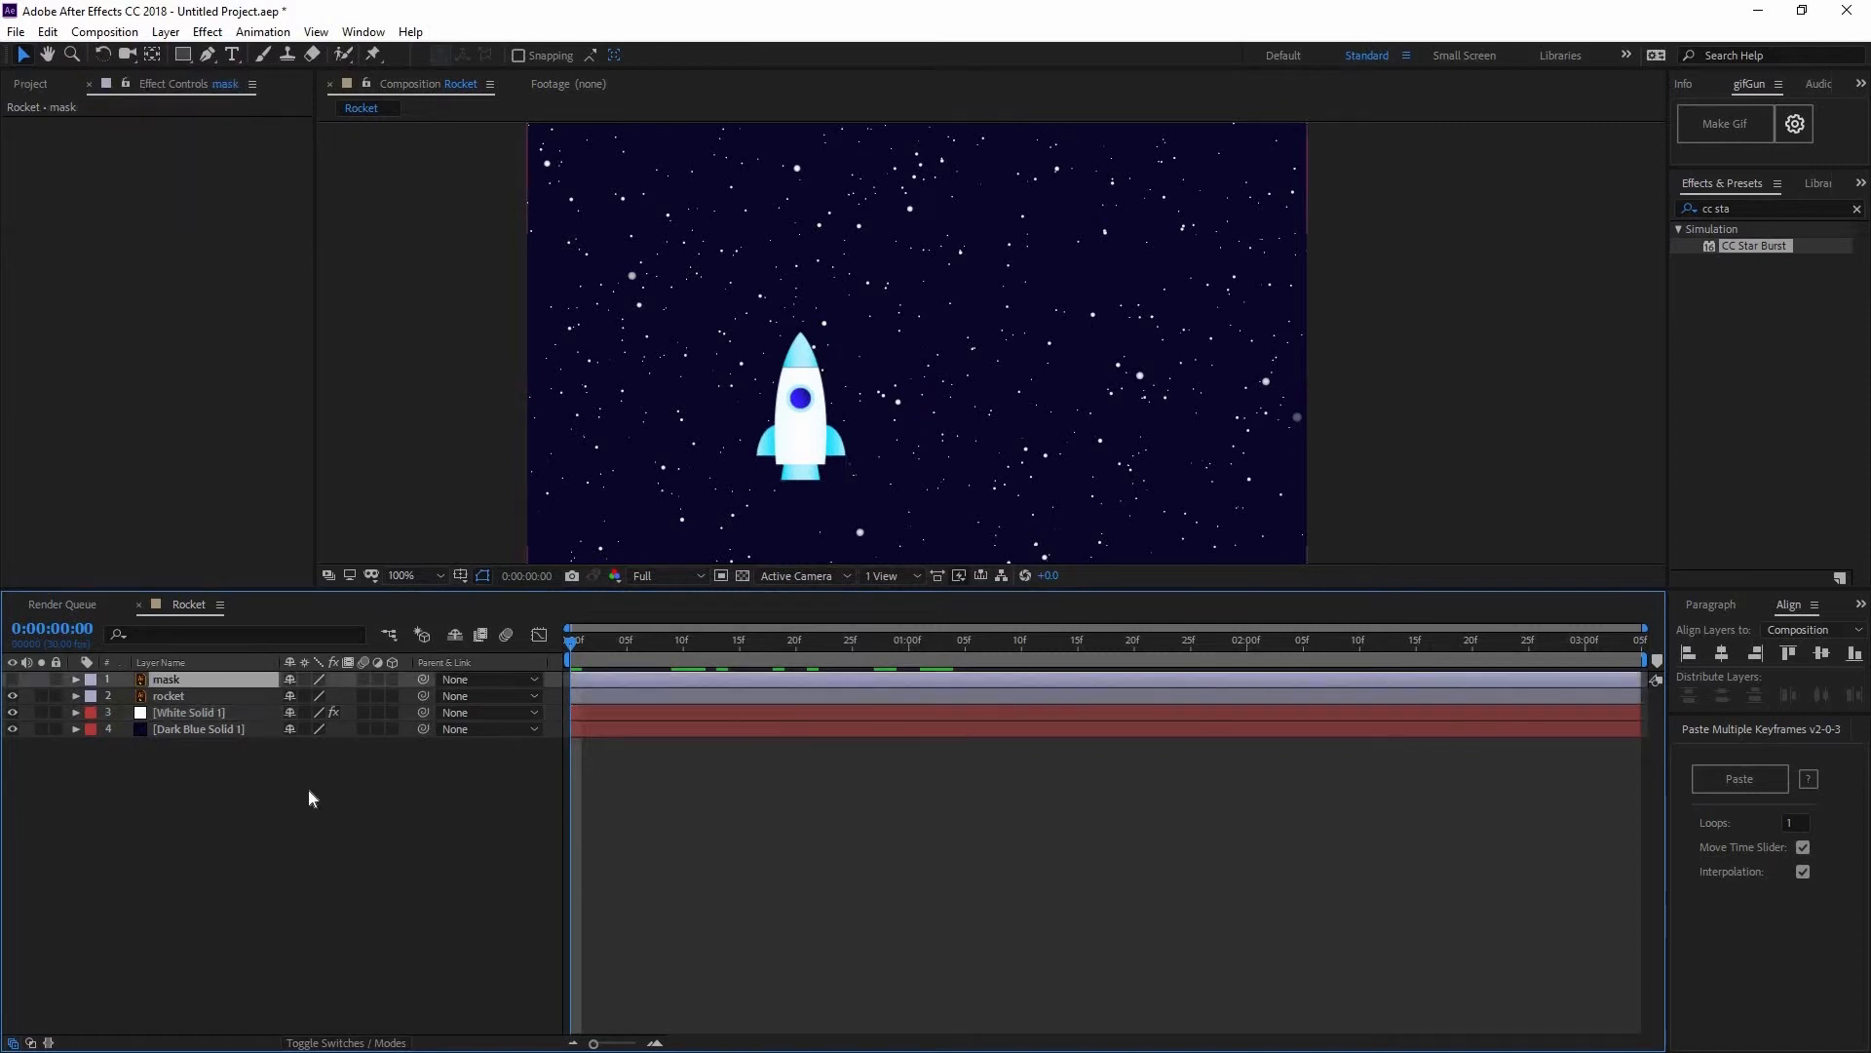
{"action": "left_click", "coordinate": [217, 713]}
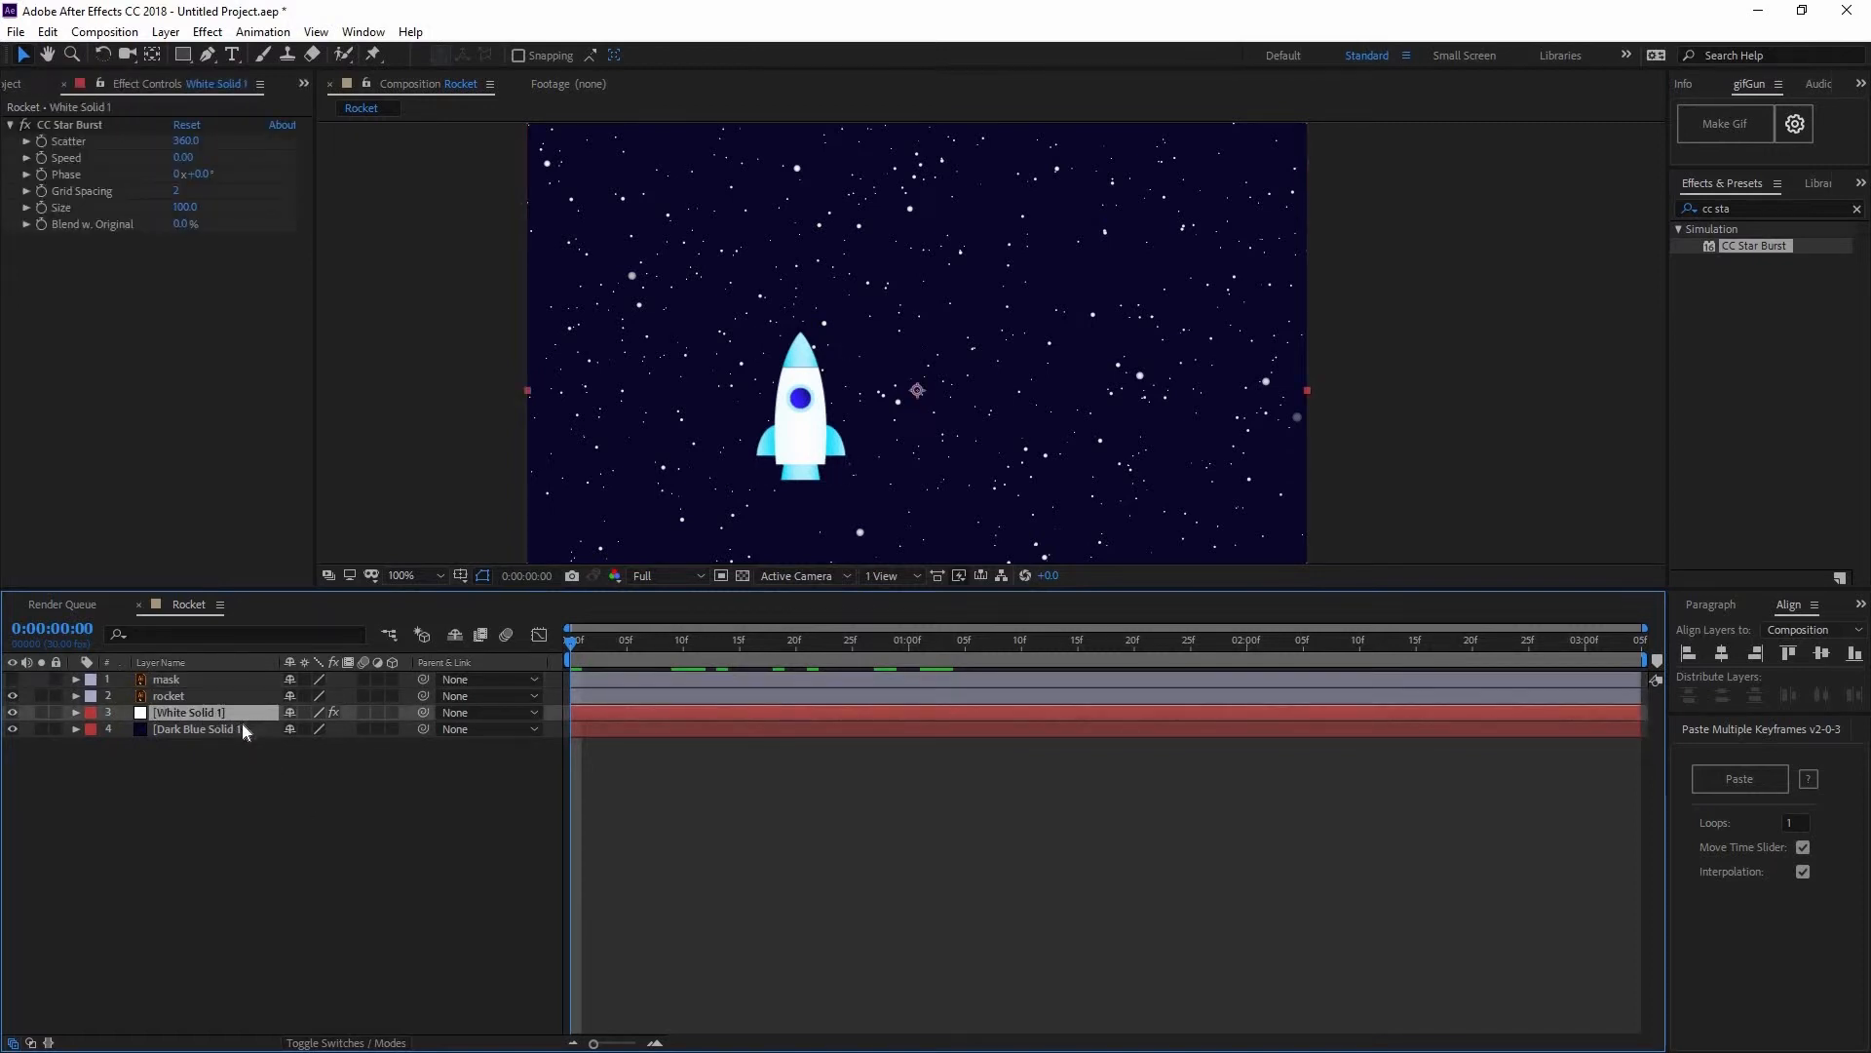
{"action": "left_click", "coordinate": [198, 744]}
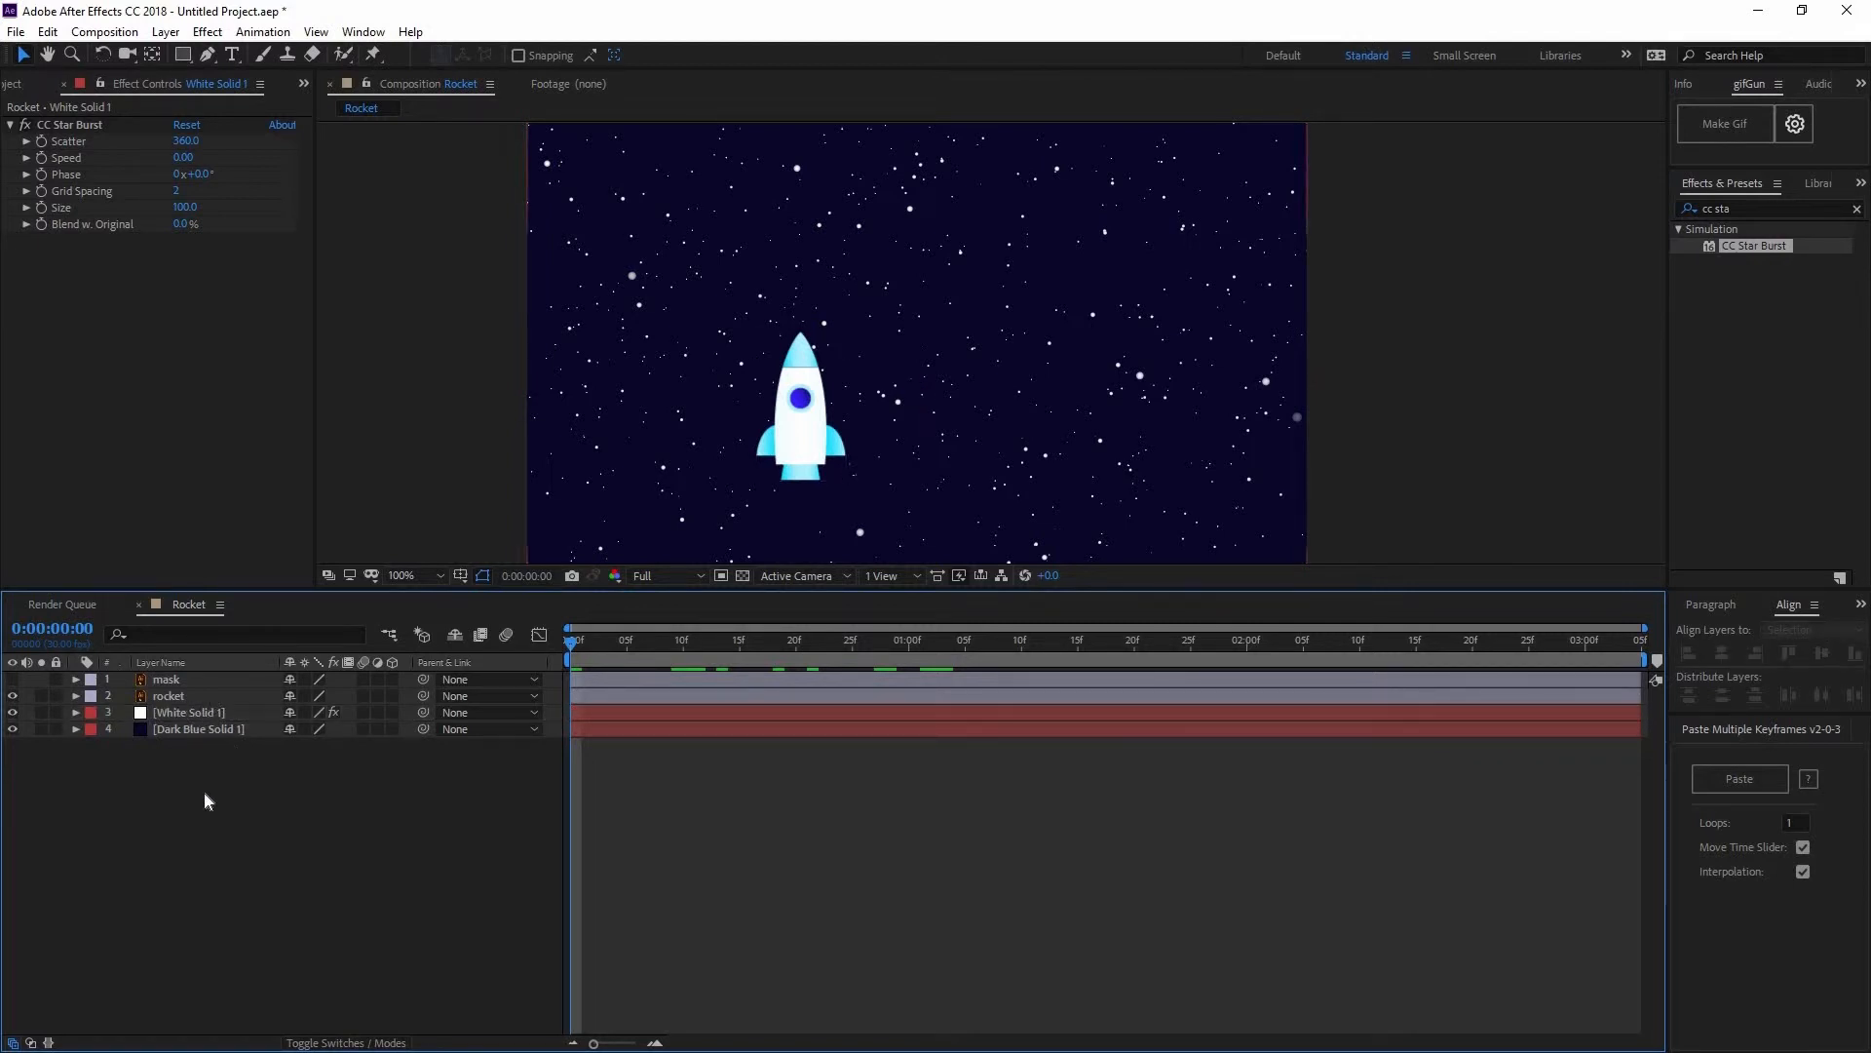
- Add a second instance of White Solid 1 from the project's Solids folder between the rocket layer and the star layer
{"action": "left_click", "coordinate": [17, 84]}
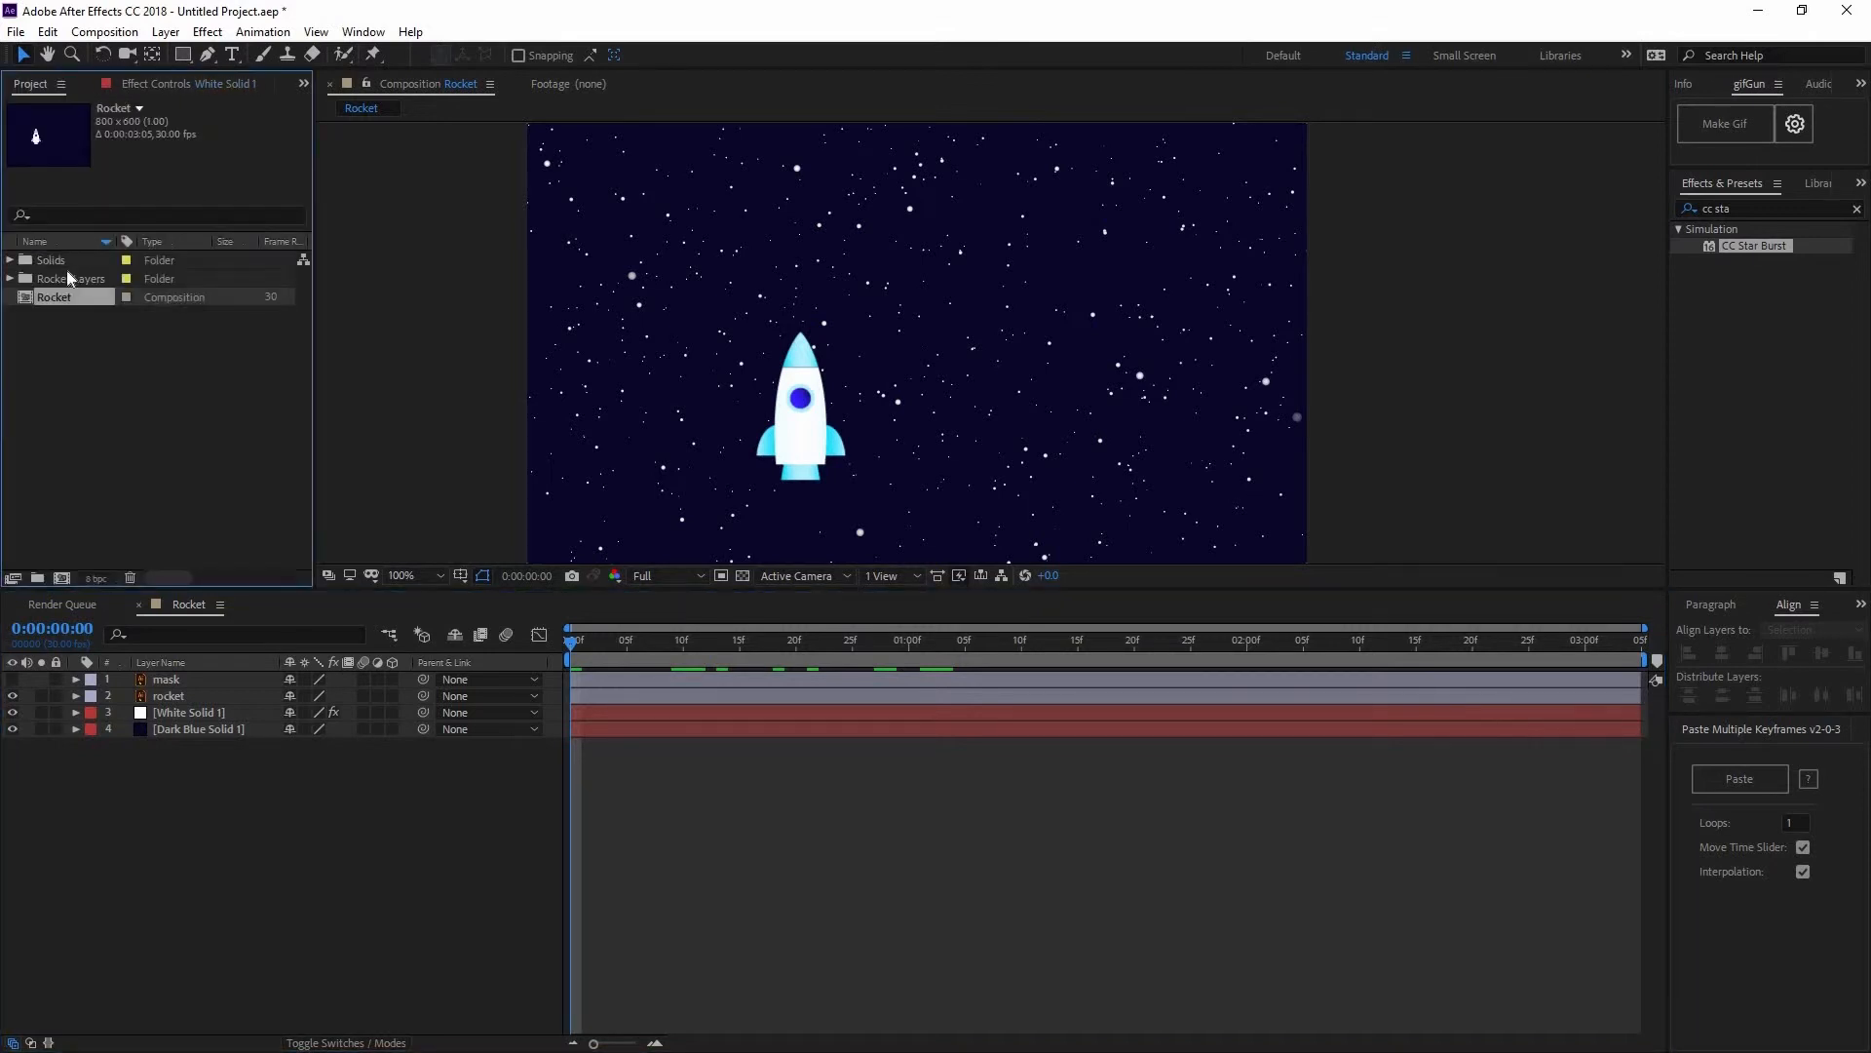
{"action": "left_click", "coordinate": [10, 260]}
{"action": "left_click_drag", "start_coordinate": [84, 279], "coordinate": [230, 641]}
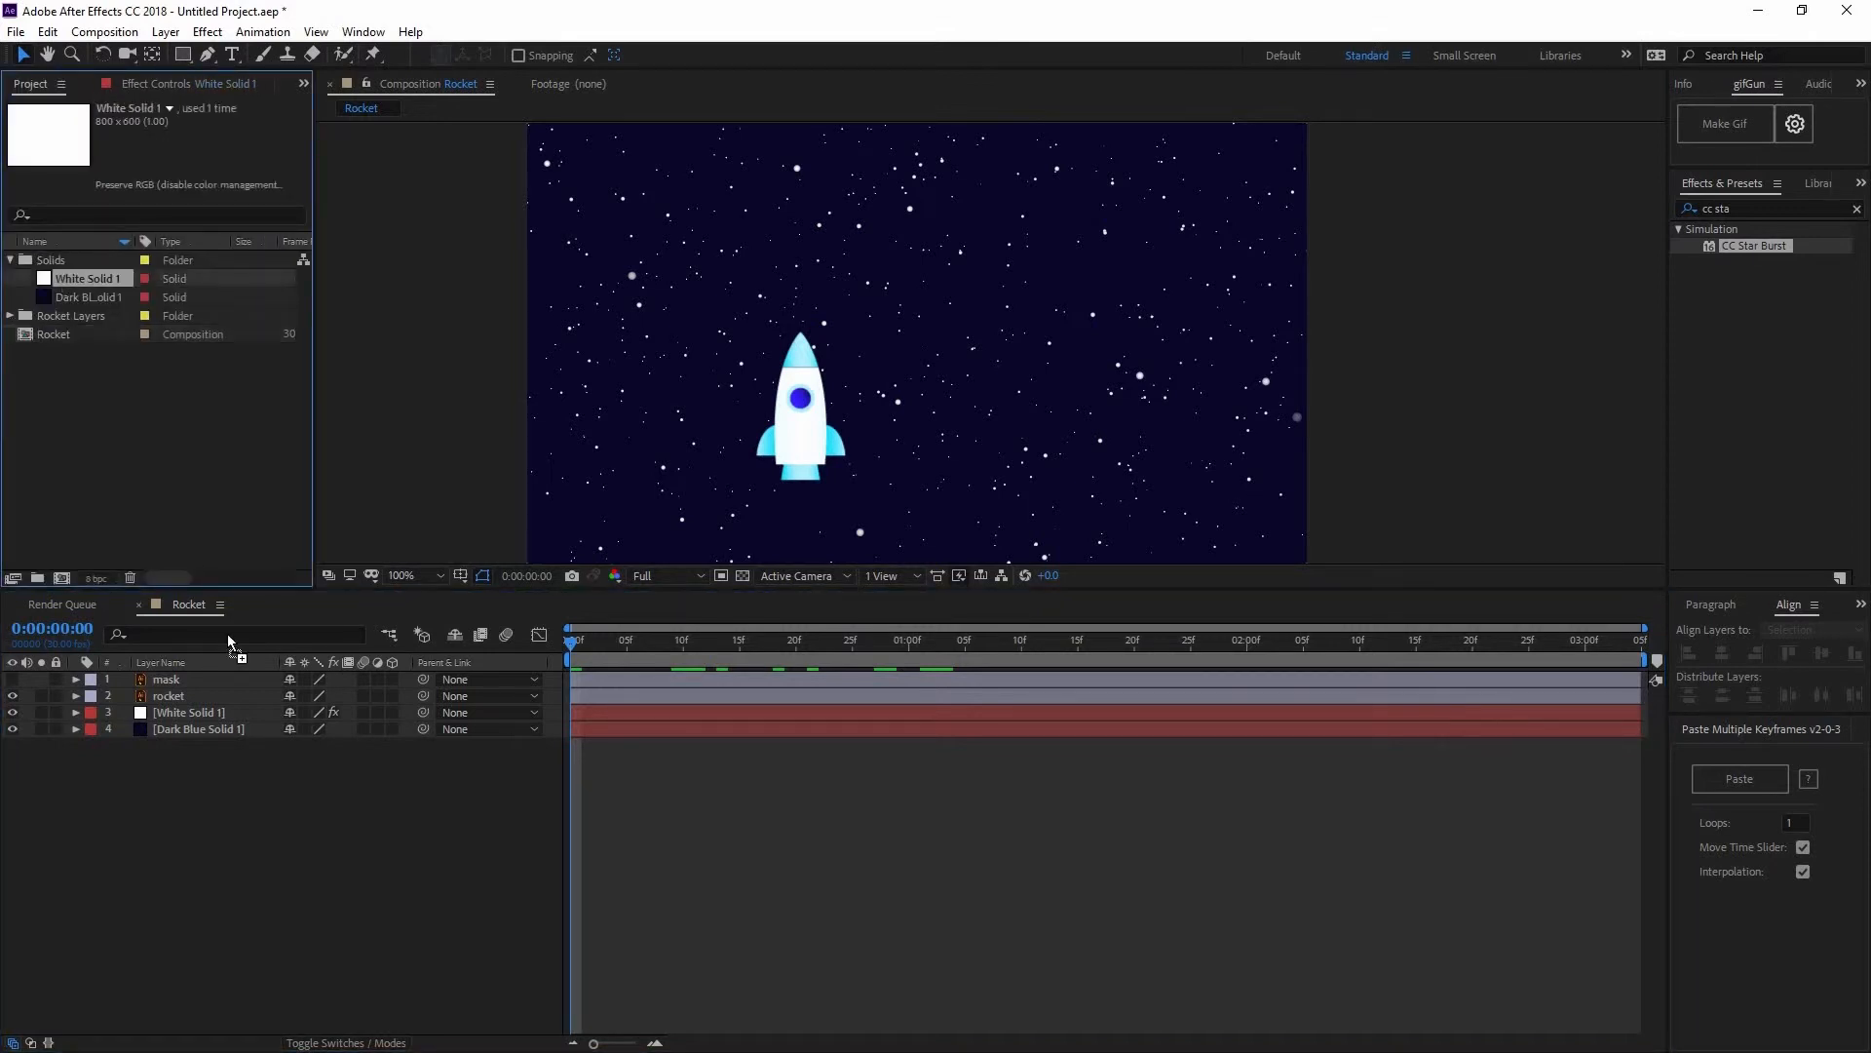
{"action": "left_click_drag", "start_coordinate": [244, 709], "coordinate": [262, 717]}
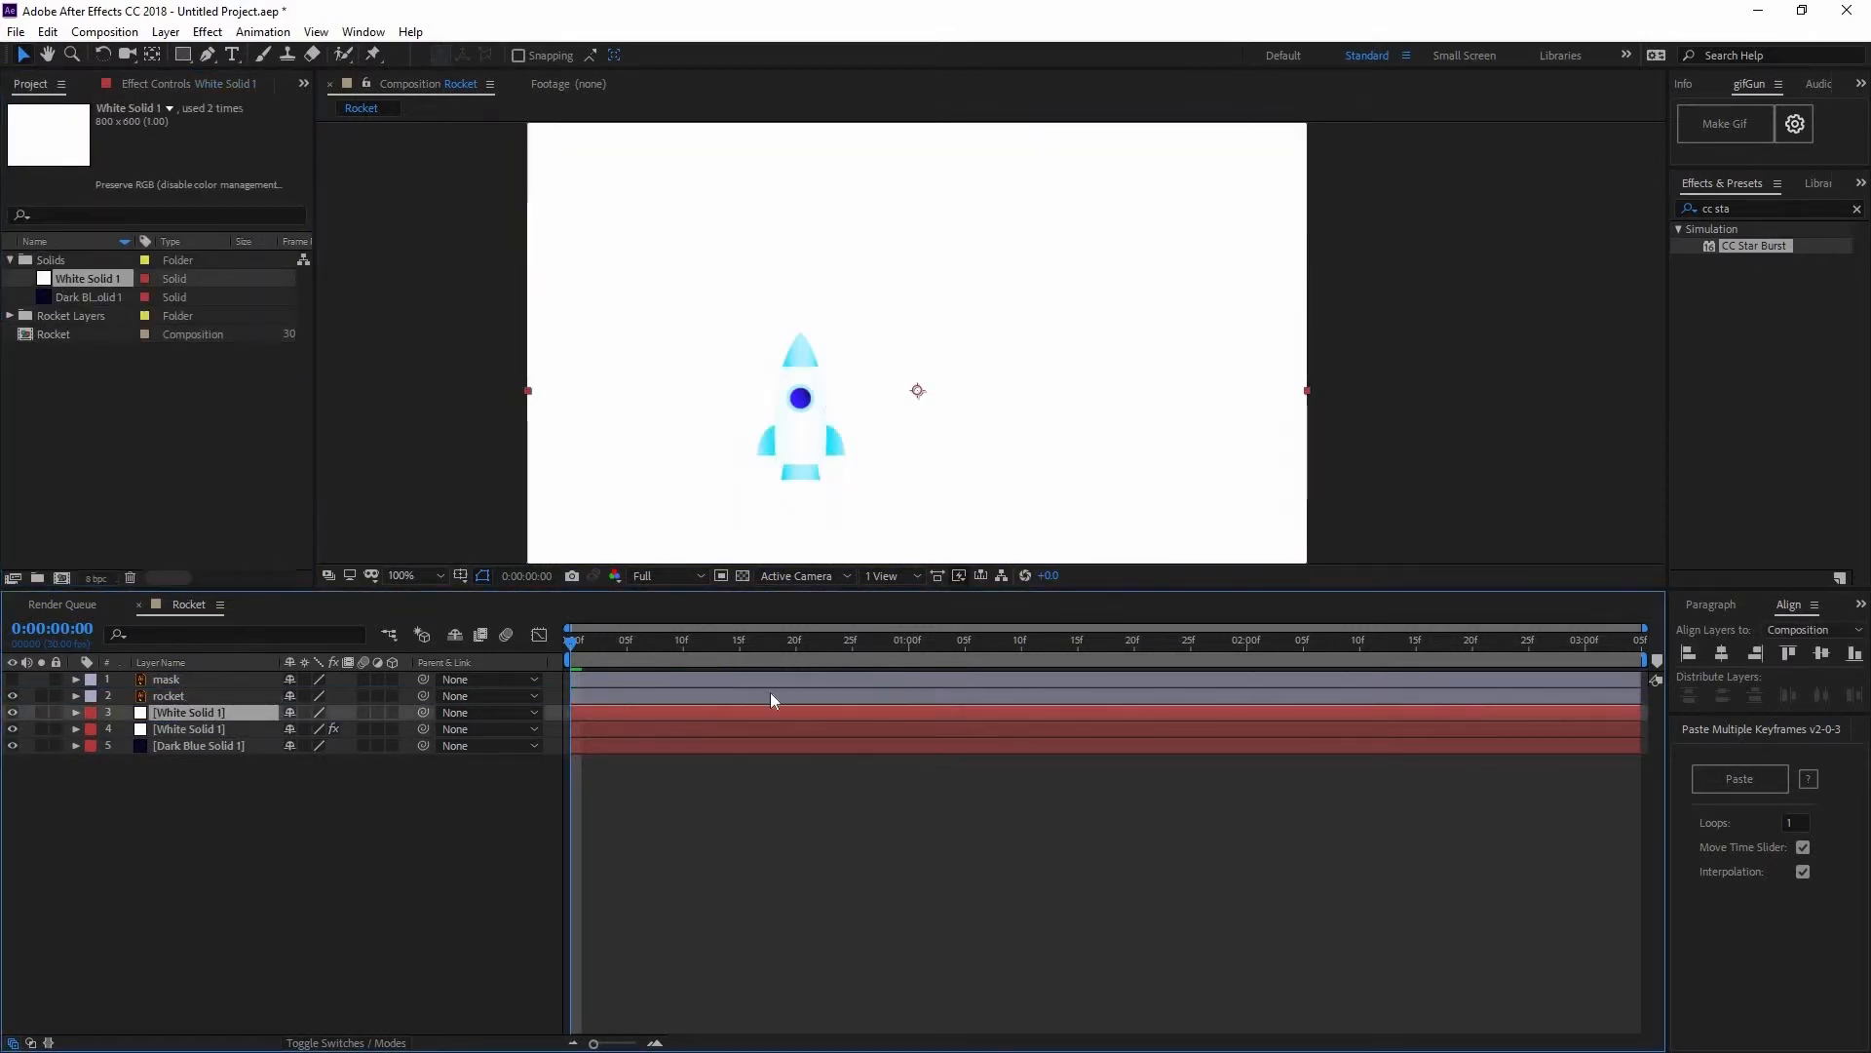
- Find CC Particle Systems II, apply it to the new white solid above the stars, and preview the particles
{"action": "left_click", "coordinate": [1717, 211]}
{"action": "double_click", "coordinate": [1717, 210]}
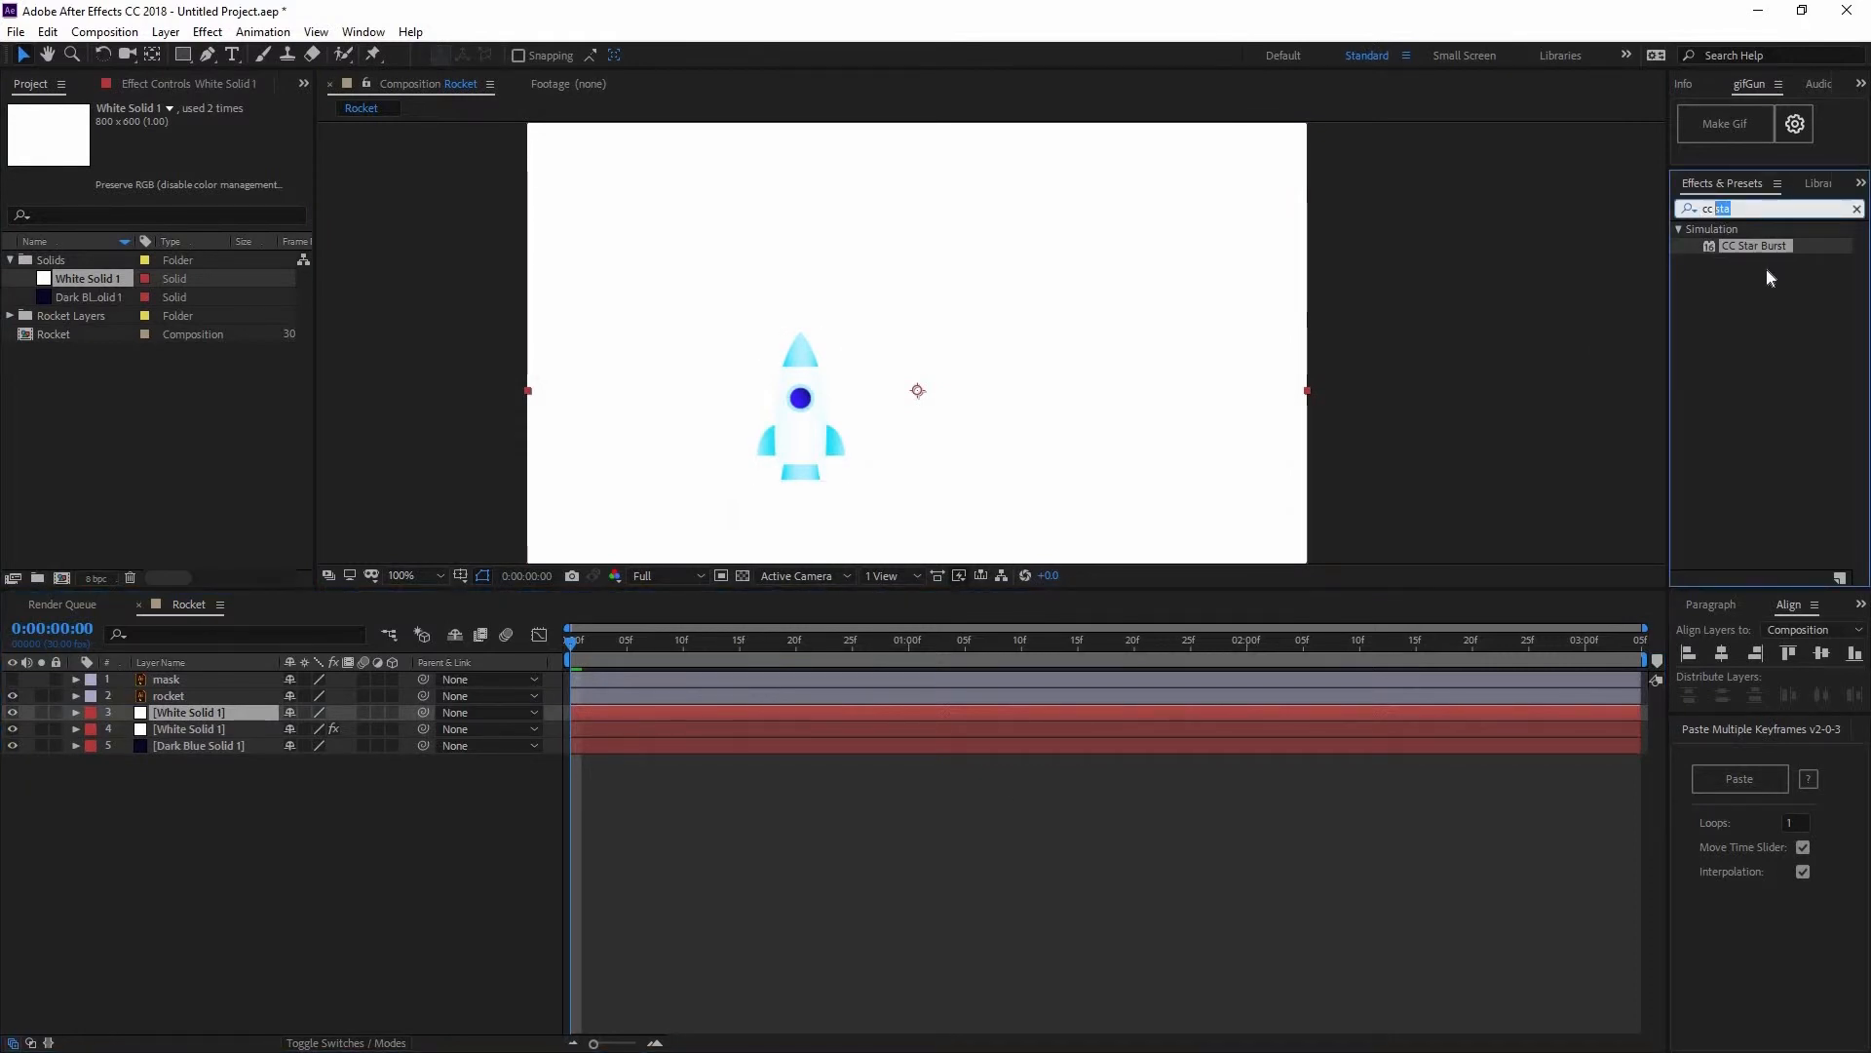
{"action": "type", "text": "parti"}
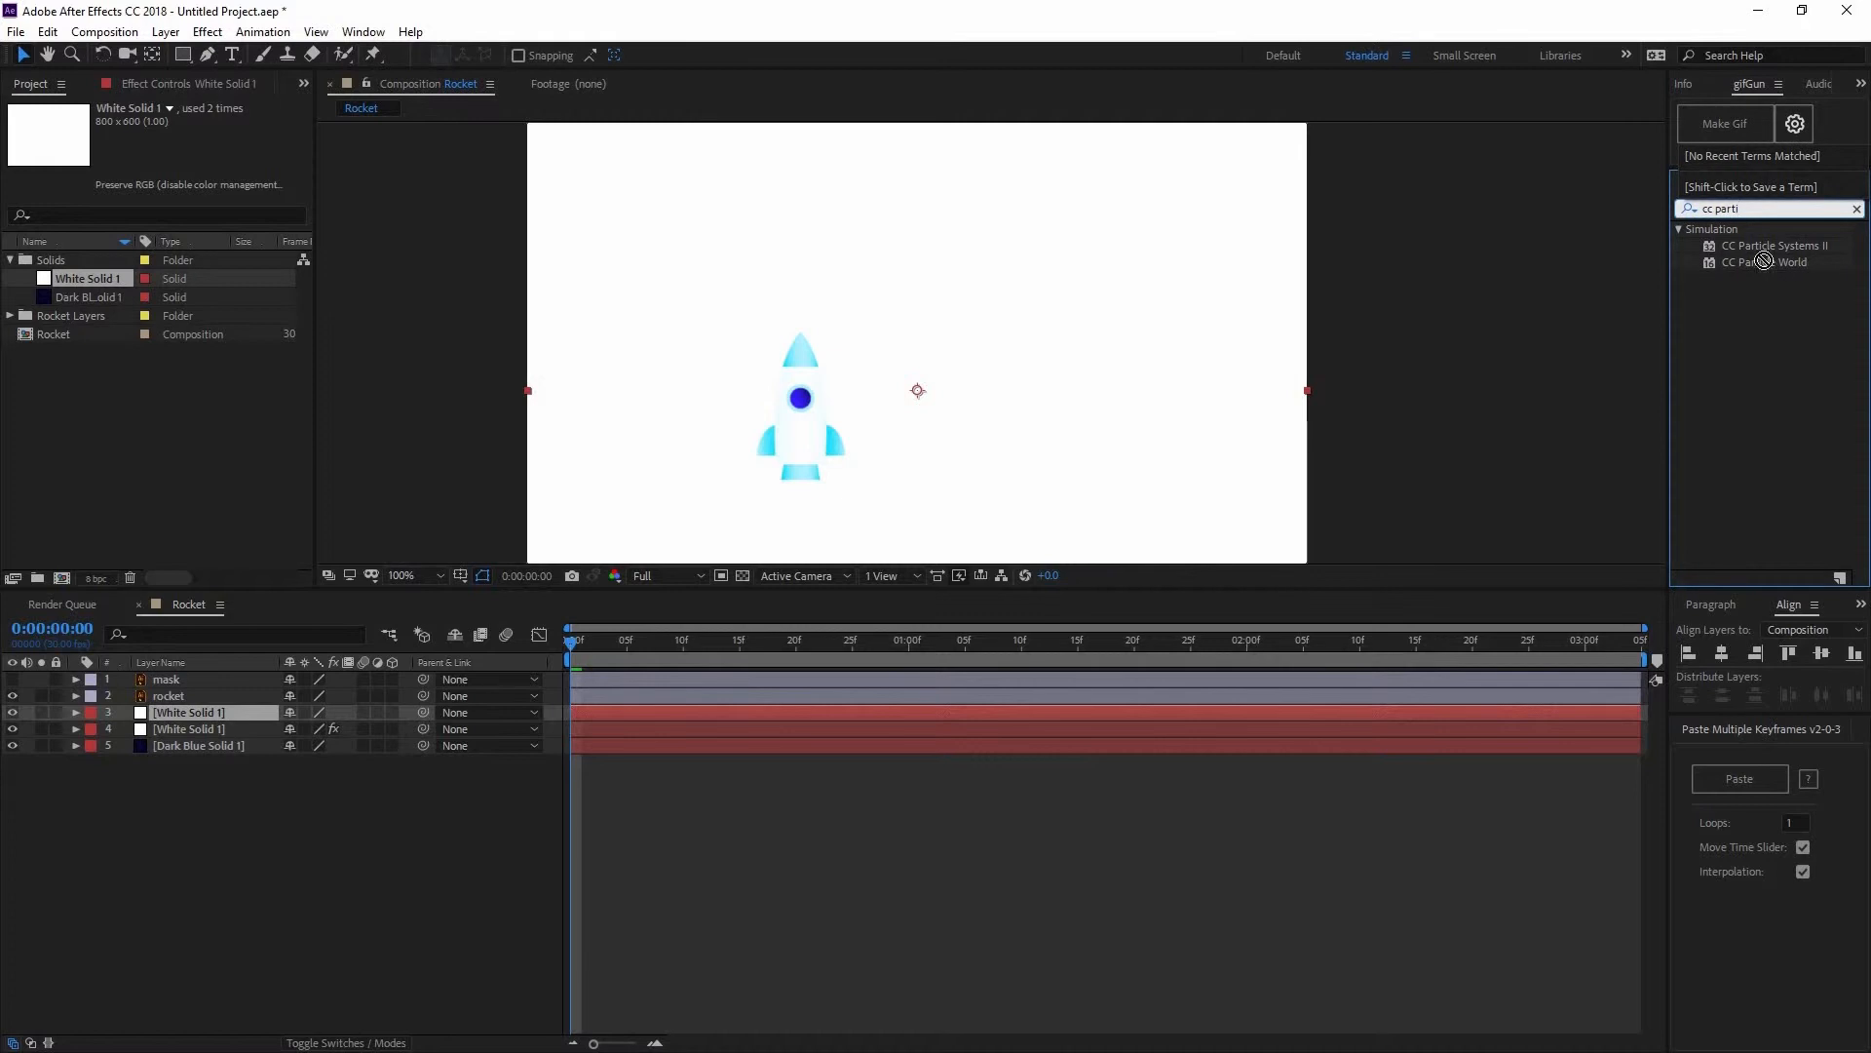
{"action": "left_click_drag", "start_coordinate": [1775, 249], "coordinate": [193, 710]}
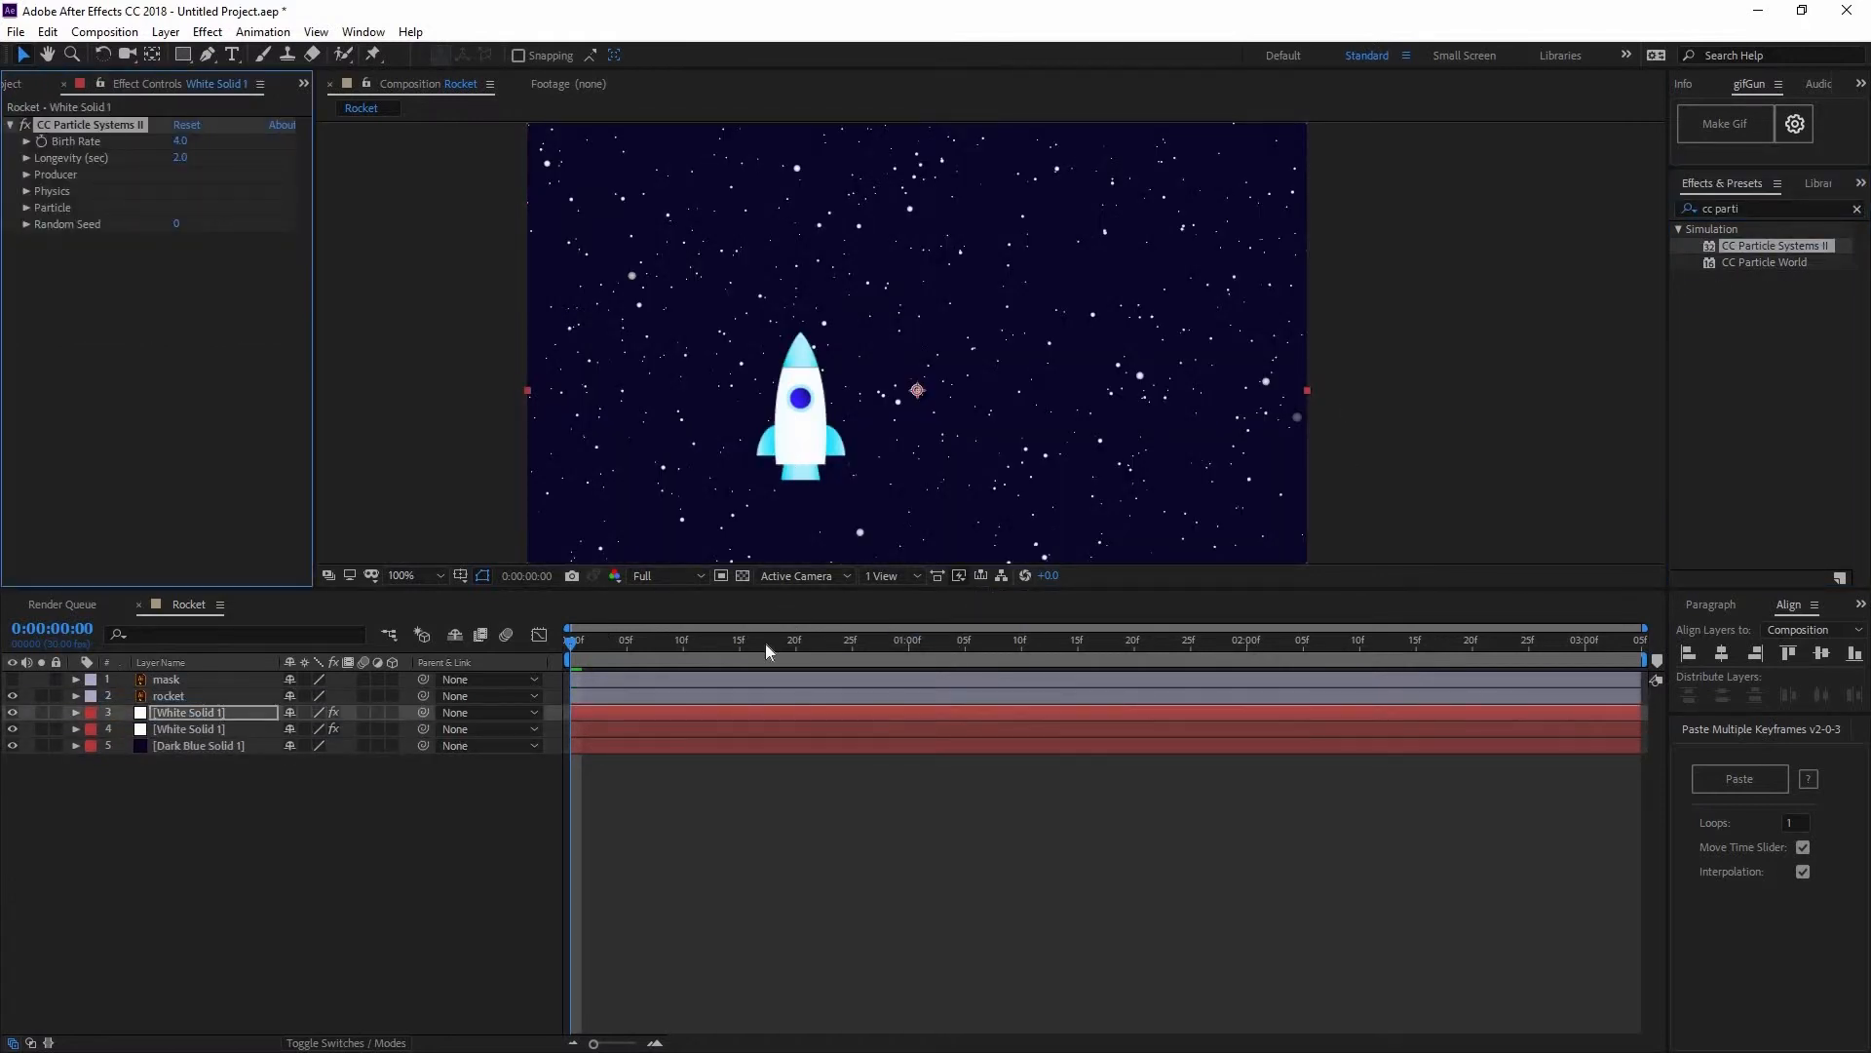
{"action": "key", "text": "space"}
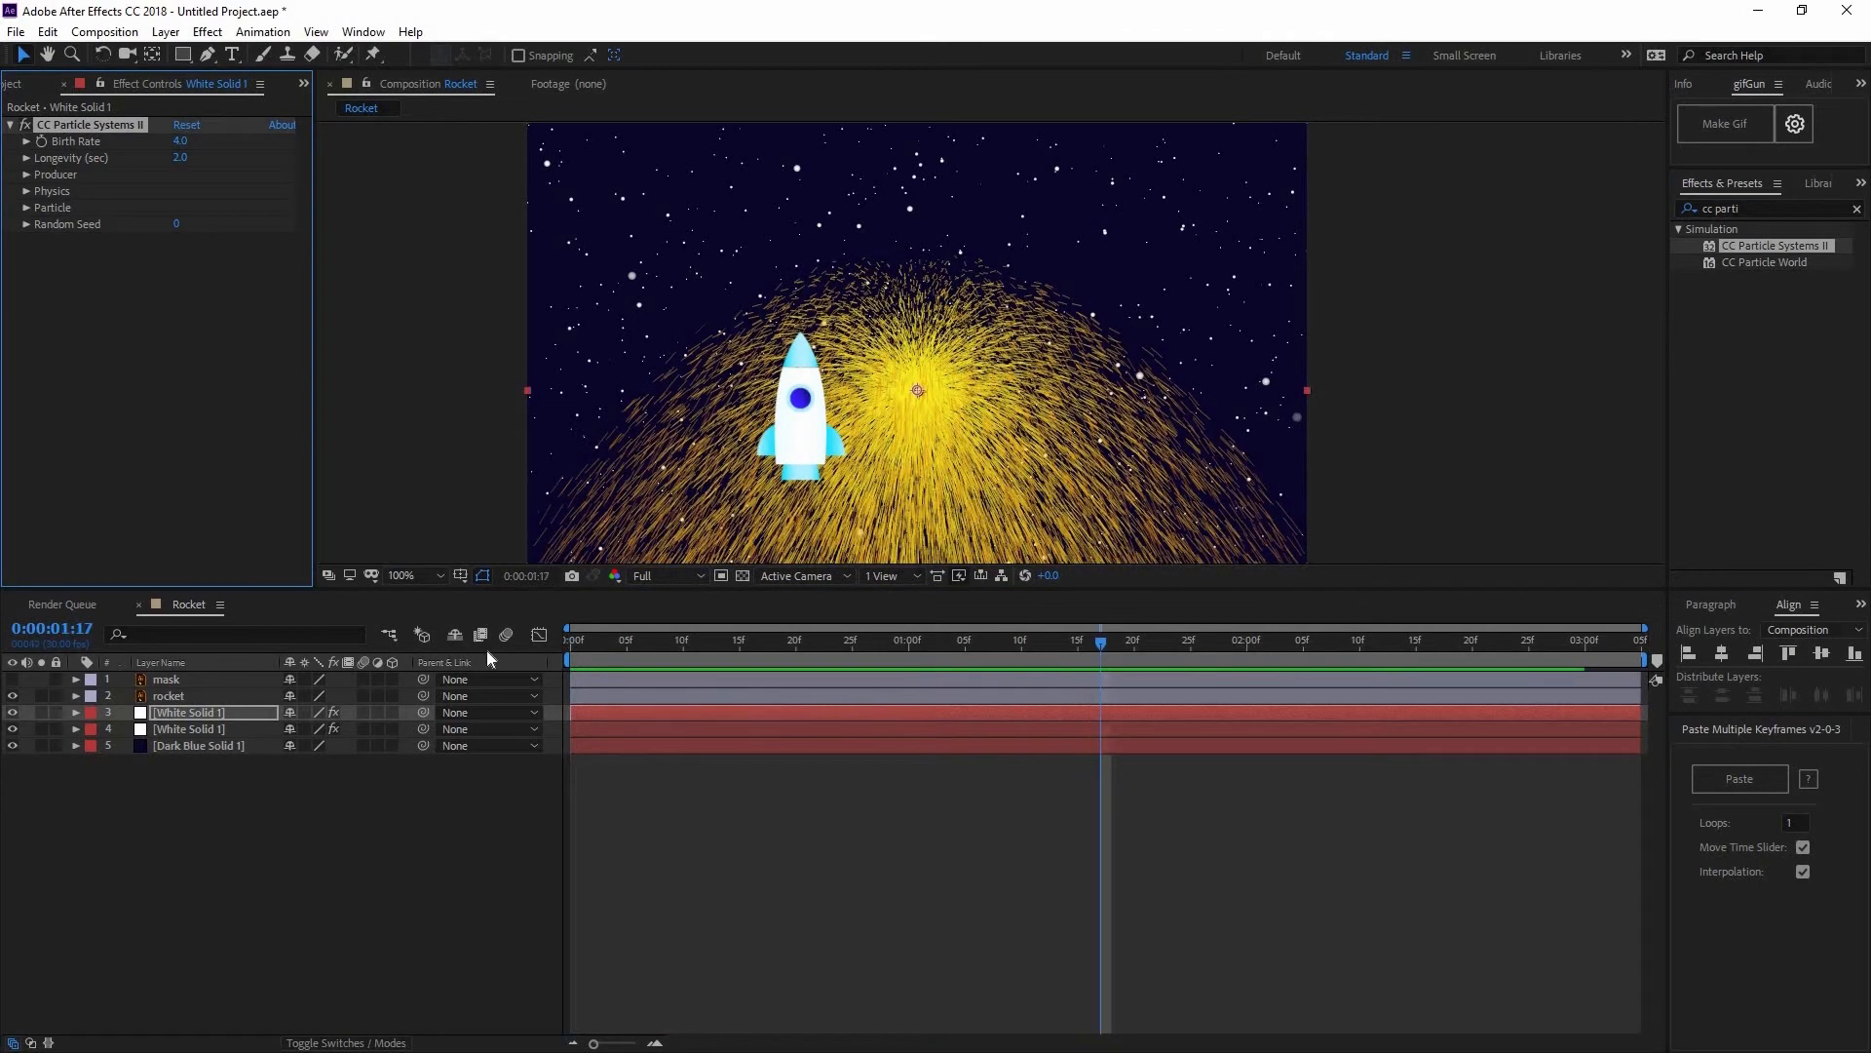
{"action": "left_click", "coordinate": [488, 651]}
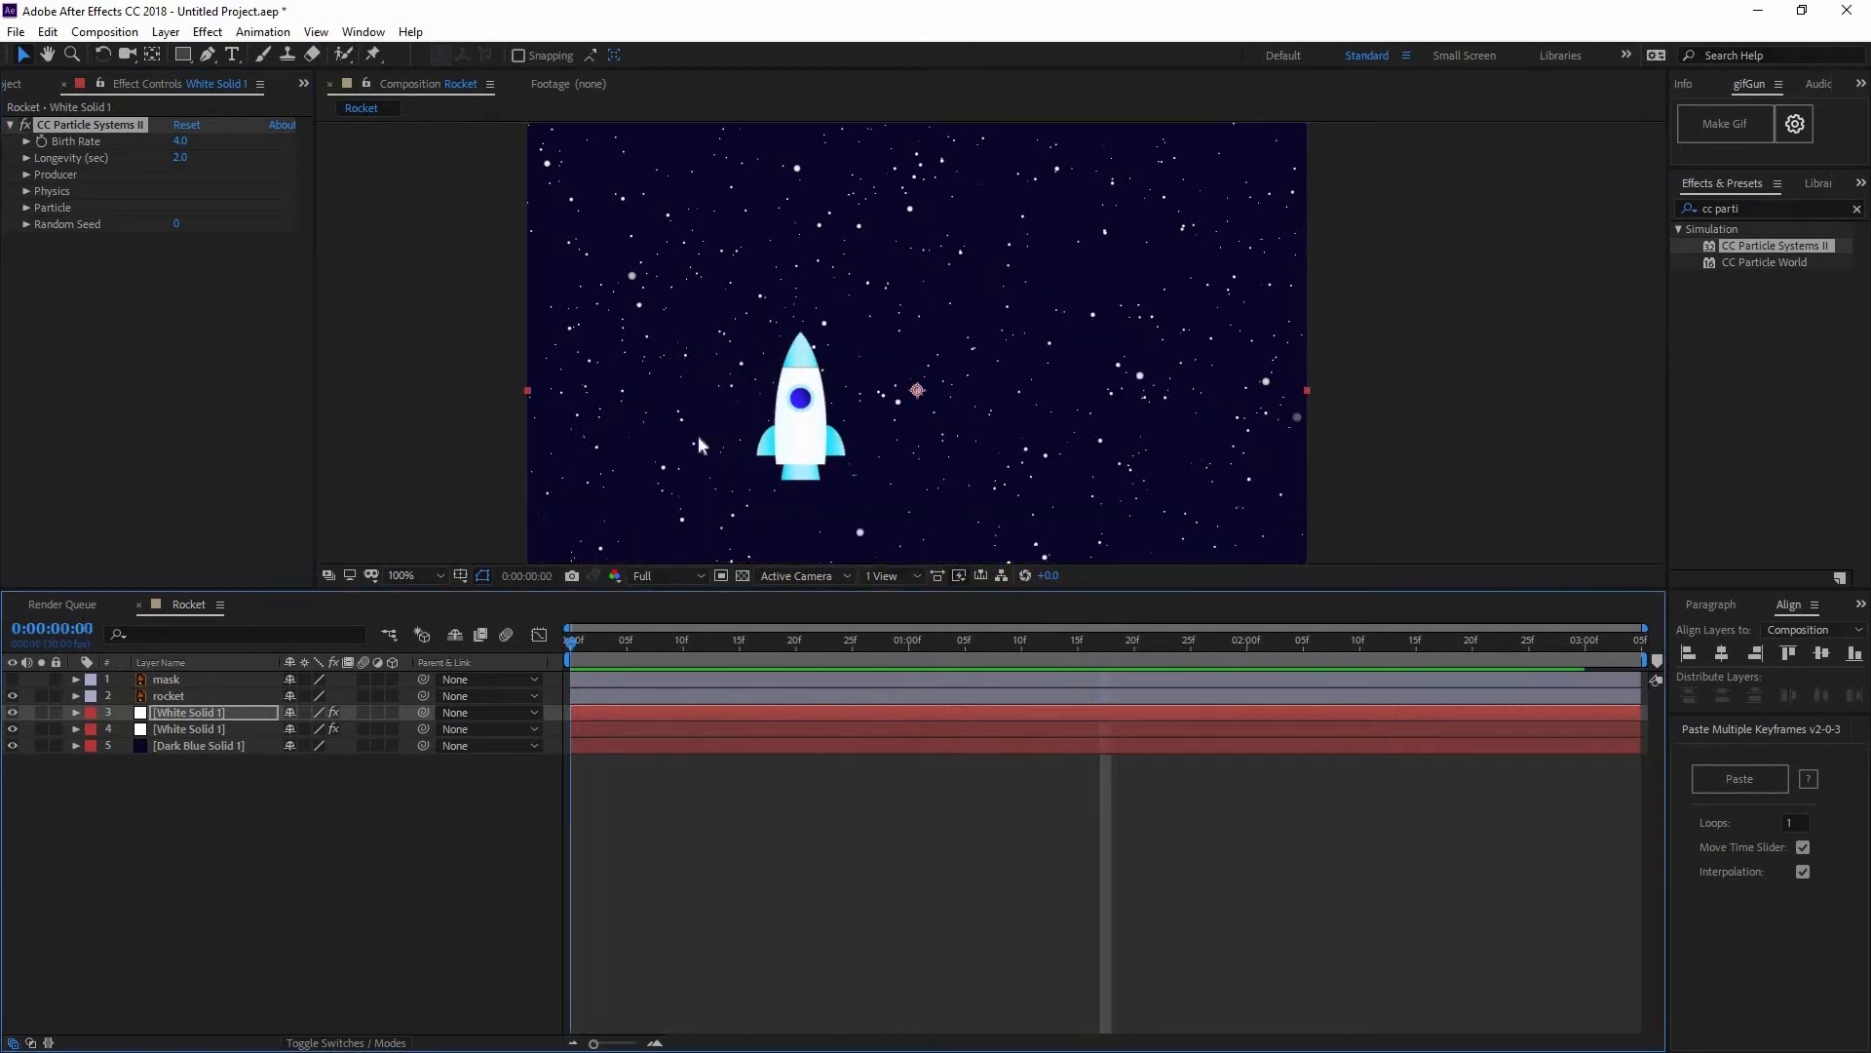
- Set the particle system's Birth Rate to 5 and preview the emission
{"action": "left_click", "coordinate": [182, 144]}
{"action": "type", "text": "5"}
{"action": "key", "text": "Return"}
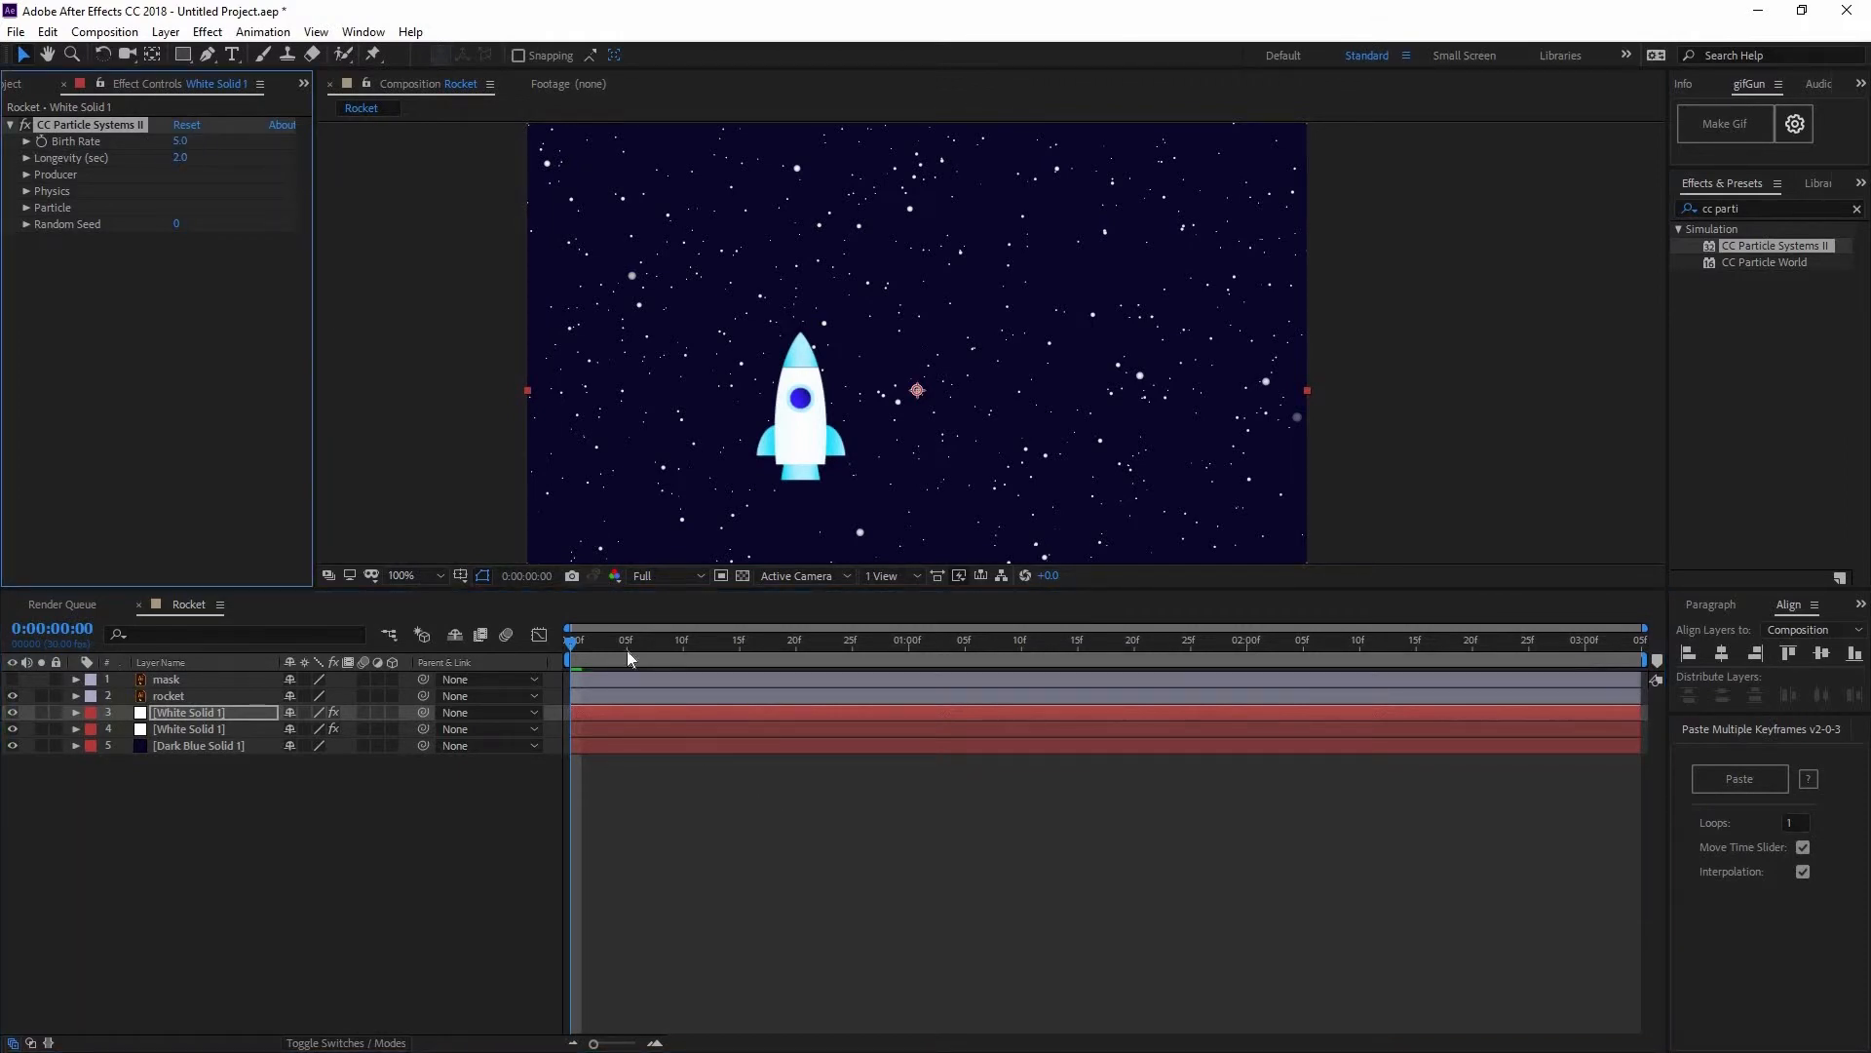
{"action": "left_click", "coordinate": [625, 648]}
{"action": "key", "text": "space"}
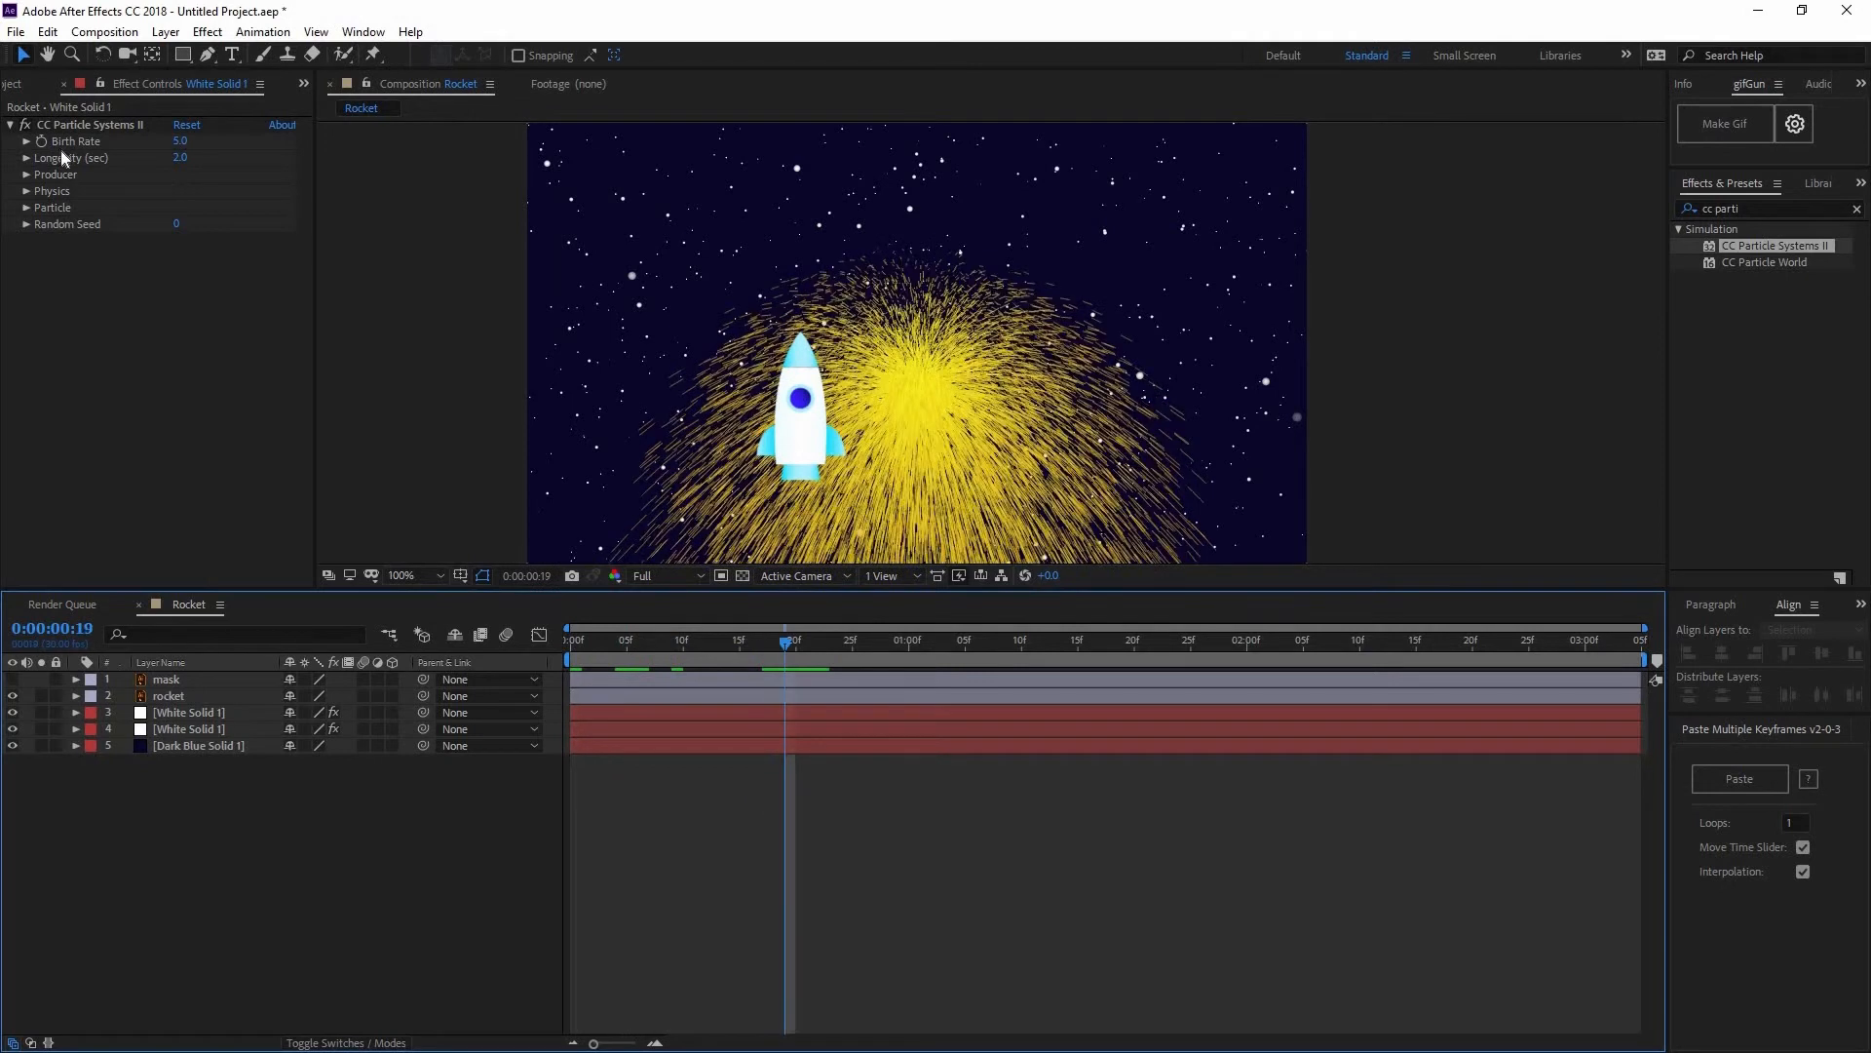
- Set the particle system's Longevity to 0.5 seconds
{"action": "left_click", "coordinate": [181, 158]}
{"action": "type", "text": ".5"}
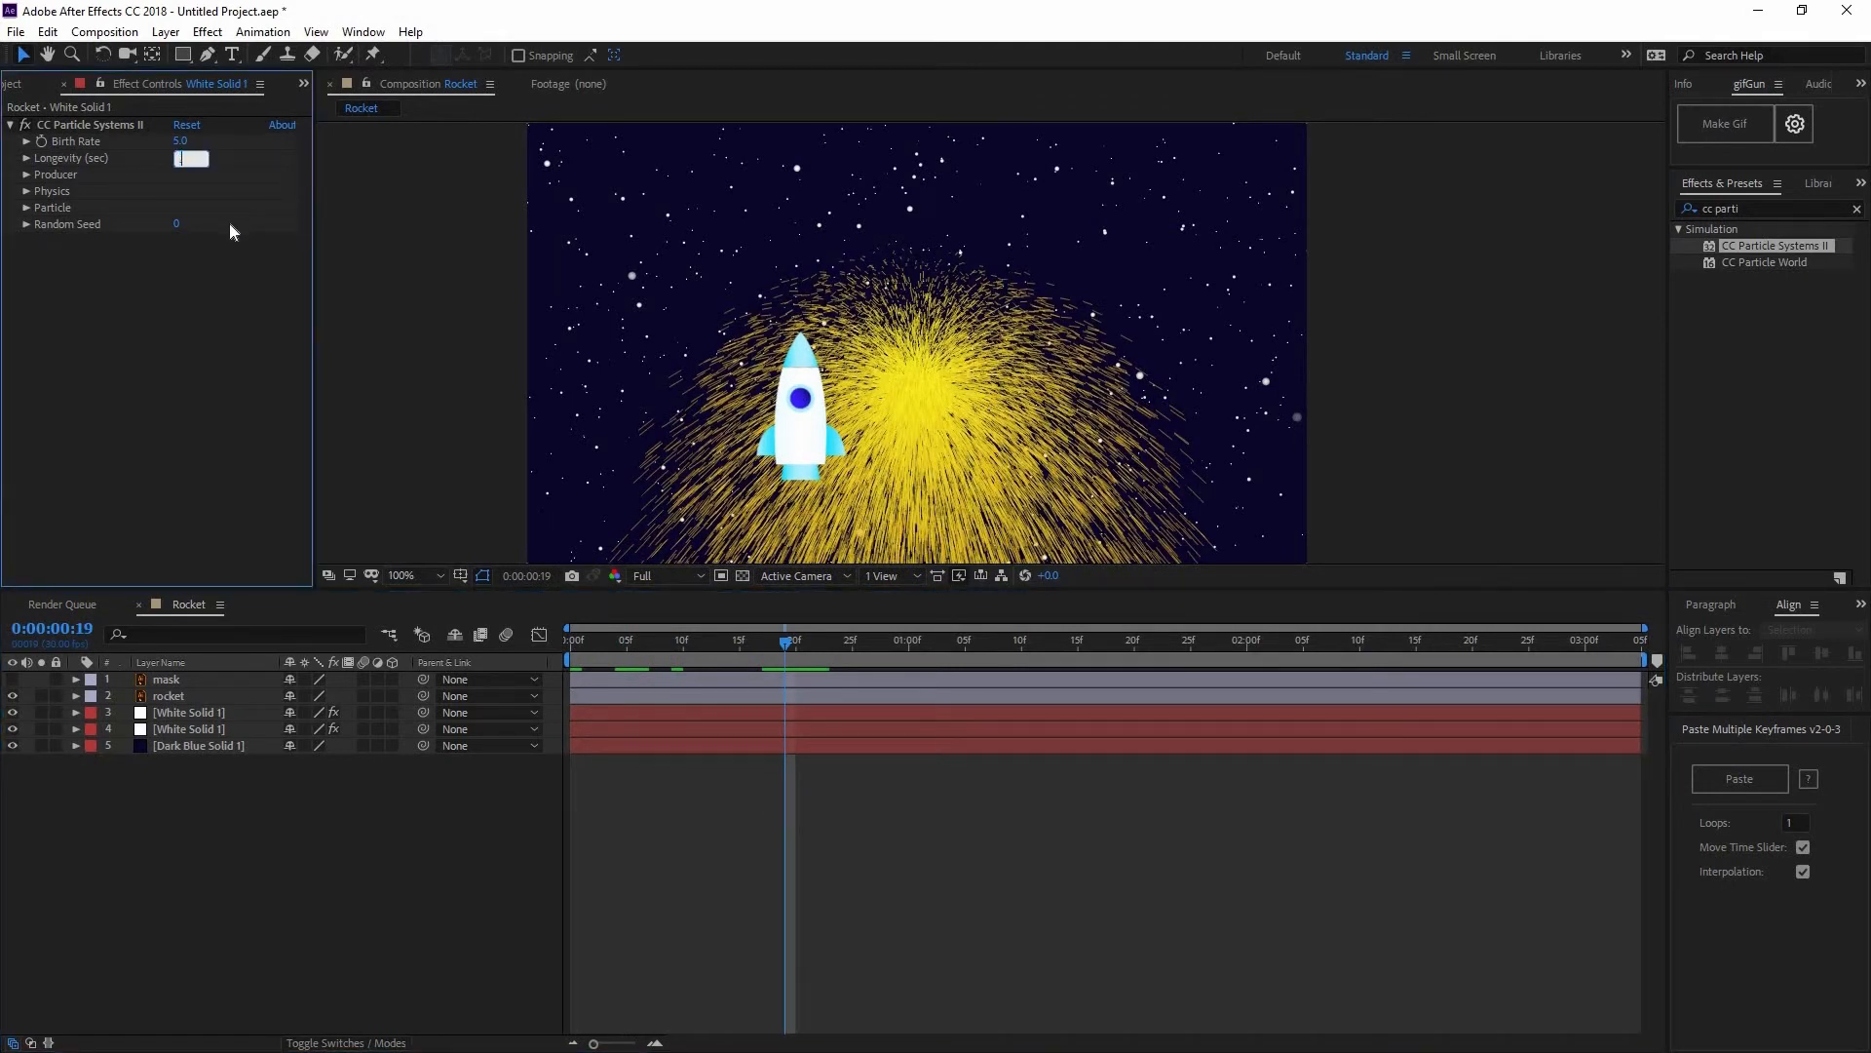
{"action": "key", "text": "Return"}
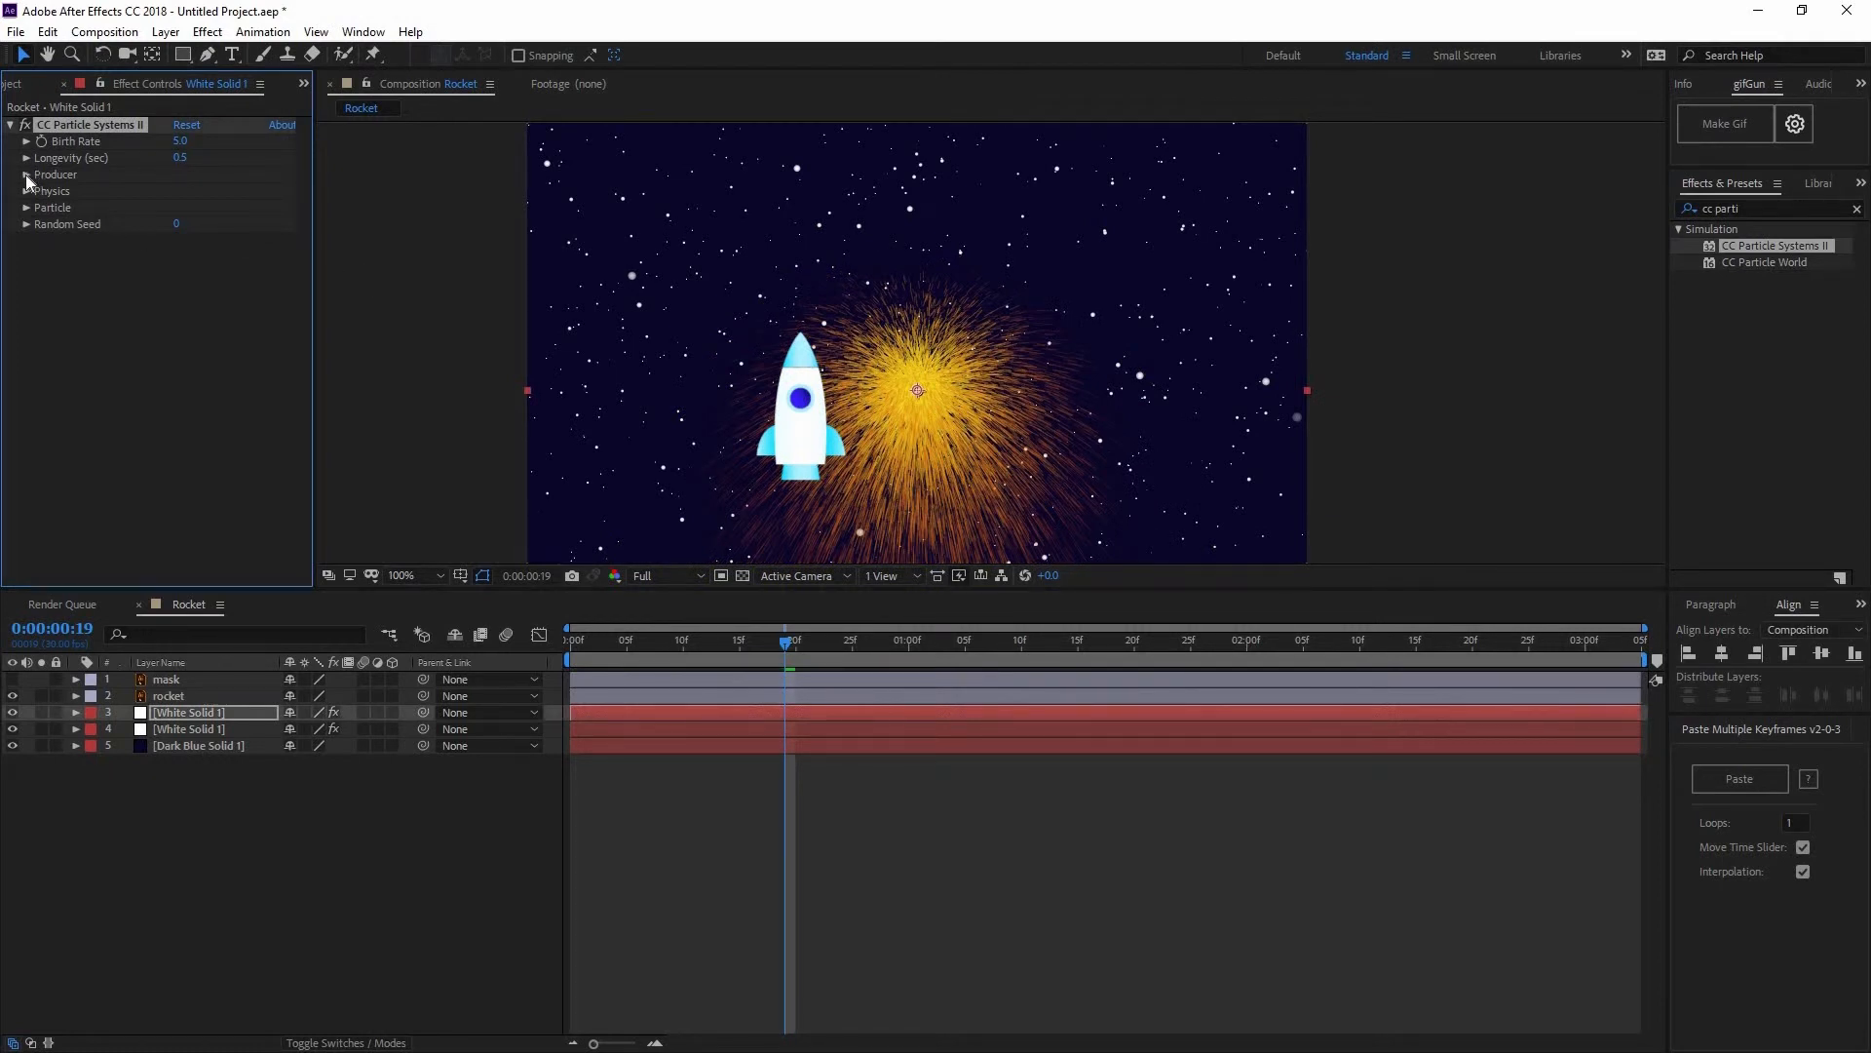
- Set the particle Producer's Radius X and Radius Y to 0 and preview the emission
{"action": "left_click", "coordinate": [59, 174]}
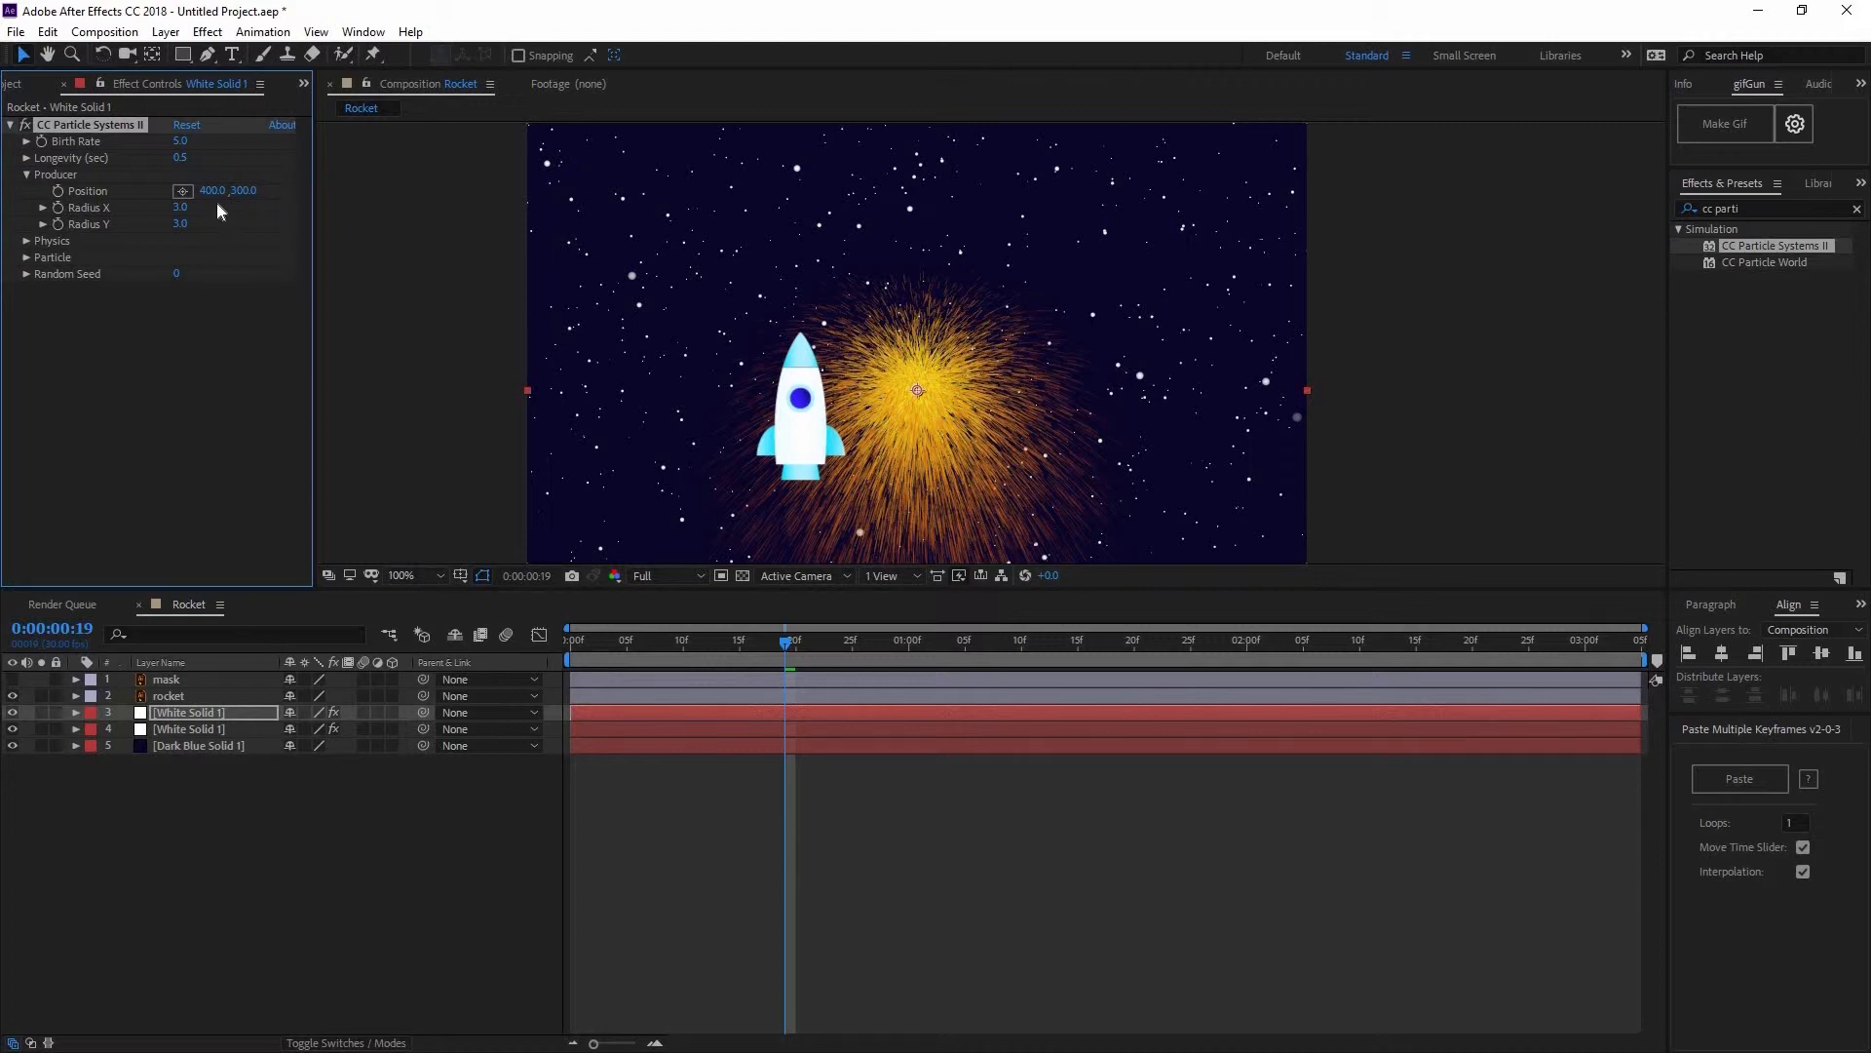
{"action": "left_click", "coordinate": [180, 207]}
{"action": "type", "text": "0"}
{"action": "key", "text": "Tab"}
{"action": "type", "text": "0"}
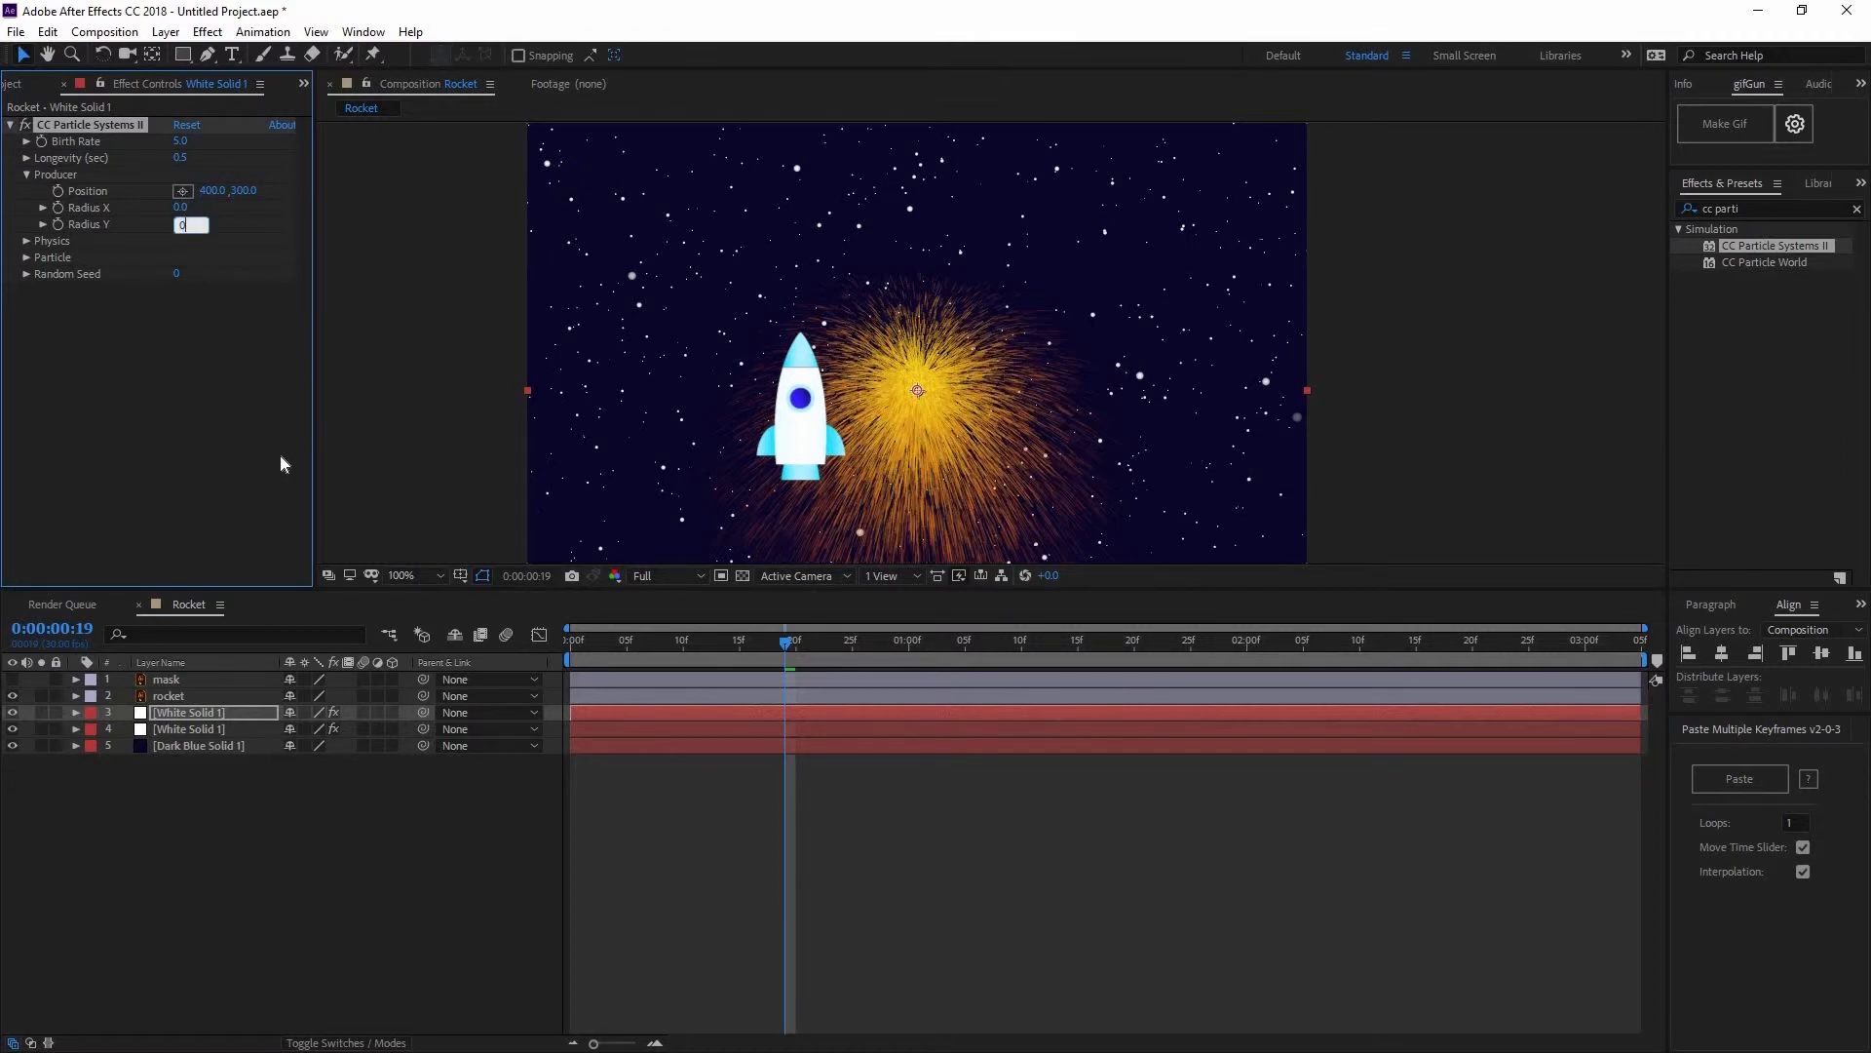
{"action": "key", "text": "Return"}
{"action": "key", "text": "space"}
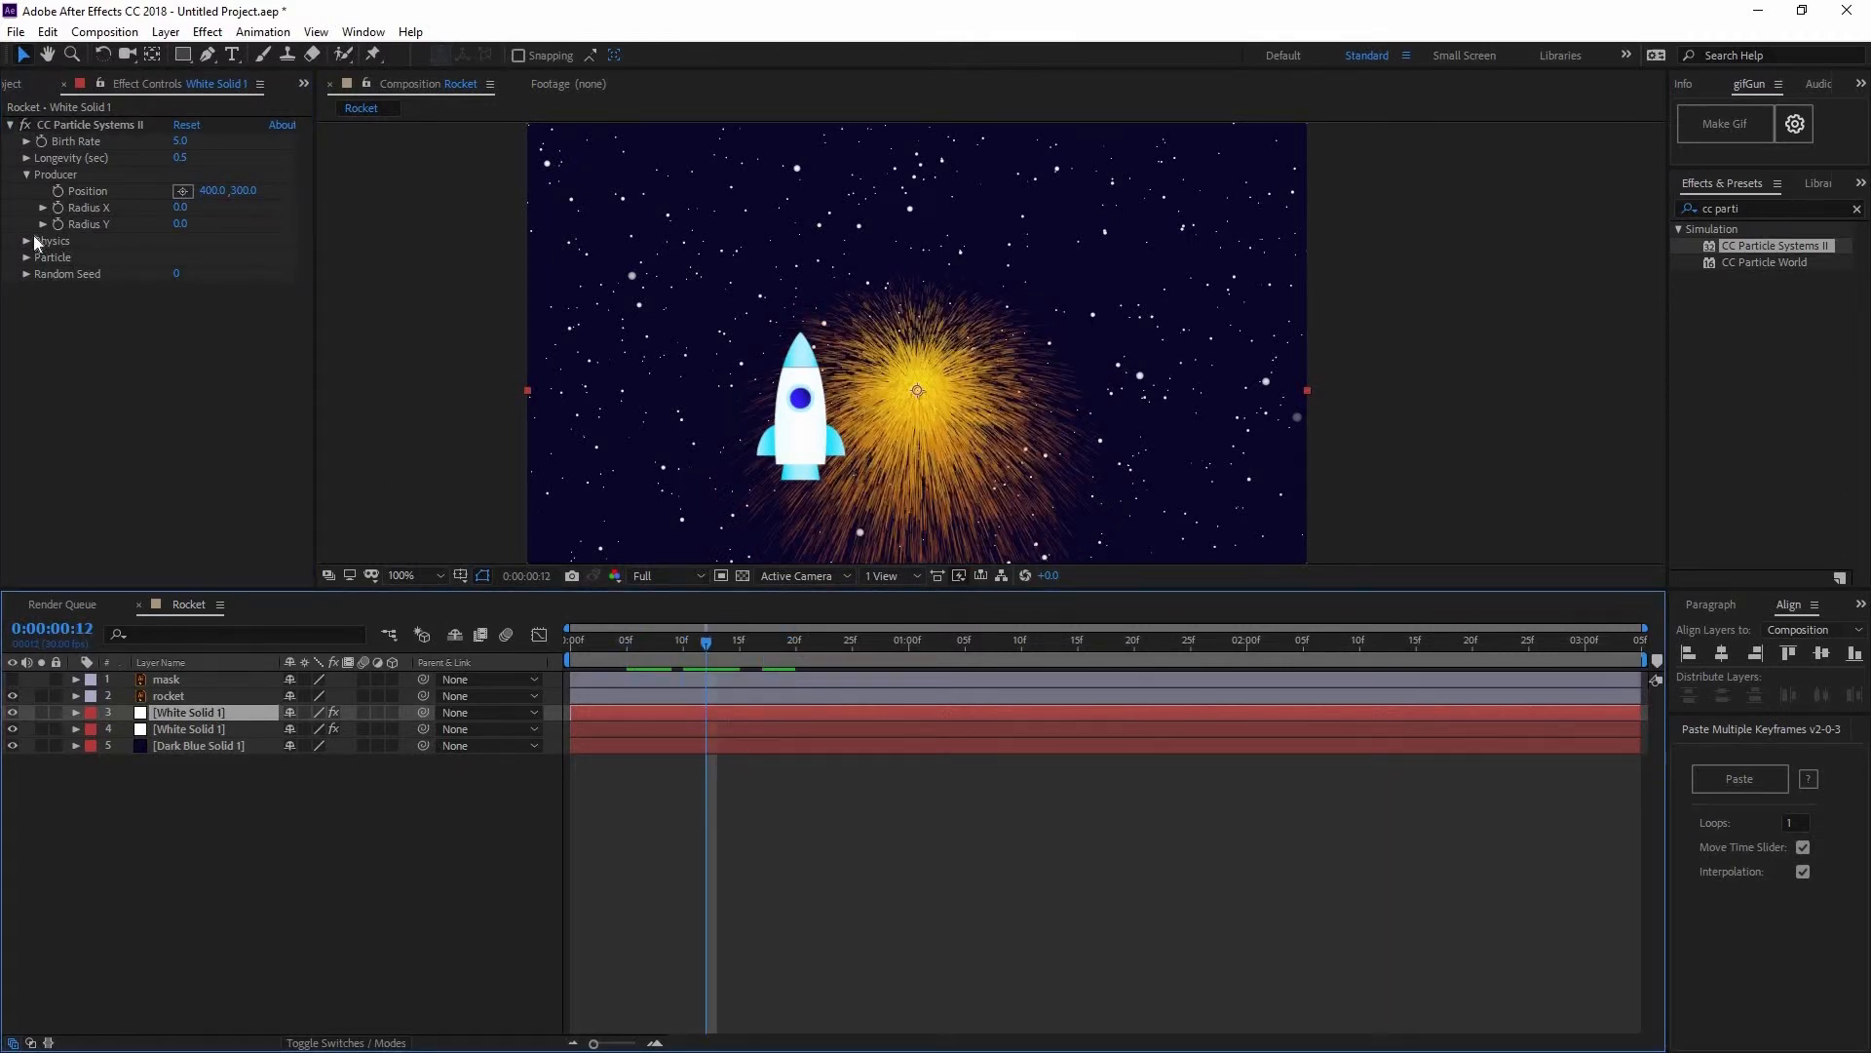
- Change the particle Physics Animation type to Direction and scrub through the frames to check it
{"action": "left_click", "coordinate": [127, 244]}
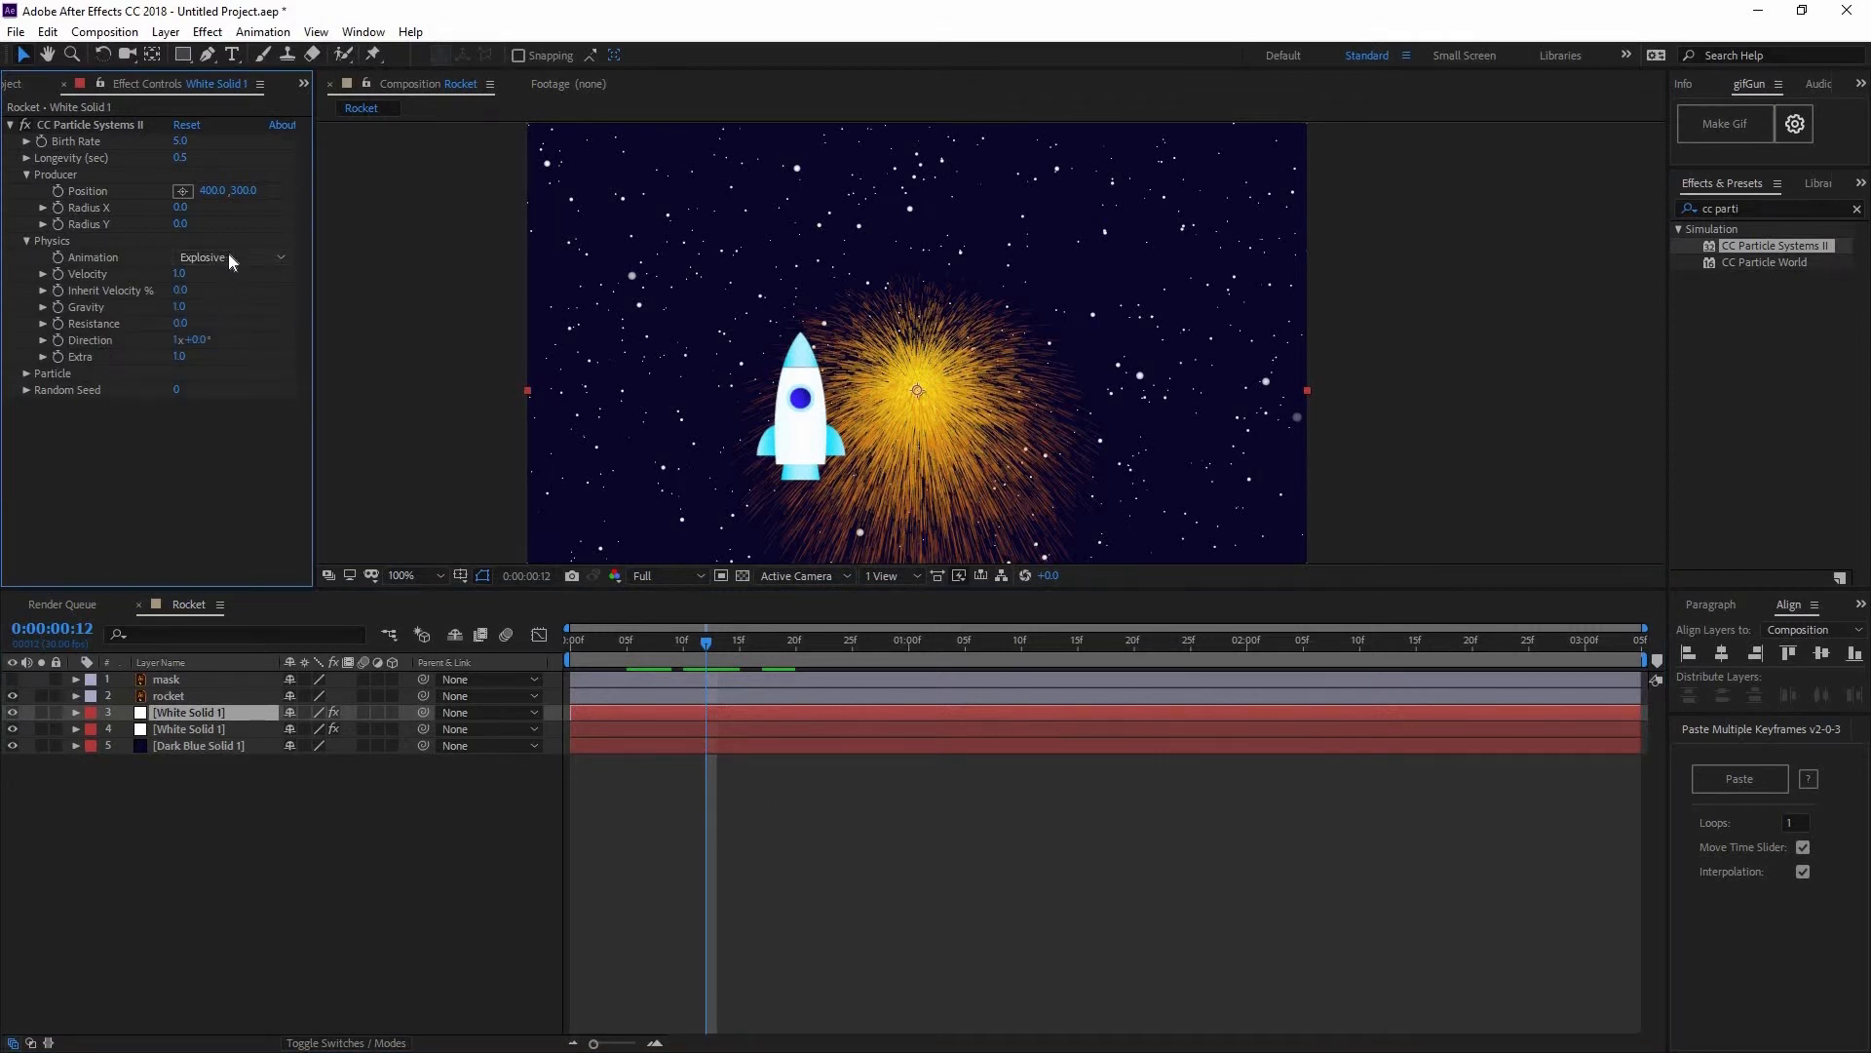
{"action": "left_click", "coordinate": [228, 255]}
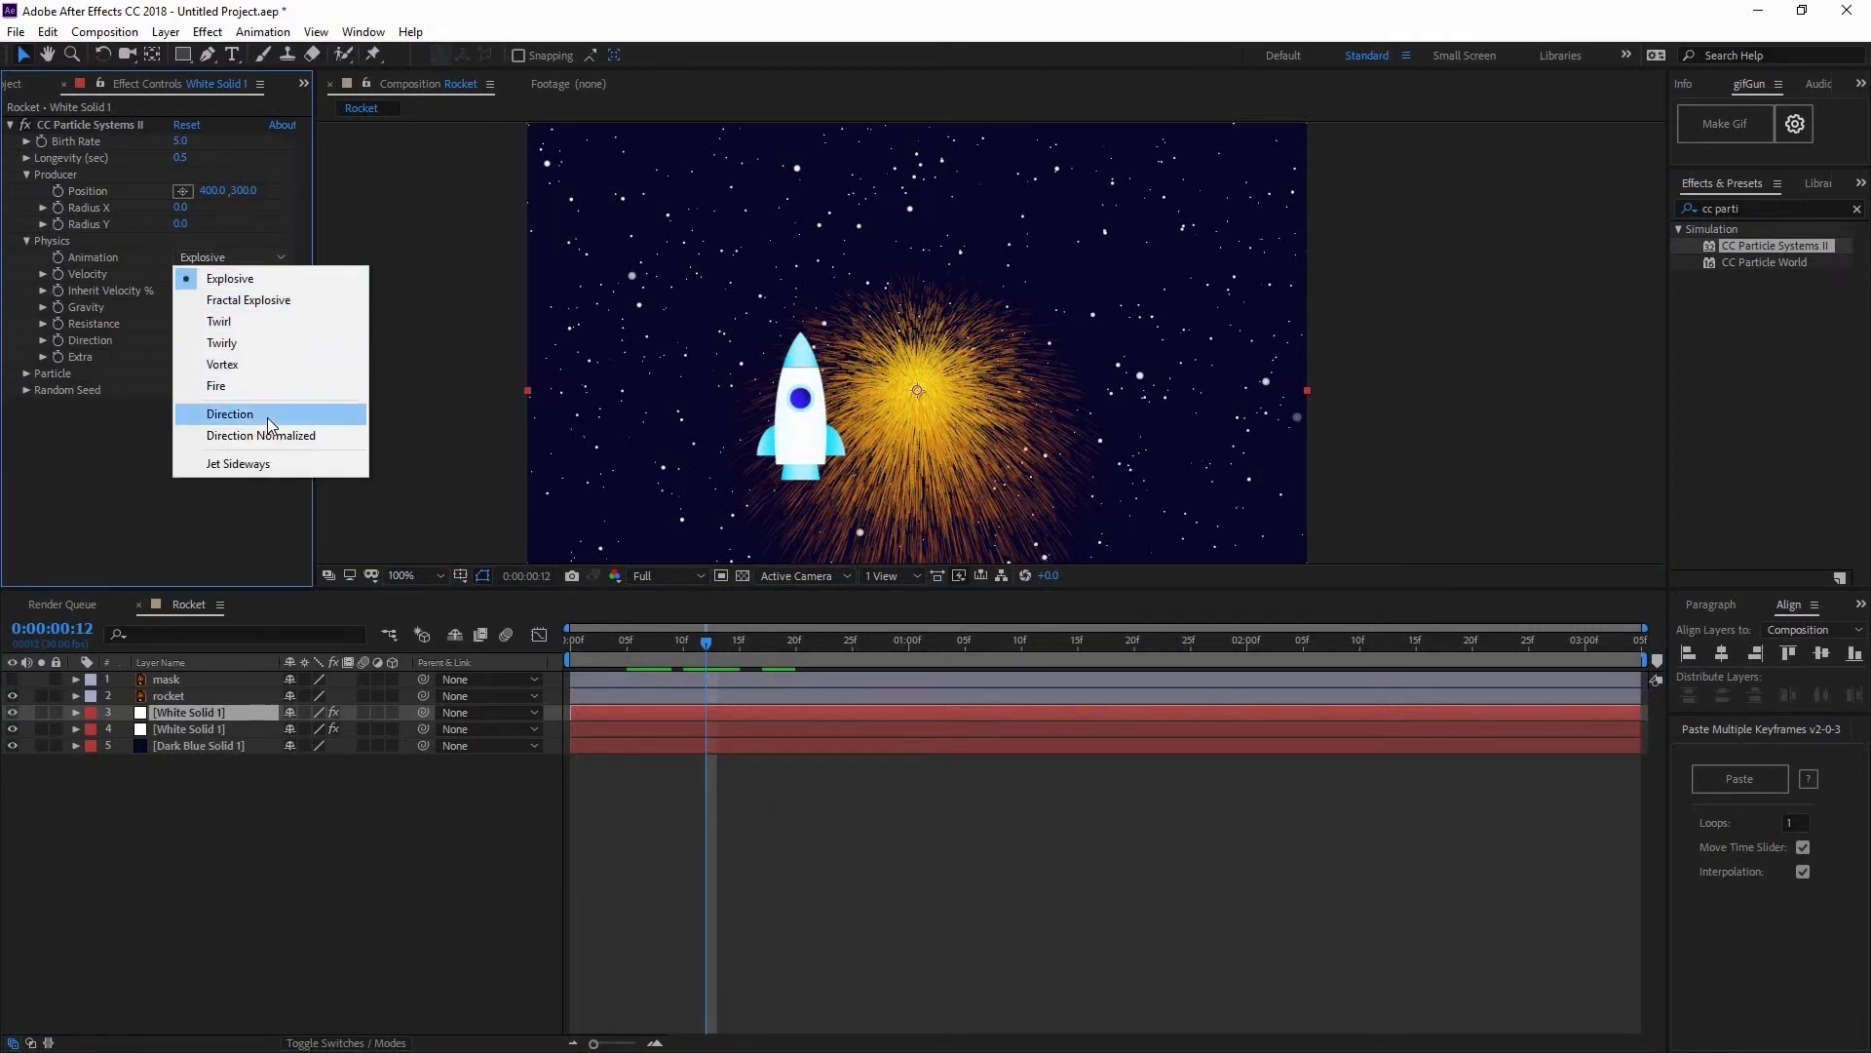
{"action": "left_click", "coordinate": [267, 417]}
{"action": "left_click_drag", "start_coordinate": [744, 653], "coordinate": [671, 653]}
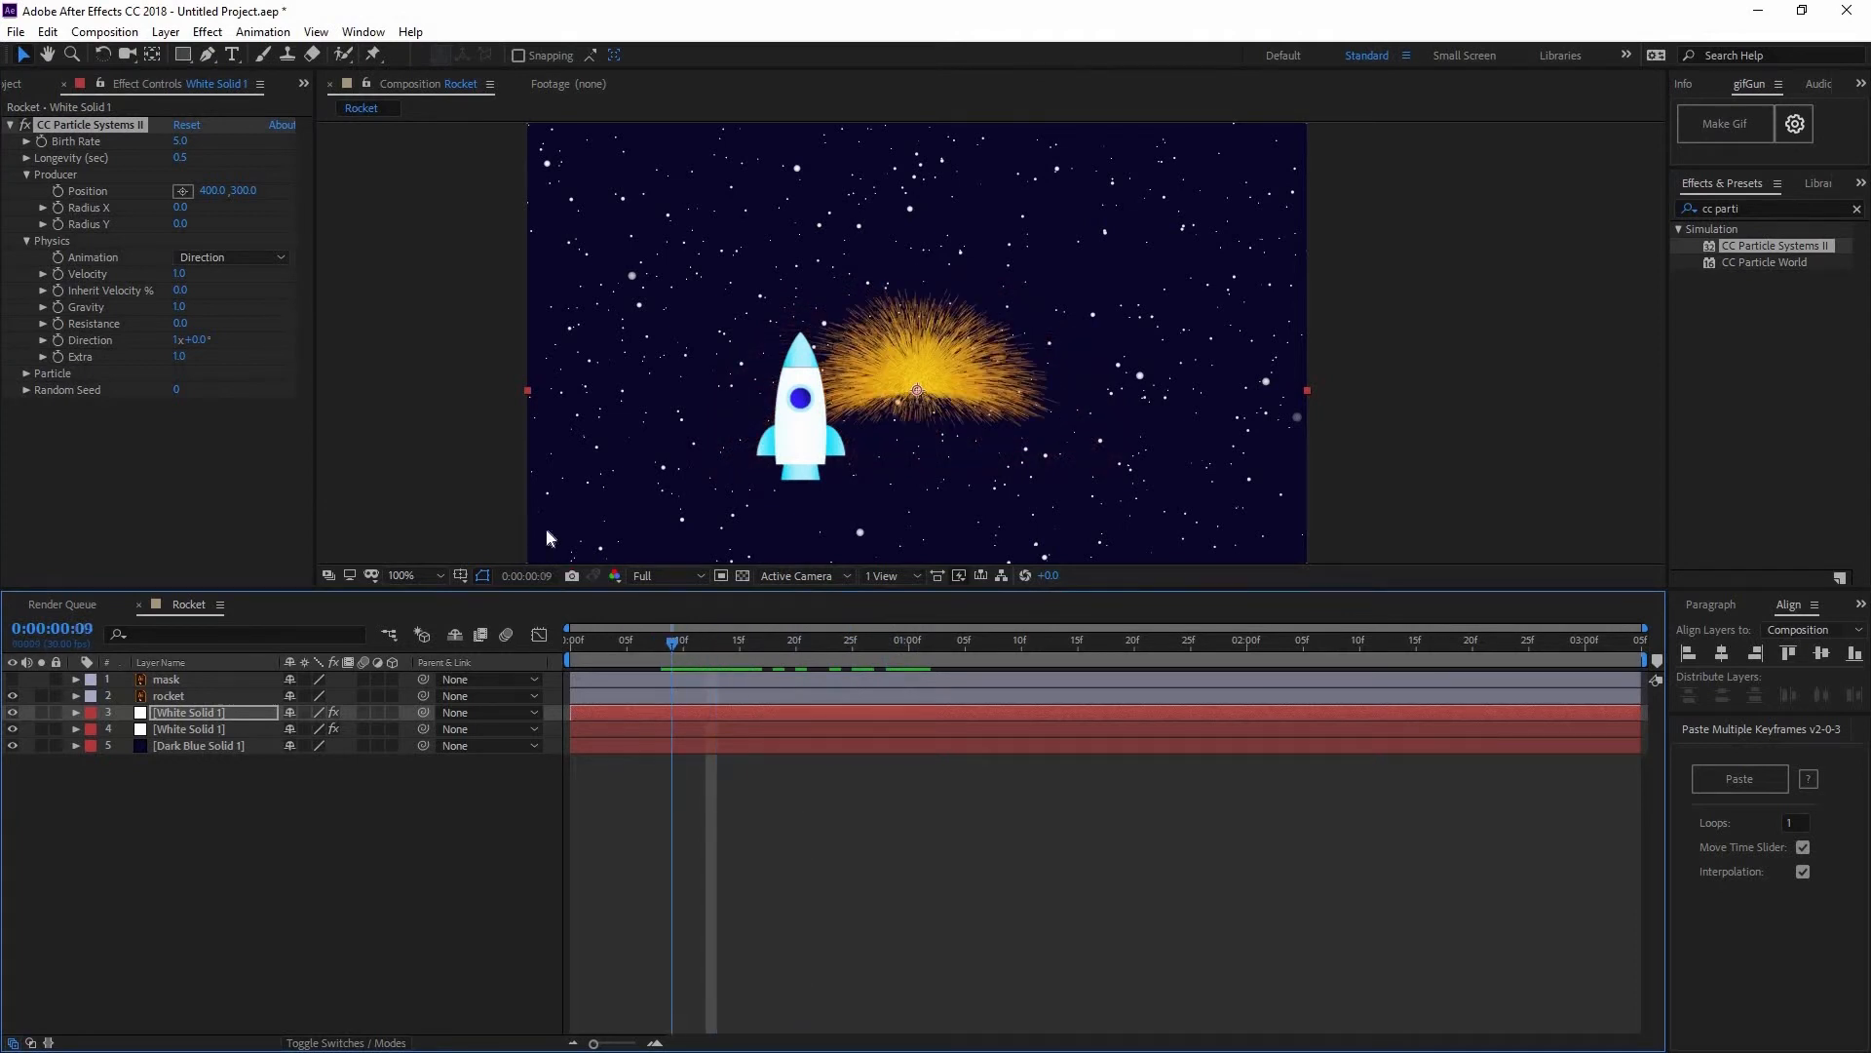
- Set the particle Velocity to 0.4 and scrub through the result
{"action": "left_click", "coordinate": [179, 276]}
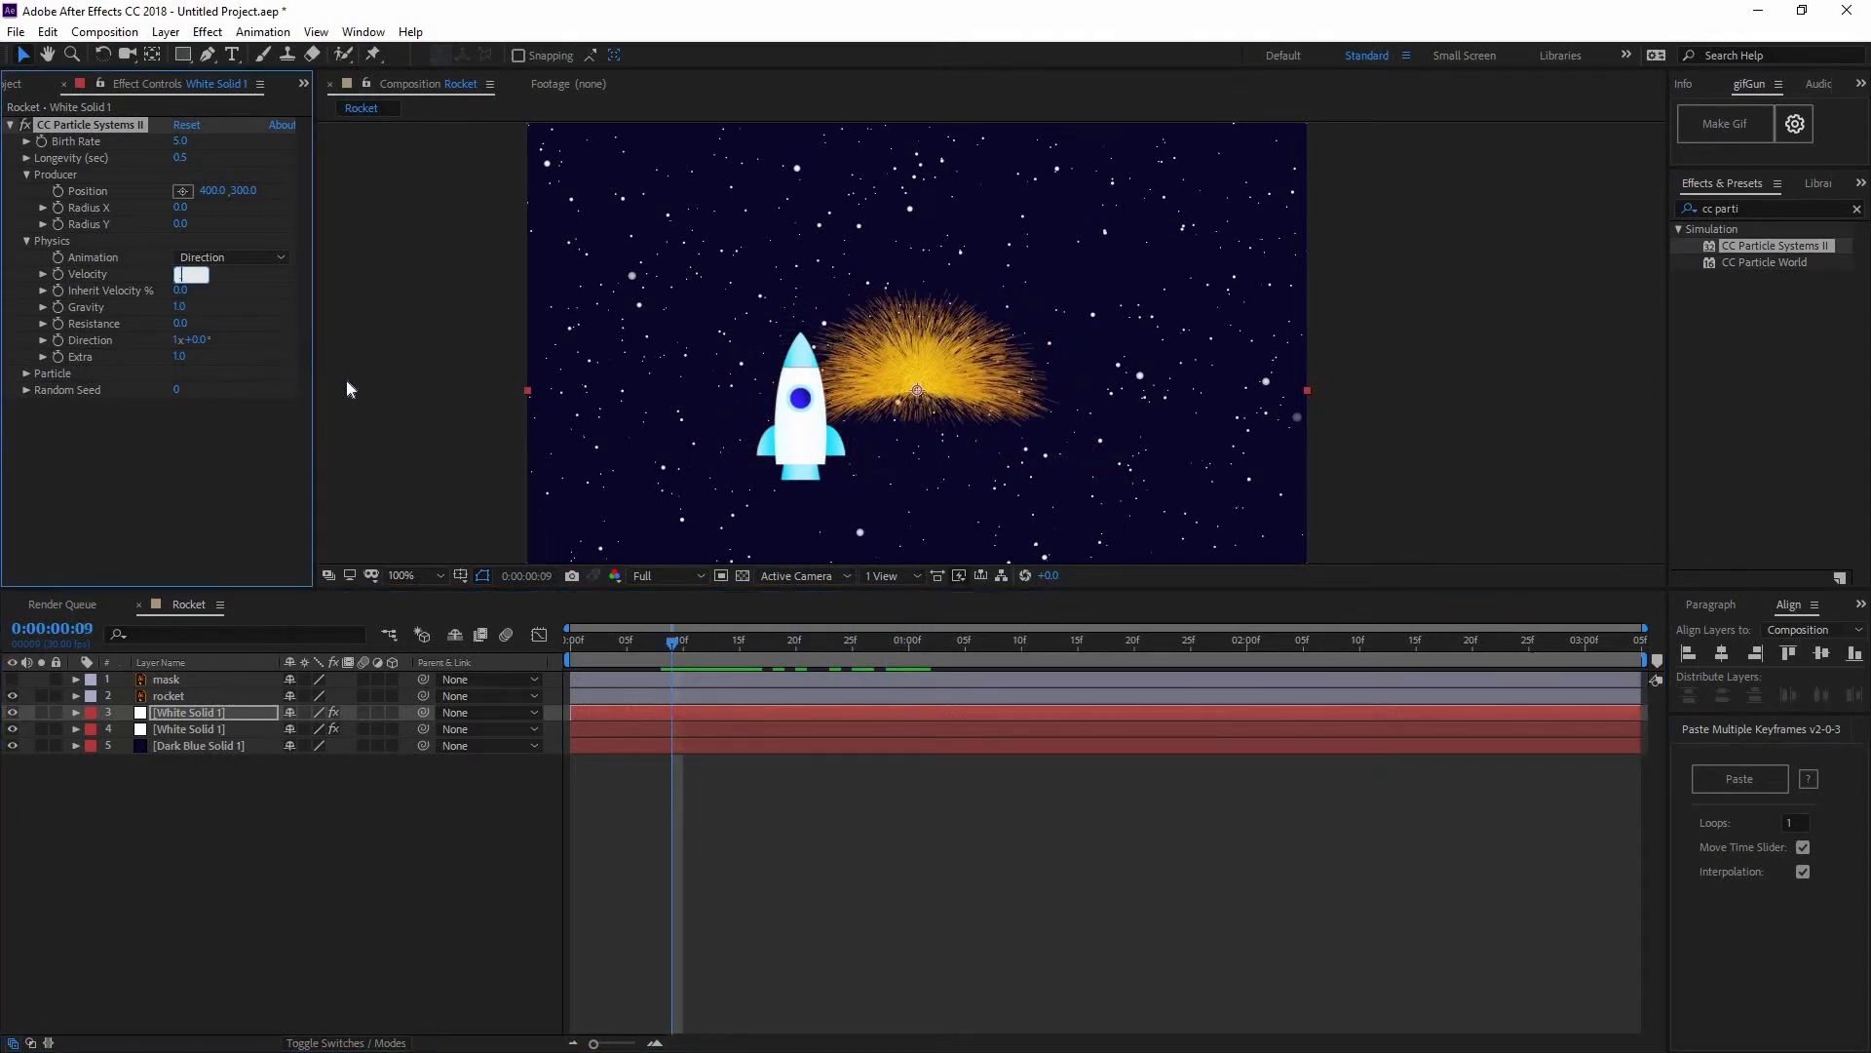
{"action": "type", "text": "0.4"}
{"action": "key", "text": "Return"}
{"action": "left_click_drag", "start_coordinate": [789, 639], "coordinate": [751, 616]}
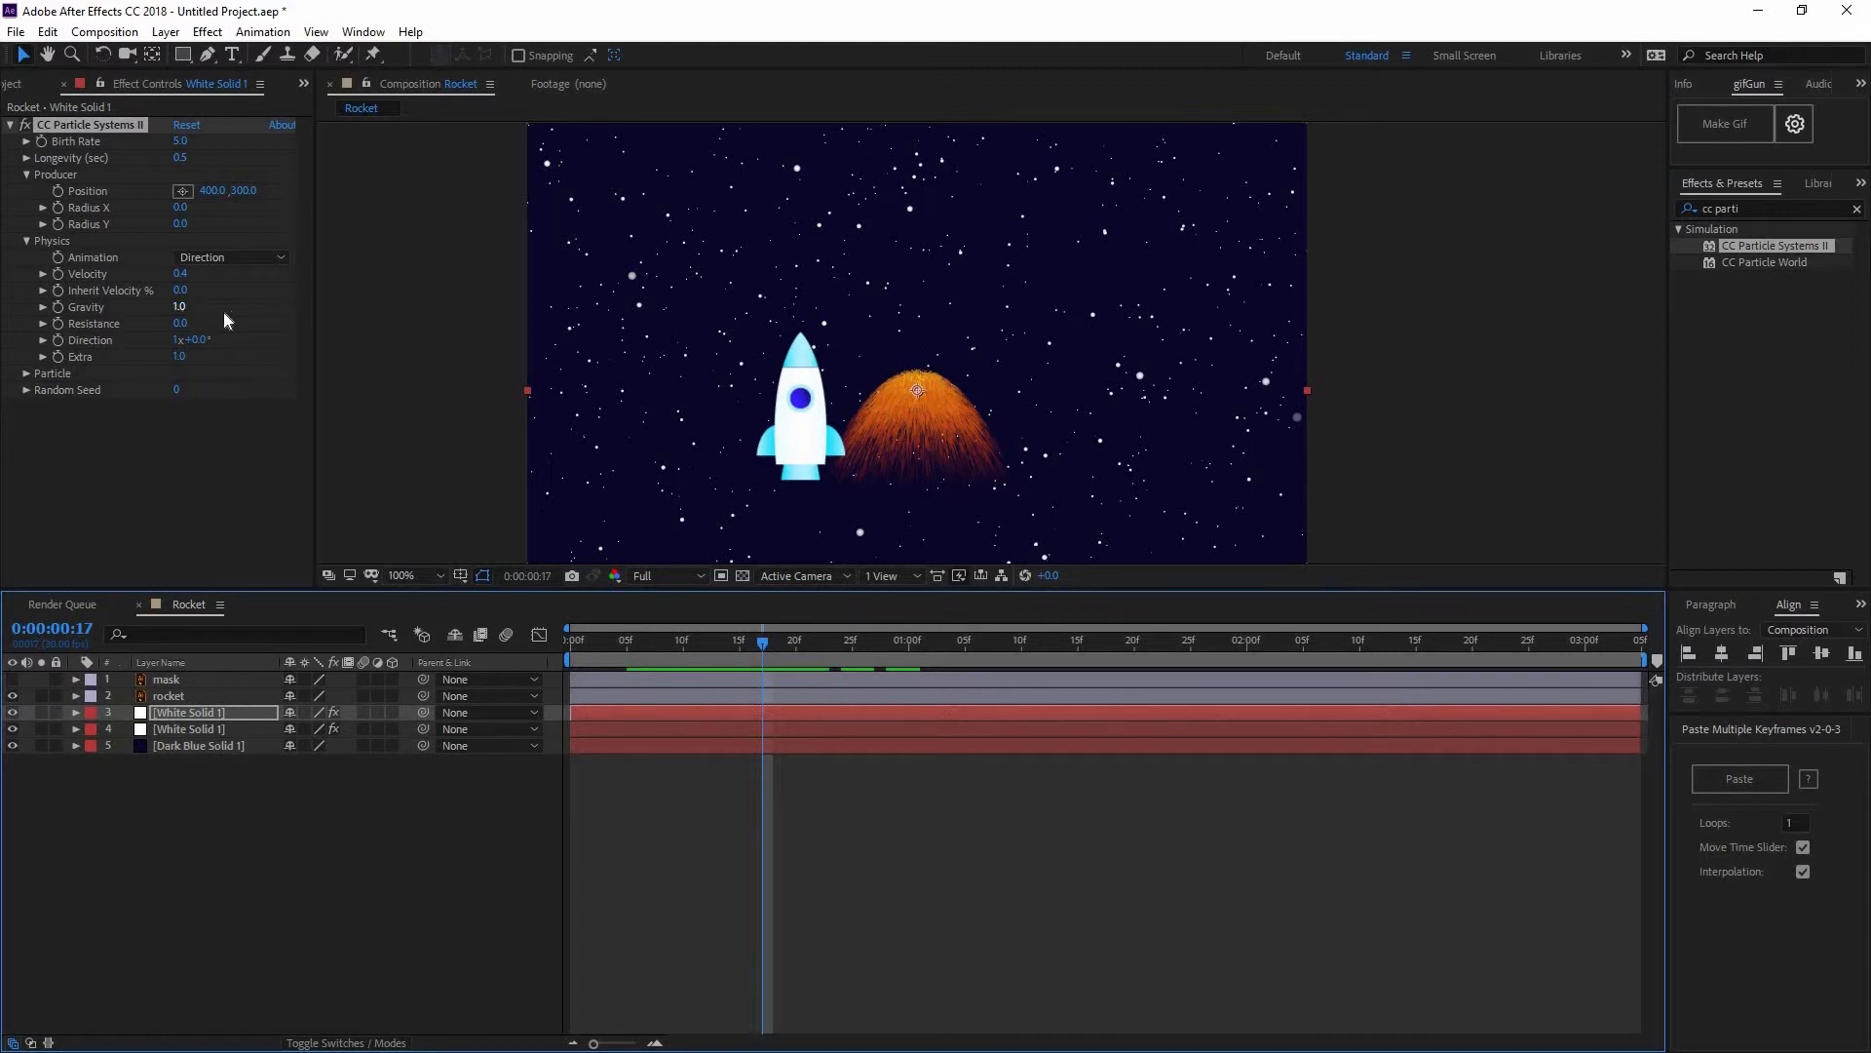
- Set the particle Gravity to 0 and preview the emission
{"action": "left_click", "coordinate": [180, 306]}
{"action": "type", "text": "0"}
{"action": "key", "text": "Return"}
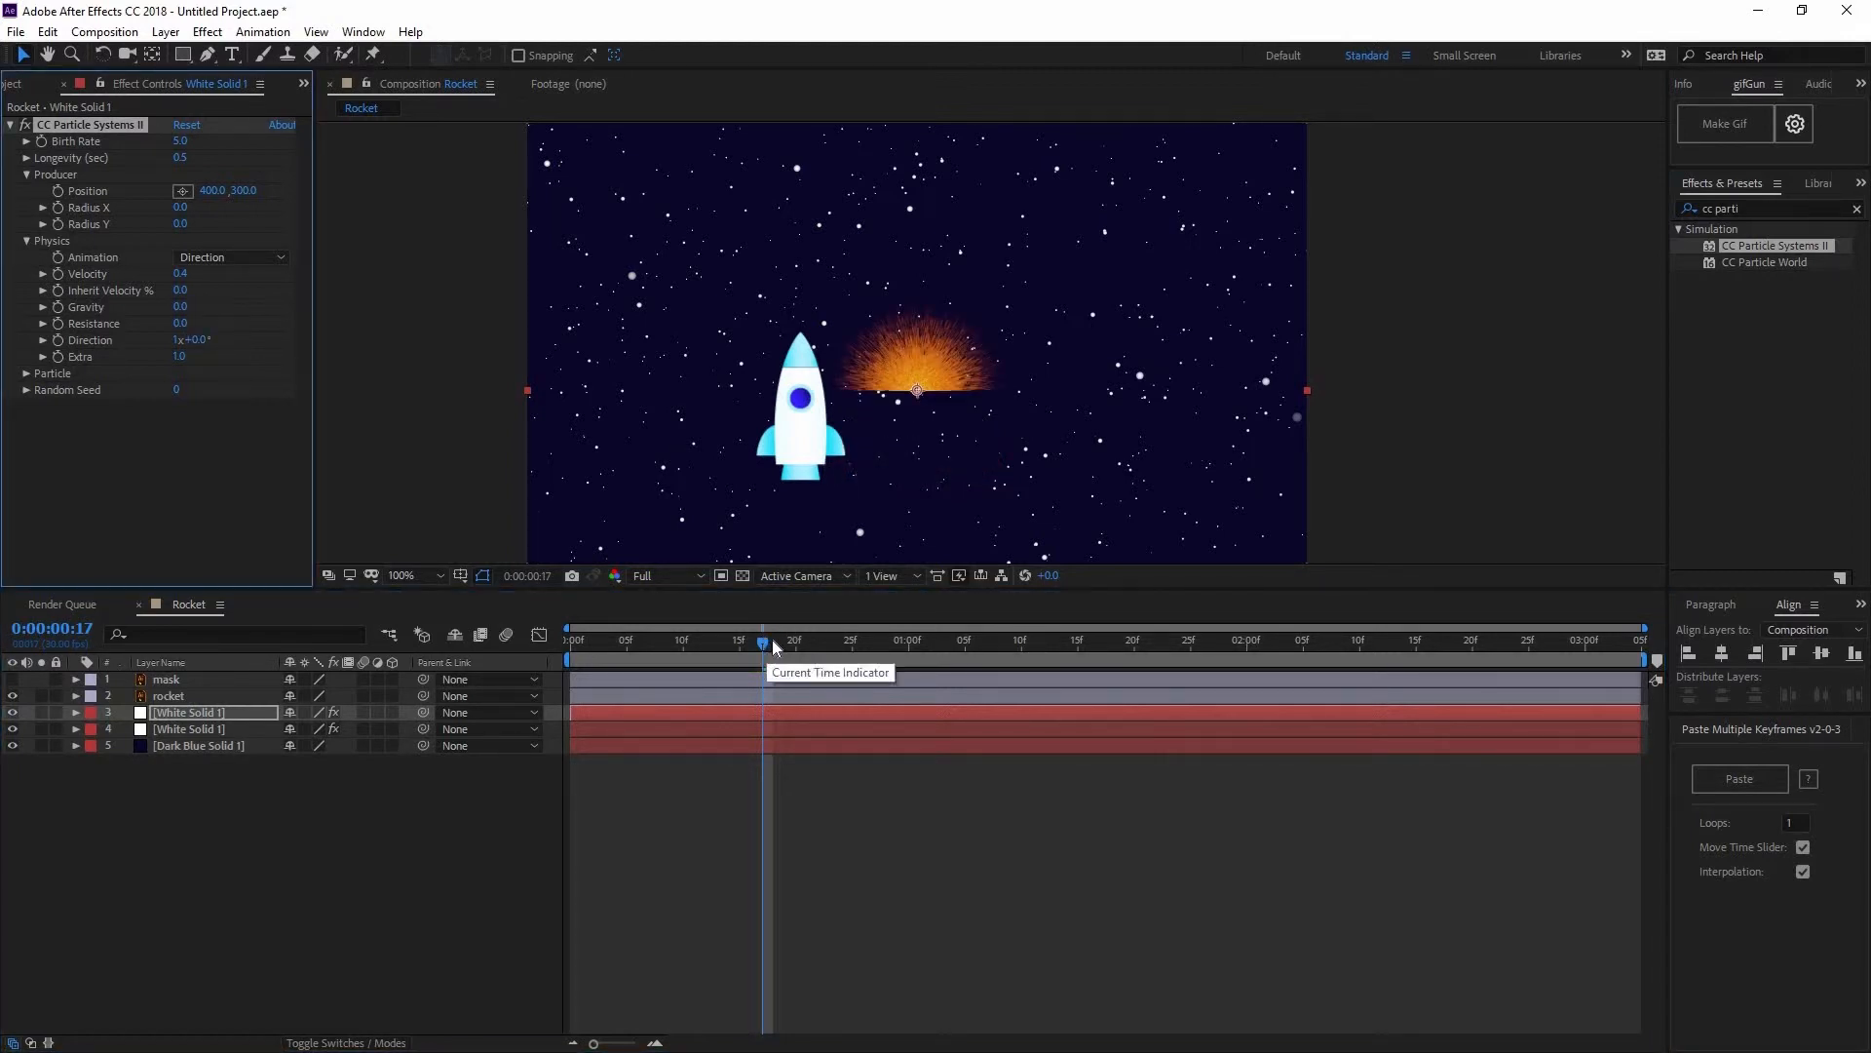
{"action": "key", "text": "space"}
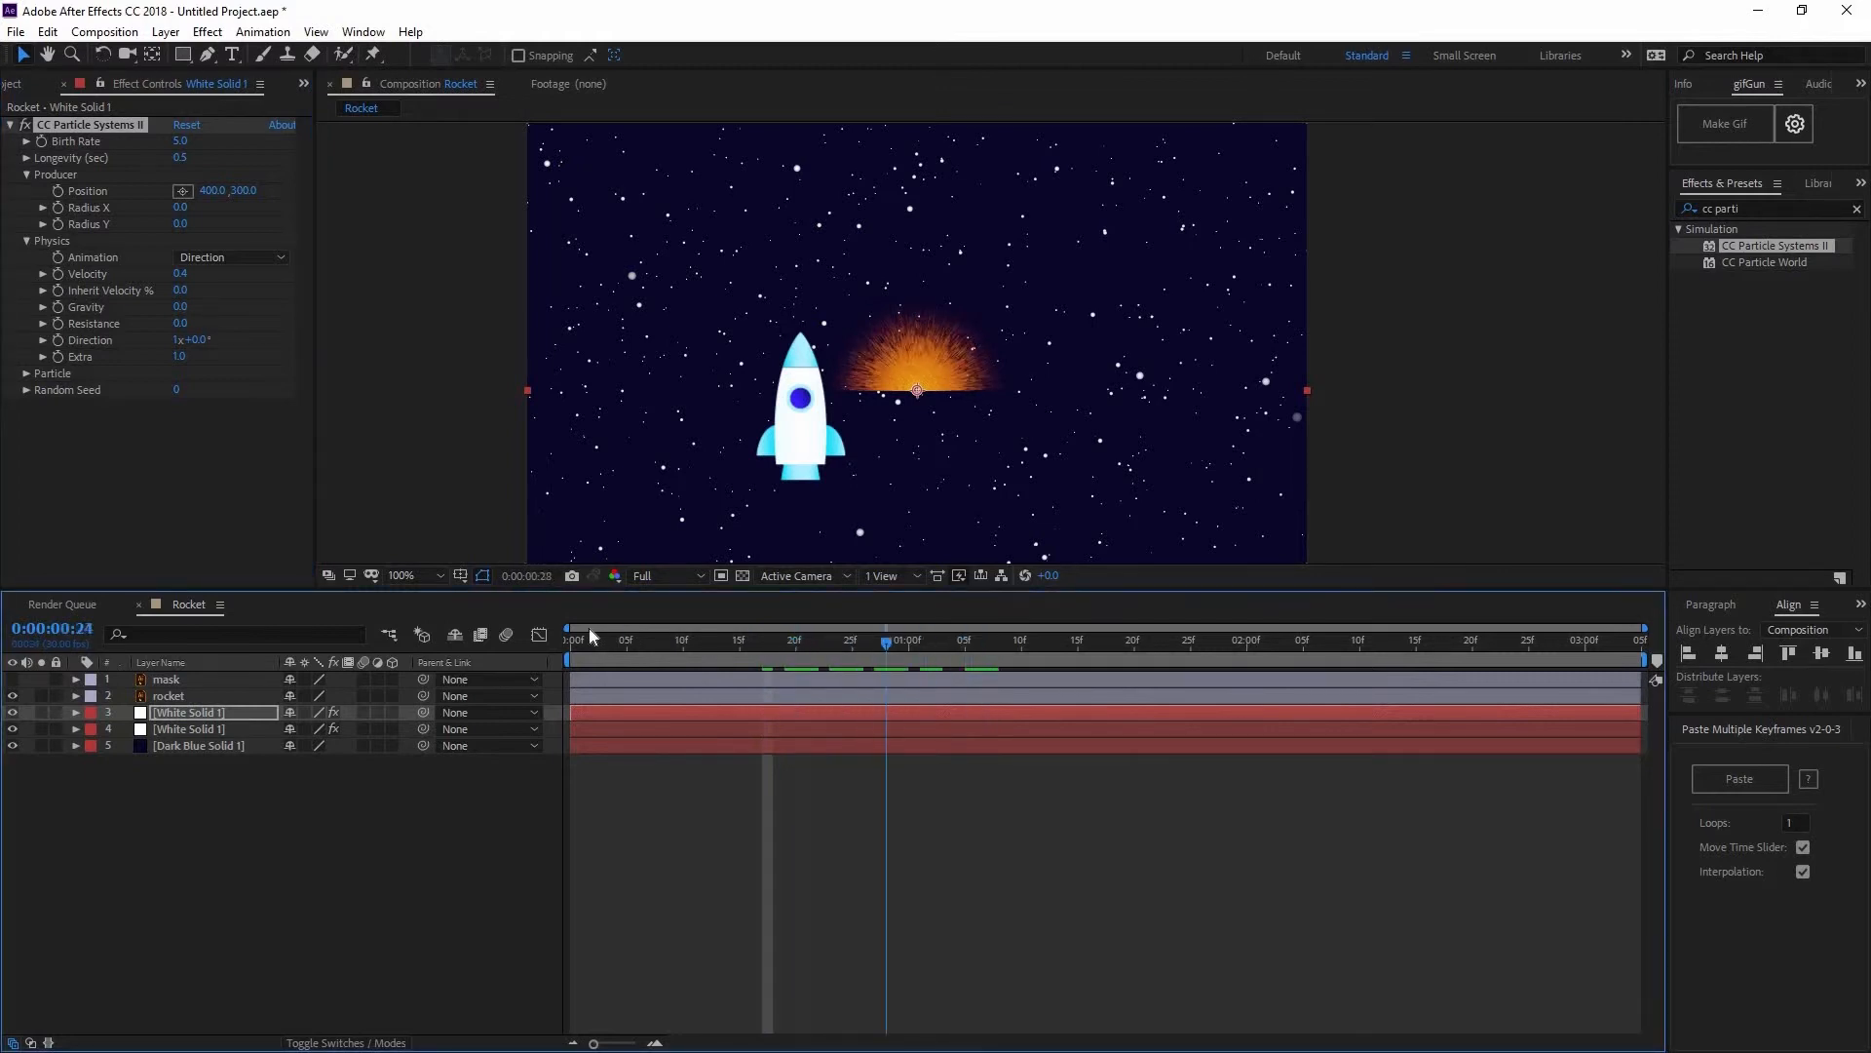
{"action": "left_click", "coordinate": [851, 628]}
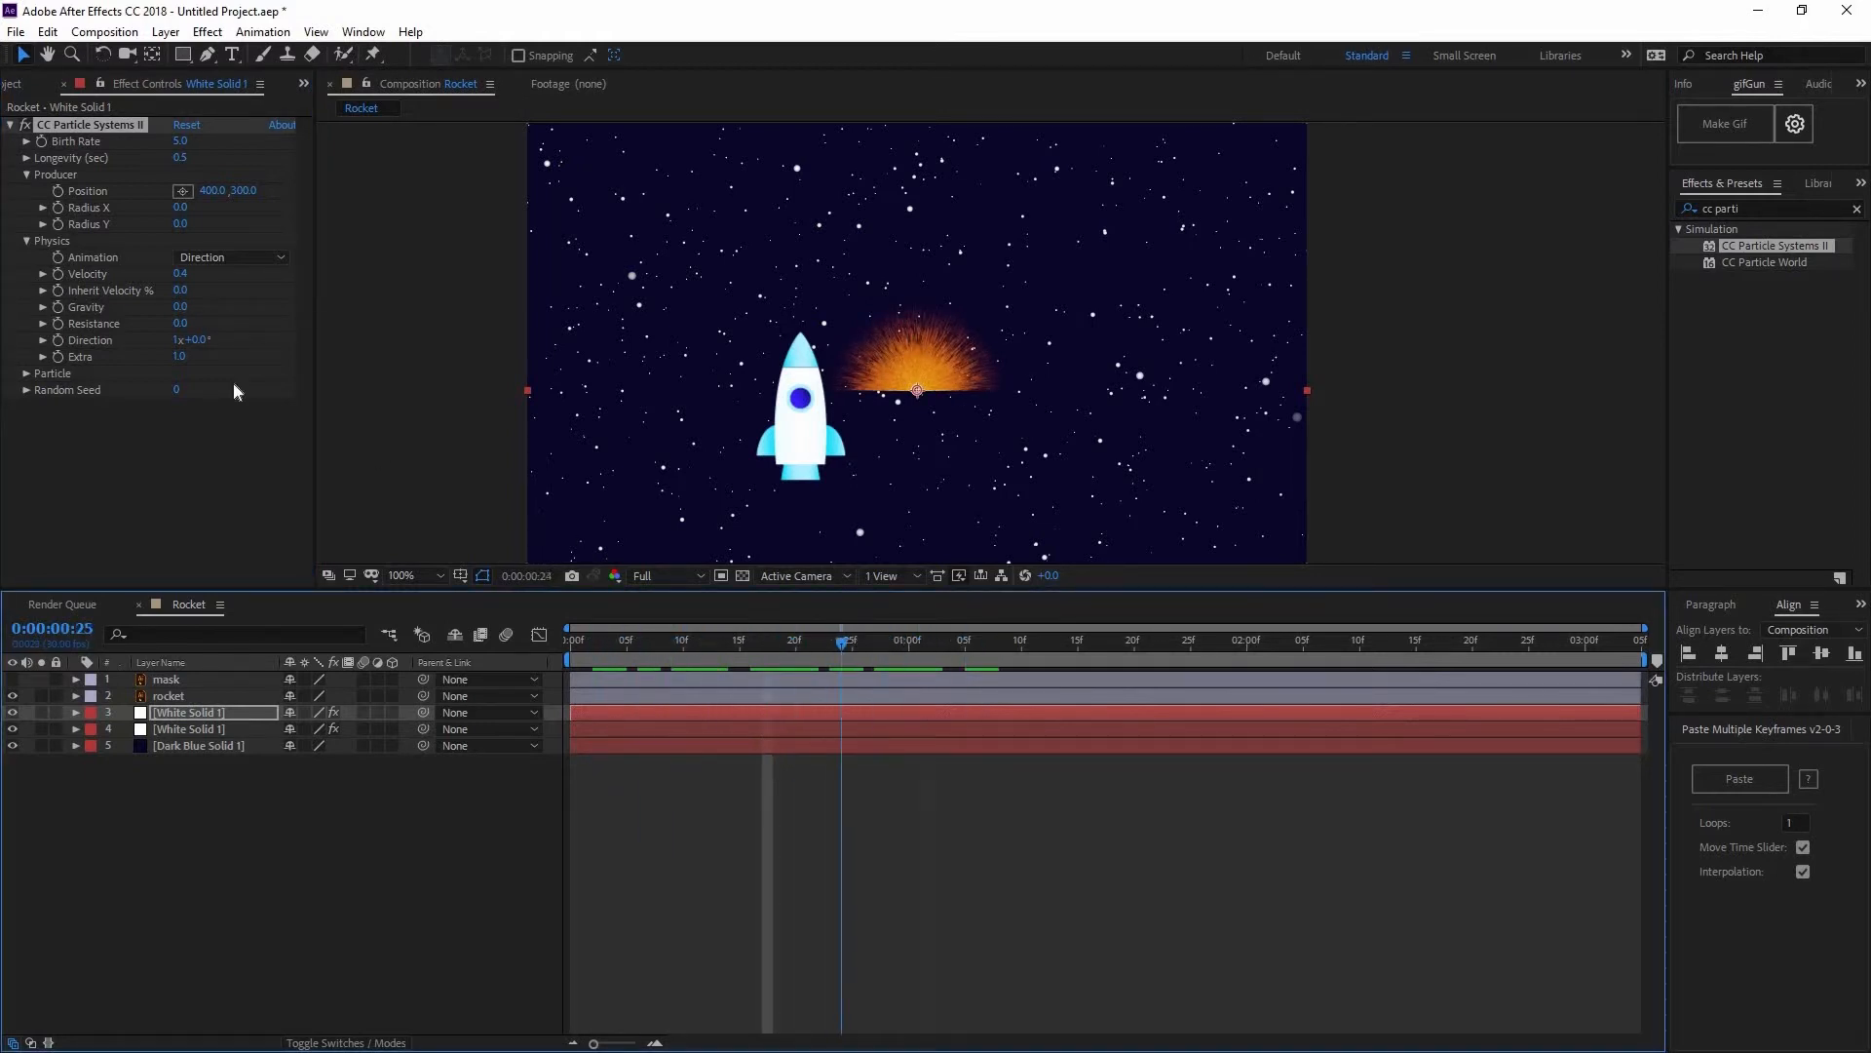
- Set the particle Direction to 0 revolutions and 90 degrees
{"action": "left_click", "coordinate": [176, 339]}
{"action": "type", "text": "0"}
{"action": "left_click", "coordinate": [177, 357]}
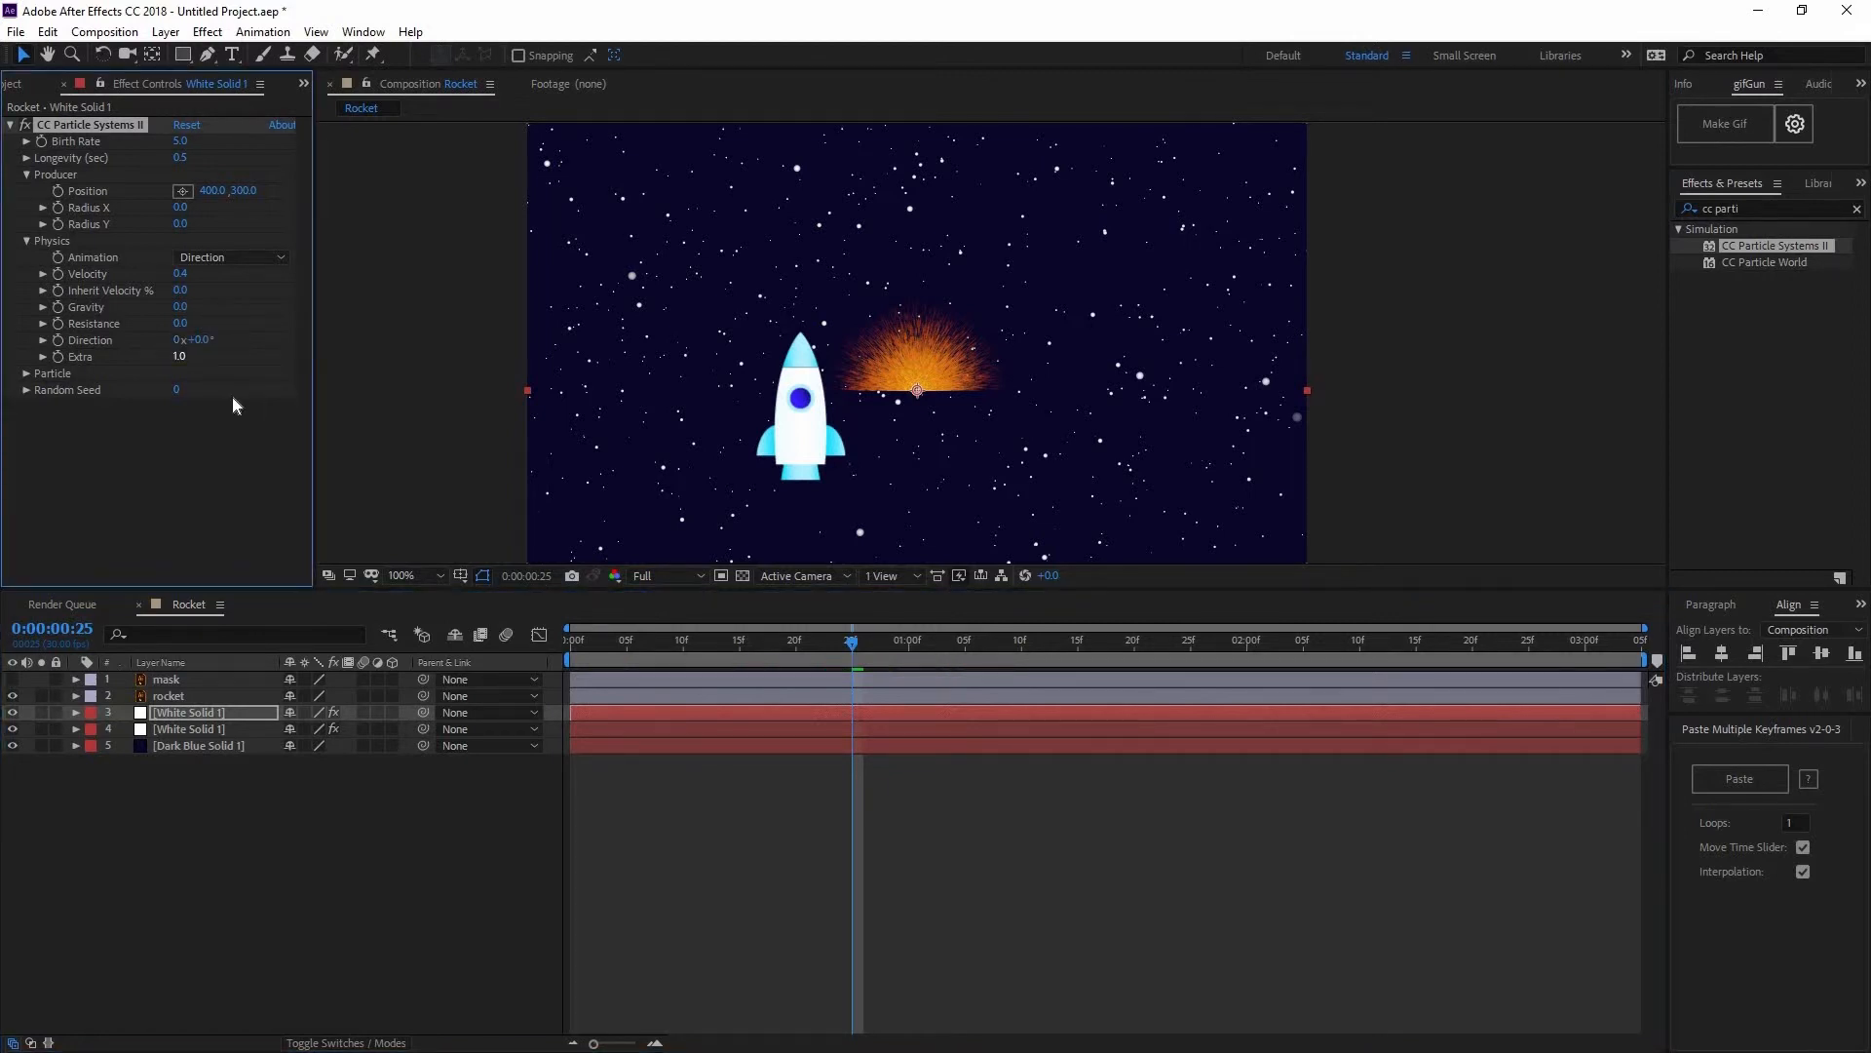
{"action": "left_click", "coordinate": [201, 341]}
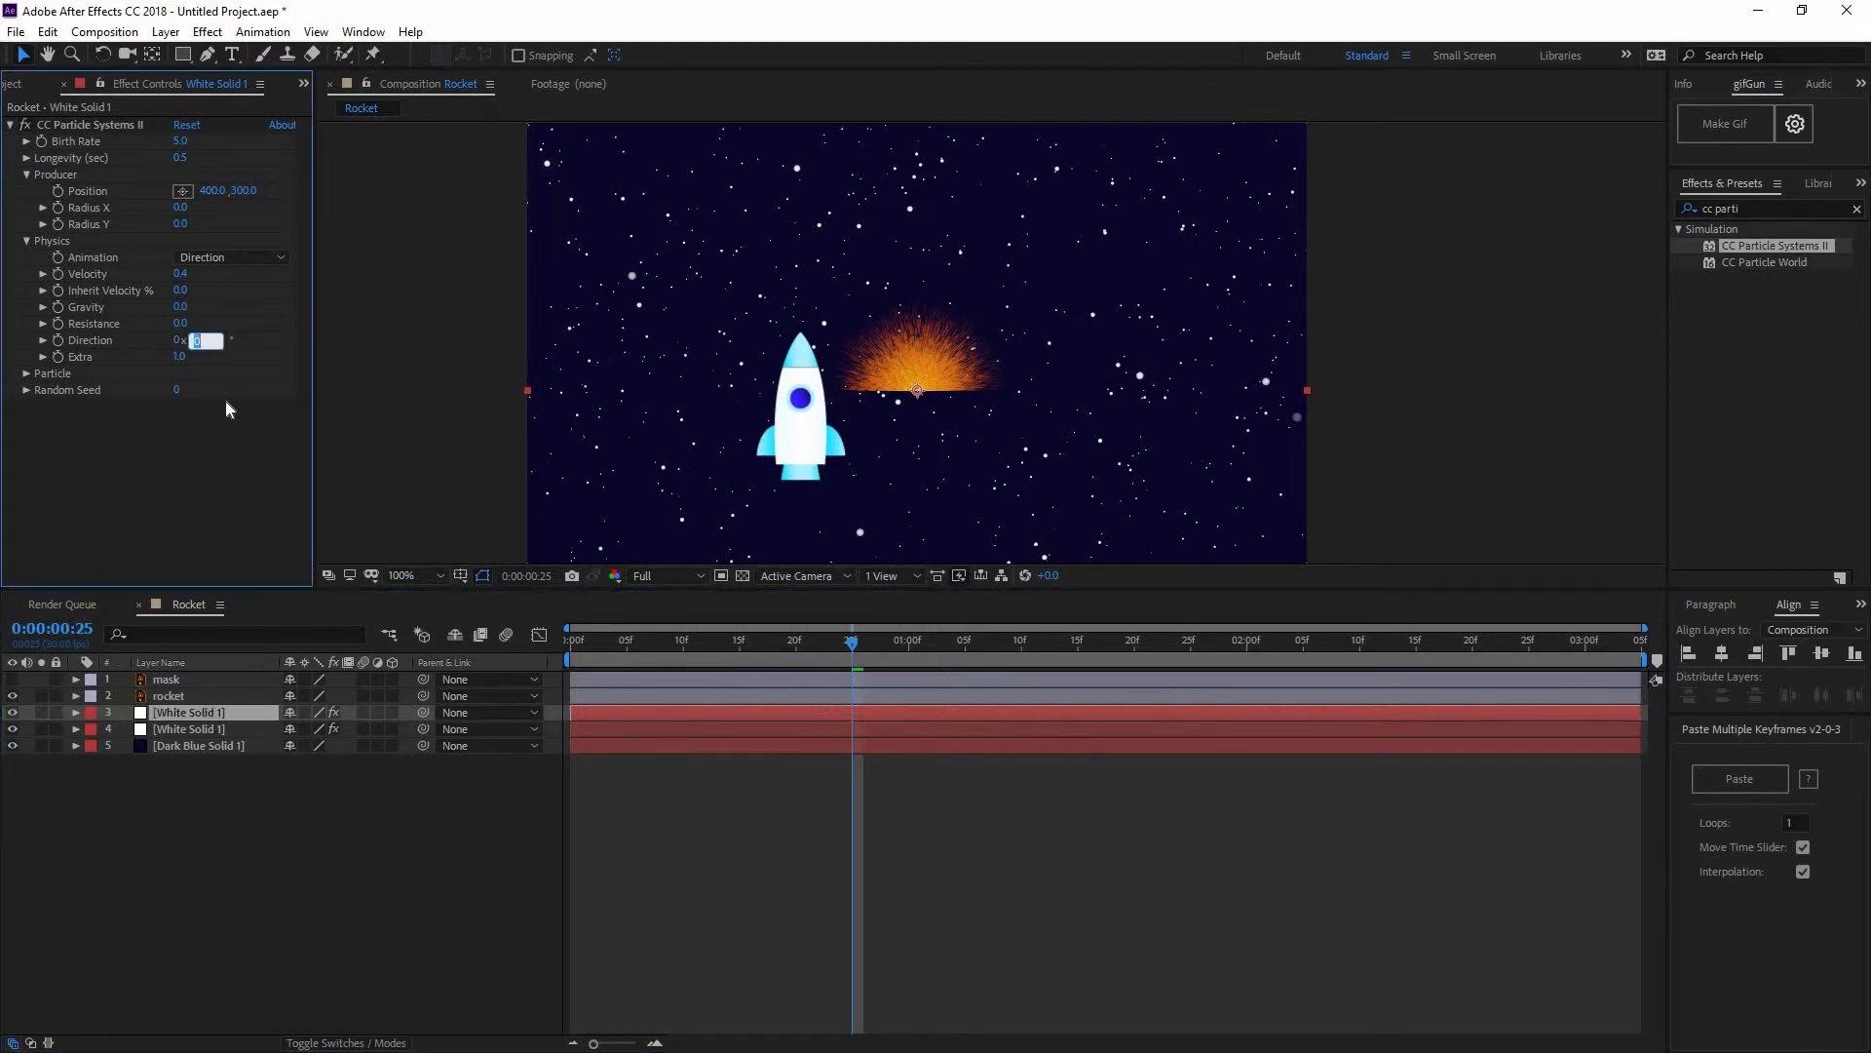
{"action": "type", "text": "90"}
{"action": "key", "text": "Return"}
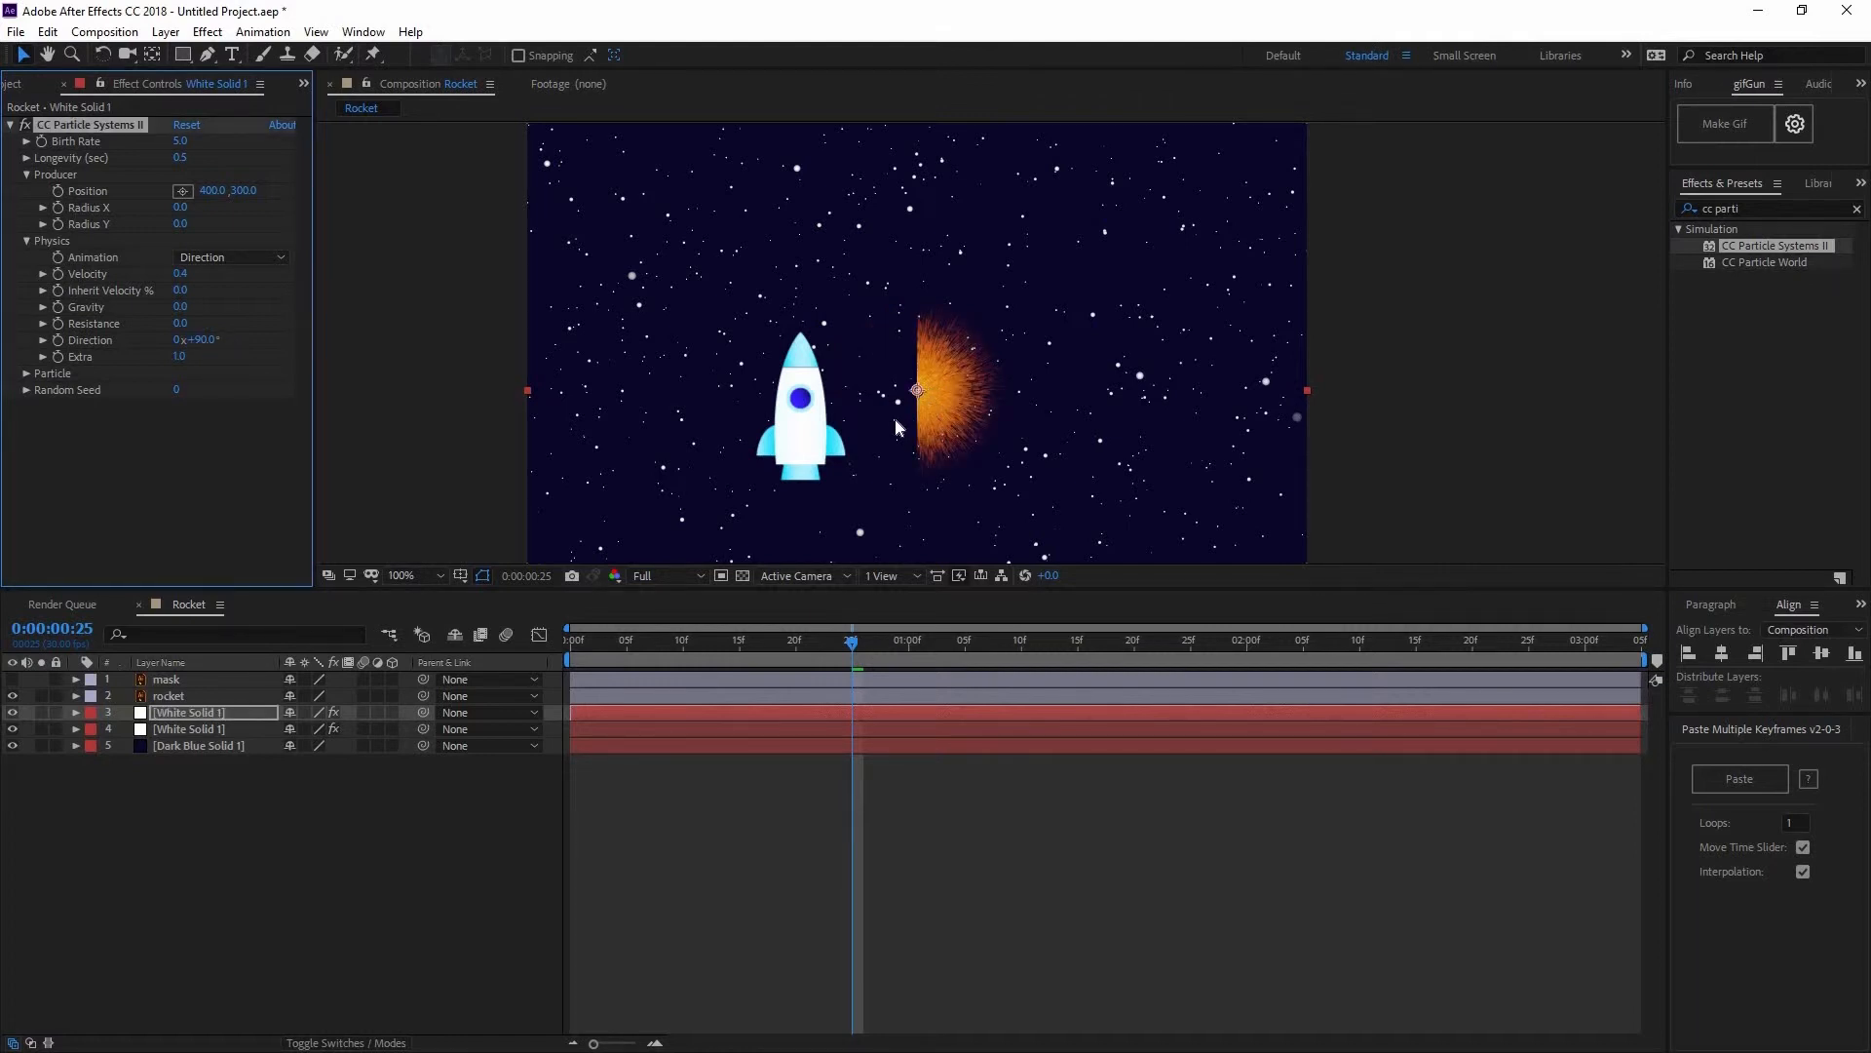
- Set the Physics Extra value to 0 and scrub the timeline to check the particle stream
{"action": "left_click", "coordinate": [180, 356]}
{"action": "type", "text": "0"}
{"action": "key", "text": "Return"}
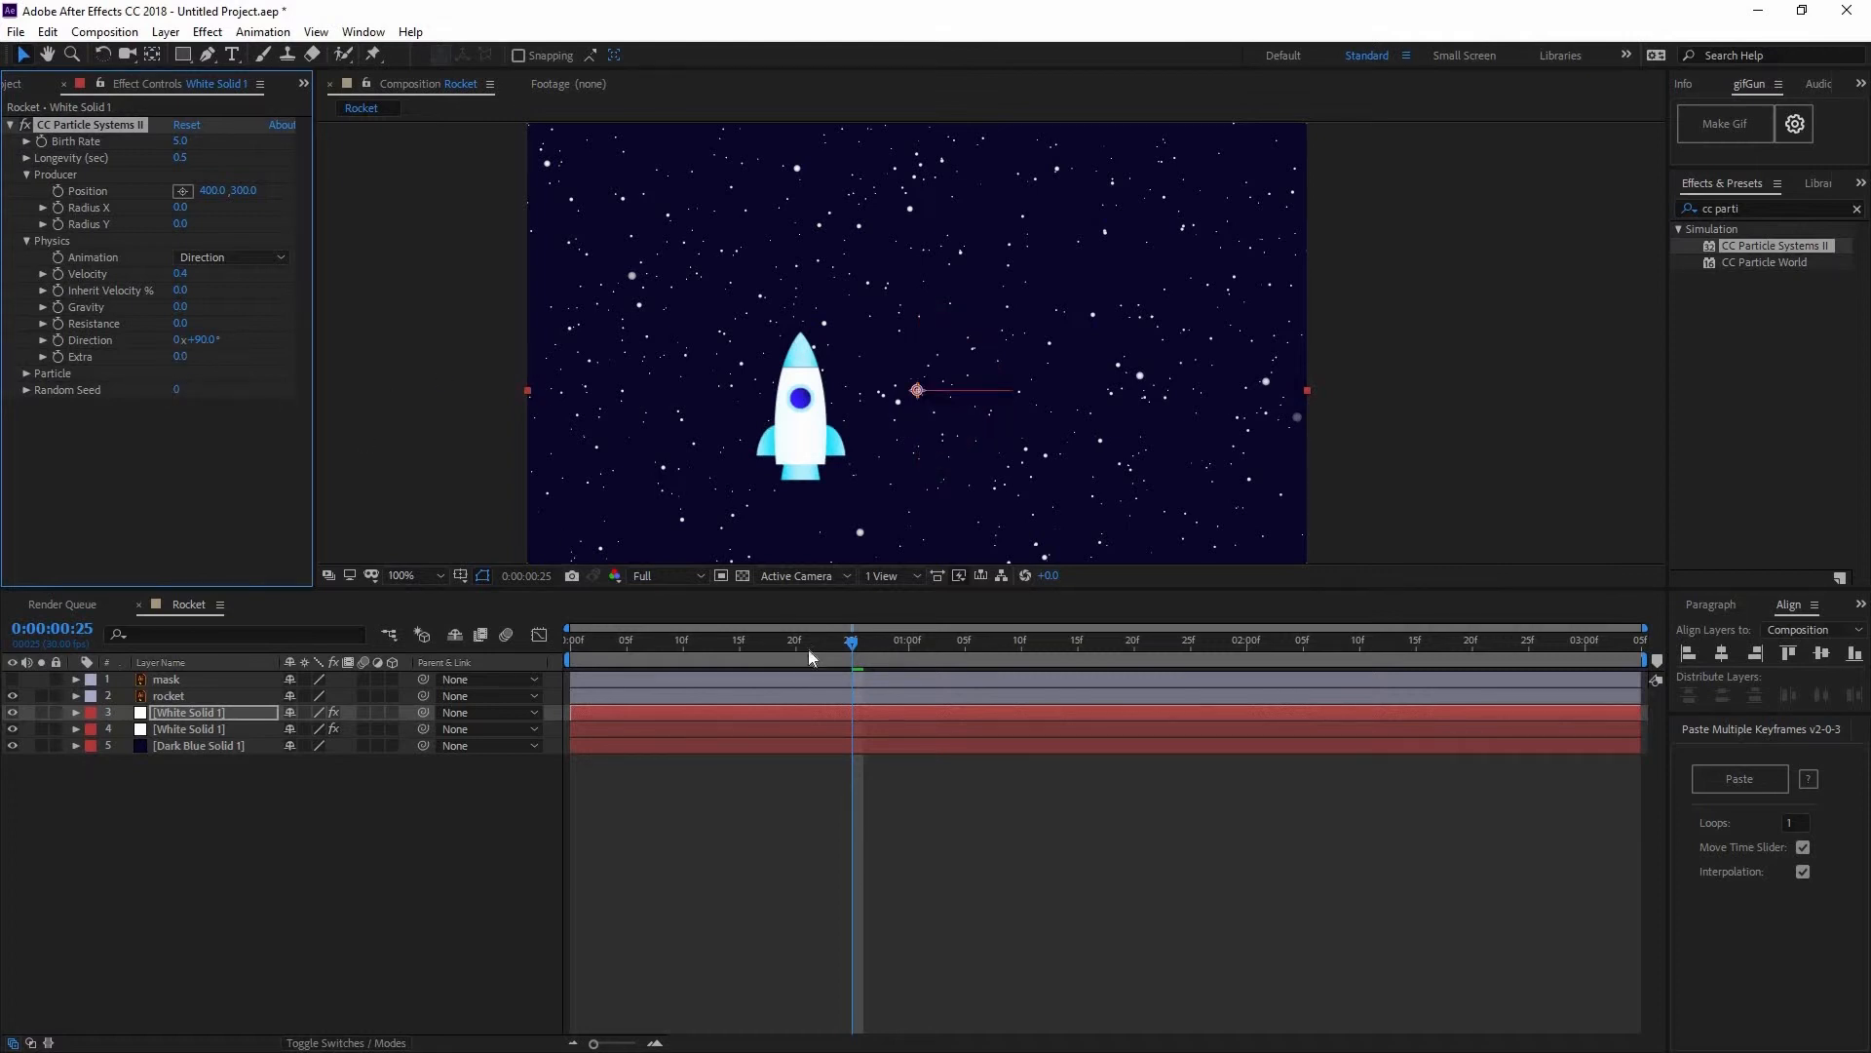
{"action": "left_click_drag", "start_coordinate": [780, 639], "coordinate": [700, 647]}
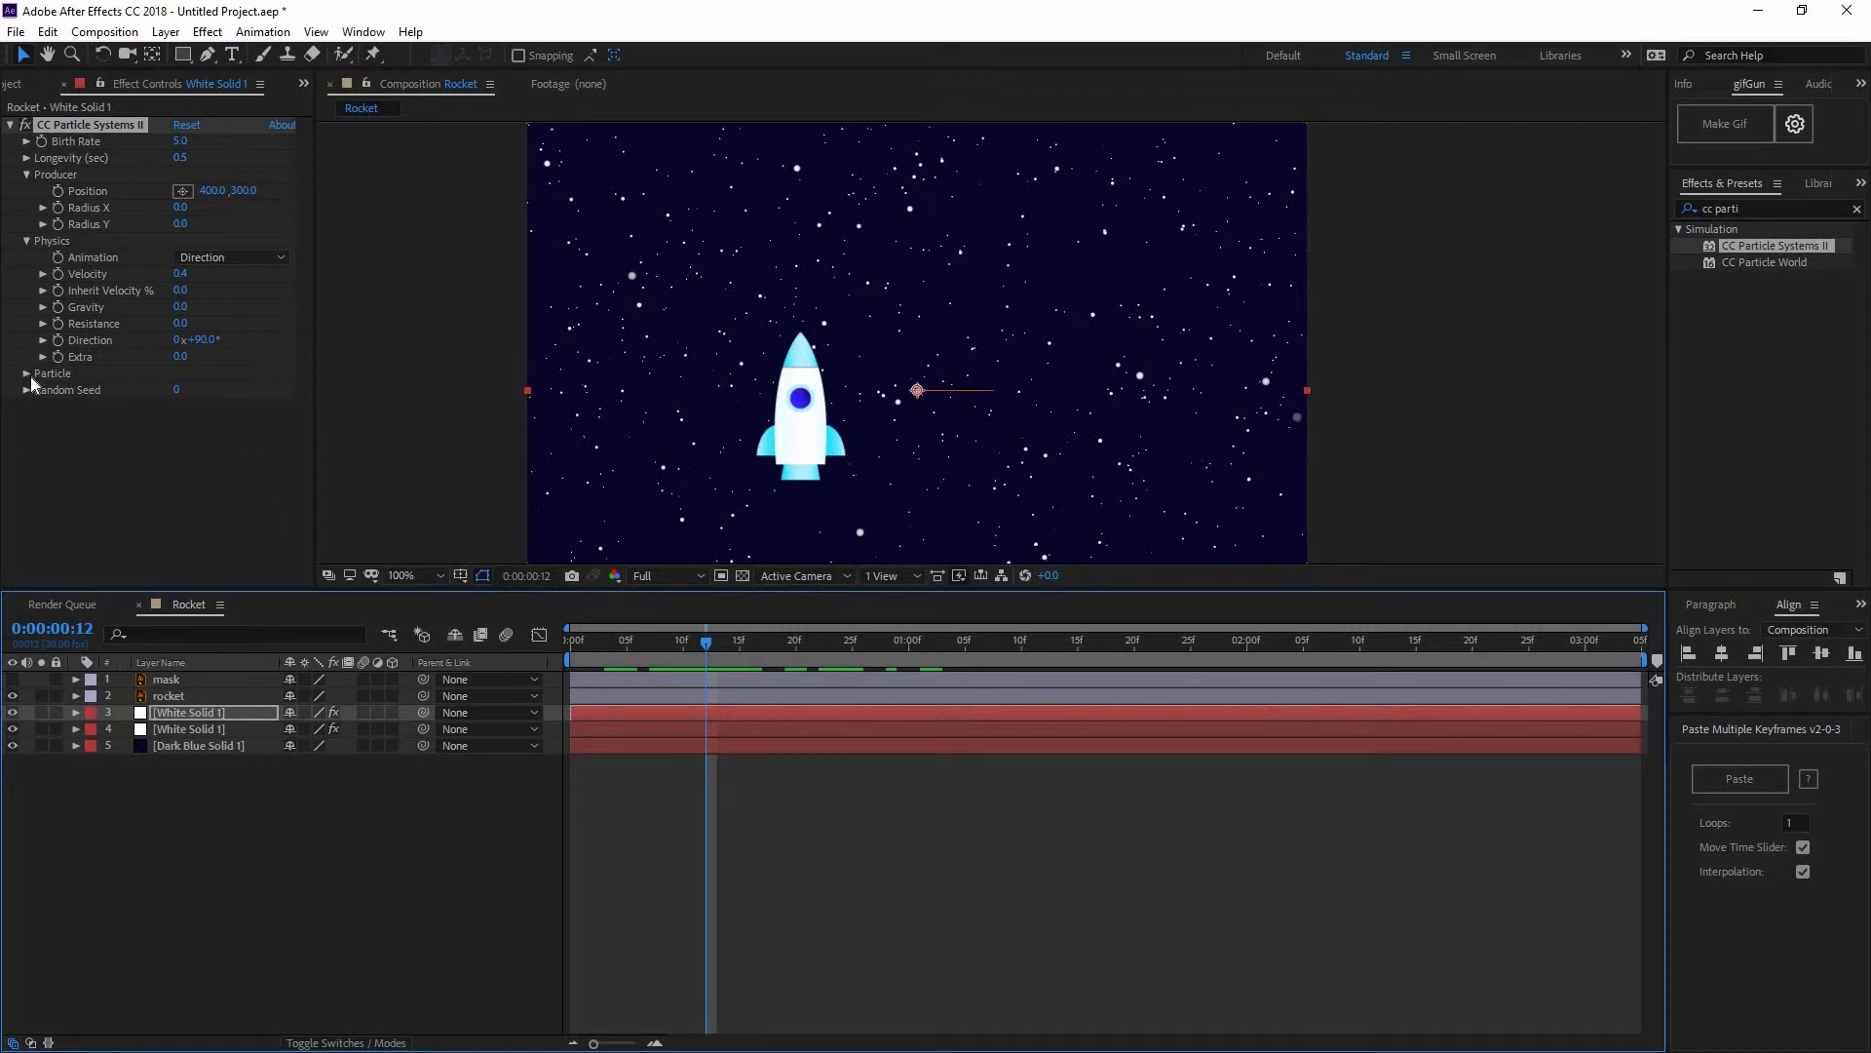
- Change the Particle Type to Faded Sphere and scrub through the frames to check the trail
{"action": "left_click", "coordinate": [27, 374]}
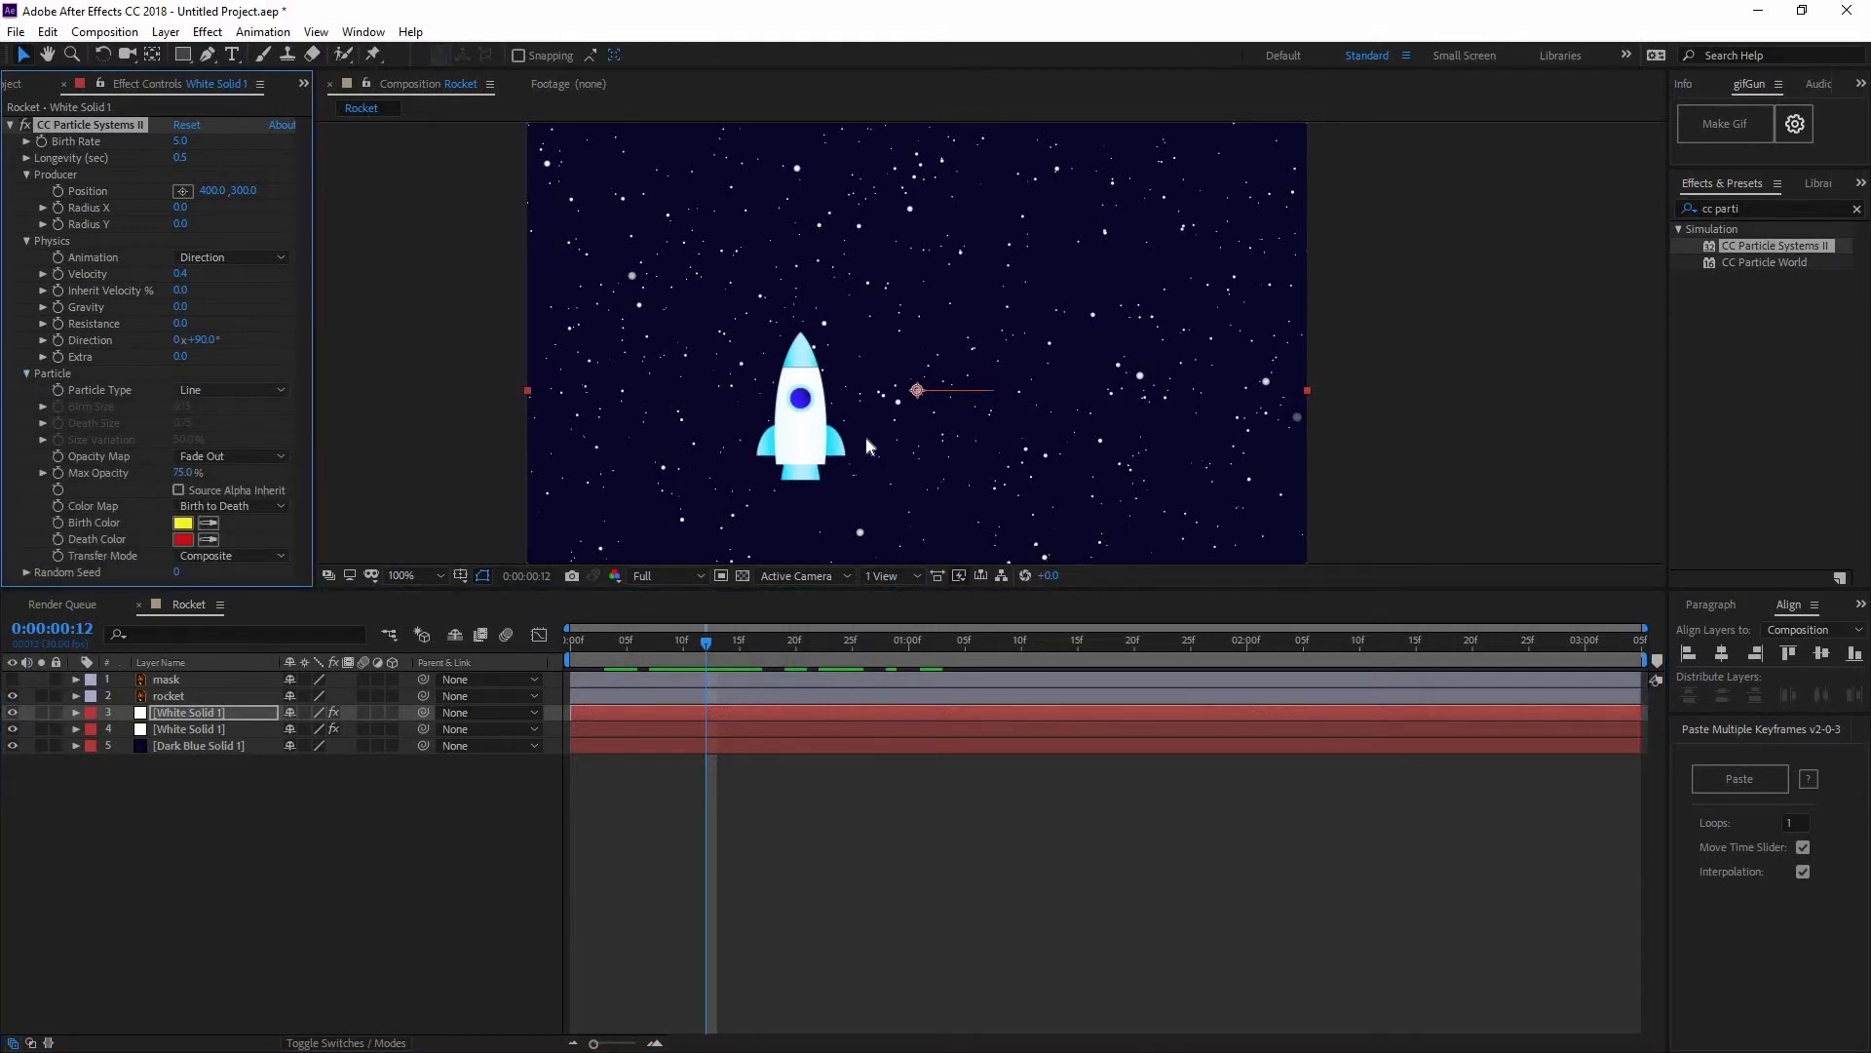
{"action": "left_click", "coordinate": [234, 392]}
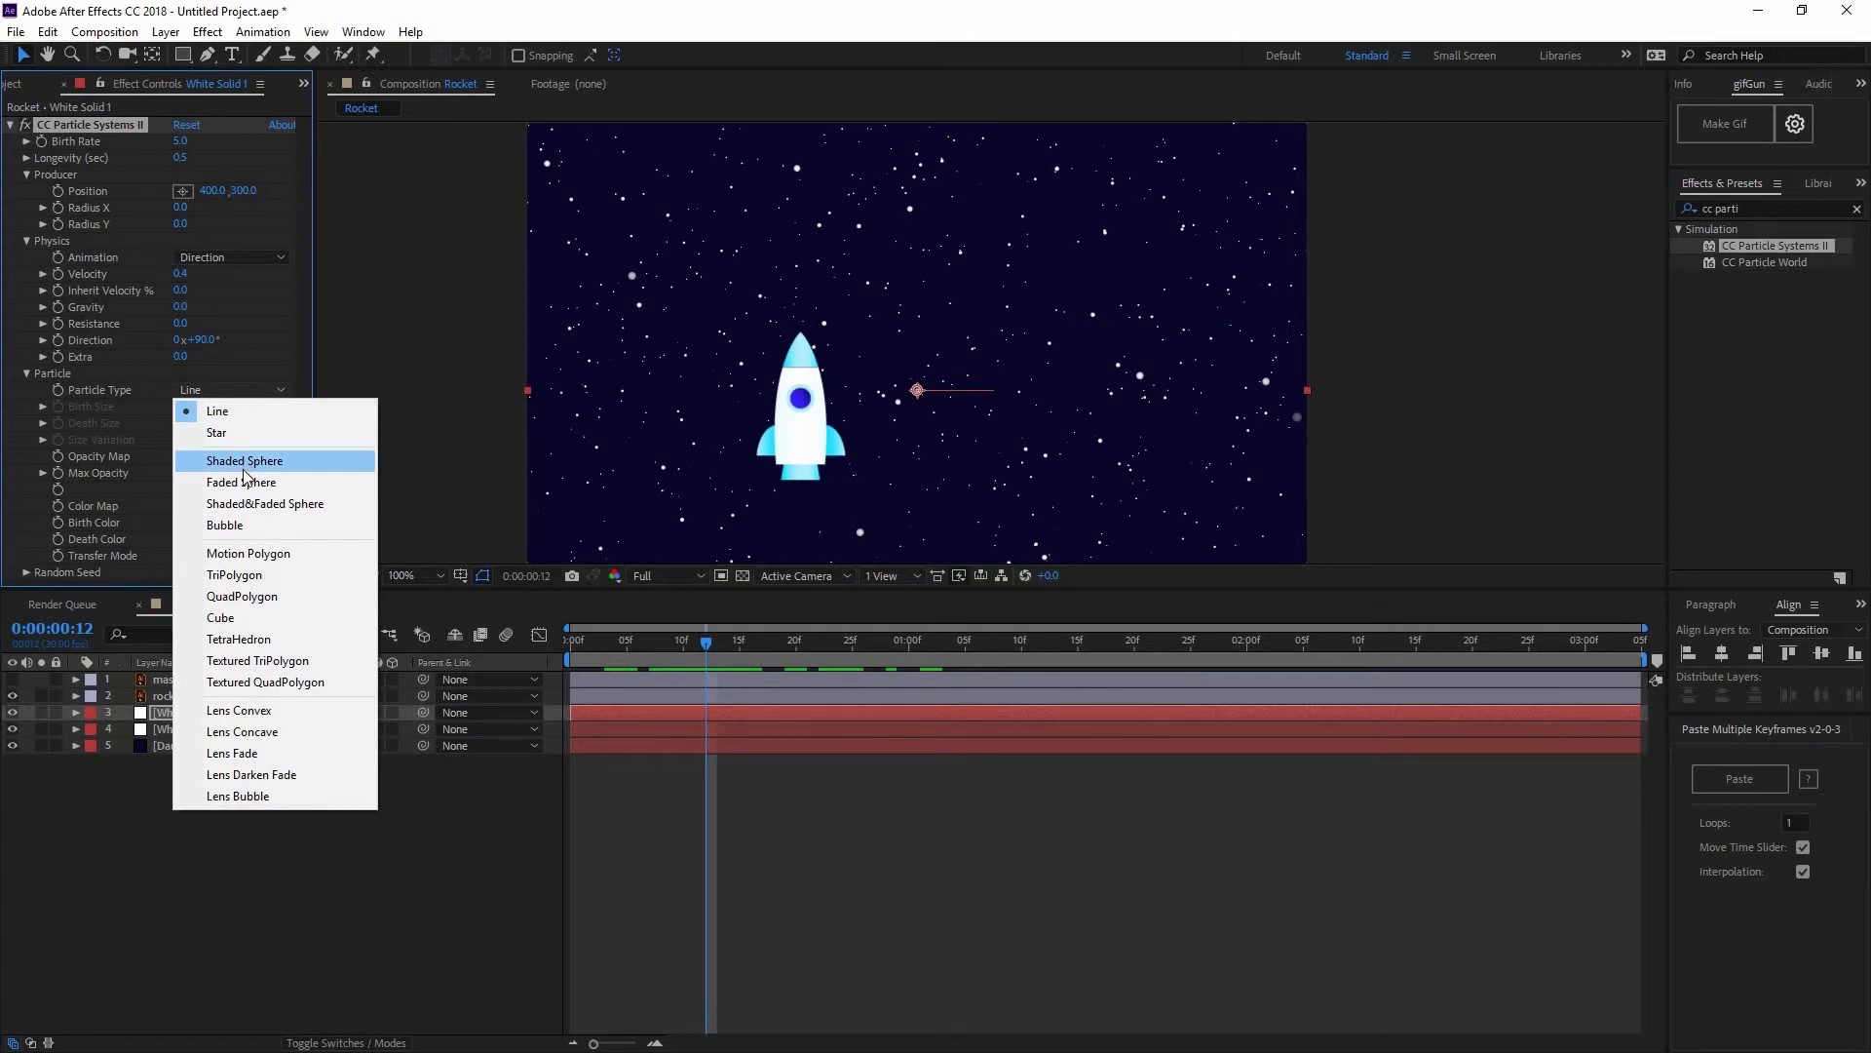
{"action": "left_click", "coordinate": [278, 485]}
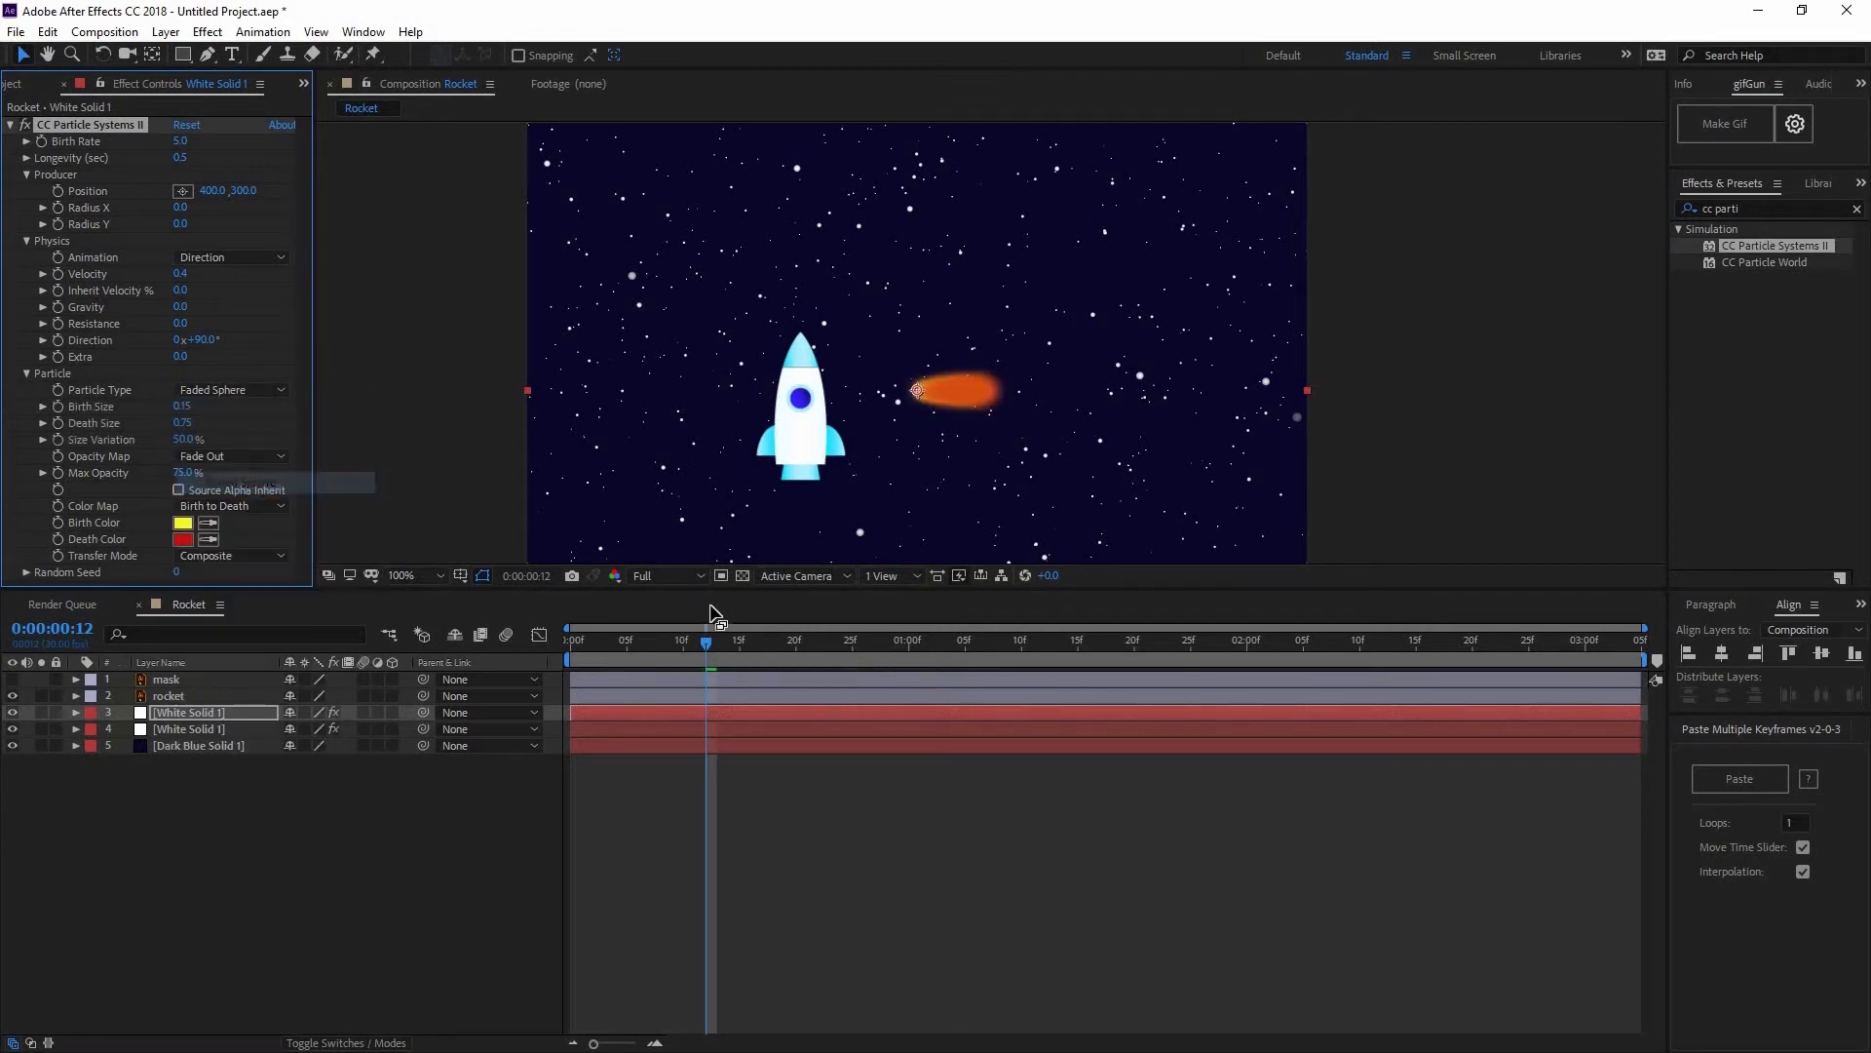
{"action": "left_click", "coordinate": [694, 643]}
{"action": "left_click_drag", "start_coordinate": [649, 639], "coordinate": [707, 630]}
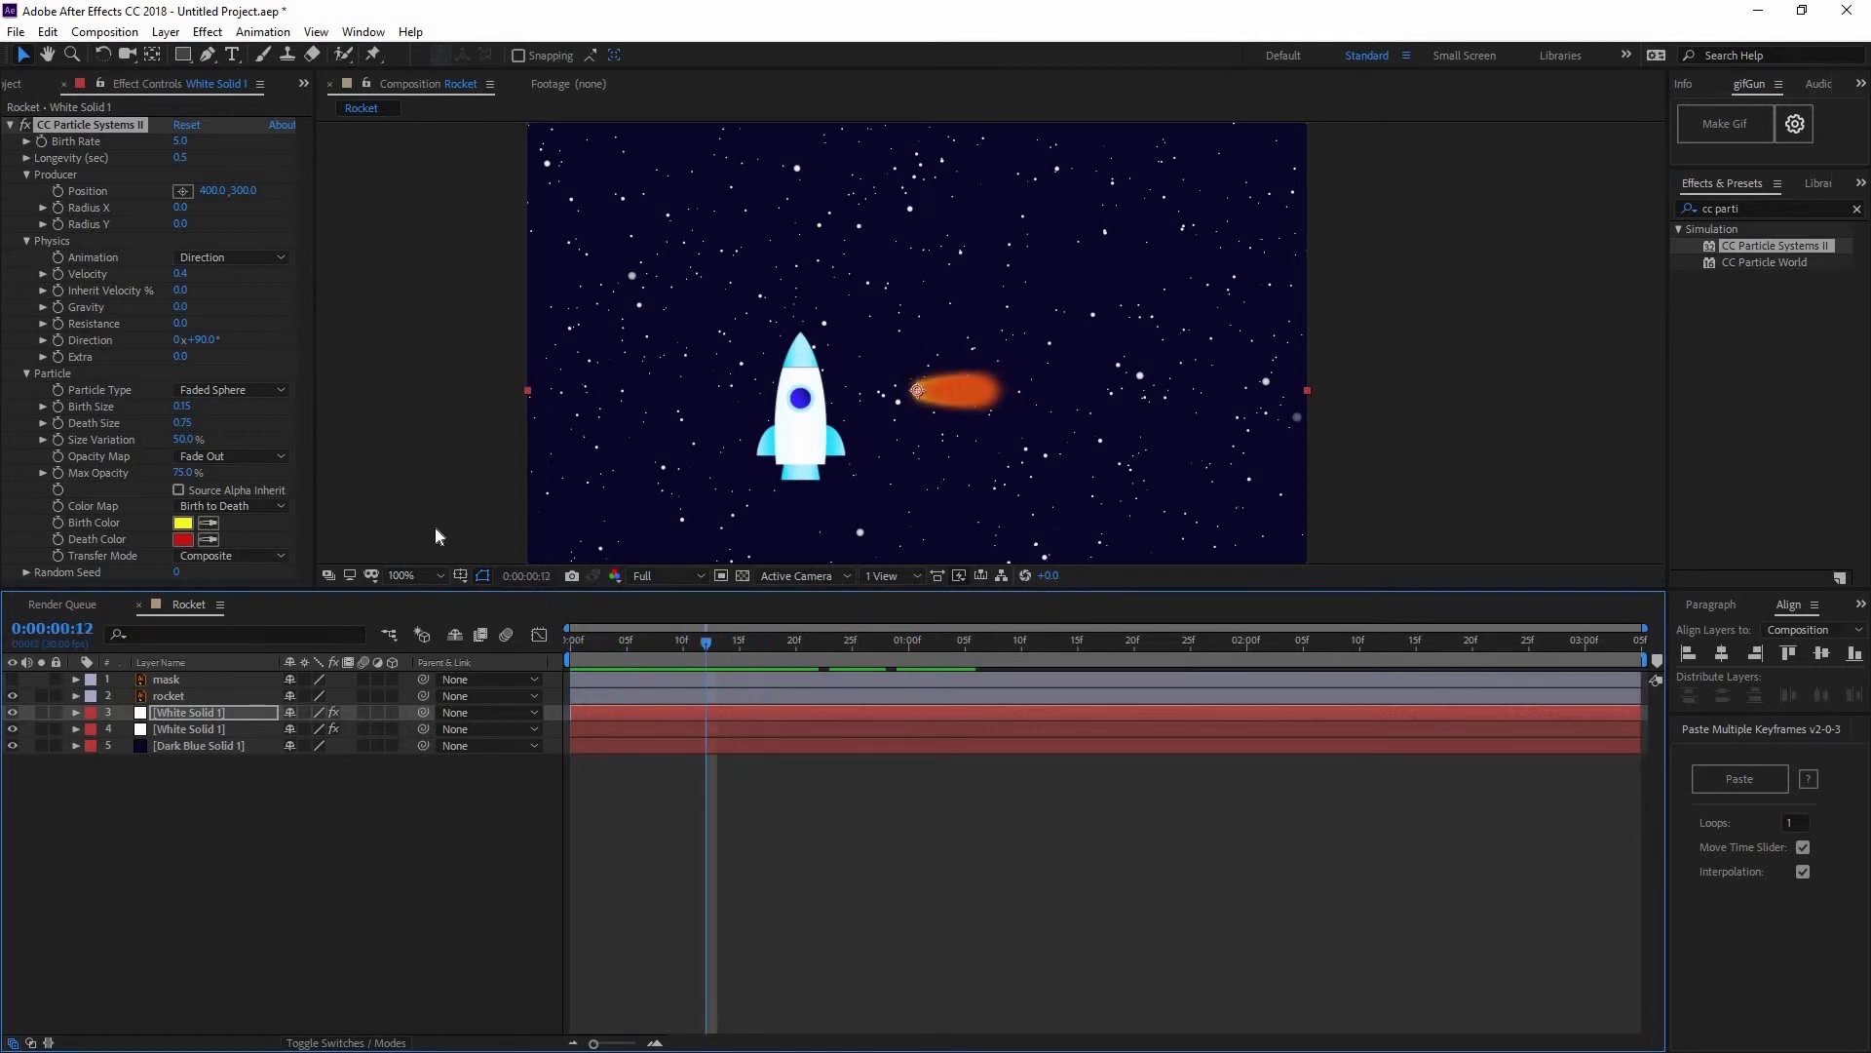
- Size the particles with Birth Size 0.31, Death Size 0.41 and Size Variation 98%, scrubbing to check the trail
{"action": "left_click", "coordinate": [185, 408]}
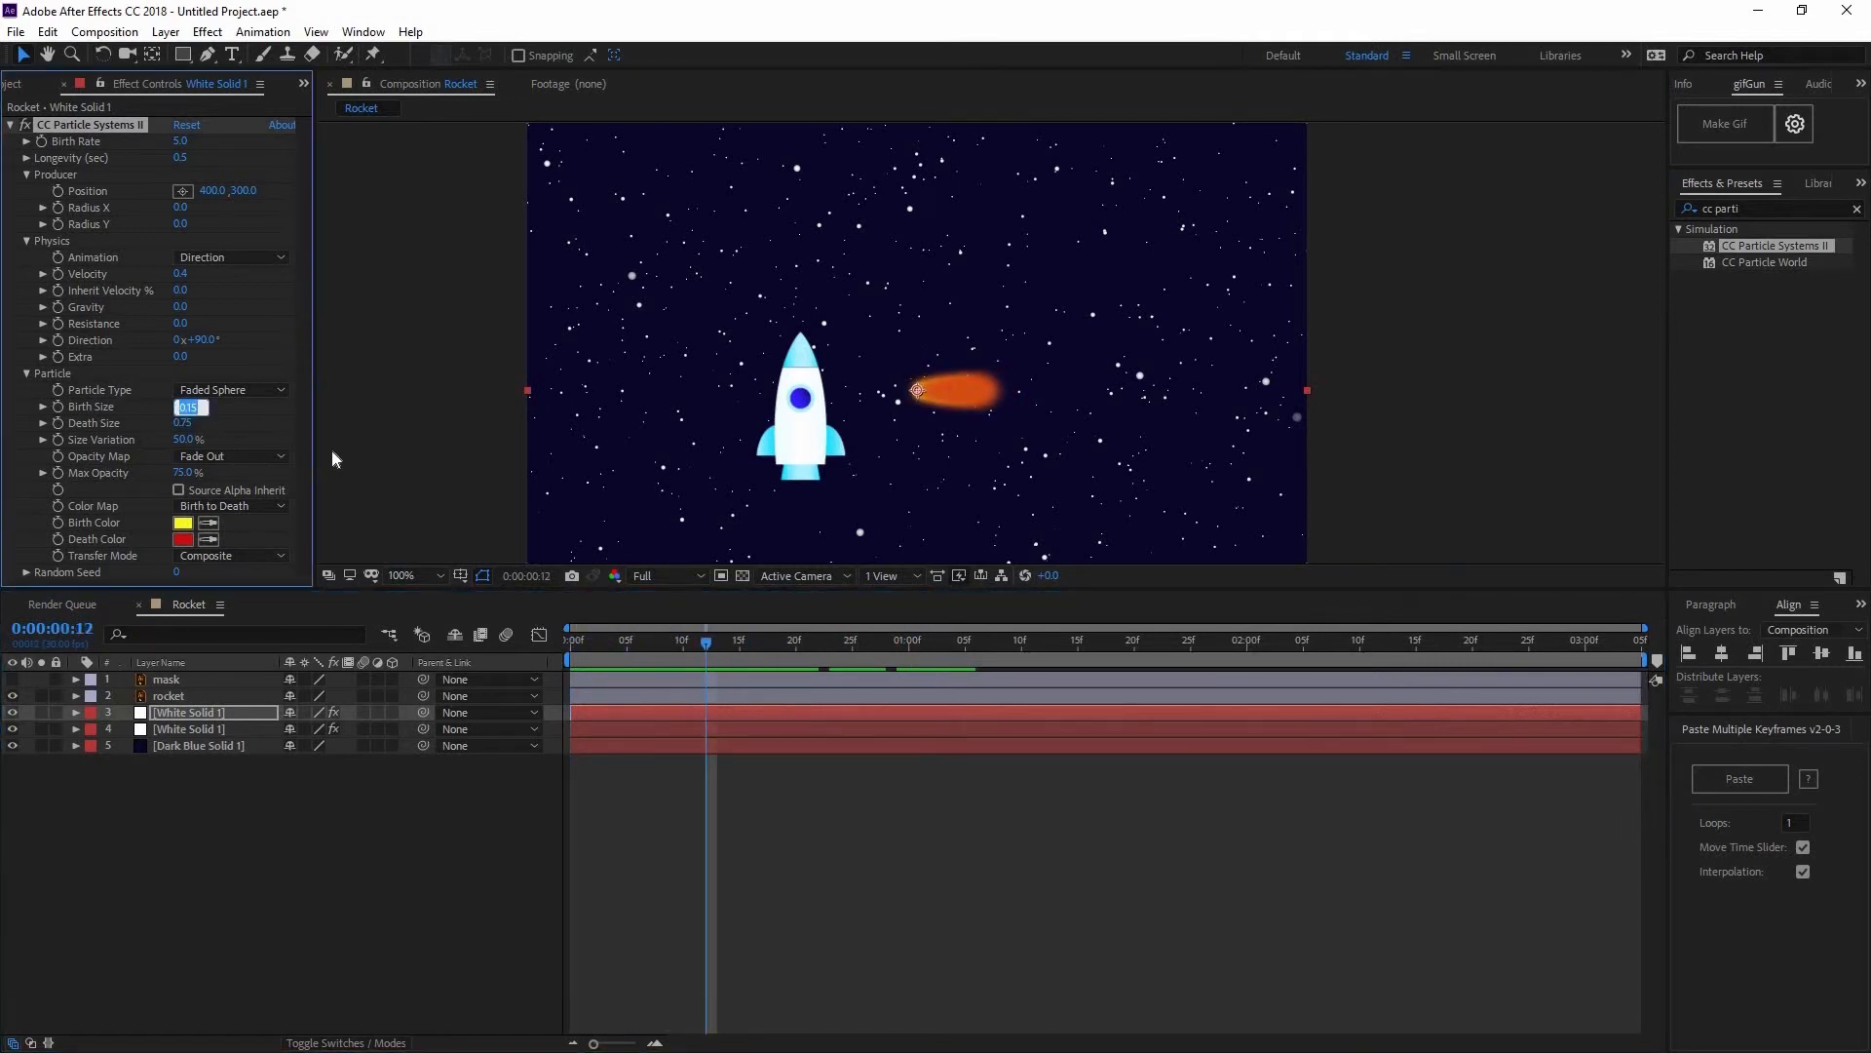
{"action": "type", "text": ".3"}
{"action": "key", "text": "Return"}
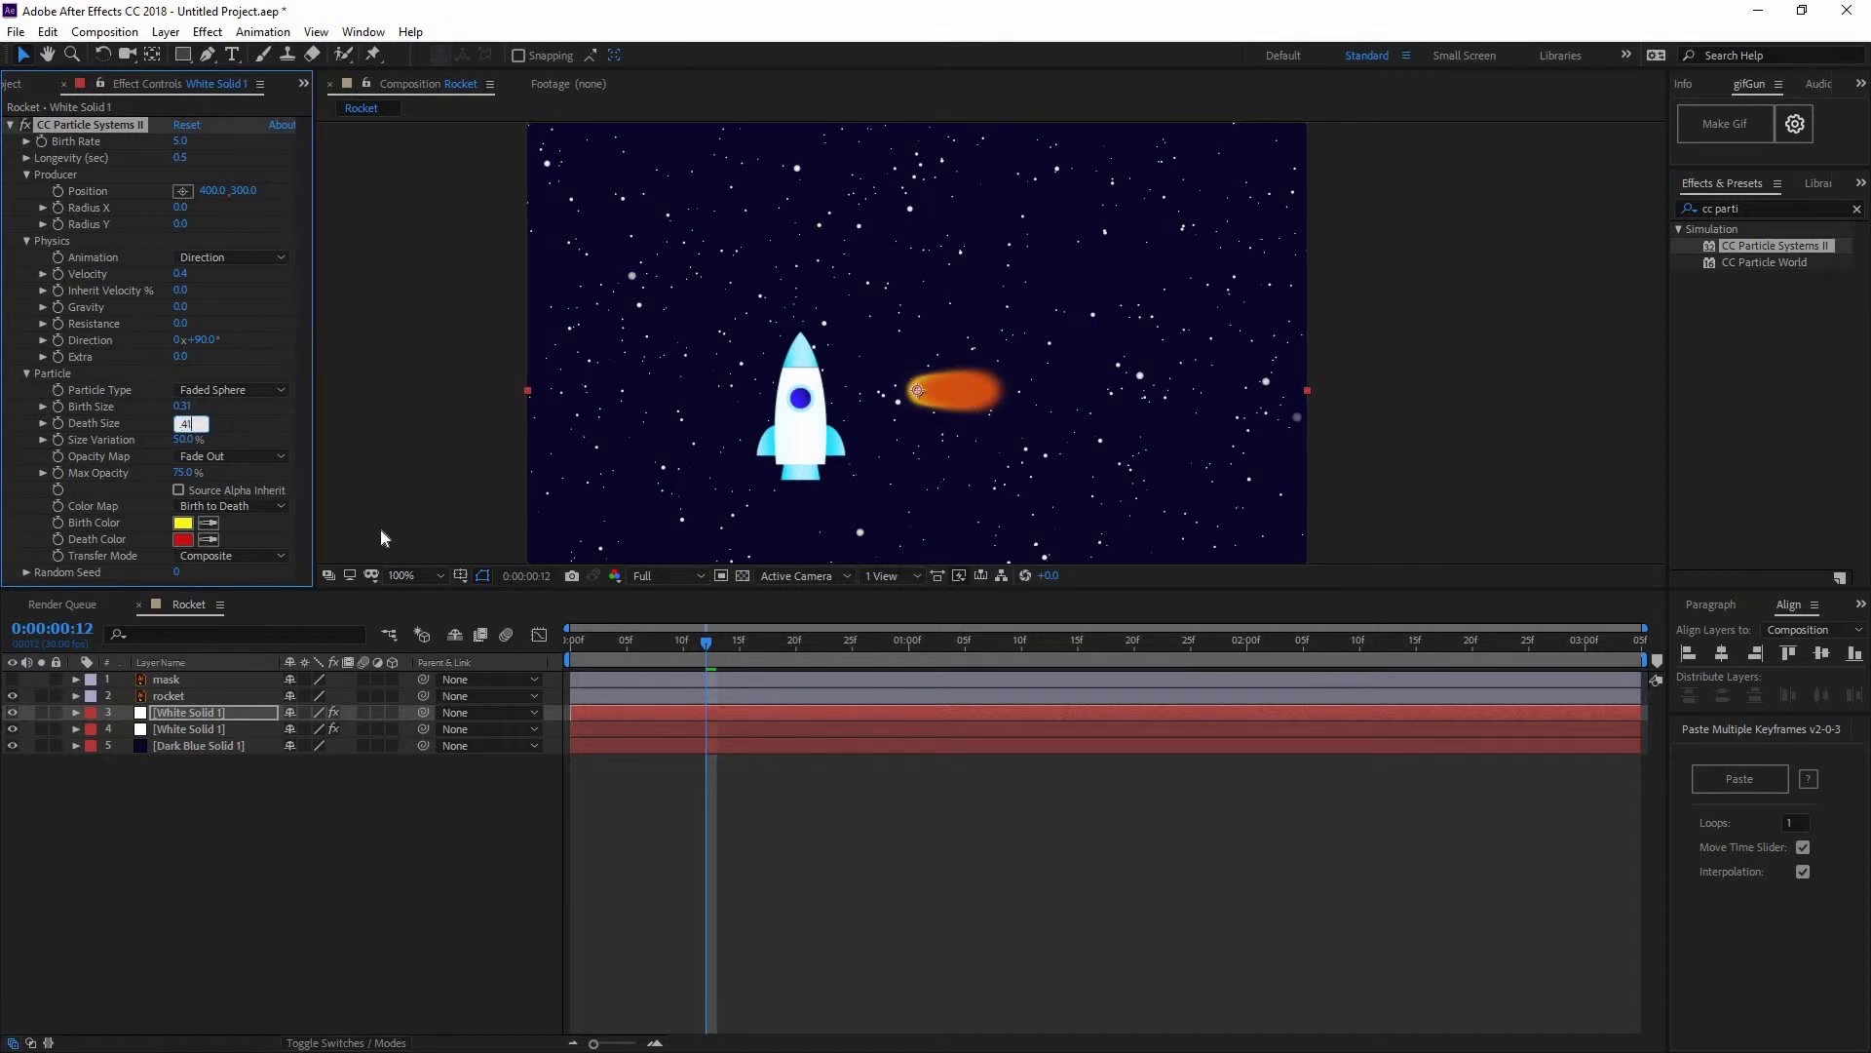
{"action": "key", "text": "Return"}
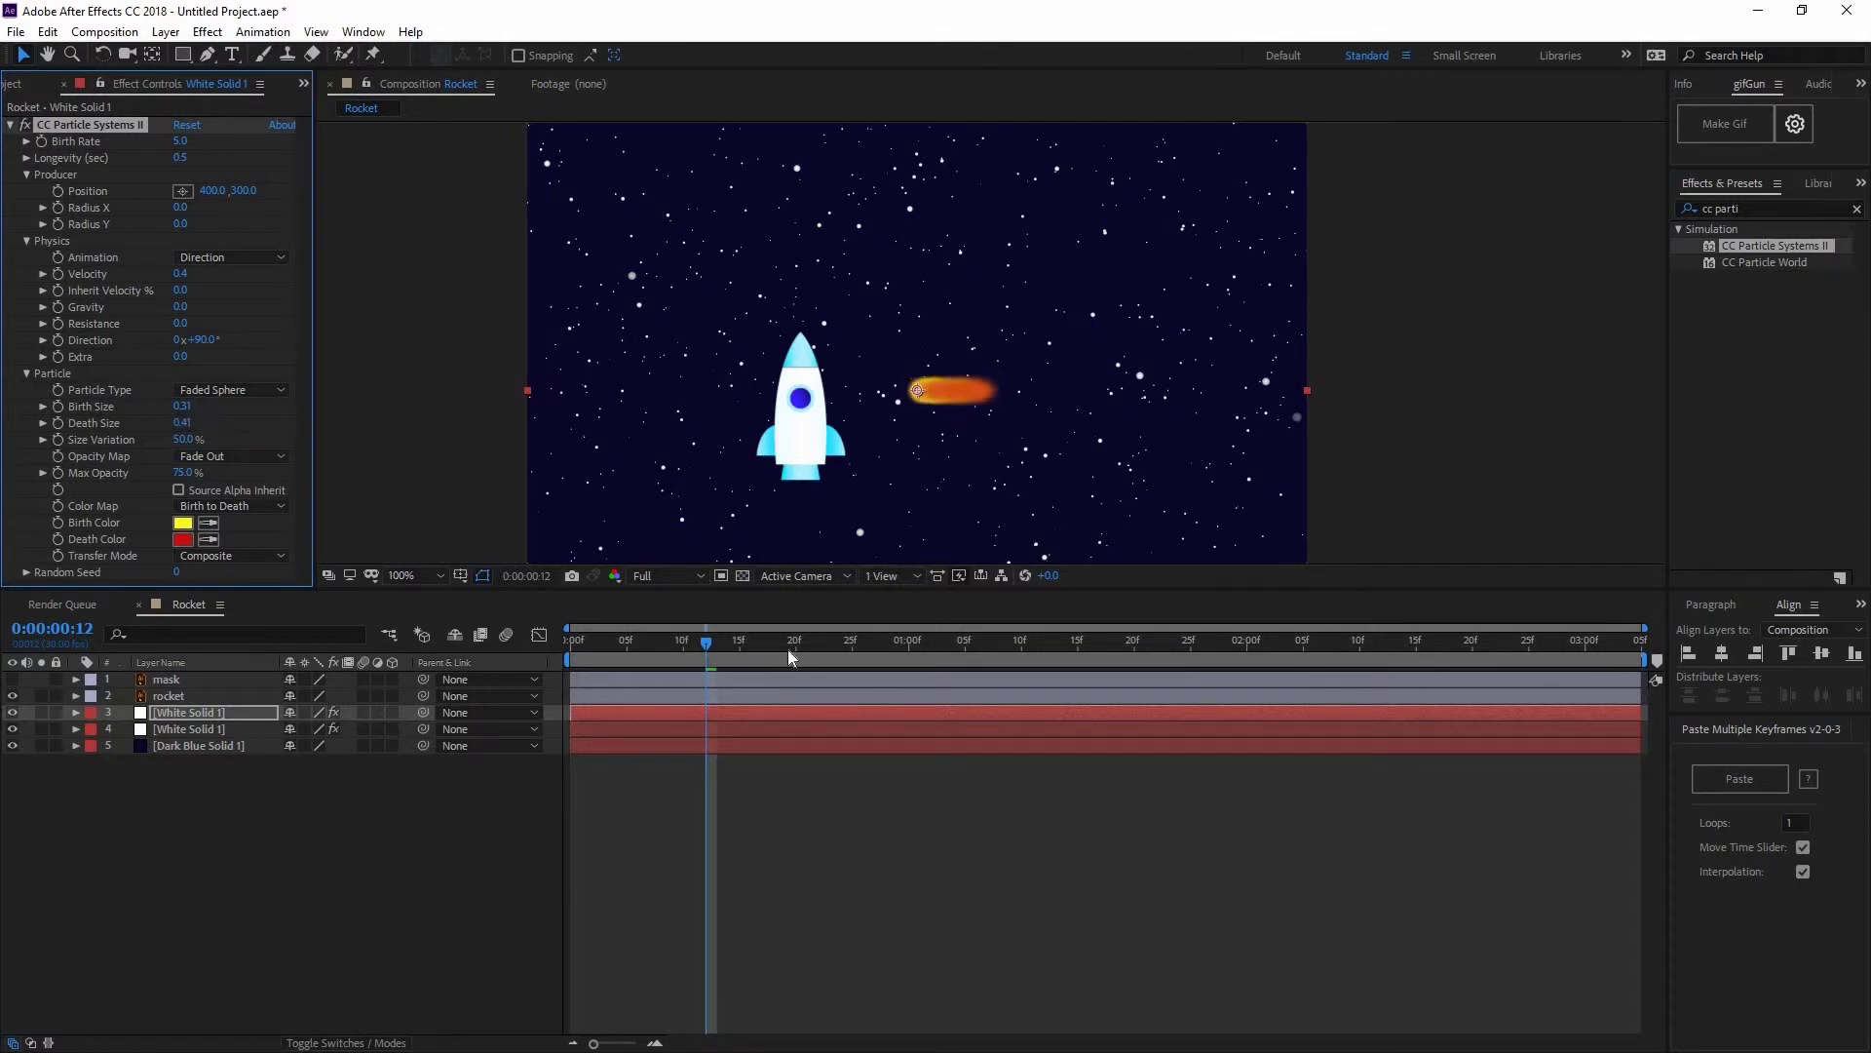
{"action": "left_click_drag", "start_coordinate": [787, 649], "coordinate": [773, 646]}
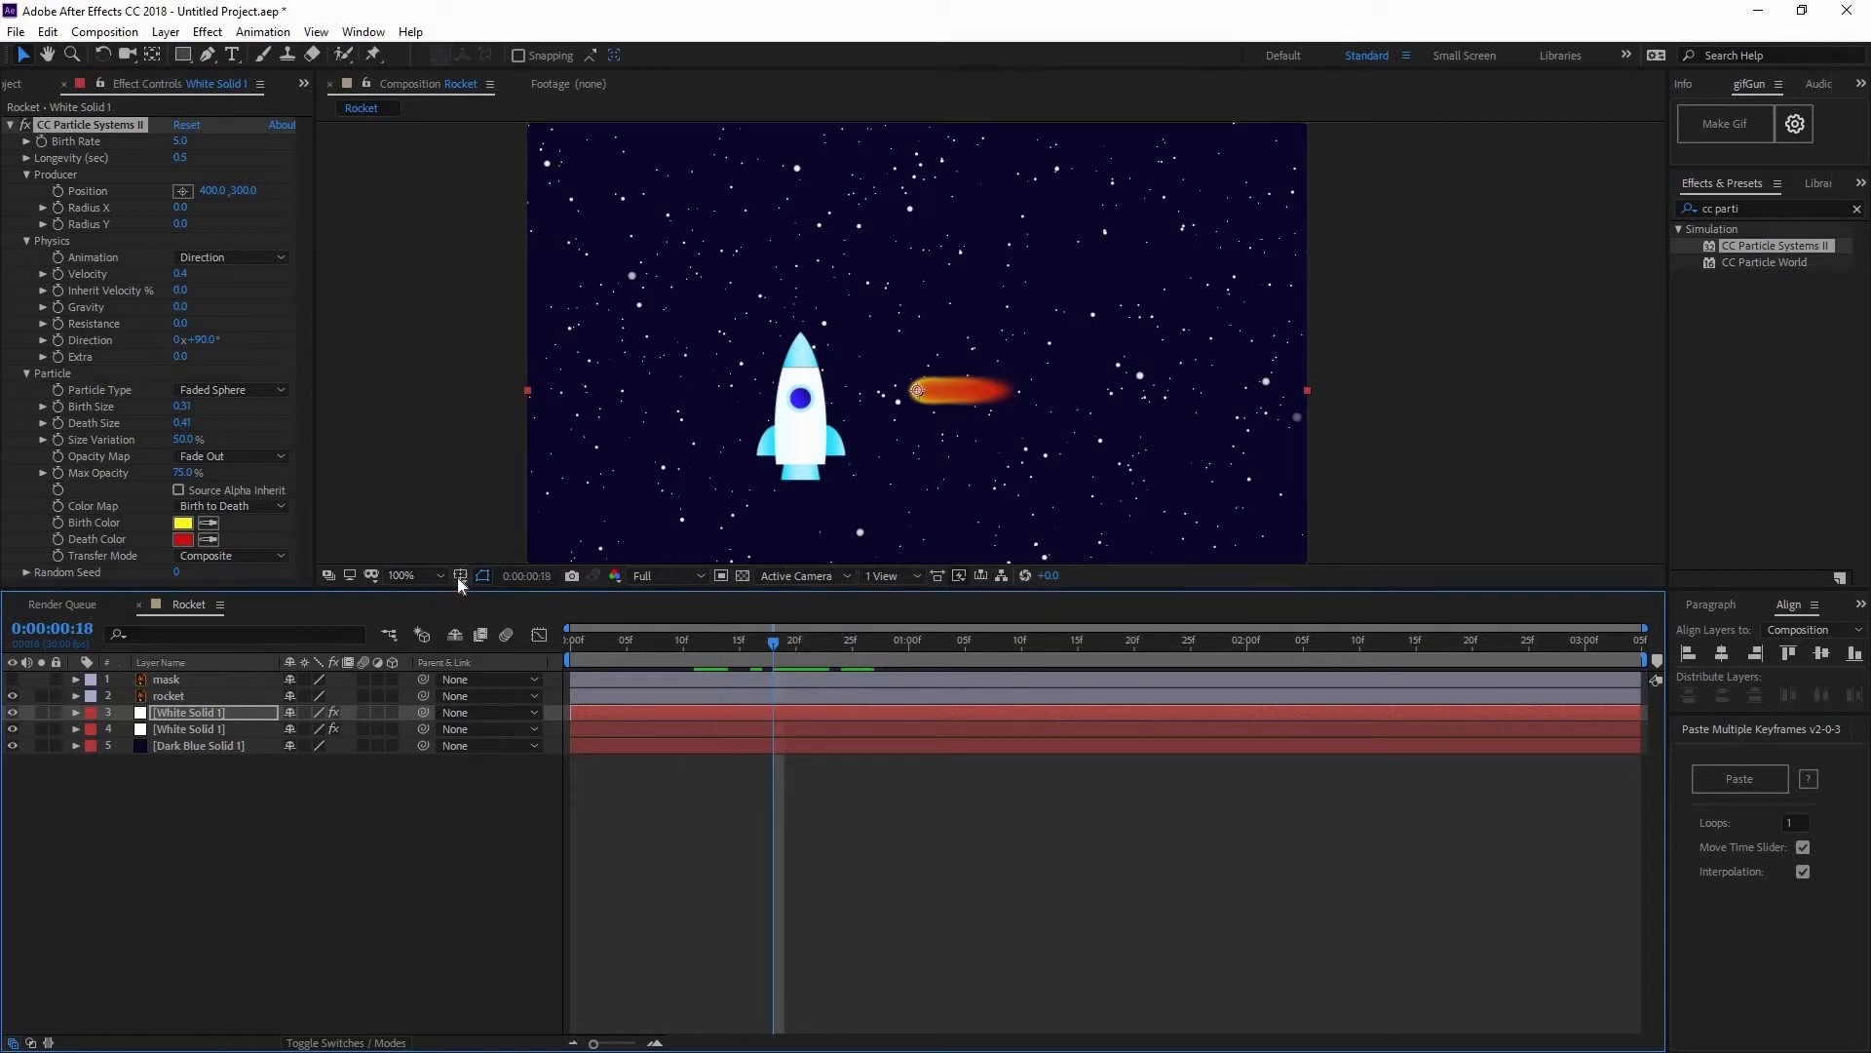
{"action": "left_click", "coordinate": [184, 439]}
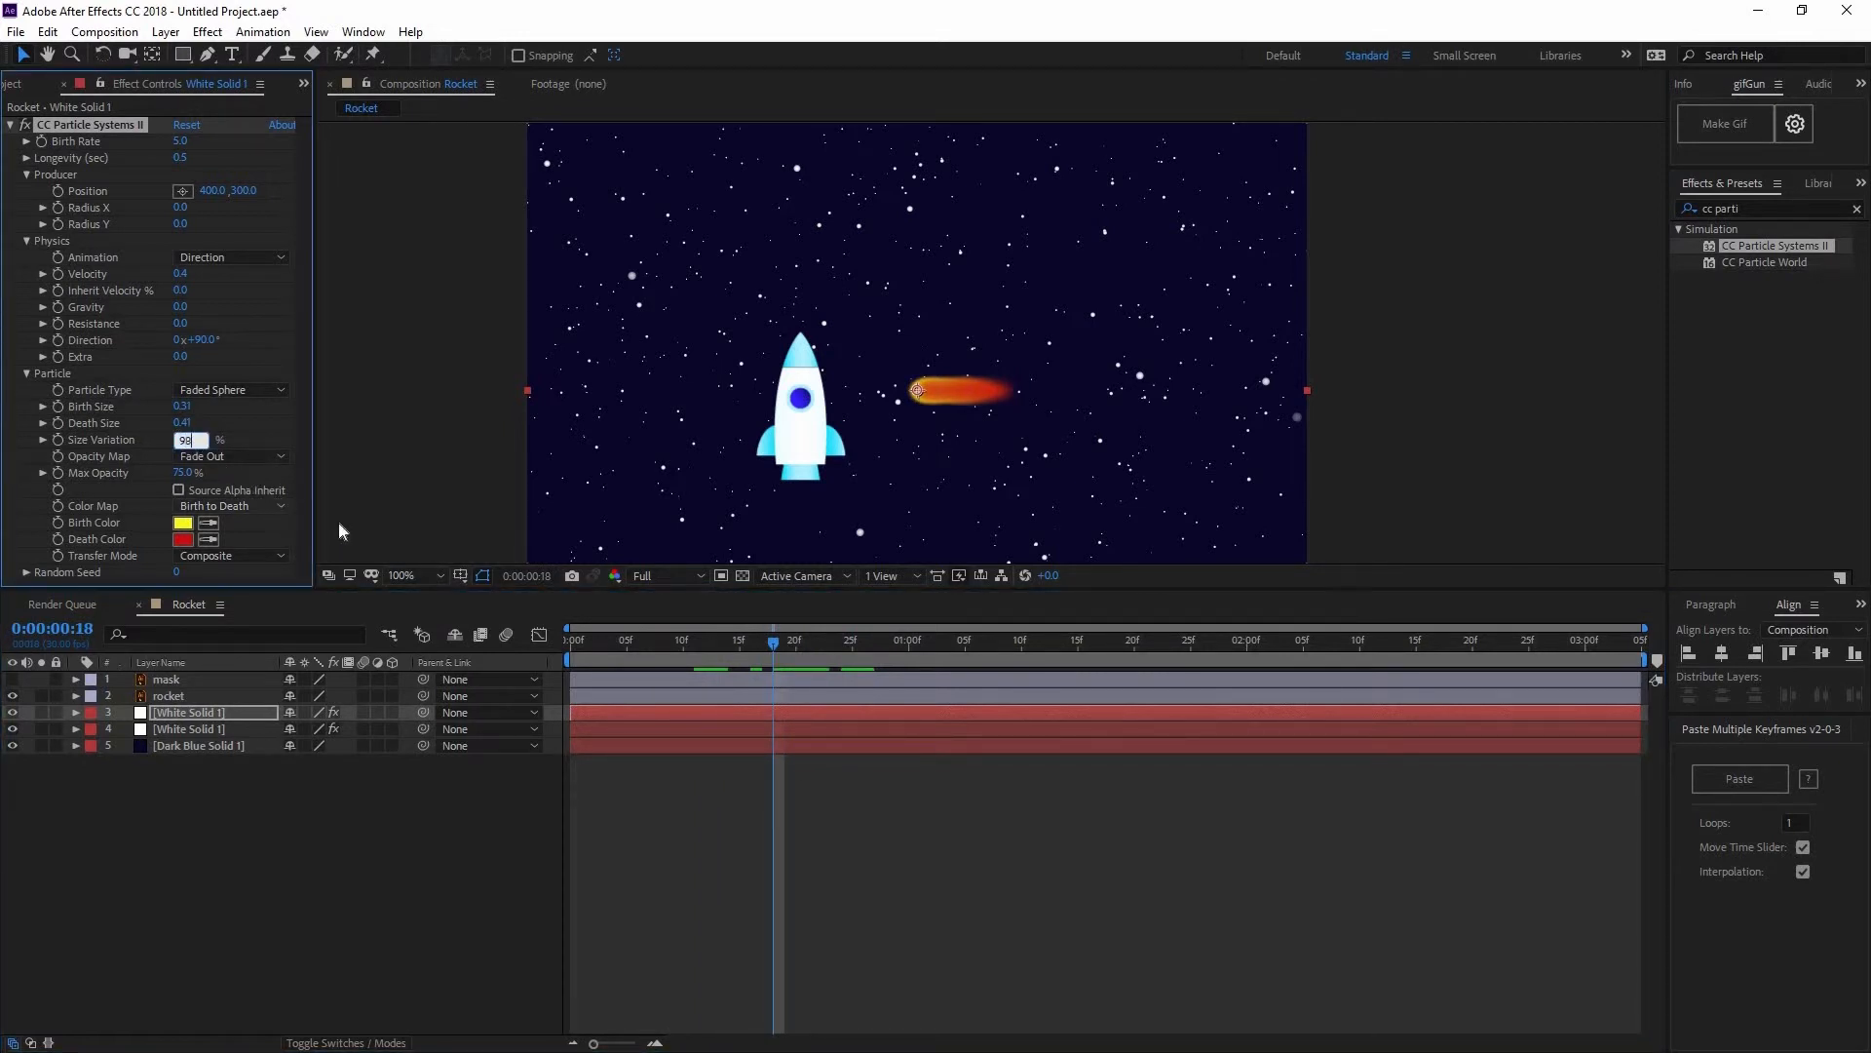
{"action": "key", "text": "Return"}
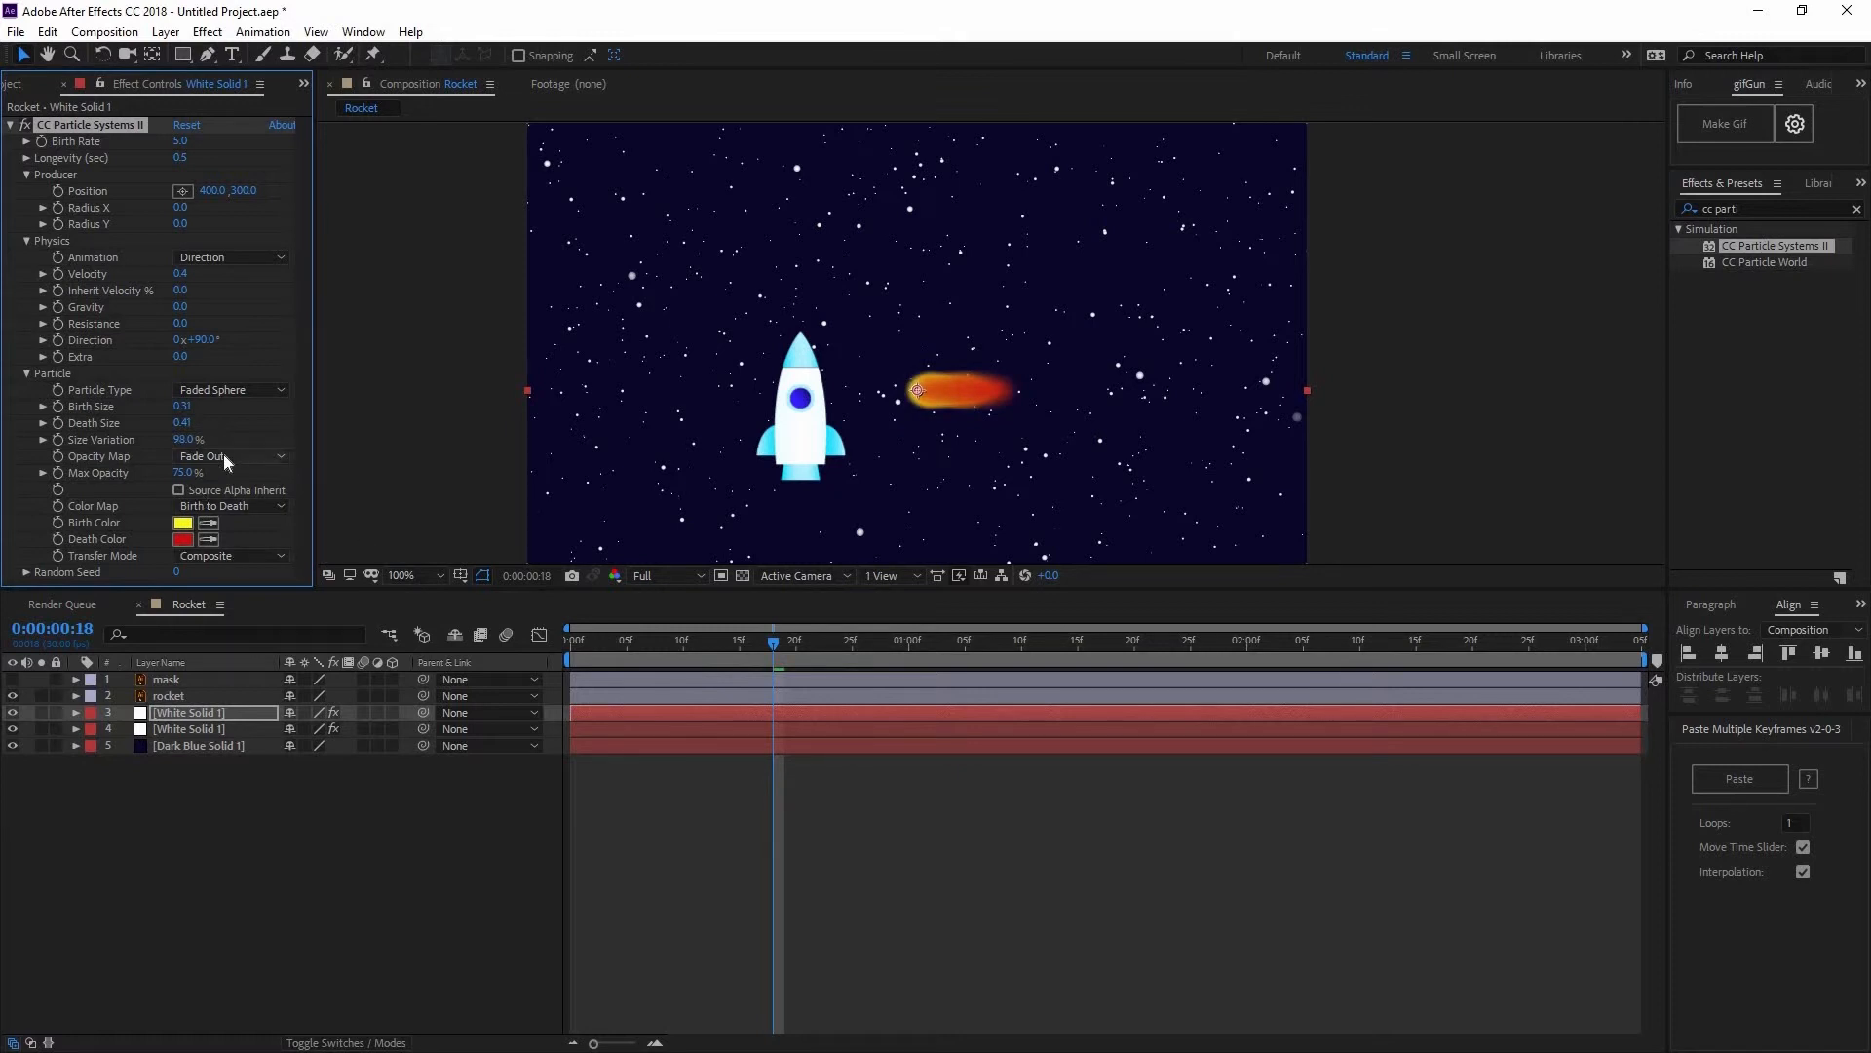
- Set the particles' Death Color to white (FFFFFF)
{"action": "left_click", "coordinate": [183, 539]}
{"action": "left_click_drag", "start_coordinate": [322, 195], "coordinate": [243, 141]}
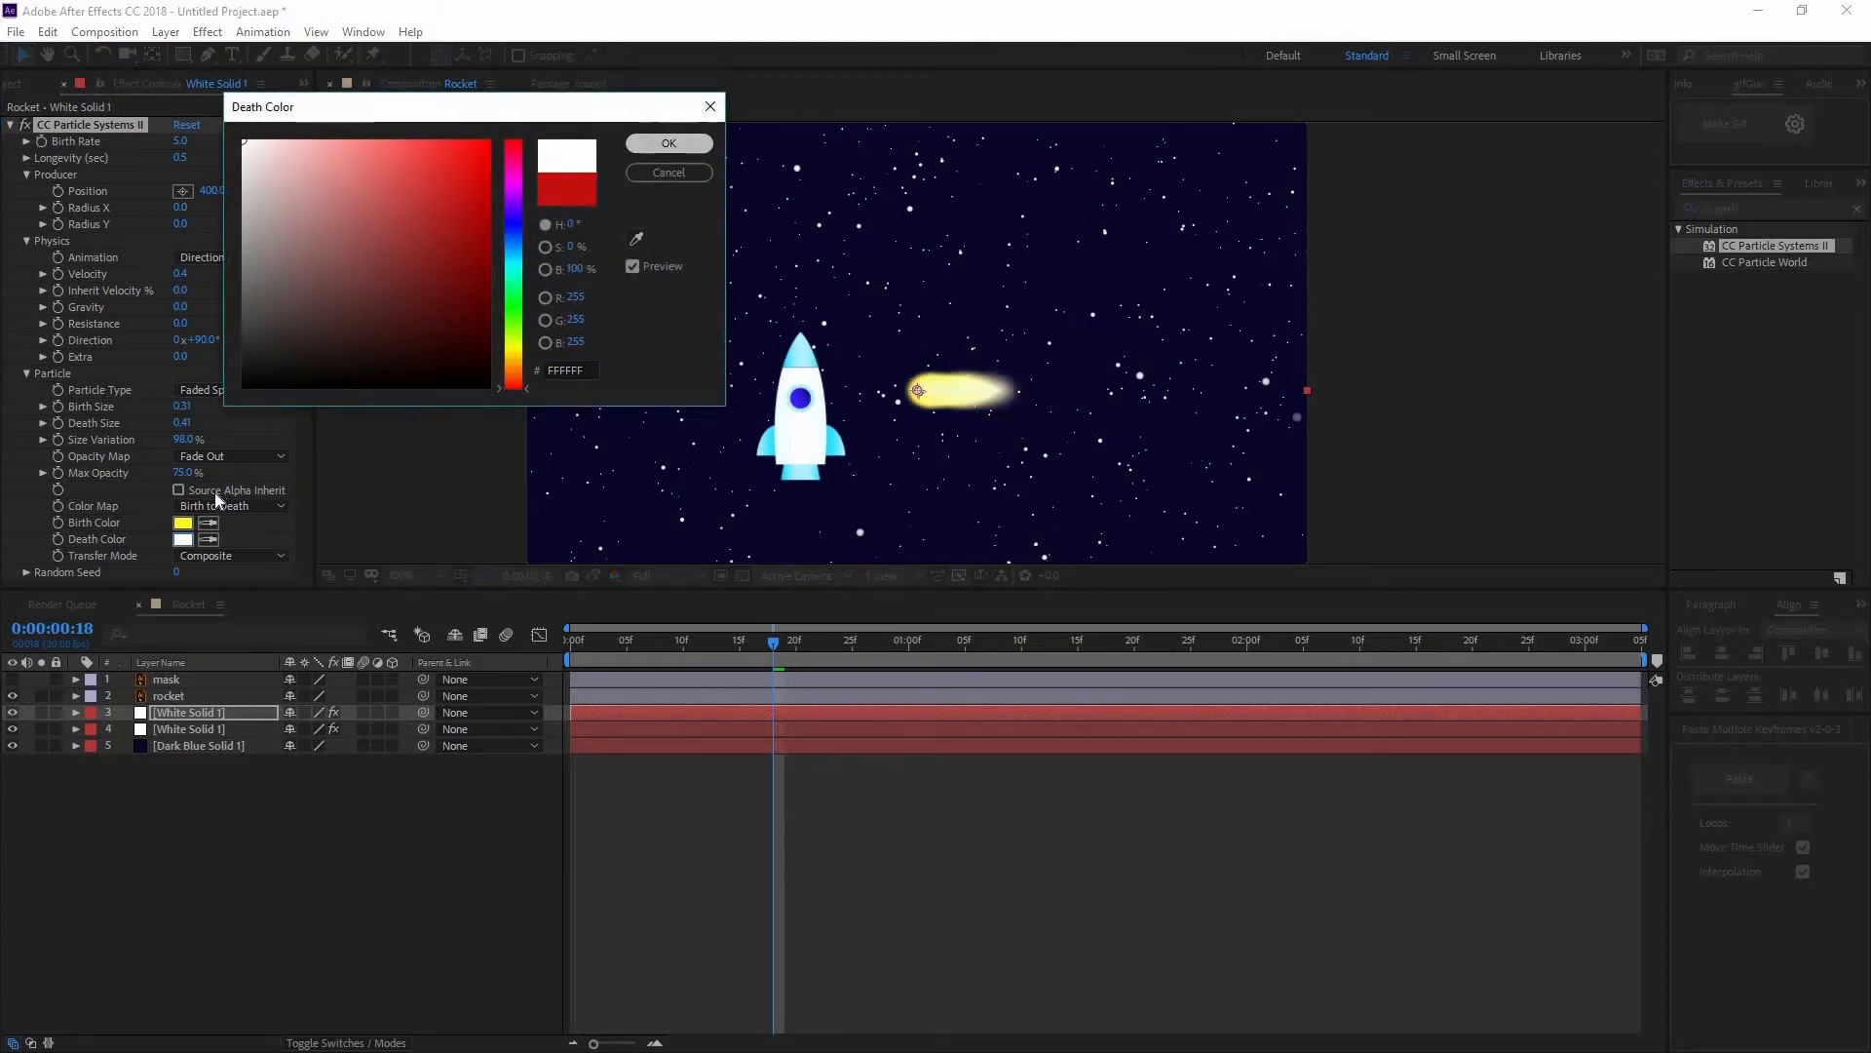
{"action": "key", "text": "Return"}
- Set the particles' Birth Color to a light pinkish red
{"action": "left_click", "coordinate": [183, 523]}
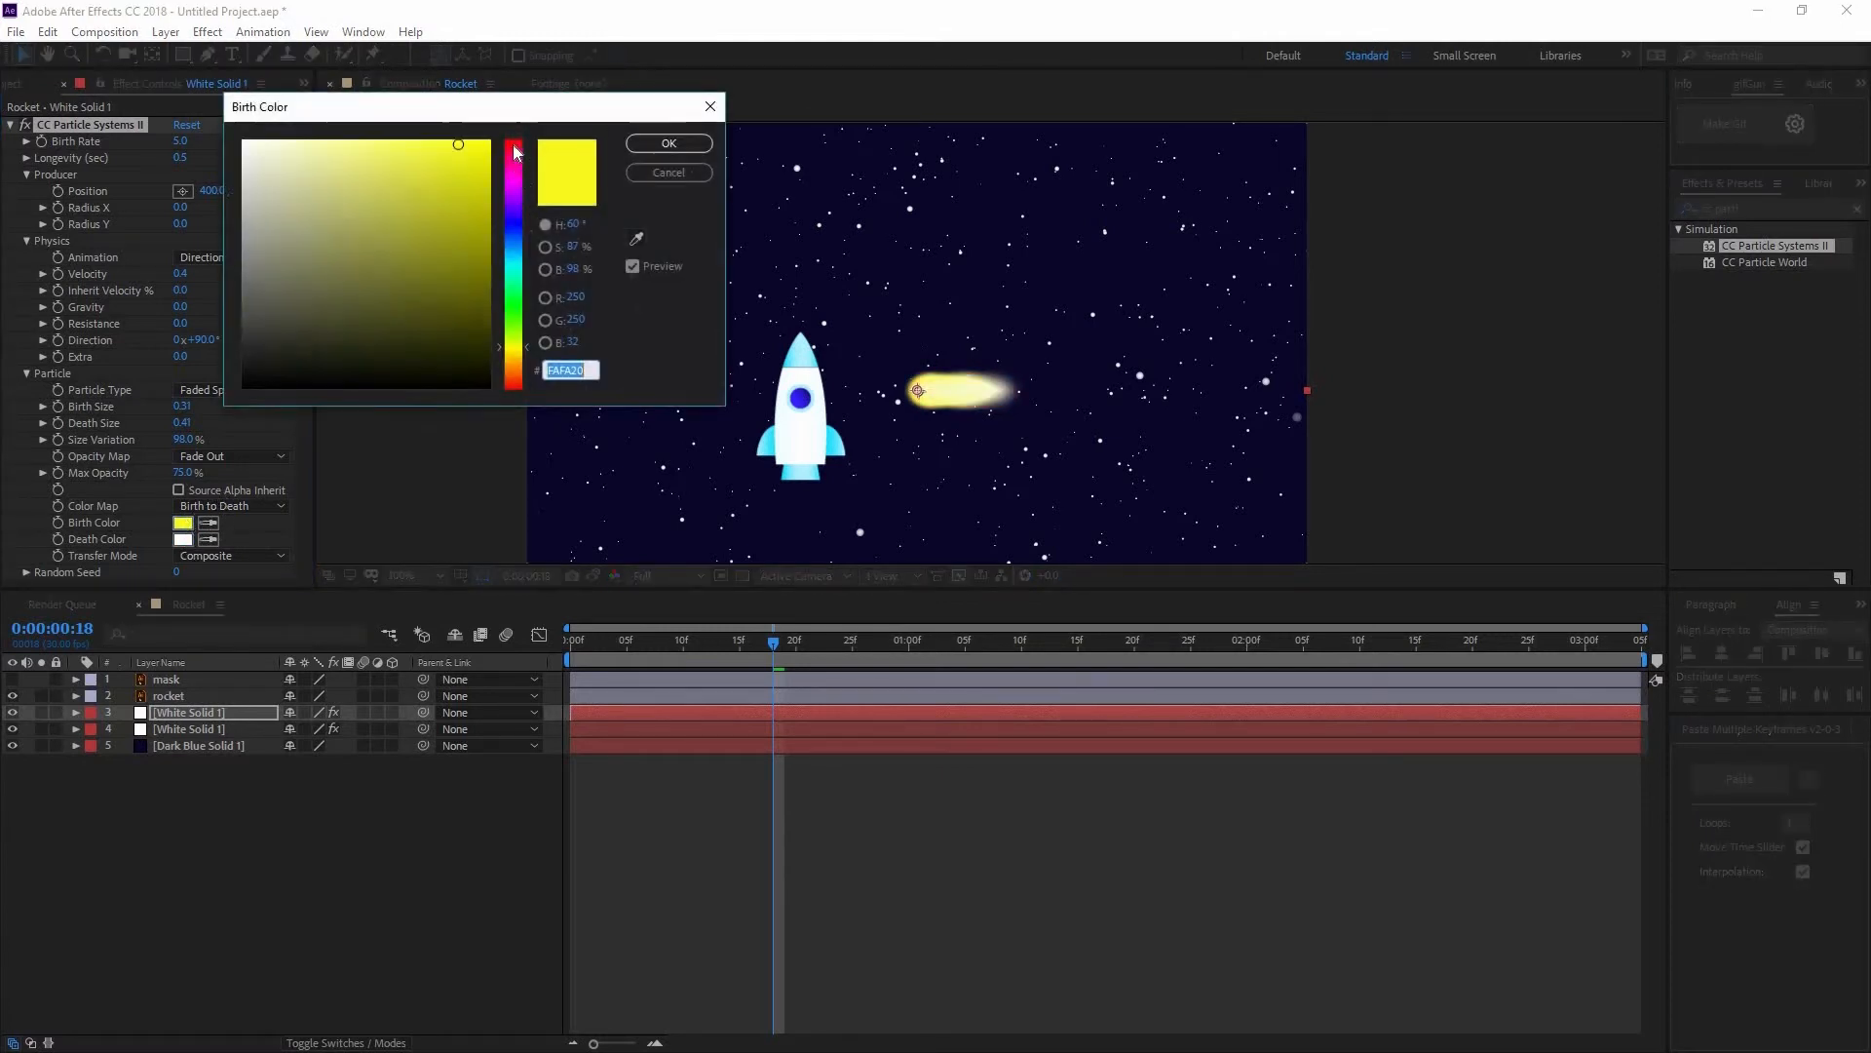
{"action": "left_click", "coordinate": [514, 153]}
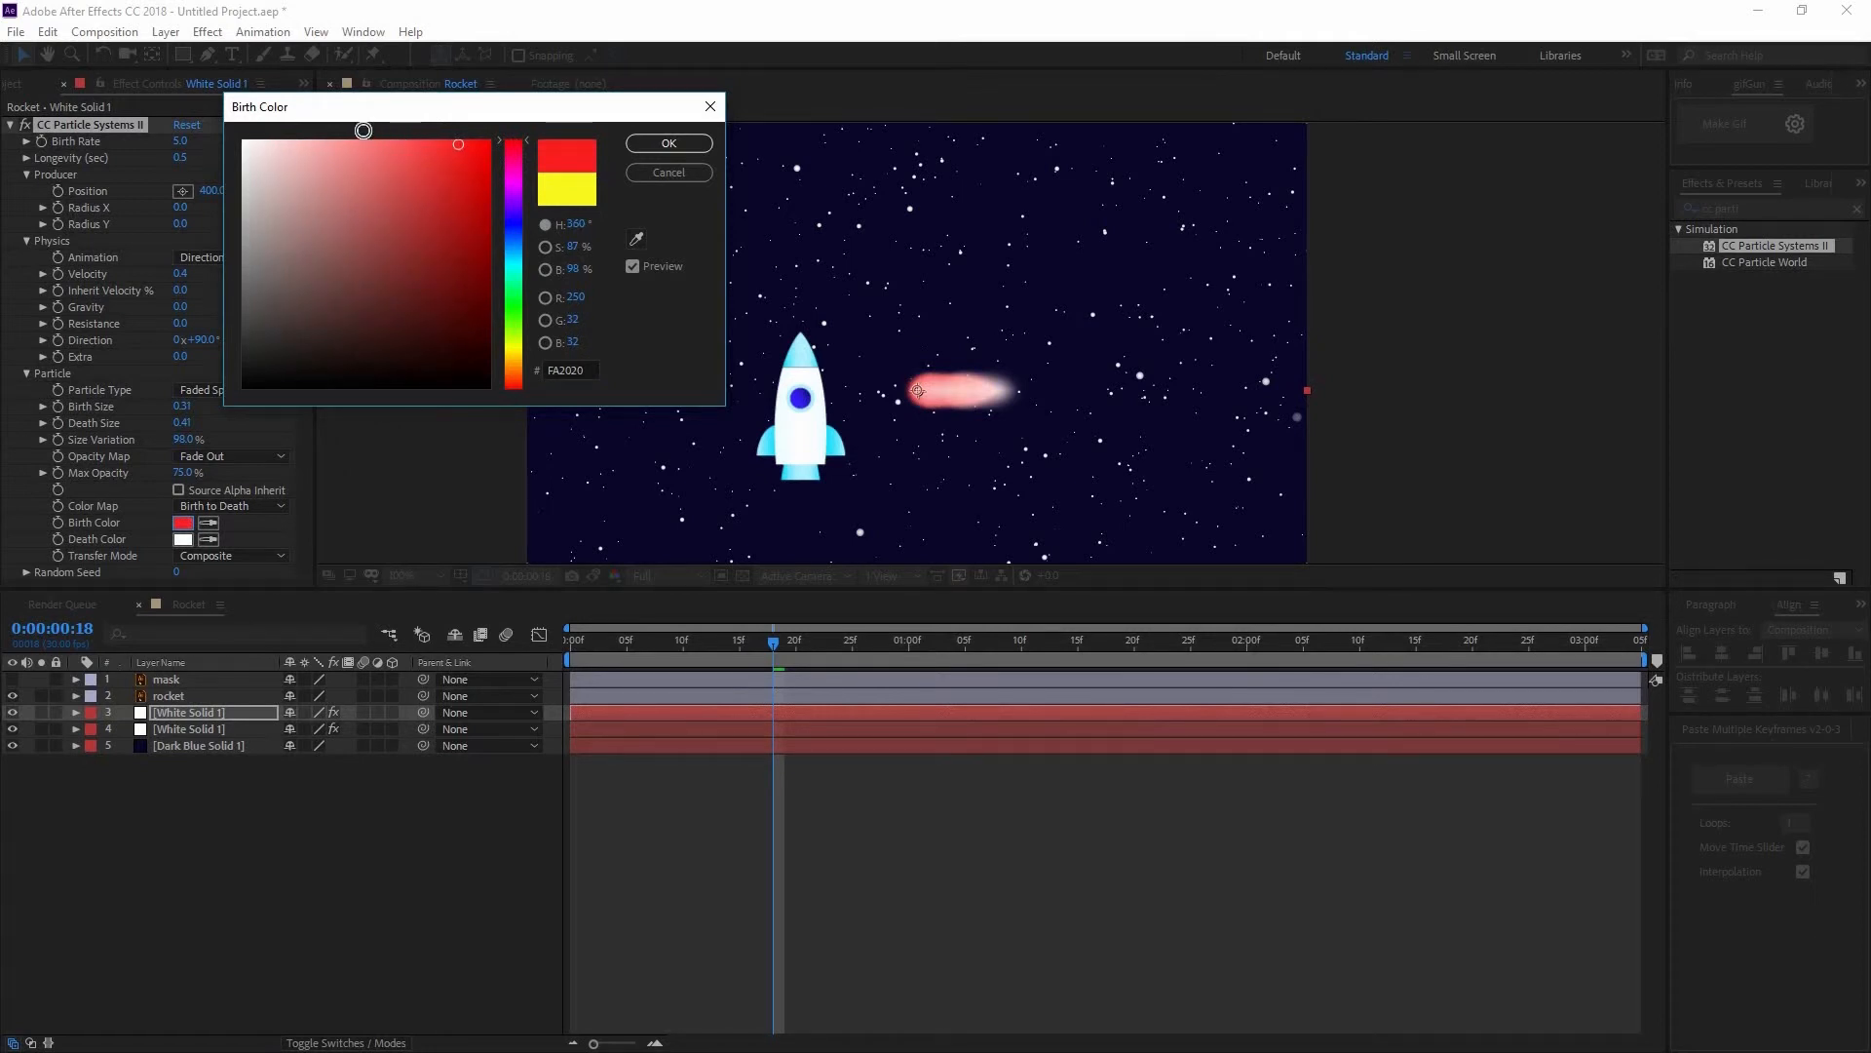
{"action": "left_click_drag", "start_coordinate": [362, 142], "coordinate": [353, 122]}
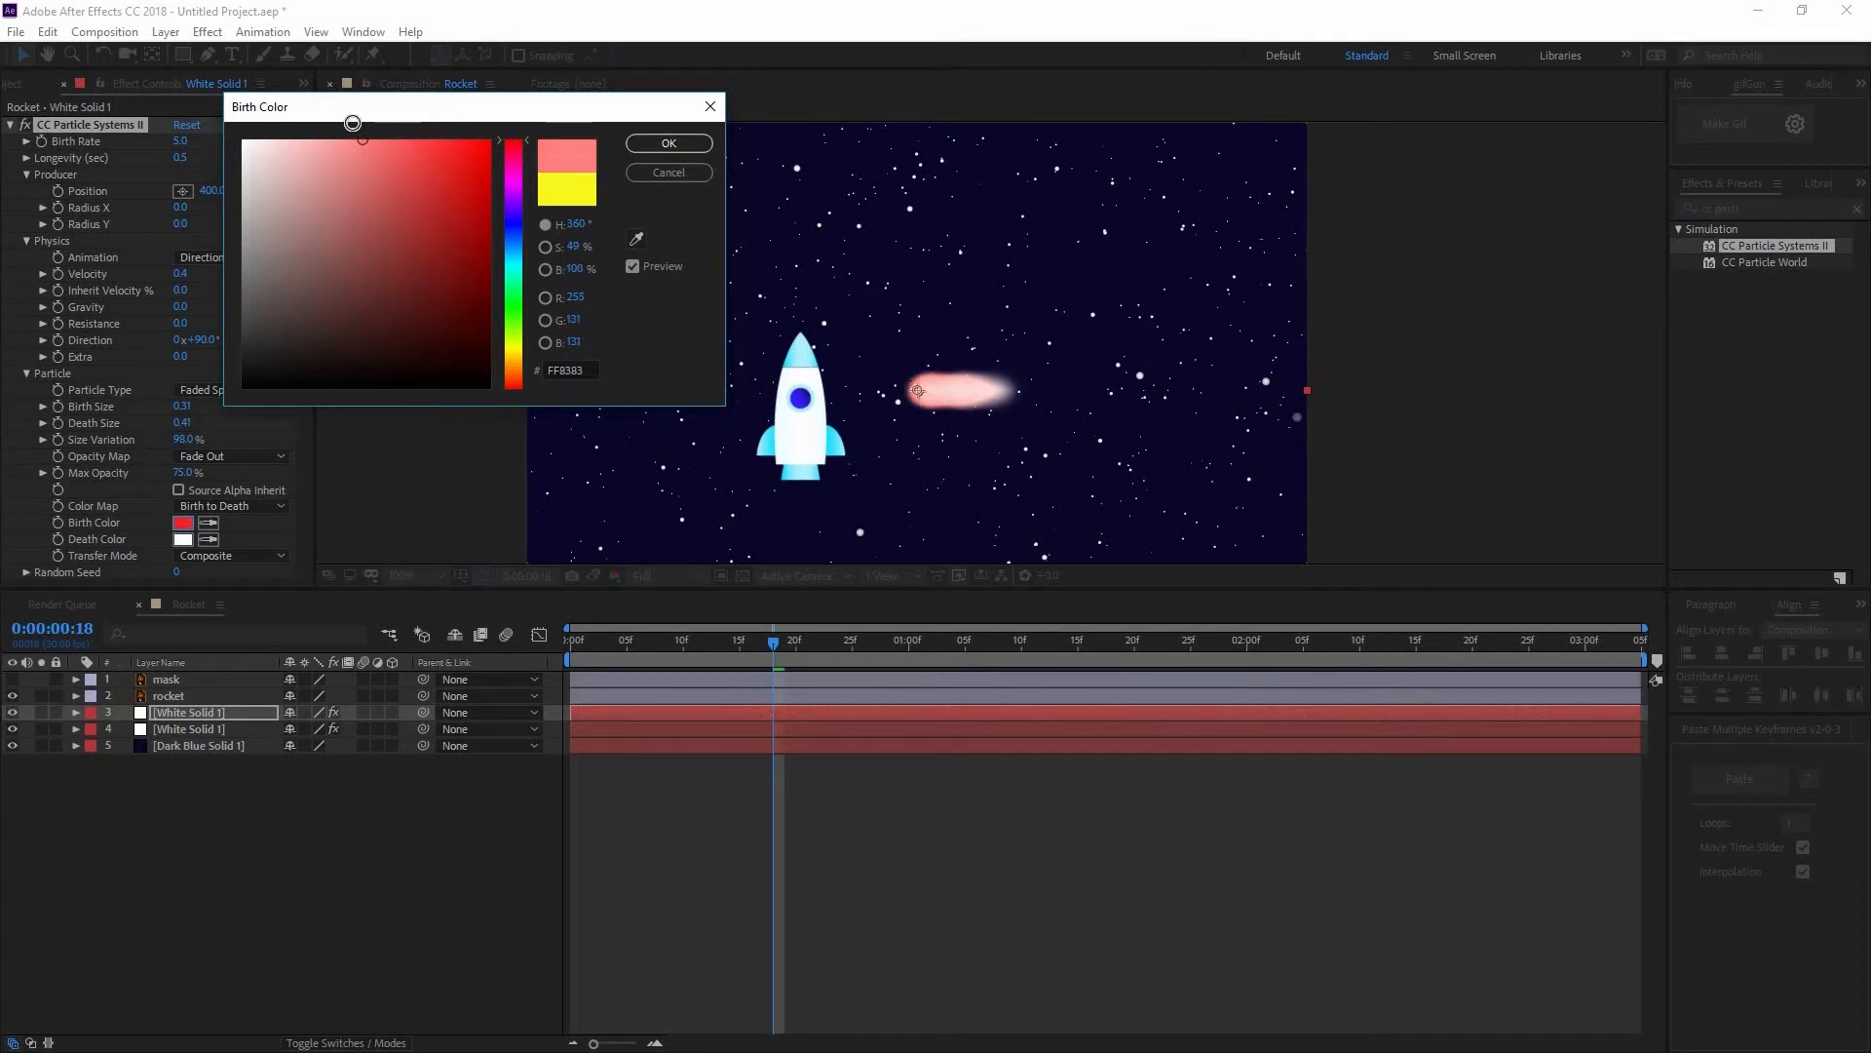
{"action": "left_click", "coordinate": [668, 148]}
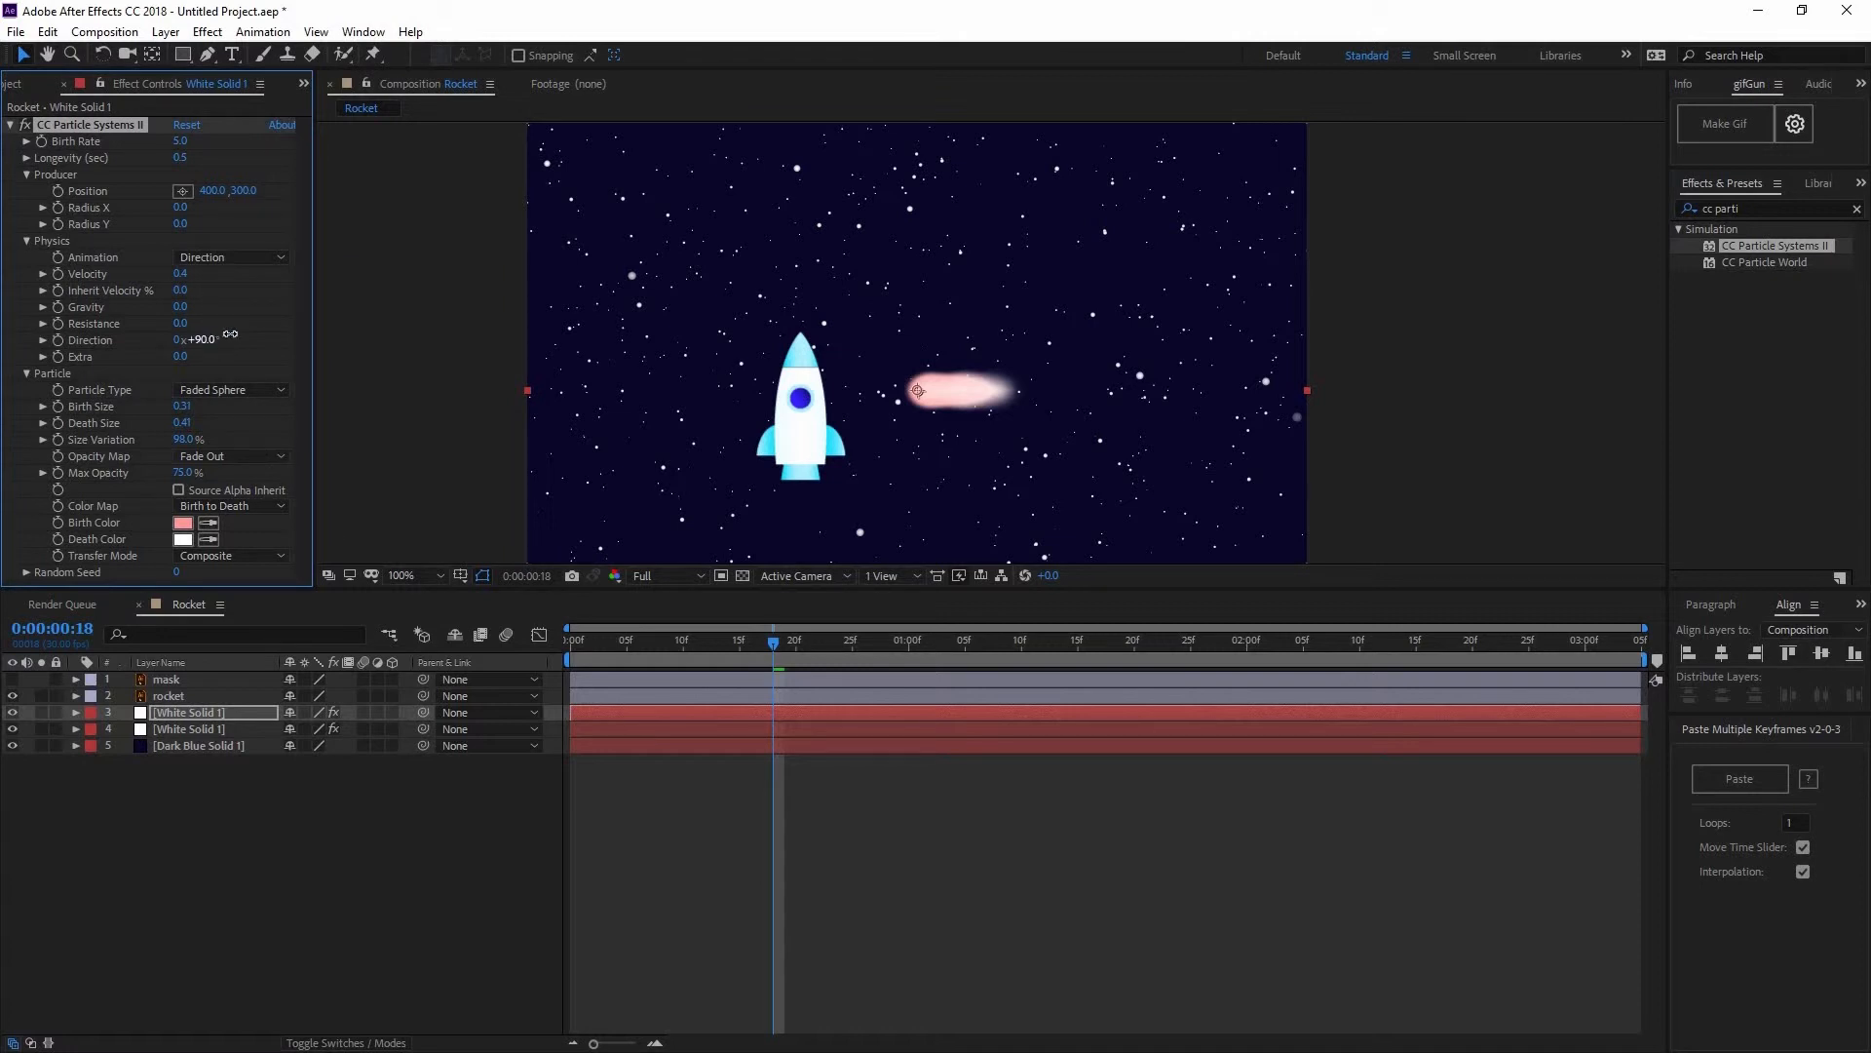
- Set the particle Direction to 180 degrees and scrub to about 0:00:01:03 to check the downward trail
{"action": "mouse_move", "coordinate": [230, 333]}
{"action": "left_mouse_down"}
{"action": "mouse_move", "coordinate": [302, 336]}
{"action": "mouse_move", "coordinate": [289, 395]}
{"action": "mouse_move", "coordinate": [244, 337]}
{"action": "mouse_move", "coordinate": [211, 339]}
{"action": "left_mouse_up"}
{"action": "key", "text": "ctrl+z"}
{"action": "type", "text": "180"}
{"action": "key", "text": "Return"}
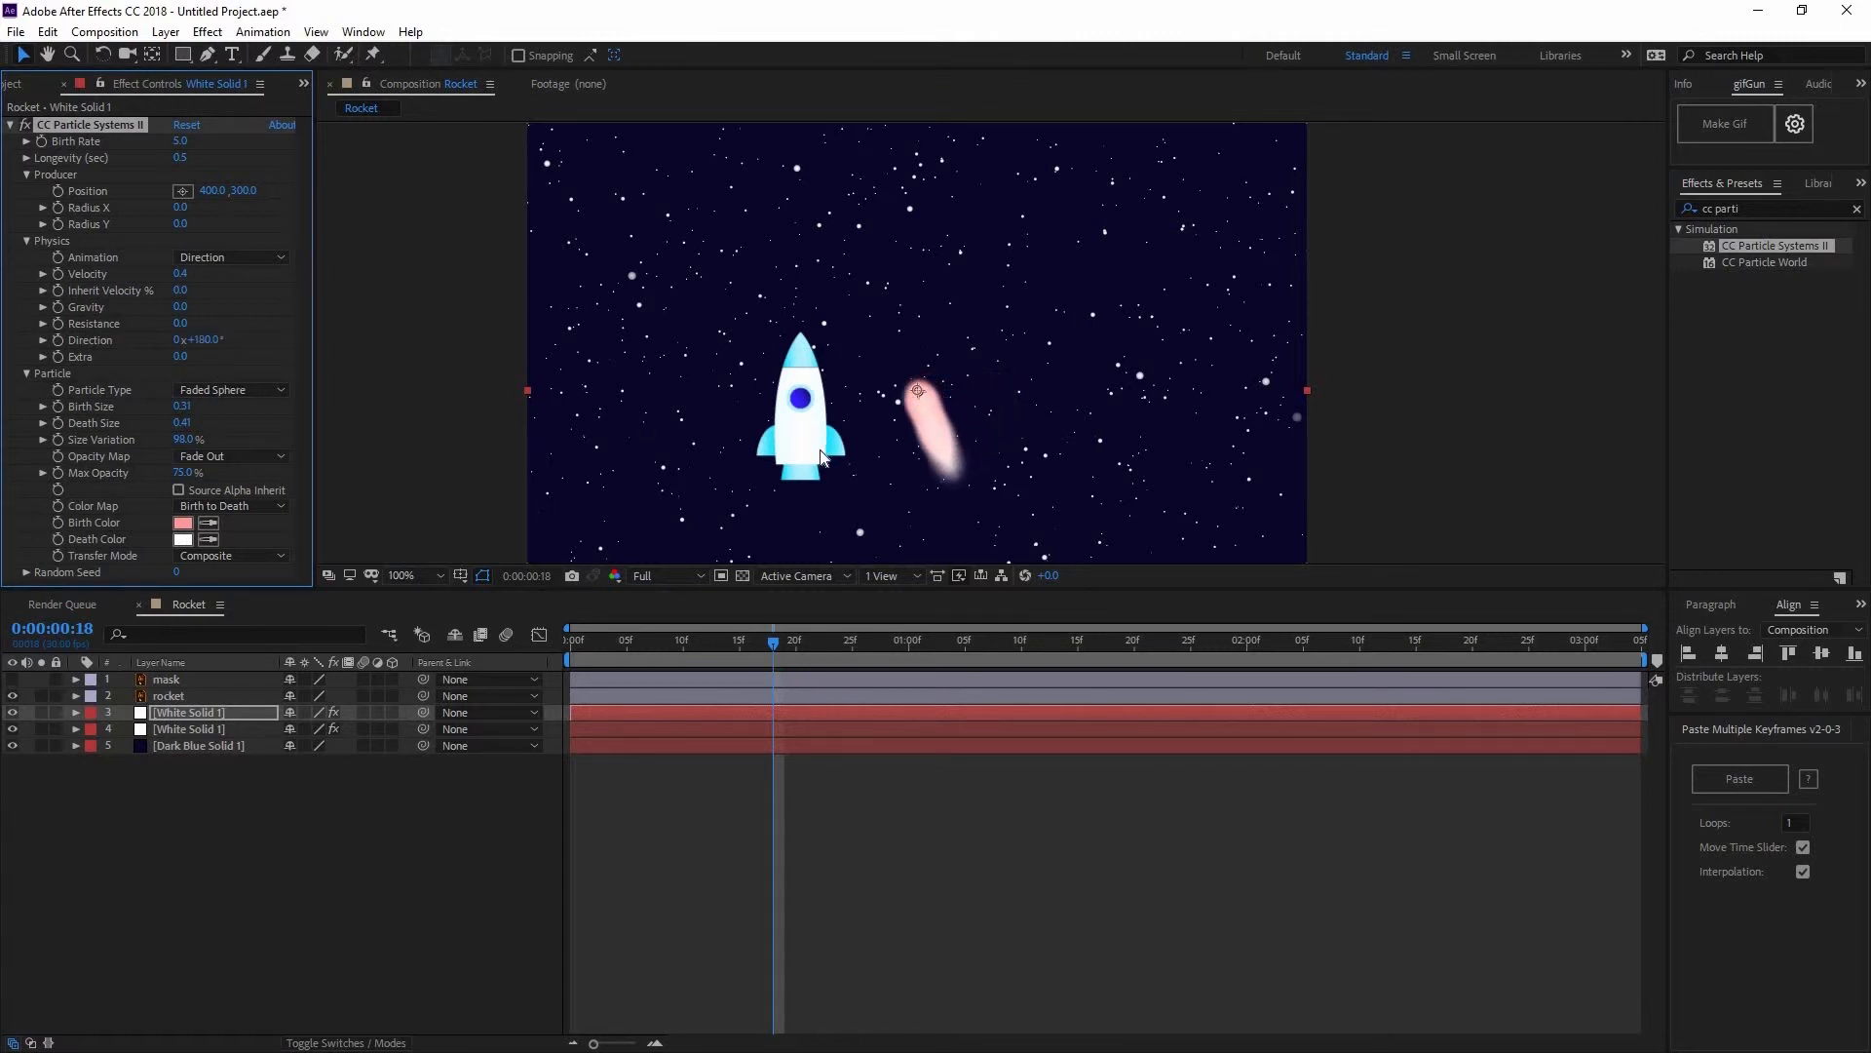
{"action": "left_click_drag", "start_coordinate": [602, 645], "coordinate": [920, 651]}
{"action": "key", "text": "Page_Down"}
{"action": "key", "text": "Page_Down"}
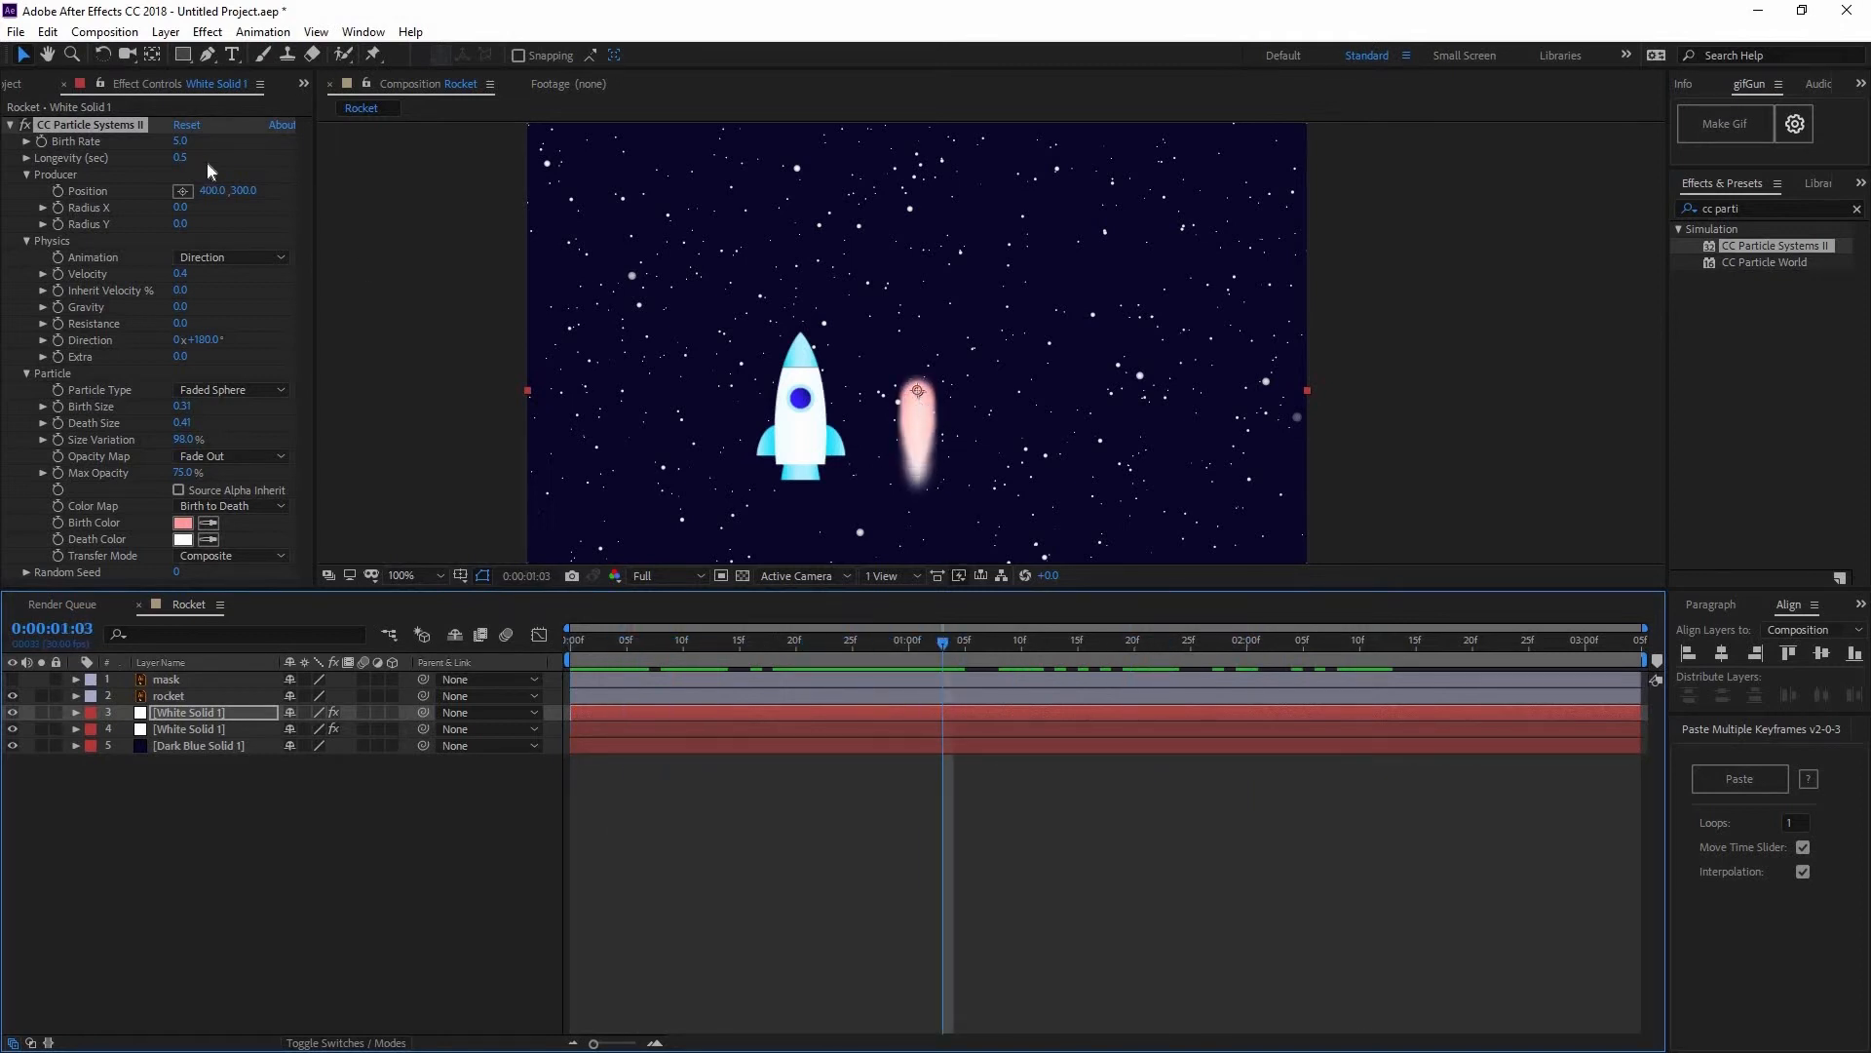
- Place the particle producer at the rocket's nozzle, at about 281, 382, and preview the flame from the first frame
{"action": "left_click", "coordinate": [182, 191]}
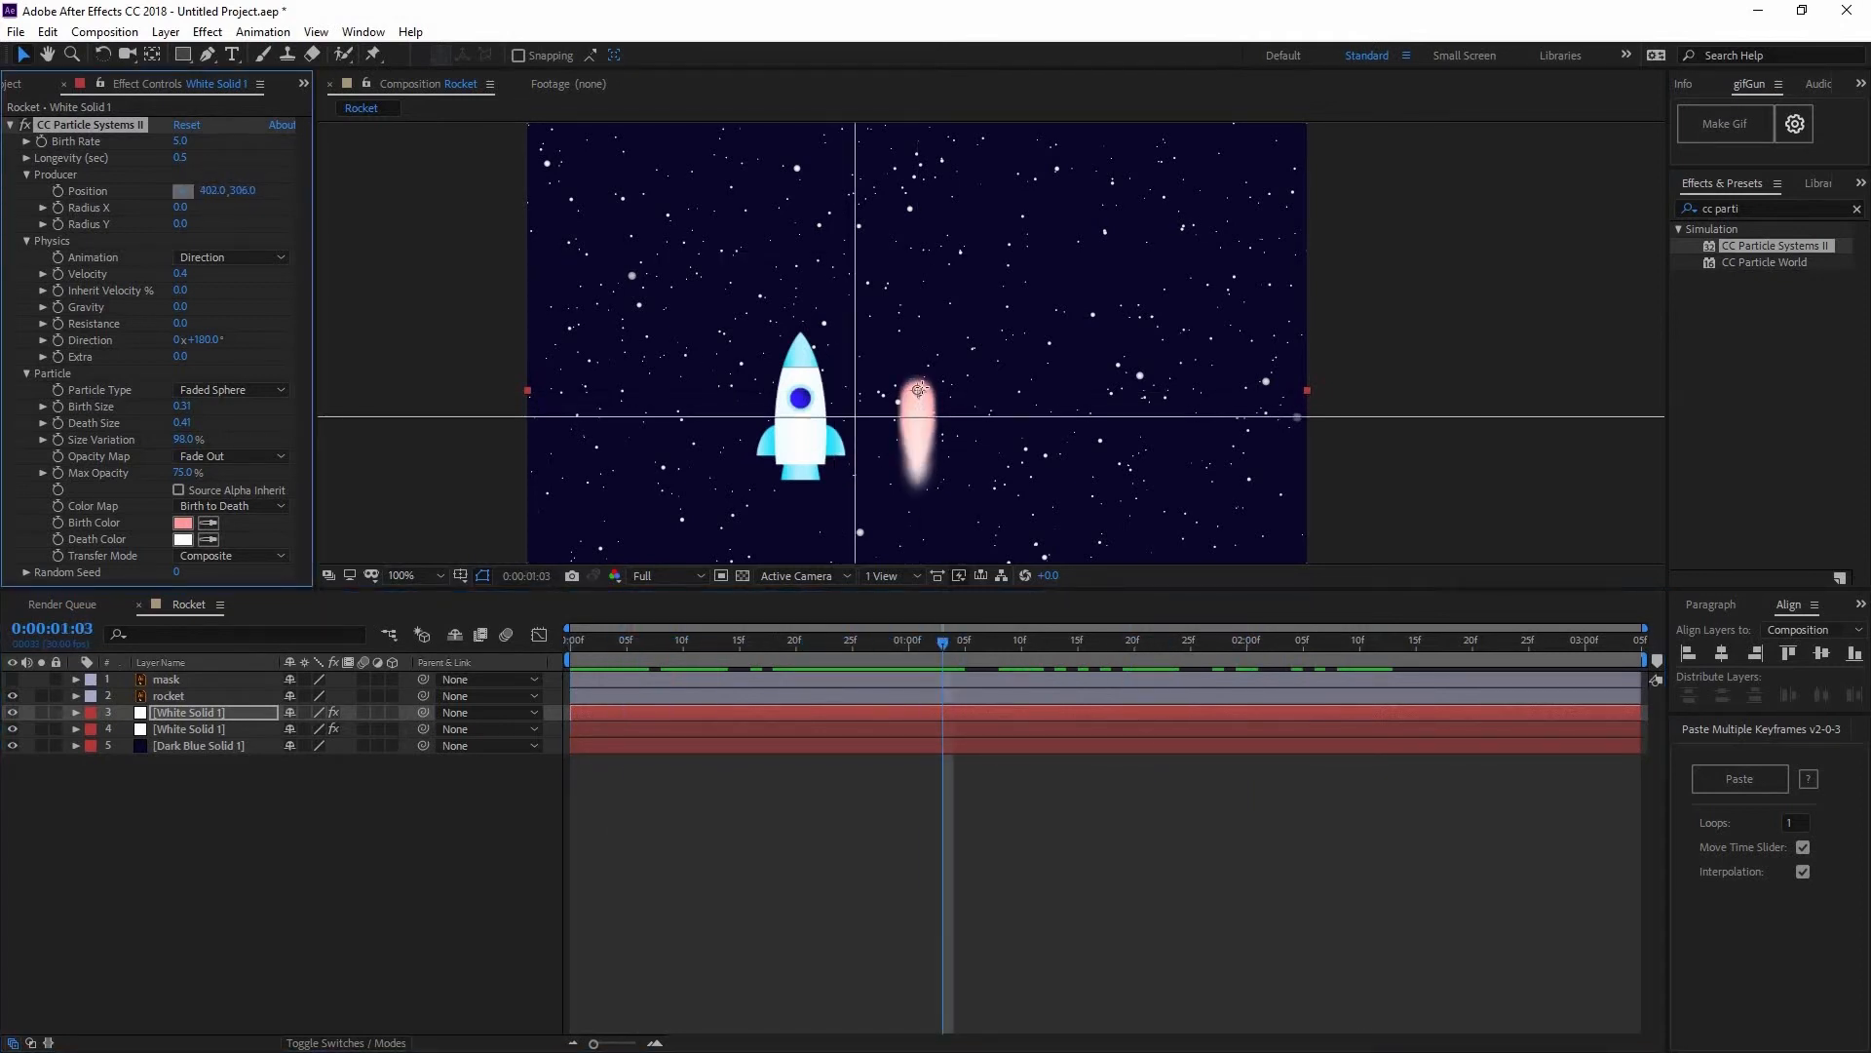
{"action": "left_click", "coordinate": [798, 468]}
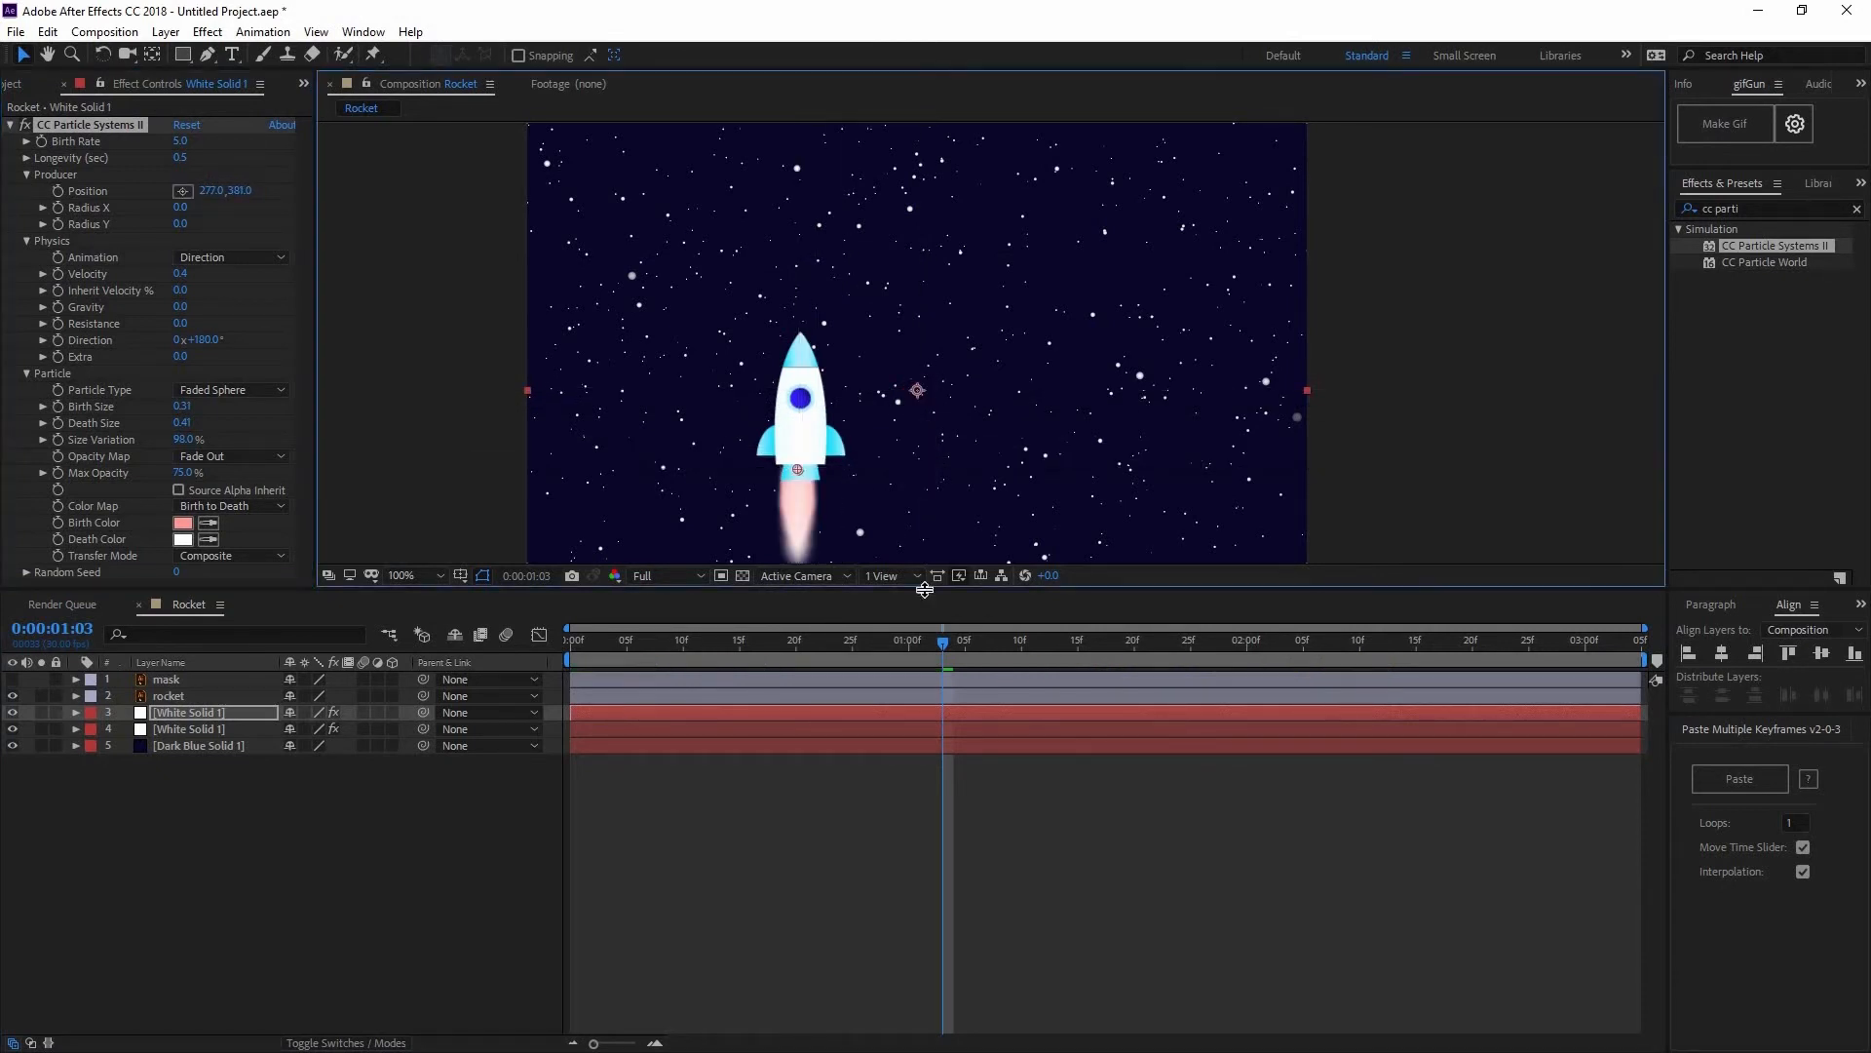
{"action": "left_click_drag", "start_coordinate": [798, 474], "coordinate": [801, 475]}
{"action": "left_click_drag", "start_coordinate": [840, 641], "coordinate": [572, 640]}
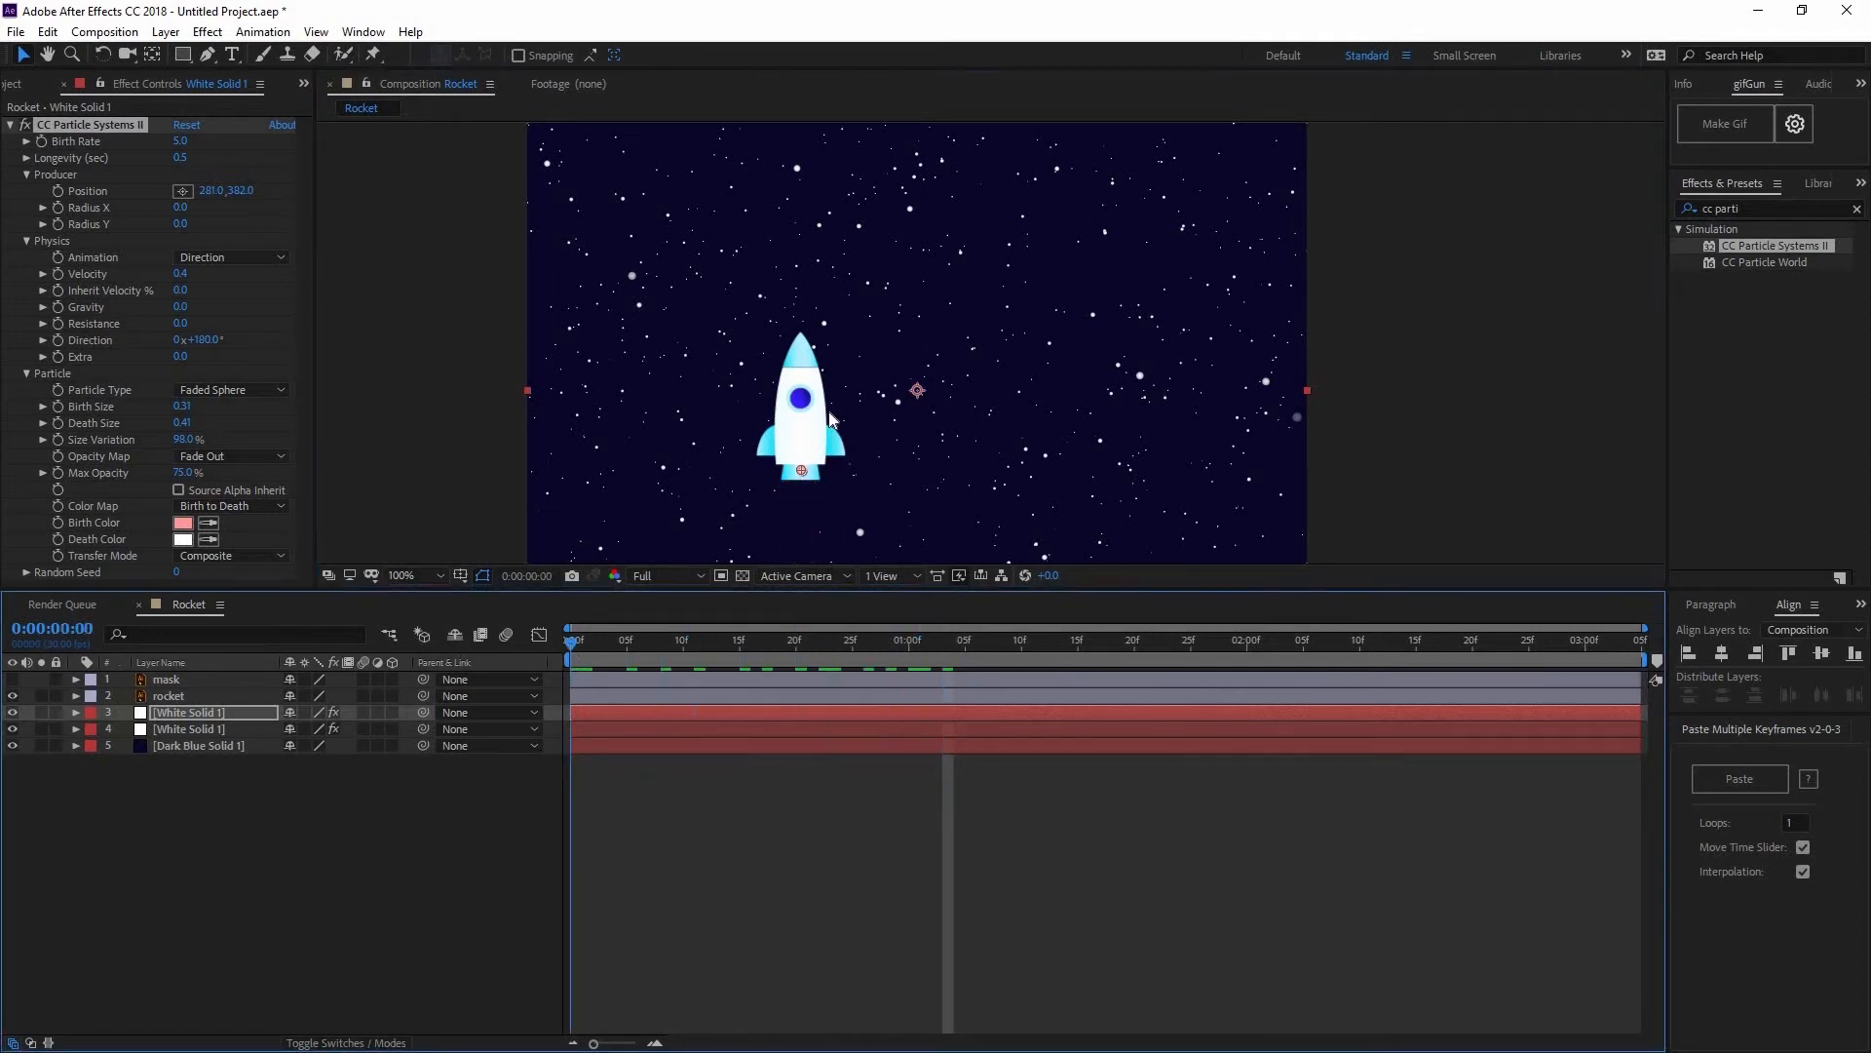
{"action": "key", "text": "space"}
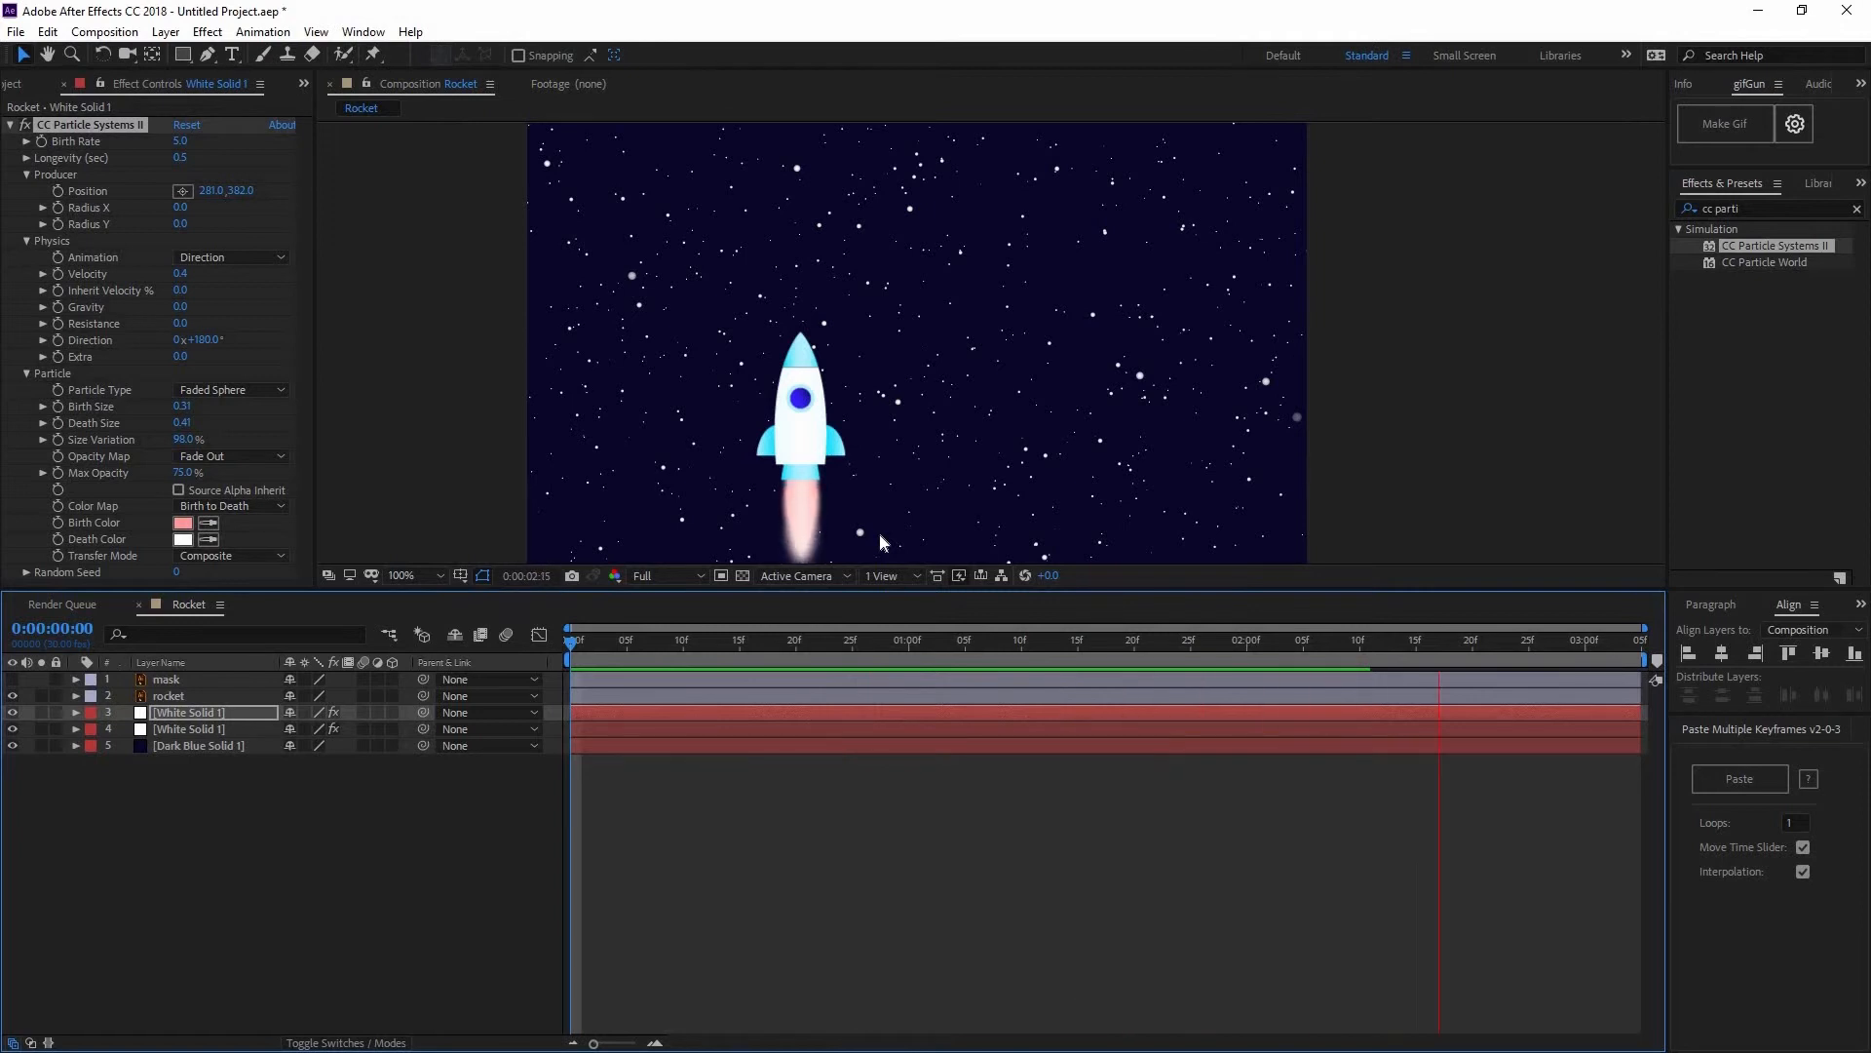
{"action": "key", "text": "space"}
- Shift the flame layer earlier so particles already show at the first frame, extend its end to the composition's end, and check playback
{"action": "left_click_drag", "start_coordinate": [534, 641], "coordinate": [294, 715]}
{"action": "left_click_drag", "start_coordinate": [694, 713], "coordinate": [622, 727]}
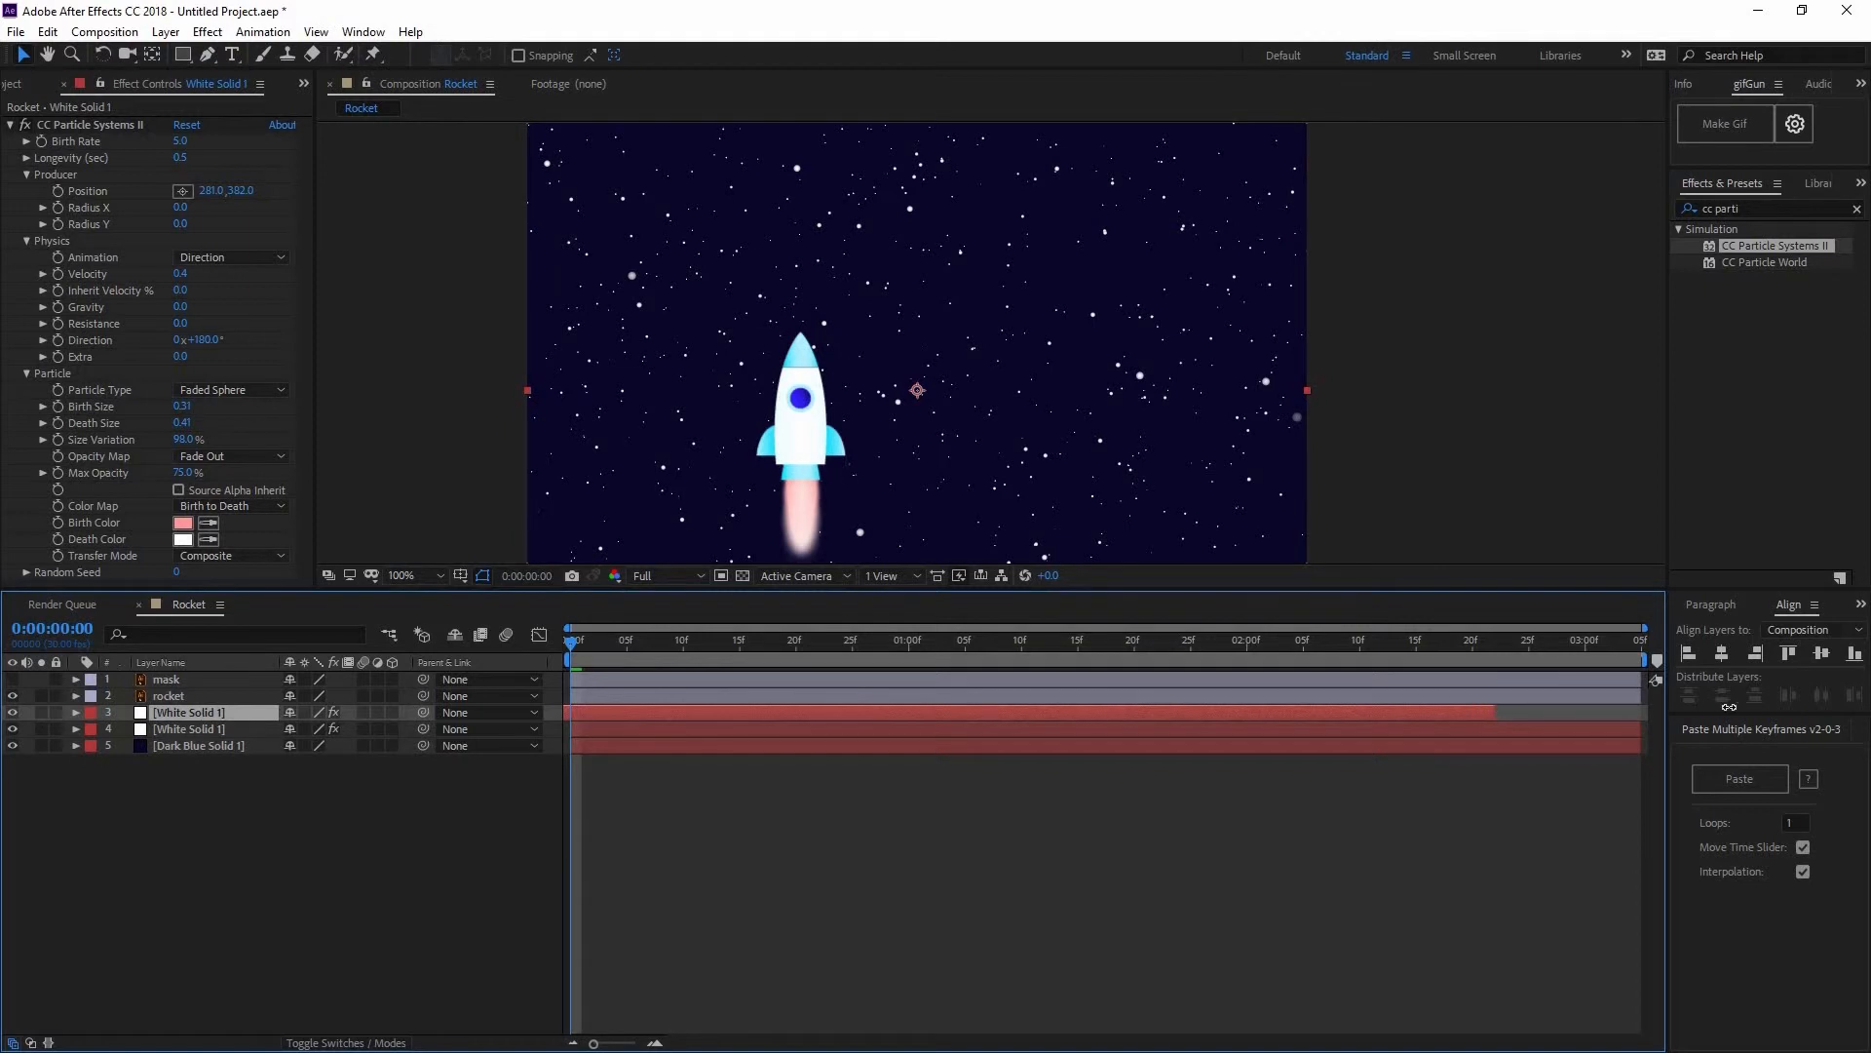
{"action": "left_click_drag", "start_coordinate": [1729, 707], "coordinate": [1746, 712]}
{"action": "scroll", "coordinate": [999, 489], "scroll_direction": "down", "scroll_amount": 2}
{"action": "left_click", "coordinate": [860, 778]}
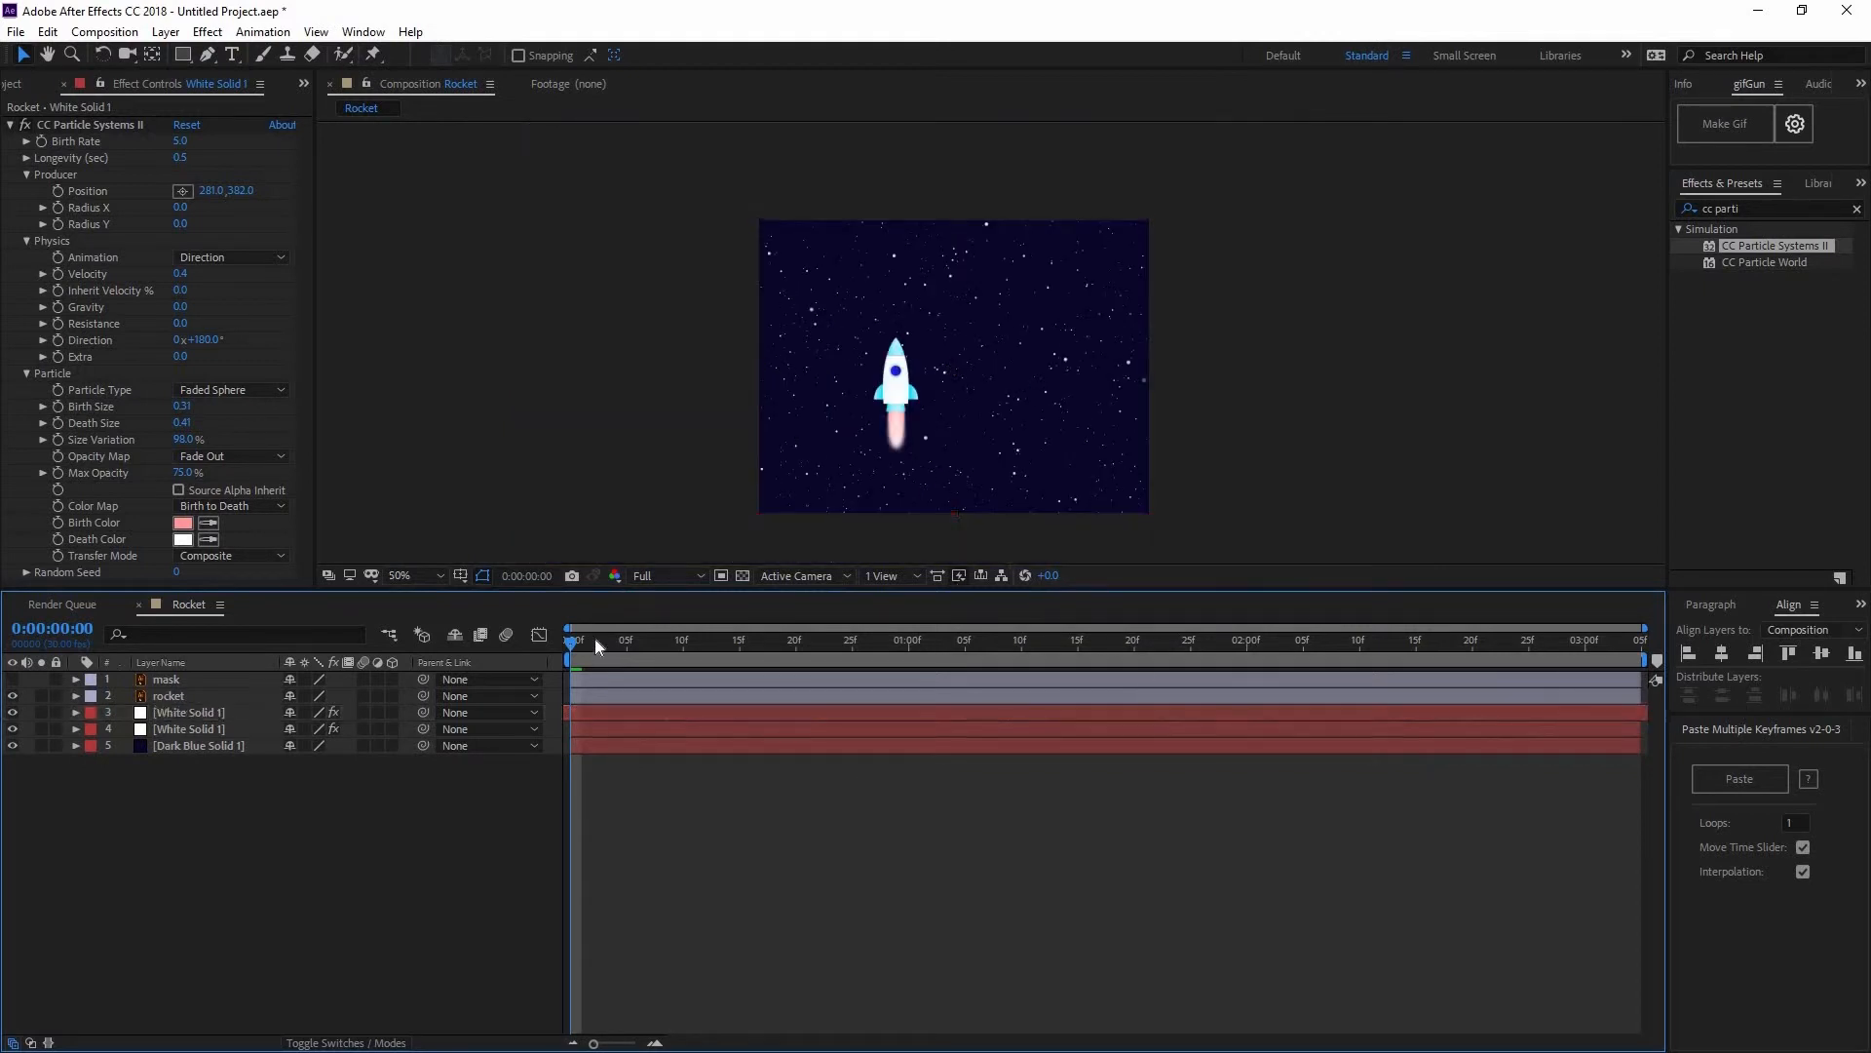
{"action": "key", "text": "space"}
{"action": "left_click_drag", "start_coordinate": [581, 653], "coordinate": [694, 645]}
{"action": "scroll", "coordinate": [840, 490], "scroll_direction": "up", "scroll_amount": 2}
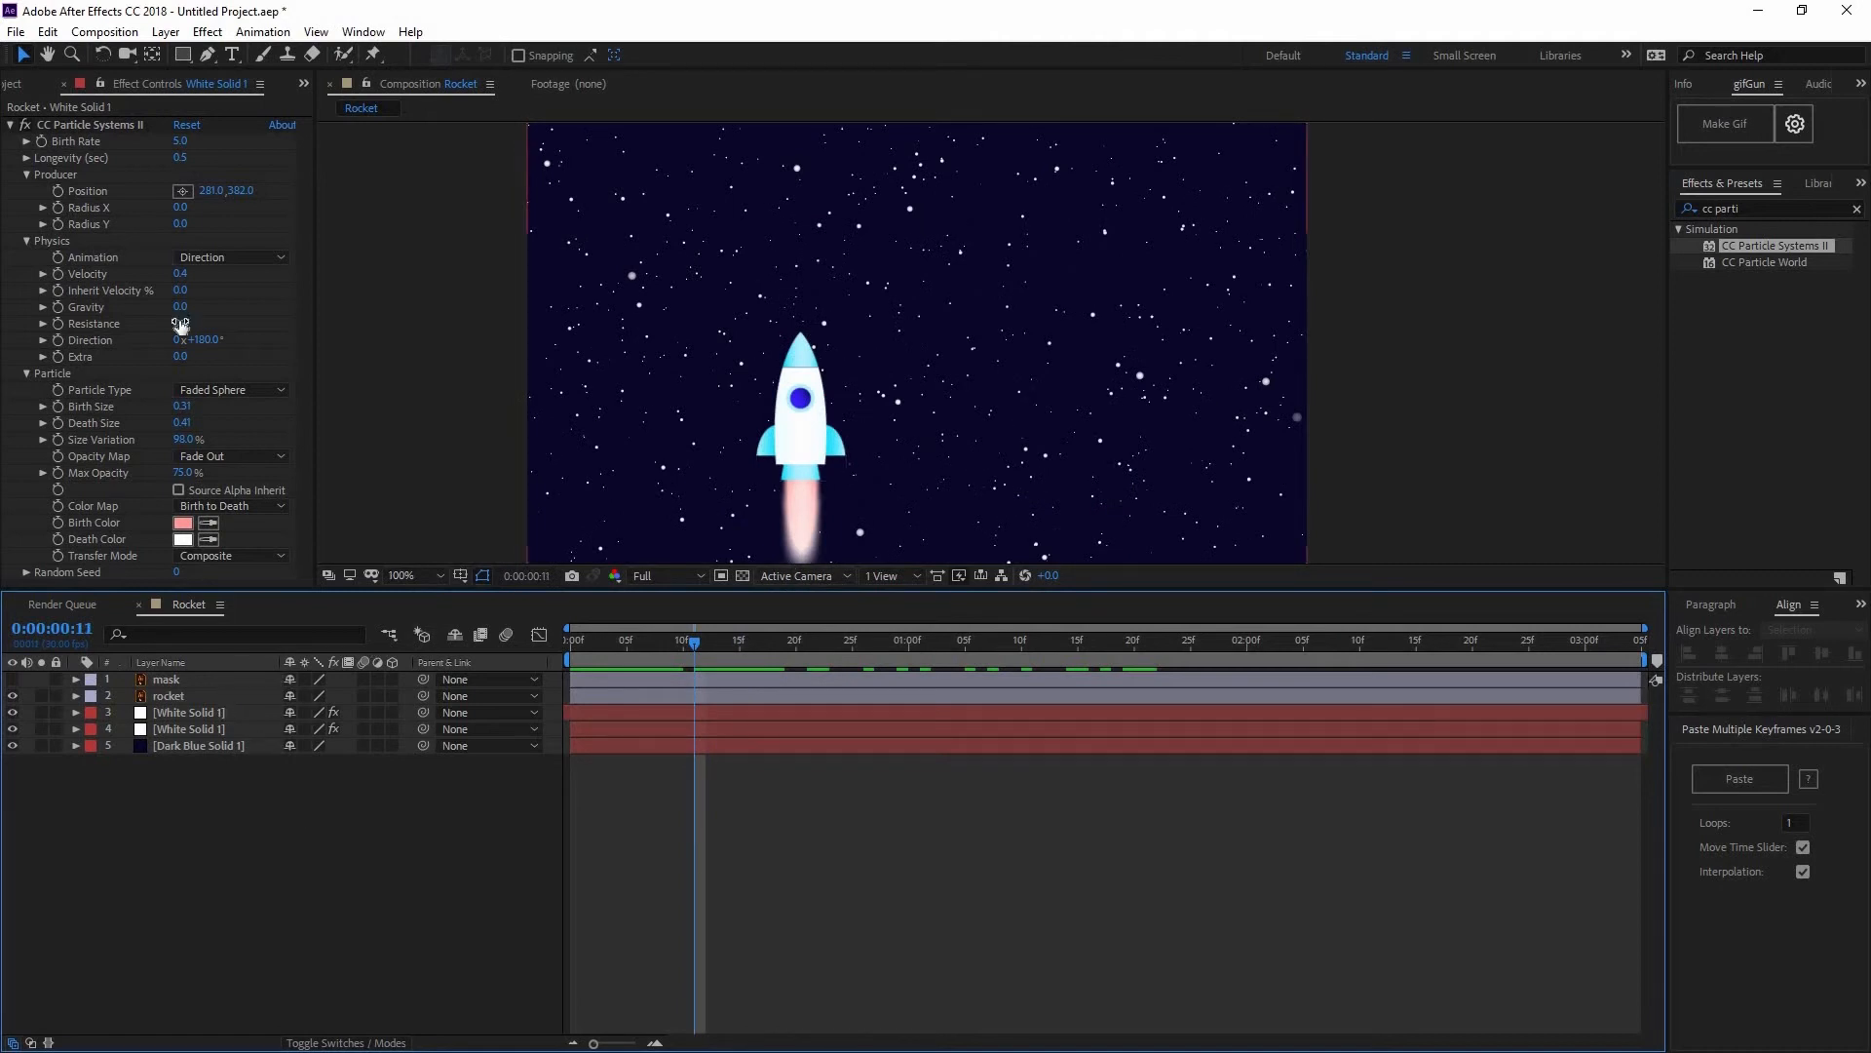
- Create a null object and move it to the rocket's nozzle, at about 280, 383
{"action": "left_click", "coordinate": [166, 32]}
{"action": "mouse_move", "coordinate": [366, 59]}
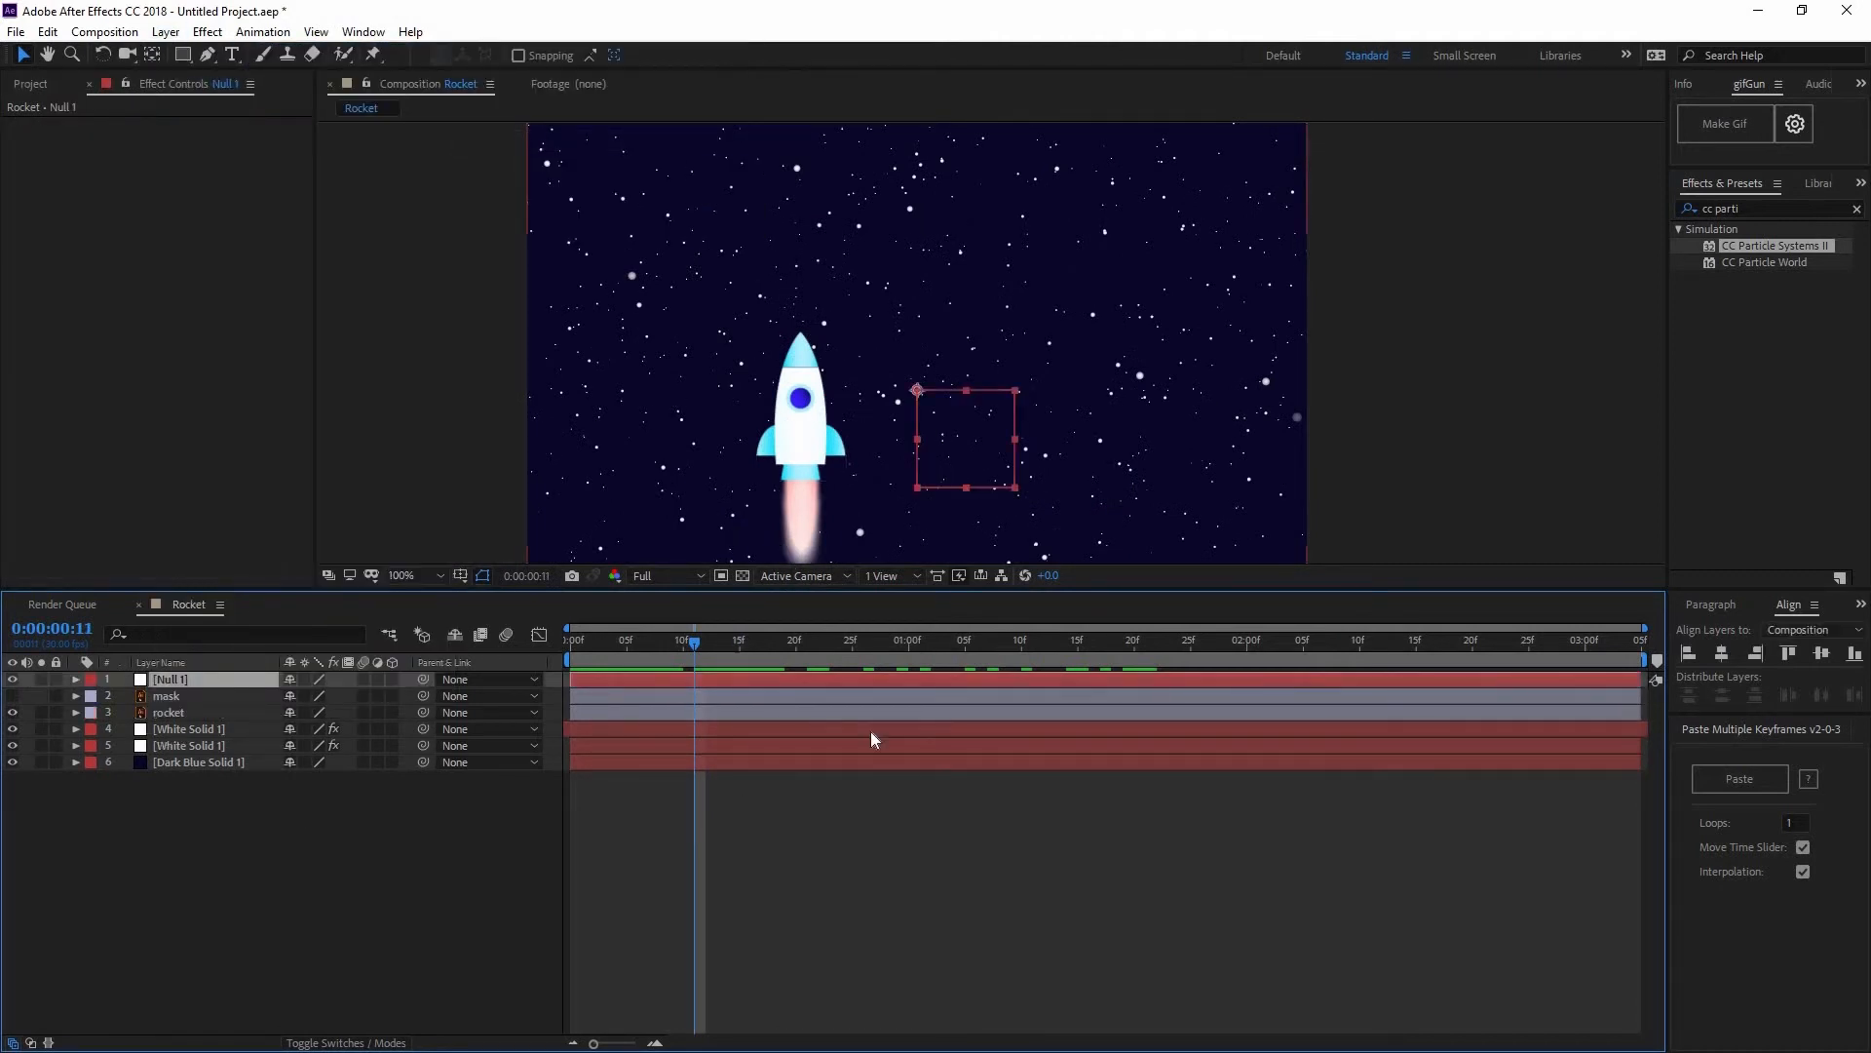
{"action": "left_click_drag", "start_coordinate": [921, 387], "coordinate": [804, 468]}
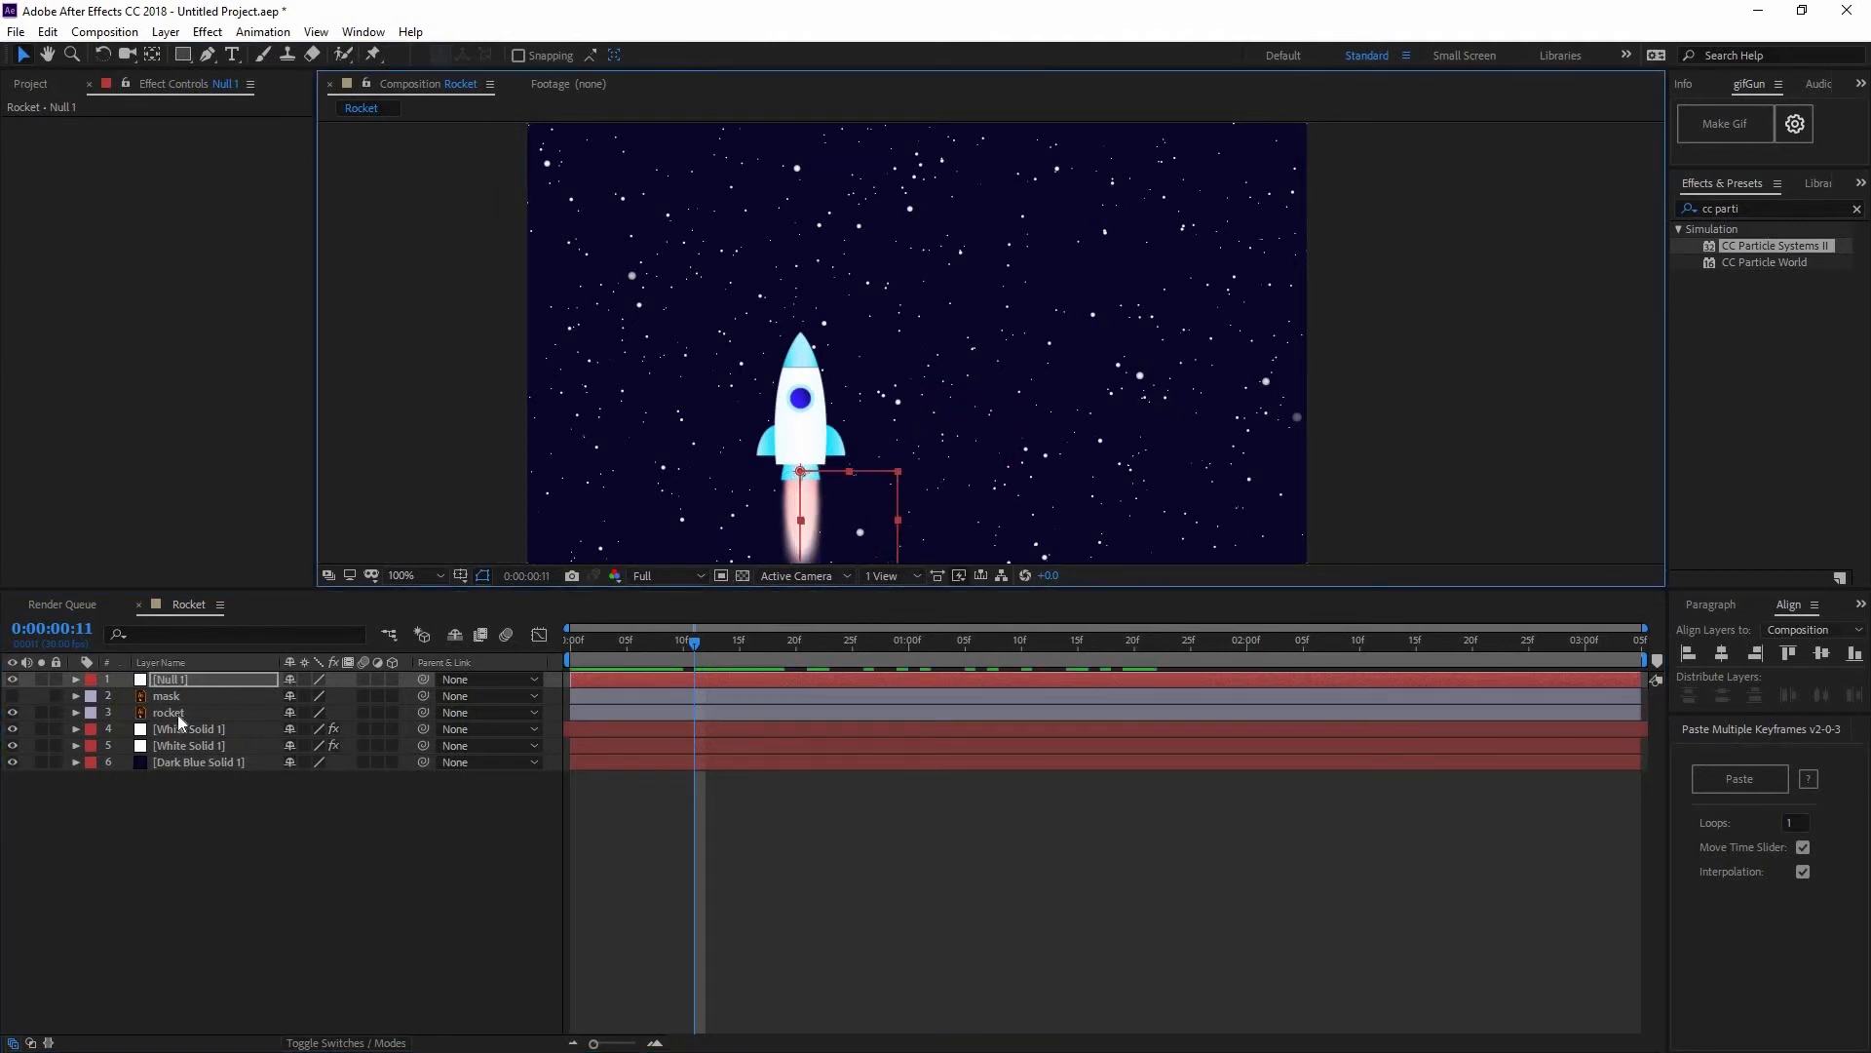
- Parent the rocket layer and the upper White Solid 1 flame layer to Null 1
{"action": "left_click", "coordinate": [177, 713]}
{"action": "left_click_drag", "start_coordinate": [423, 712], "coordinate": [212, 681]}
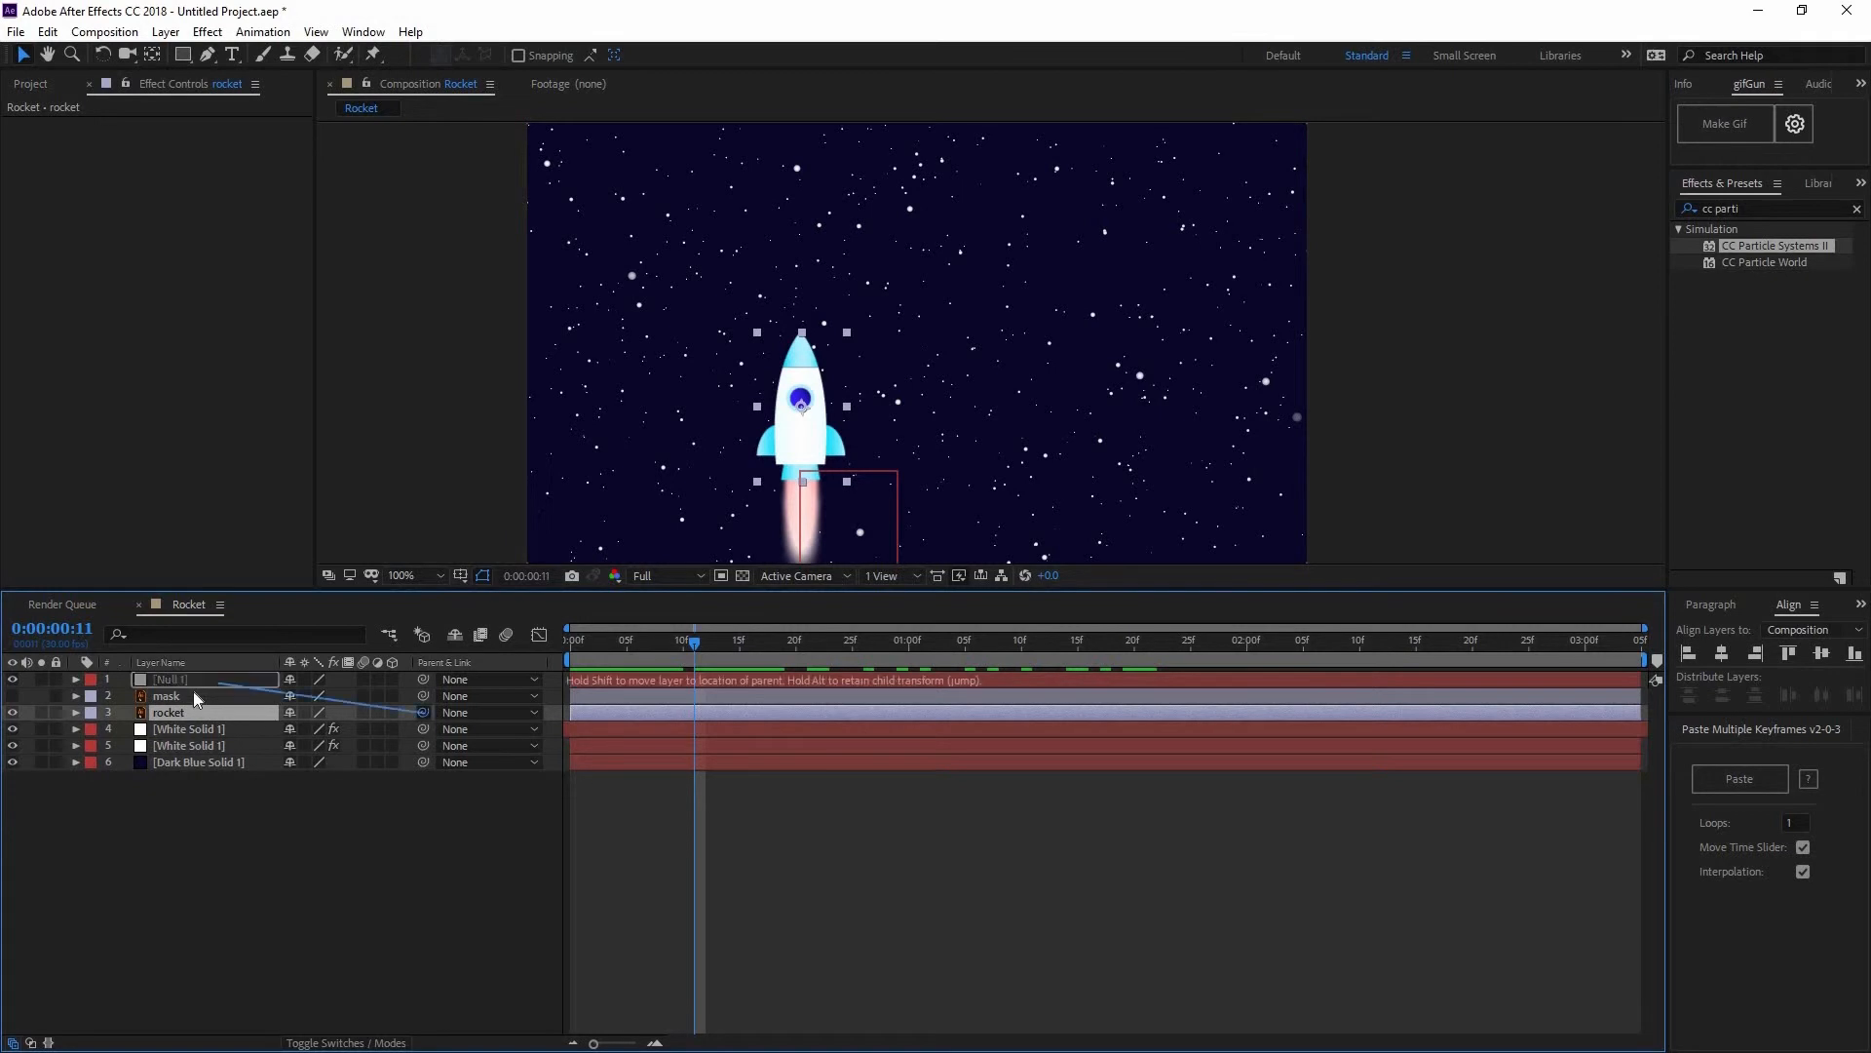
{"action": "left_click", "coordinate": [193, 695]}
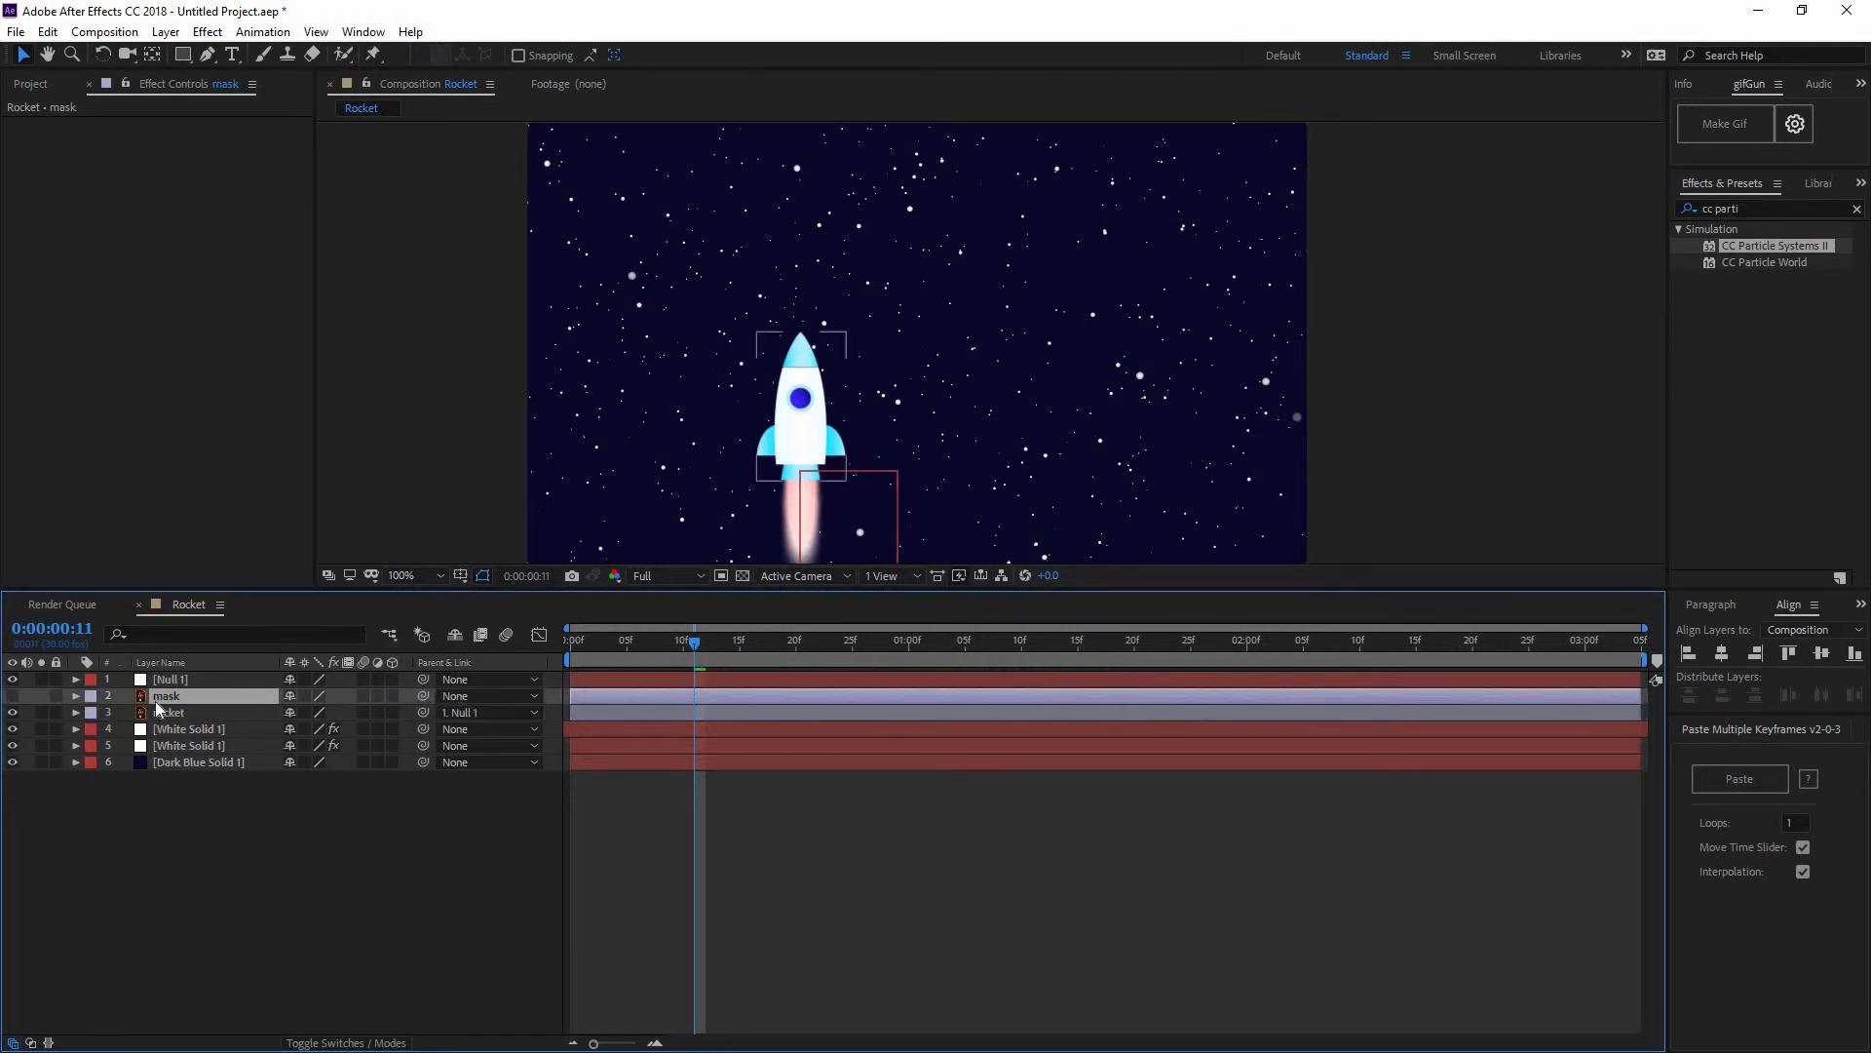
{"action": "left_click", "coordinate": [183, 730]}
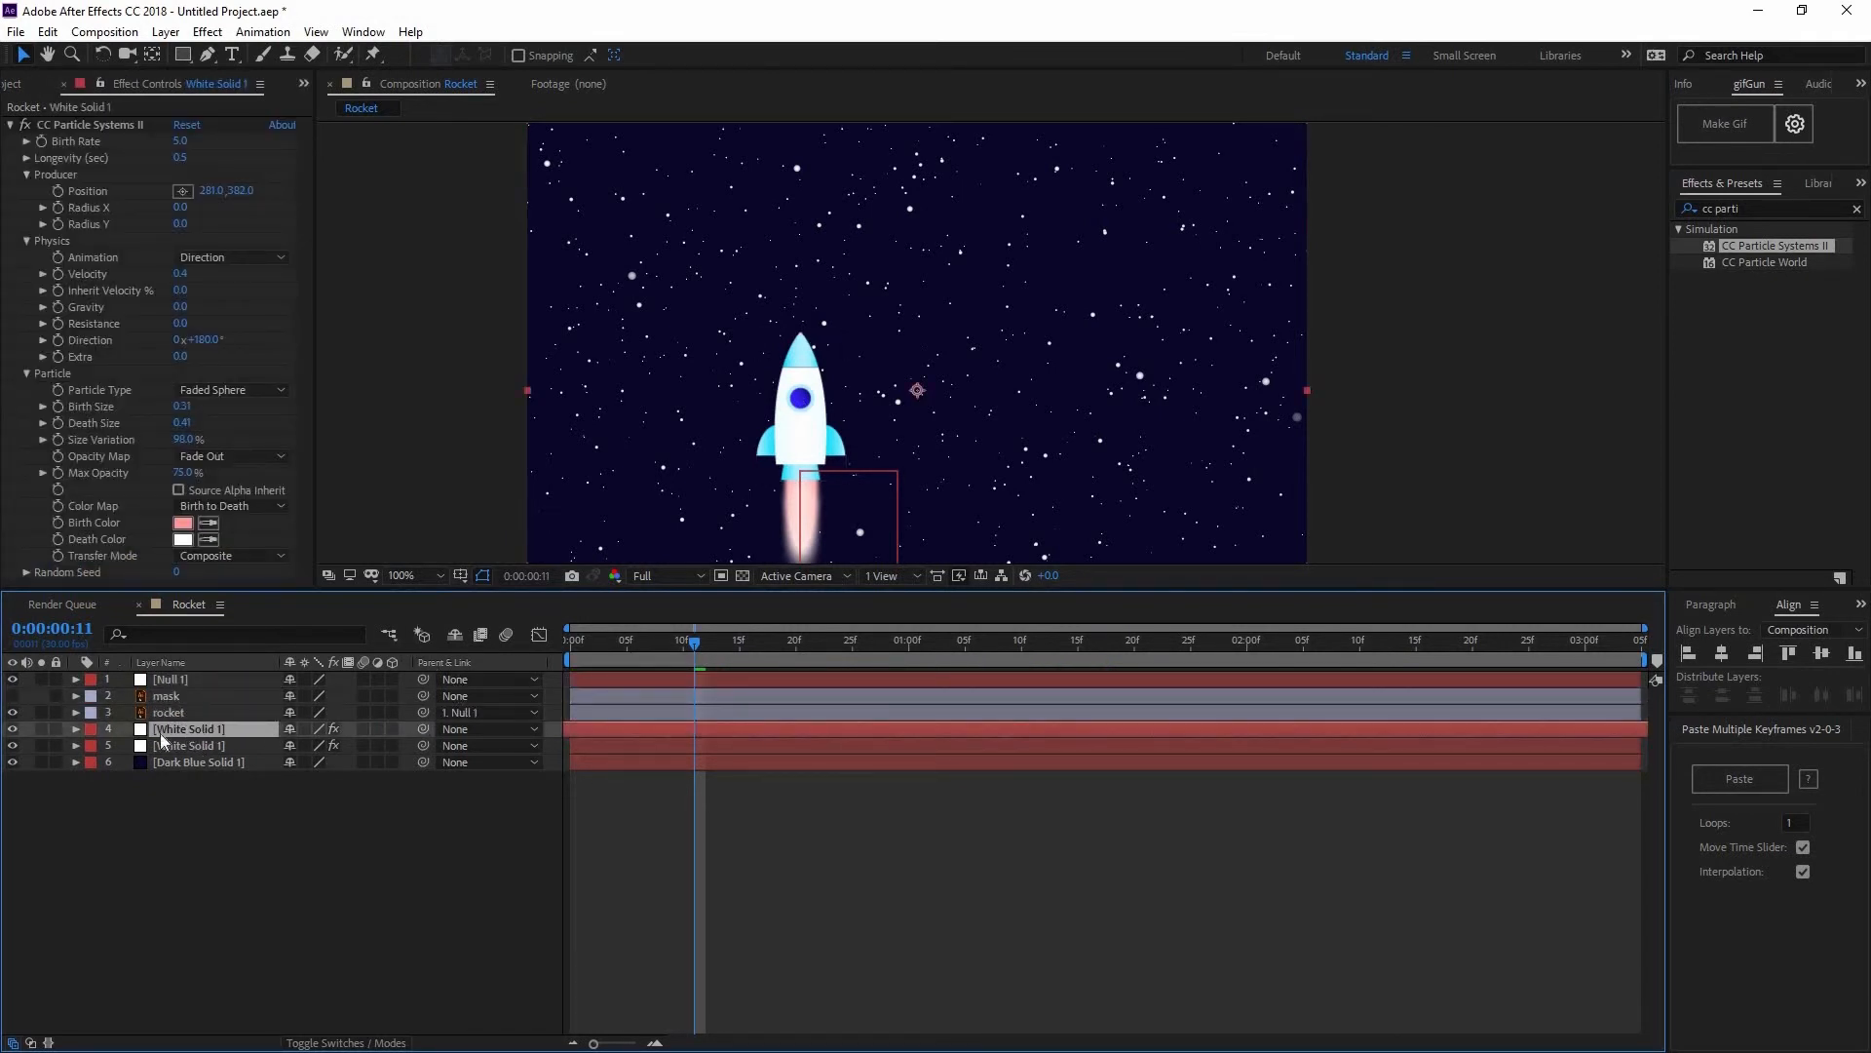
{"action": "left_click_drag", "start_coordinate": [424, 729], "coordinate": [199, 680]}
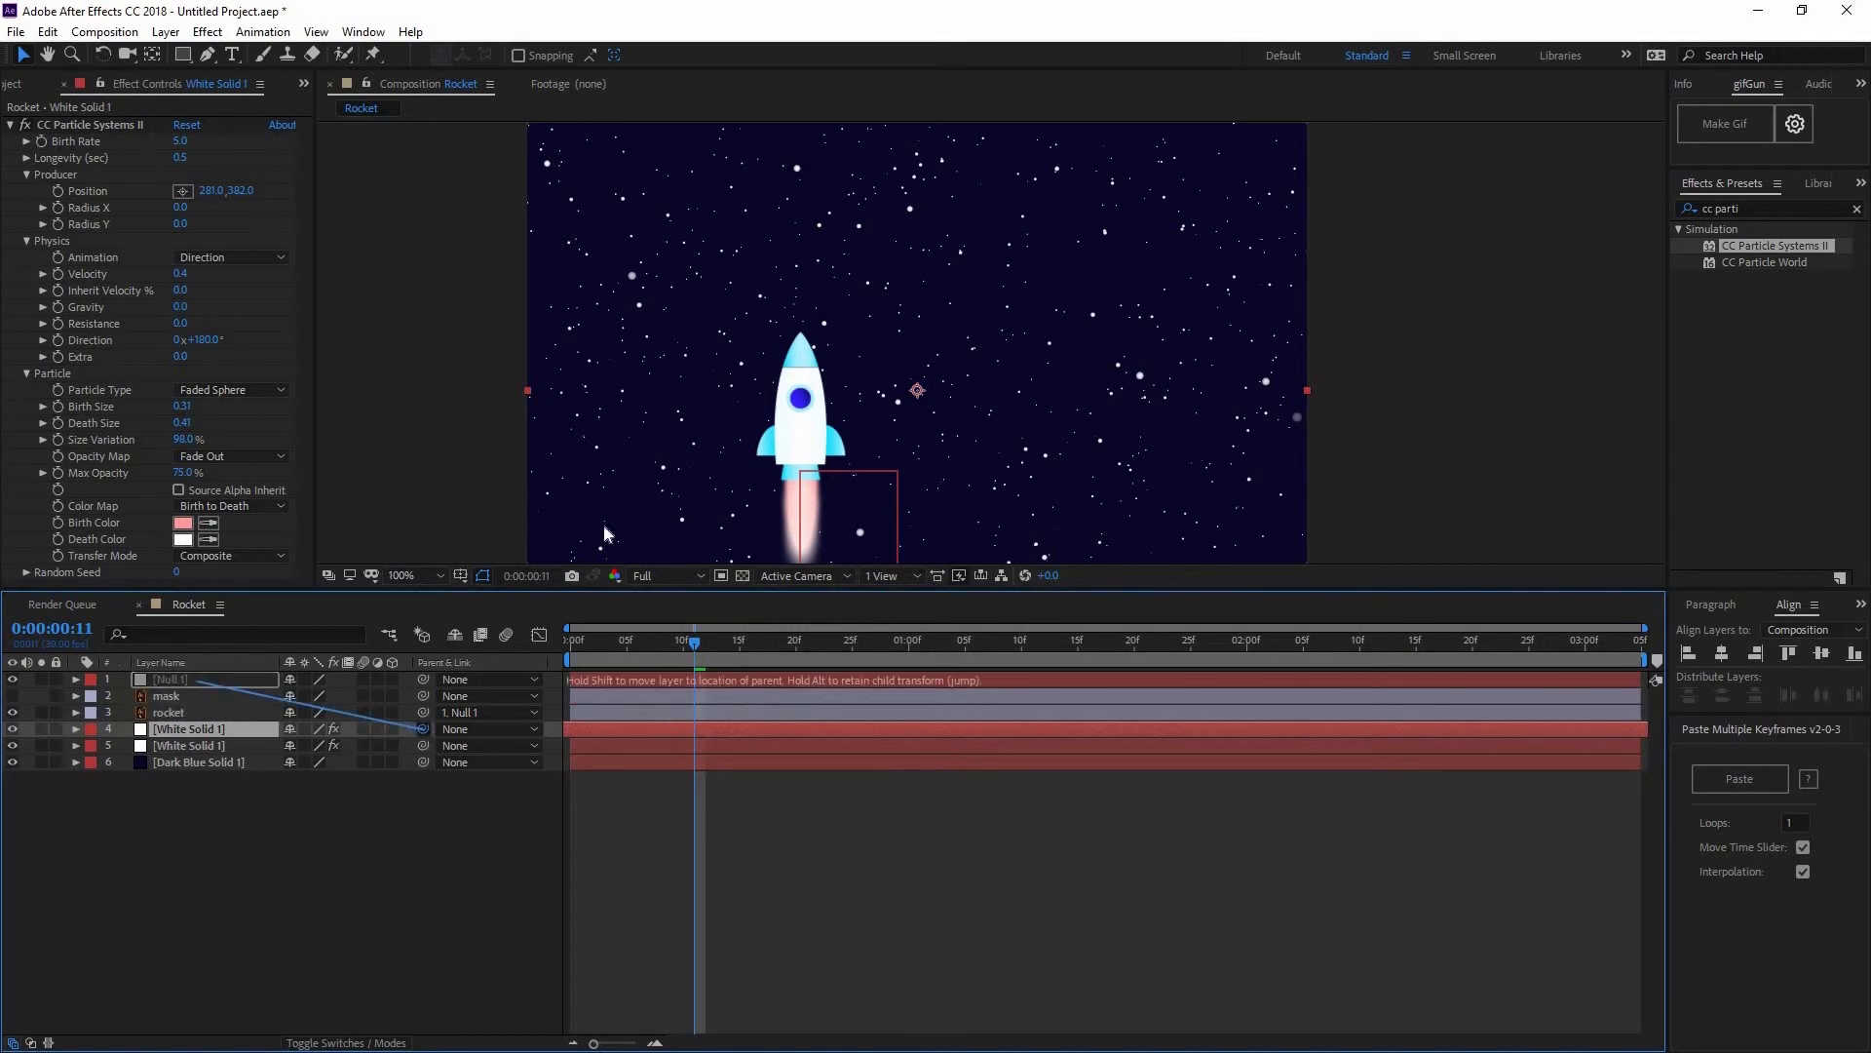
{"action": "scroll", "coordinate": [992, 390], "scroll_direction": "down", "scroll_amount": 2}
{"action": "scroll", "coordinate": [903, 472], "scroll_direction": "up", "scroll_amount": 2}
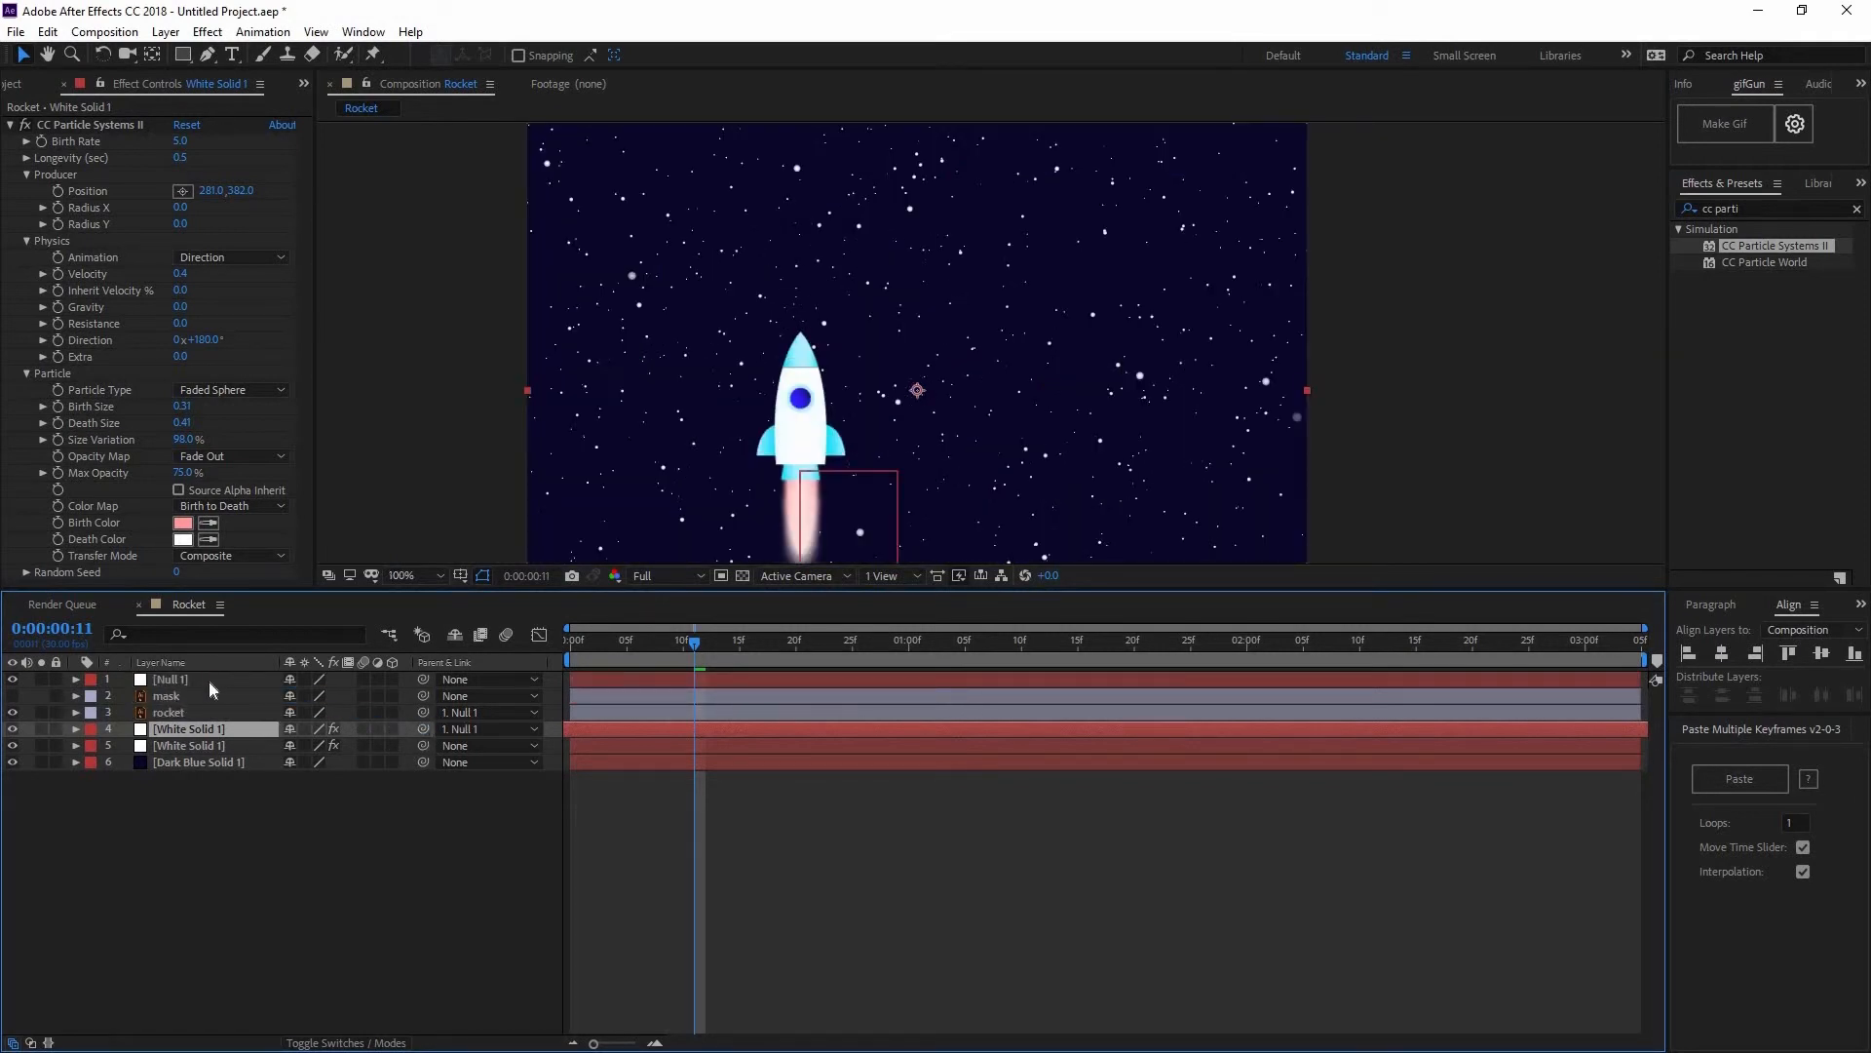
- Reveal the null's Position property, test-move the null to check that the rocket and flame follow, and undo that move
{"action": "left_click", "coordinate": [208, 682]}
{"action": "key", "text": "p"}
{"action": "left_click_drag", "start_coordinate": [205, 705], "coordinate": [889, 465]}
{"action": "scroll", "coordinate": [786, 529], "scroll_direction": "down", "scroll_amount": 2}
{"action": "scroll", "coordinate": [785, 530], "scroll_direction": "up", "scroll_amount": 2}
{"action": "key", "text": "ctrl+z"}
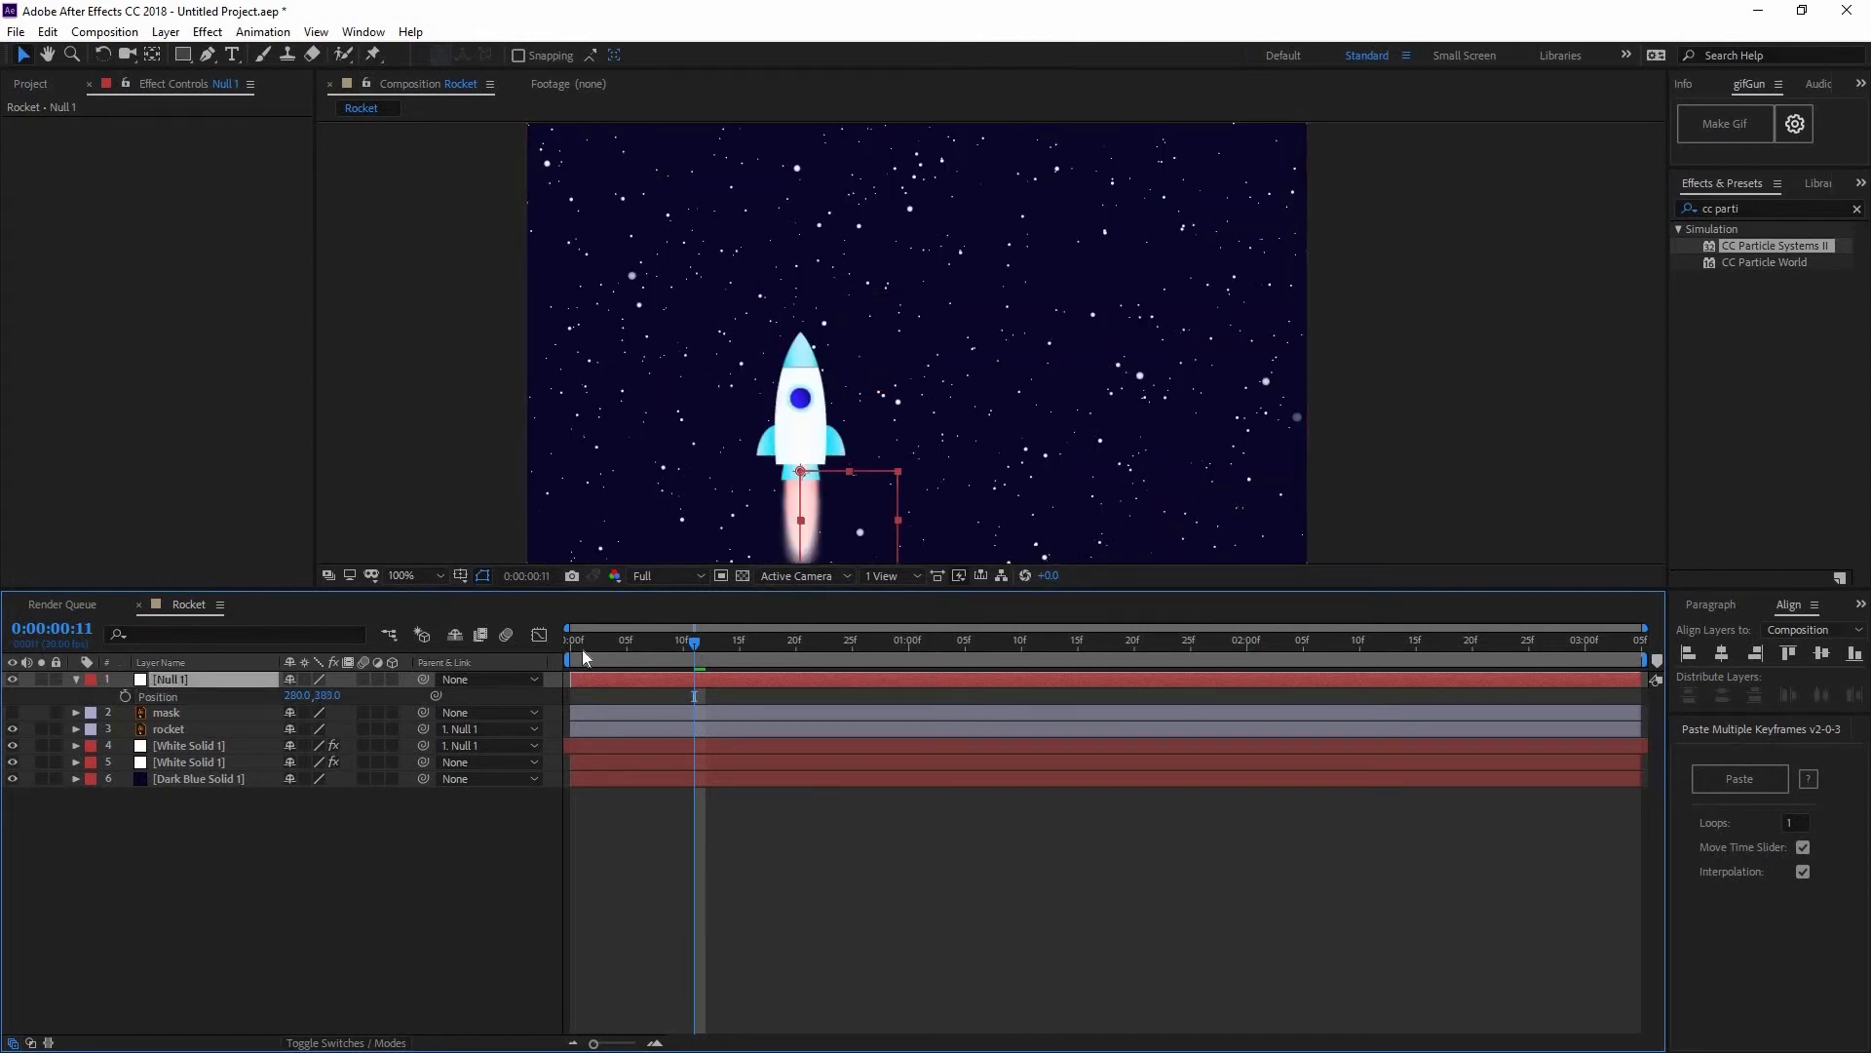
- Add a Position keyframe to the null at the first frame and lower it to 280, 756, below the composition
{"action": "key", "text": "Home"}
{"action": "left_click", "coordinate": [125, 695]}
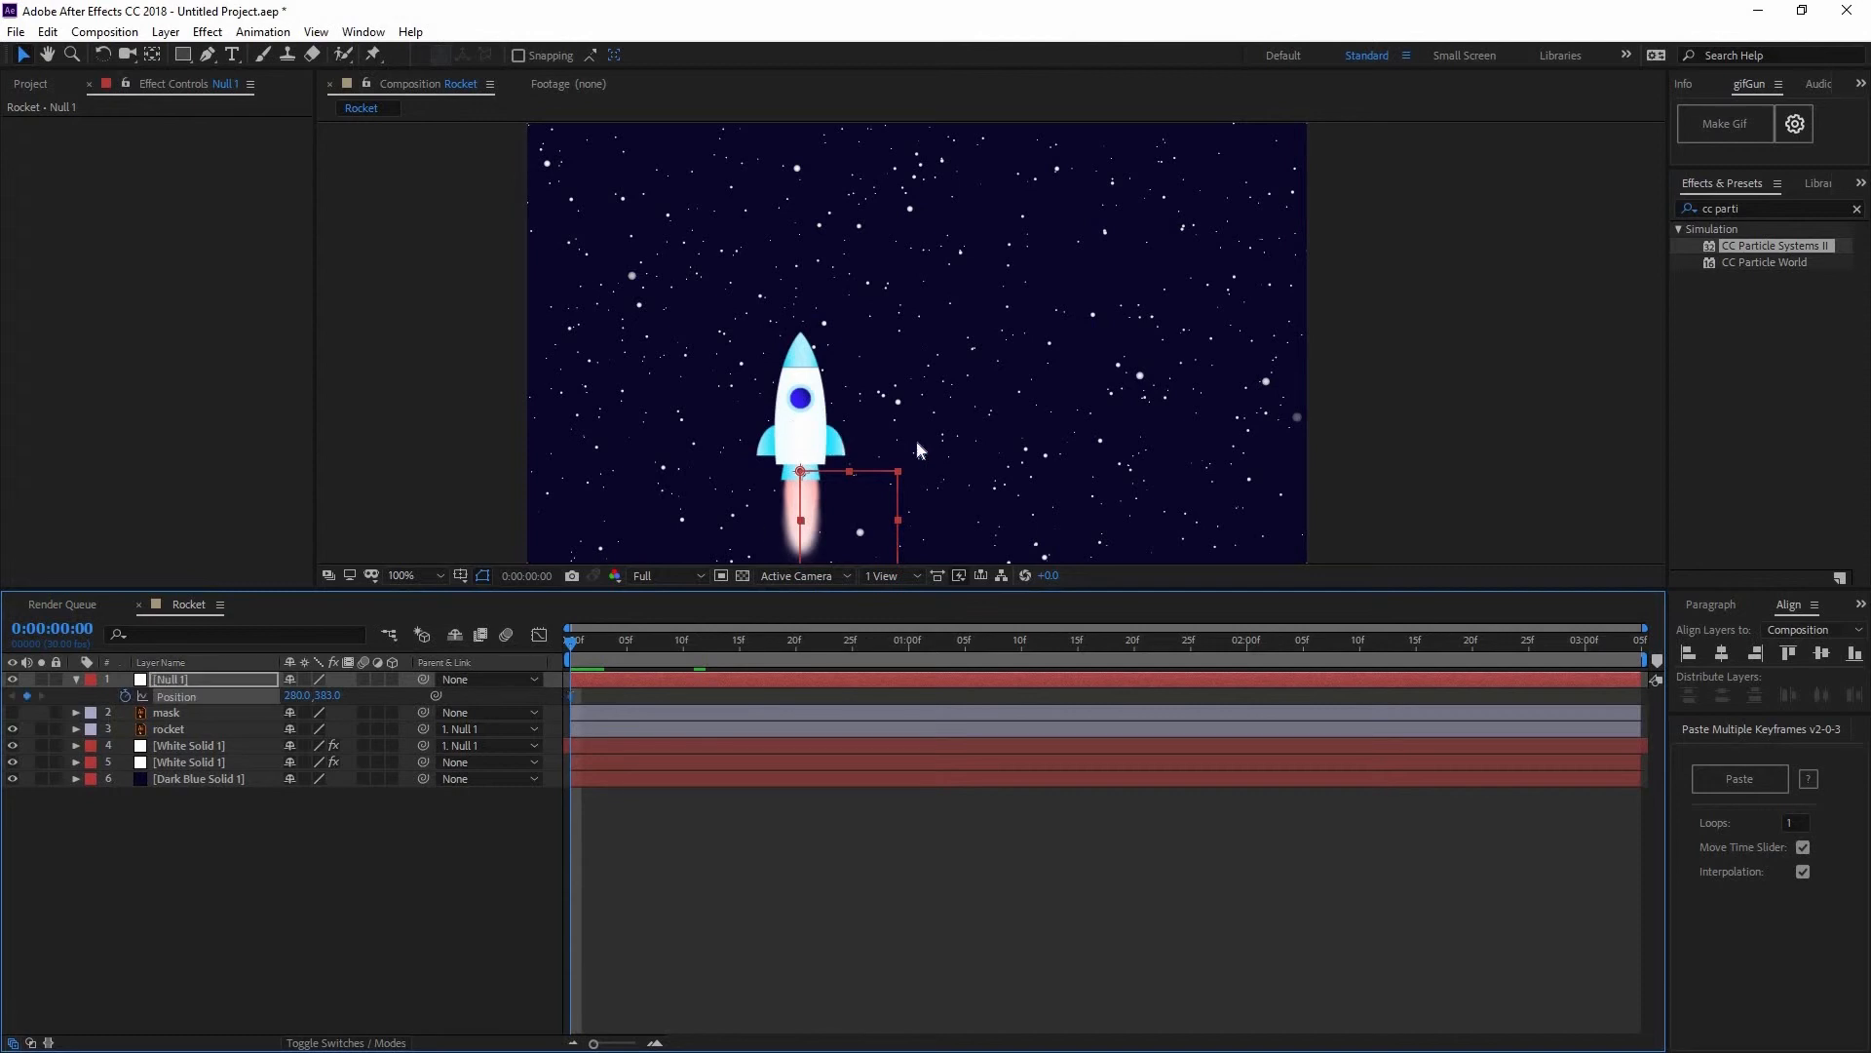
{"action": "scroll", "coordinate": [830, 392], "scroll_direction": "down", "scroll_amount": 2}
{"action": "left_click_drag", "start_coordinate": [830, 393], "coordinate": [774, 353]}
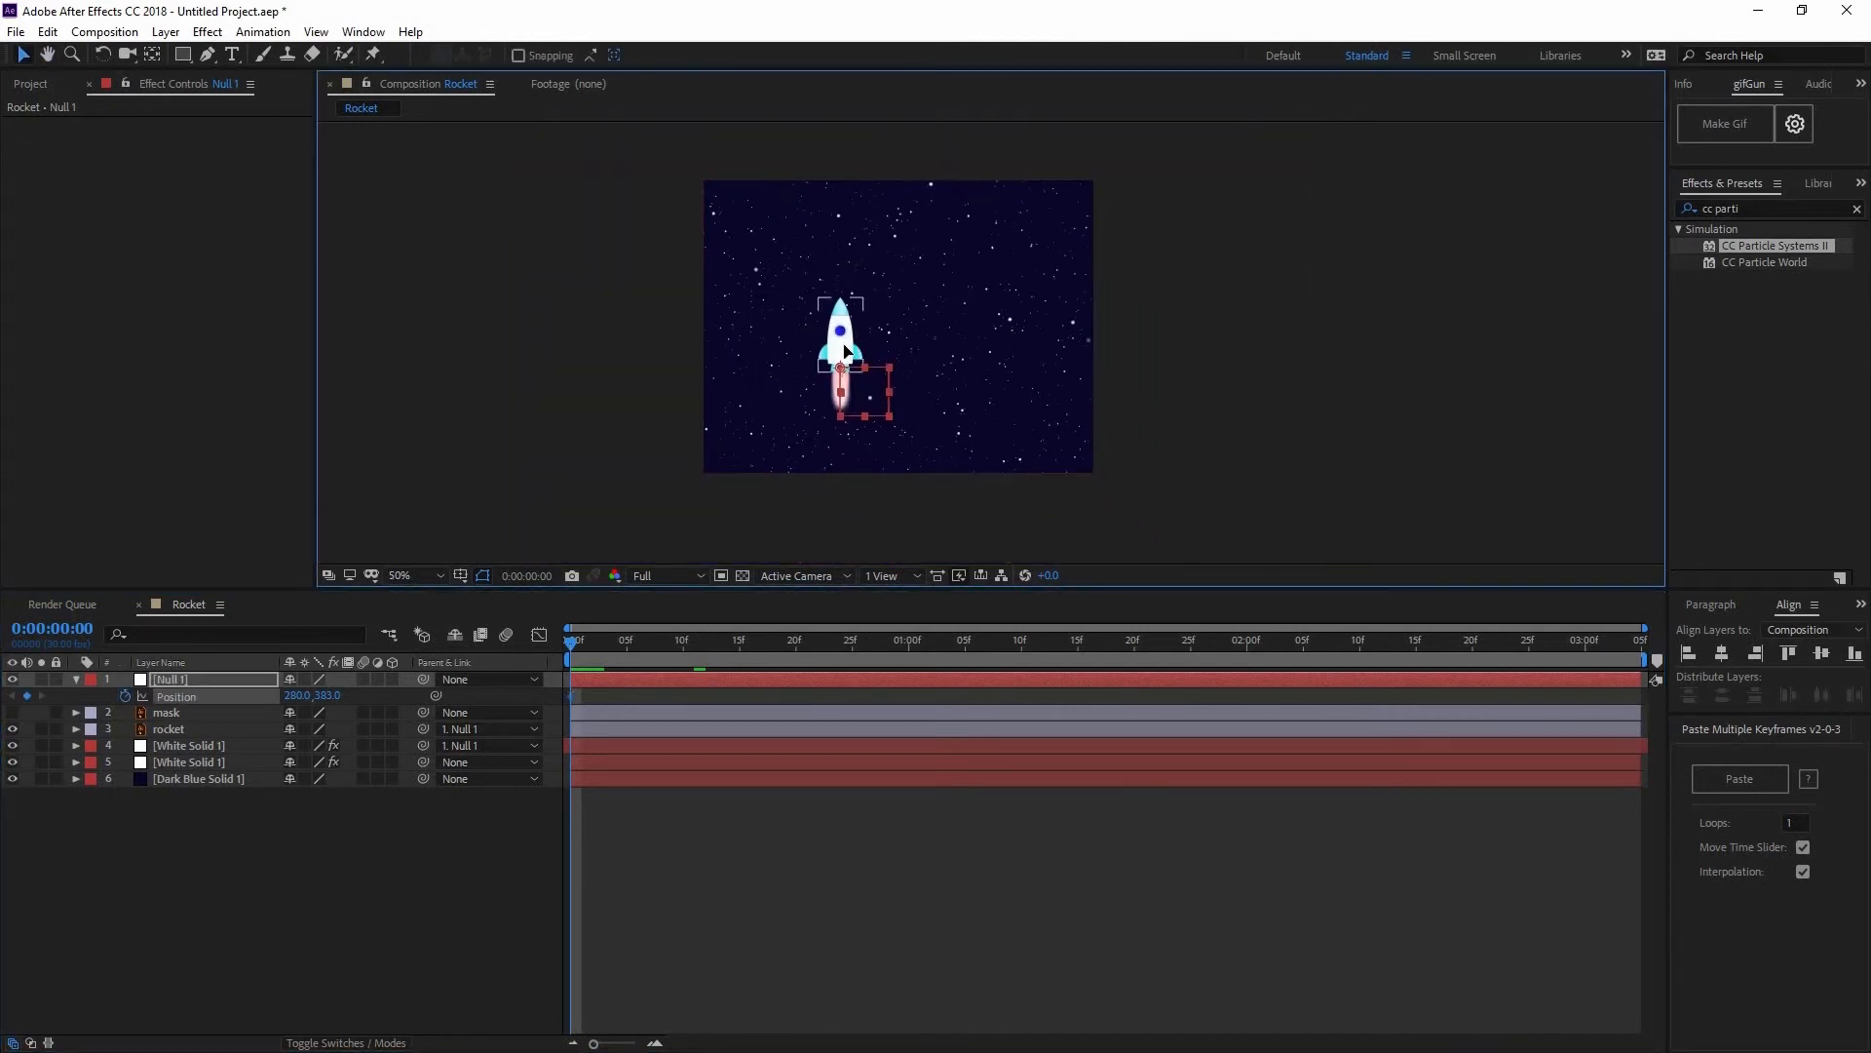
{"action": "left_click", "coordinate": [848, 421]}
{"action": "left_click_drag", "start_coordinate": [326, 696], "coordinate": [347, 696]}
{"action": "left_click_drag", "start_coordinate": [642, 662], "coordinate": [728, 648]}
{"action": "left_click", "coordinate": [932, 684]}
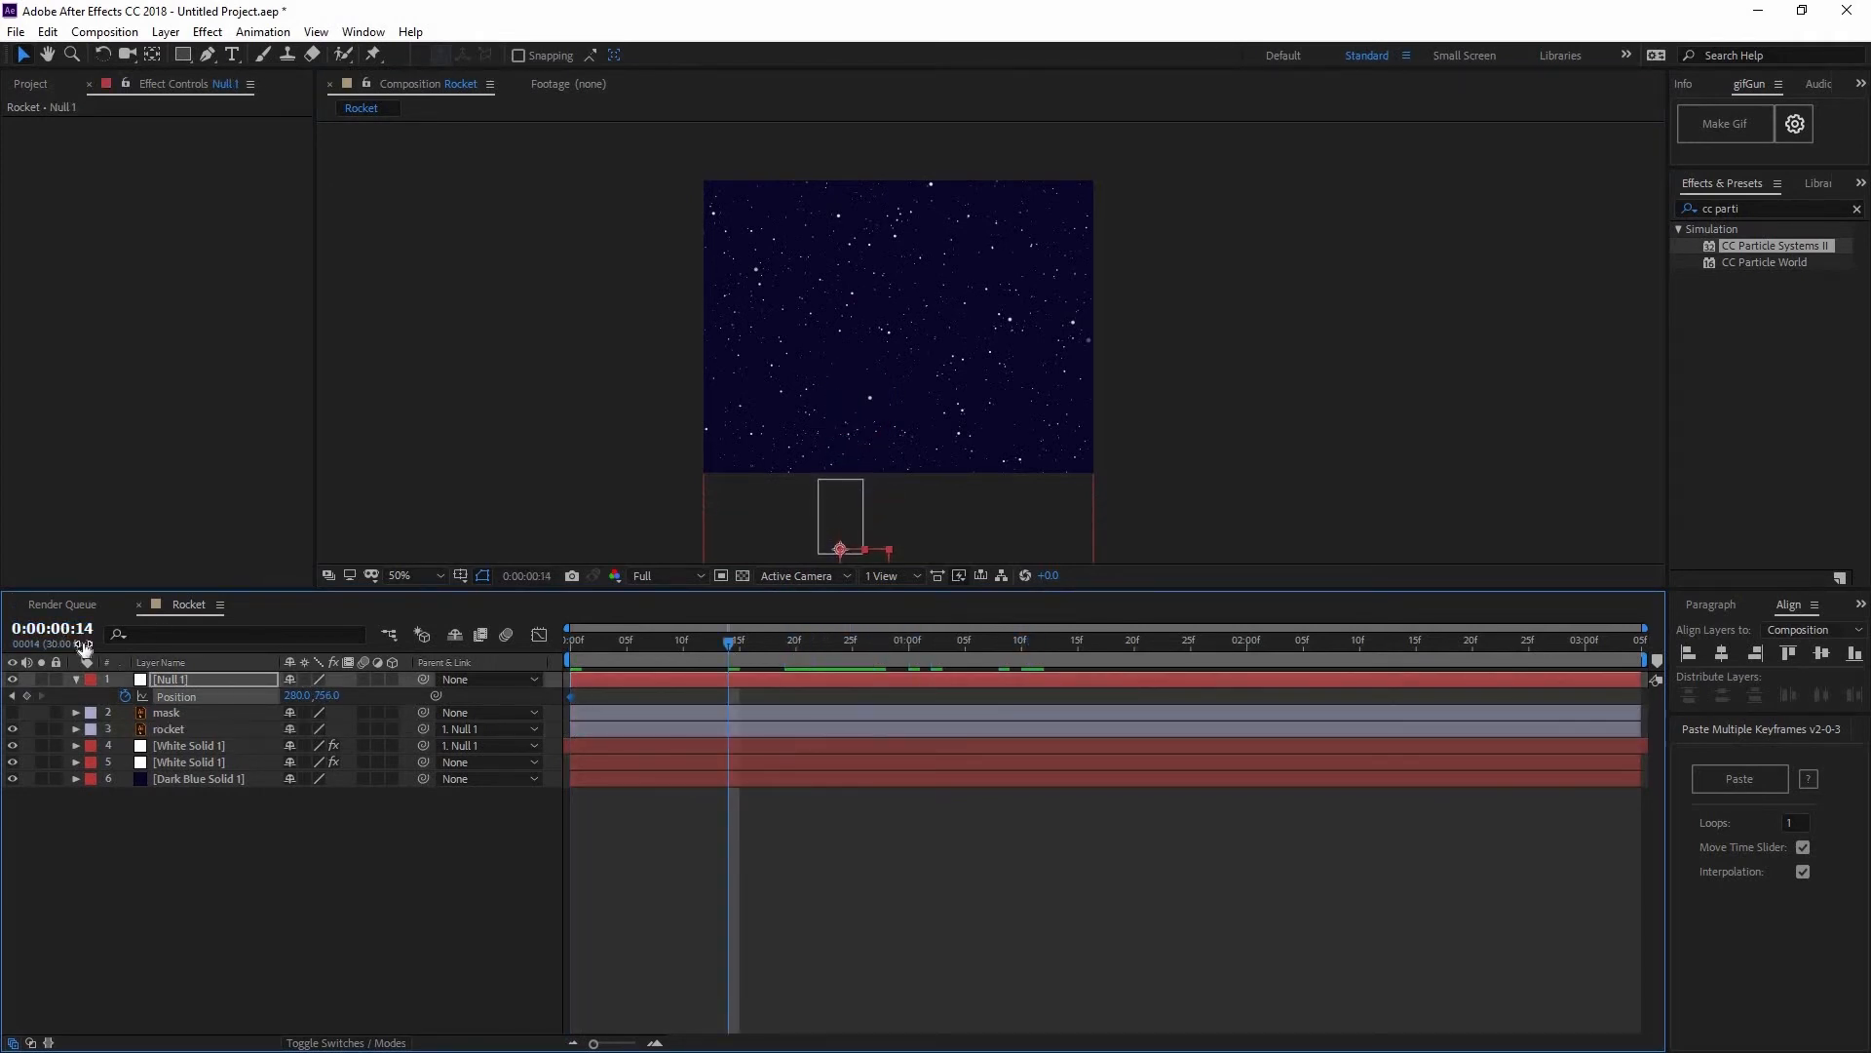
- Switch the timeline's time display to frames and check the frame rate in the Rocket composition's settings
{"action": "left_click", "coordinate": [54, 632], "text": "ctrl"}
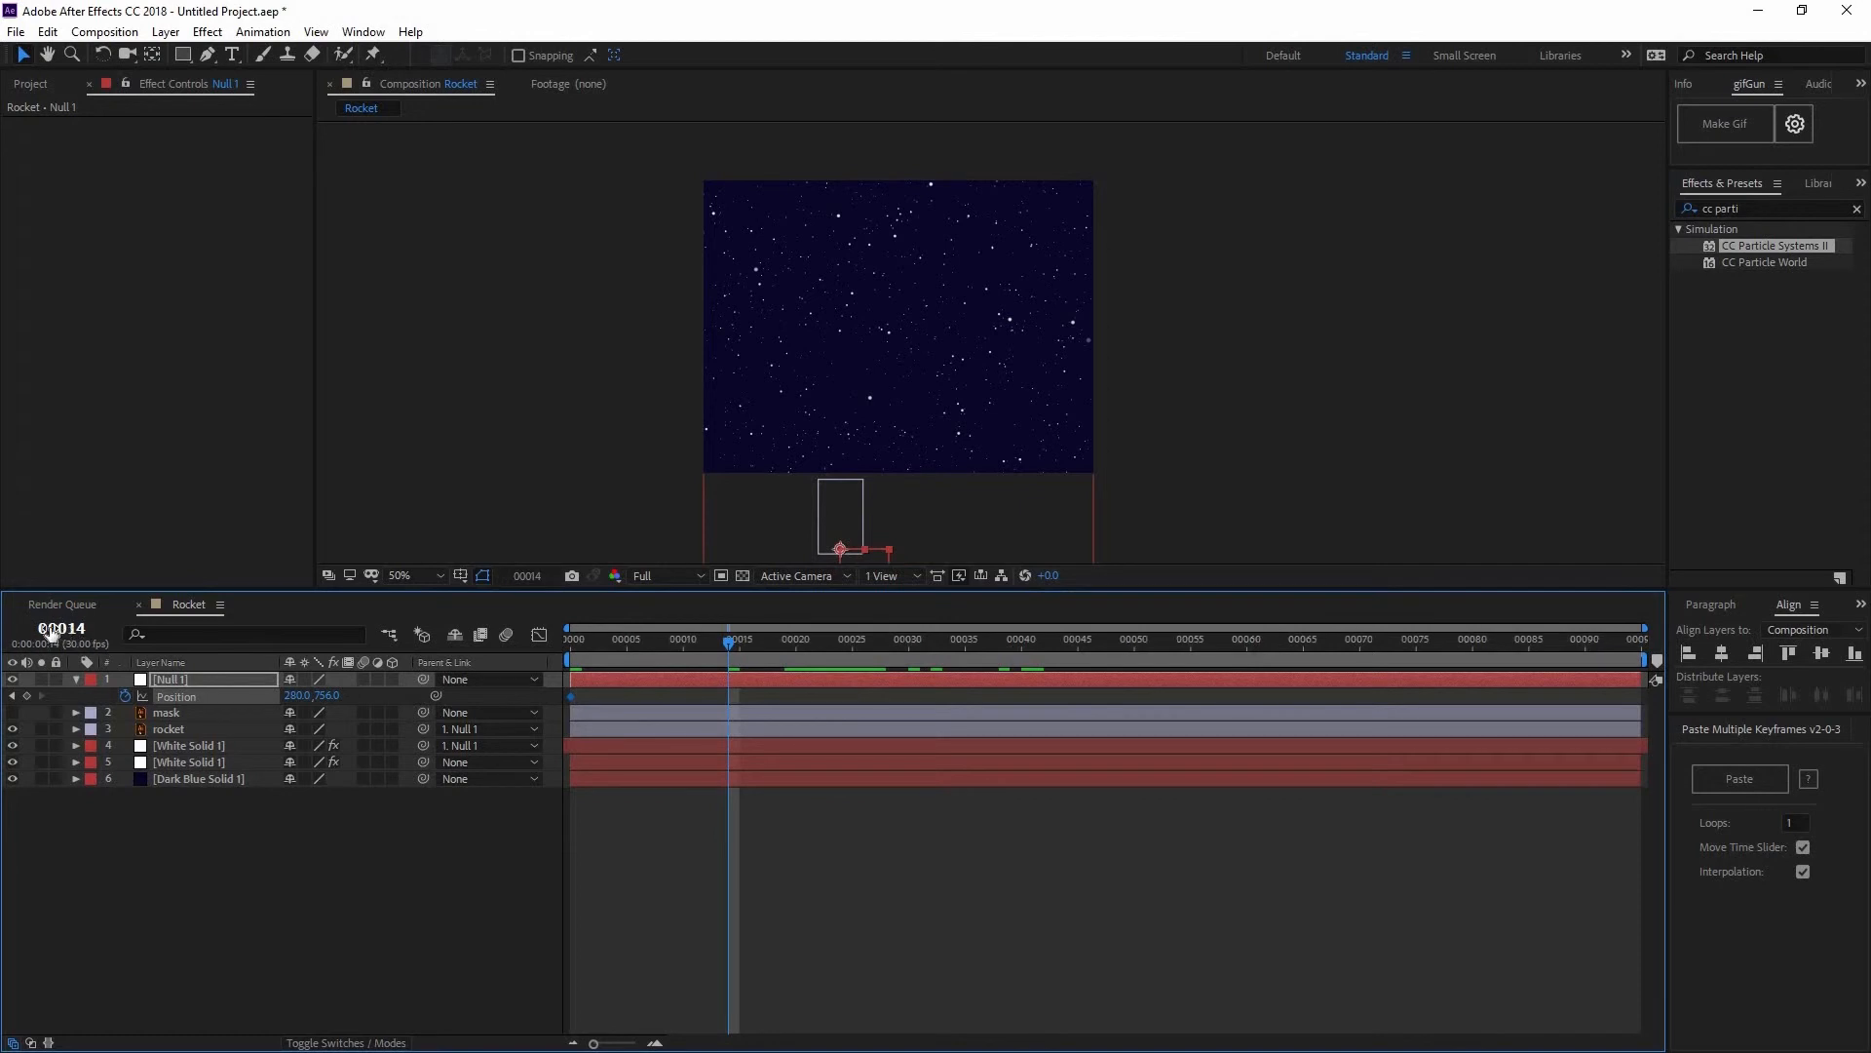
{"action": "left_click", "coordinate": [55, 84]}
{"action": "right_click", "coordinate": [88, 353]}
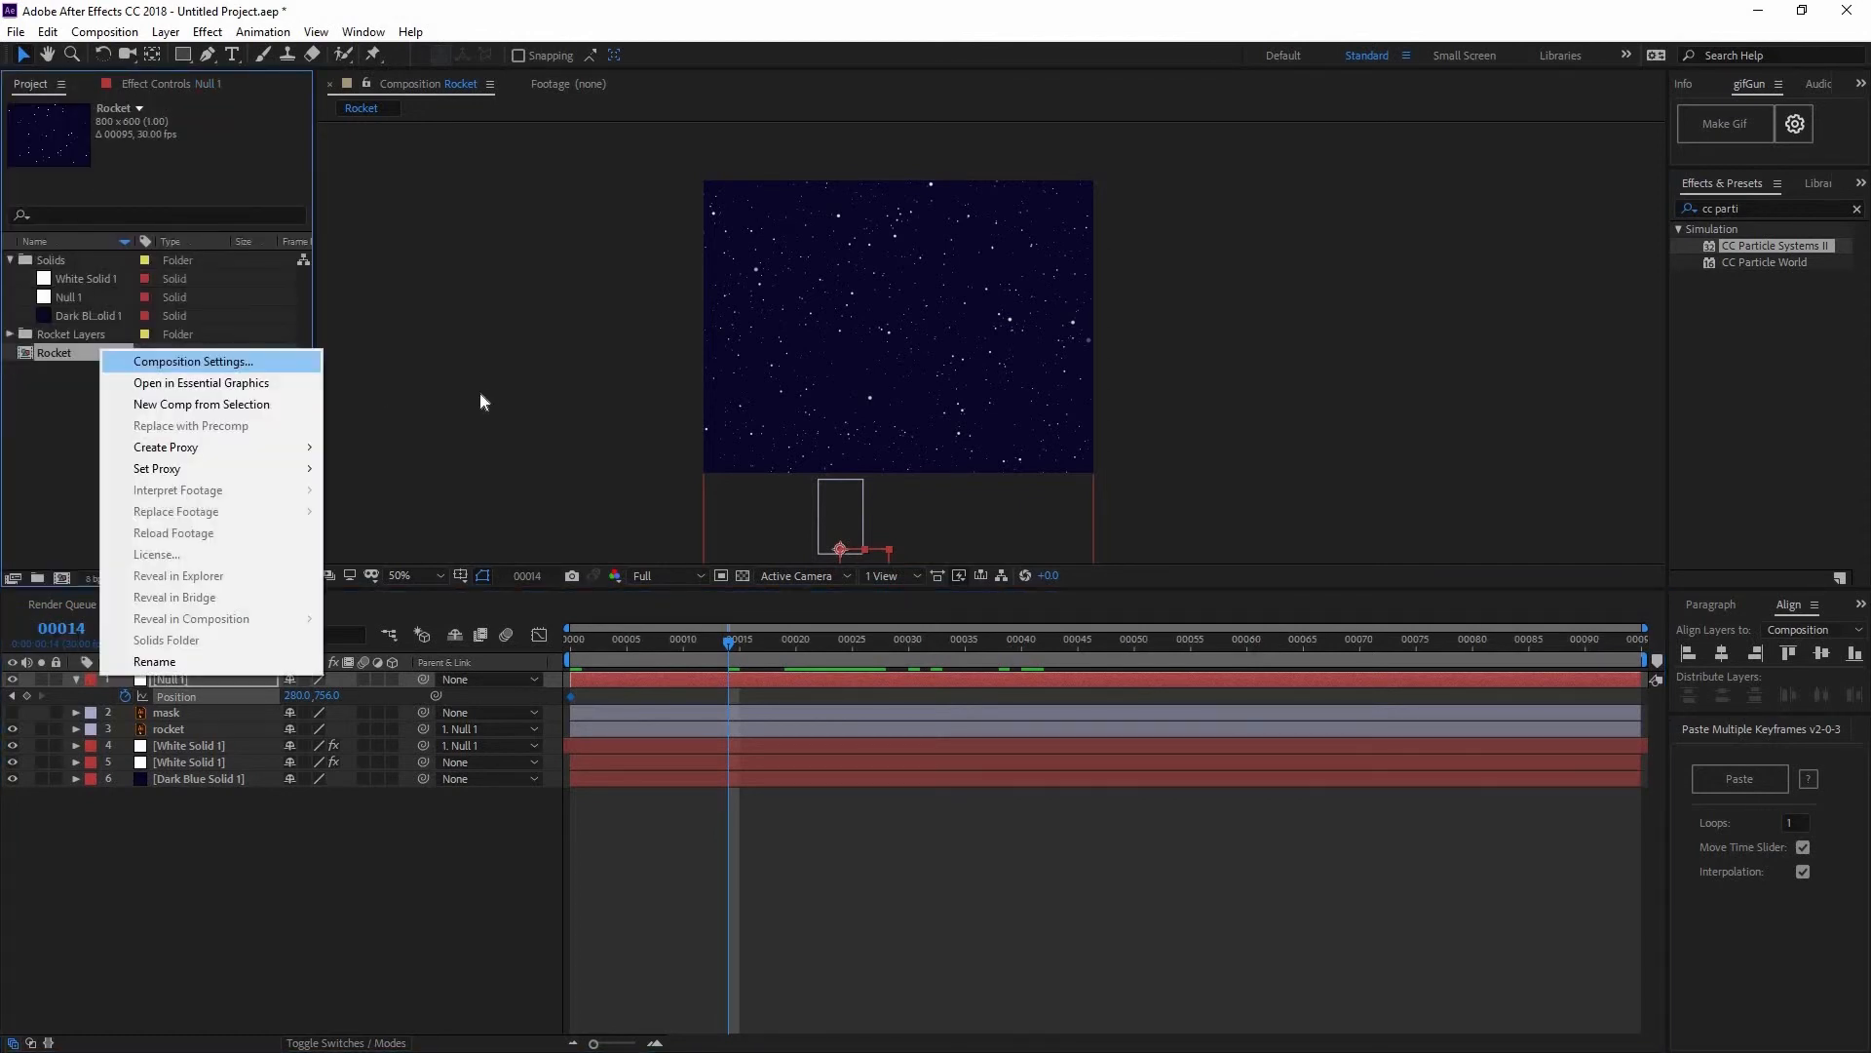
{"action": "left_click", "coordinate": [234, 362]}
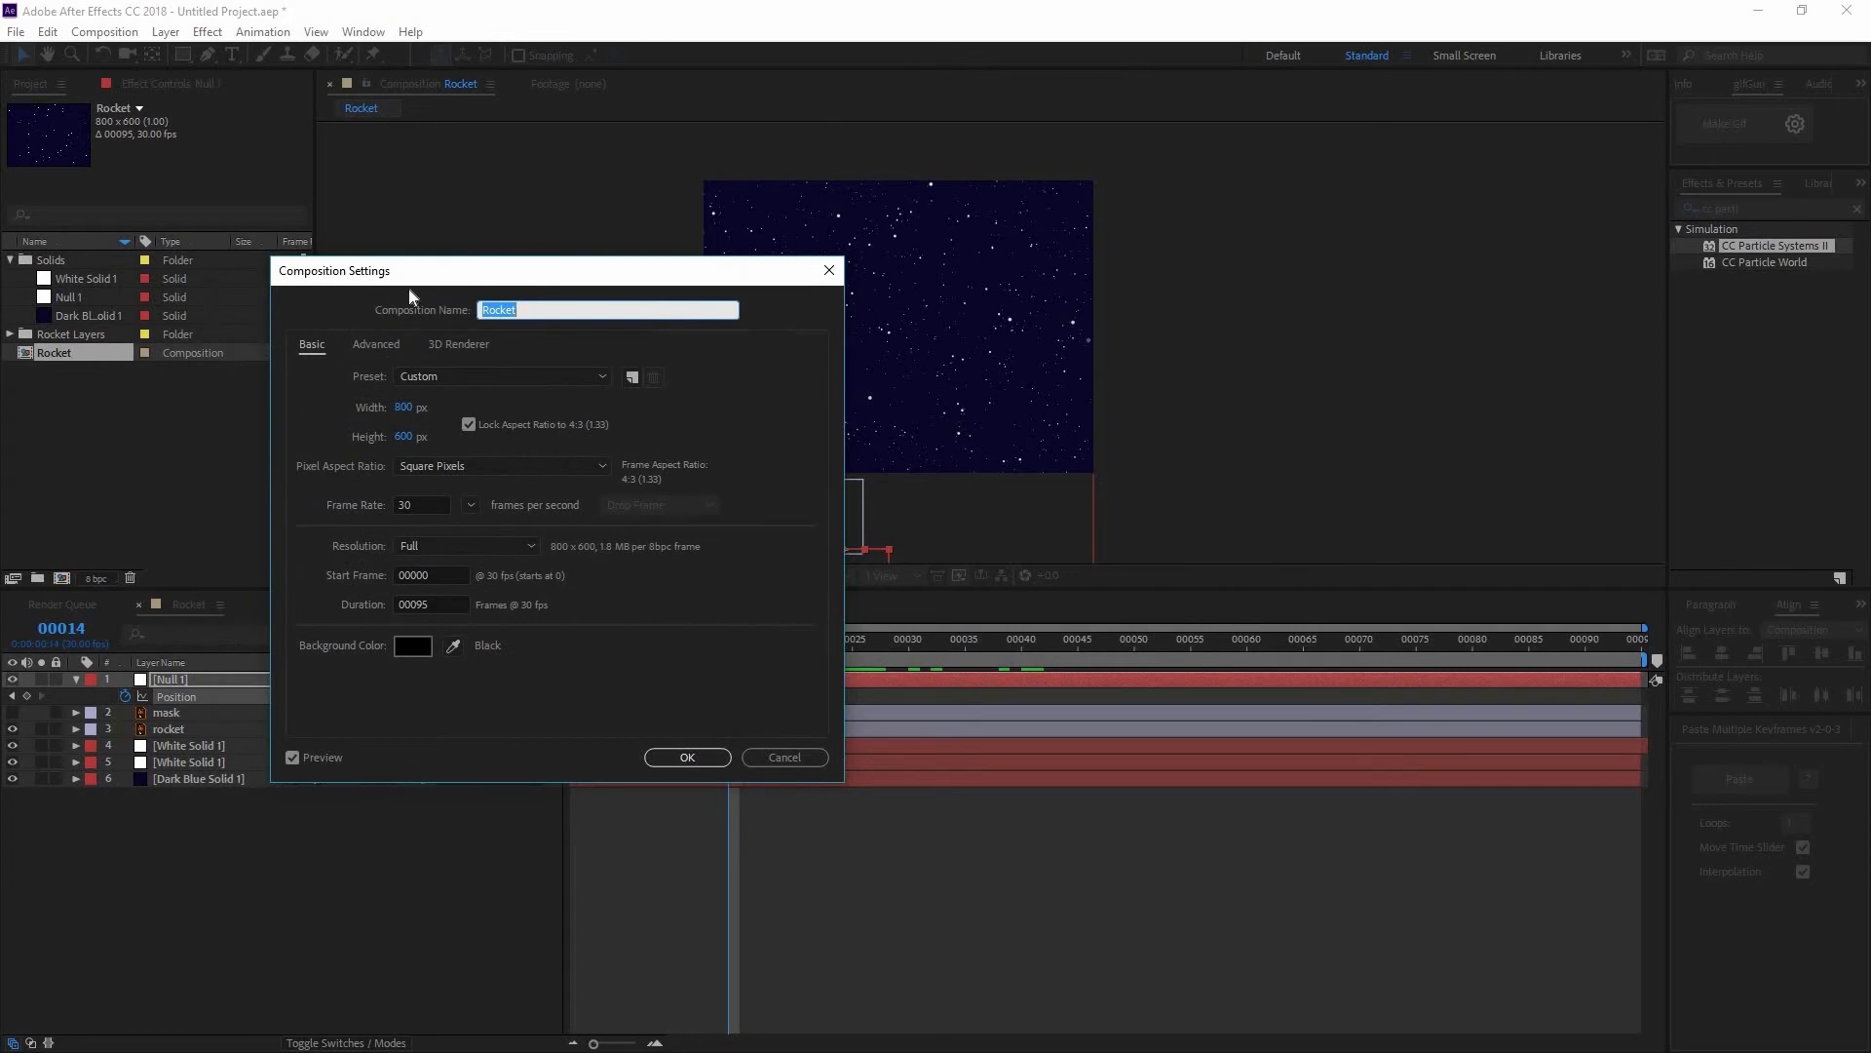
{"action": "left_click", "coordinate": [830, 270]}
{"action": "right_click", "coordinate": [117, 353]}
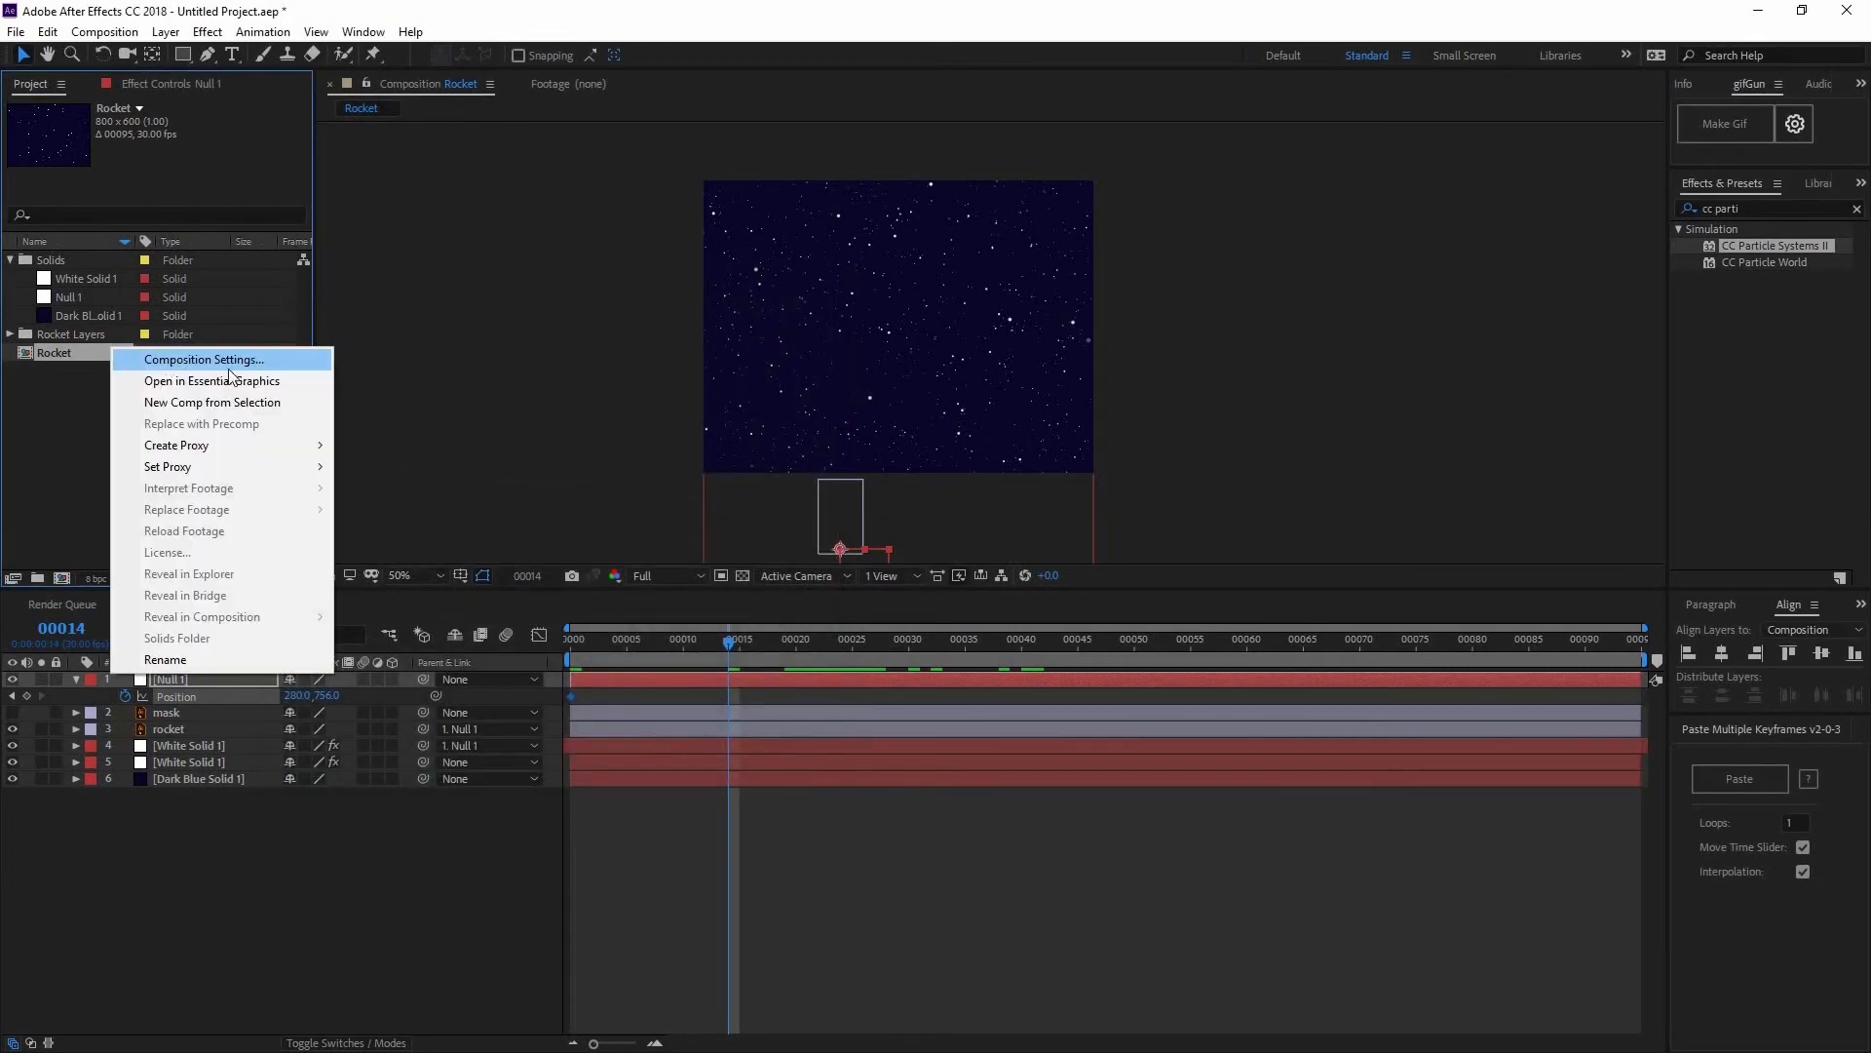
{"action": "left_click", "coordinate": [234, 359]}
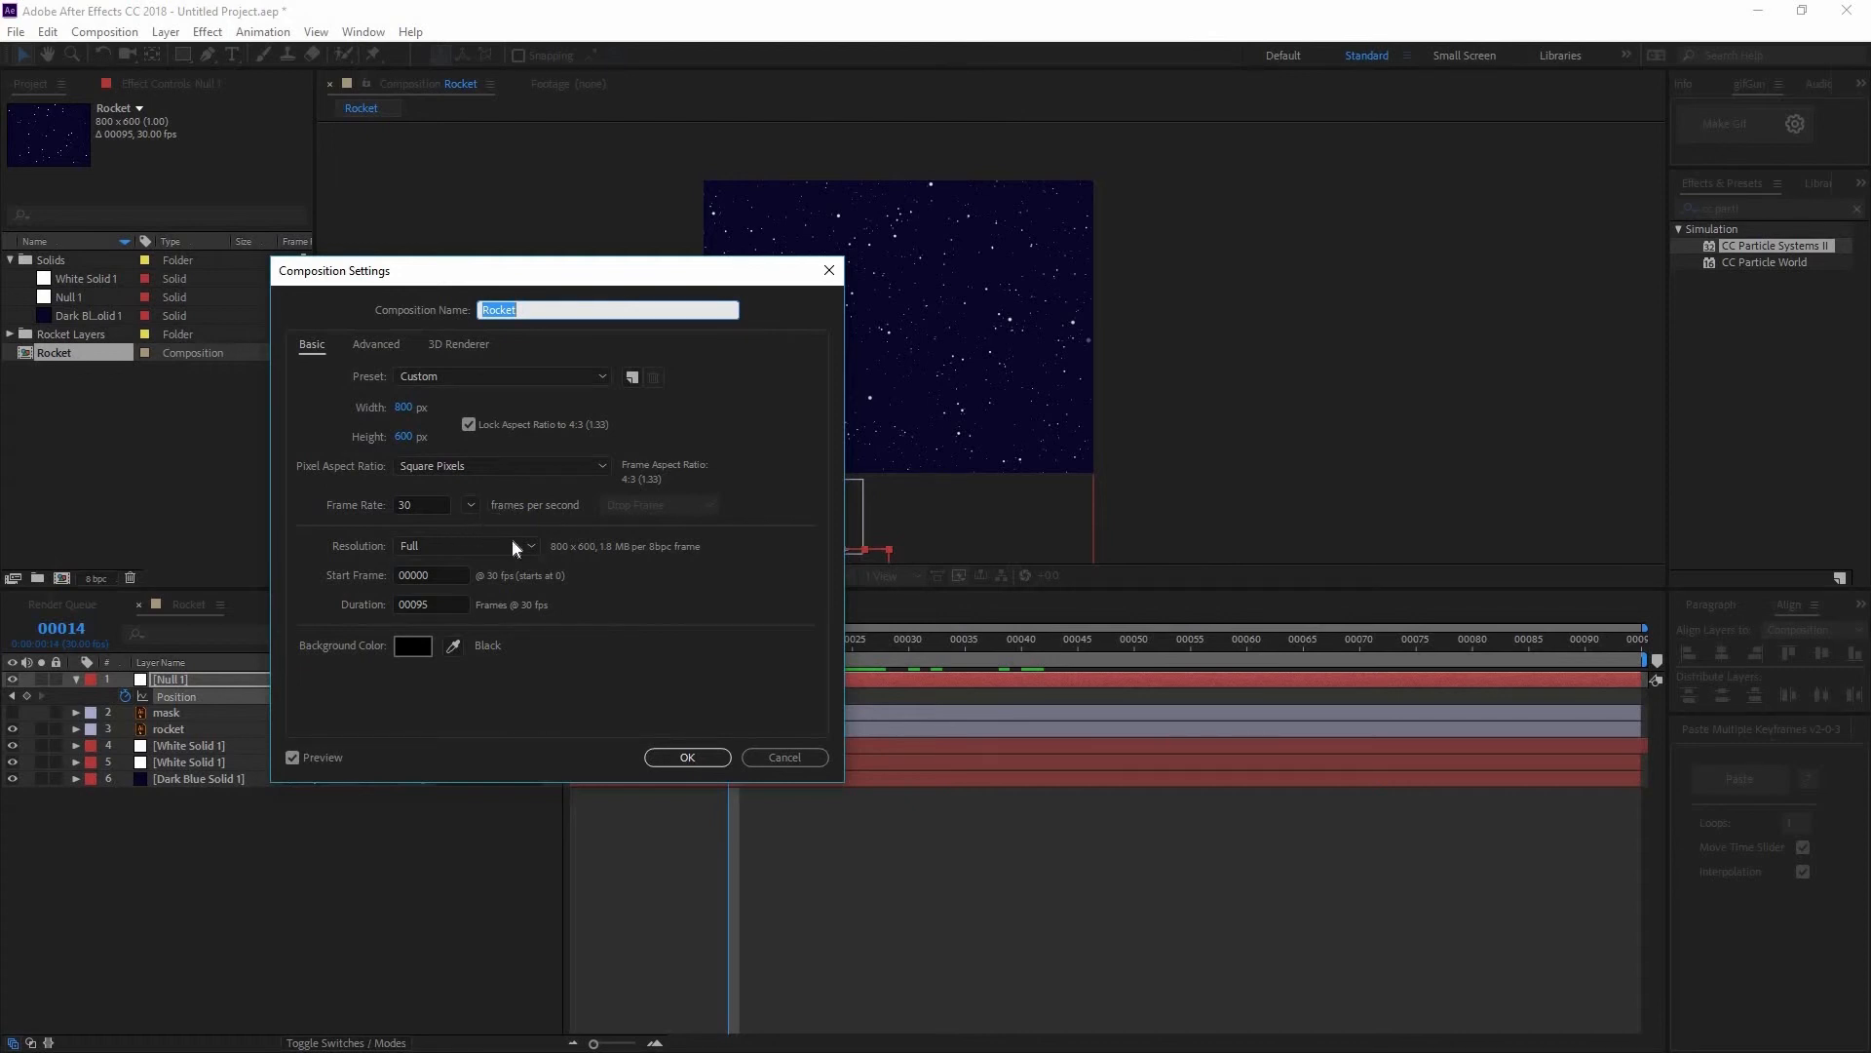
{"action": "left_click", "coordinate": [766, 762]}
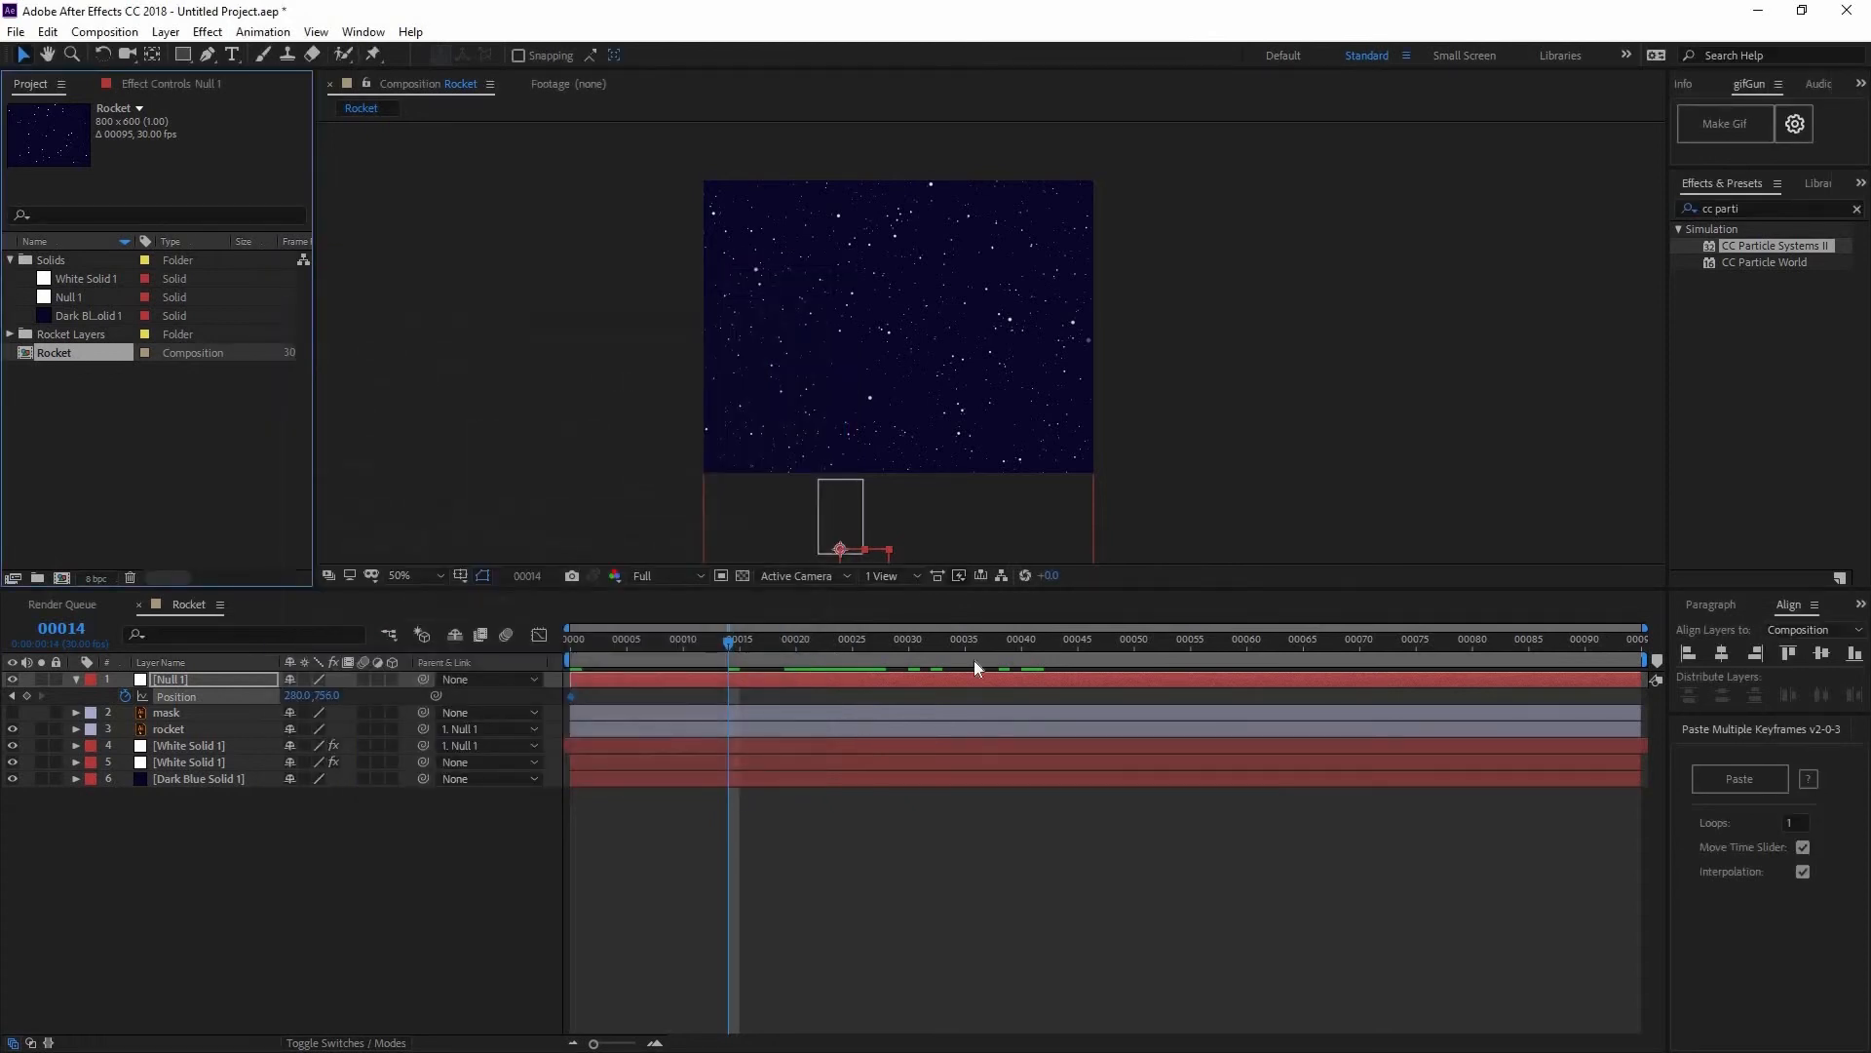
- Keyframe the null's Position at 280, -138 on frame 30, end the work area there, and preview the flight
{"action": "left_click_drag", "start_coordinate": [955, 663], "coordinate": [909, 671]}
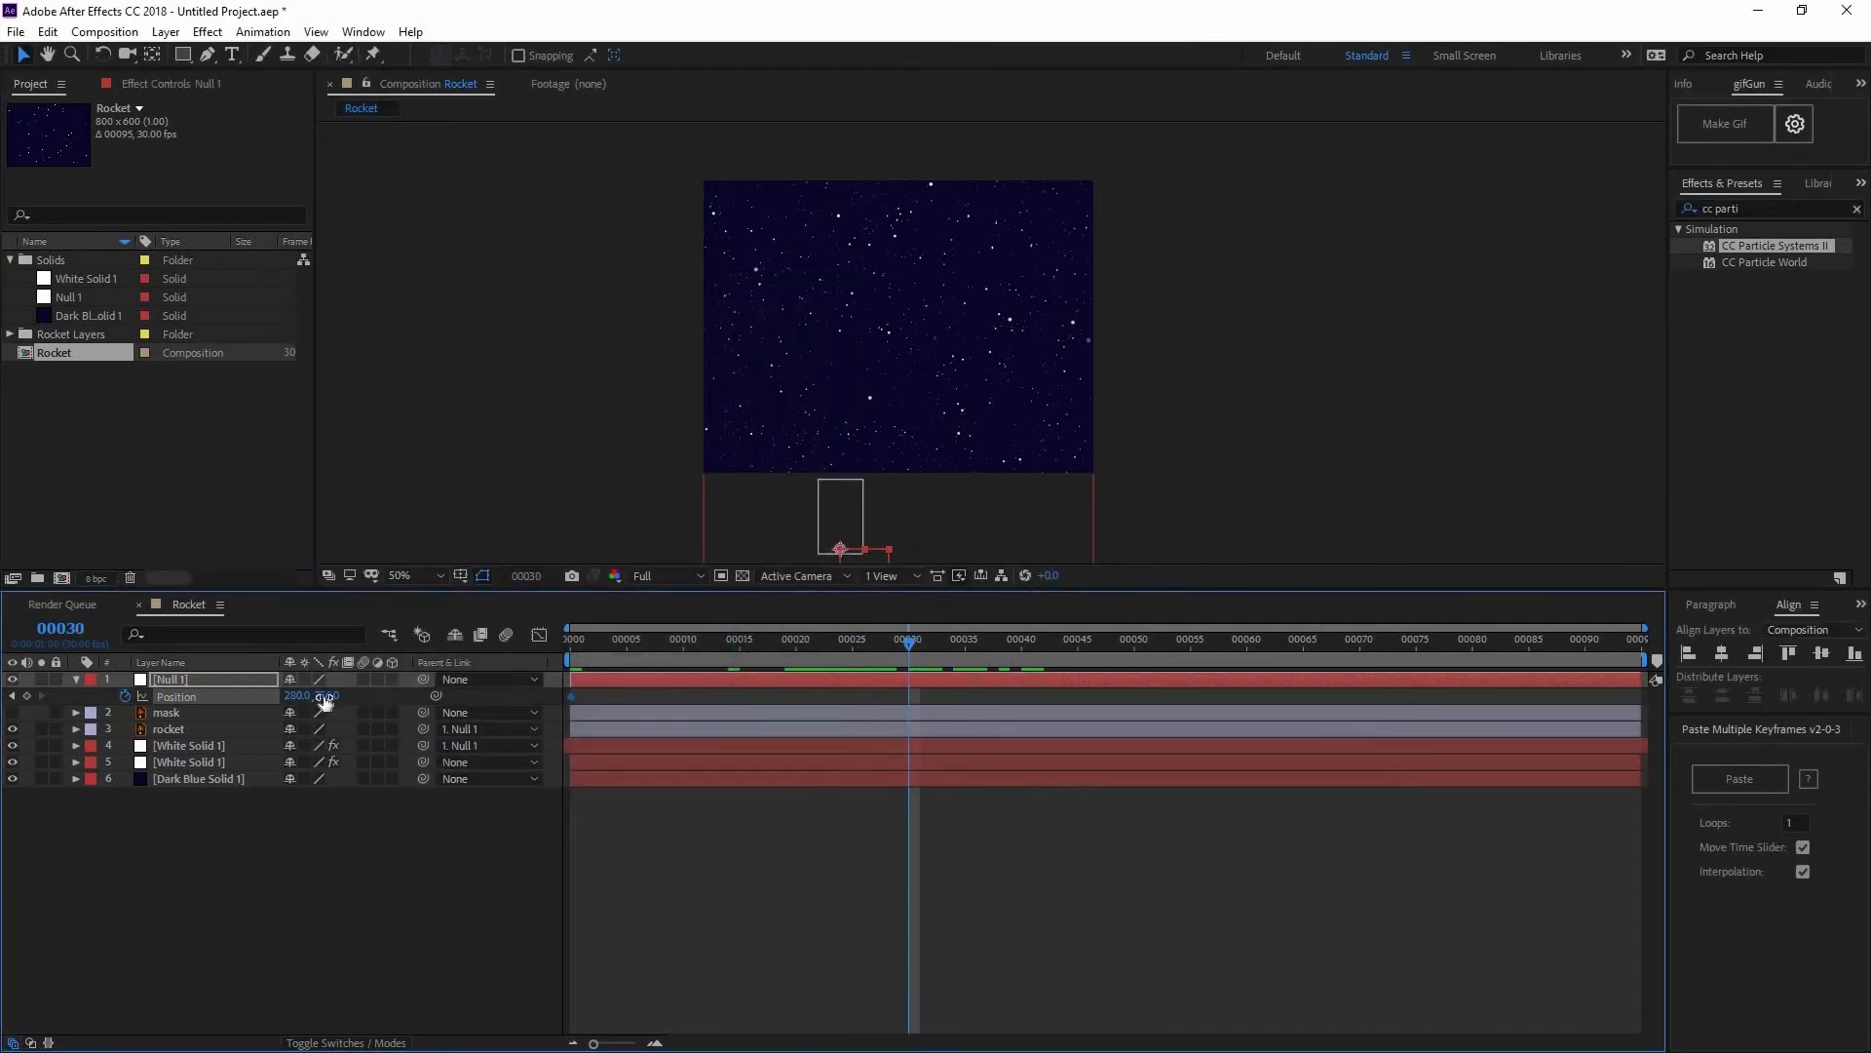
{"action": "left_click_drag", "start_coordinate": [326, 695], "coordinate": [326, 695]}
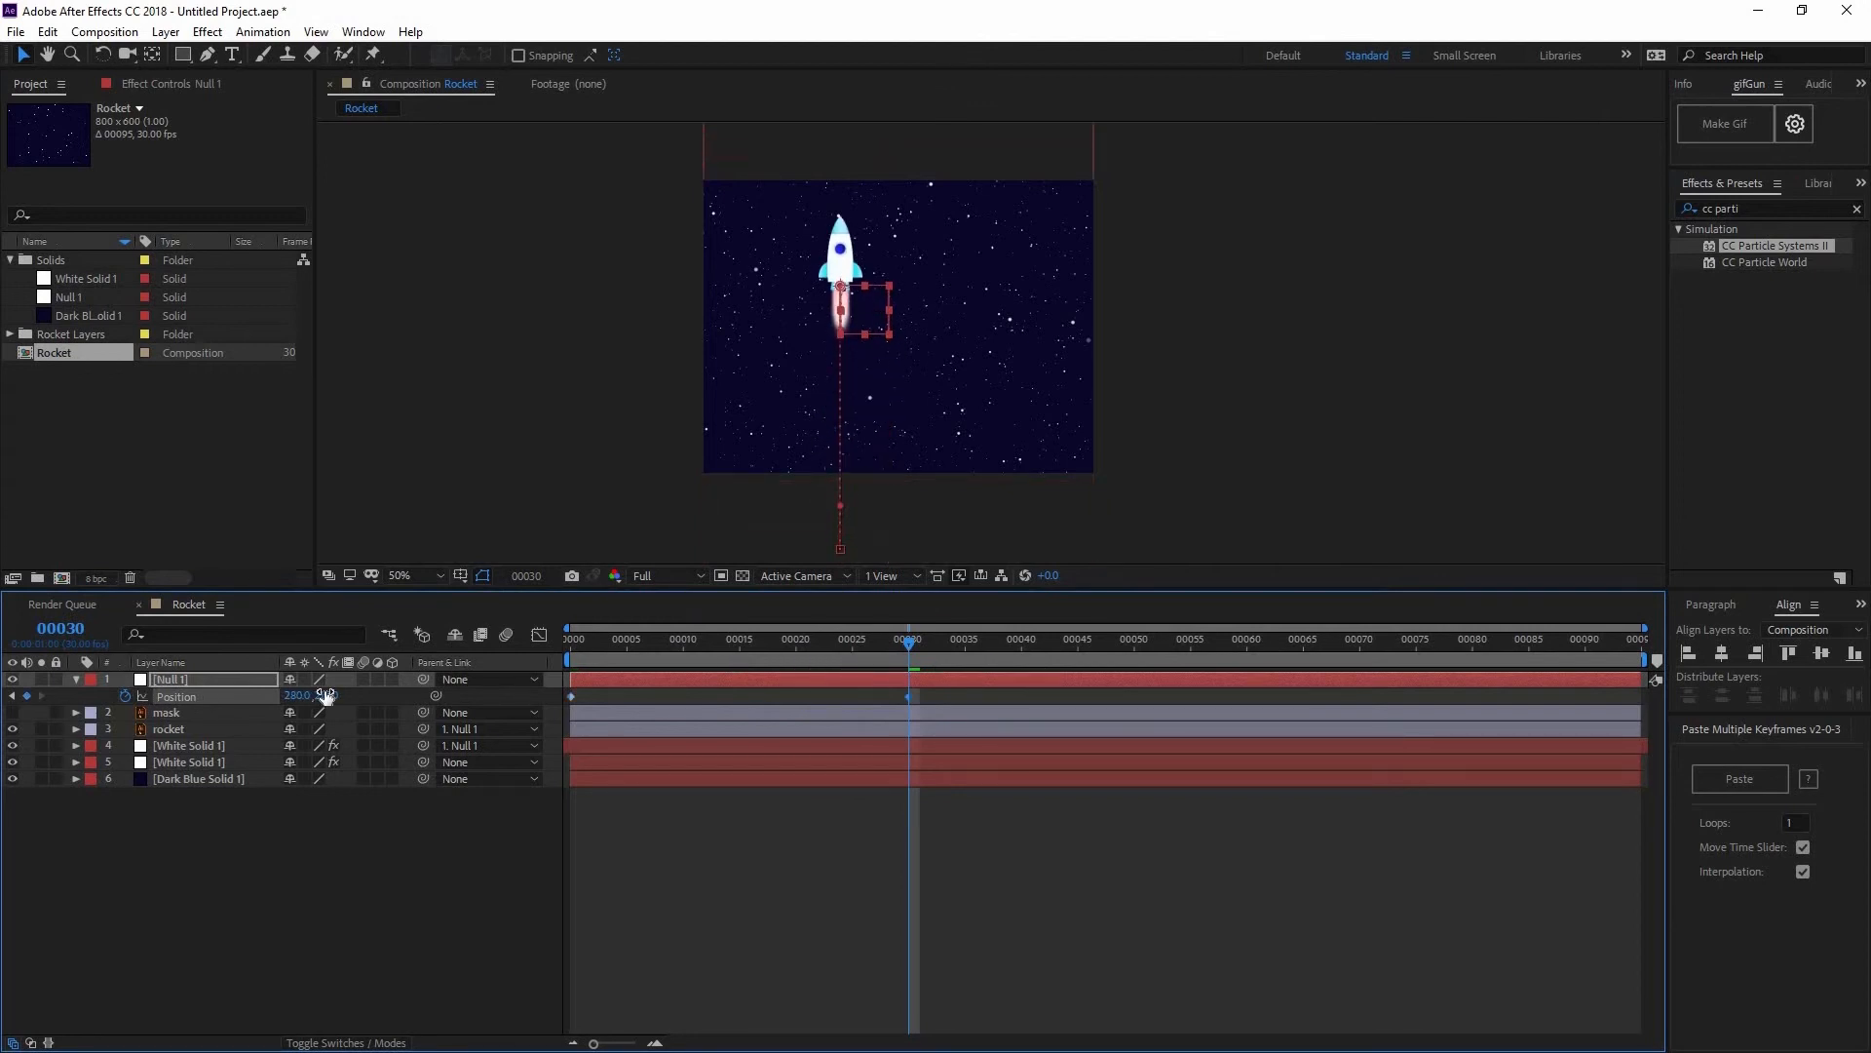
{"action": "left_click_drag", "start_coordinate": [102, 686], "coordinate": [828, 673]}
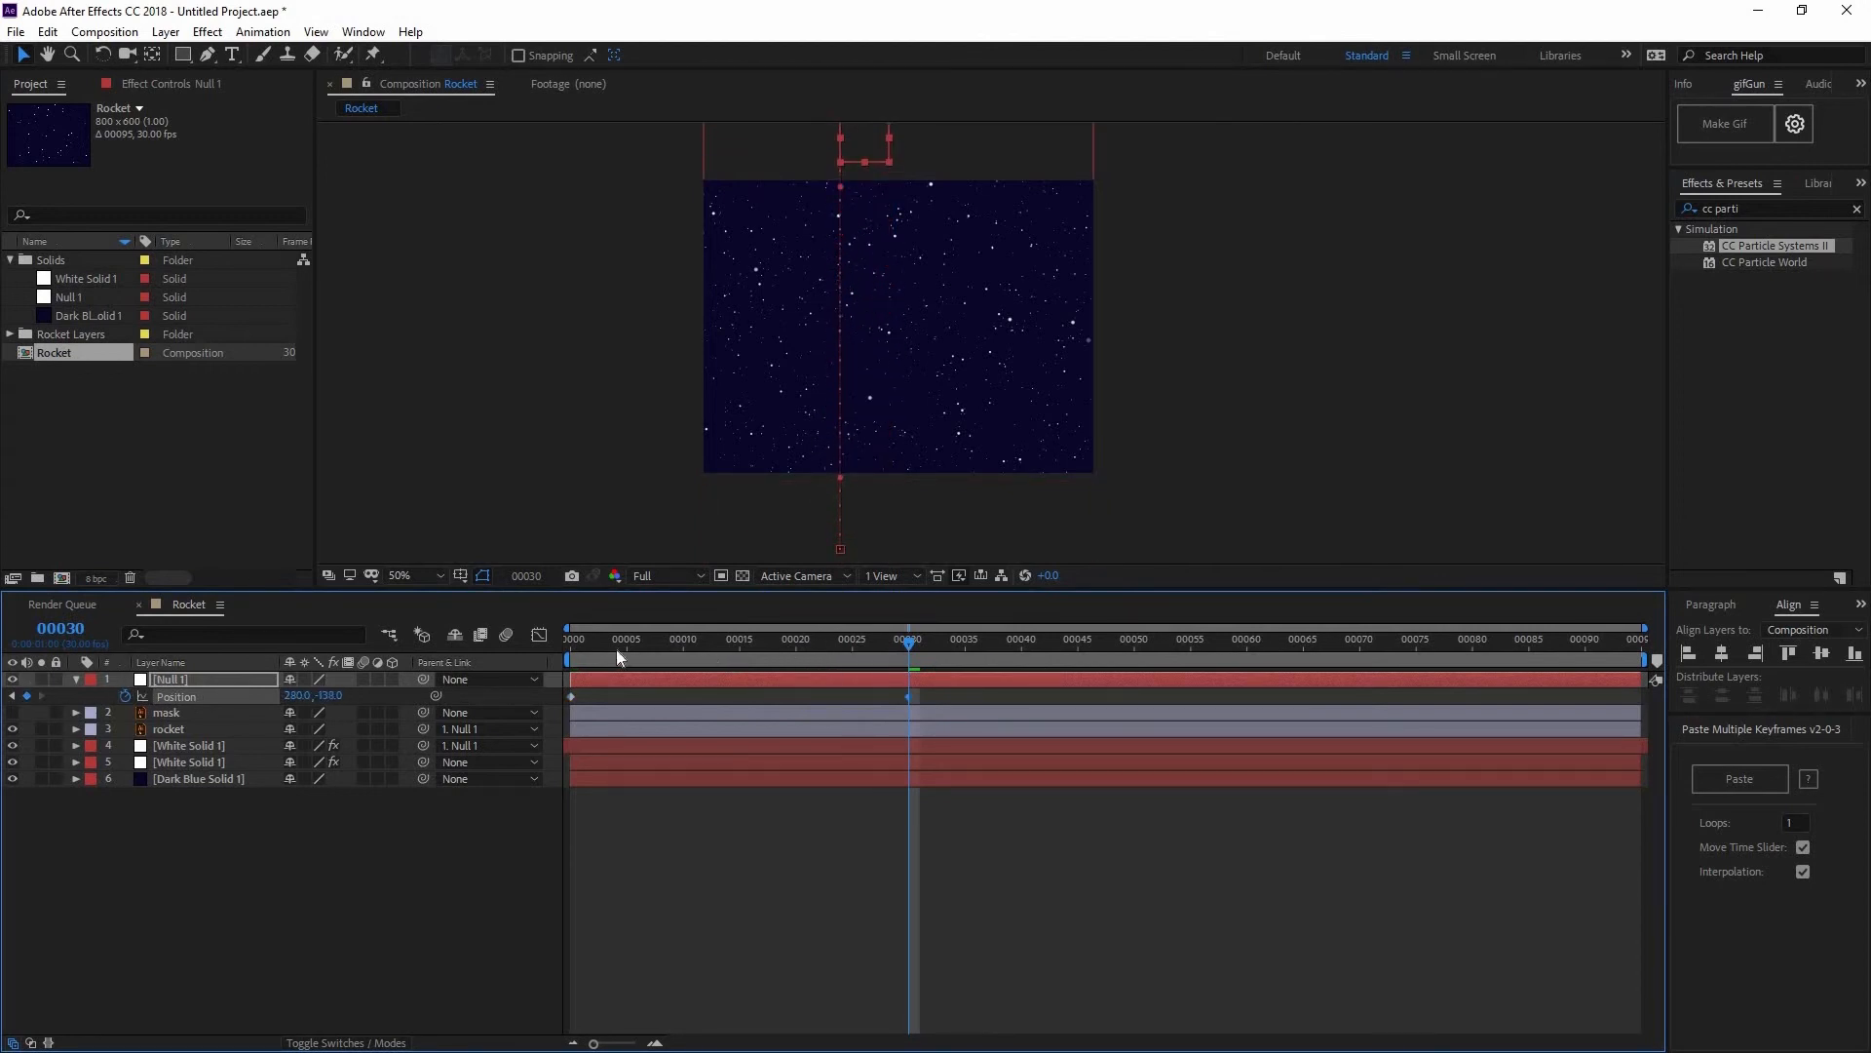
{"action": "left_click_drag", "start_coordinate": [616, 655], "coordinate": [404, 659]}
{"action": "key", "text": "n"}
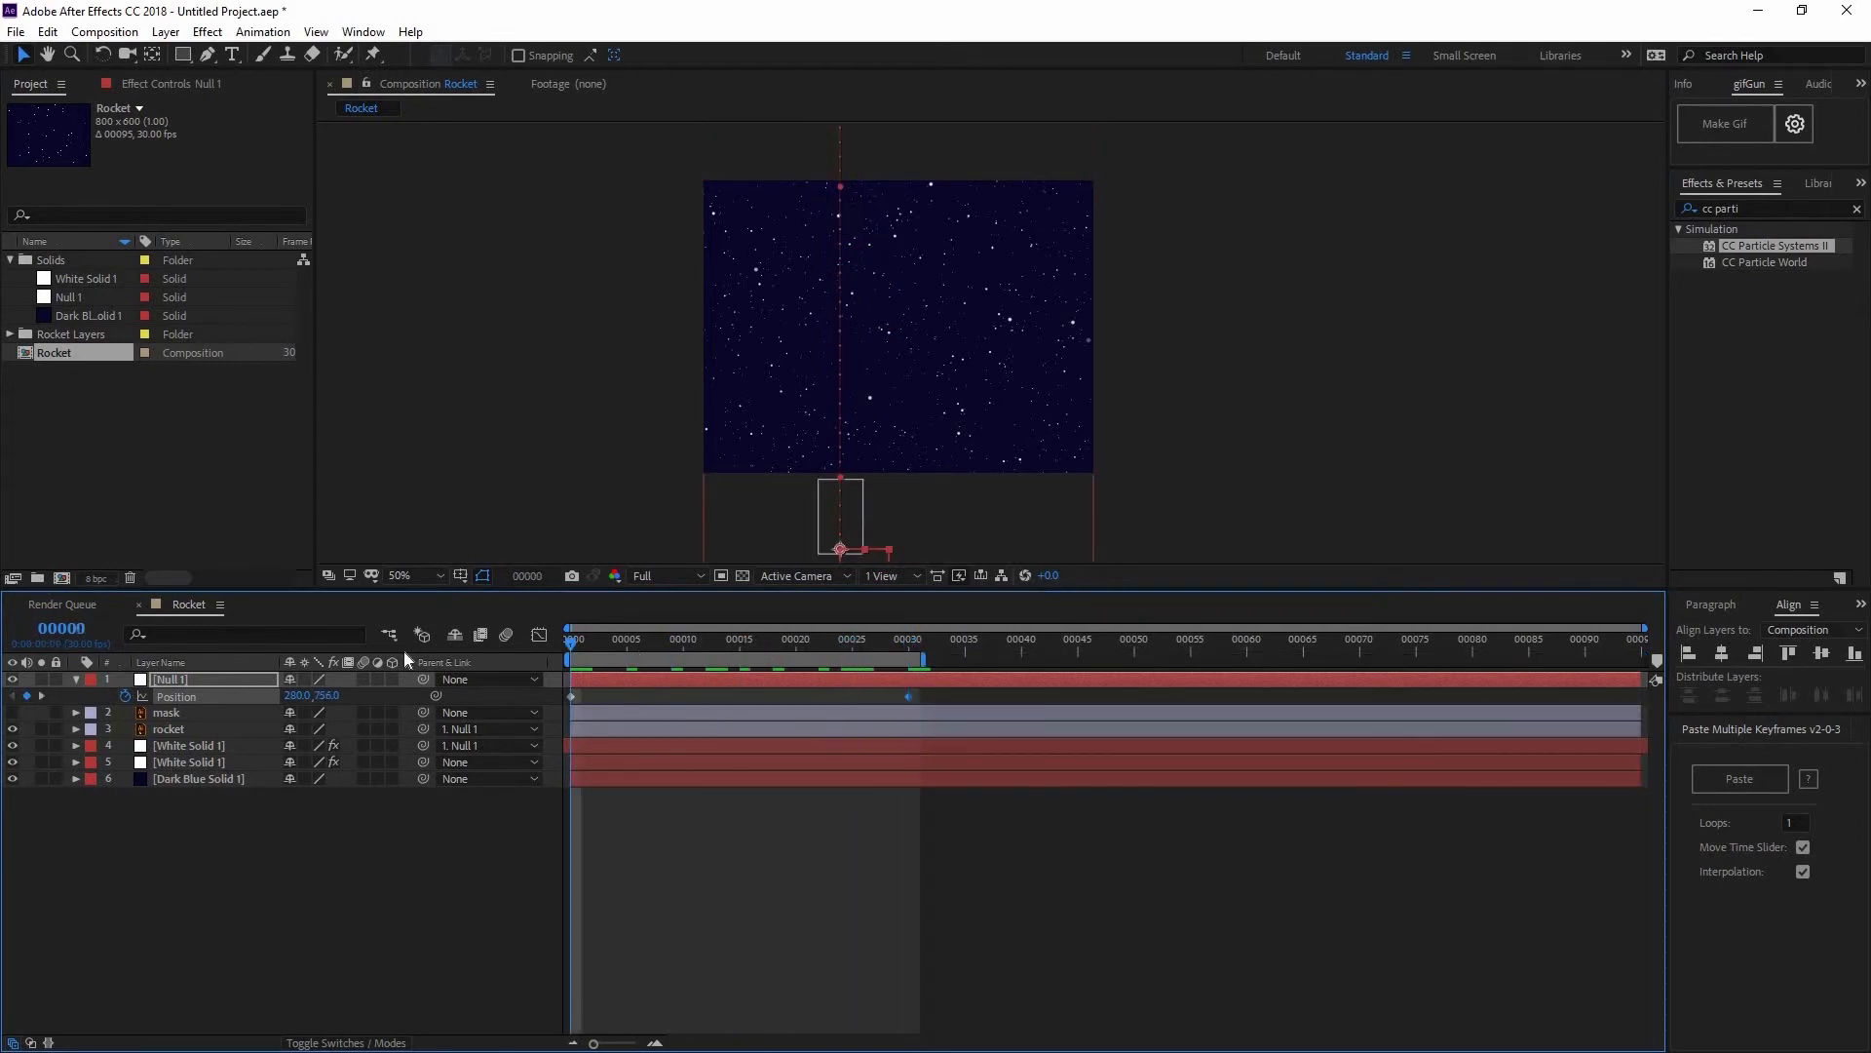
{"action": "key", "text": "space"}
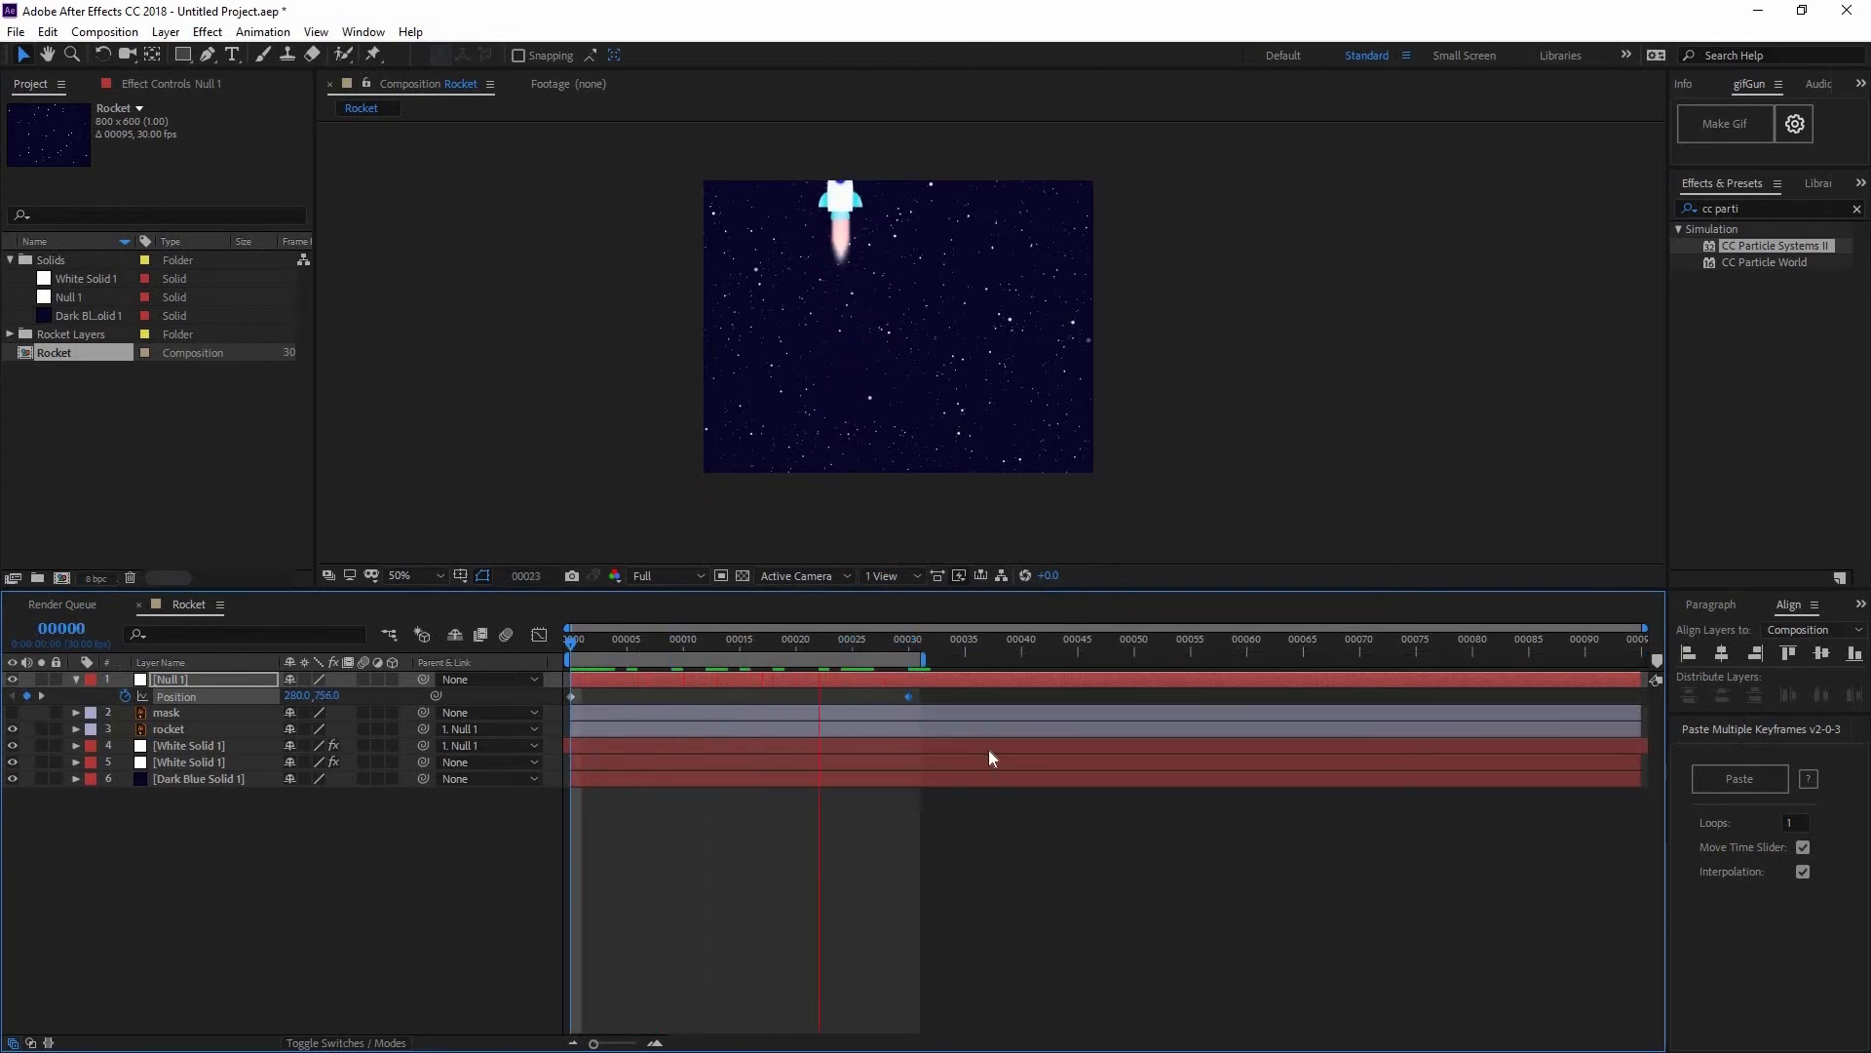
- Move the null's second Position keyframe to frame 45, extend the work area to that frame, and preview
{"action": "left_click_drag", "start_coordinate": [1185, 664], "coordinate": [1080, 696]}
{"action": "left_click_drag", "start_coordinate": [910, 699], "coordinate": [1079, 717]}
{"action": "key", "text": "n"}
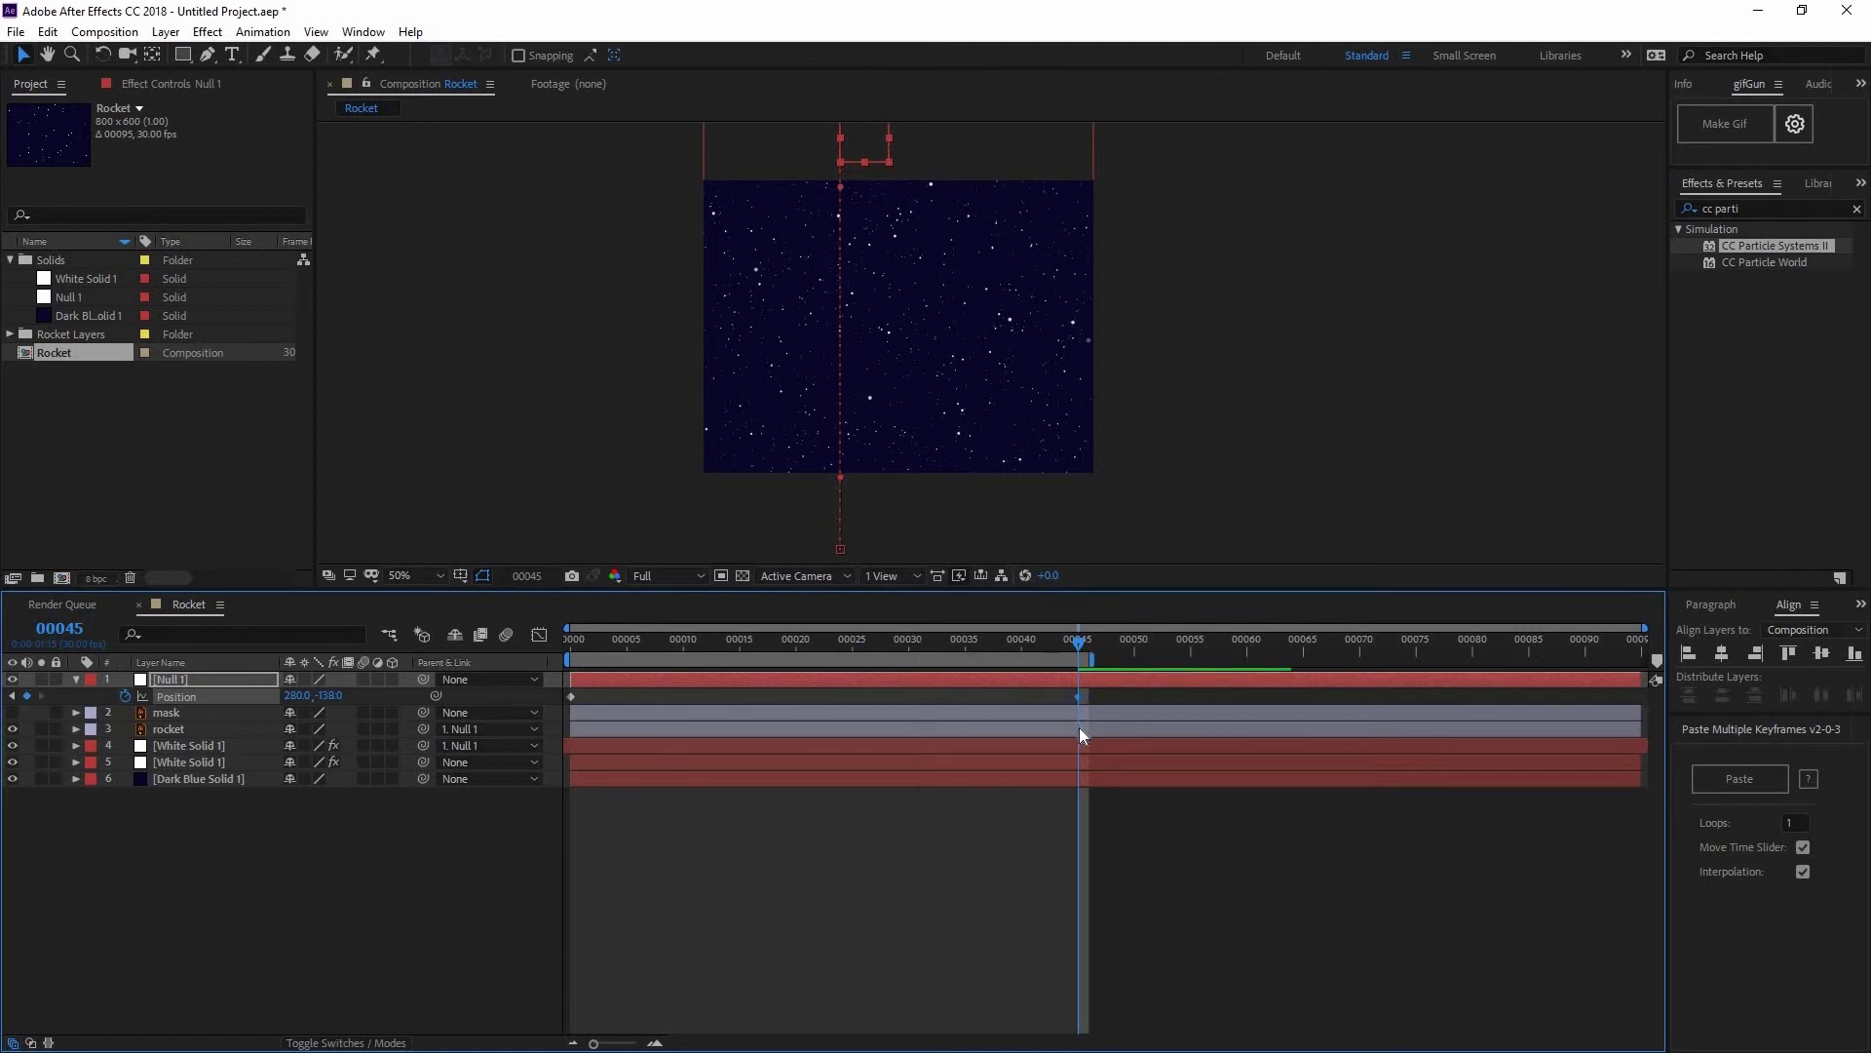
{"action": "key", "text": "space"}
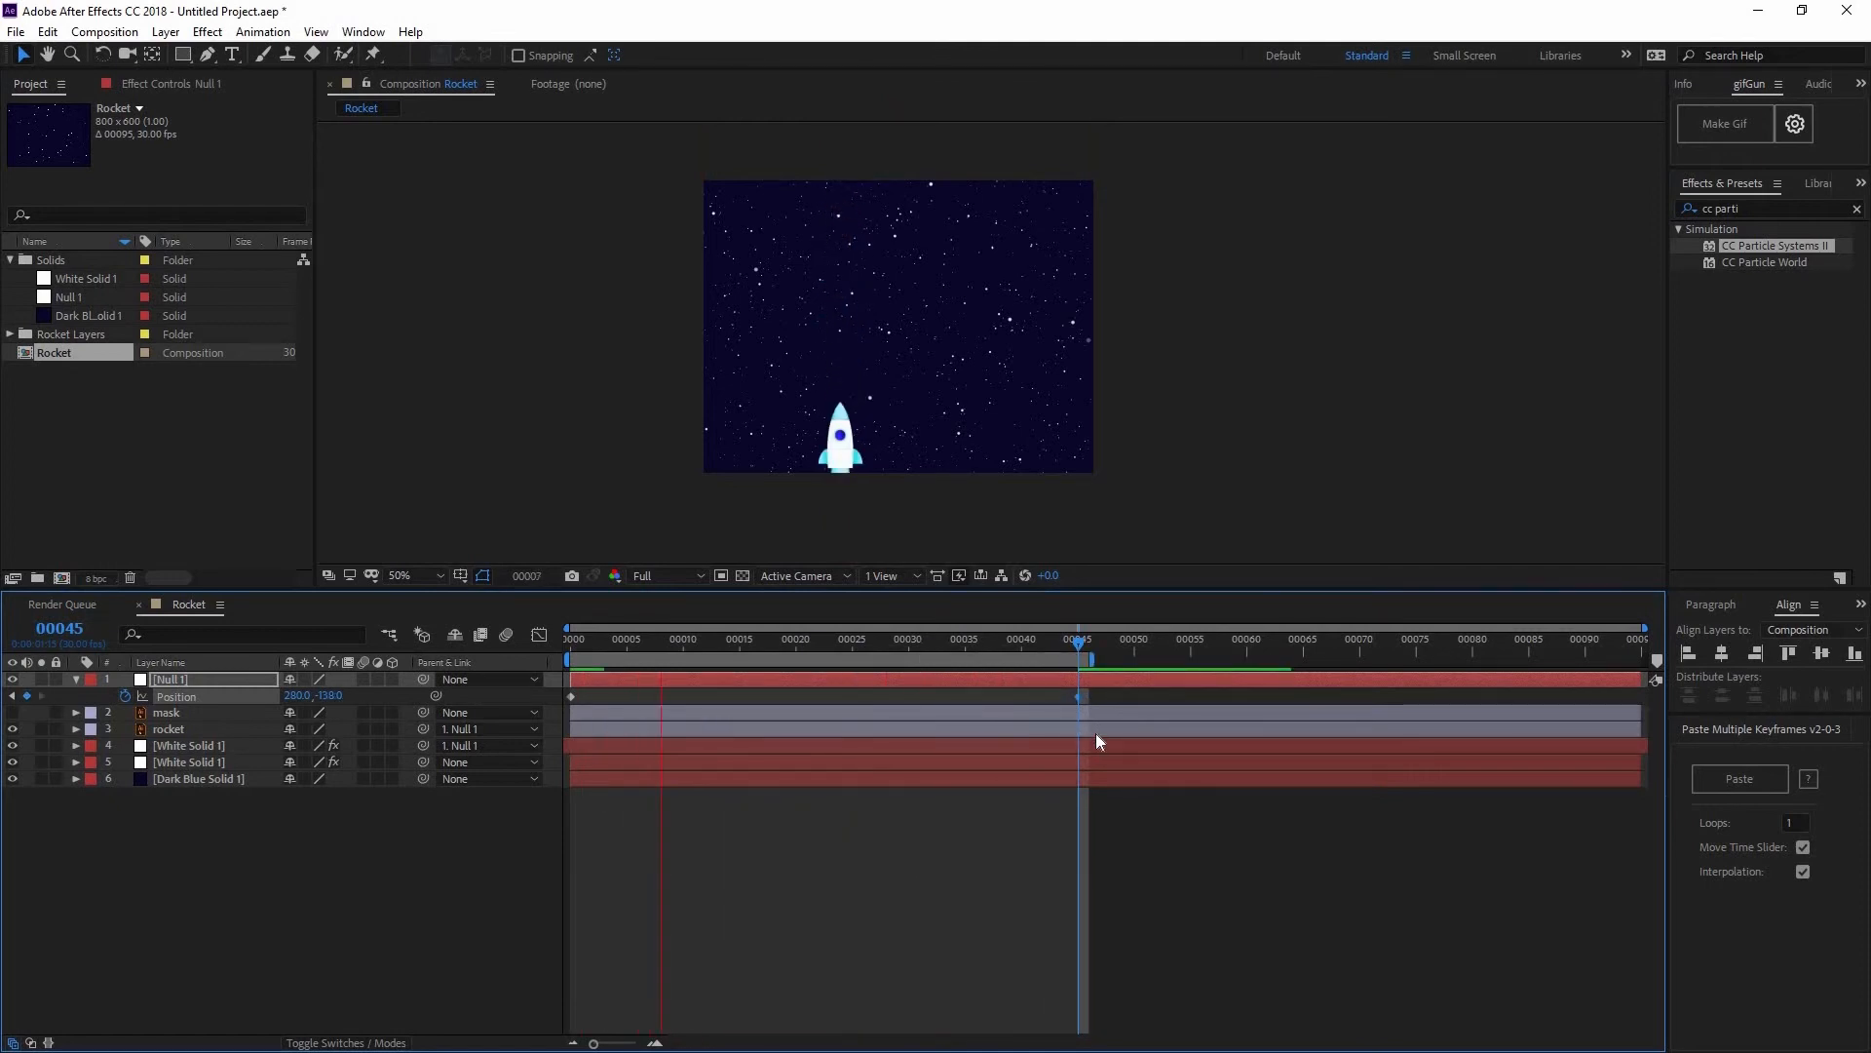
- Smooth the interpolation of both of the null's Position keyframes and preview the motion from frame 0
{"action": "left_click_drag", "start_coordinate": [1093, 695], "coordinate": [571, 698]}
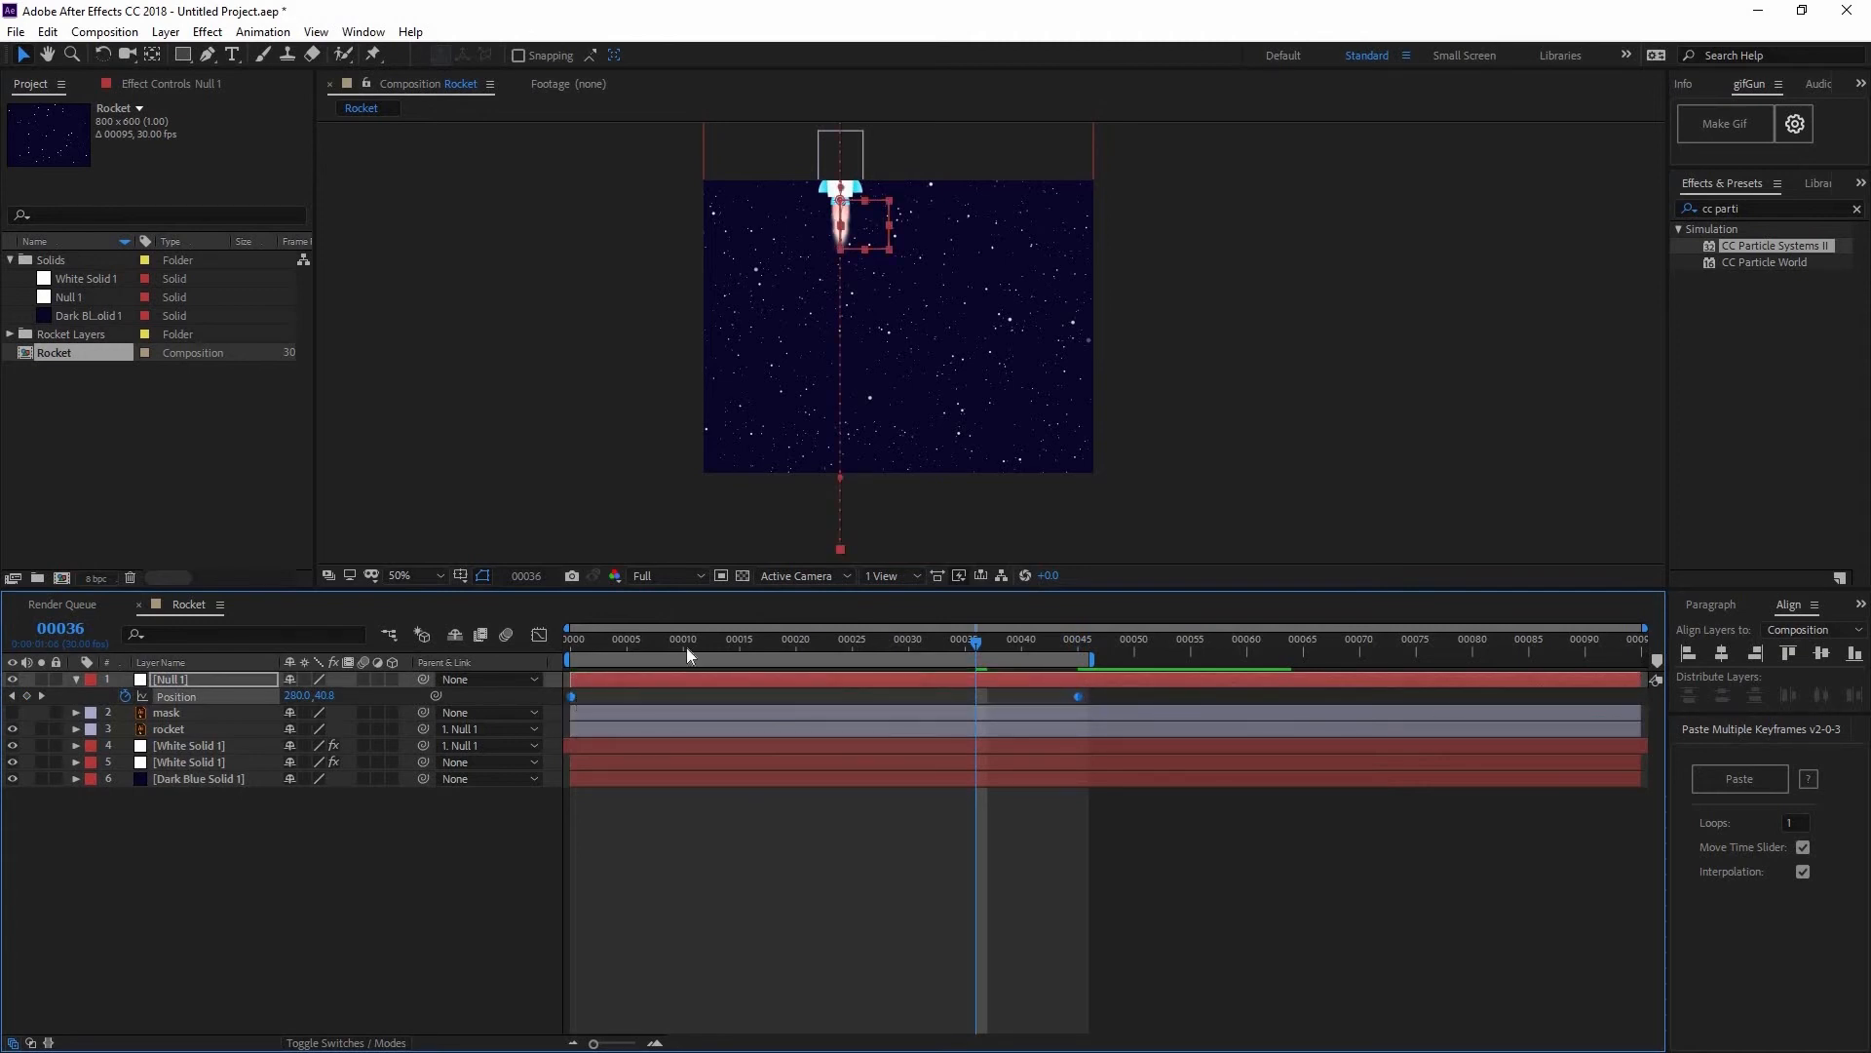
{"action": "left_click", "coordinate": [524, 632]}
{"action": "key", "text": "space"}
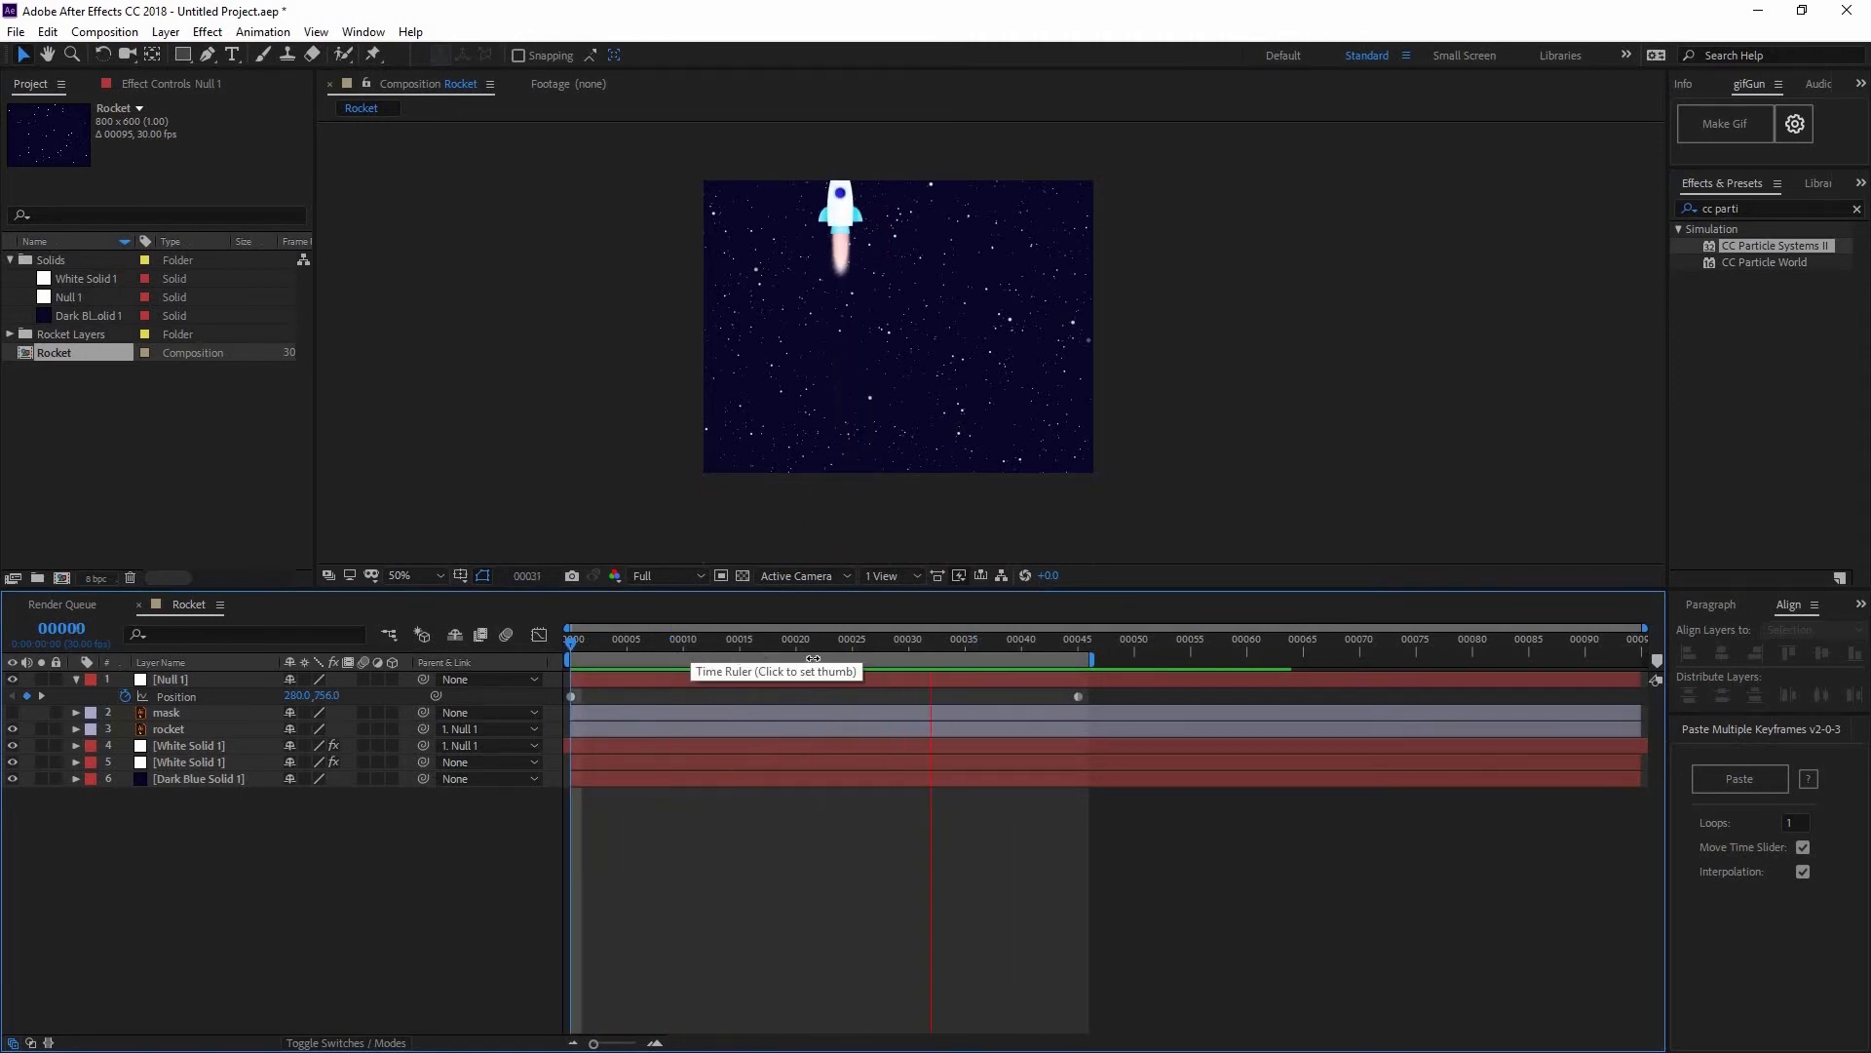
- Go to frame 19, move the mask layer above Null 1 in the layer stack, and select the null
{"action": "left_click_drag", "start_coordinate": [620, 645], "coordinate": [782, 651]}
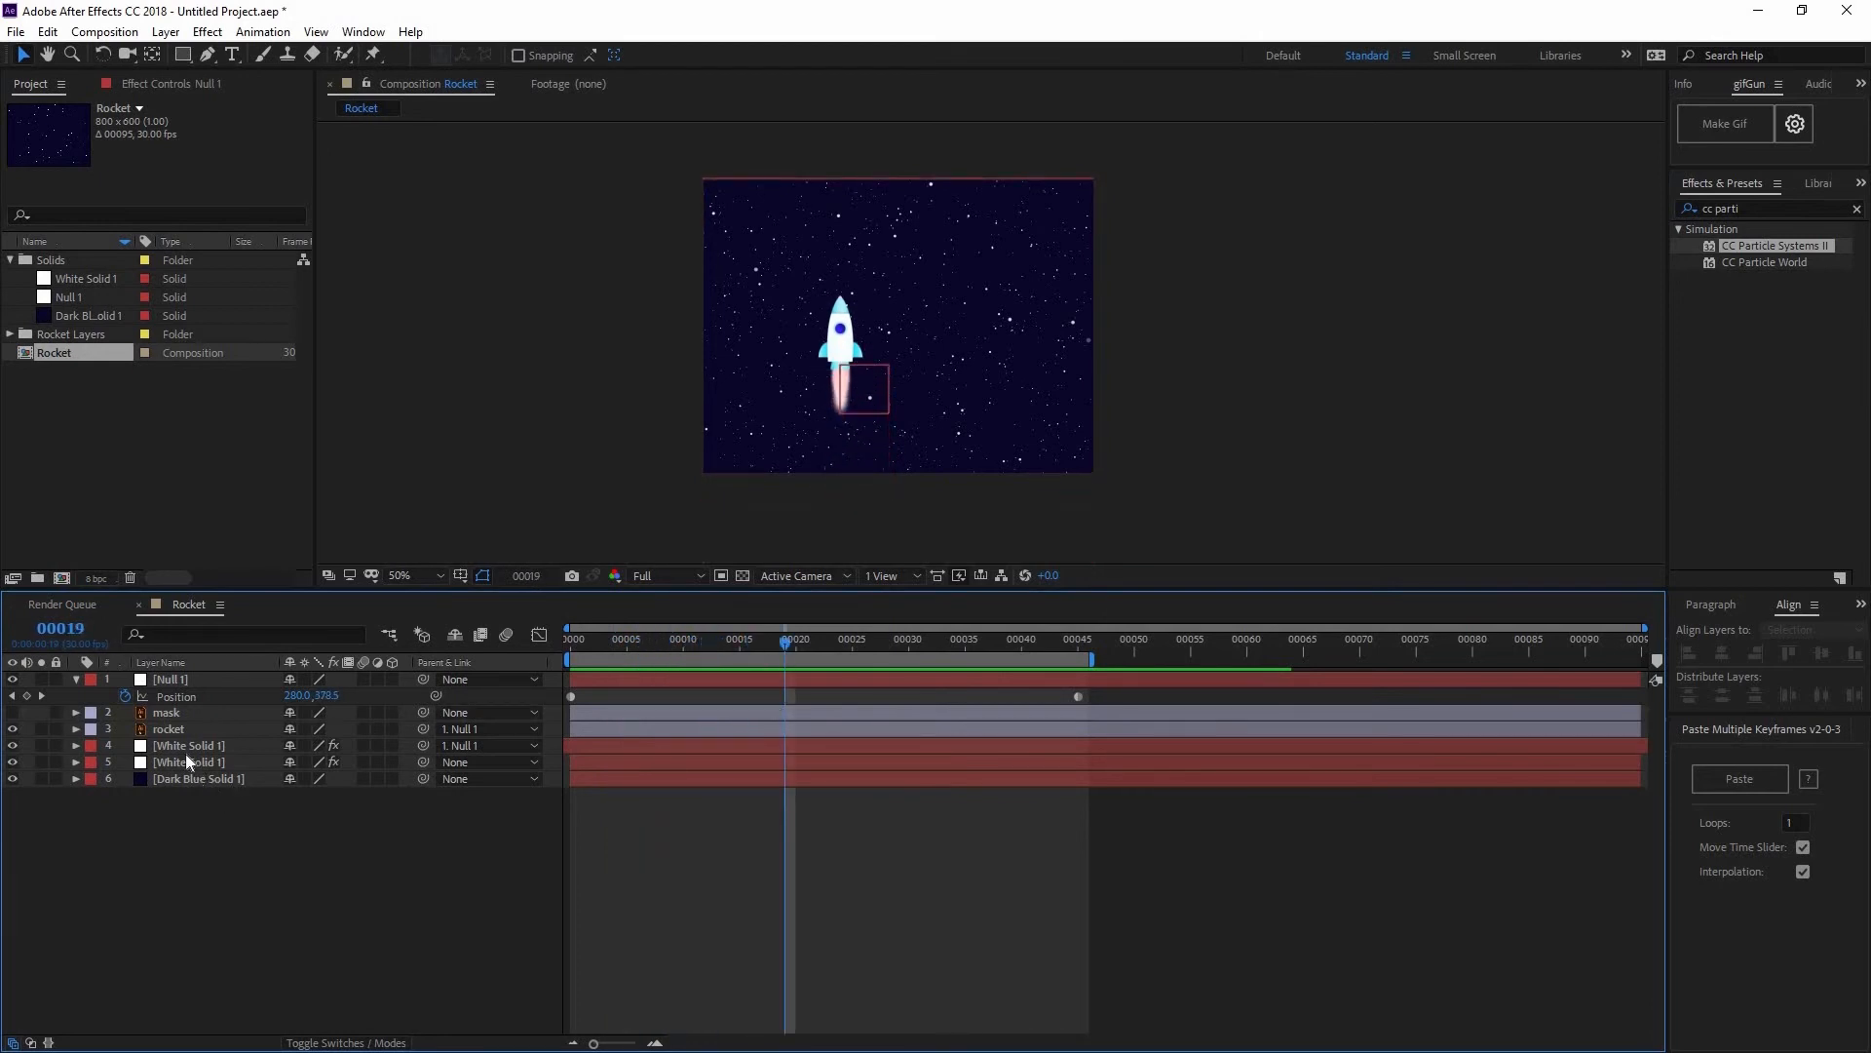
{"action": "left_click_drag", "start_coordinate": [209, 712], "coordinate": [205, 675]}
{"action": "left_click", "coordinate": [250, 797]}
{"action": "left_click", "coordinate": [196, 695]}
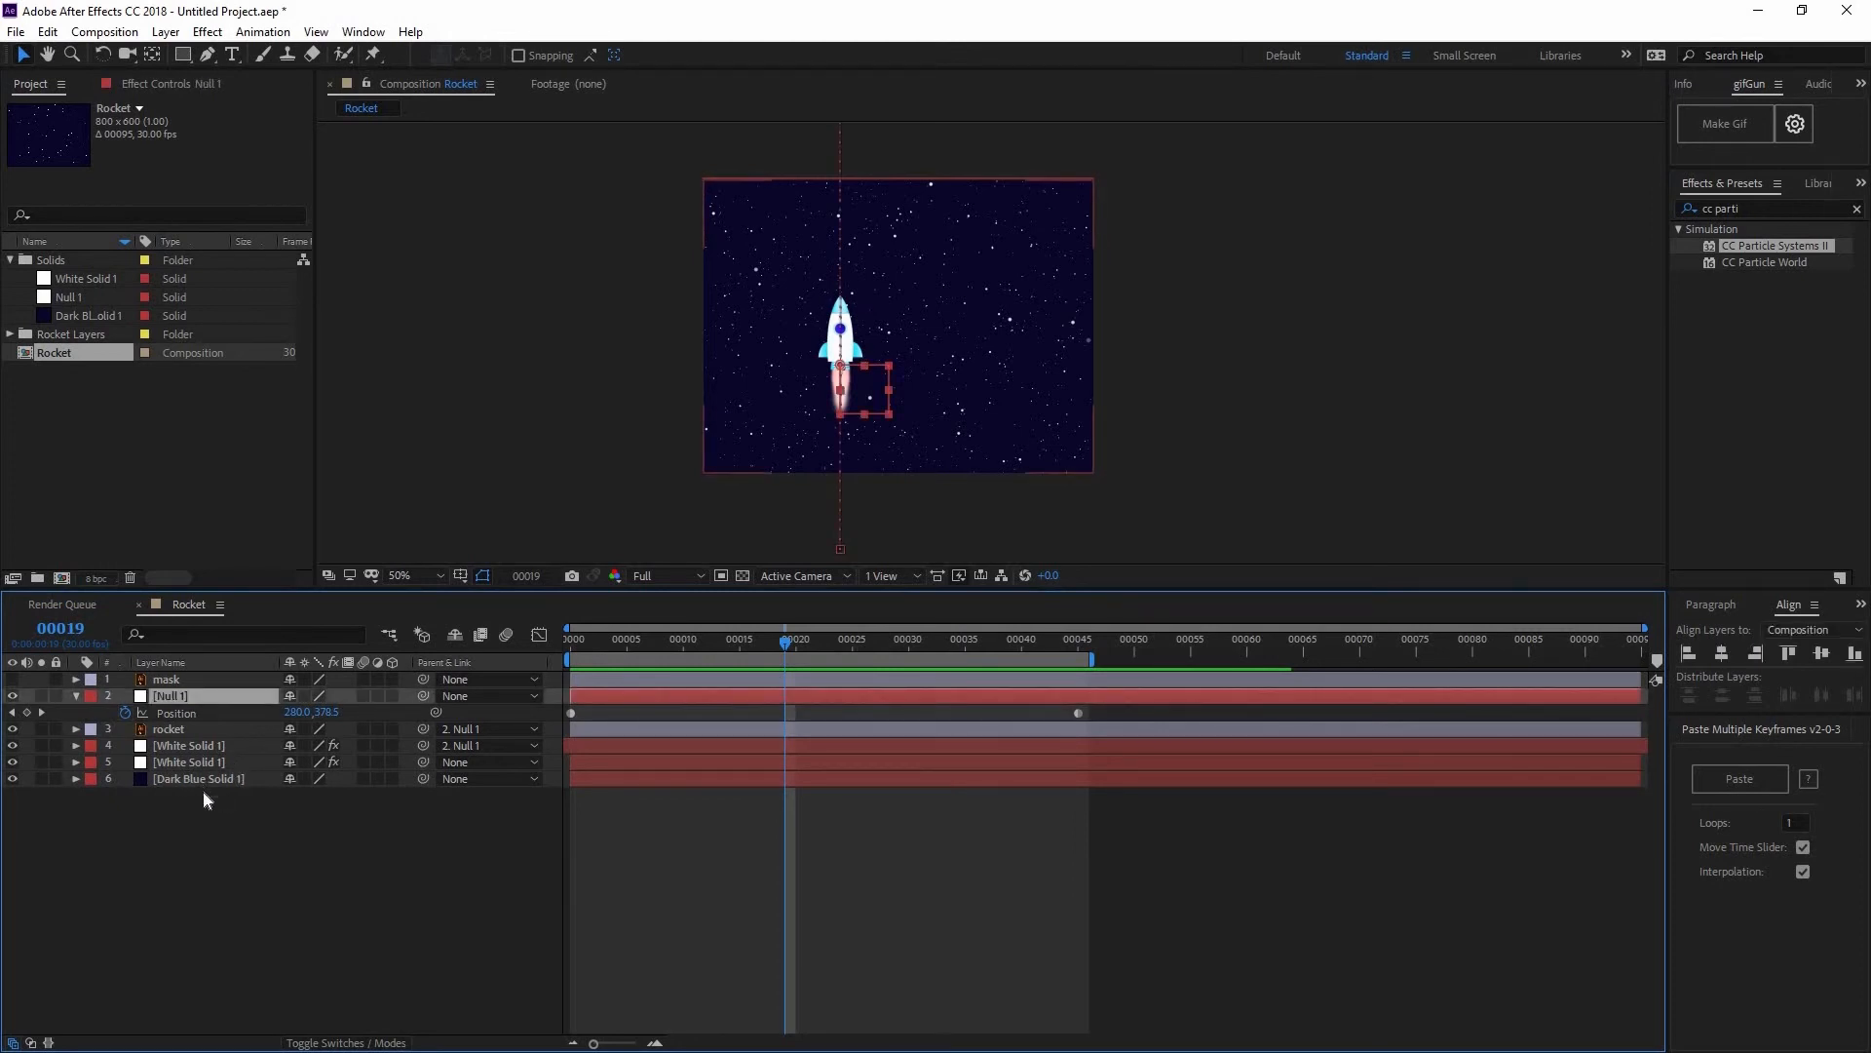
- Pre-compose all layers below the mask layer into a new composition named rocket
{"action": "left_click", "coordinate": [205, 780], "text": "shift"}
{"action": "right_click", "coordinate": [221, 746]}
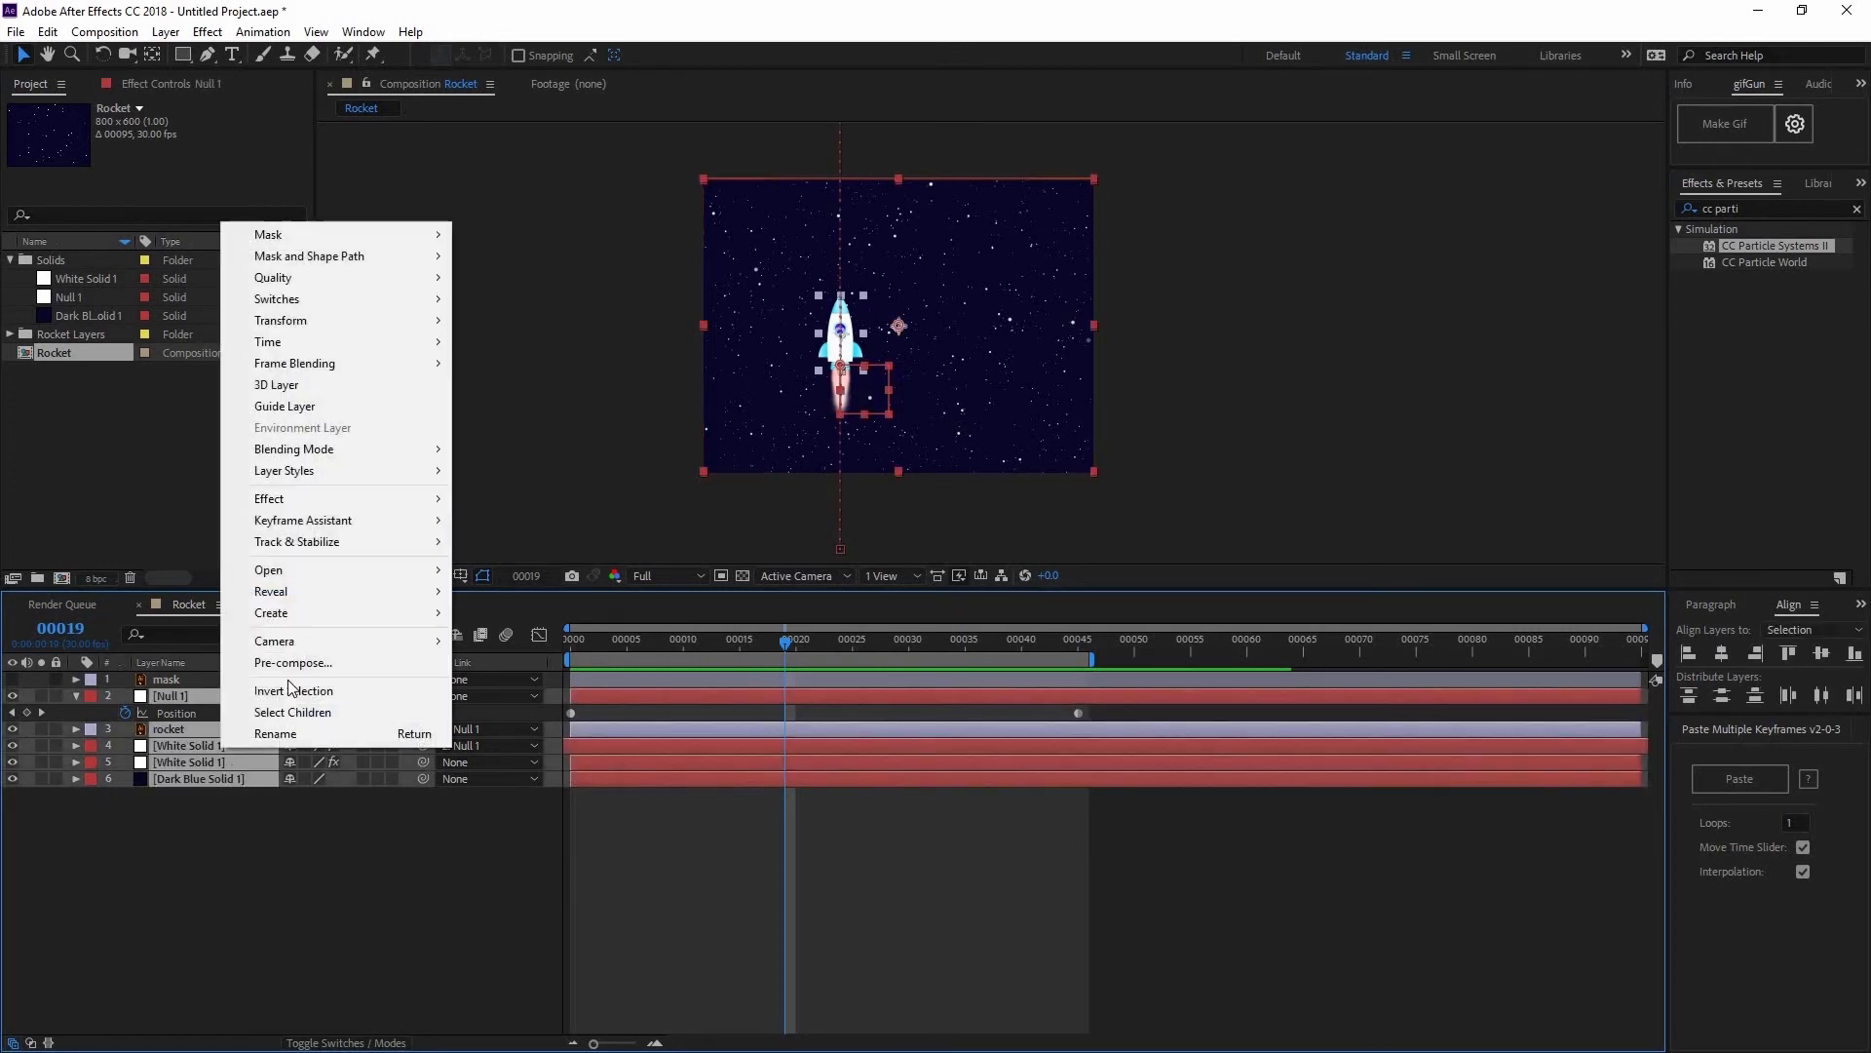
{"action": "left_click", "coordinate": [300, 664]}
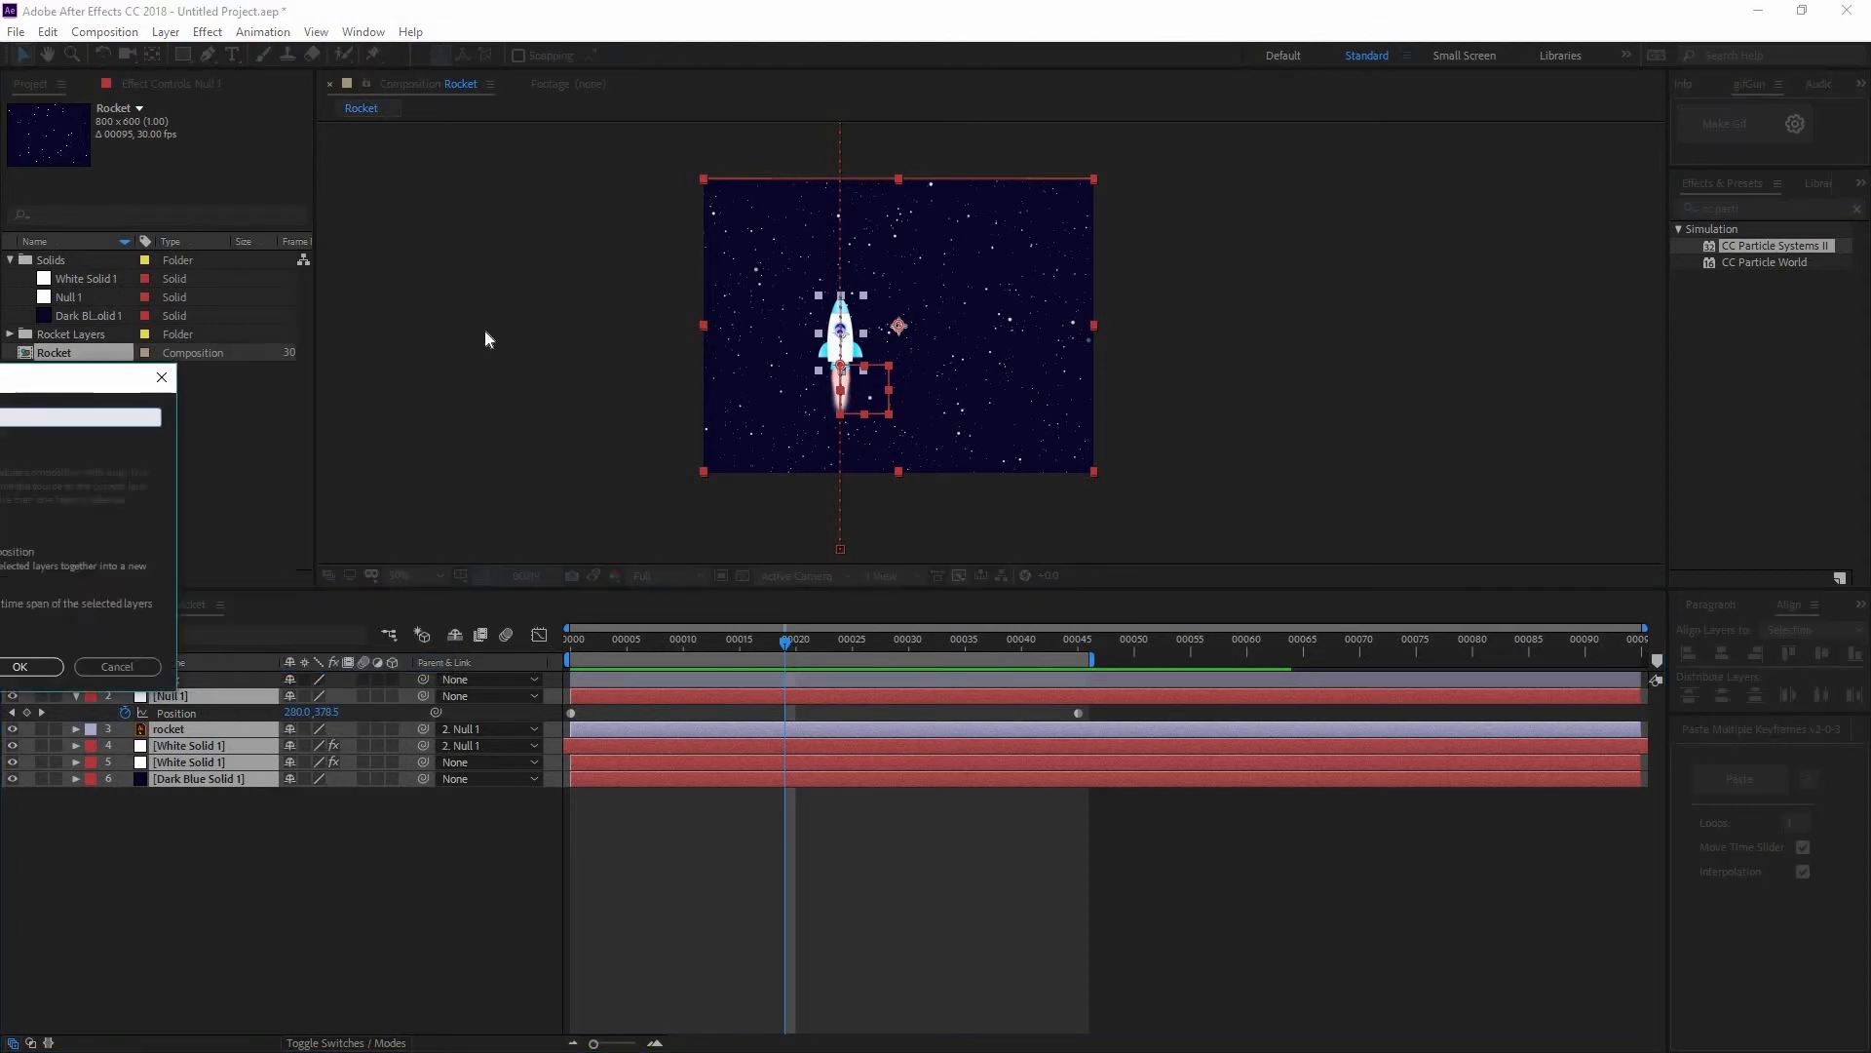
{"action": "type", "text": "rocket"}
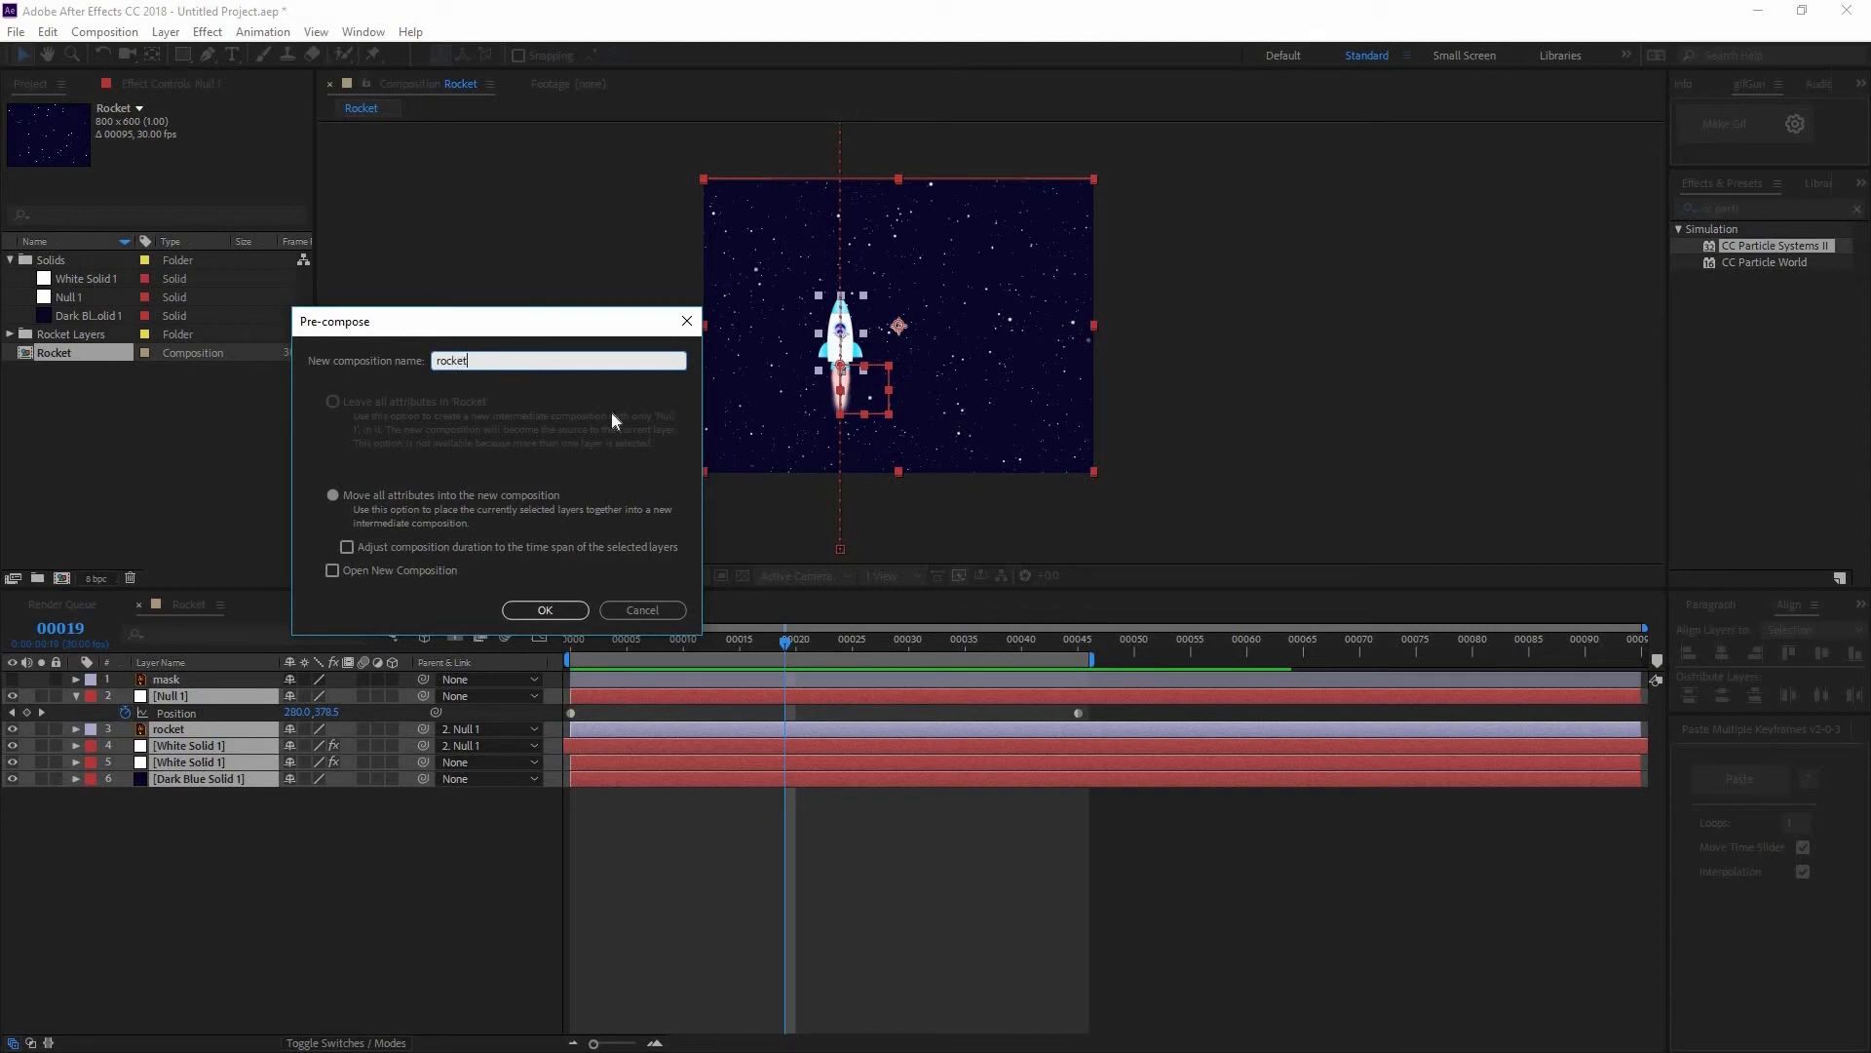
{"action": "key", "text": "Return"}
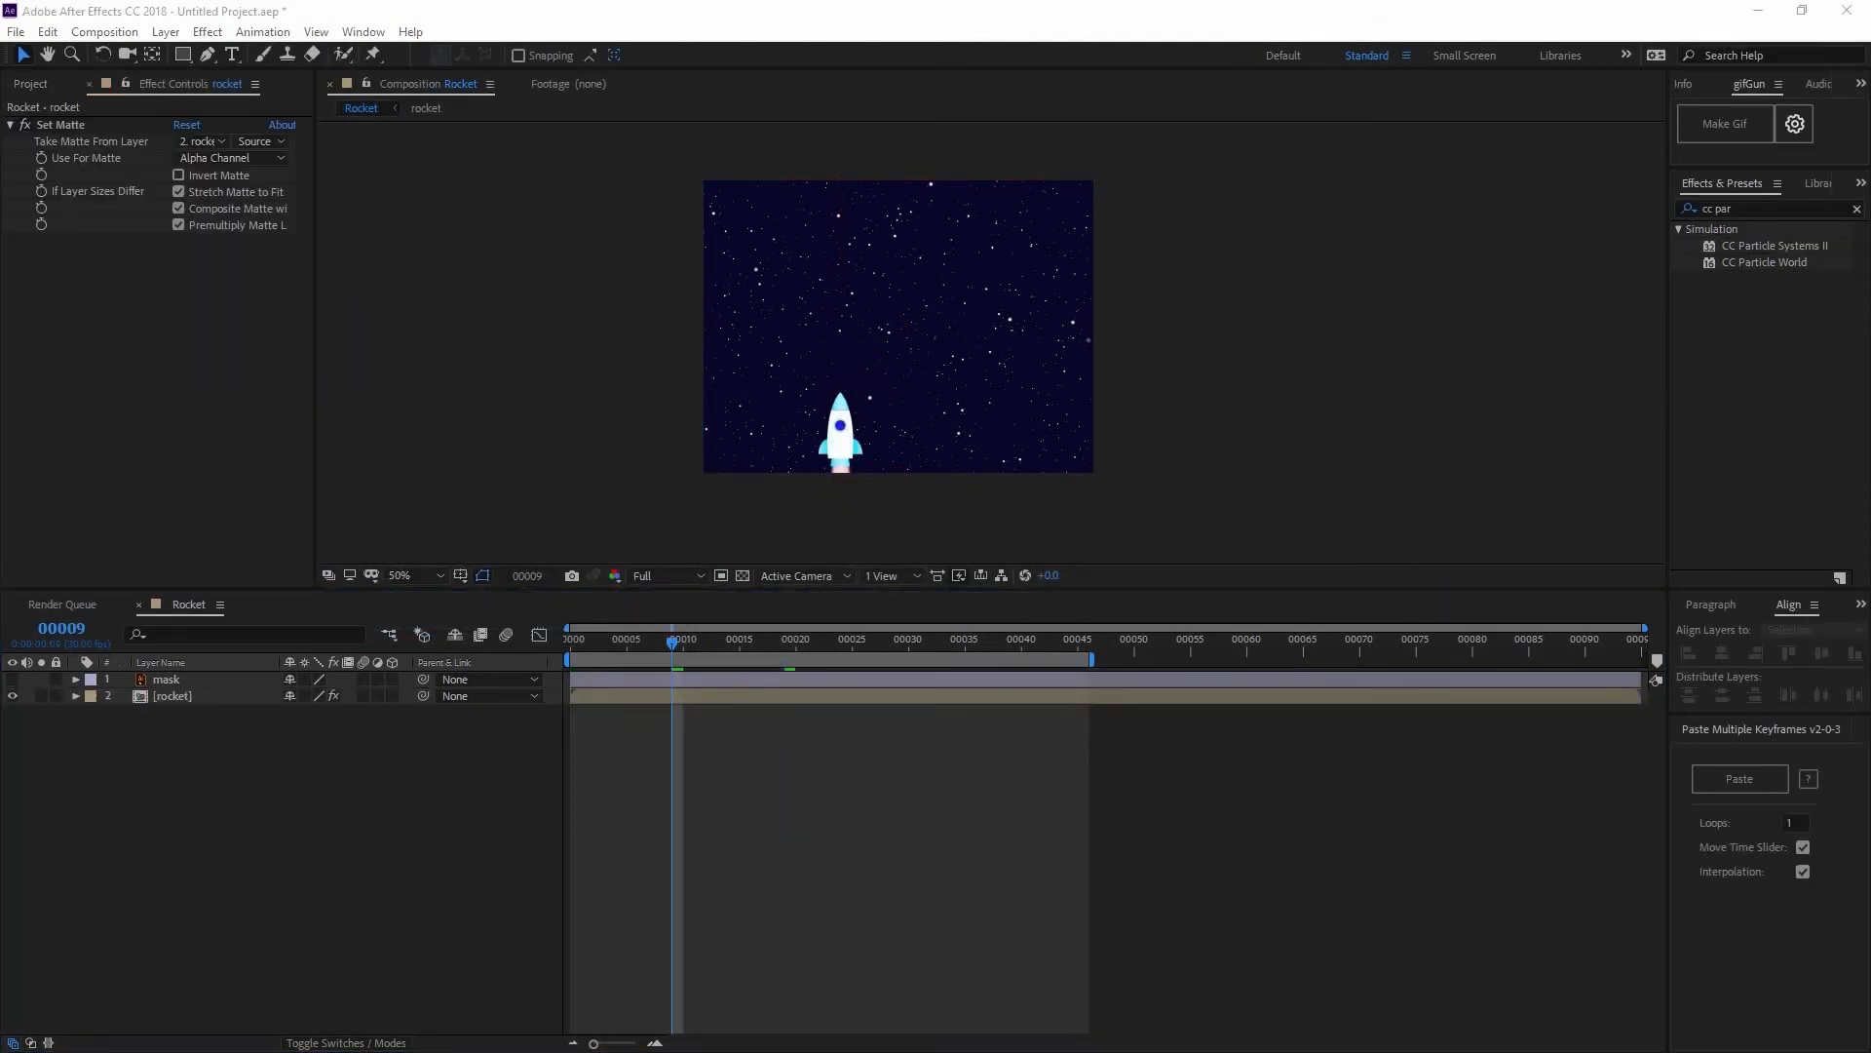
- Remove the Set Matte effect from the pre-composed rocket layer
{"action": "left_click", "coordinate": [199, 694]}
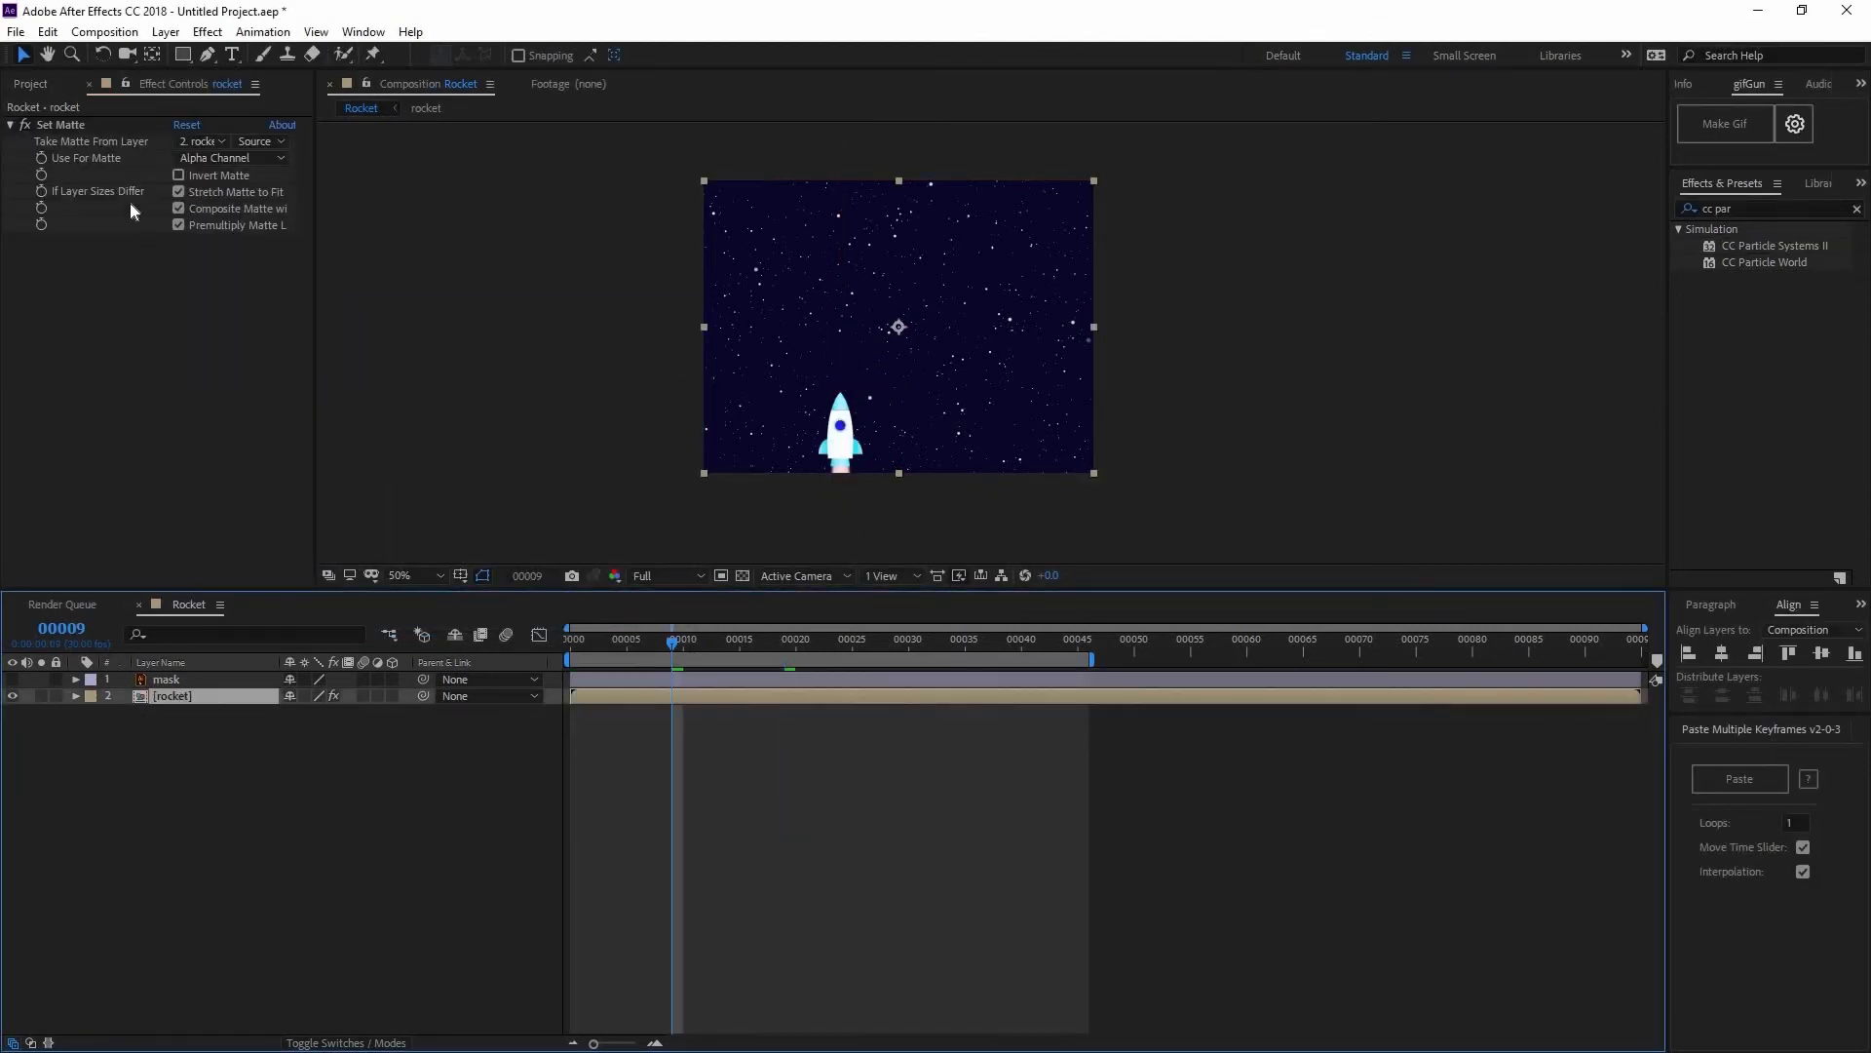
{"action": "left_click", "coordinate": [86, 124]}
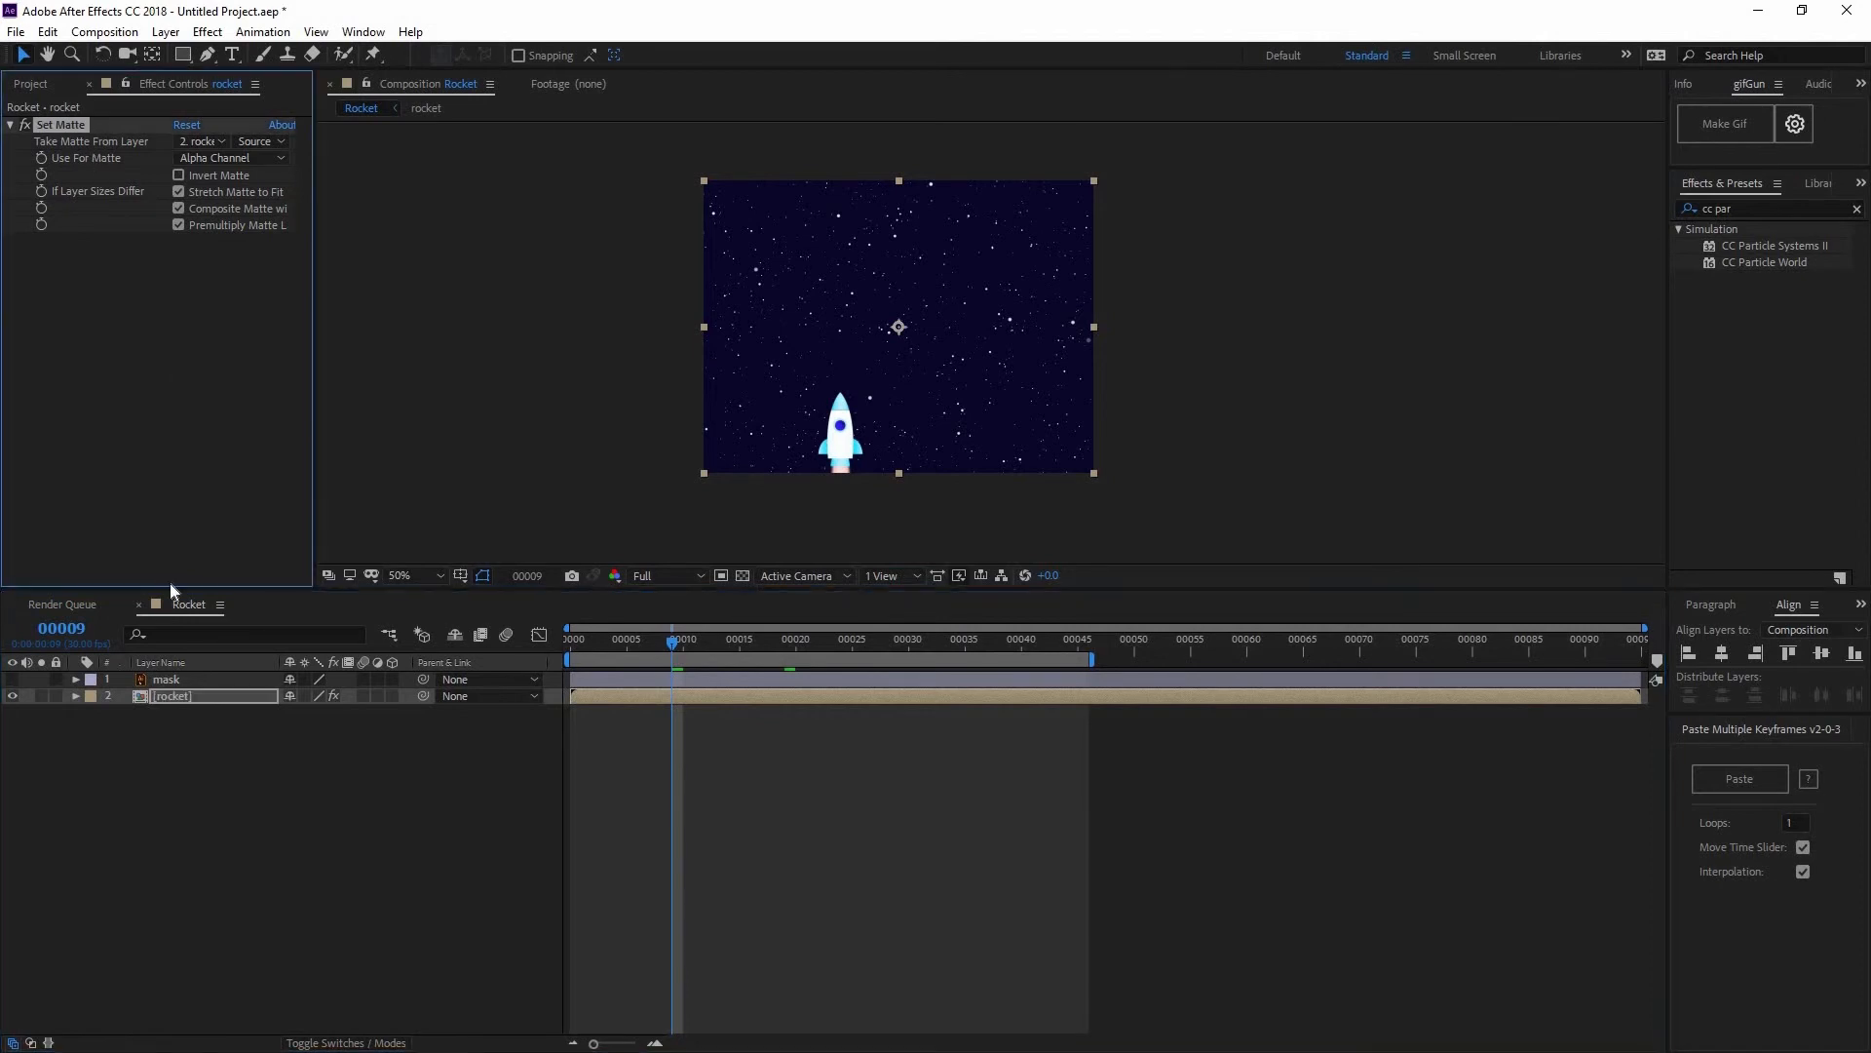
{"action": "key", "text": "Delete"}
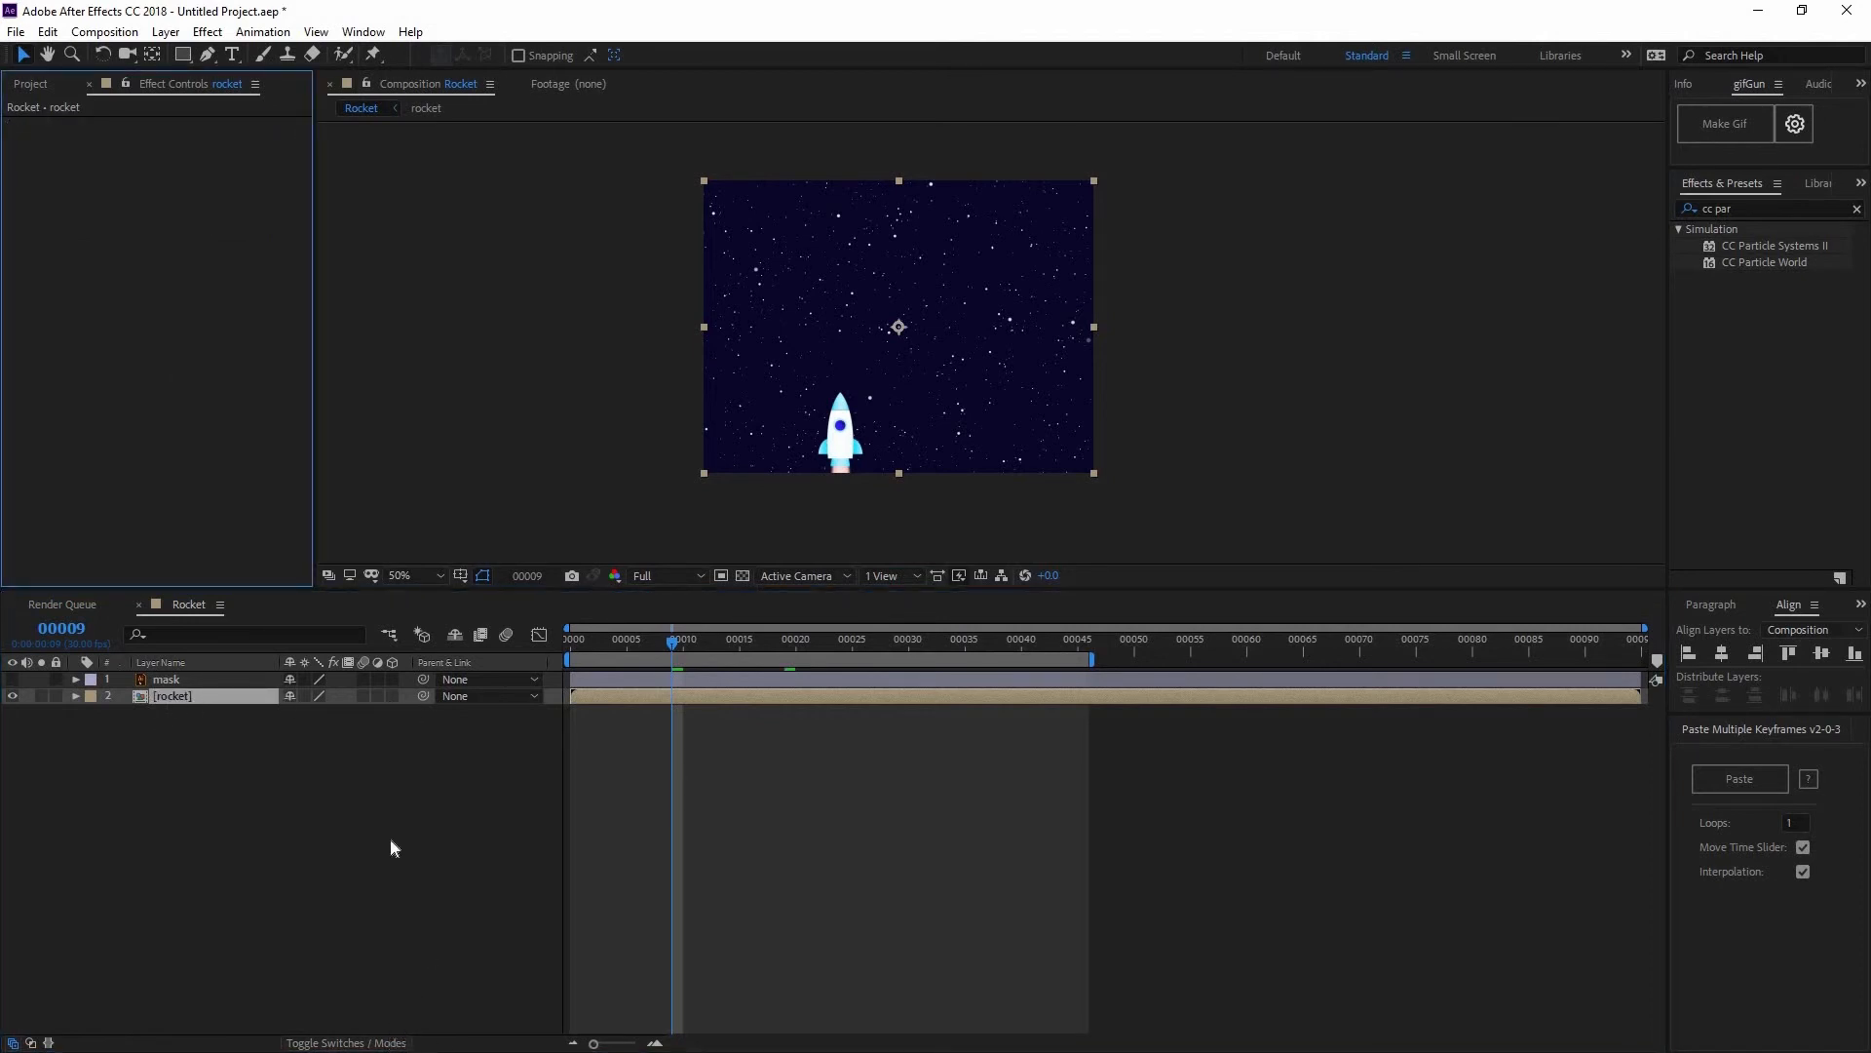
- Set the rocket layer's track matte to Alpha Matte "mask", preview the result, and return to frame 0
{"action": "key", "text": "F4"}
{"action": "left_click", "coordinate": [399, 698]}
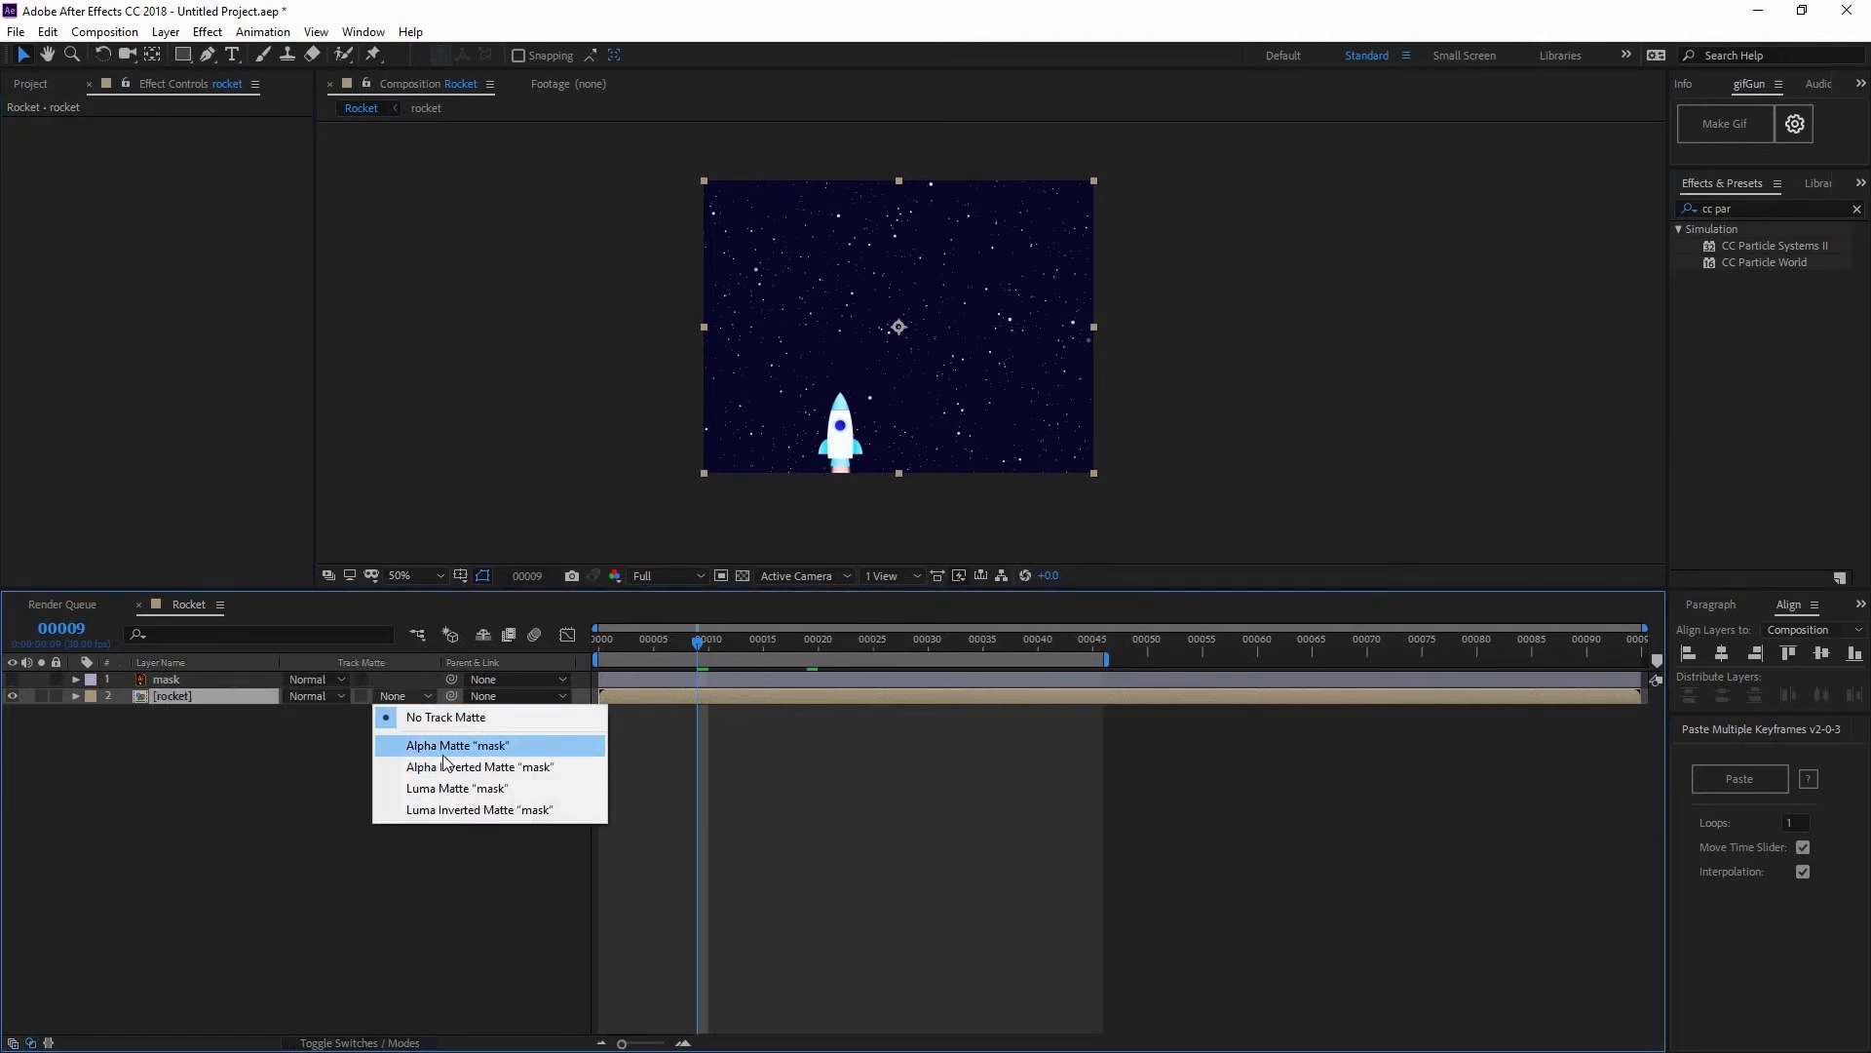
{"action": "left_click", "coordinate": [444, 746]}
{"action": "key", "text": "F2"}
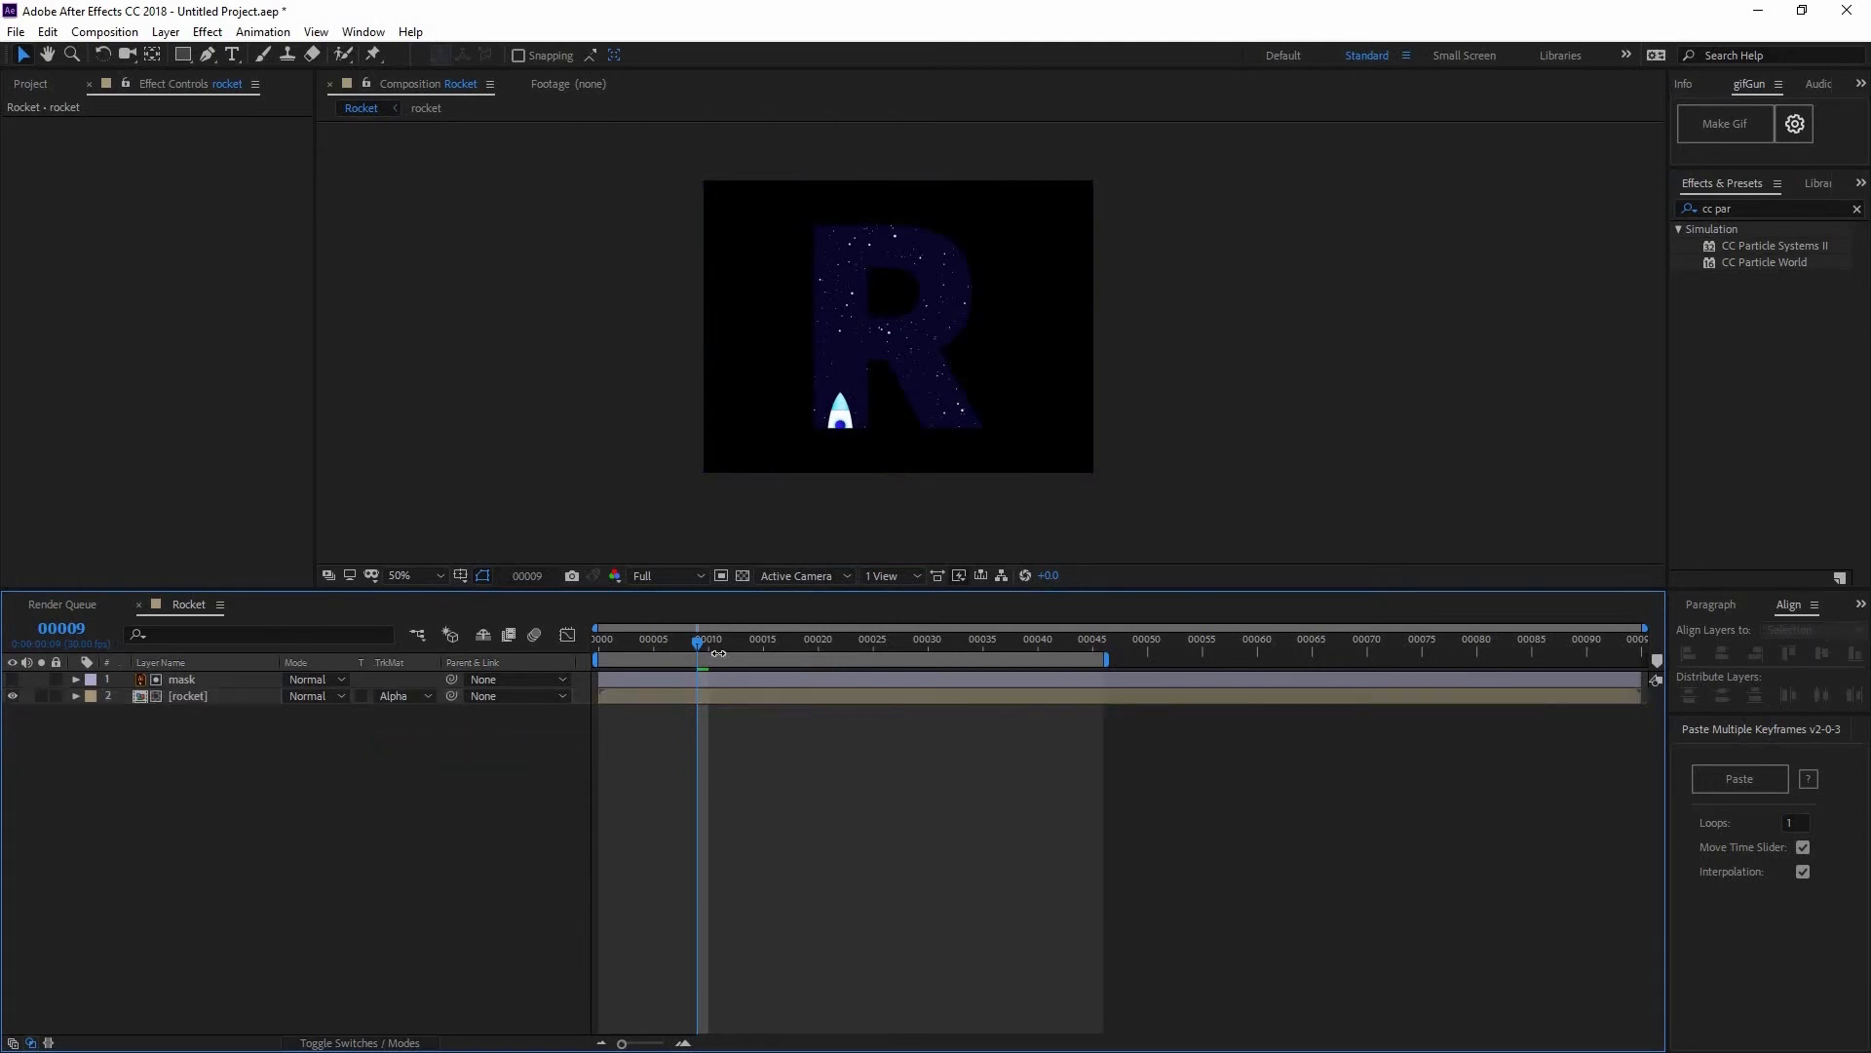
{"action": "key", "text": "space"}
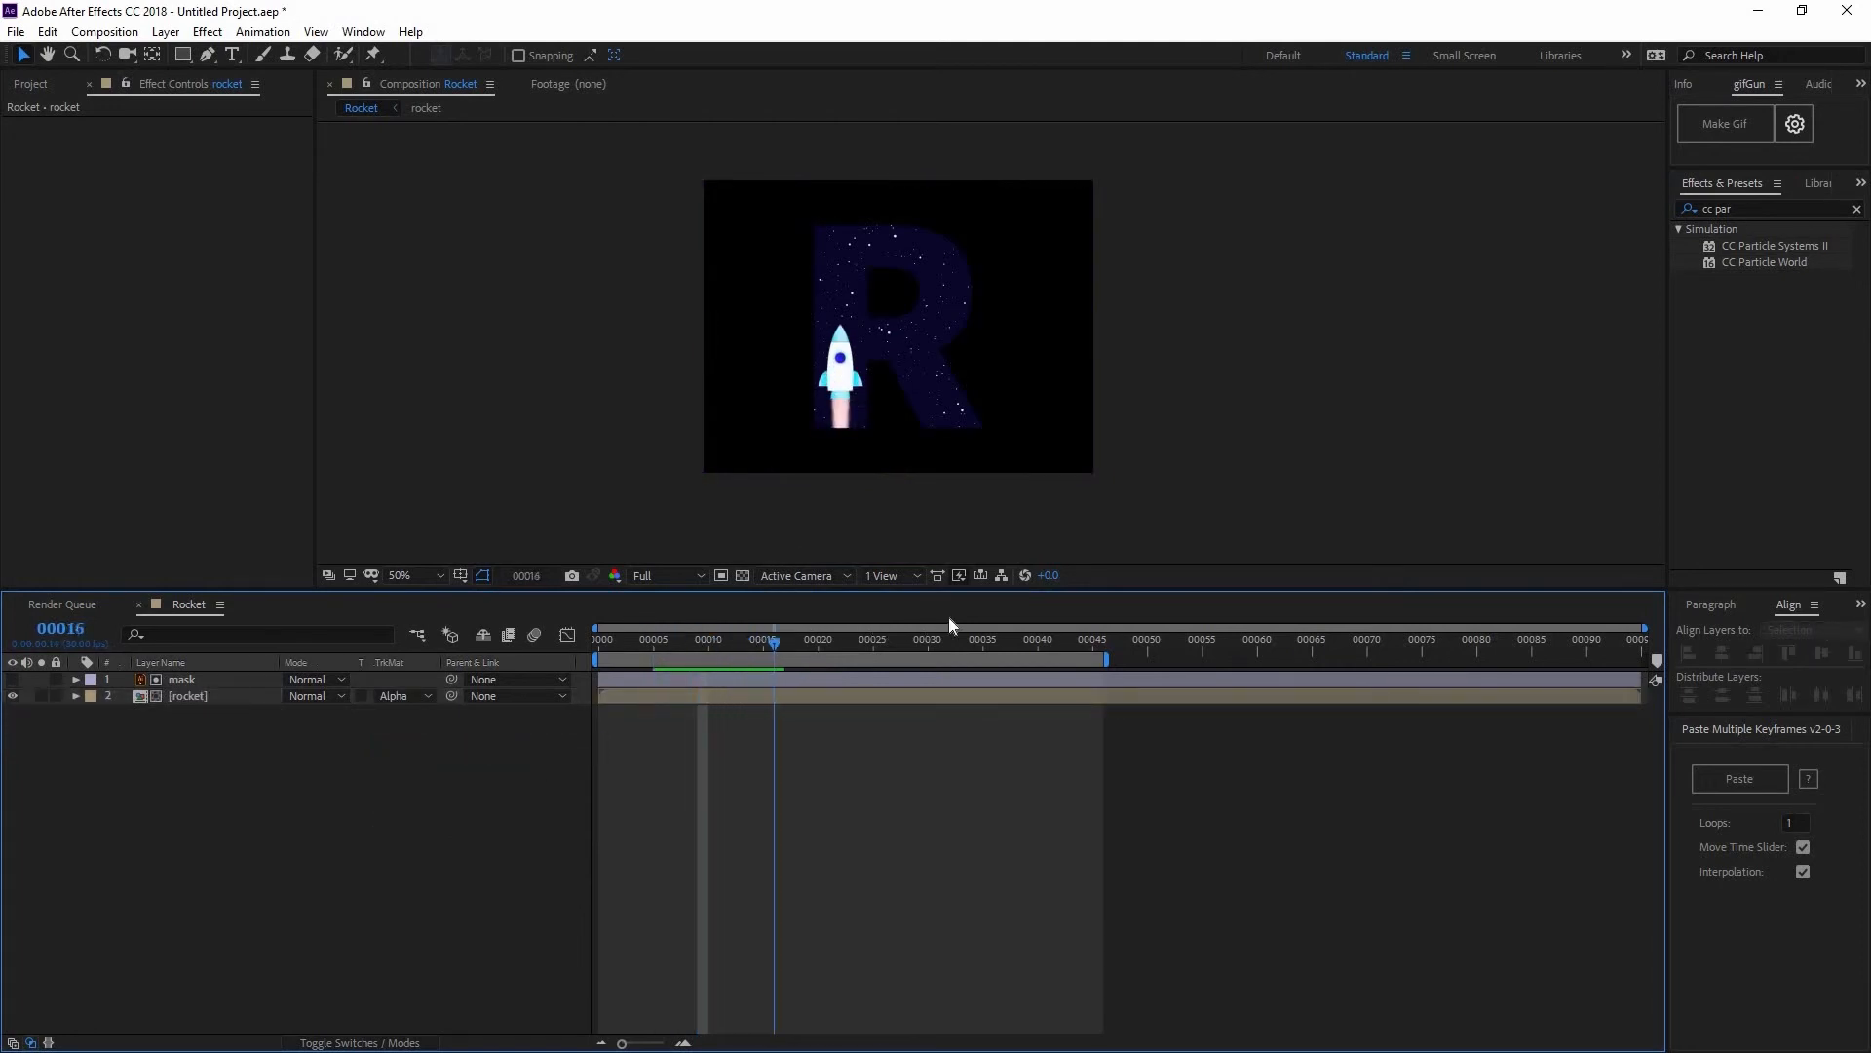
{"action": "key", "text": "Home"}
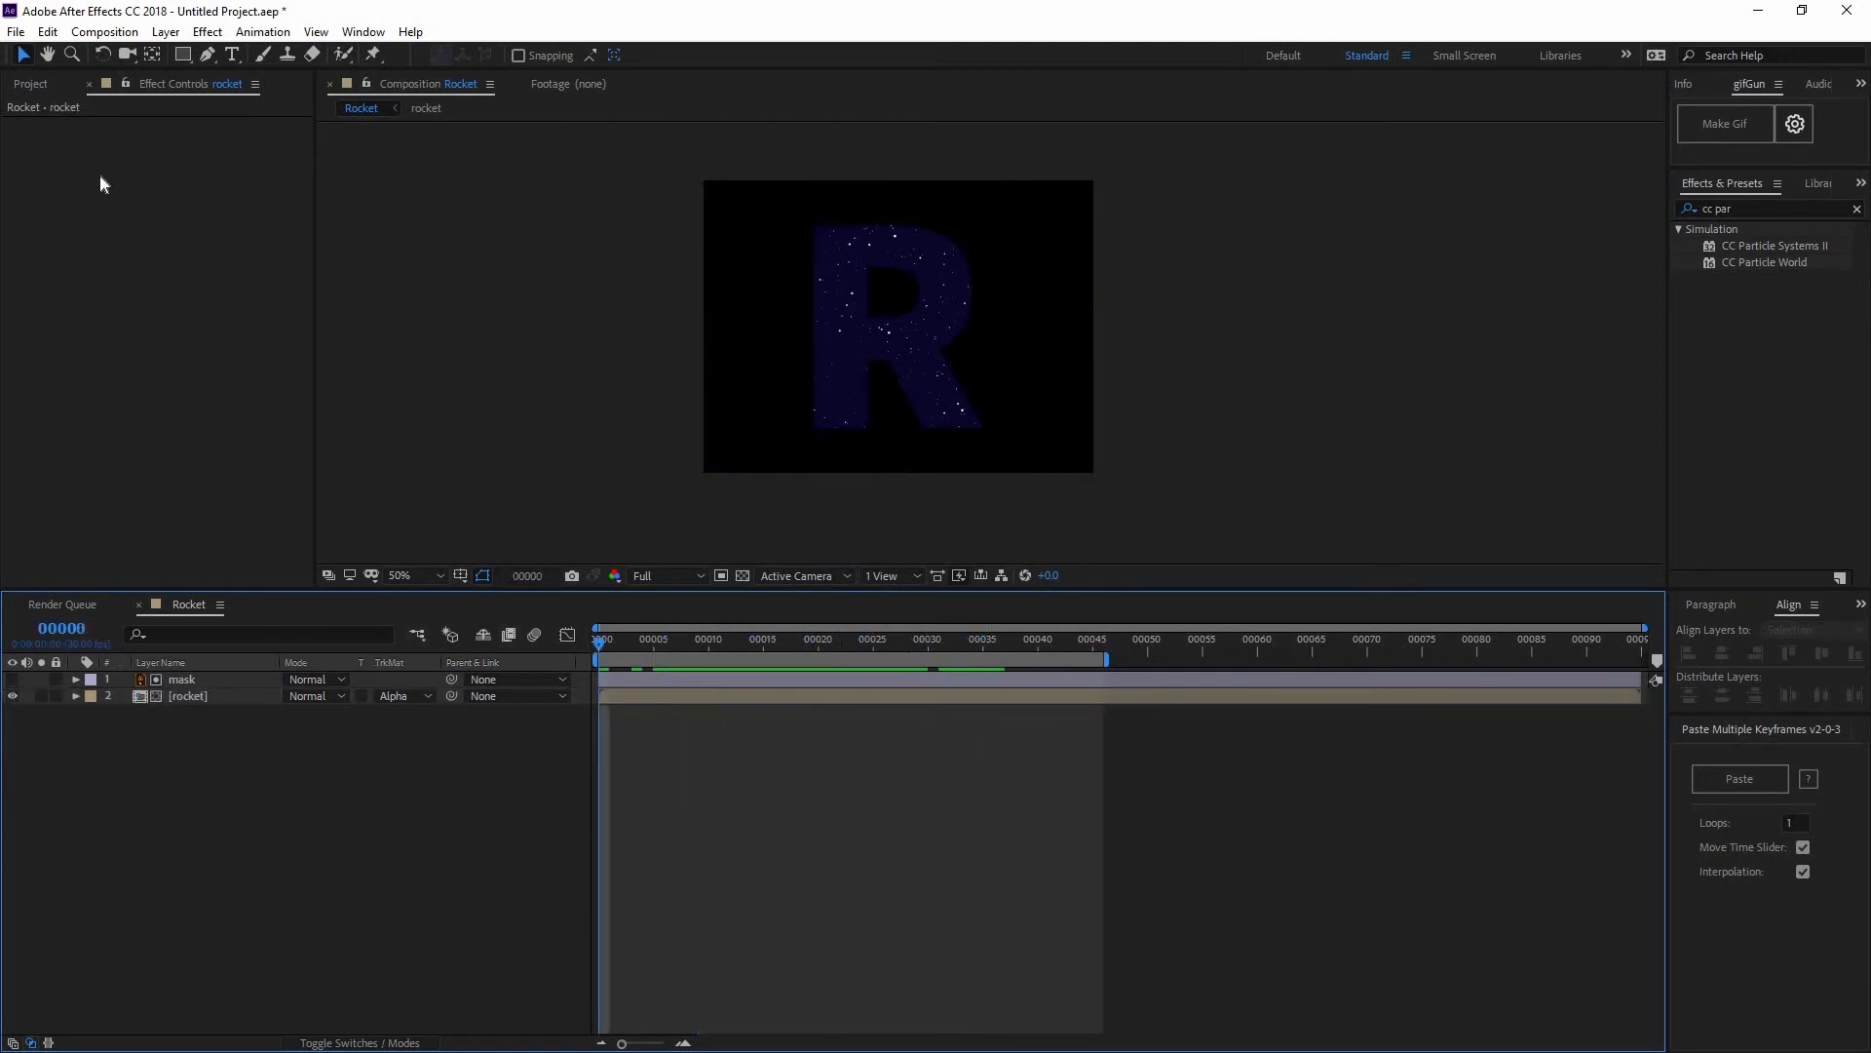
- Add White Solid 1 beneath the rocket layer as a background and preview the animation
{"action": "left_click", "coordinate": [33, 84]}
{"action": "left_click_drag", "start_coordinate": [123, 277], "coordinate": [692, 790]}
{"action": "key", "text": "space"}
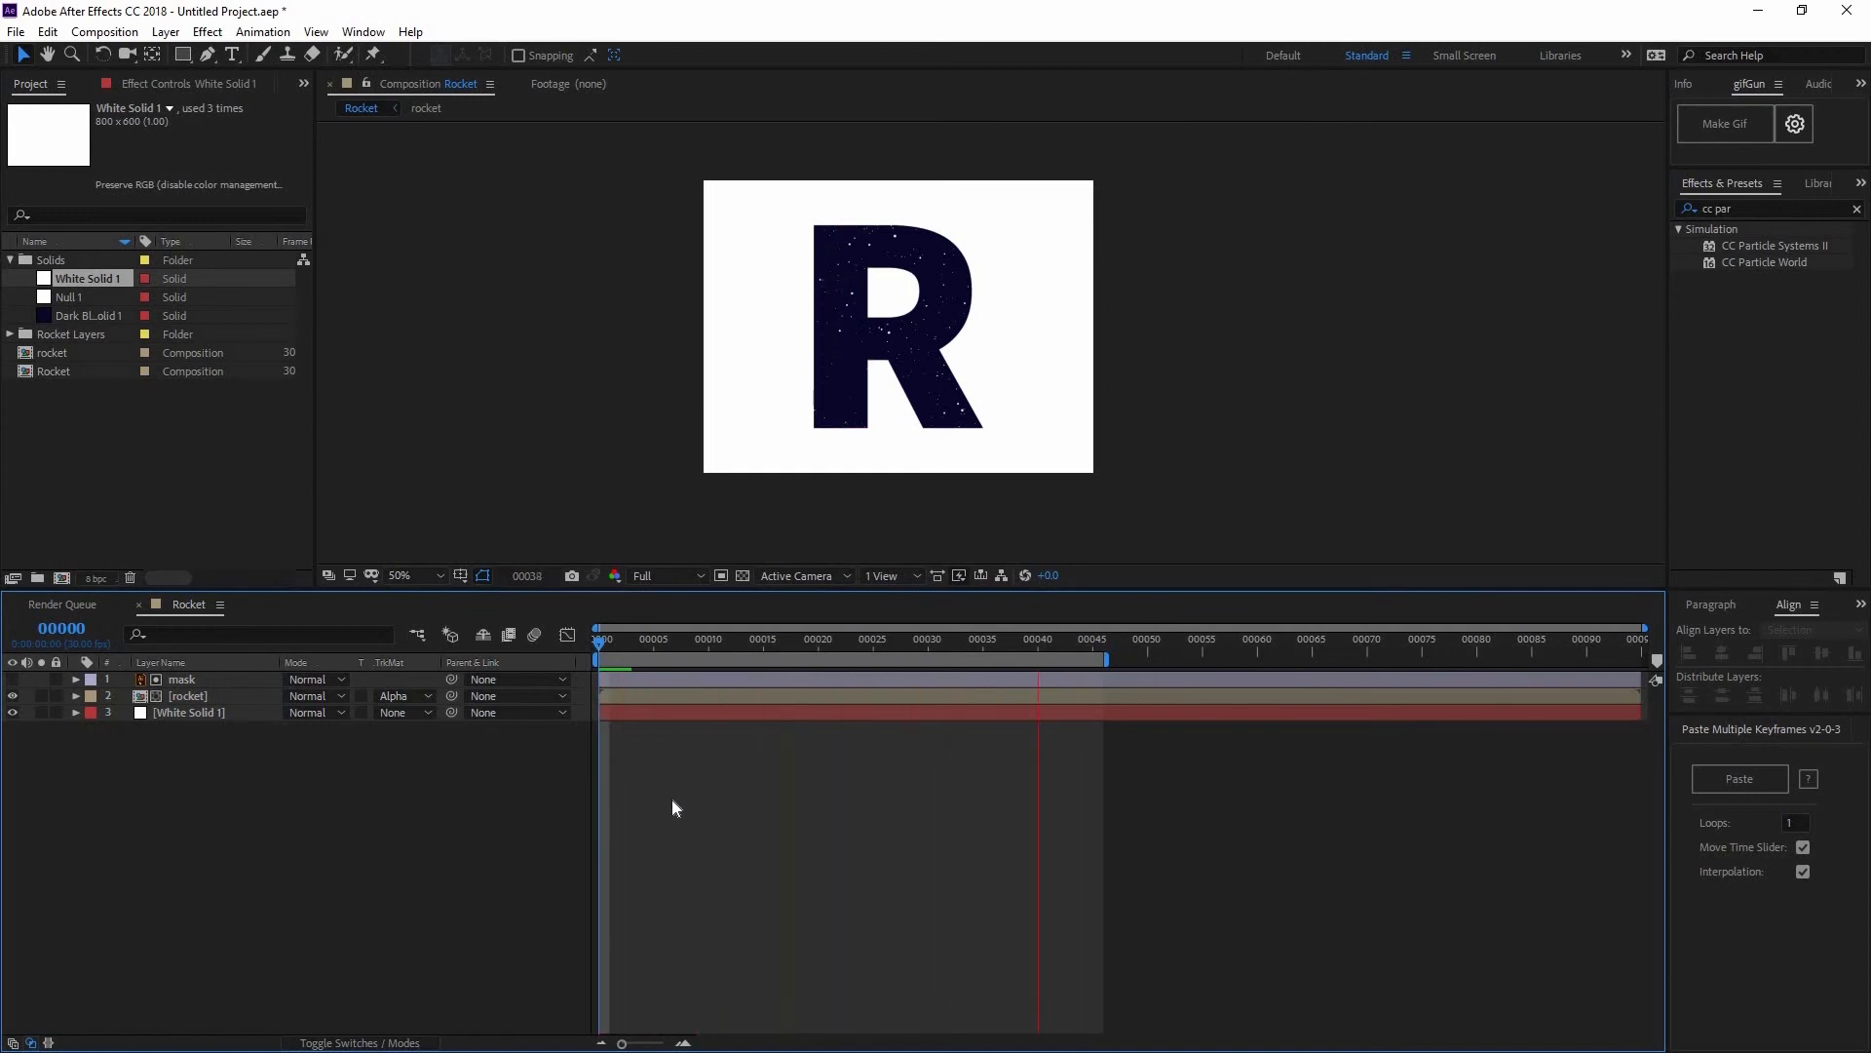
{"action": "key", "text": "space"}
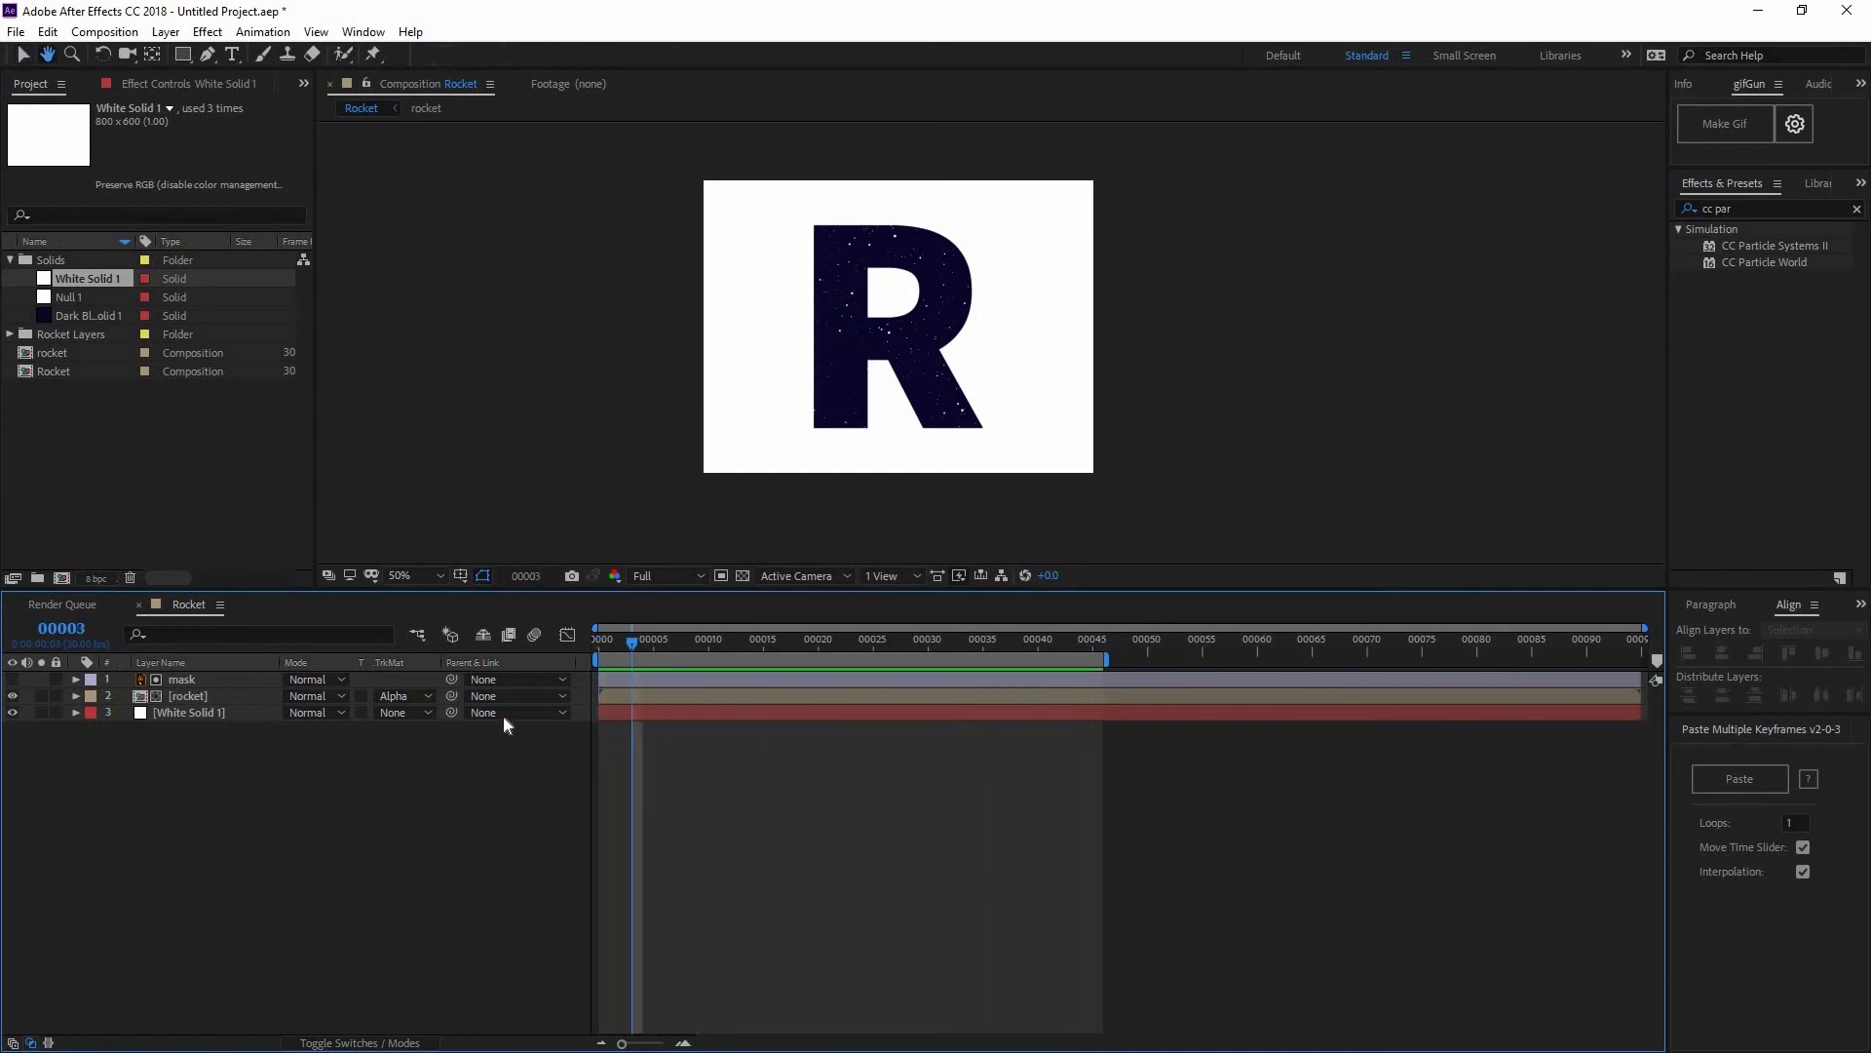
- In the rocket pre-composition, move Null 1's second Position keyframe to frame 60 and extend the work area to that frame
{"action": "double_click", "coordinate": [199, 697]}
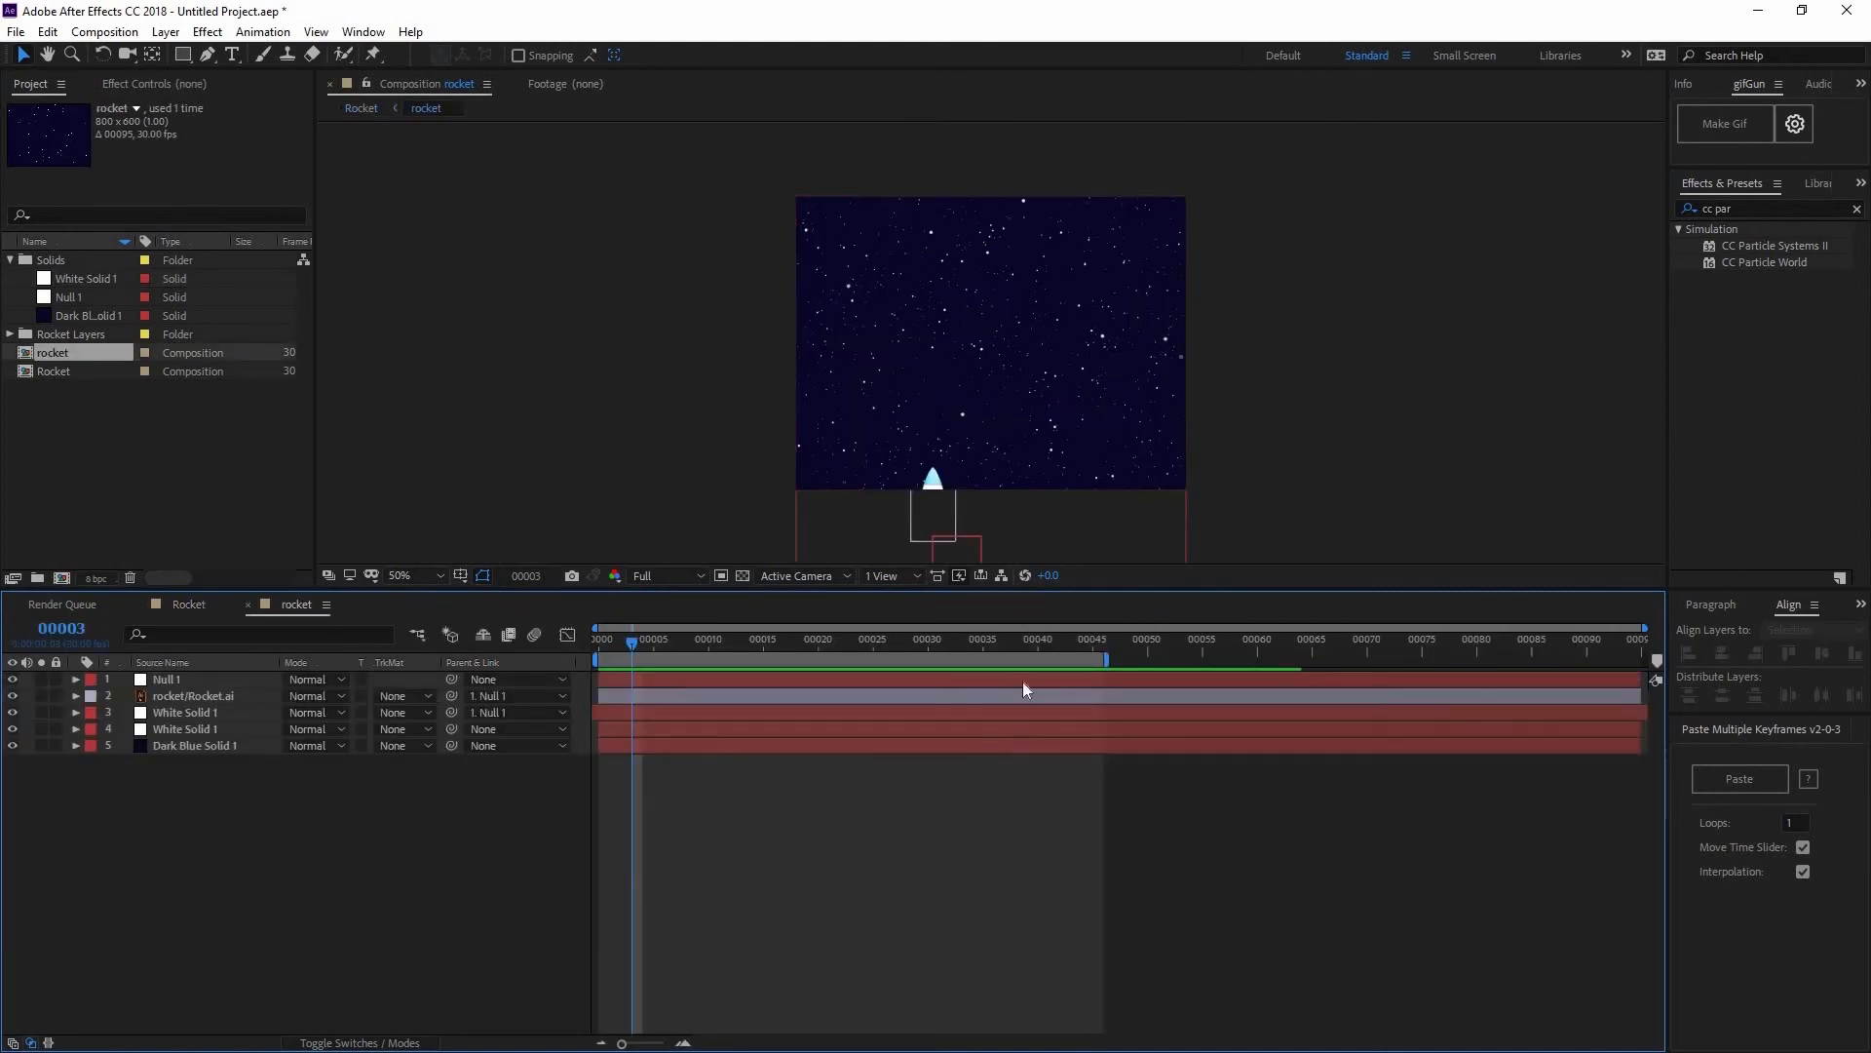
{"action": "left_click", "coordinate": [187, 682]}
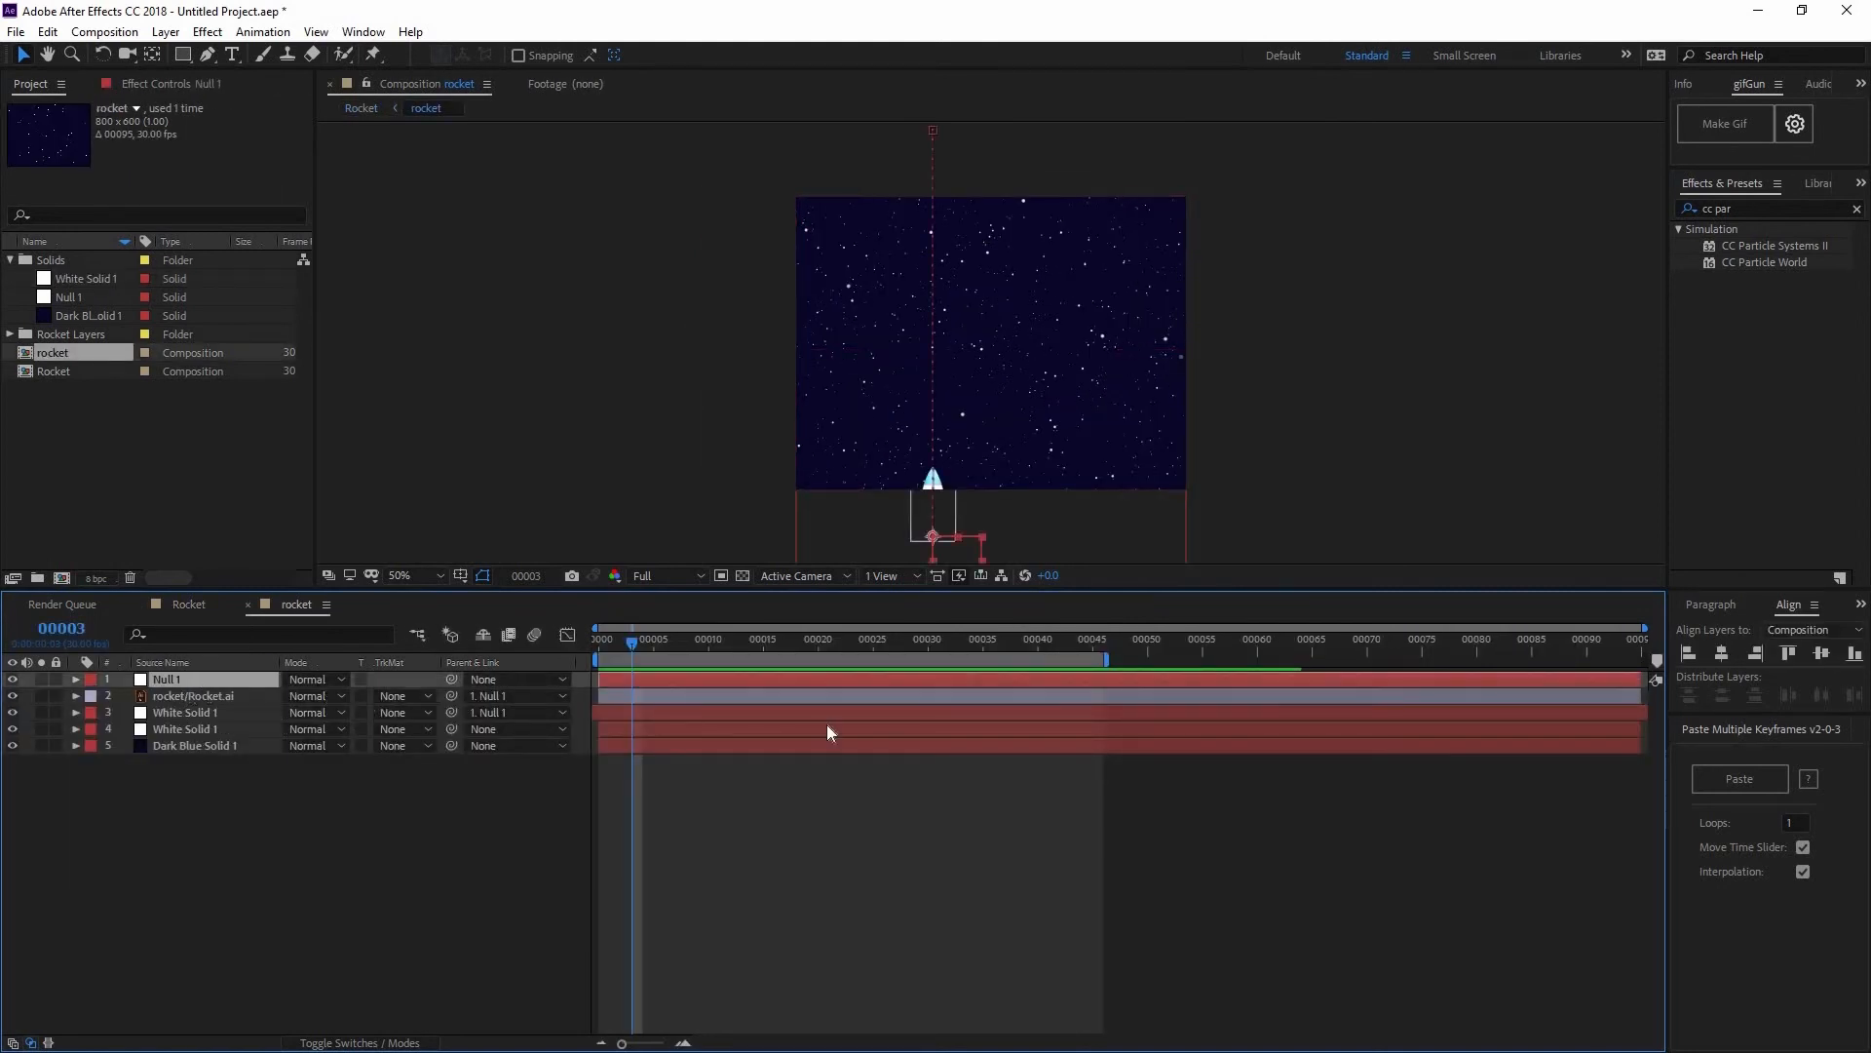
{"action": "key", "text": "p"}
{"action": "left_click_drag", "start_coordinate": [1351, 679], "coordinate": [1255, 698]}
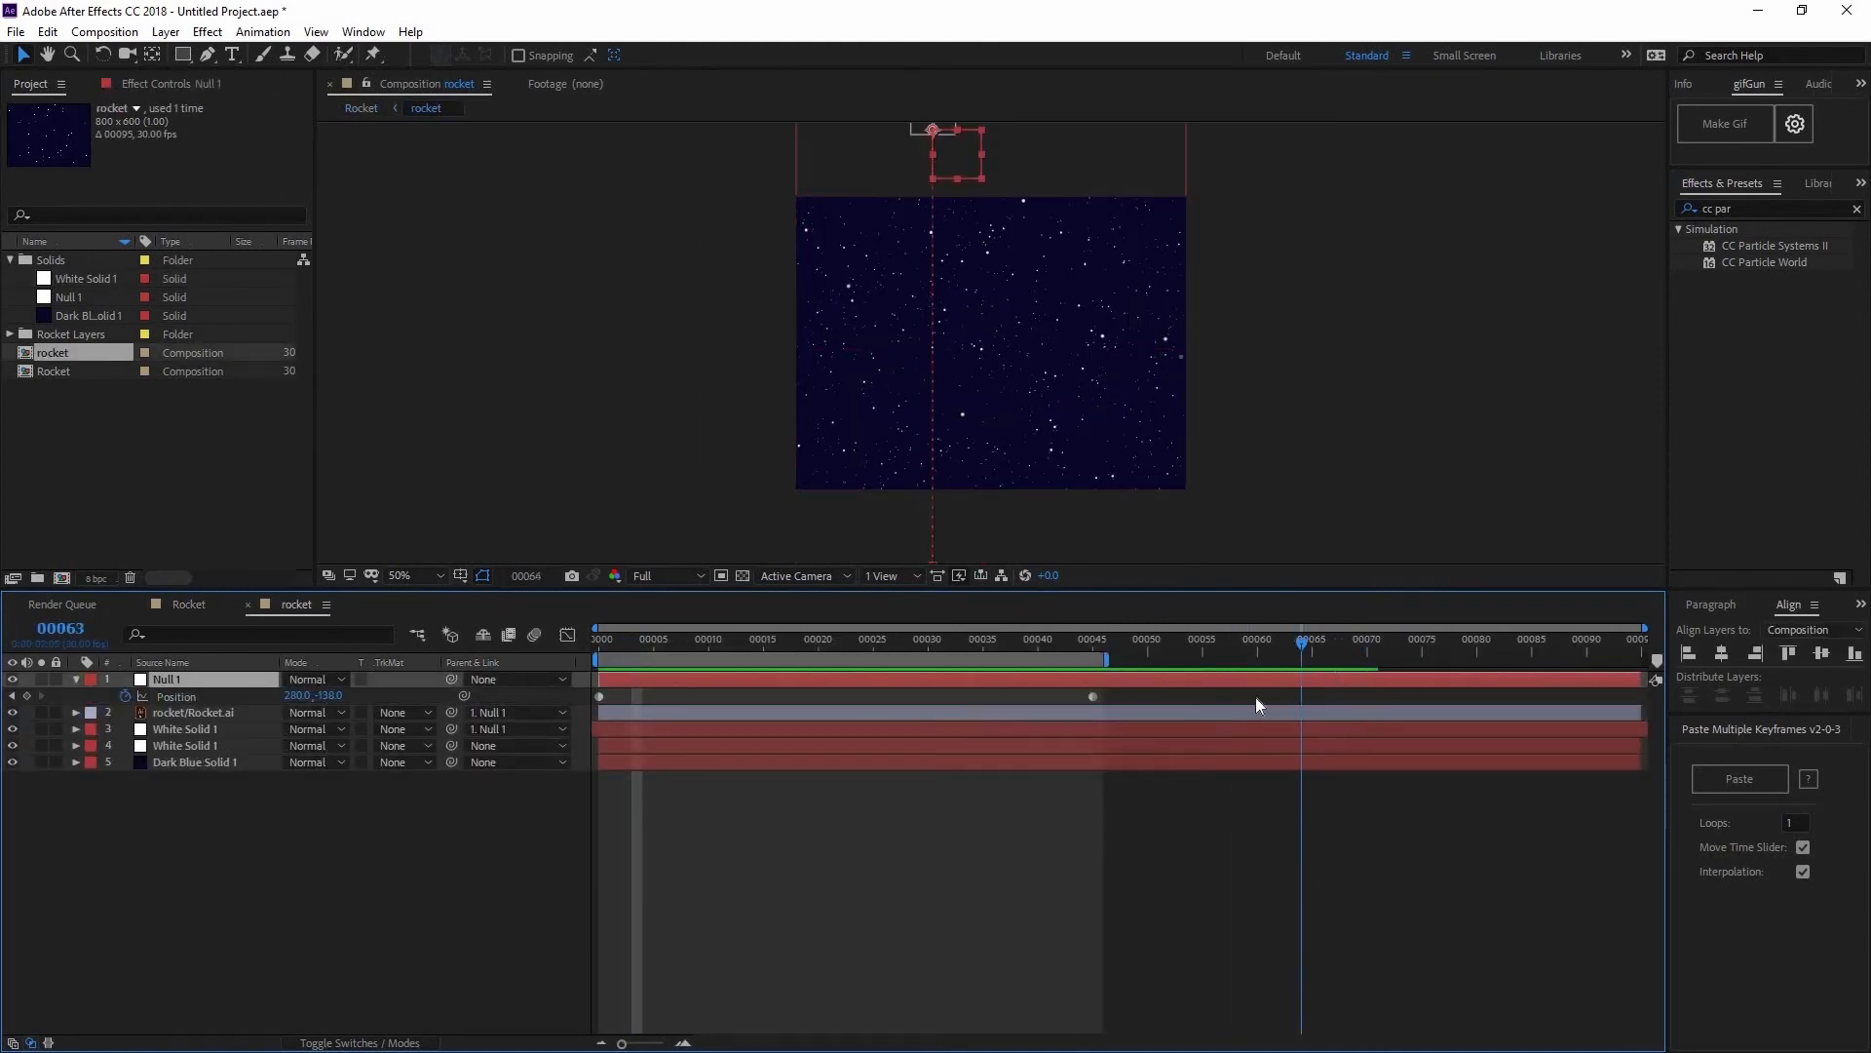
{"action": "left_click_drag", "start_coordinate": [1093, 696], "coordinate": [1257, 695]}
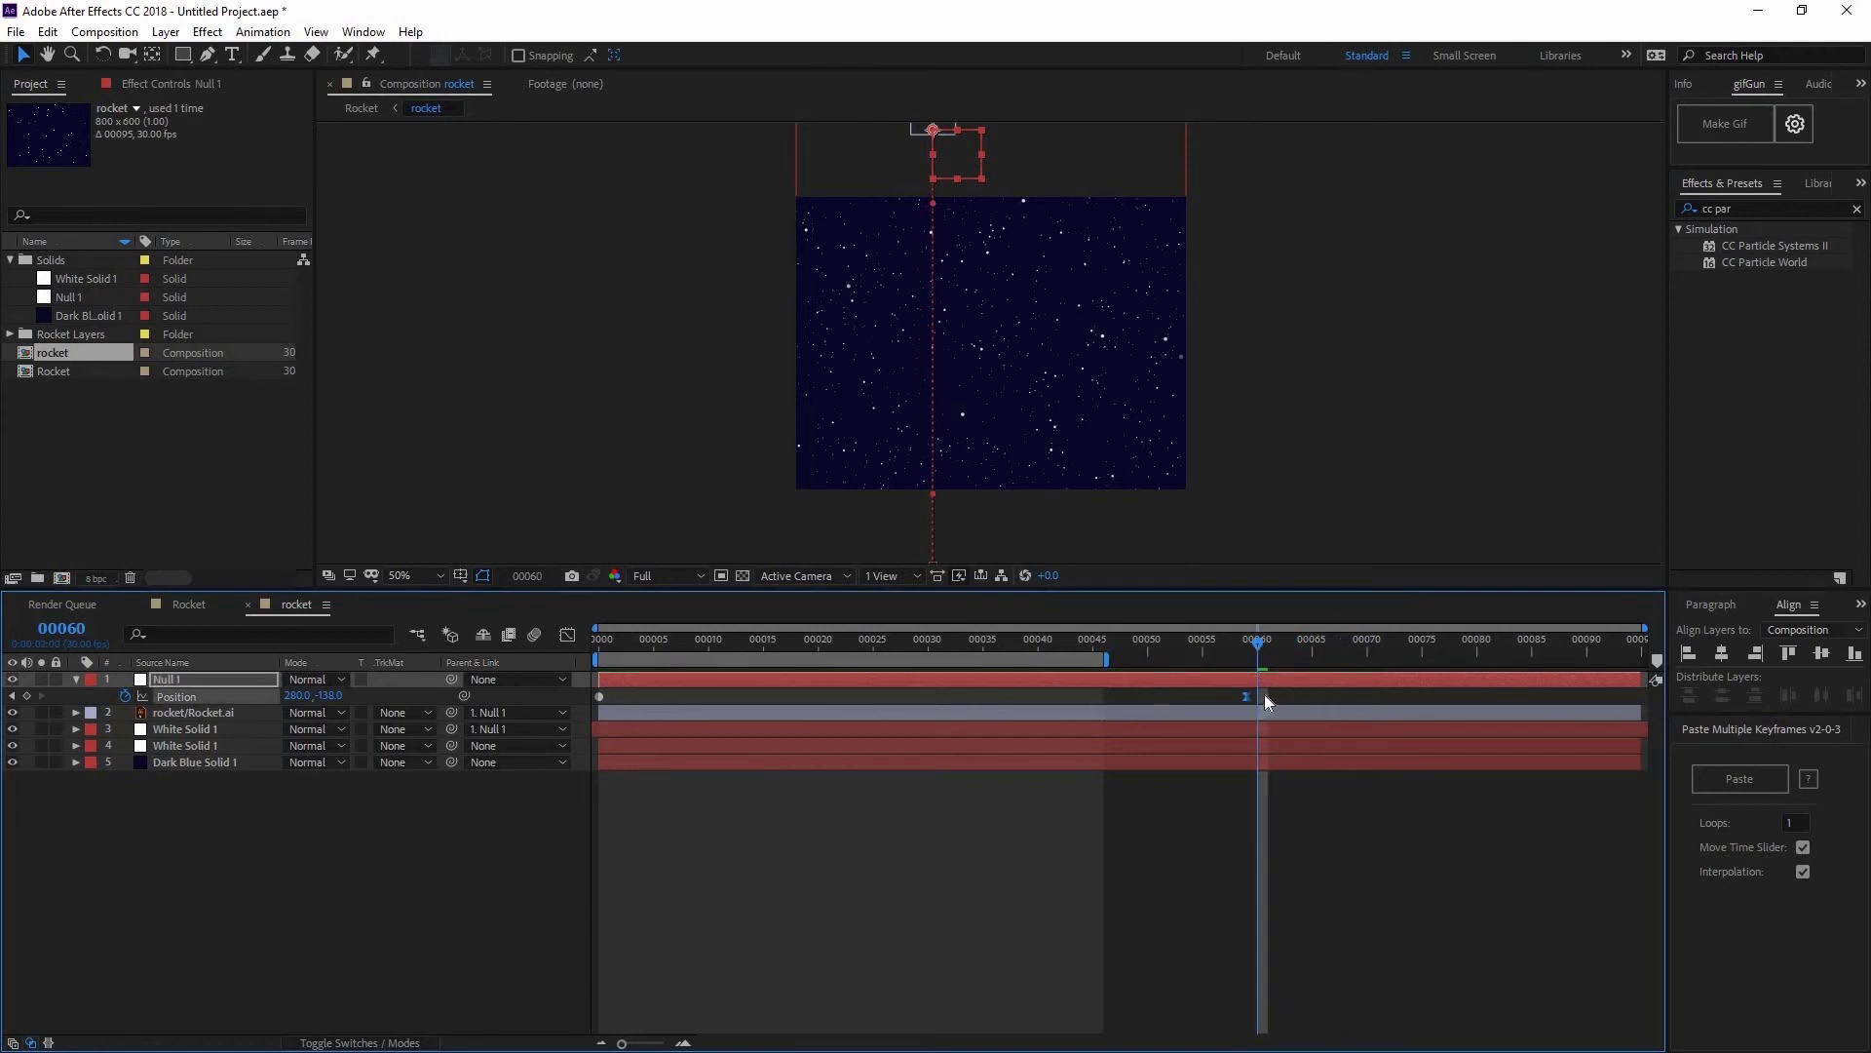
{"action": "left_click_drag", "start_coordinate": [1114, 662], "coordinate": [1258, 663]}
- In the main Rocket composition, end the work area at frame 60 and preview the slower flight through the letter R
{"action": "left_click", "coordinate": [186, 604]}
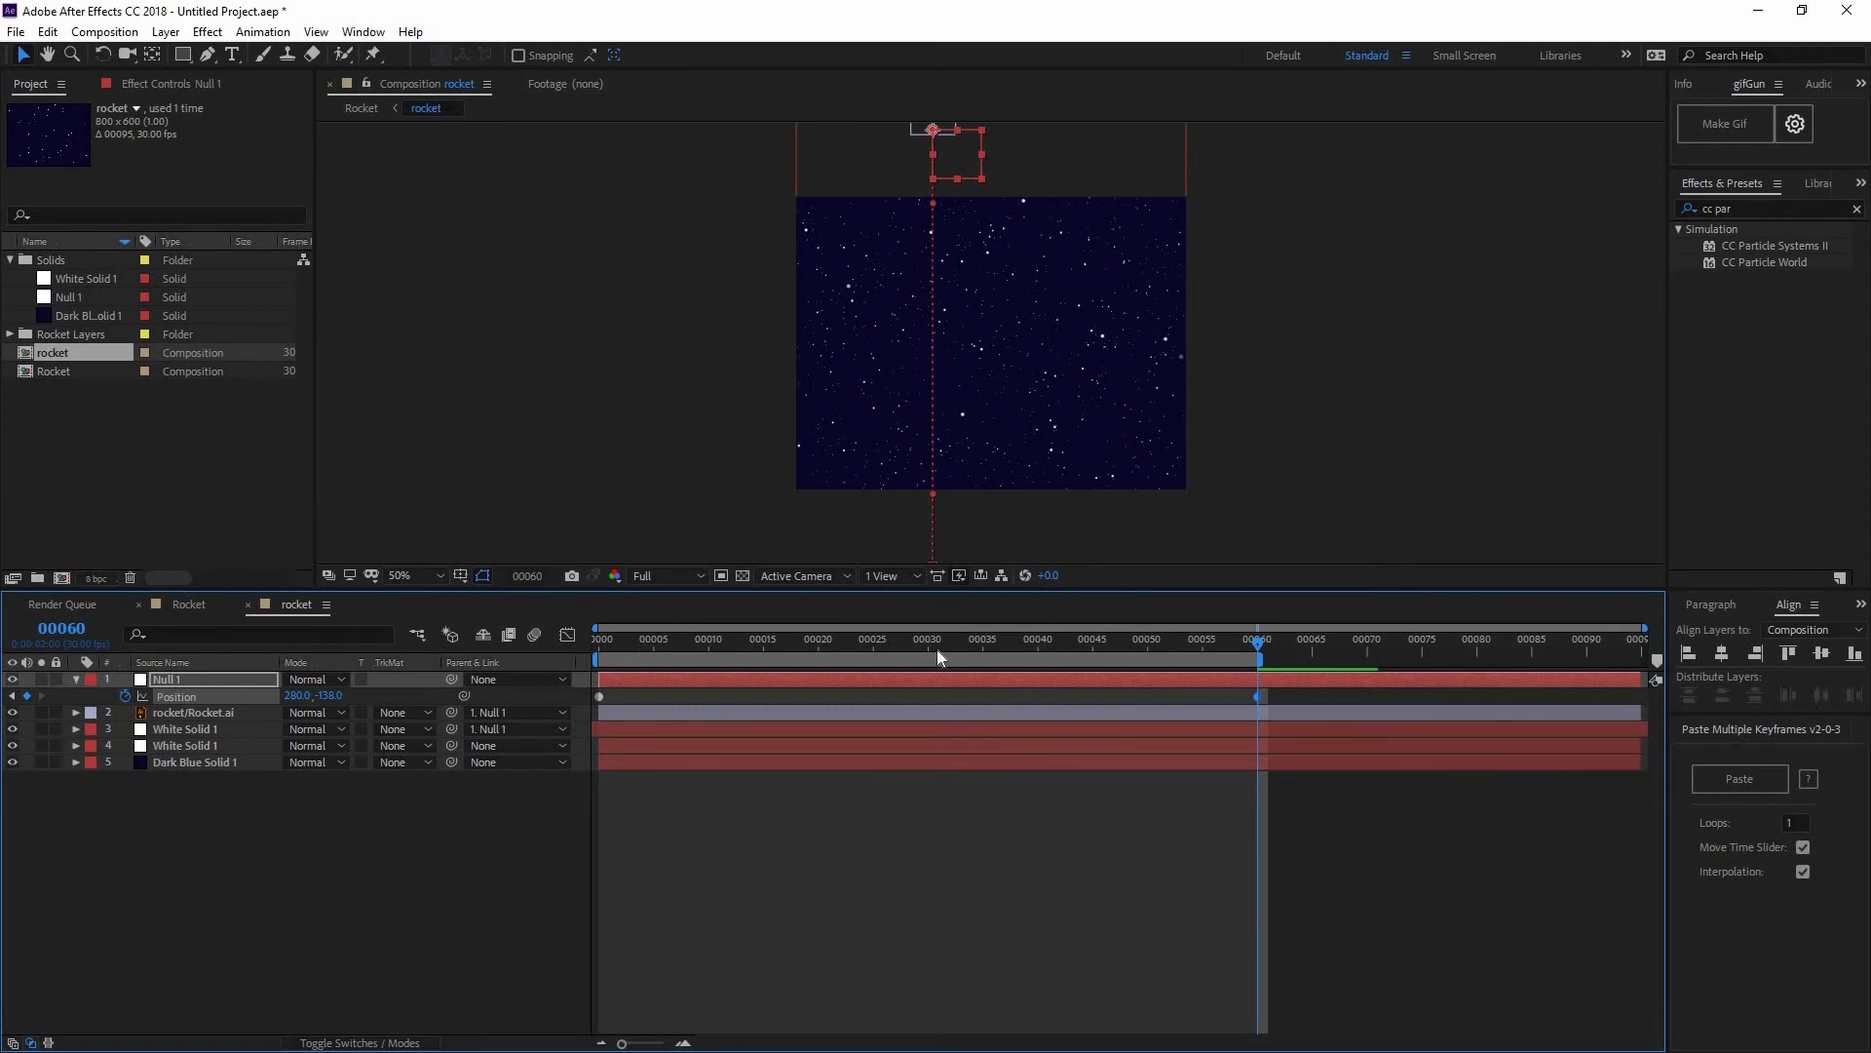
{"action": "key", "text": "n"}
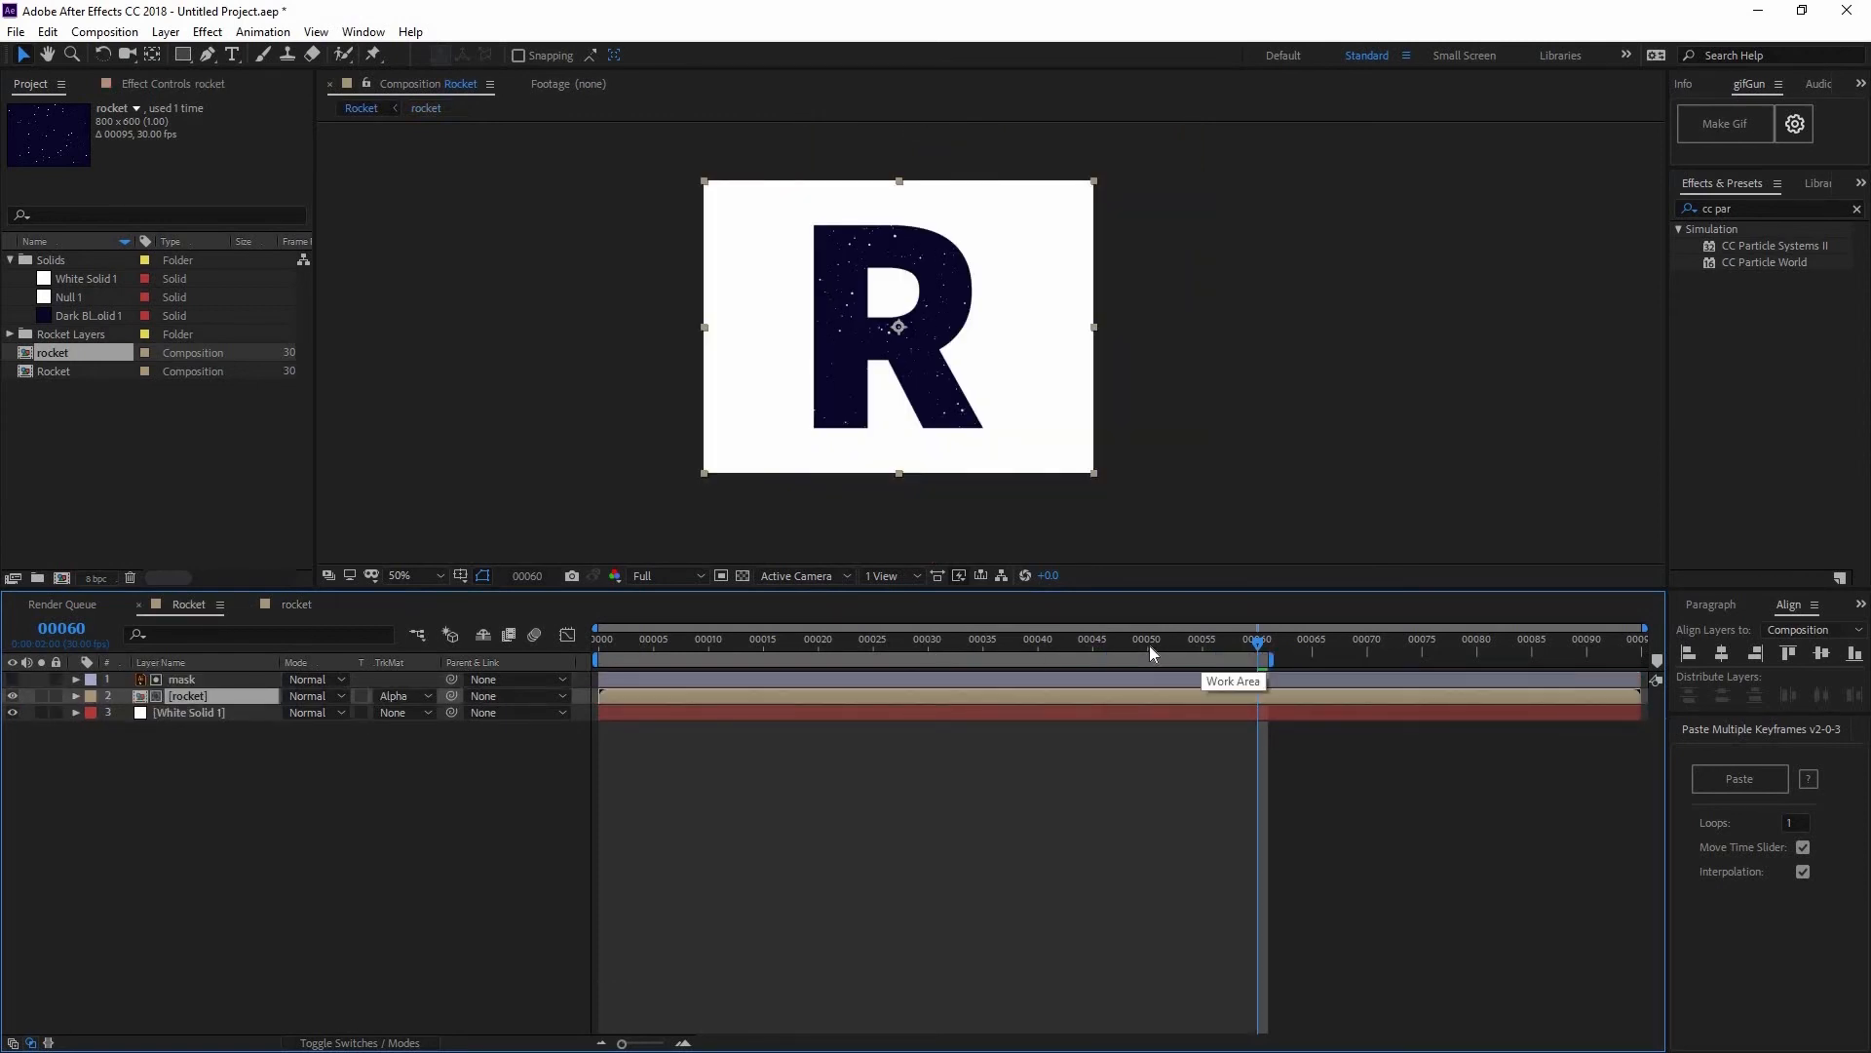
{"action": "key", "text": "space"}
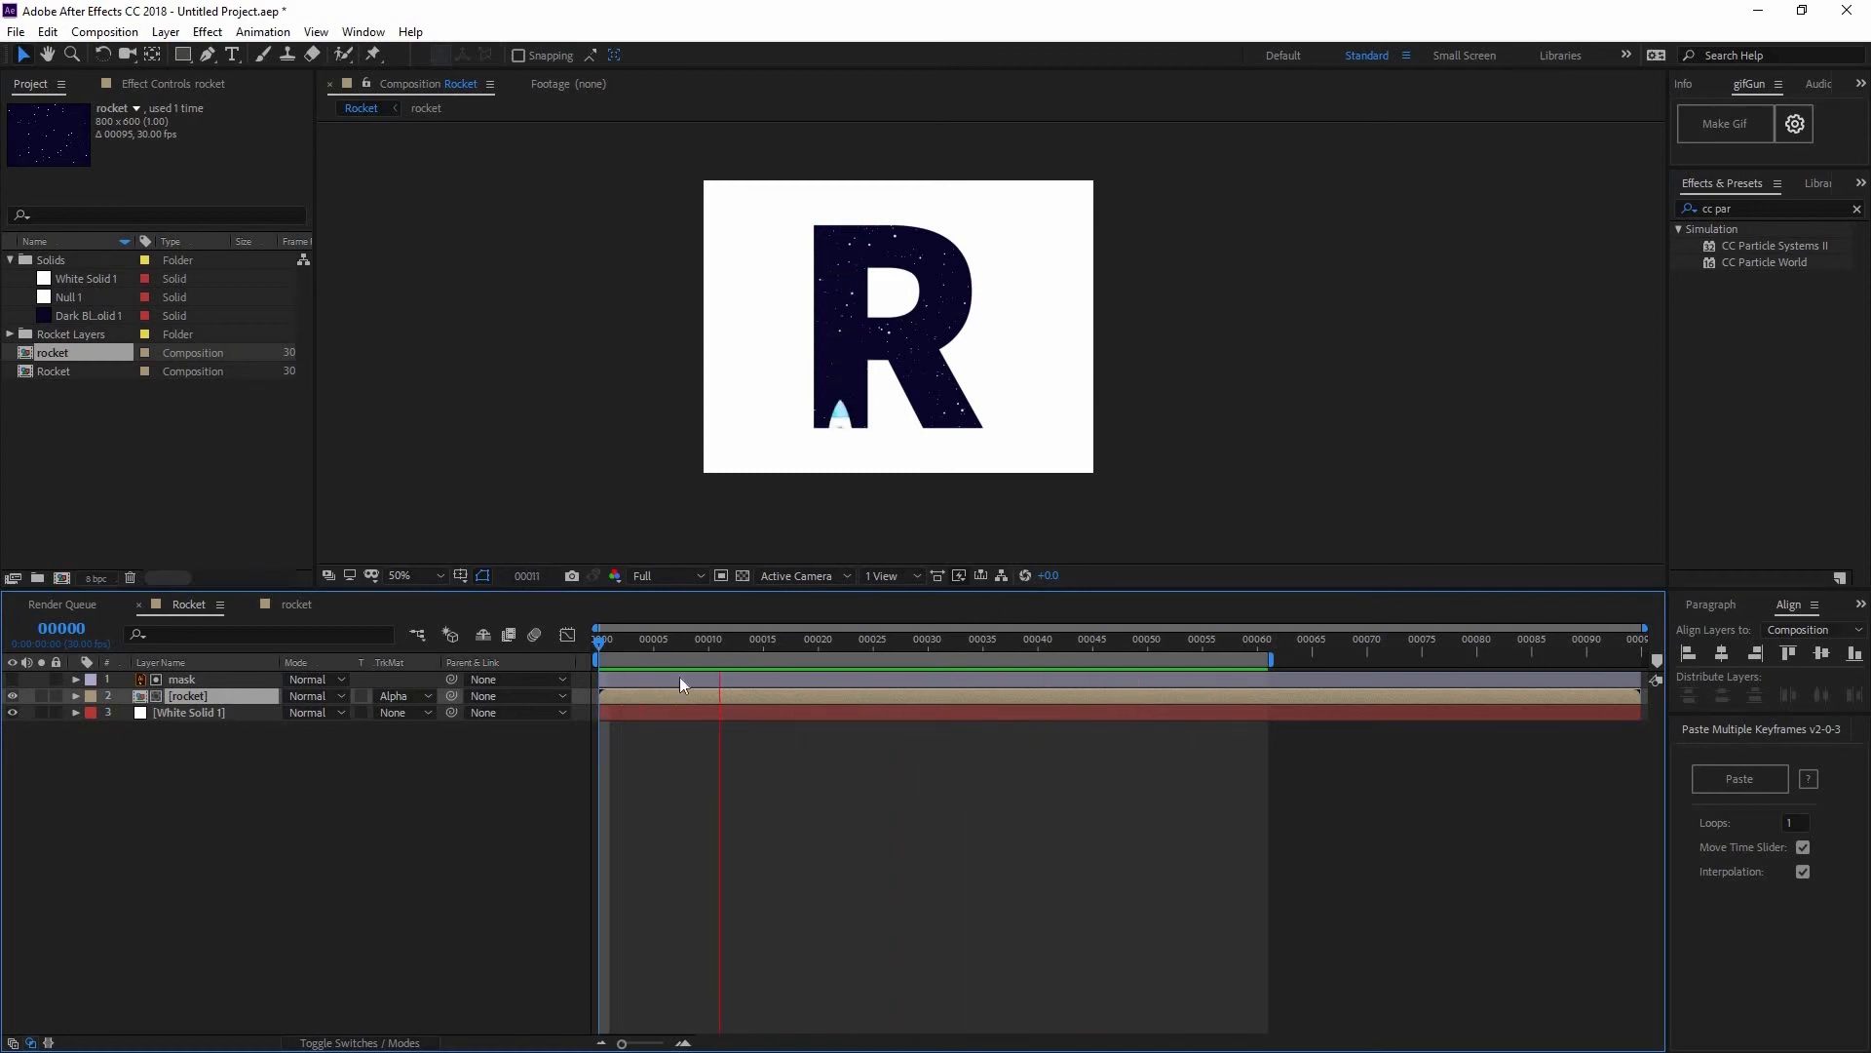
{"action": "left_click", "coordinate": [704, 638]}
{"action": "left_click_drag", "start_coordinate": [969, 656], "coordinate": [821, 661]}
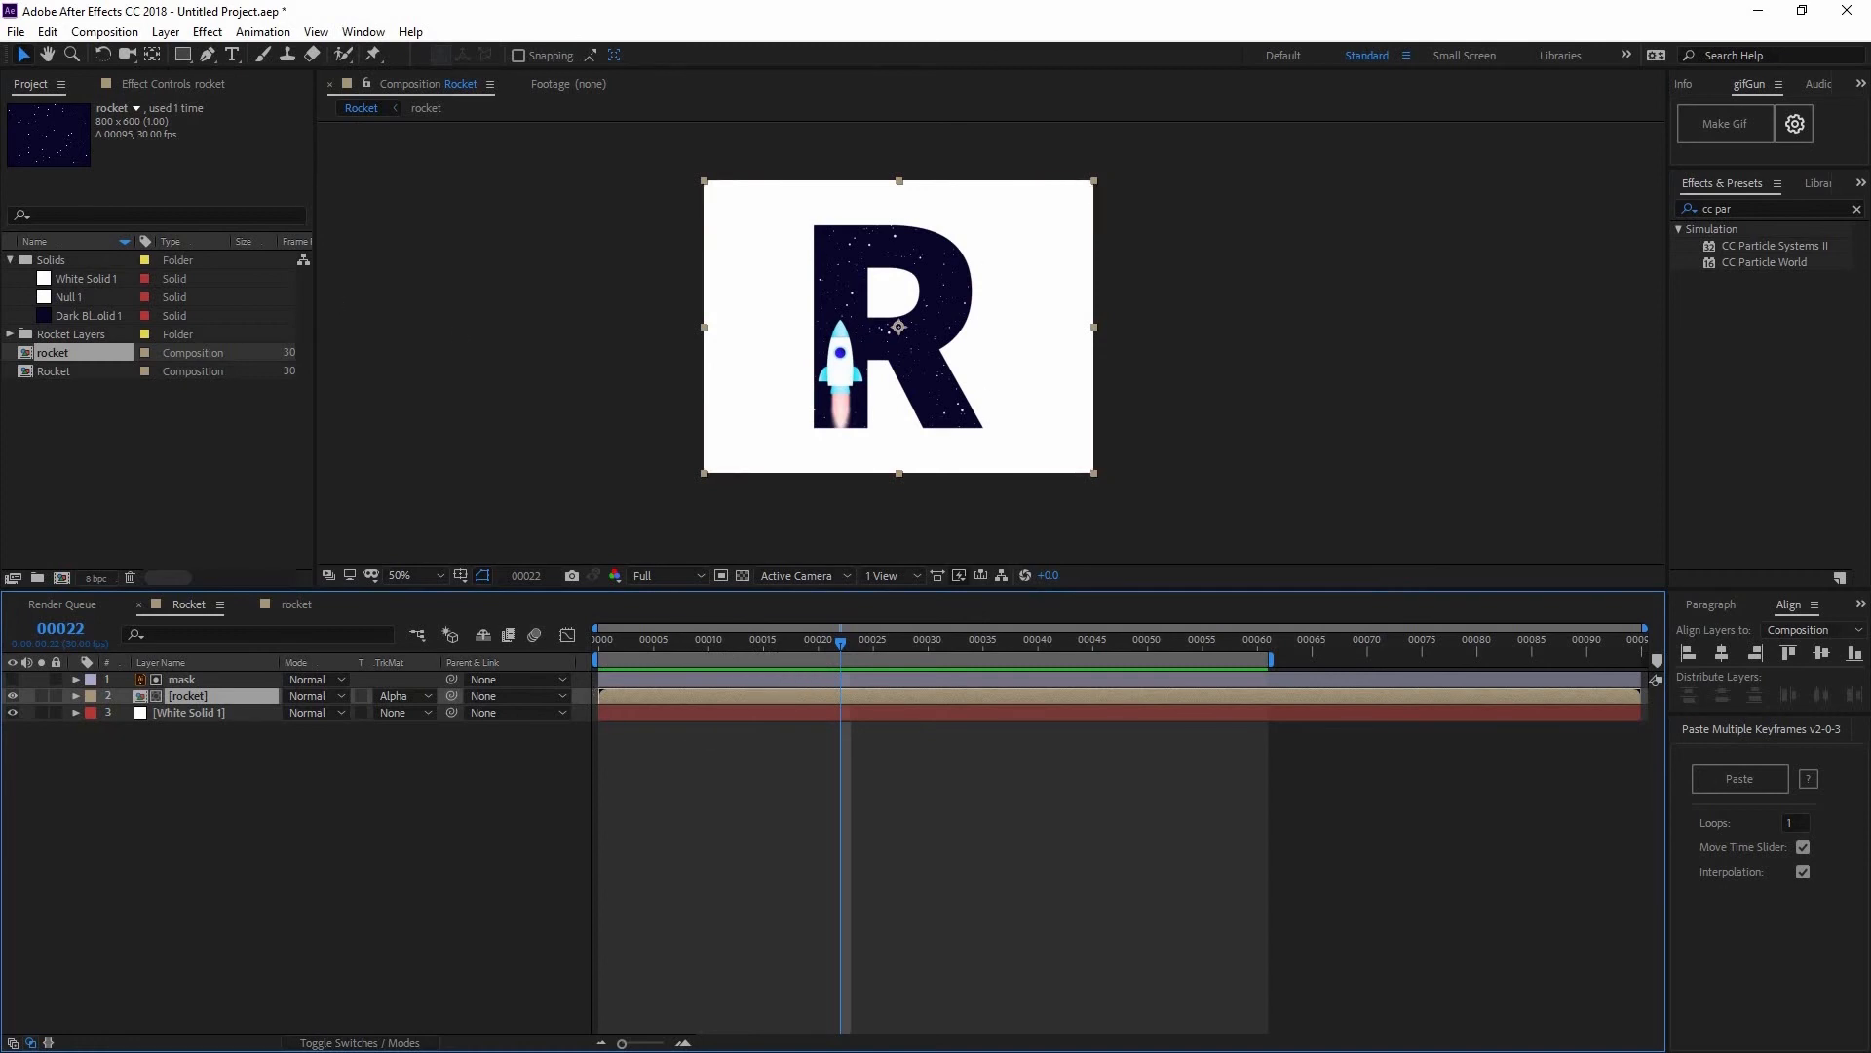
{"action": "left_click", "coordinate": [15, 31]}
{"action": "mouse_move", "coordinate": [292, 347]}
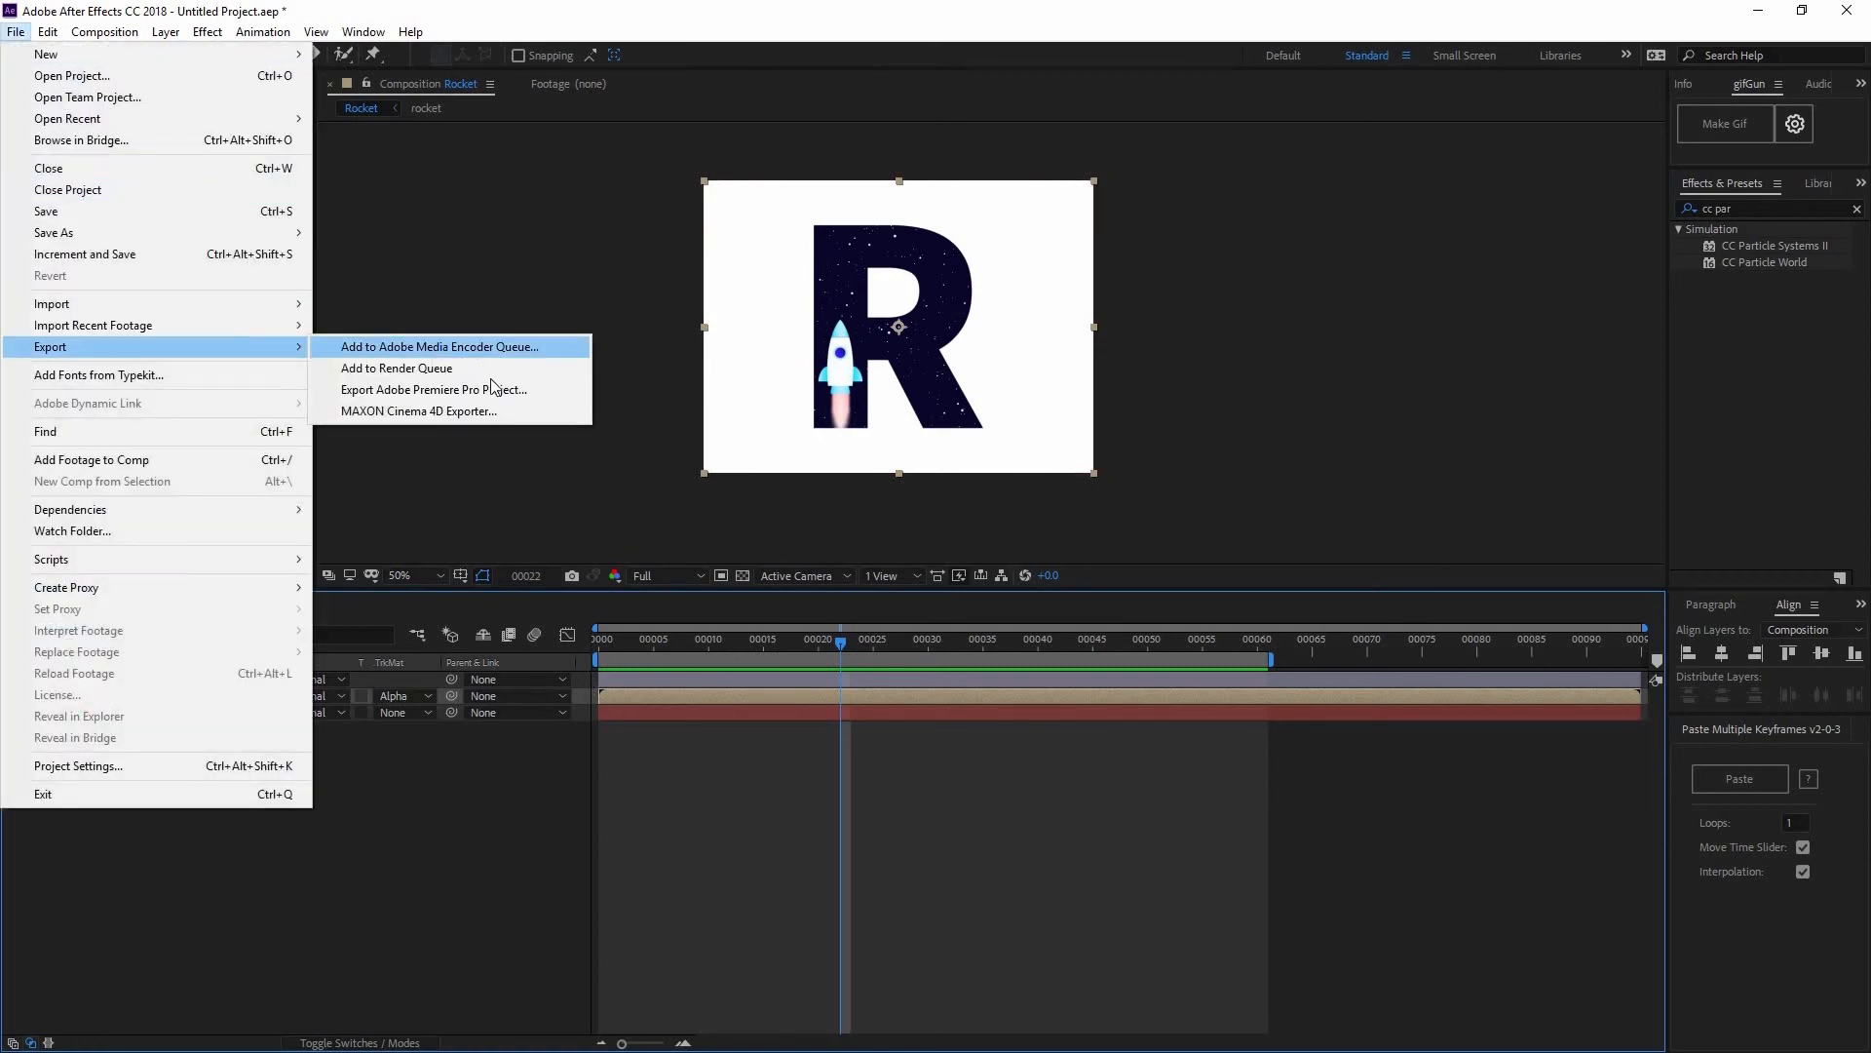
{"action": "left_click", "coordinate": [688, 727]}
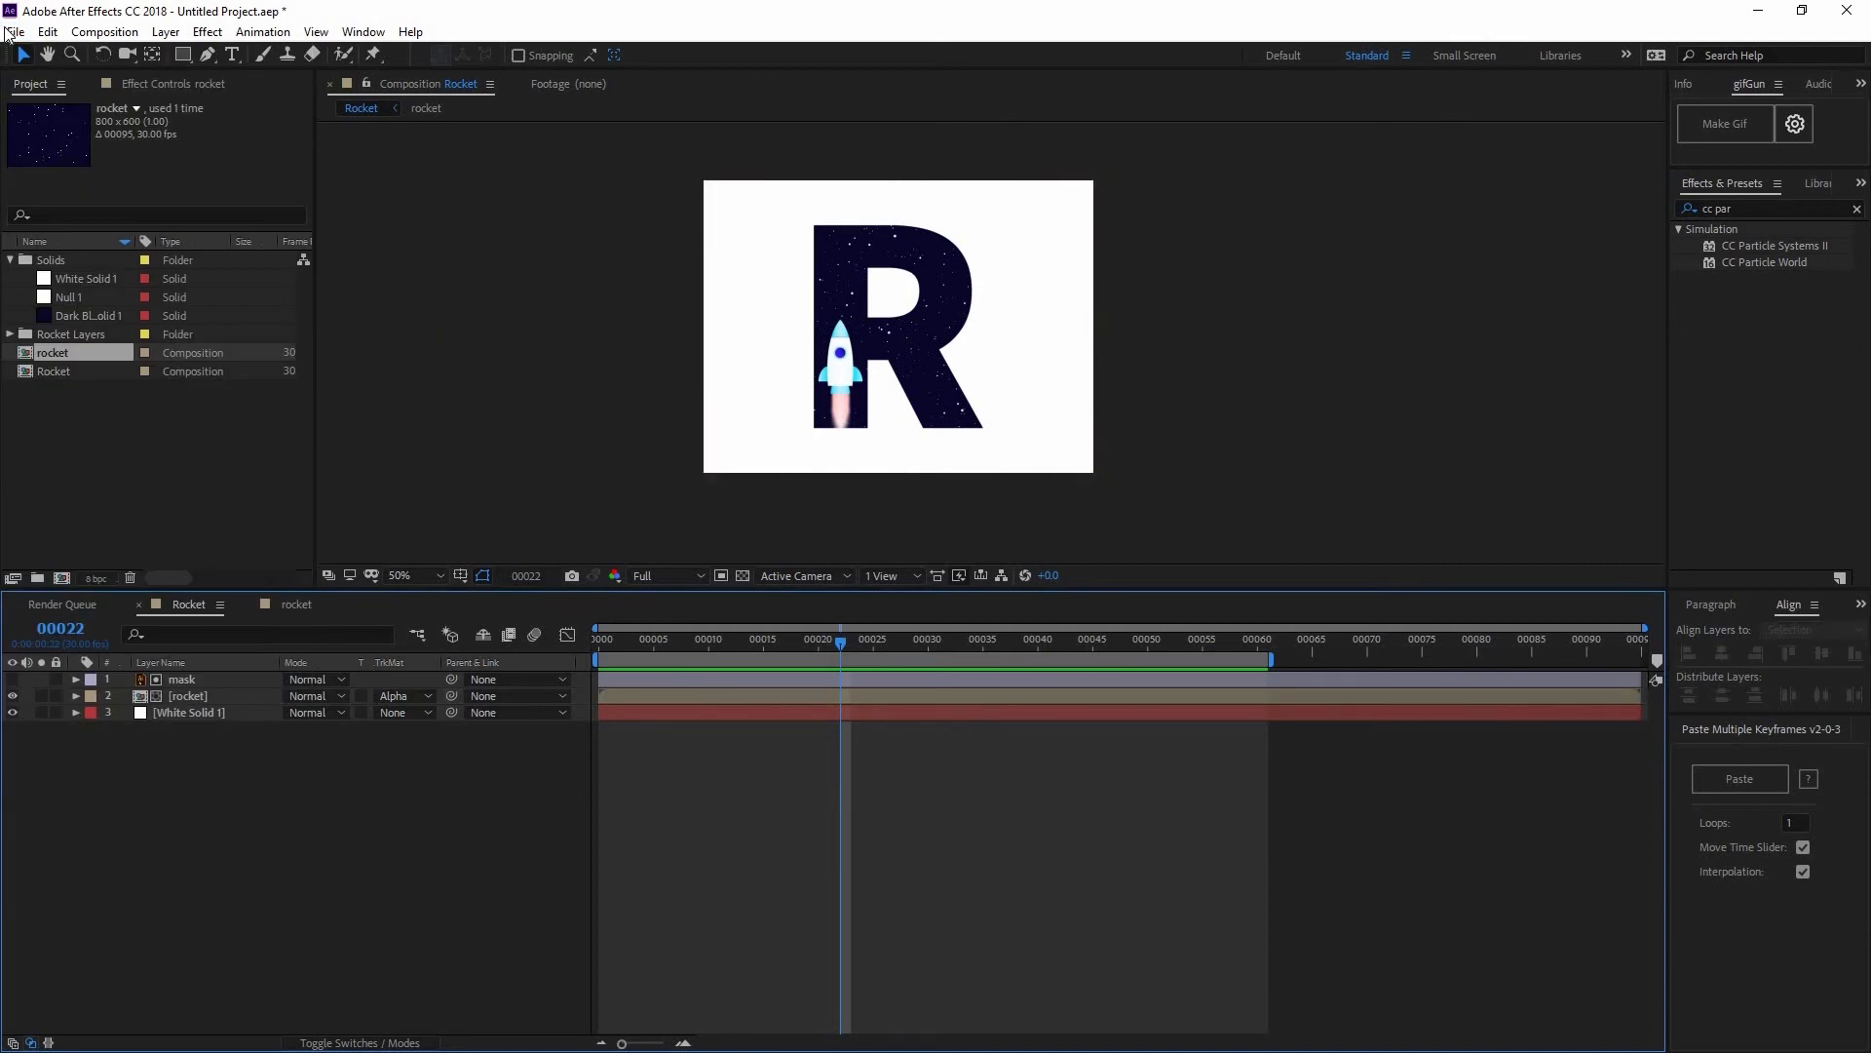
- Add the Rocket composition to the Render Queue and set its output format to QuickTime
{"action": "key", "text": "alt+f"}
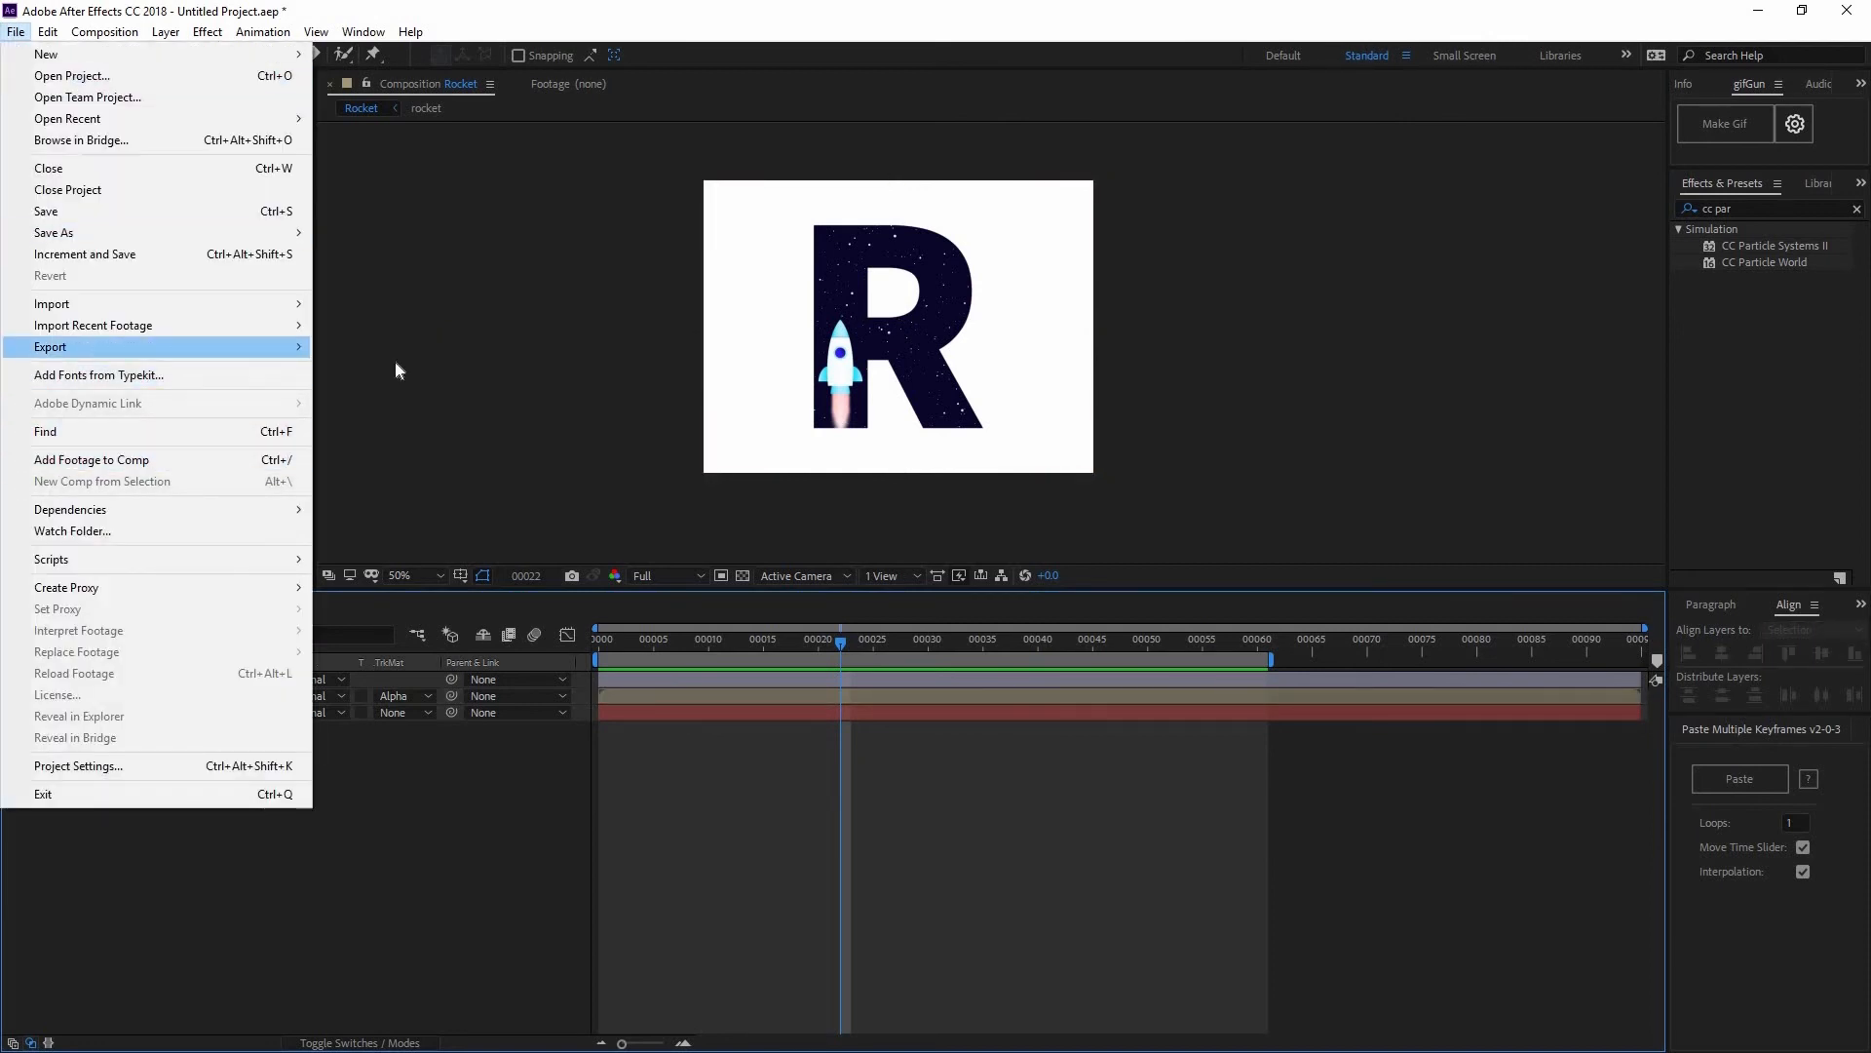
{"action": "mouse_move", "coordinate": [224, 347]}
{"action": "left_click", "coordinate": [421, 369]}
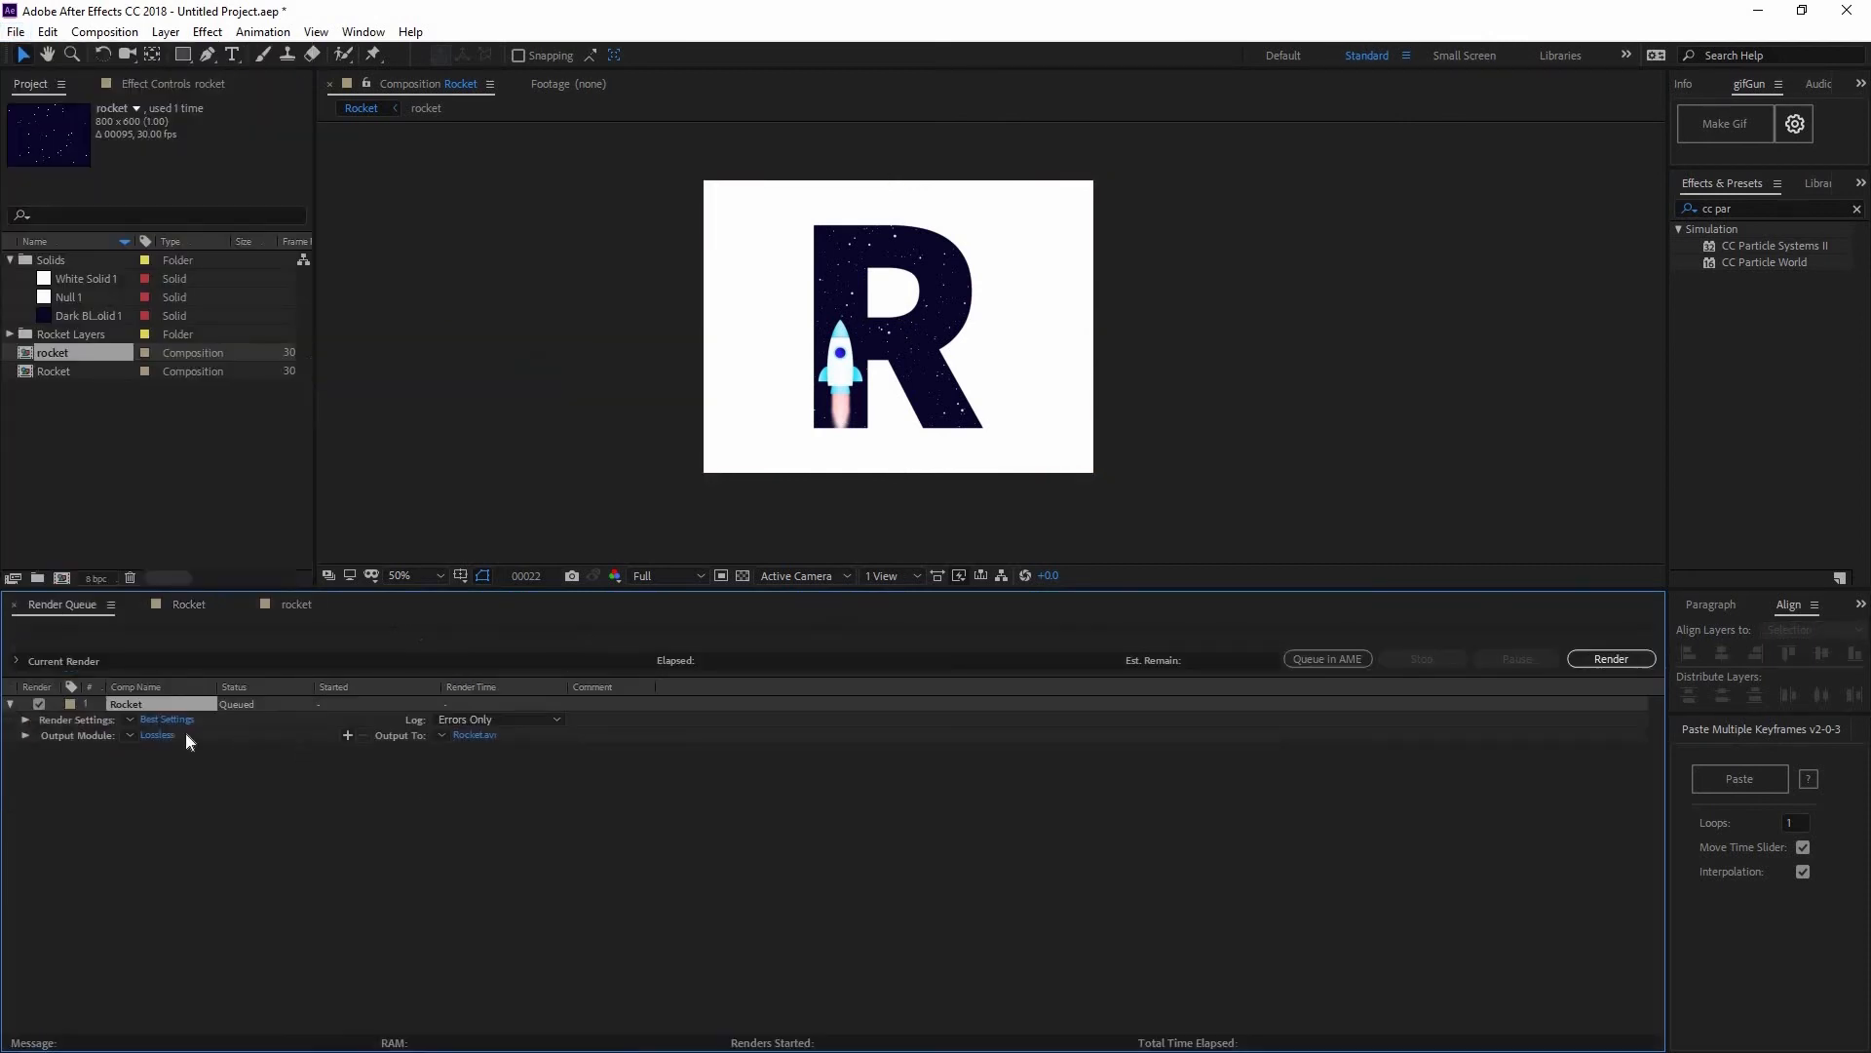
{"action": "left_click", "coordinate": [474, 211]}
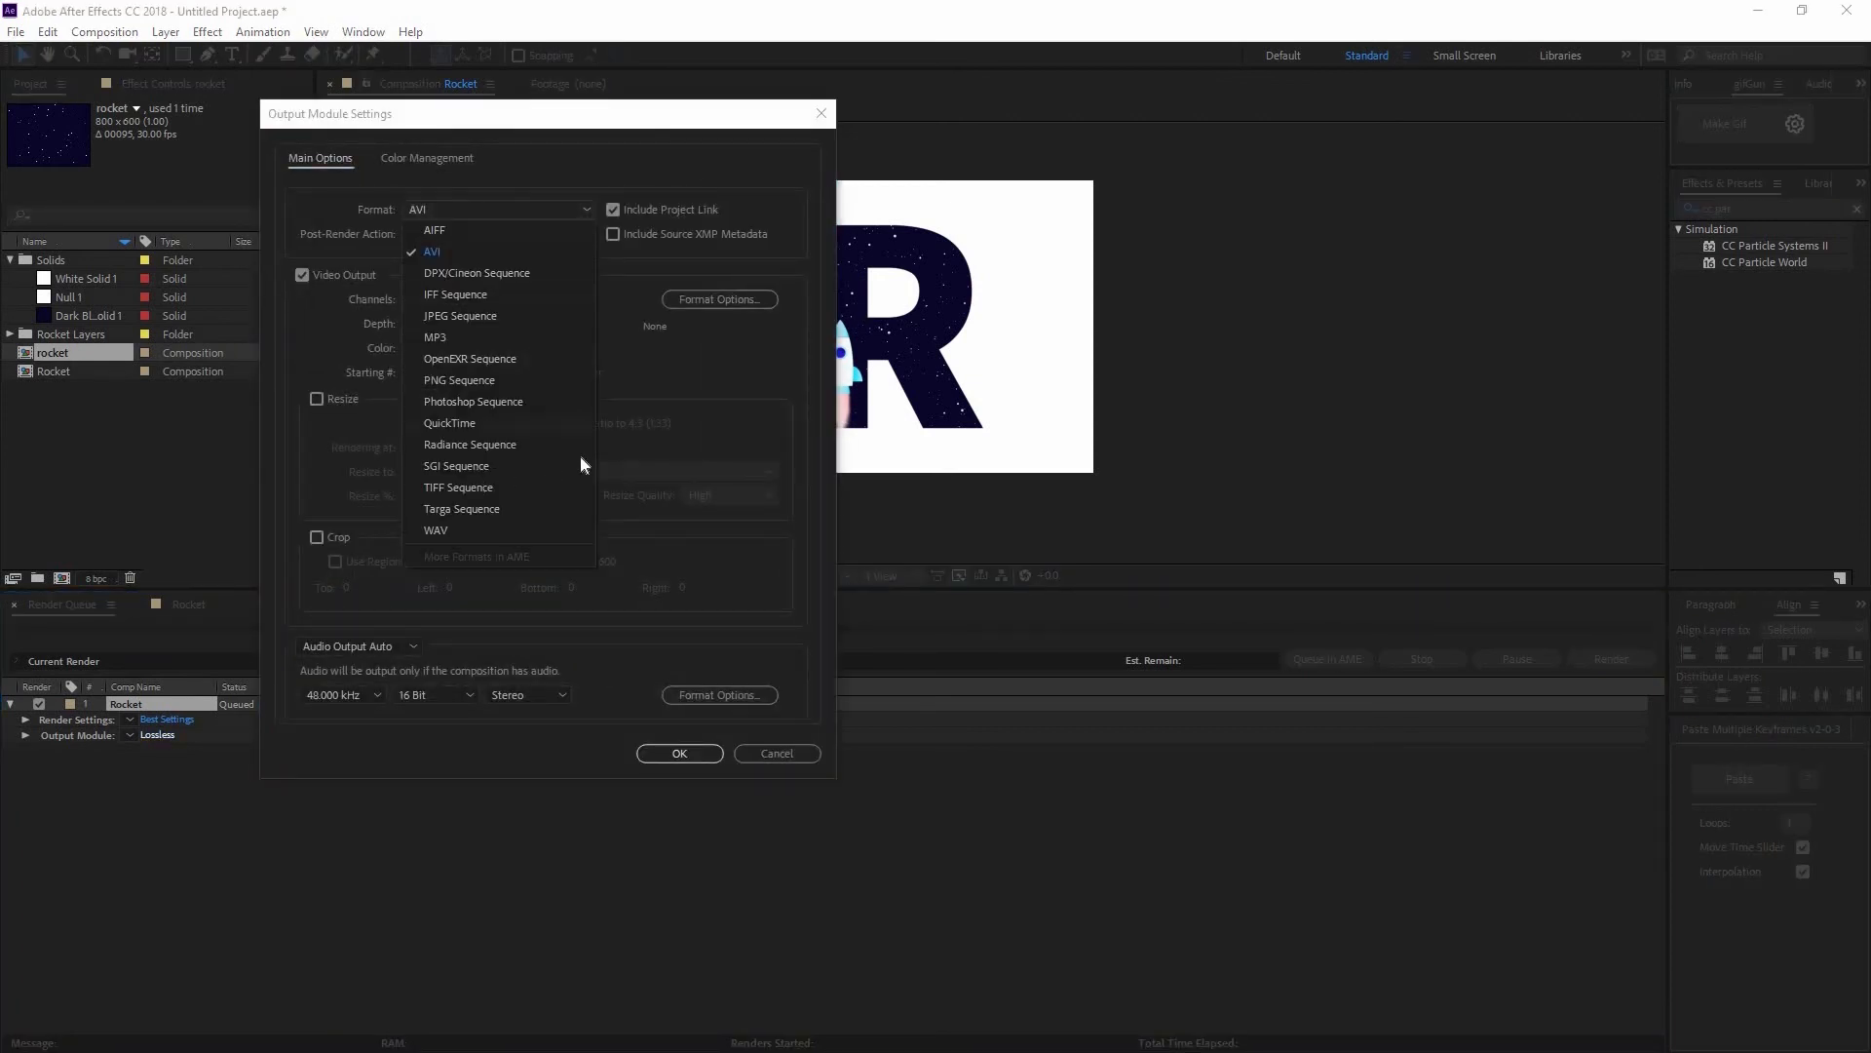
{"action": "left_click", "coordinate": [464, 425]}
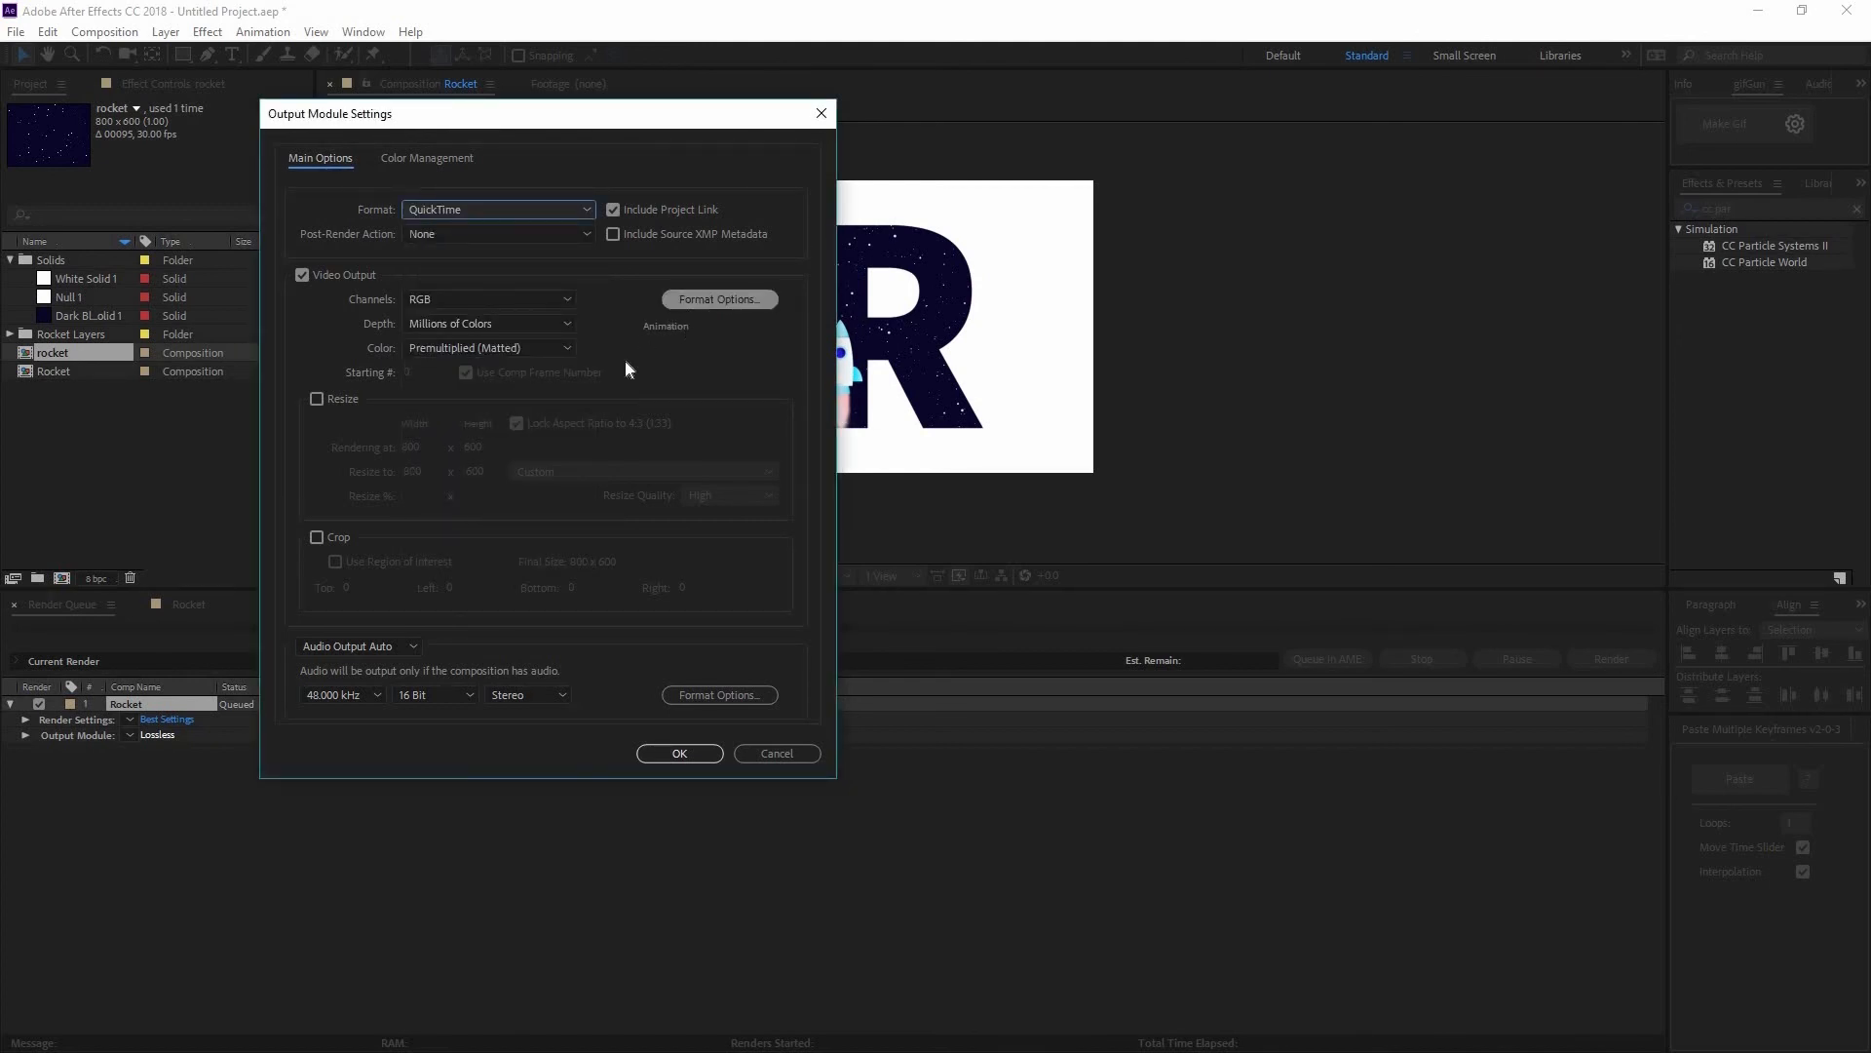
{"action": "left_click", "coordinate": [645, 758]}
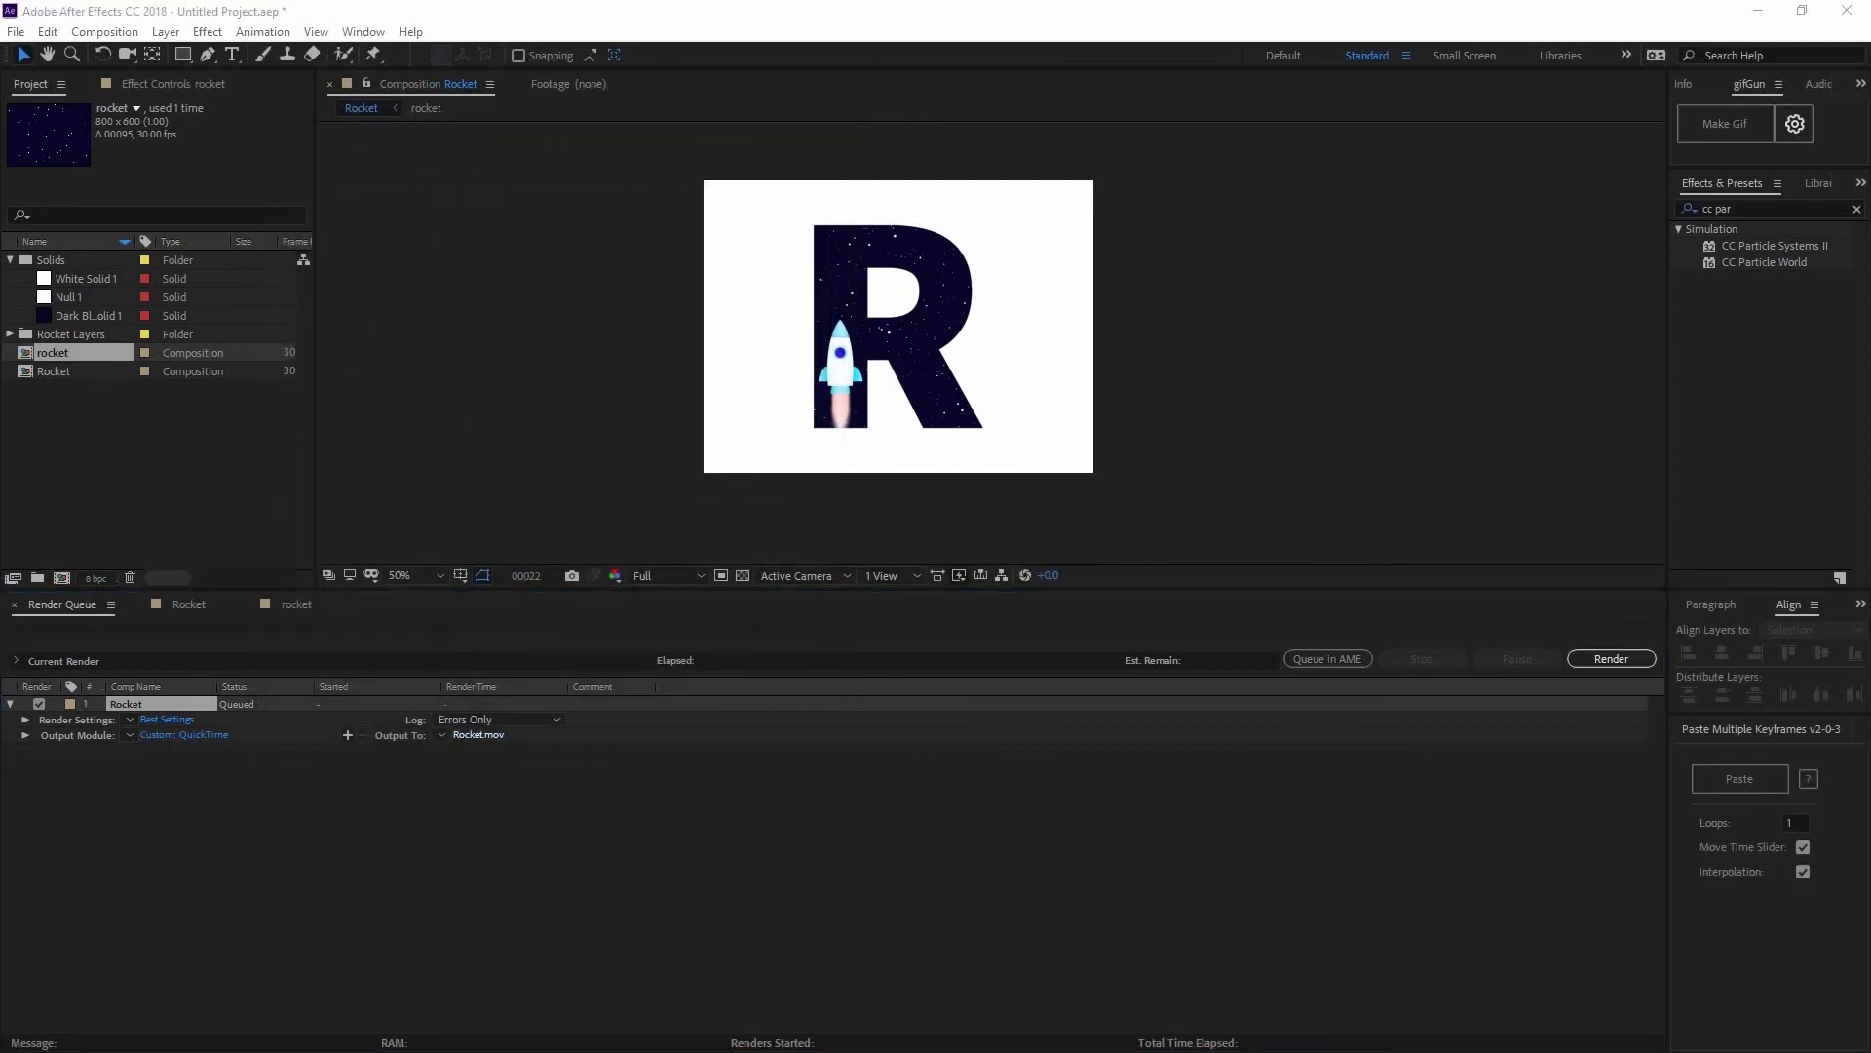
- Set the output file to Rocket.mov in the Tutorials\Rocket folder and render the composition
{"action": "left_click", "coordinate": [478, 735]}
{"action": "left_click", "coordinate": [757, 589]}
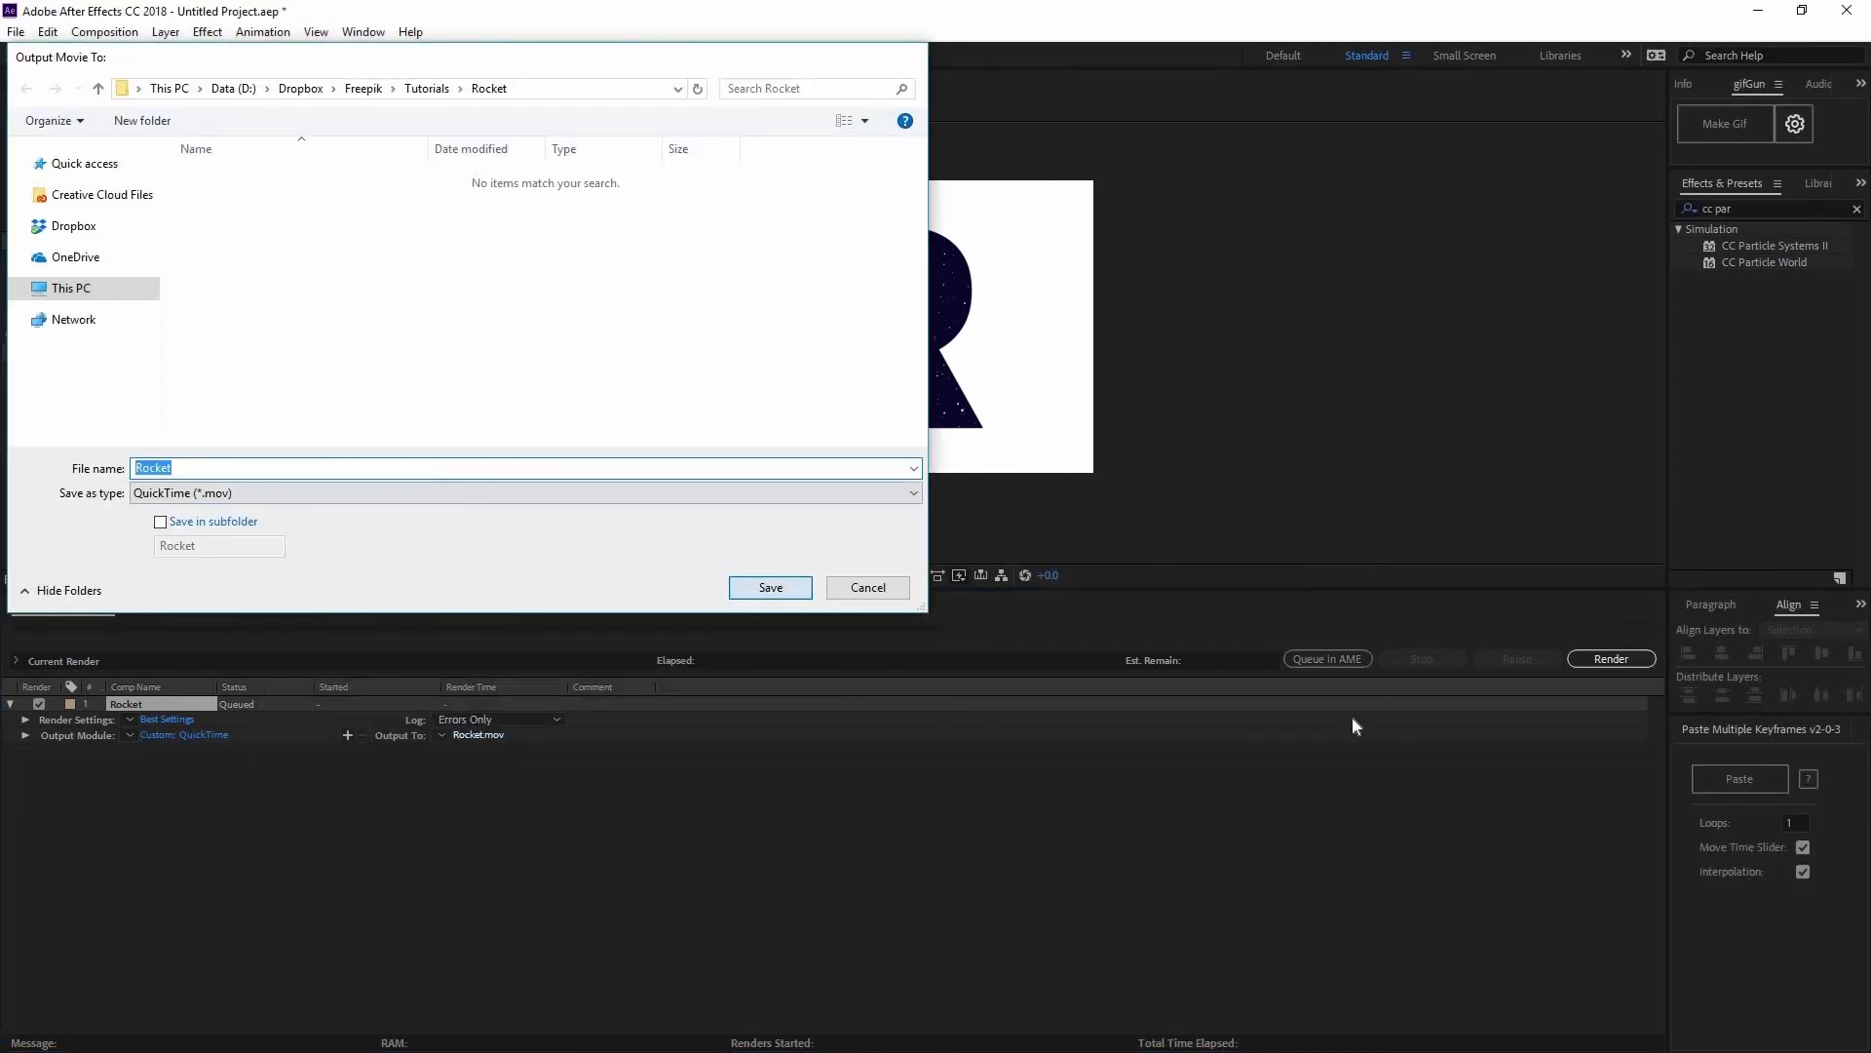
{"action": "left_click", "coordinate": [1611, 658]}
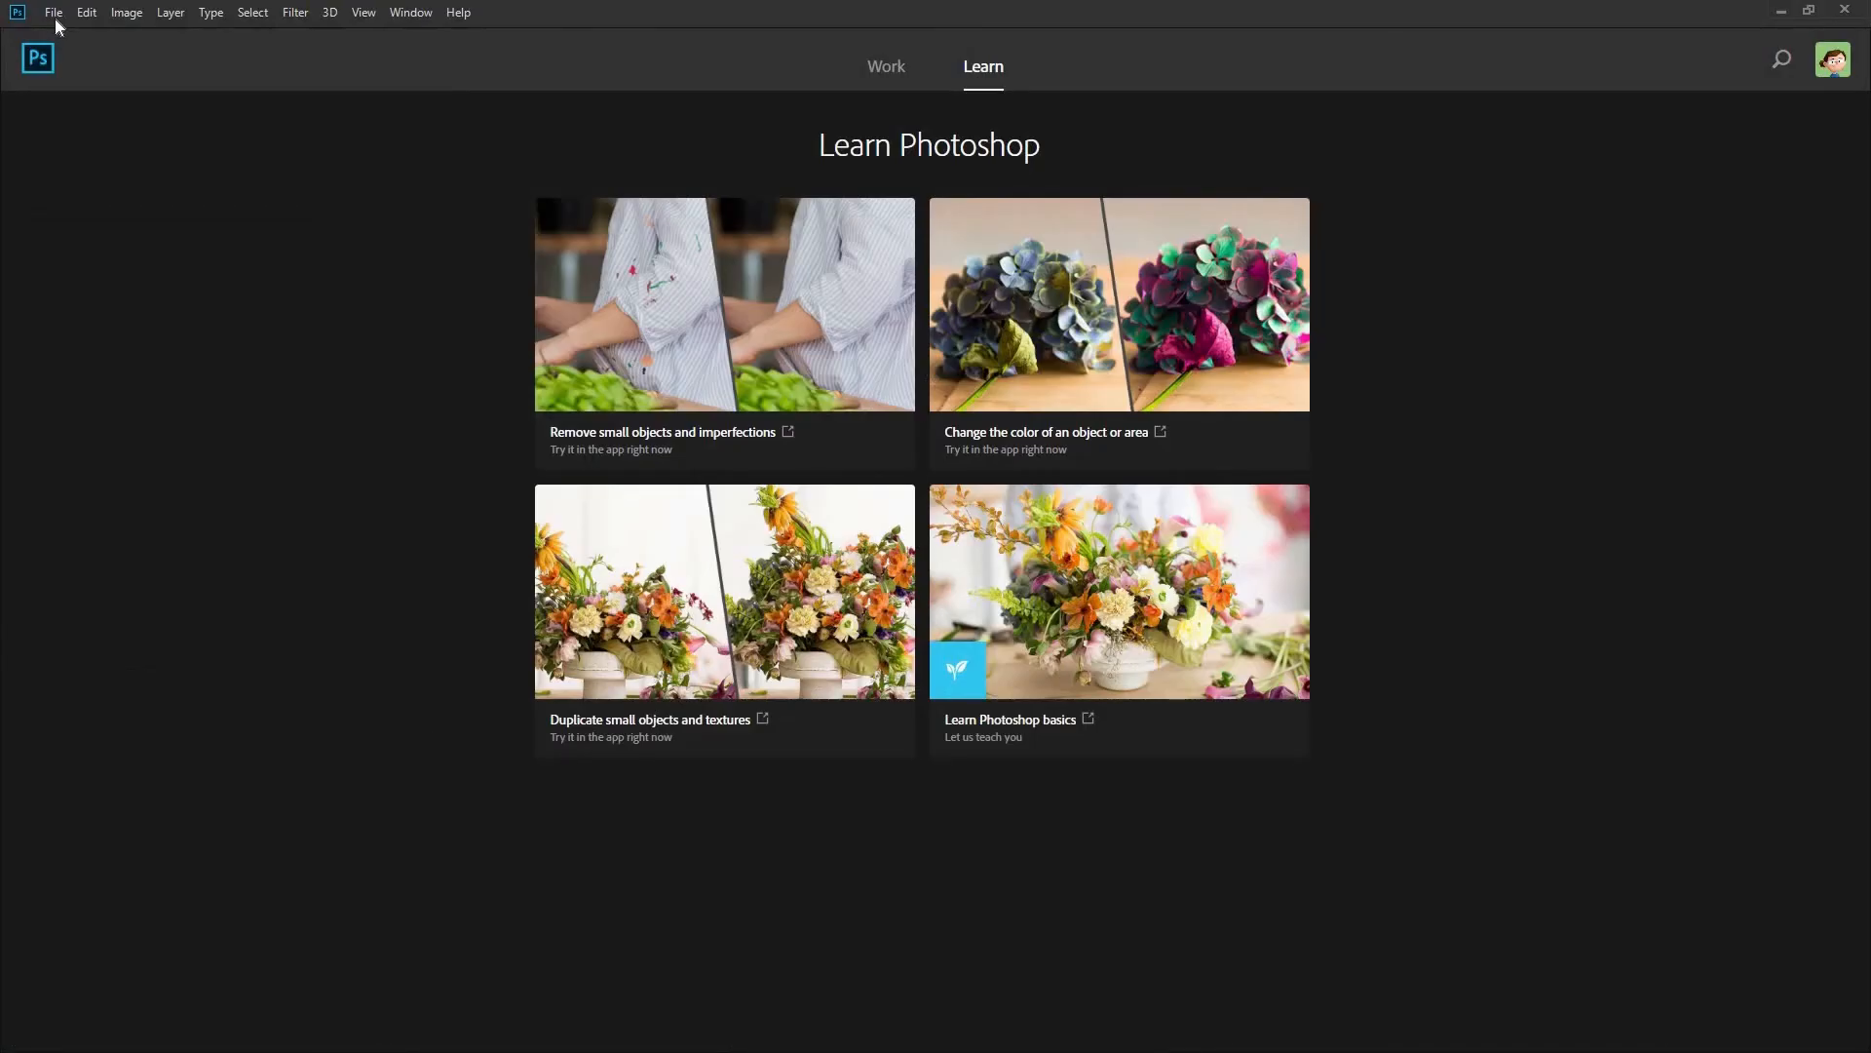
- In Photoshop, import the rendered Rocket video's frames as layers
{"action": "left_click", "coordinate": [53, 13]}
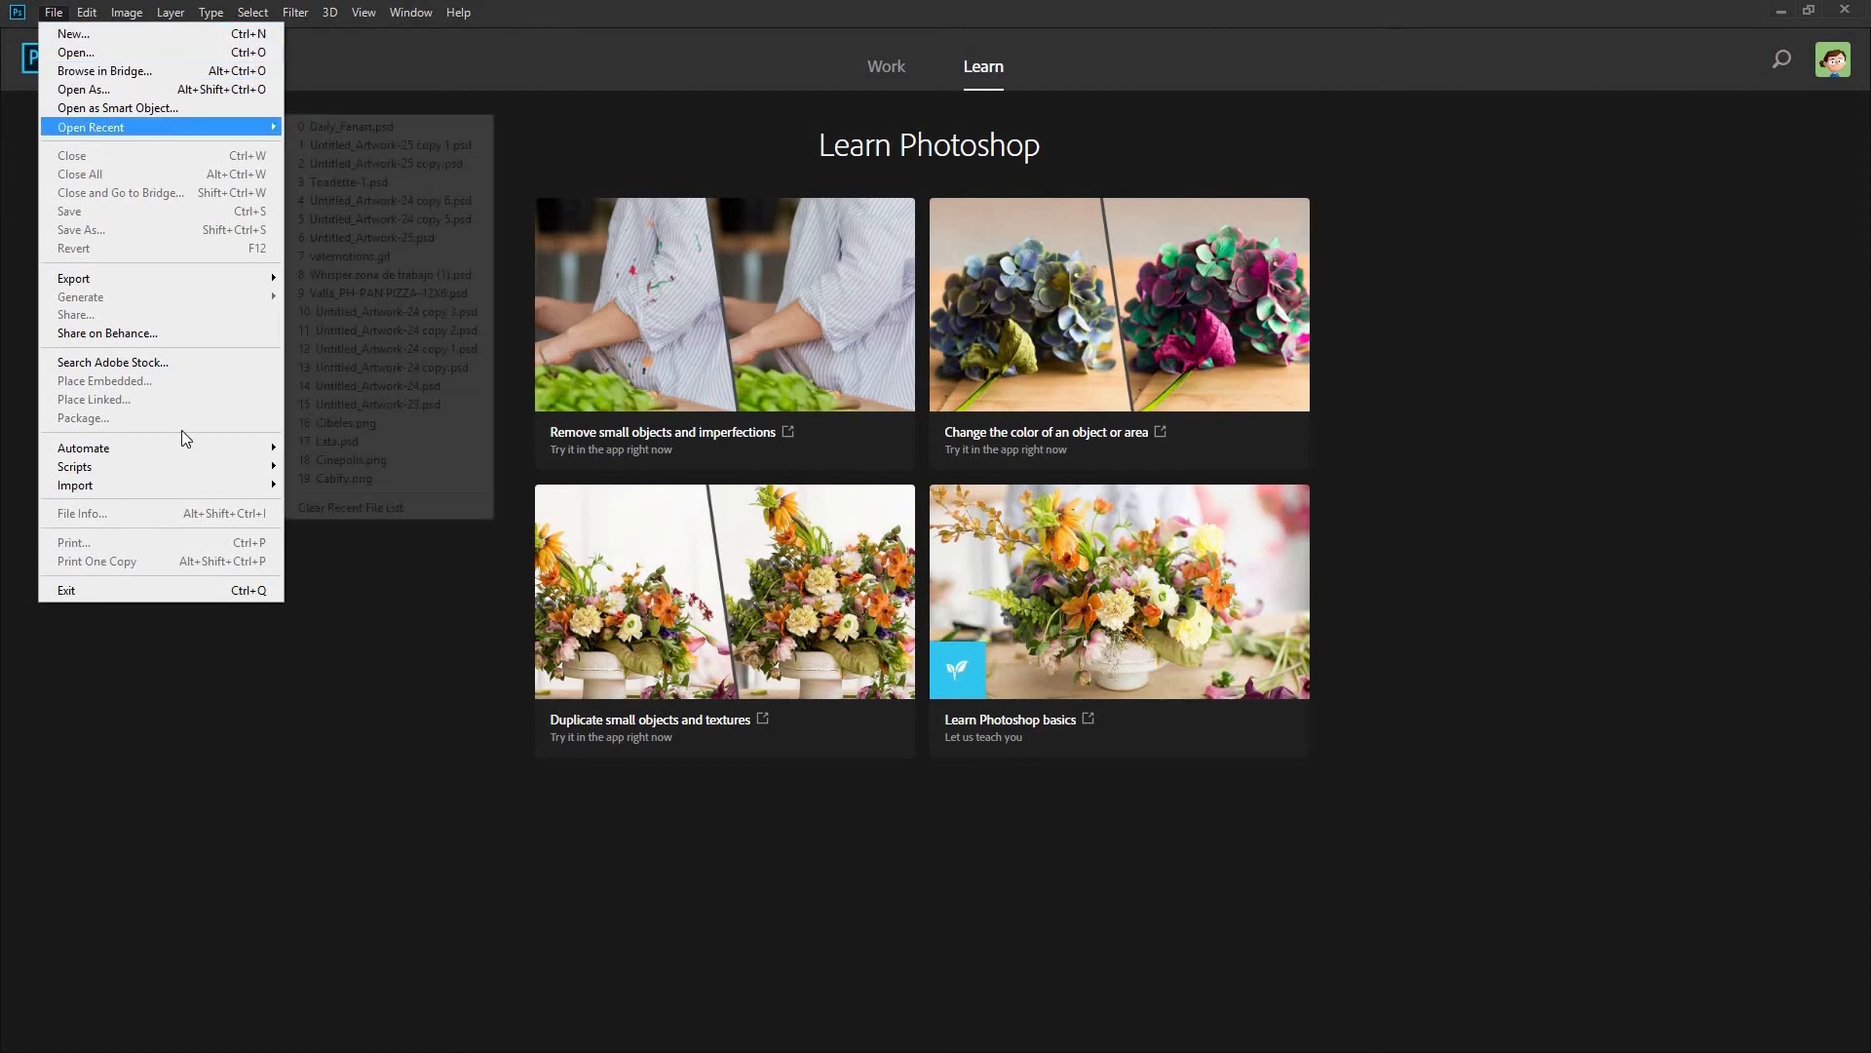
{"action": "mouse_move", "coordinate": [252, 487]}
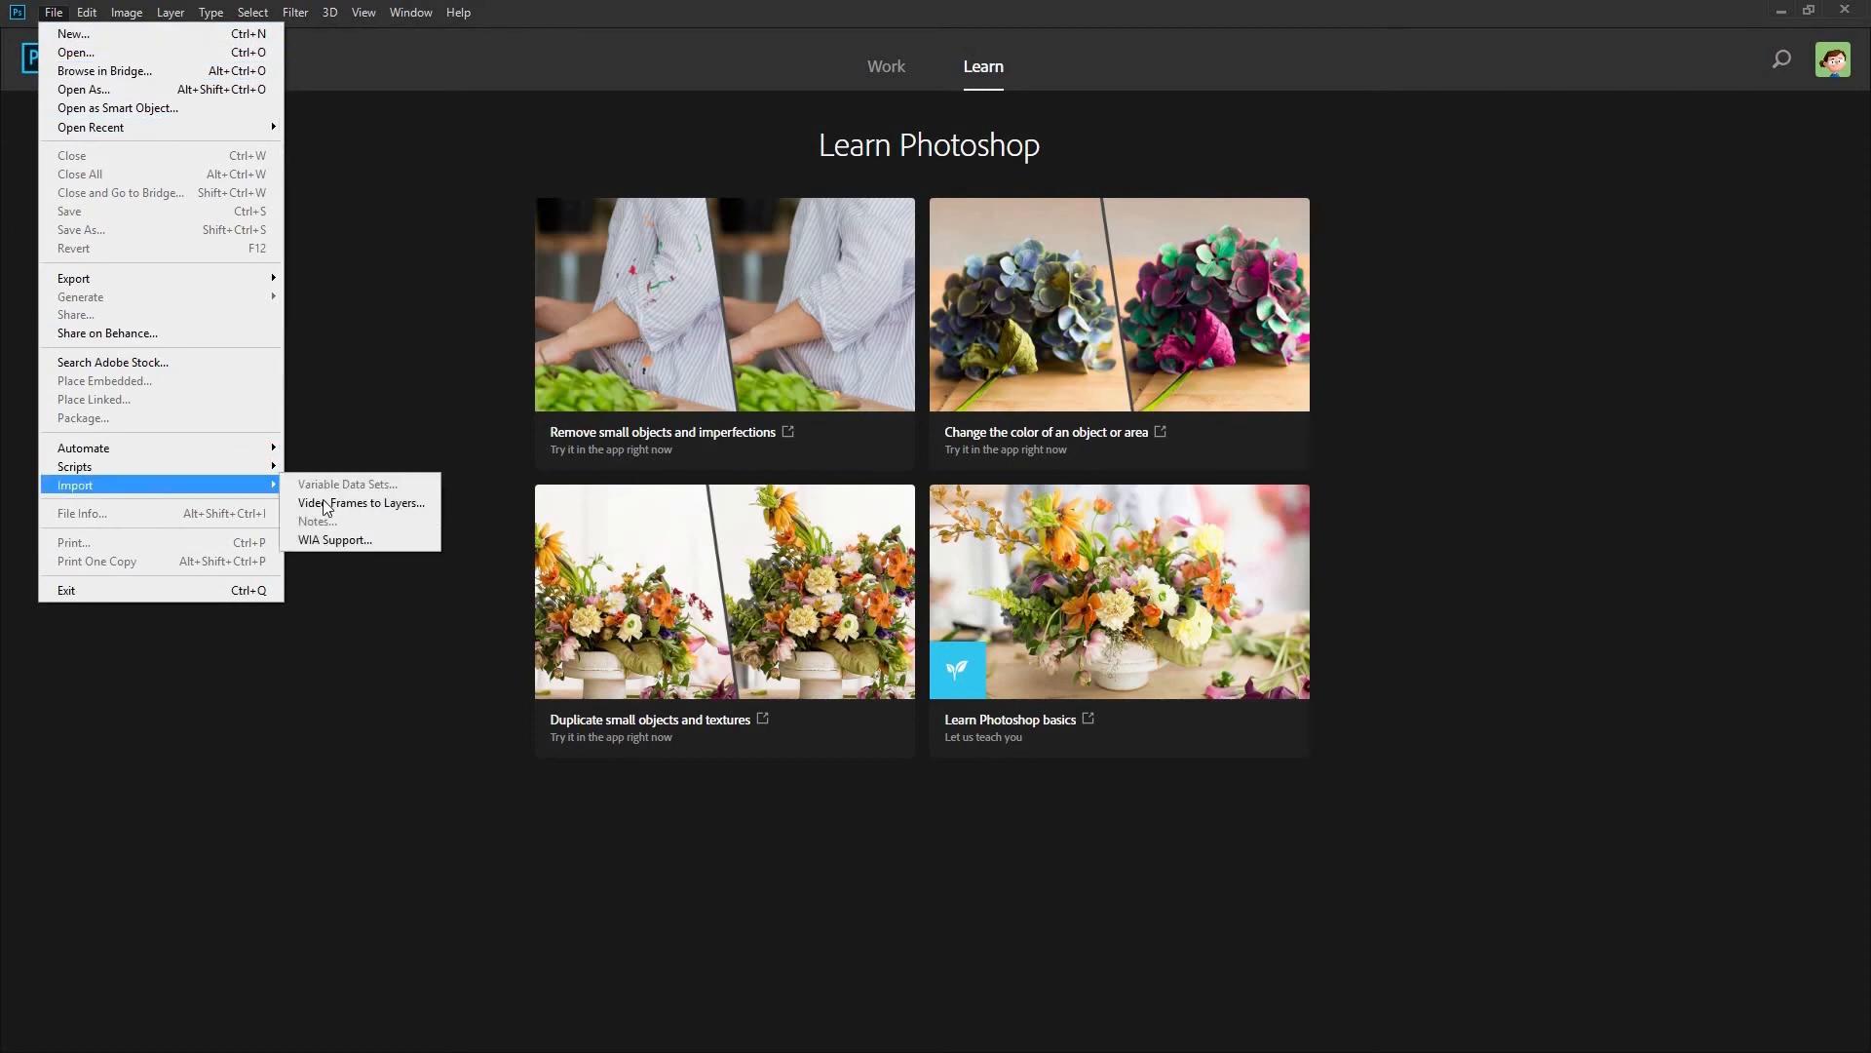
{"action": "left_click", "coordinate": [373, 503]}
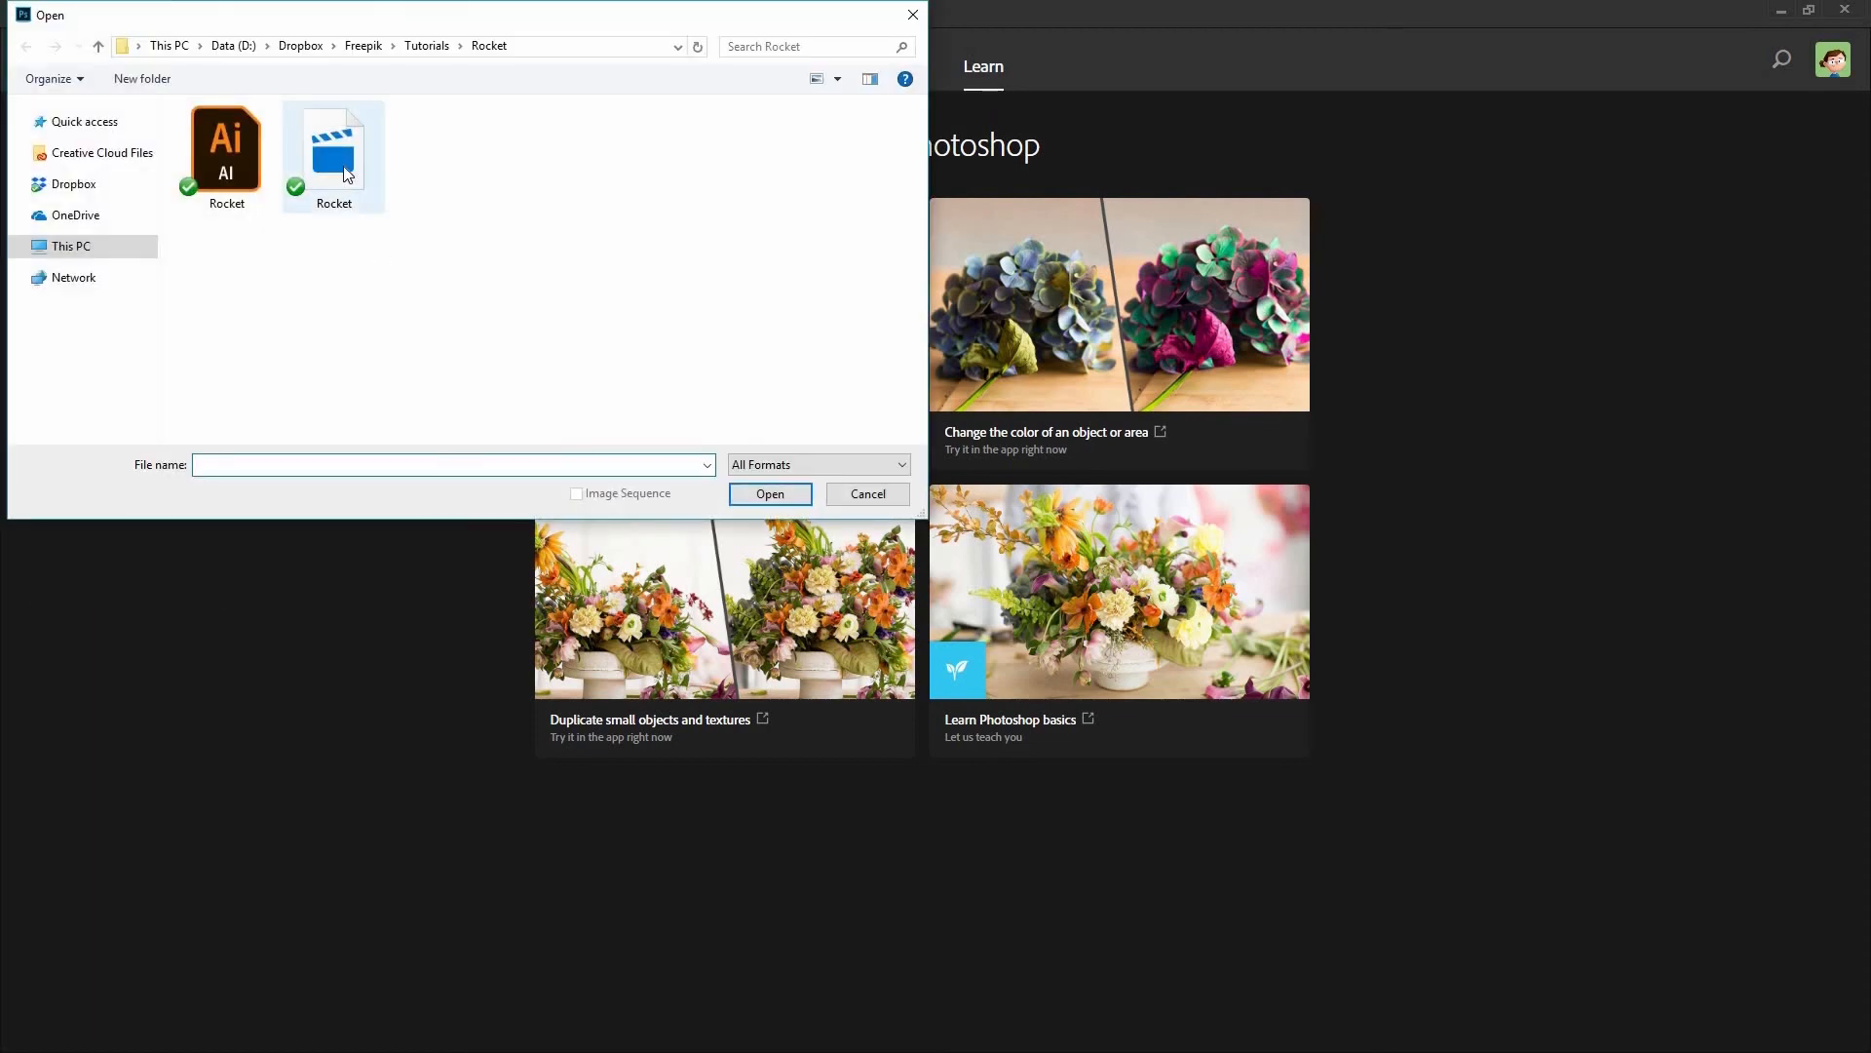
{"action": "double_click", "coordinate": [345, 173]}
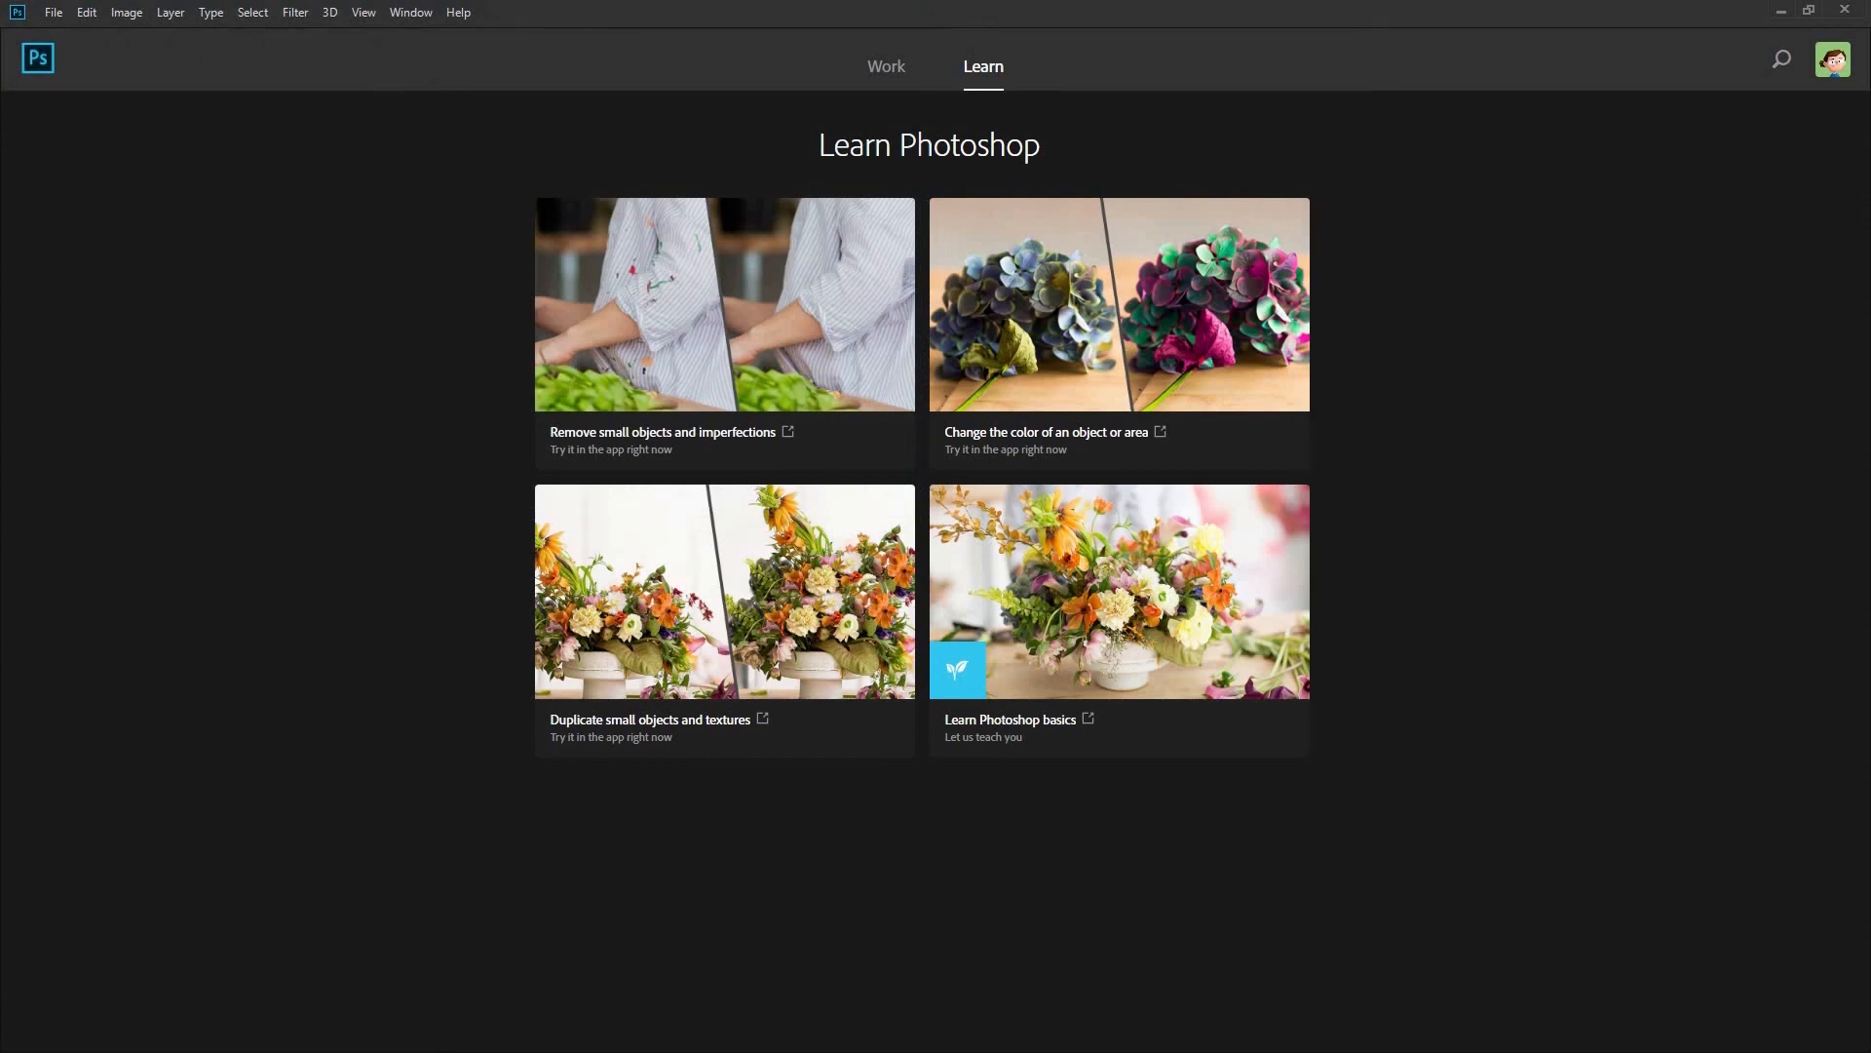
{"action": "left_click", "coordinate": [1052, 294]}
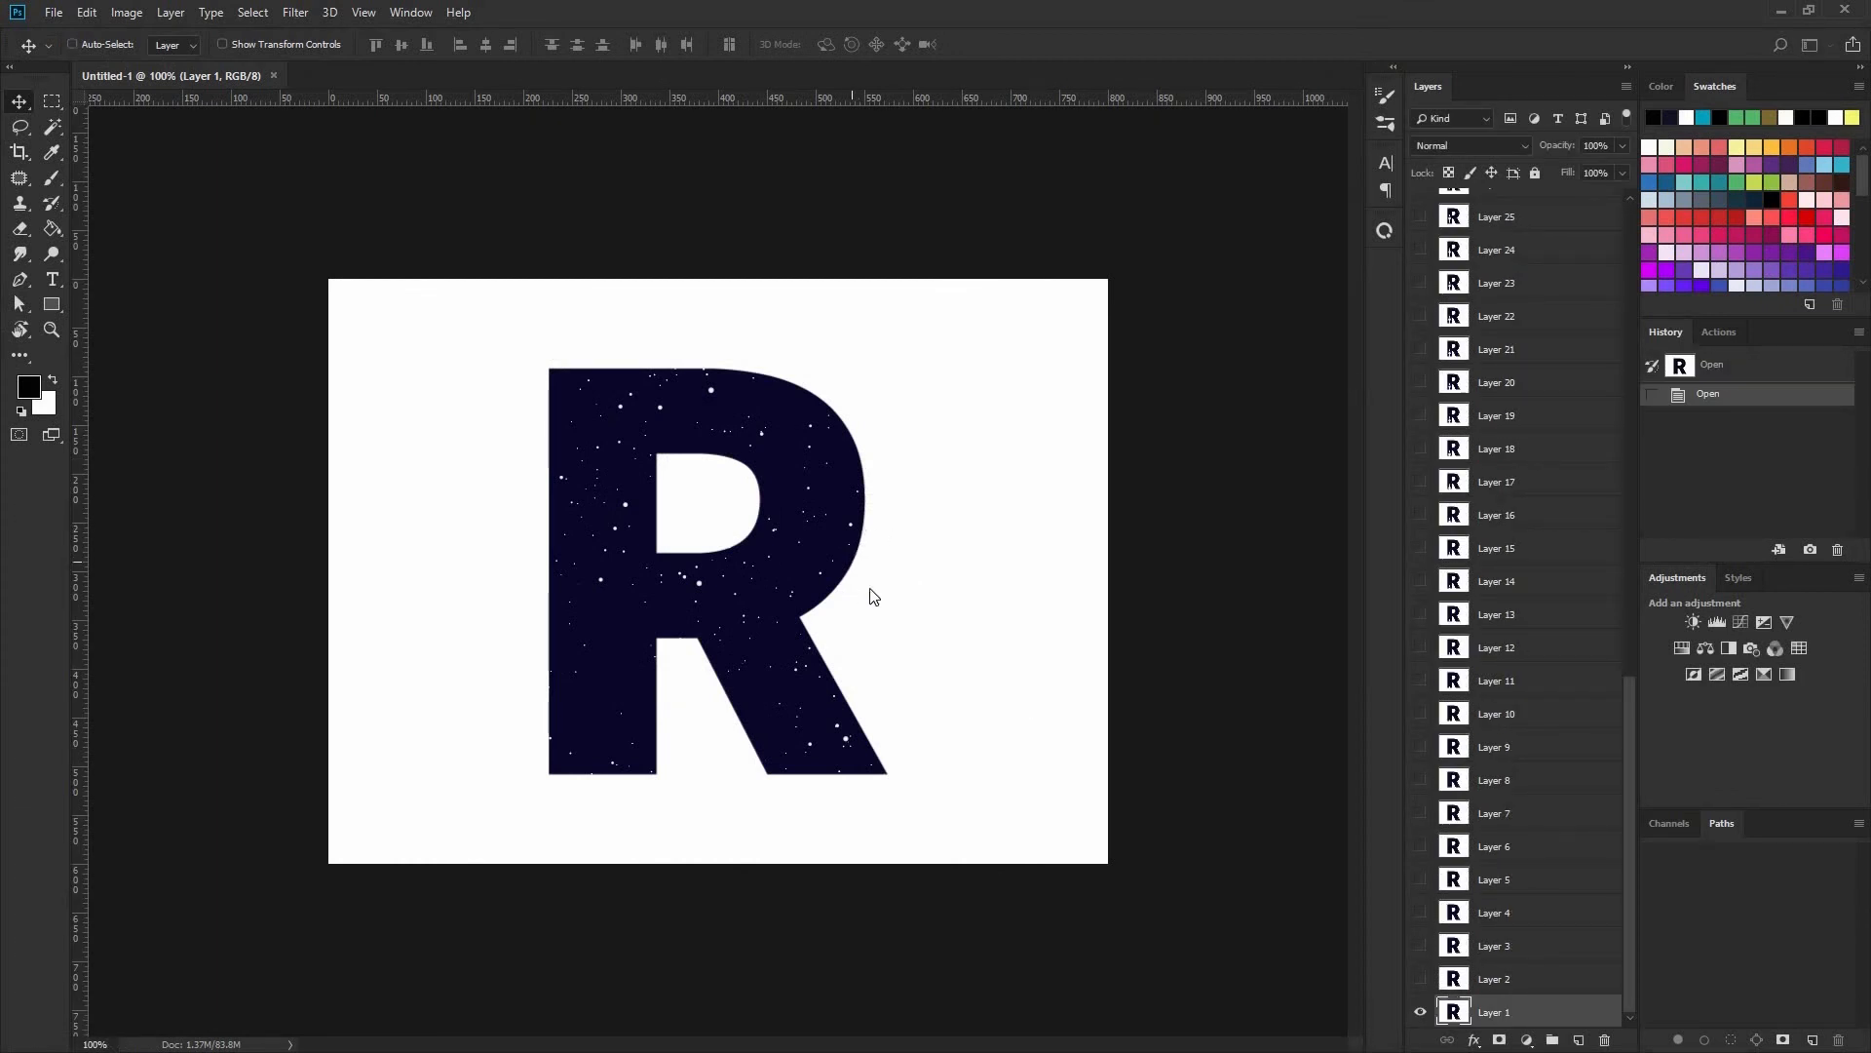
- Open Save for Web (Legacy) for the imported frames, apply the GIF 128 Dithered preset and preview the animation
{"action": "left_click", "coordinate": [56, 18]}
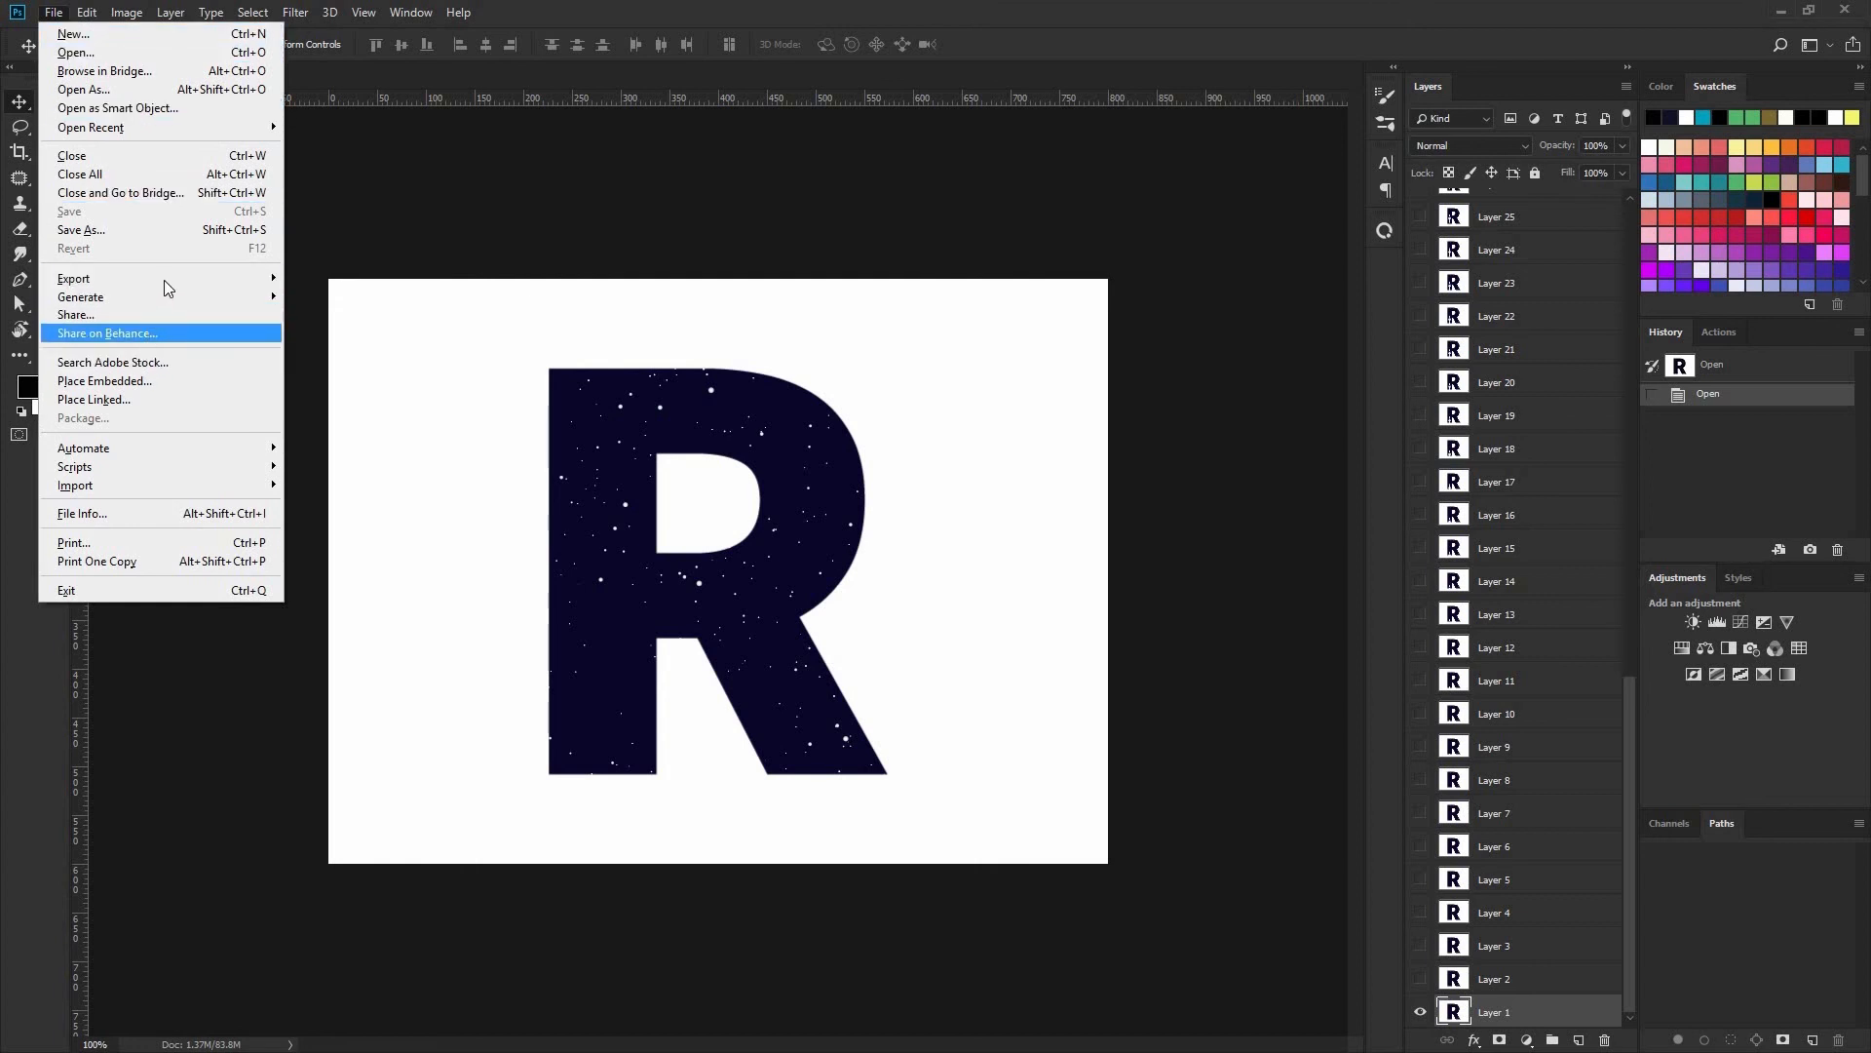
{"action": "mouse_move", "coordinate": [214, 282]}
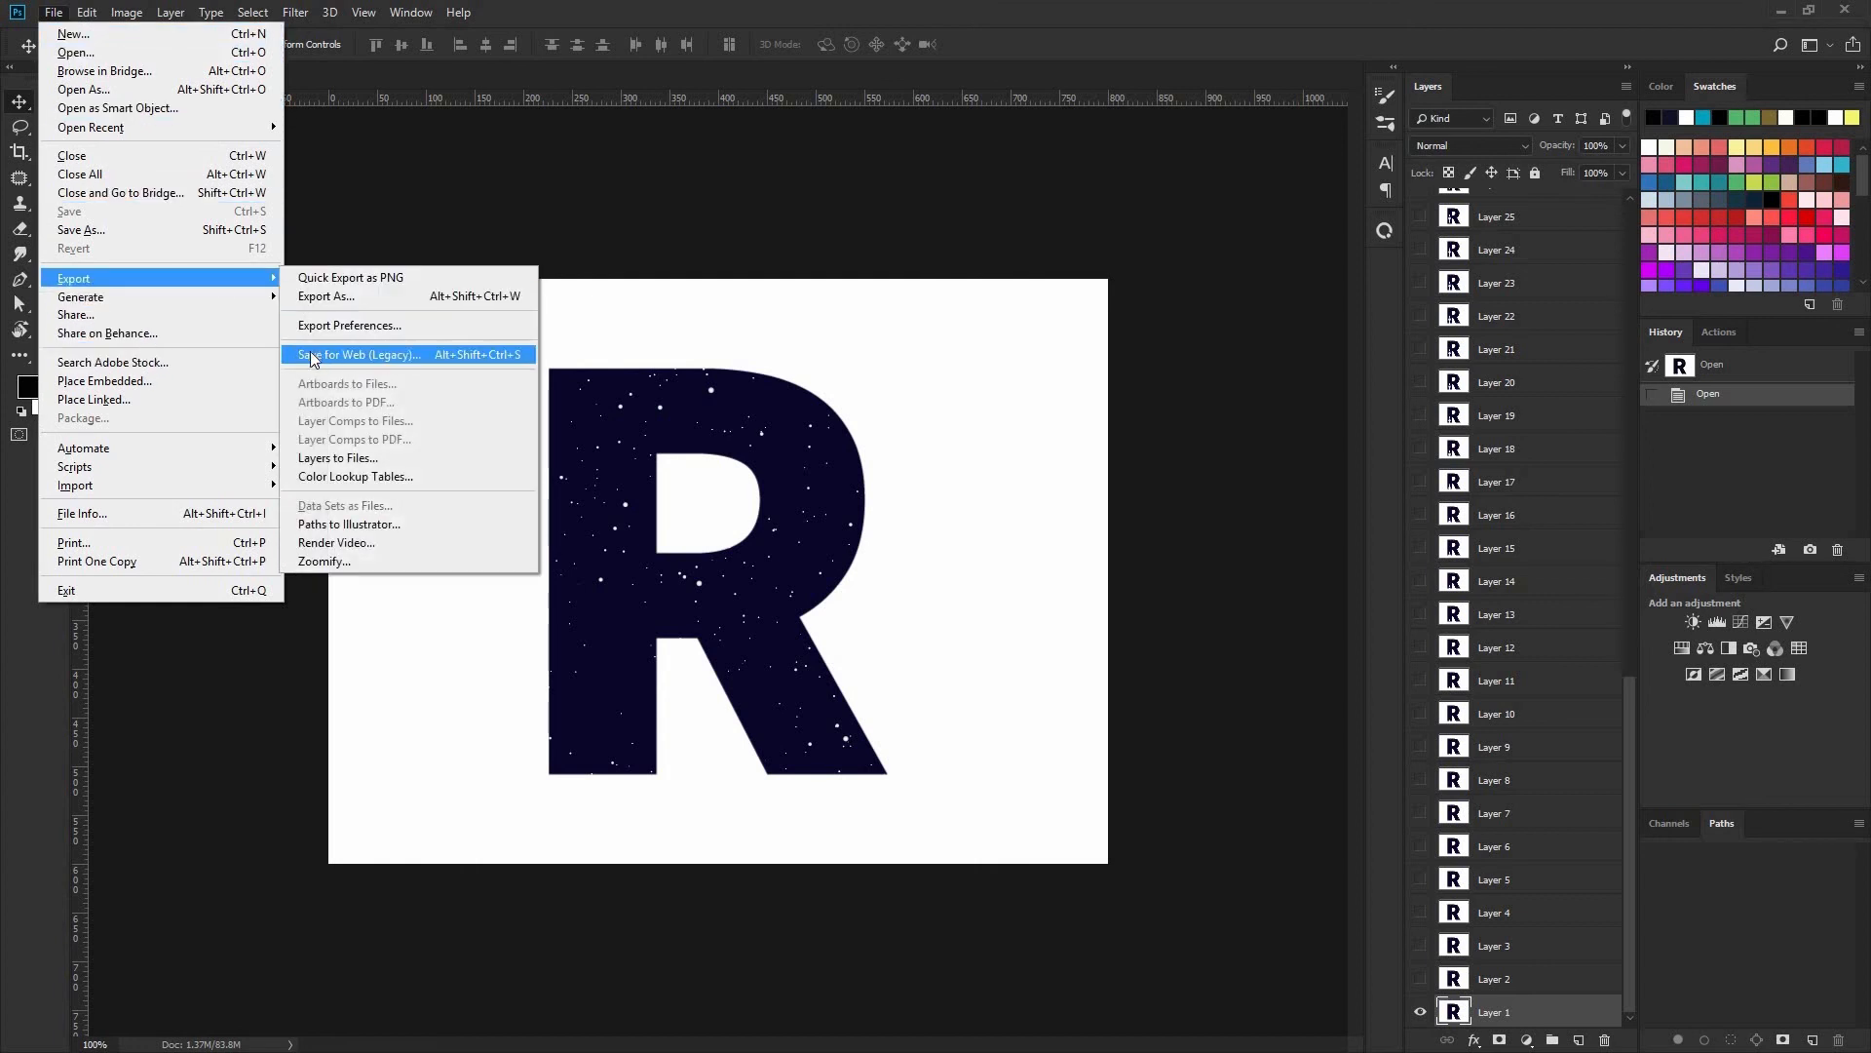
{"action": "left_click", "coordinate": [506, 358]}
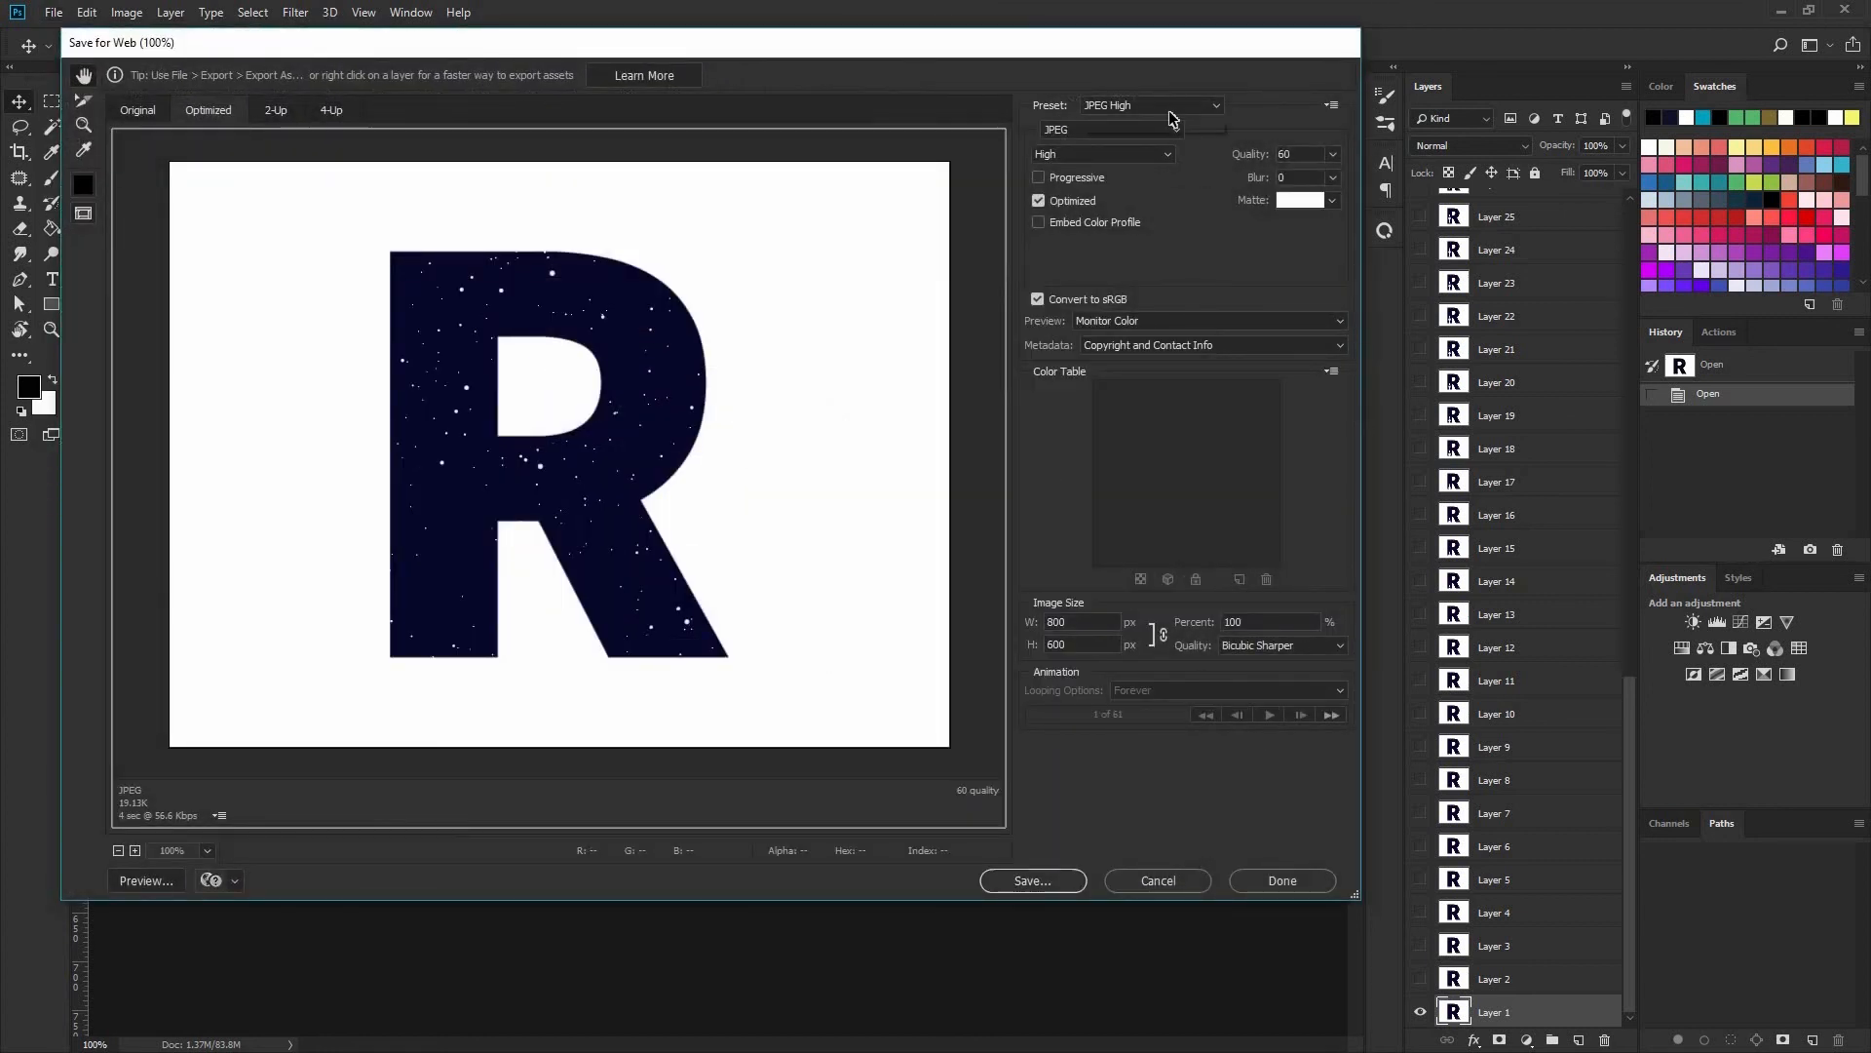
{"action": "left_click", "coordinate": [1170, 106]}
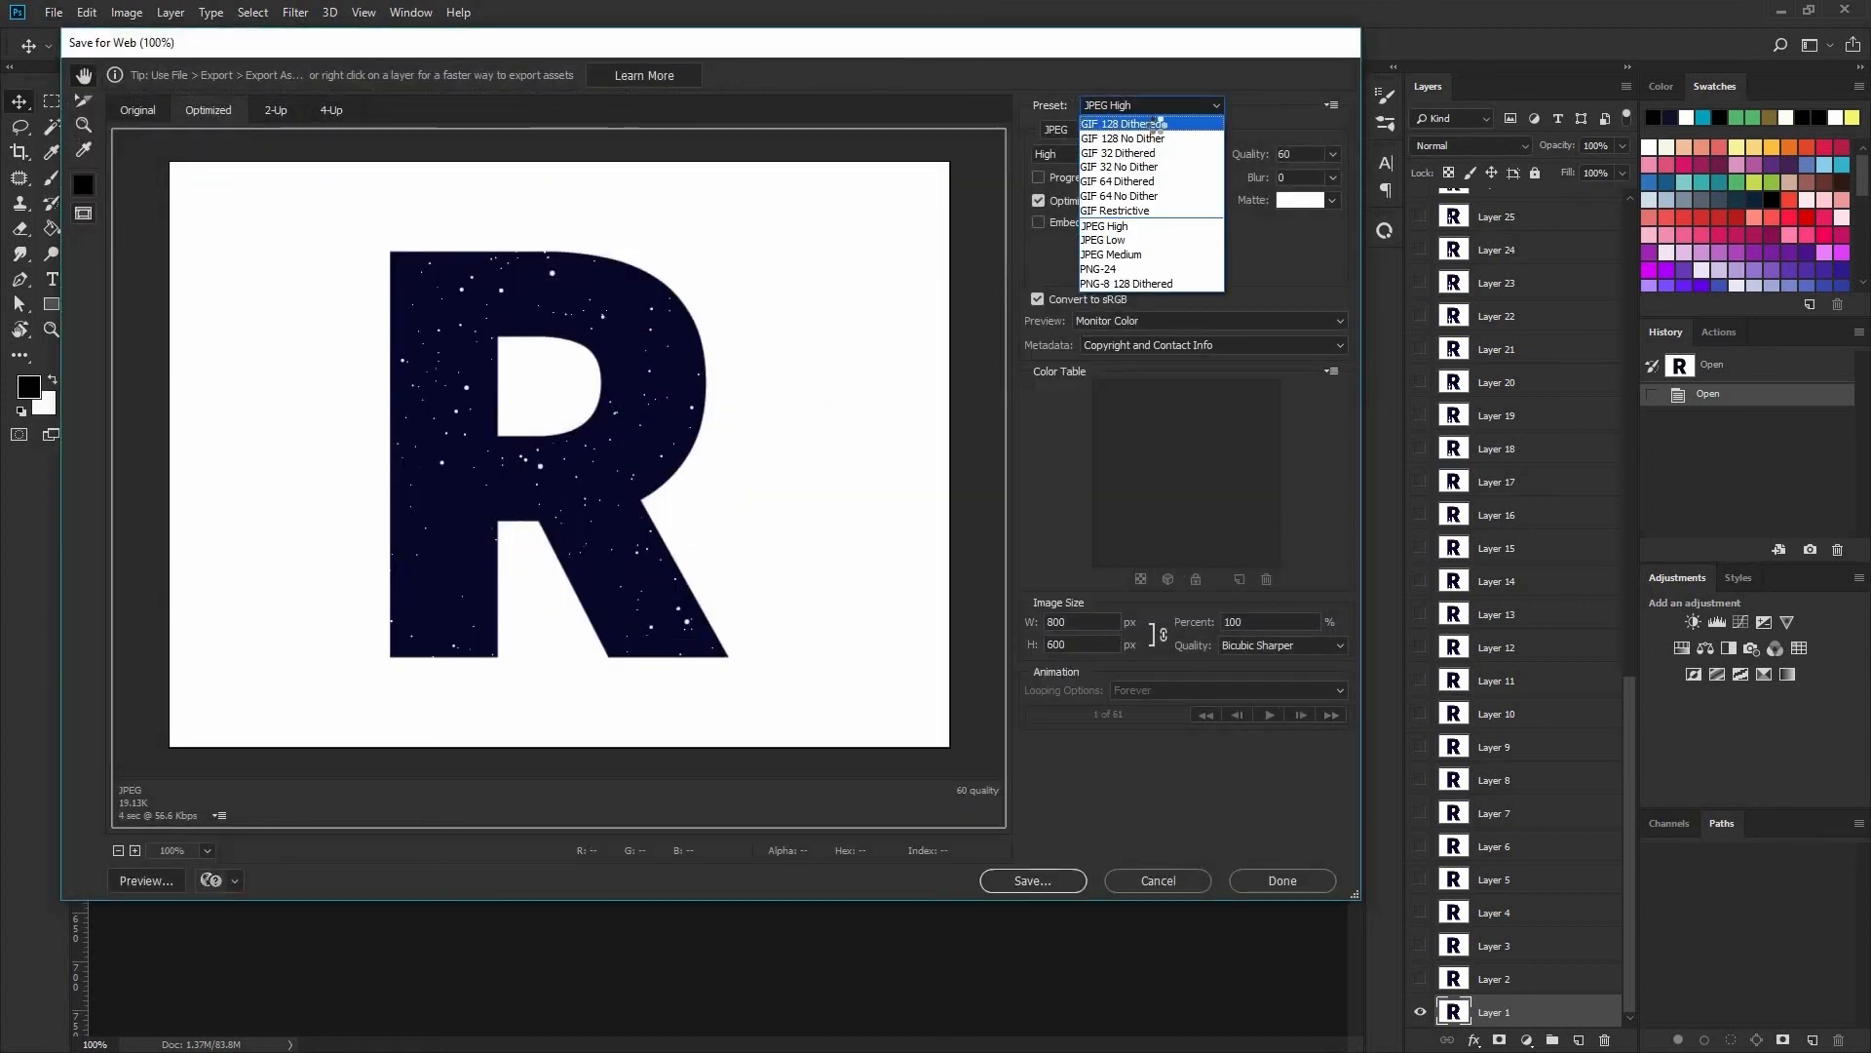
{"action": "left_click", "coordinate": [1156, 125]}
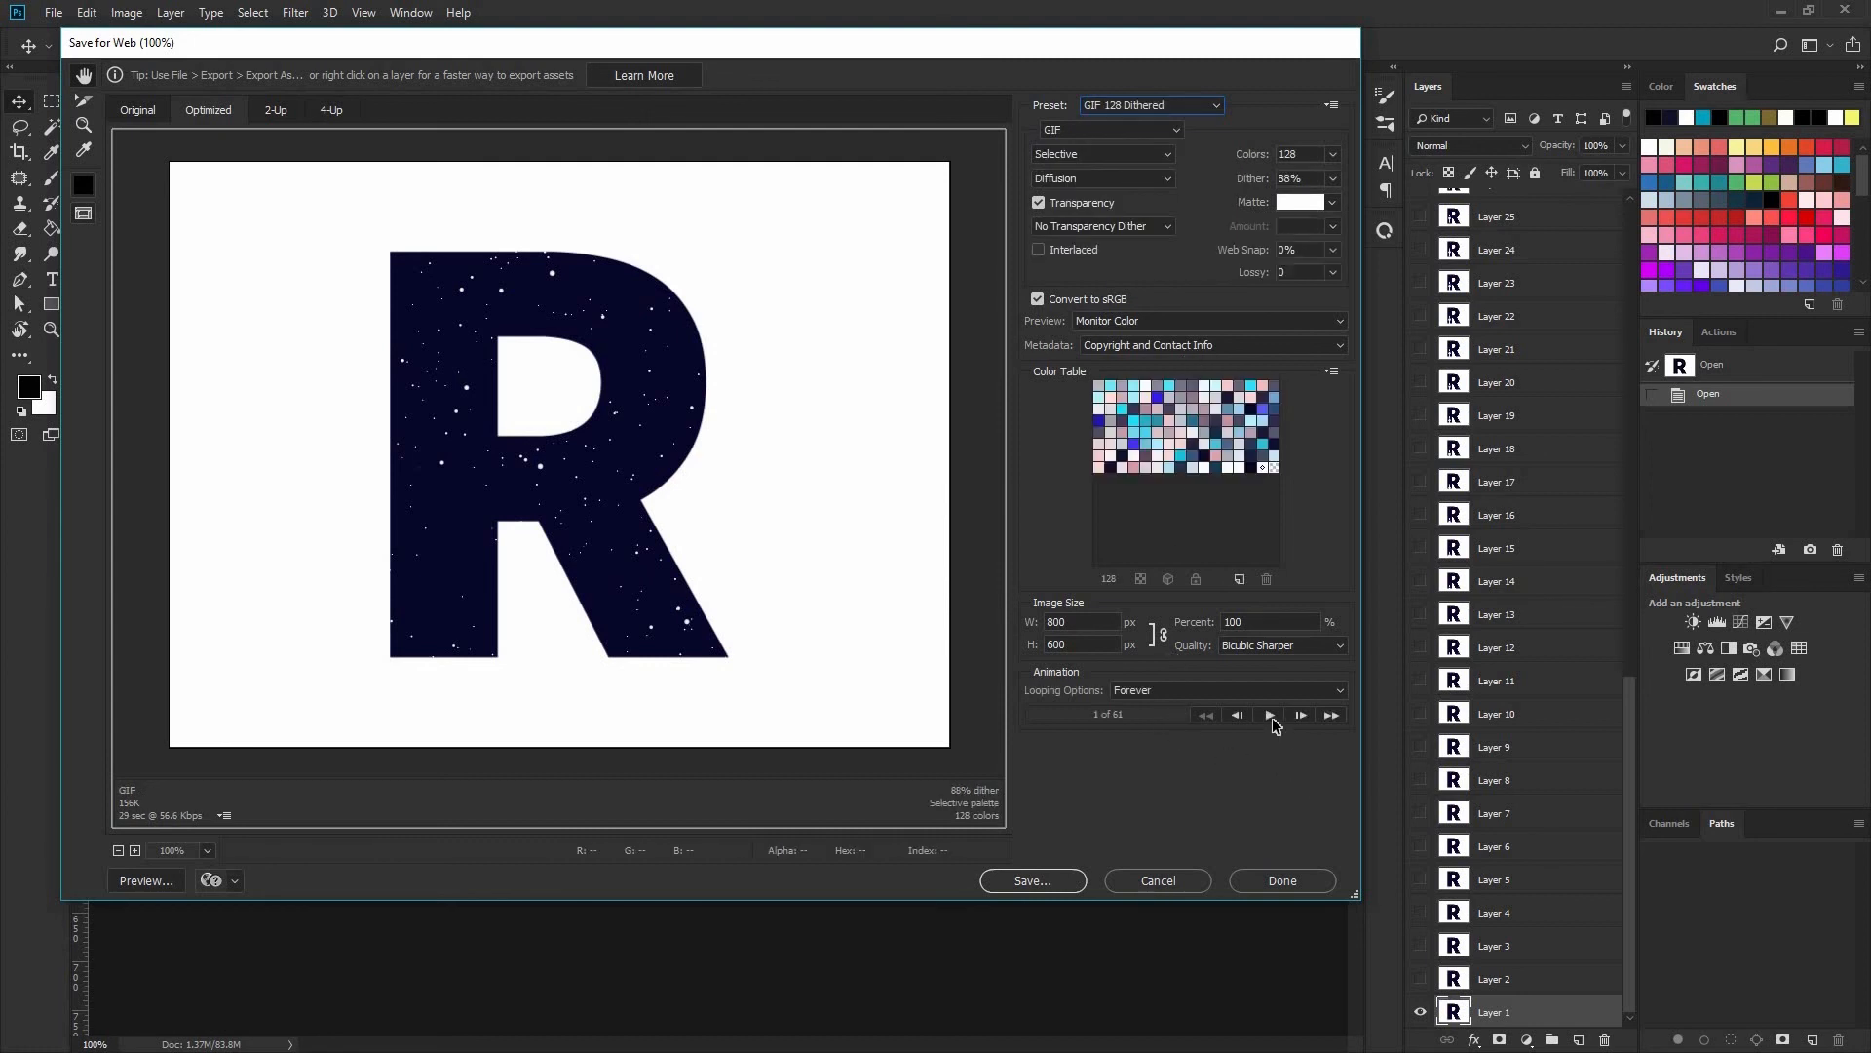
{"action": "left_click", "coordinate": [1271, 717]}
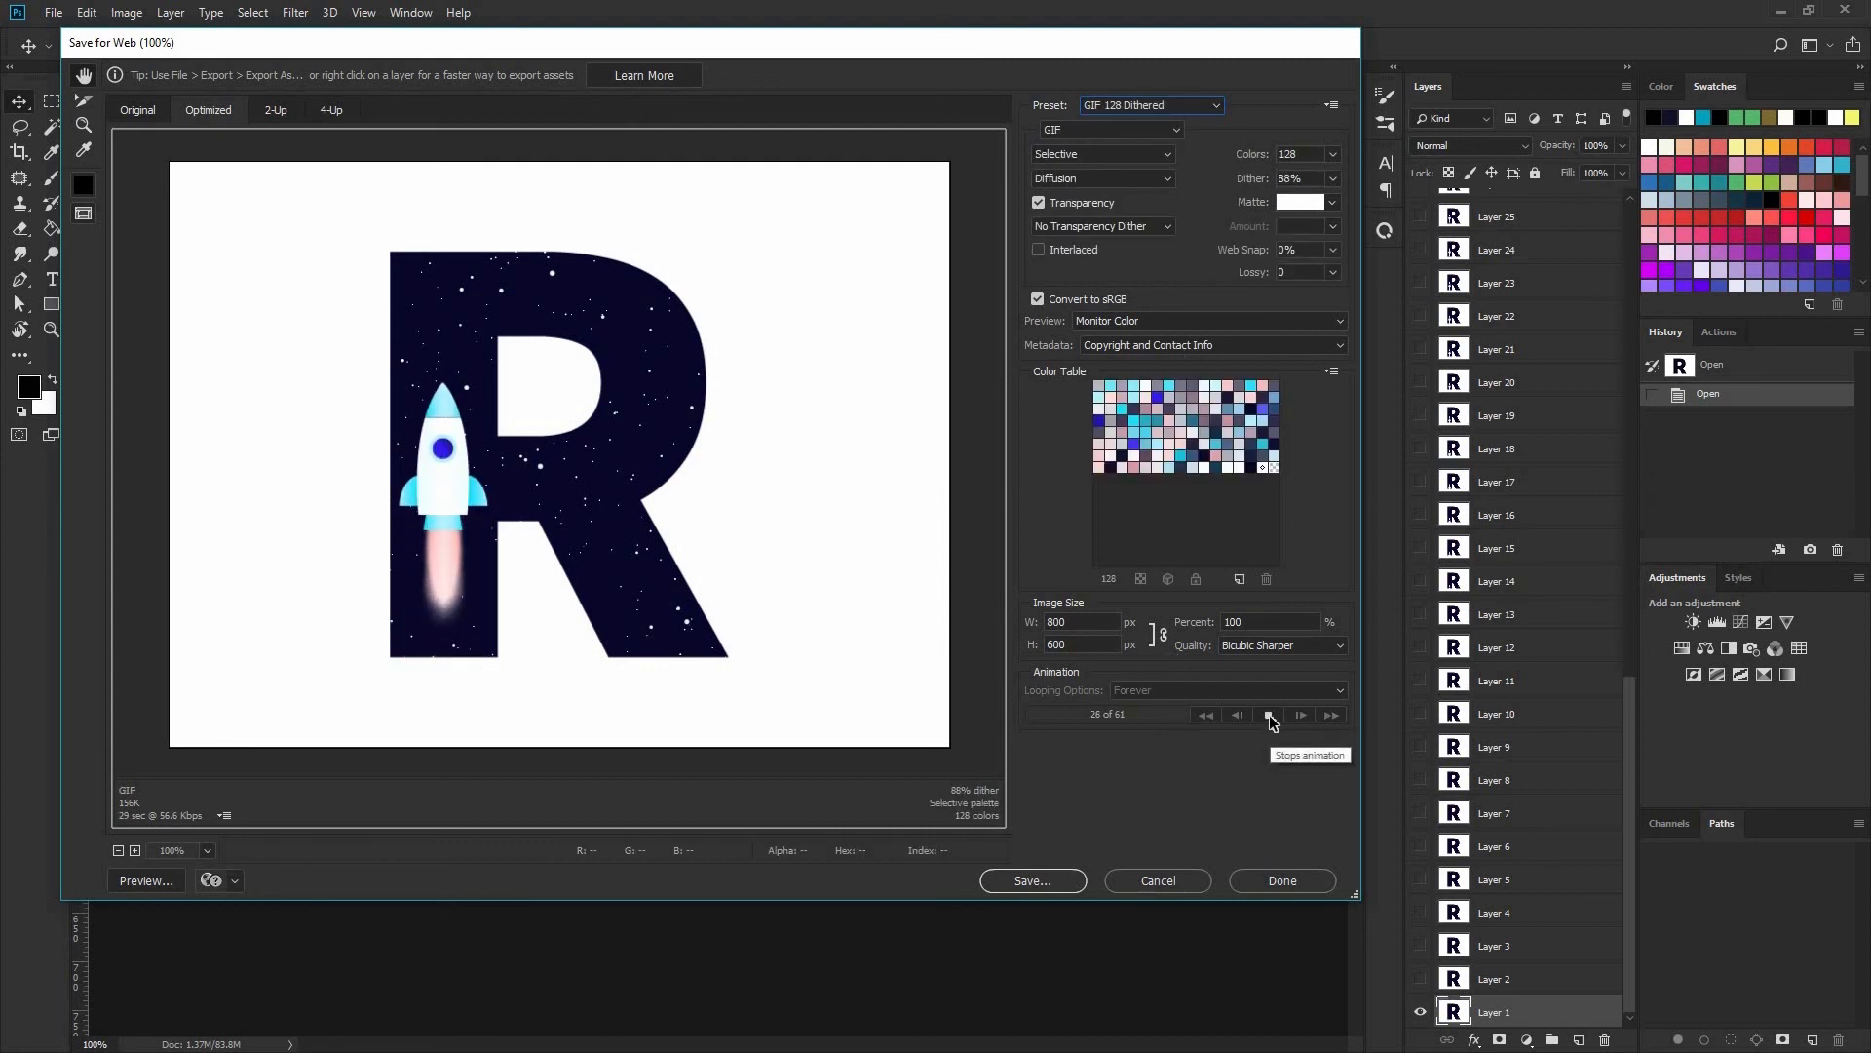